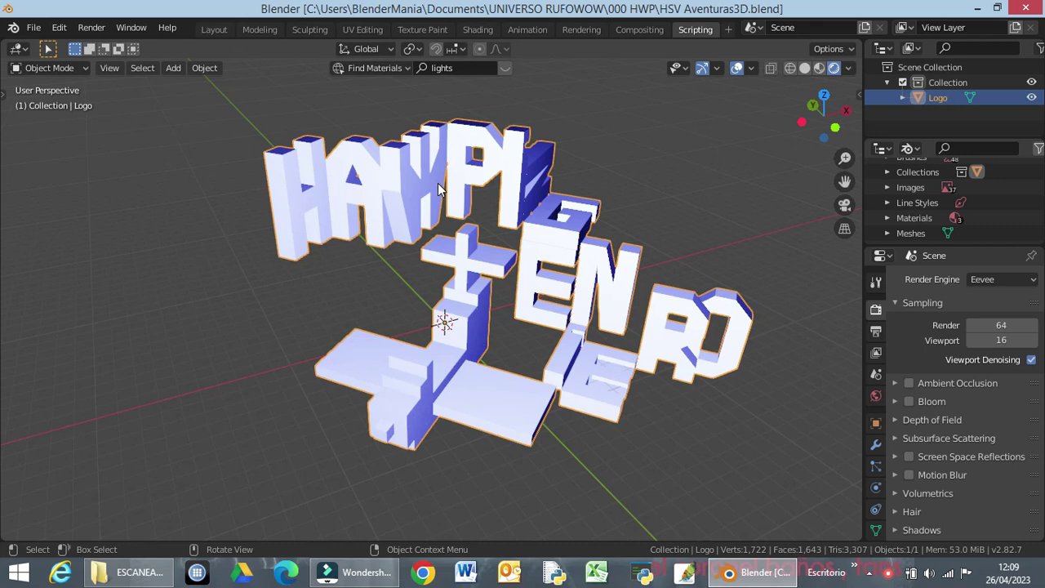
Create a new General file and expand the 3D viewport over the Python console and text editor
click(32, 27)
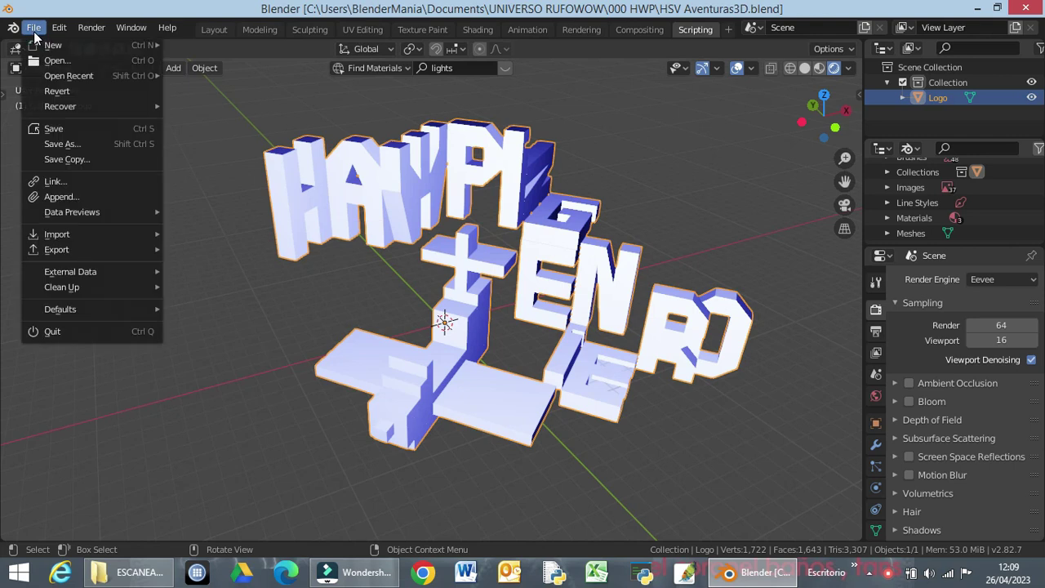
mouse_move(76, 81)
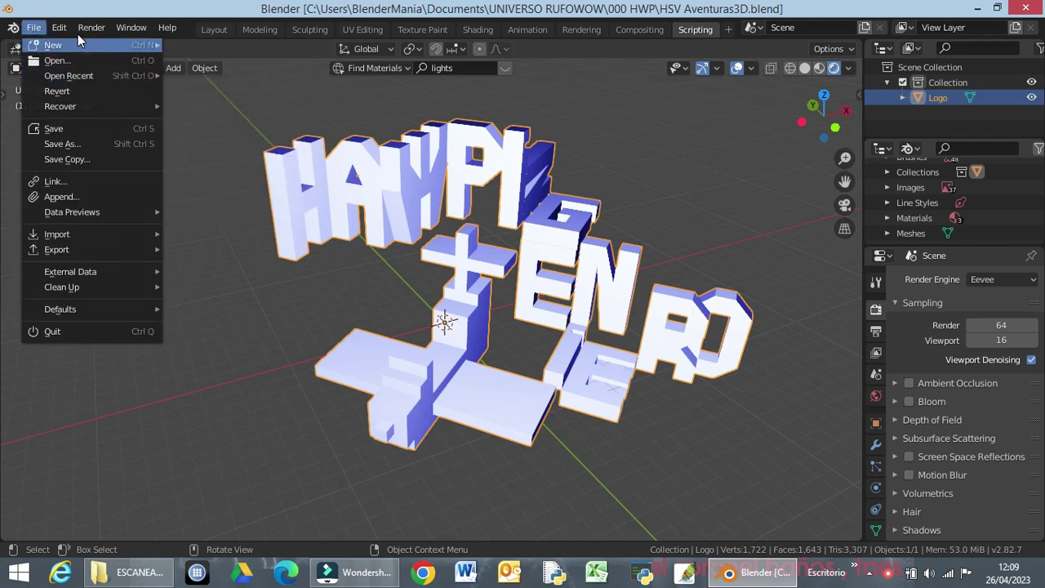
mouse_move(78, 46)
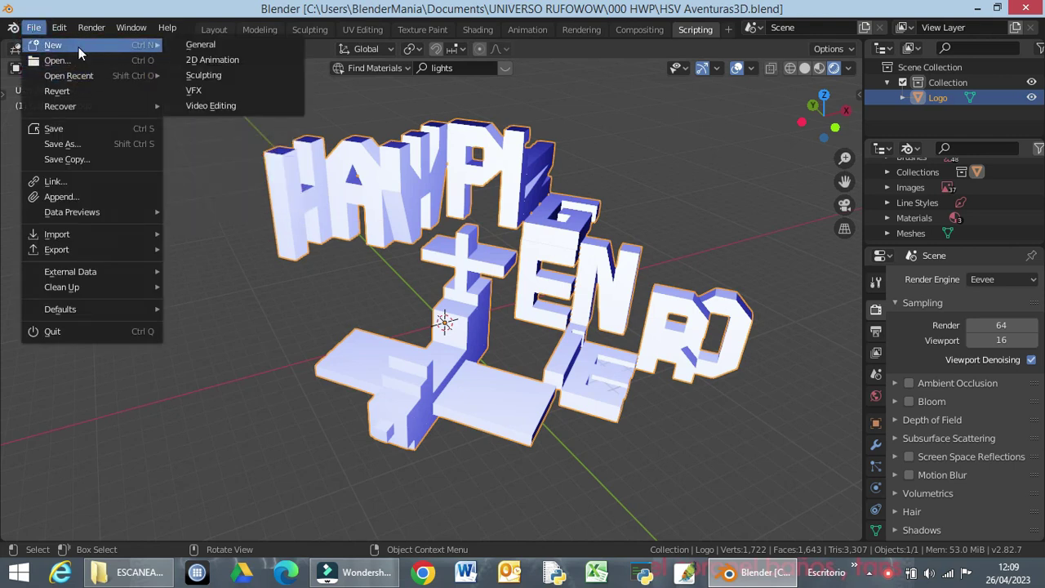
click(189, 43)
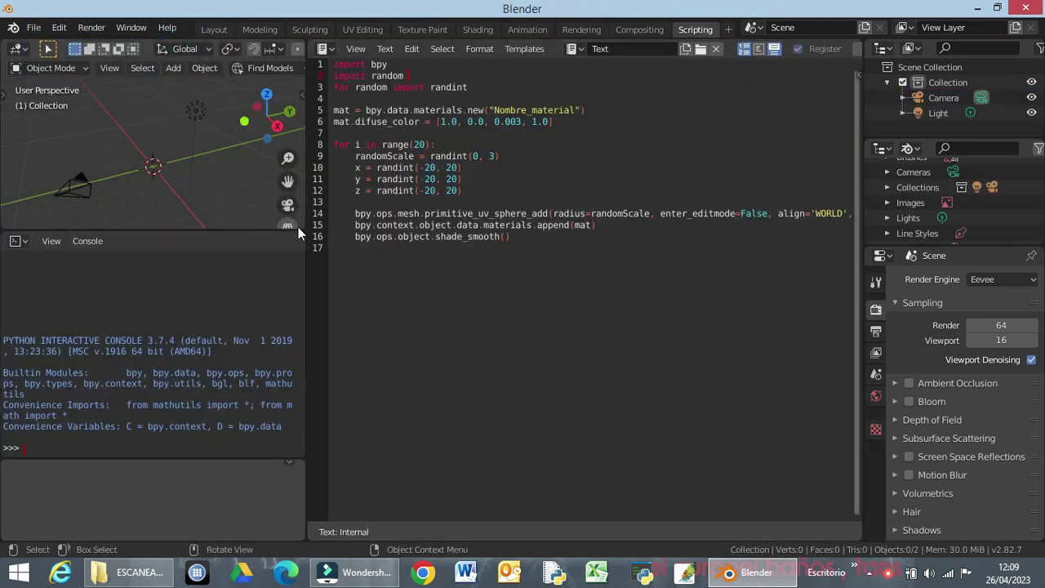
drag(300, 227, 294, 377)
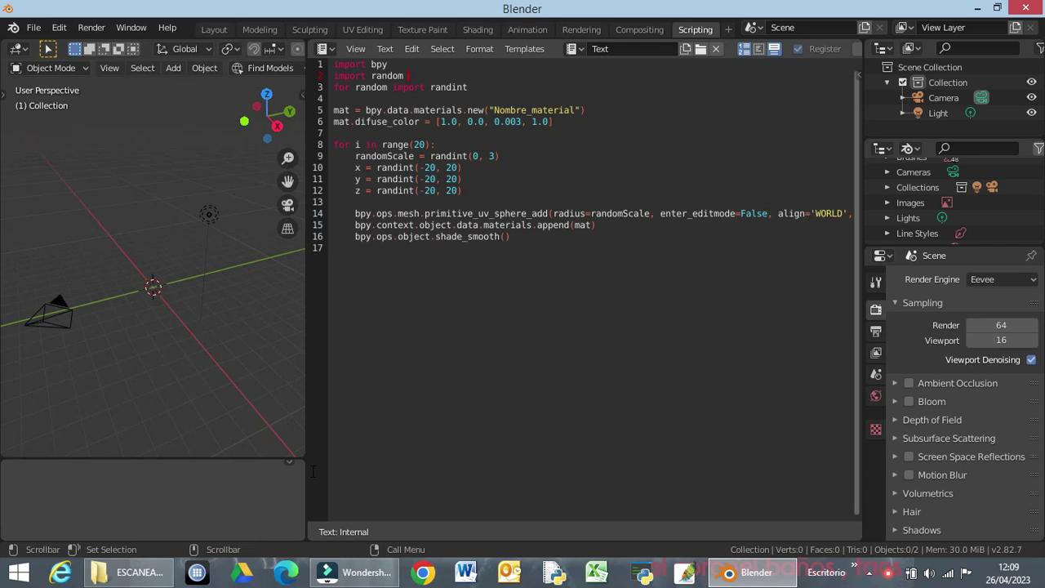
drag(298, 450, 422, 444)
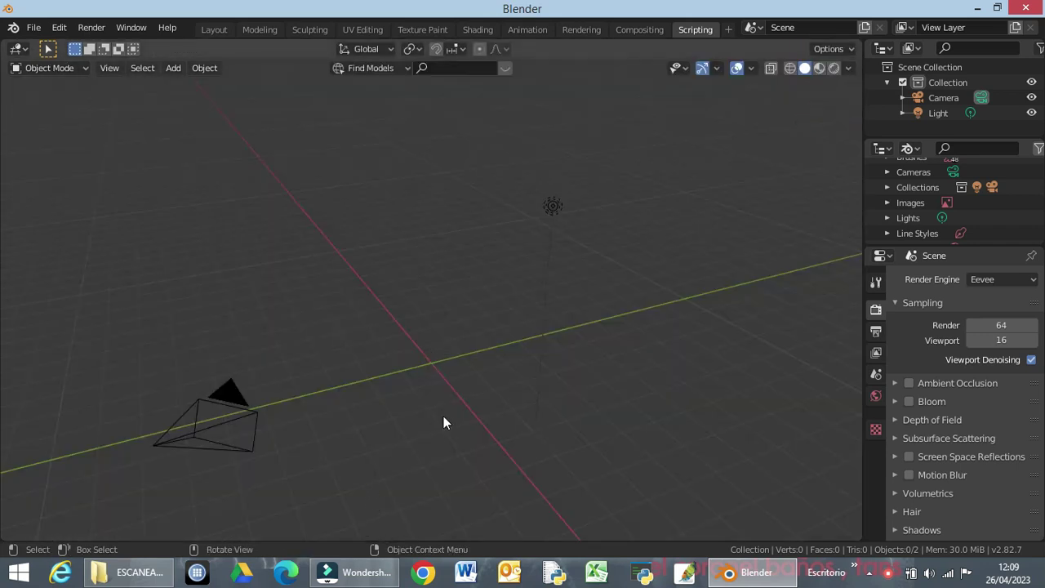
Add a Landscape mesh to the scene and apply the Rock operator preset to it
click(177, 70)
mouse_move(219, 85)
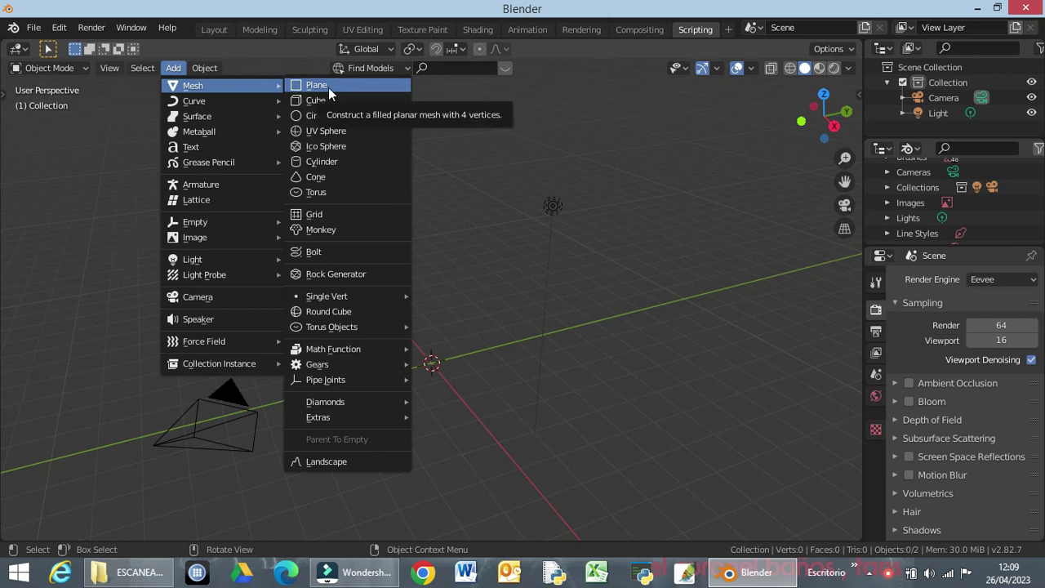
mouse_move(266, 82)
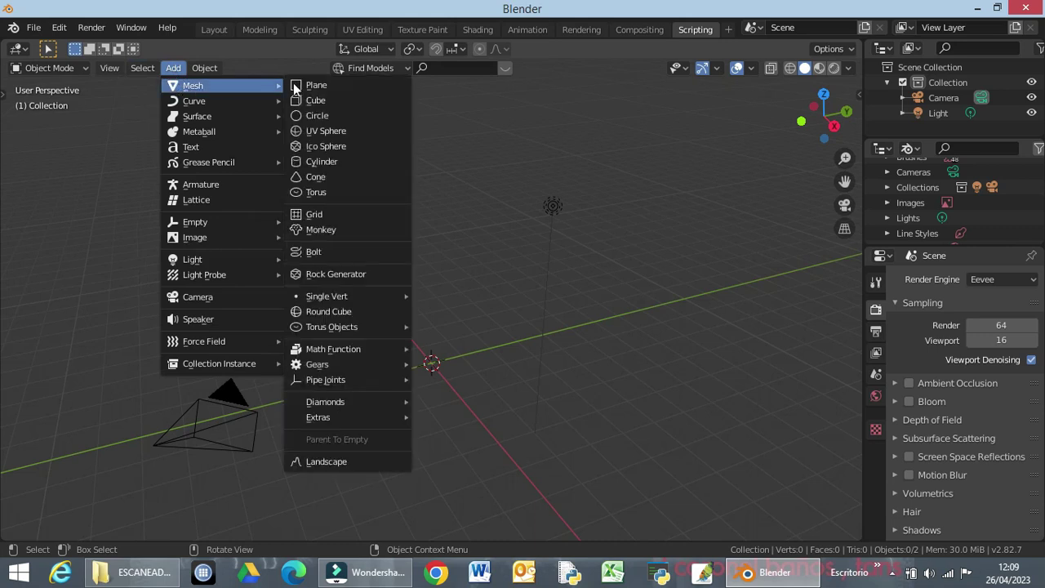
click(333, 462)
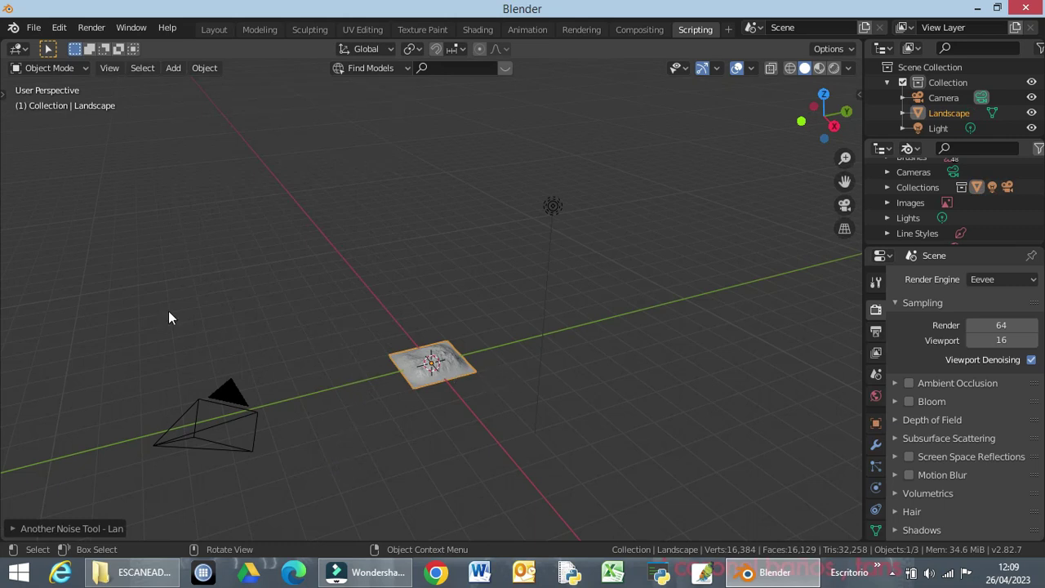
click(38, 528)
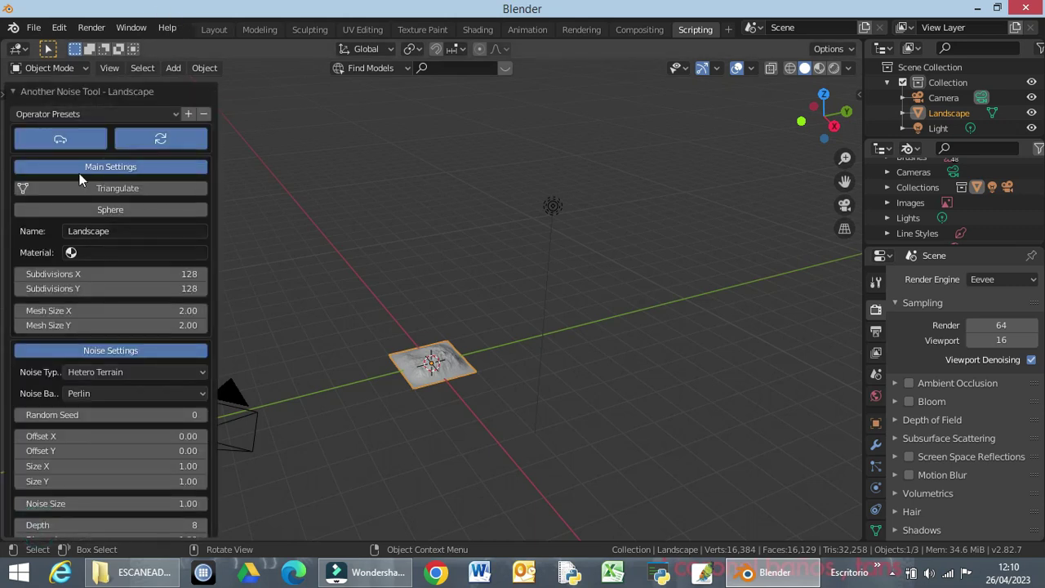
click(42, 114)
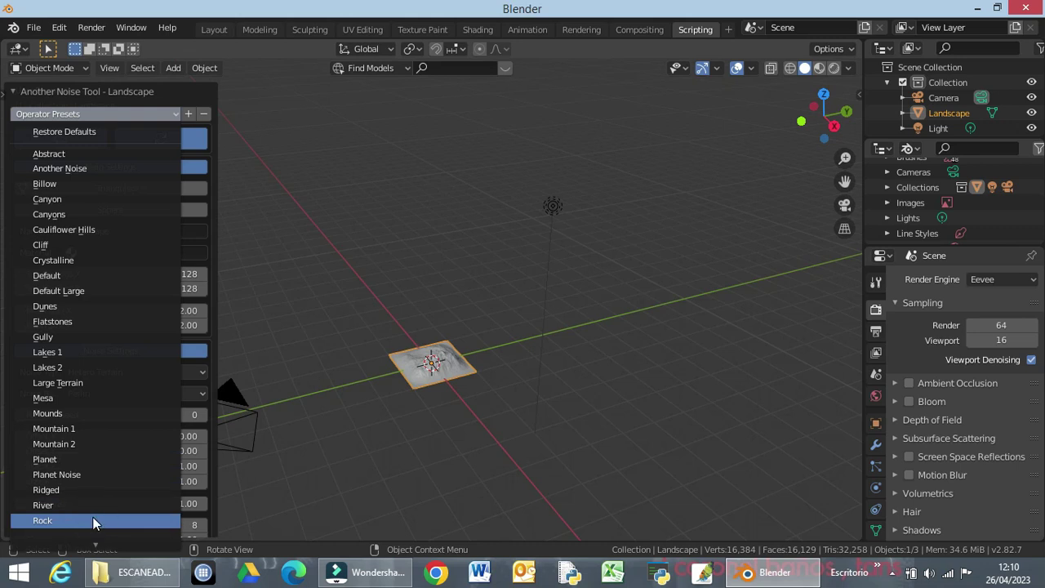
click(49, 520)
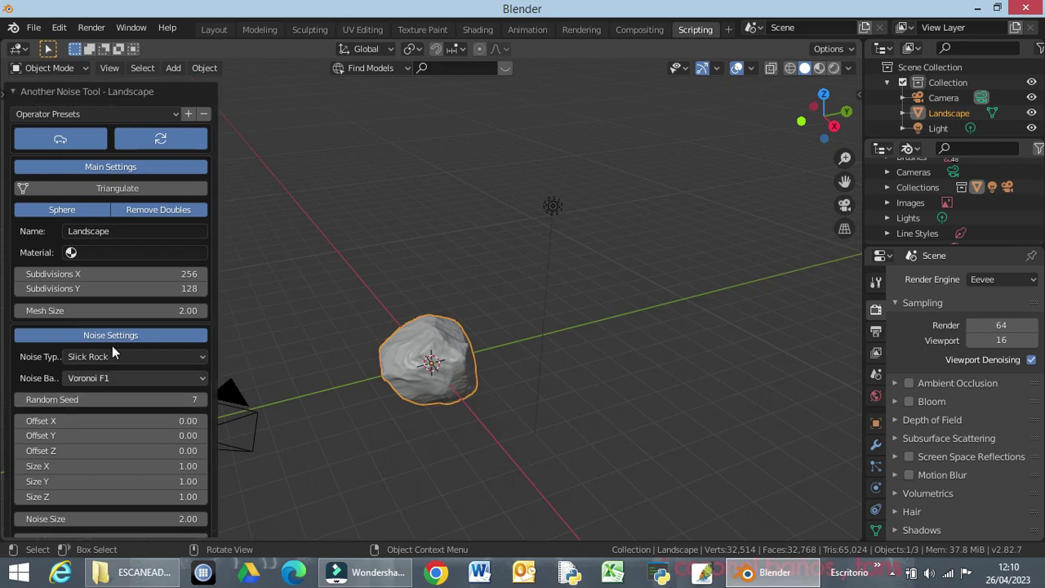
Try the Planet preset on the landscape, return it to the Rock preset and deselect the mesh
click(77, 116)
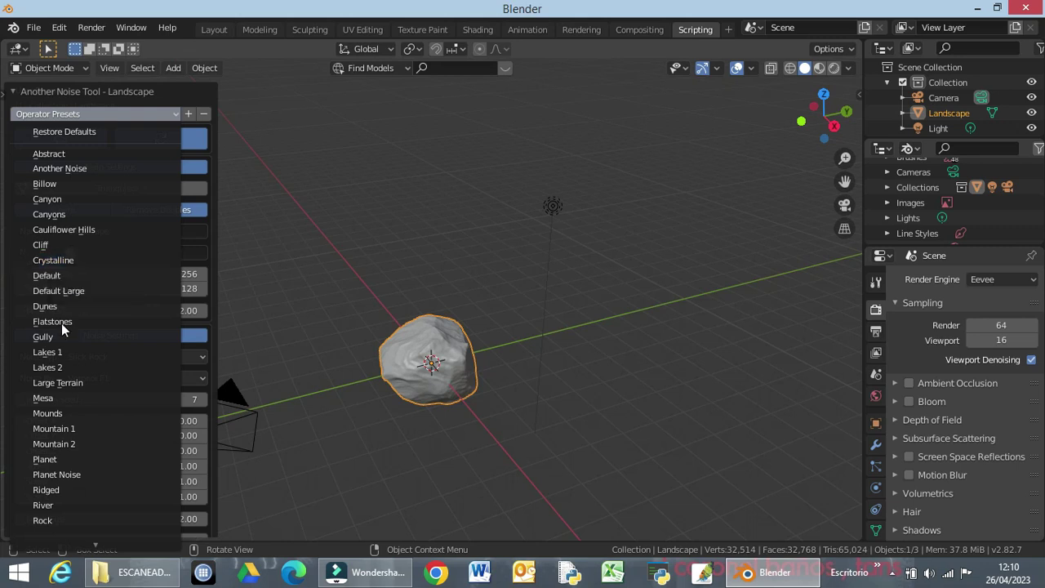
click(63, 460)
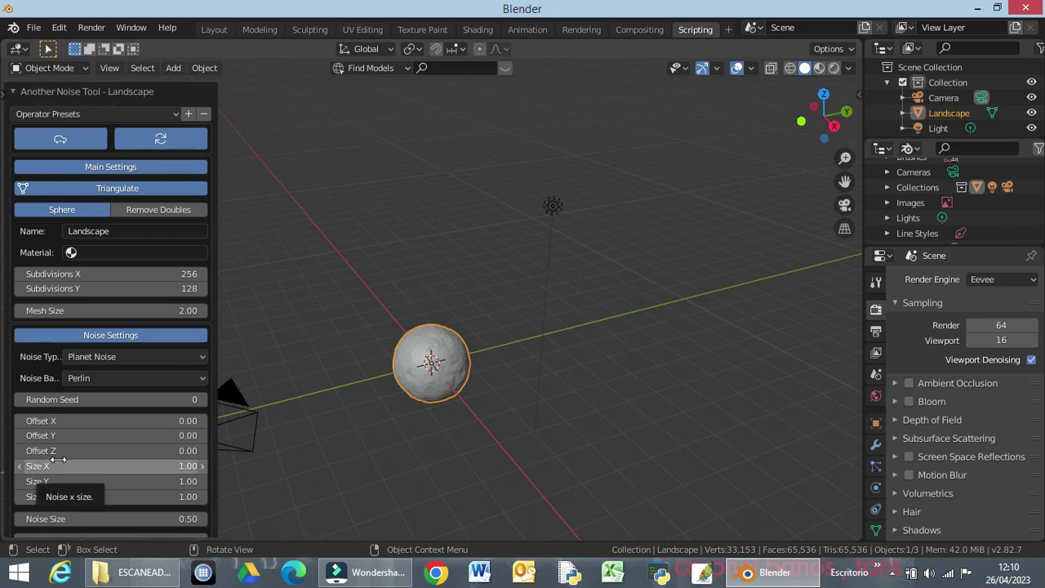
click(68, 115)
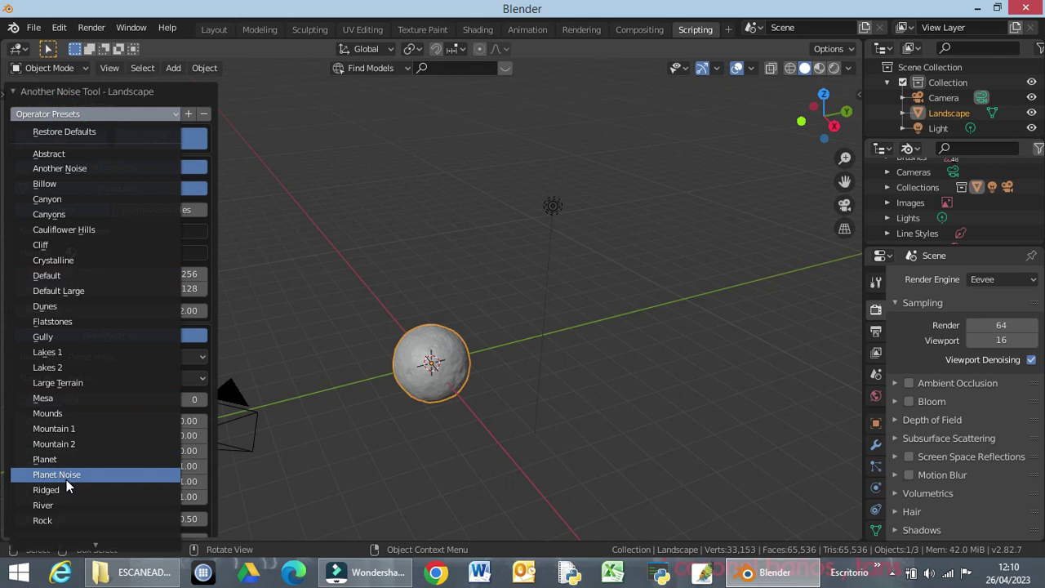
click(71, 517)
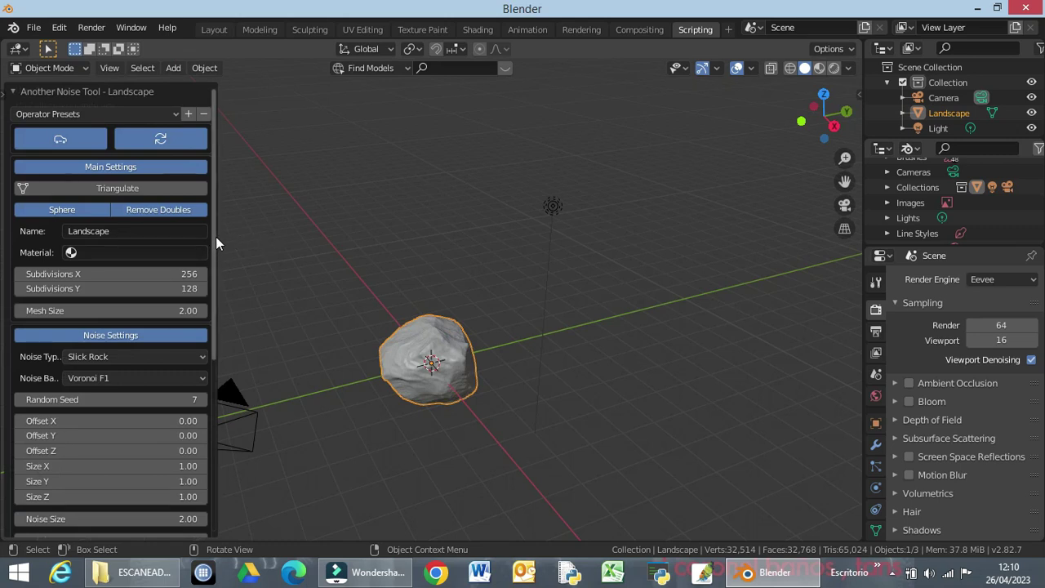
click(330, 138)
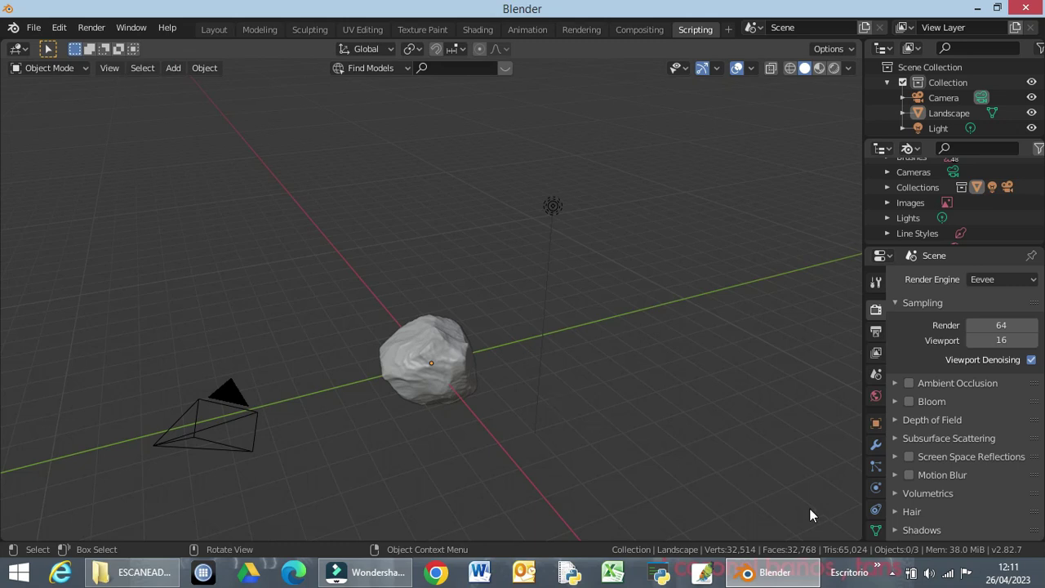
Set the rock's scale to 21 on the X, Y and Z axes in its object transform properties
click(875, 423)
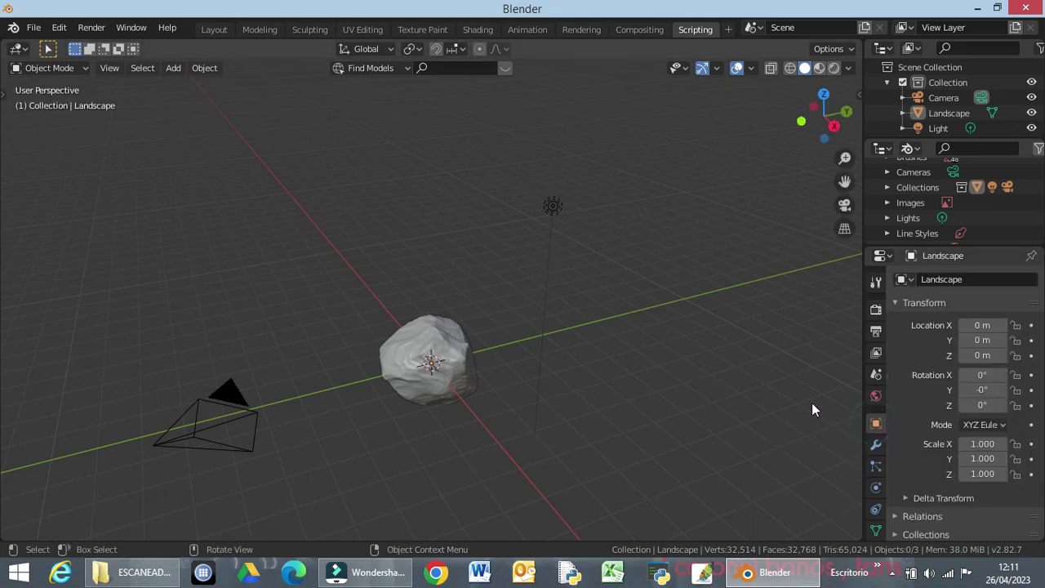
click(984, 443)
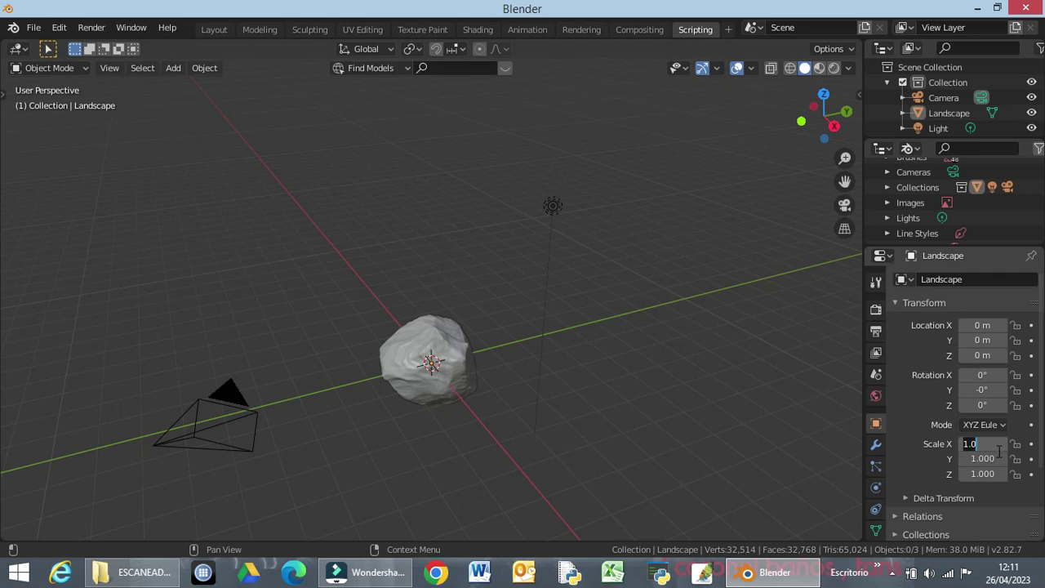
text(21)
key(Return)
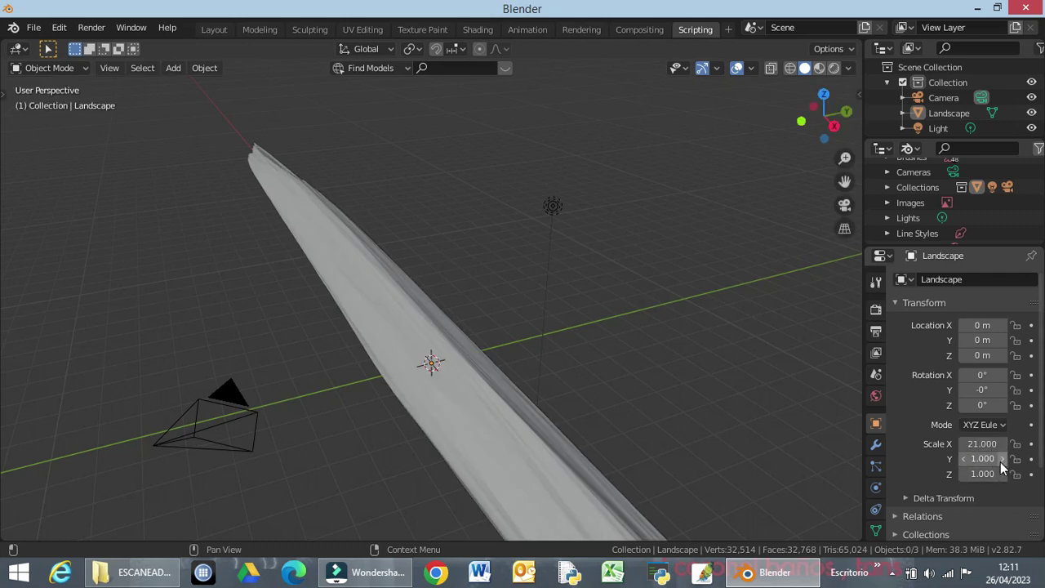
click(988, 458)
text(21)
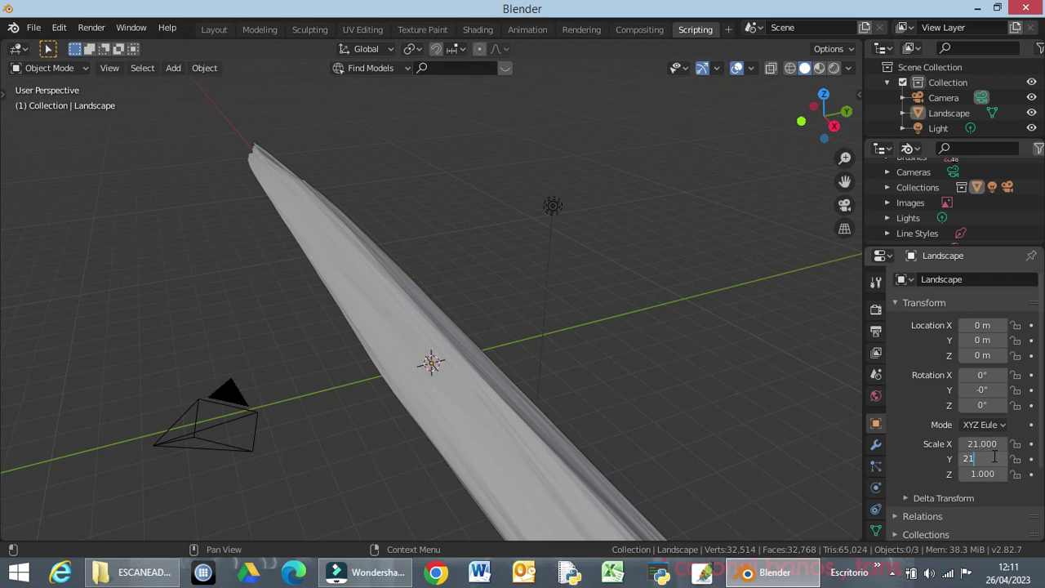
key(Return)
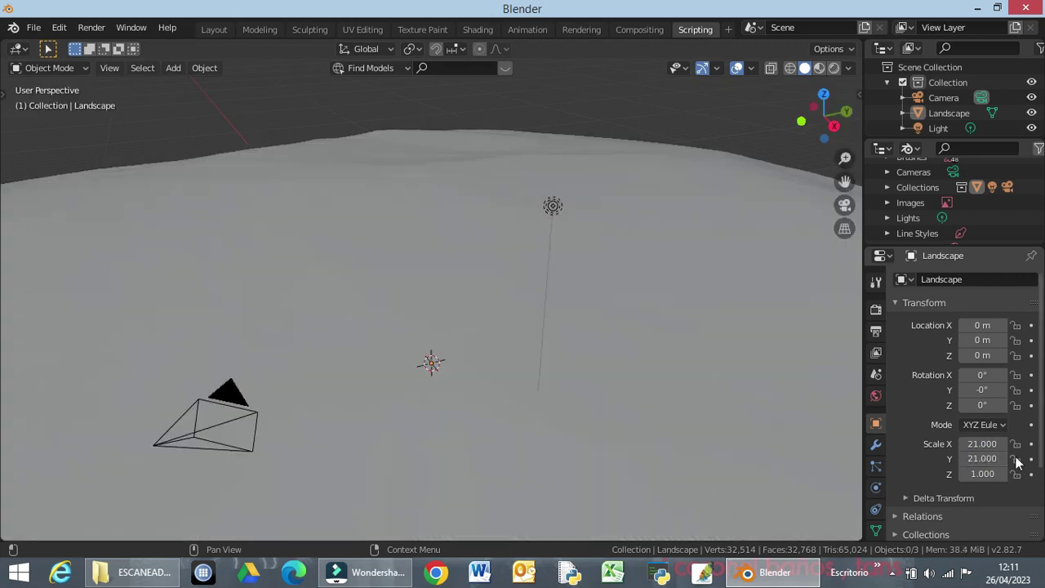
click(982, 474)
text(21)
key(Return)
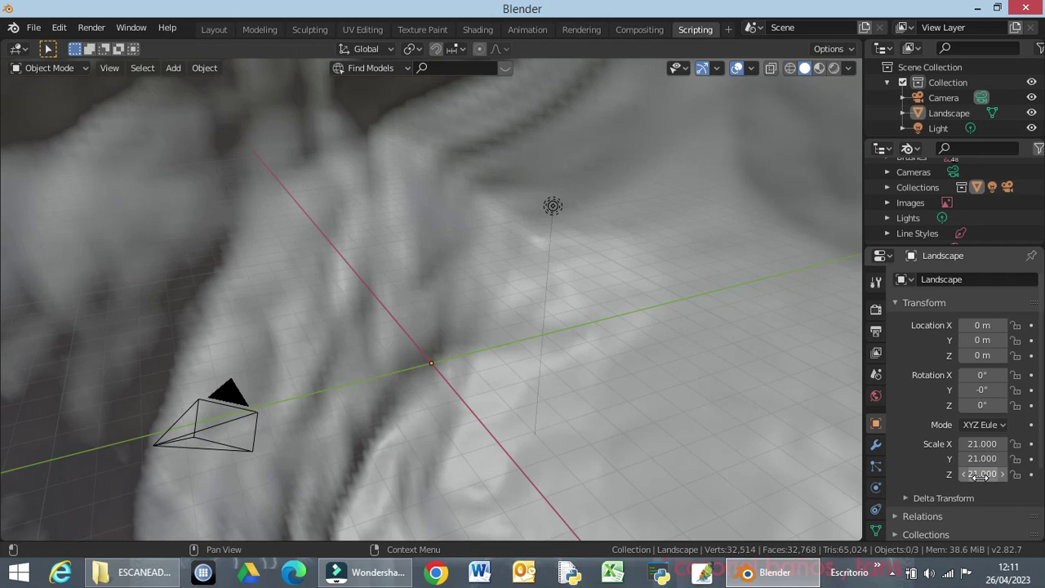
Rotate the rock about 8.3° around the global Y axis in front view so its upper surface lies flatter
scroll(580, 224, down, 8)
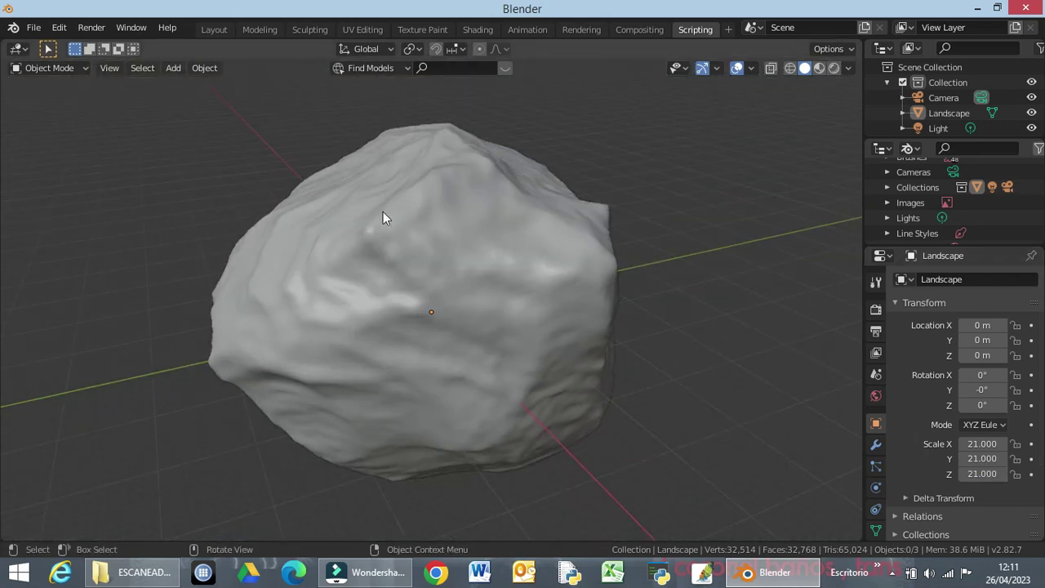
middle_drag(578, 368, 694, 368)
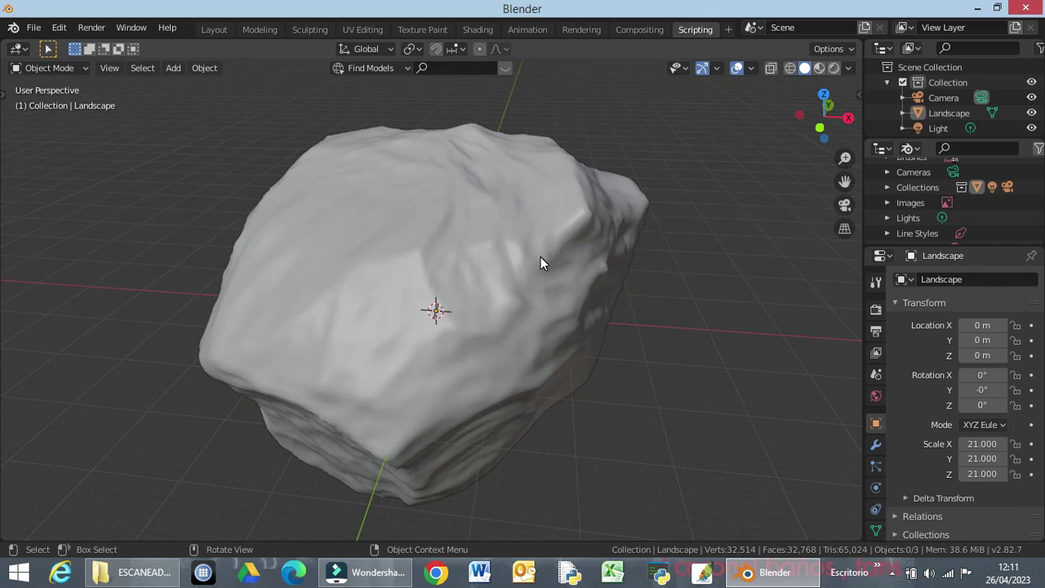
key(KP_1)
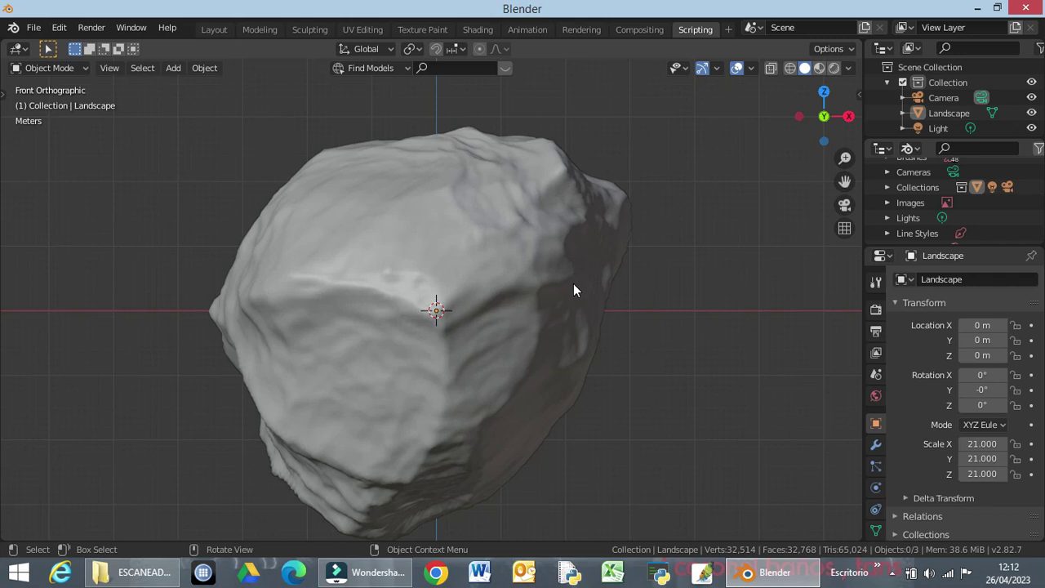
click(531, 290)
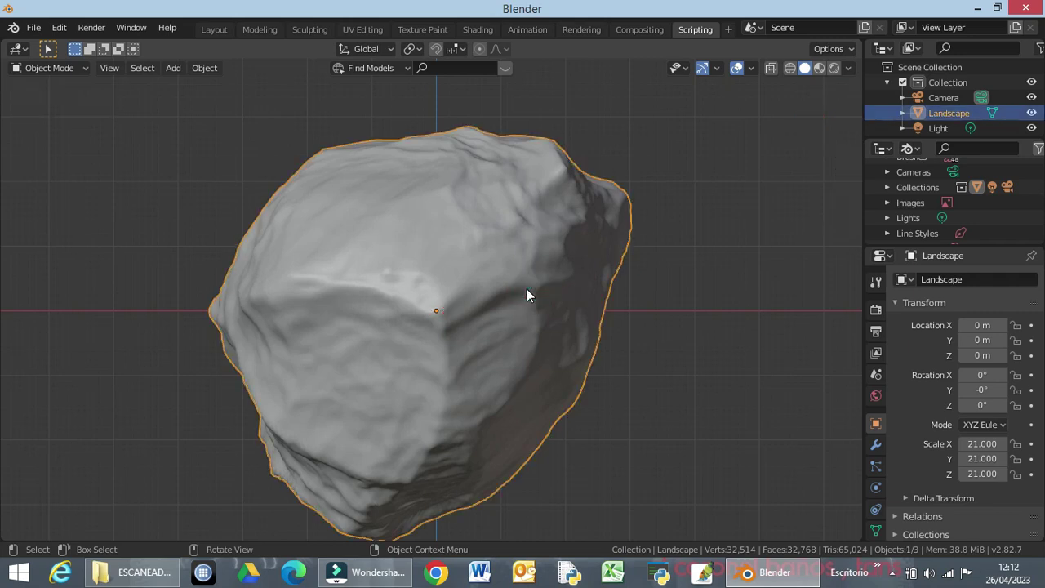
key(r)
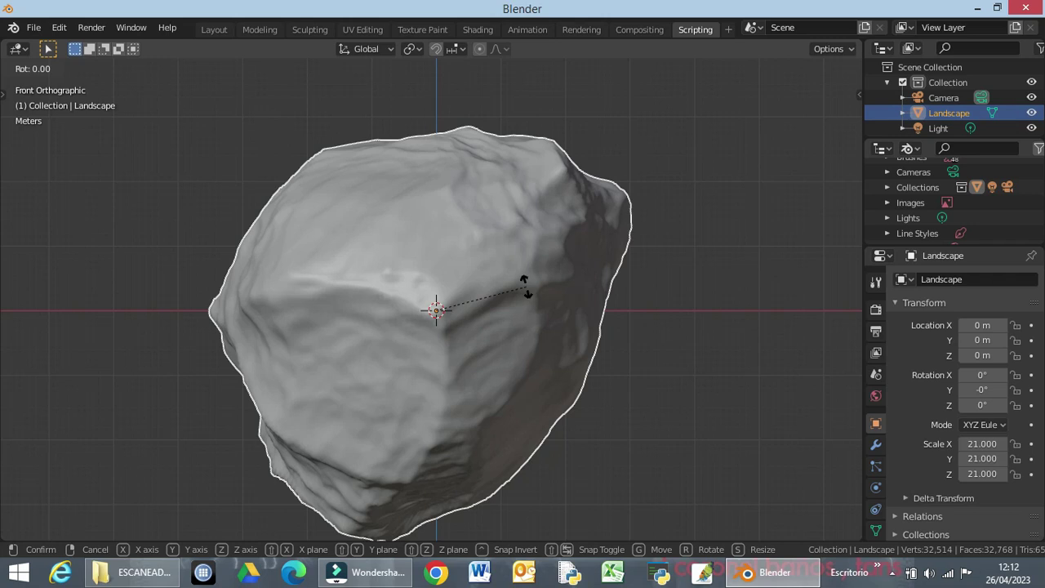
key(y)
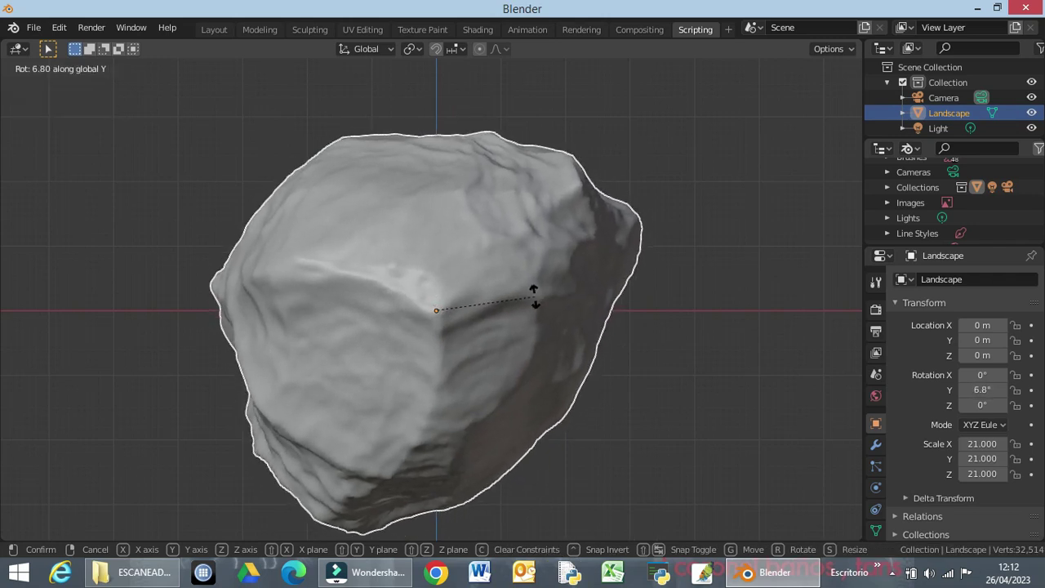
click(535, 298)
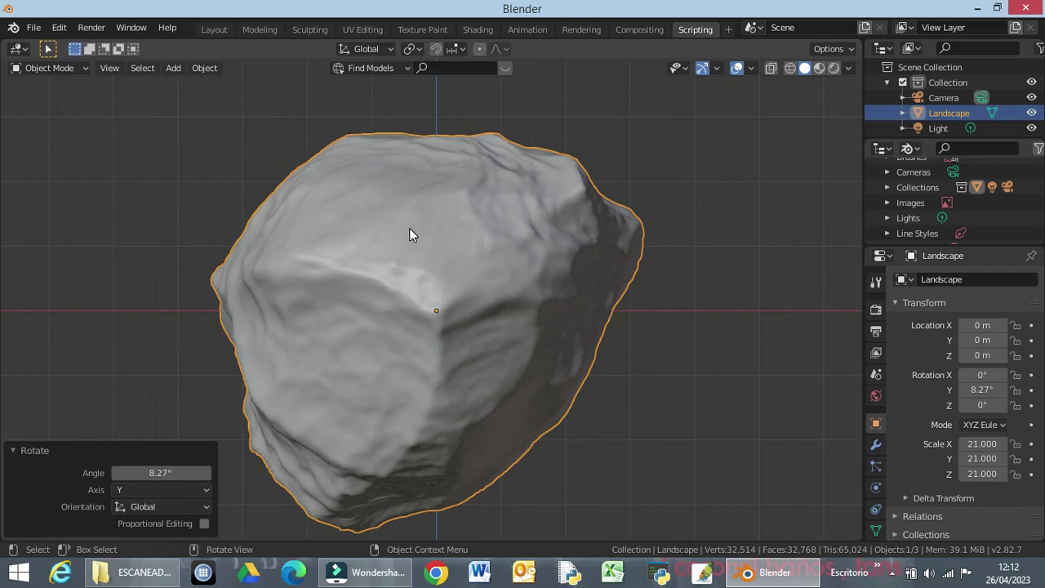
Move the rock down about 26.5 m along Z so its upper surface meets the world origin
key(g)
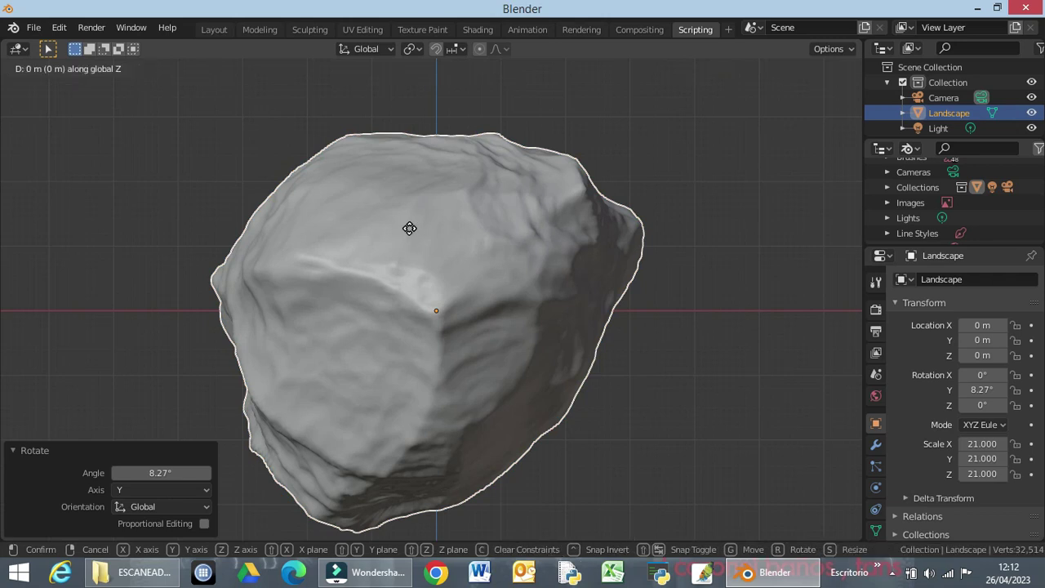
key(z)
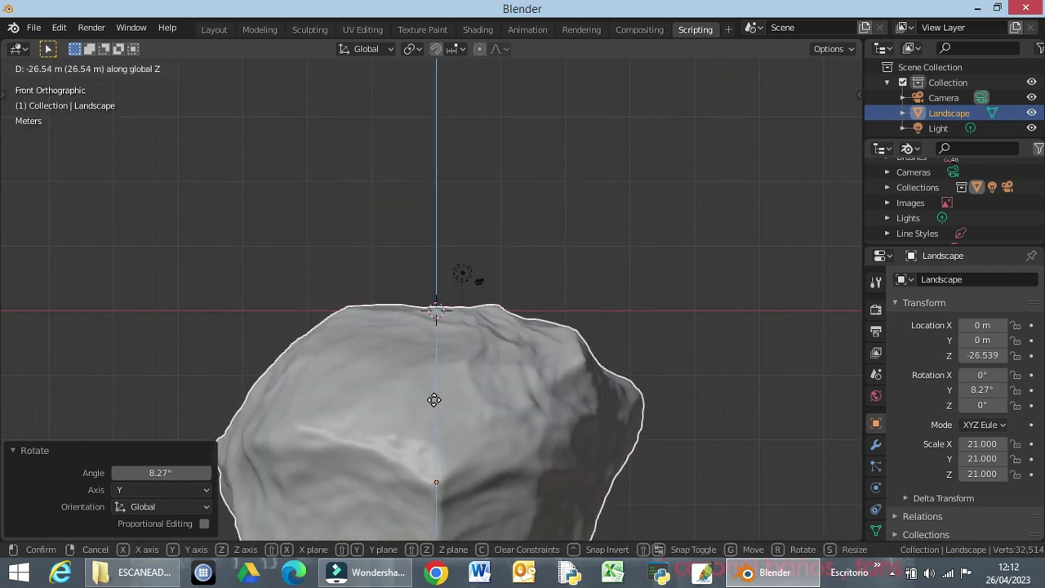
click(433, 404)
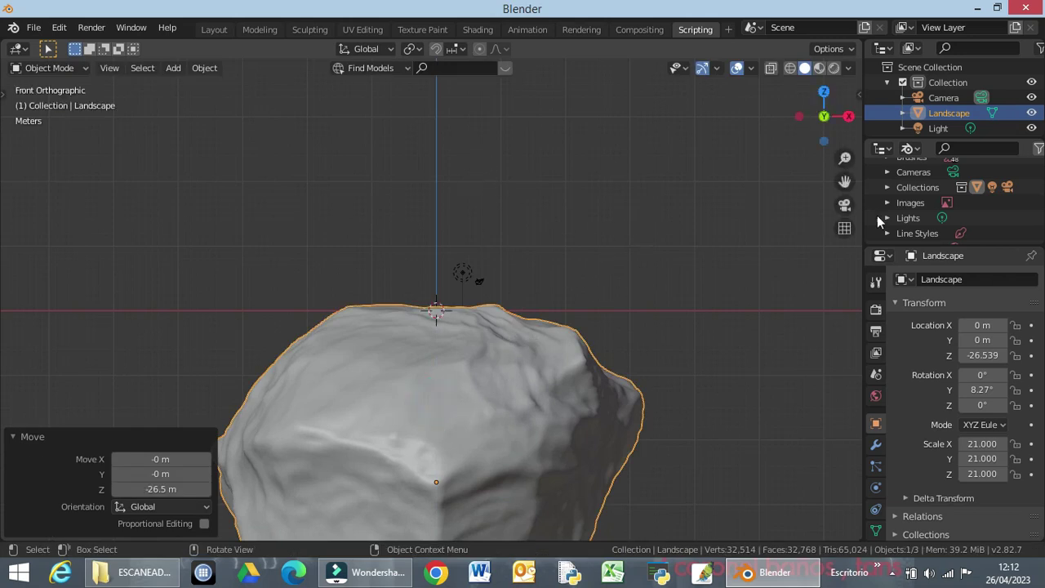
Rename the Landscape object to SusiPlanet in the scene collection
double_click(939, 113)
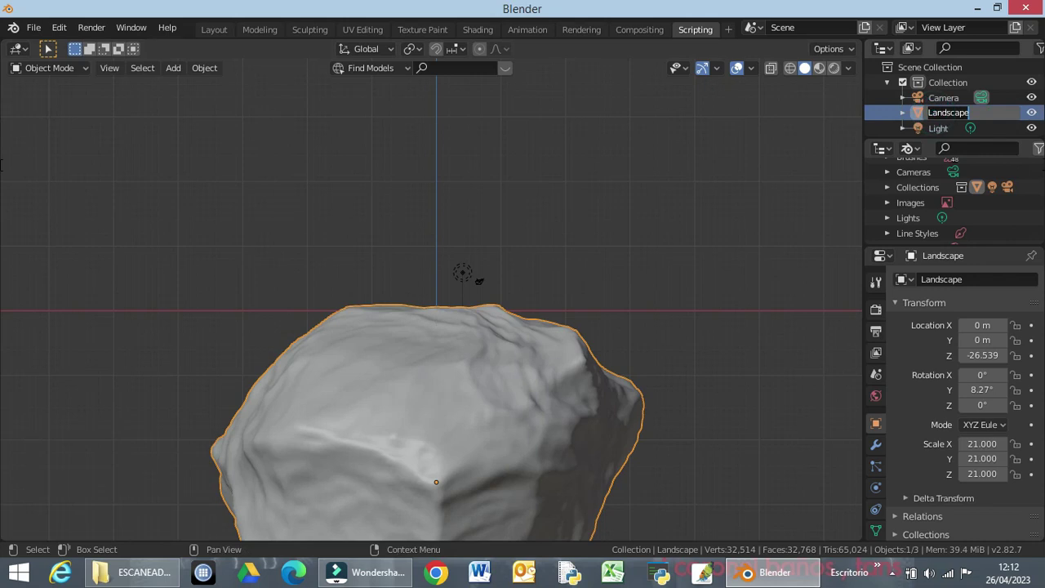
text(Susi)
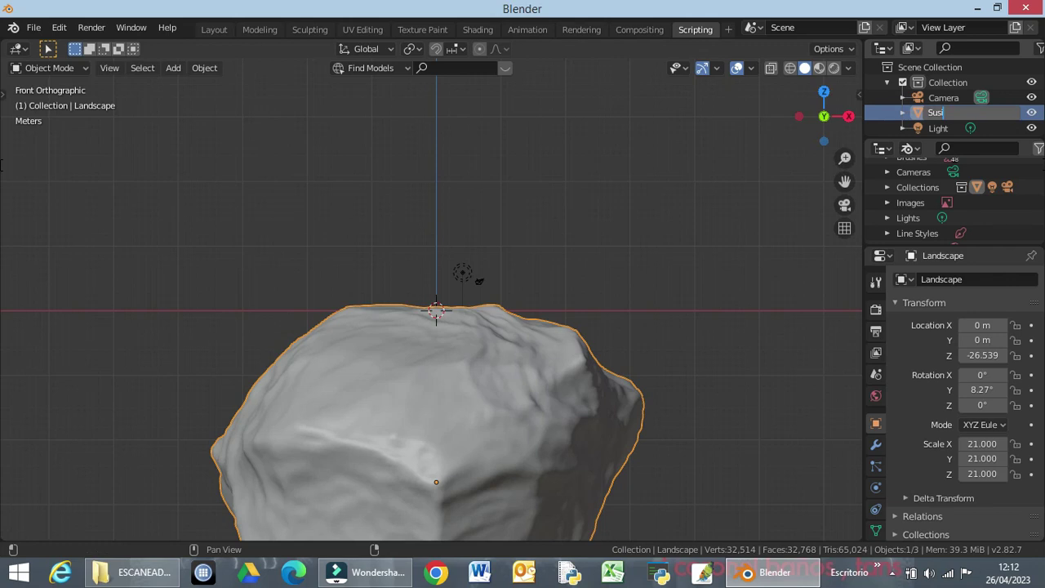
text(Planet)
key(Return)
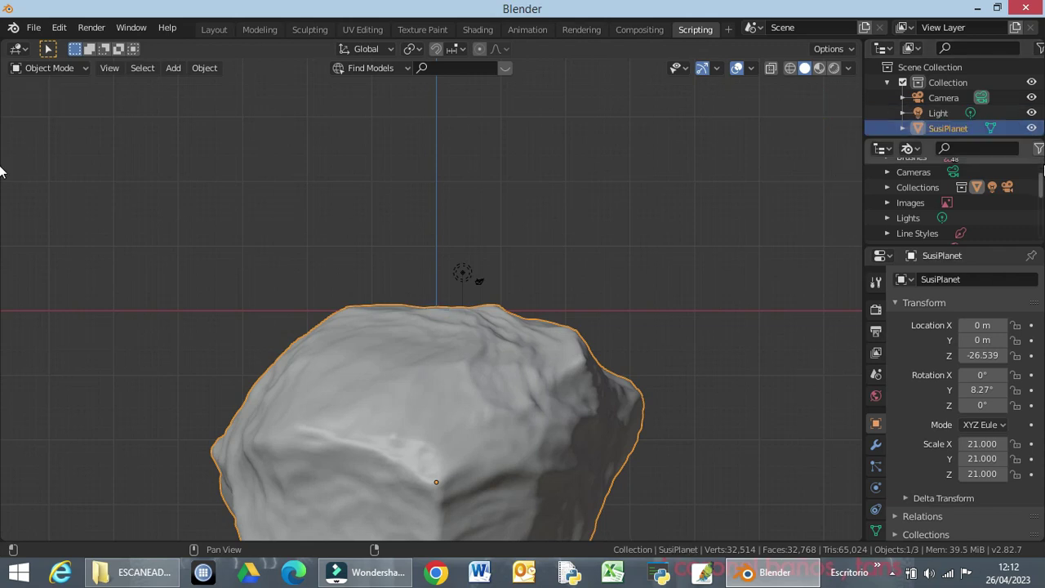
drag(0, 171, 0, 172)
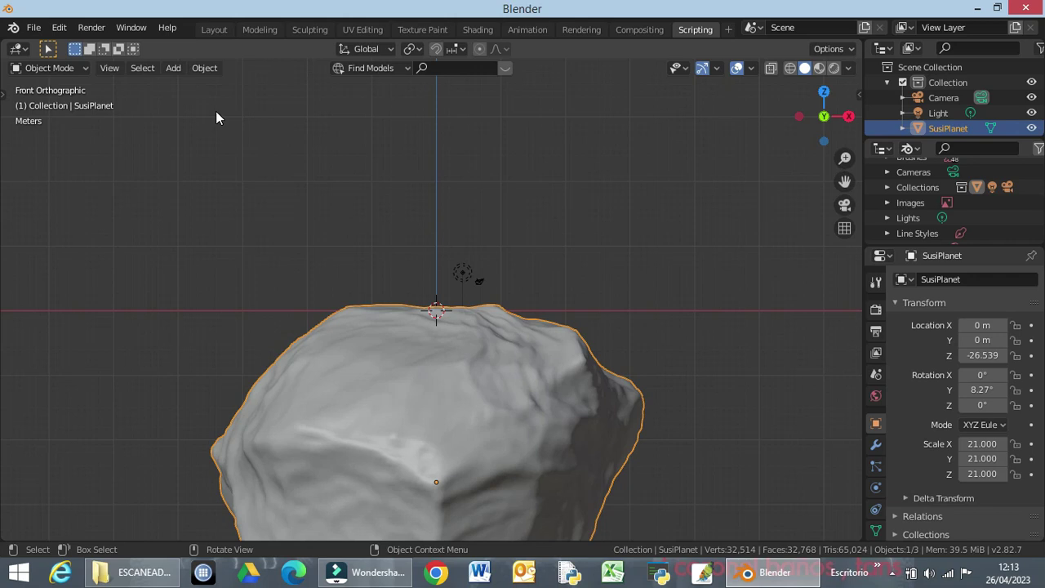
Move the rock about -3.44 m along the global Y axis in the side view
key(KP_7)
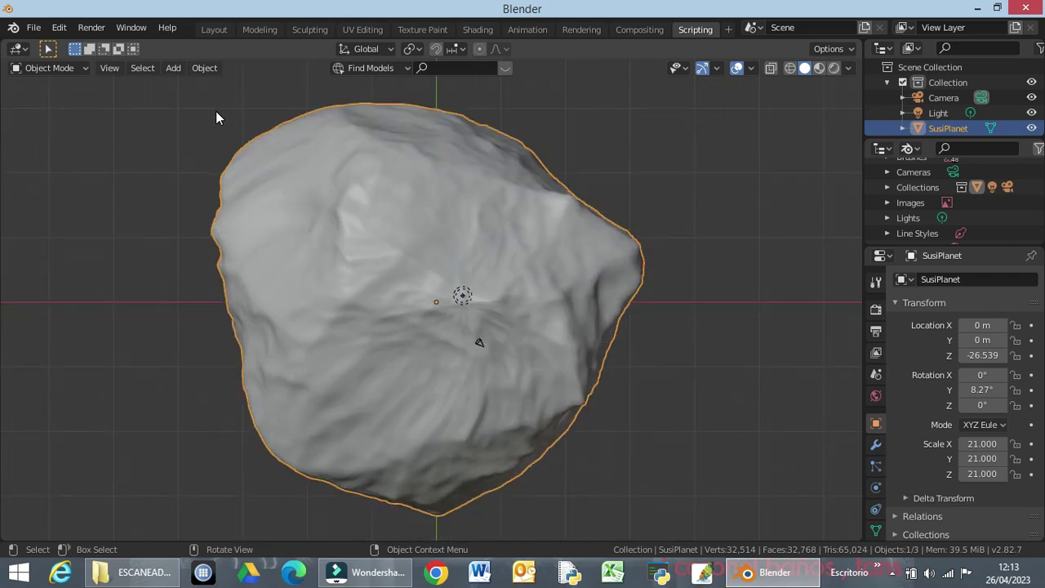
key(KP_3)
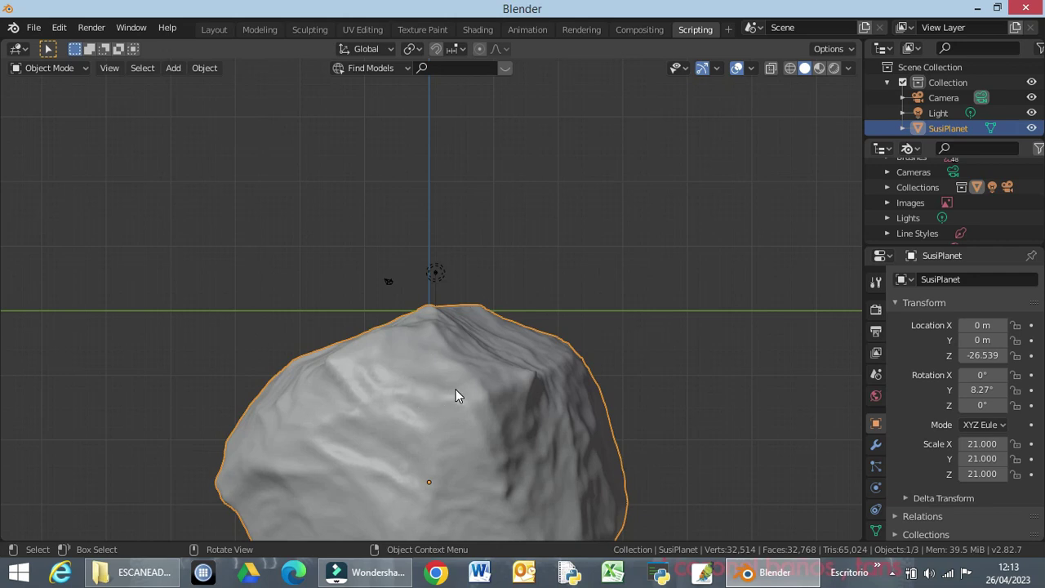
key(g)
key(y)
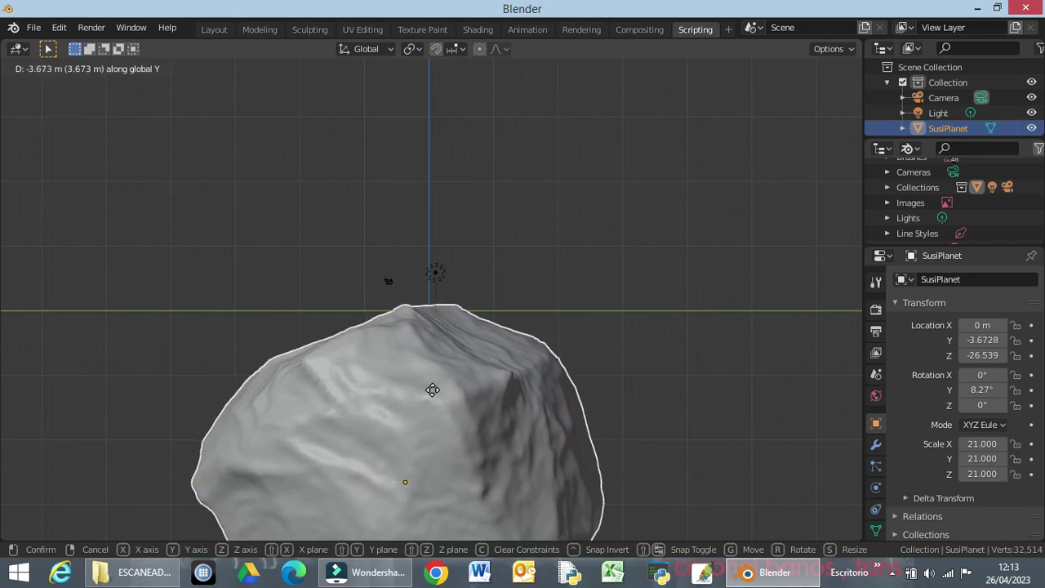
click(433, 395)
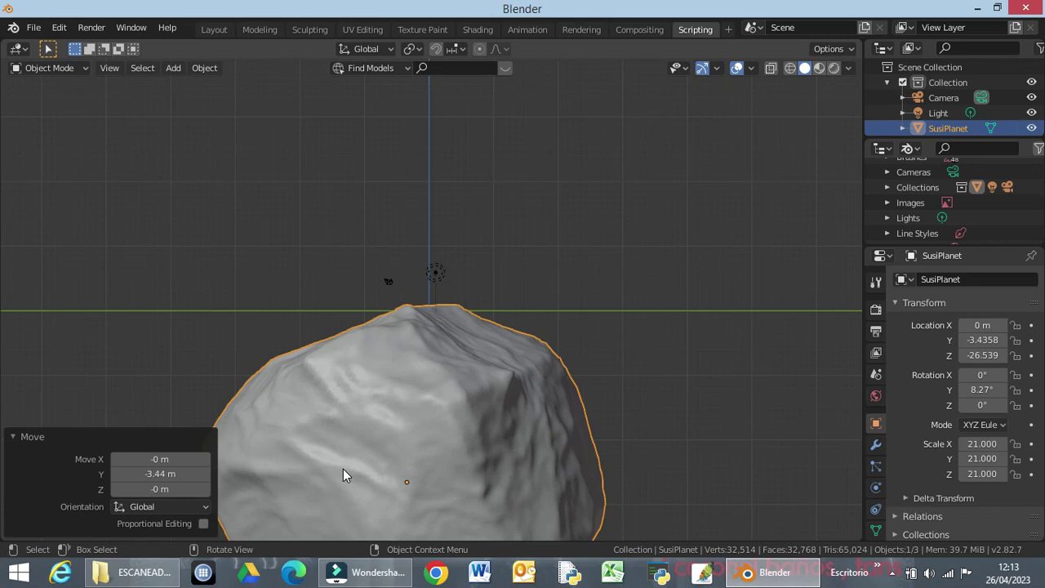
Raise the rock about 27.2 m along the global Z axis so it is centred near the world origin
key(g)
key(z)
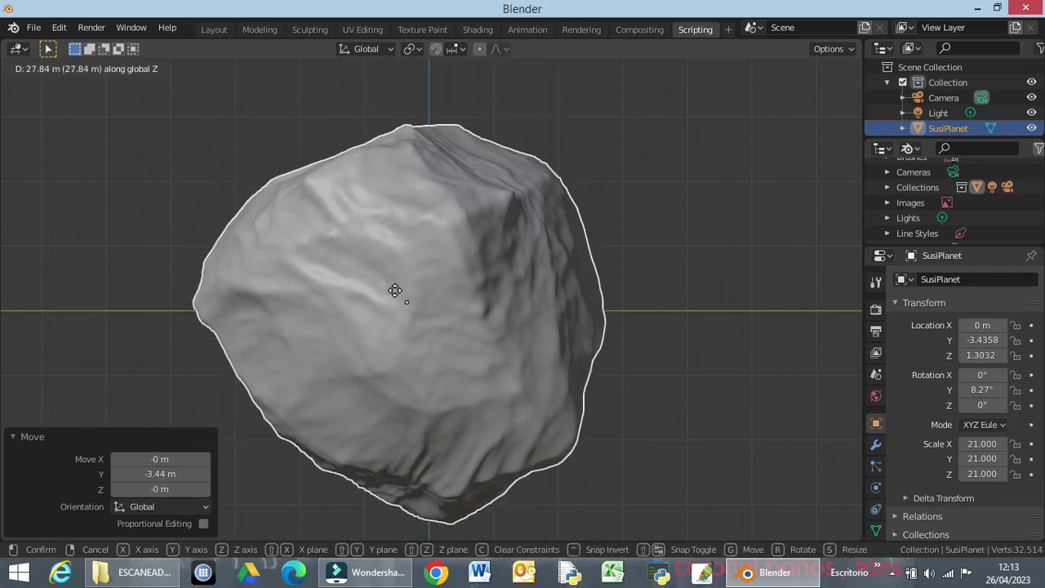
click(398, 298)
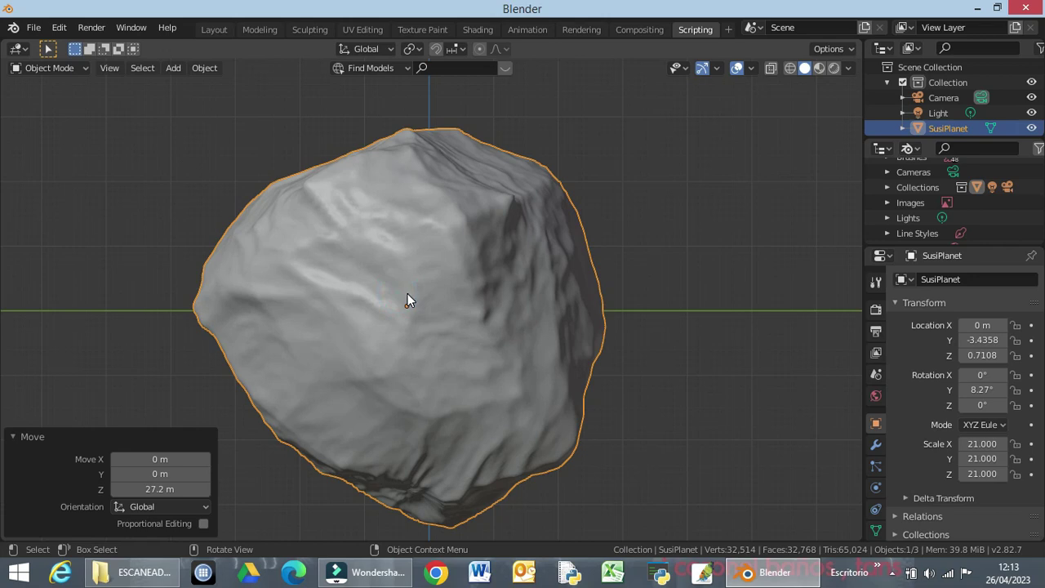
Shift the rock back about 3.44 m along the global Y axis to Y location 0 m
key(g)
key(y)
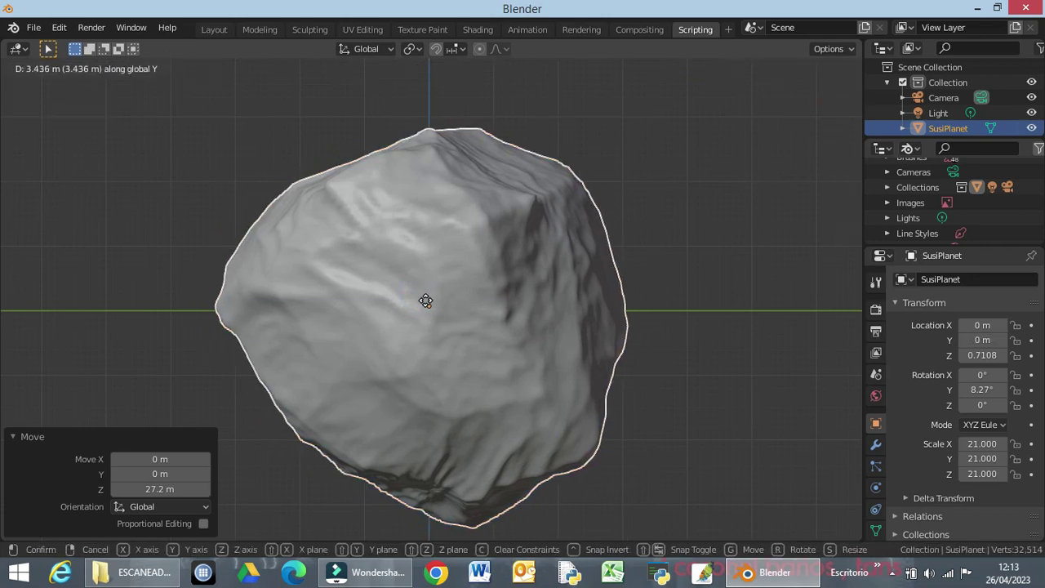
click(425, 300)
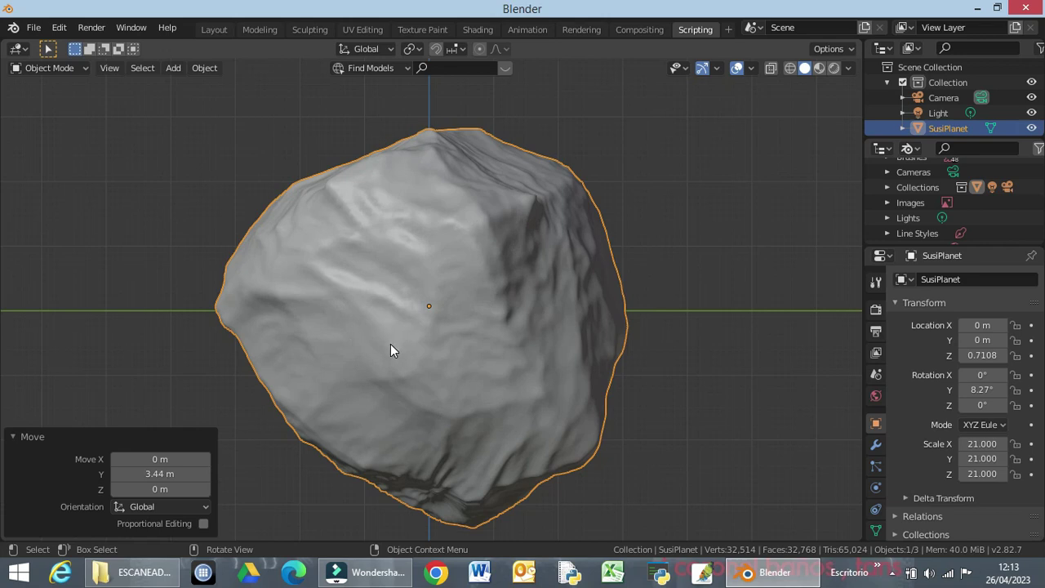
Move the rock about 176 m along the global Y axis into the background and return to the front view
key(KP_1)
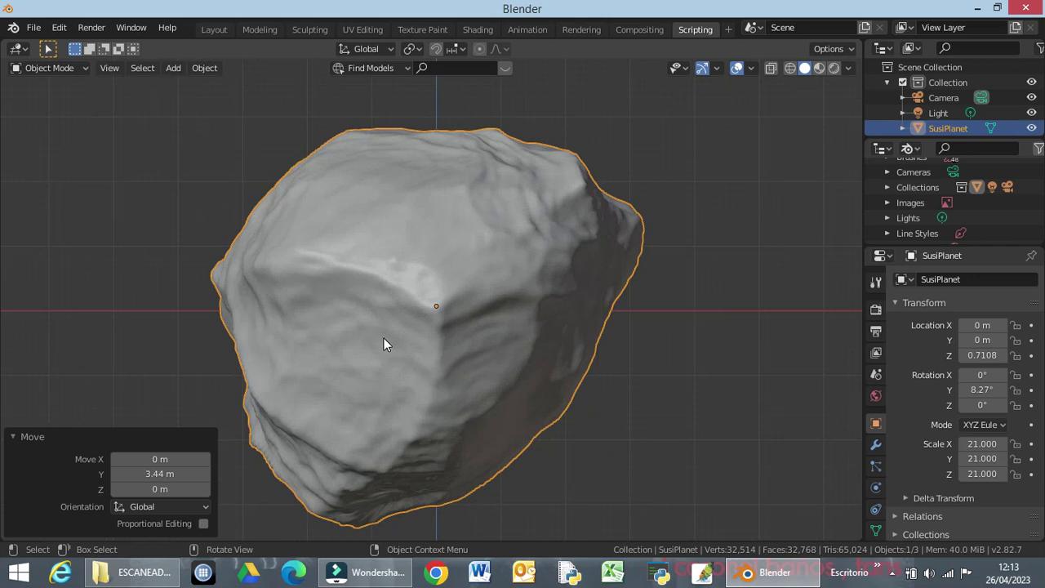
middle_drag(383, 344, 366, 398)
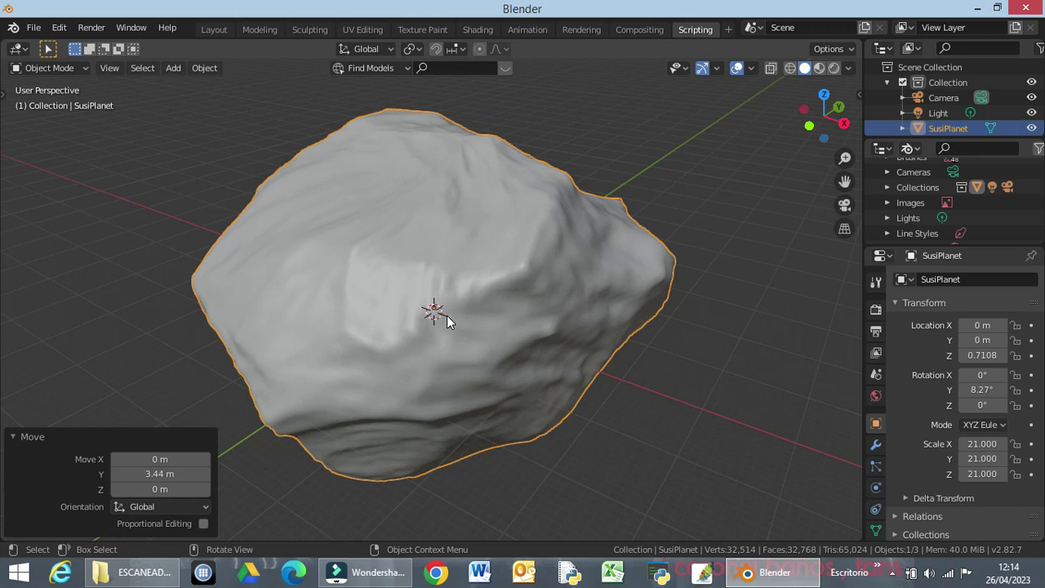
key(g)
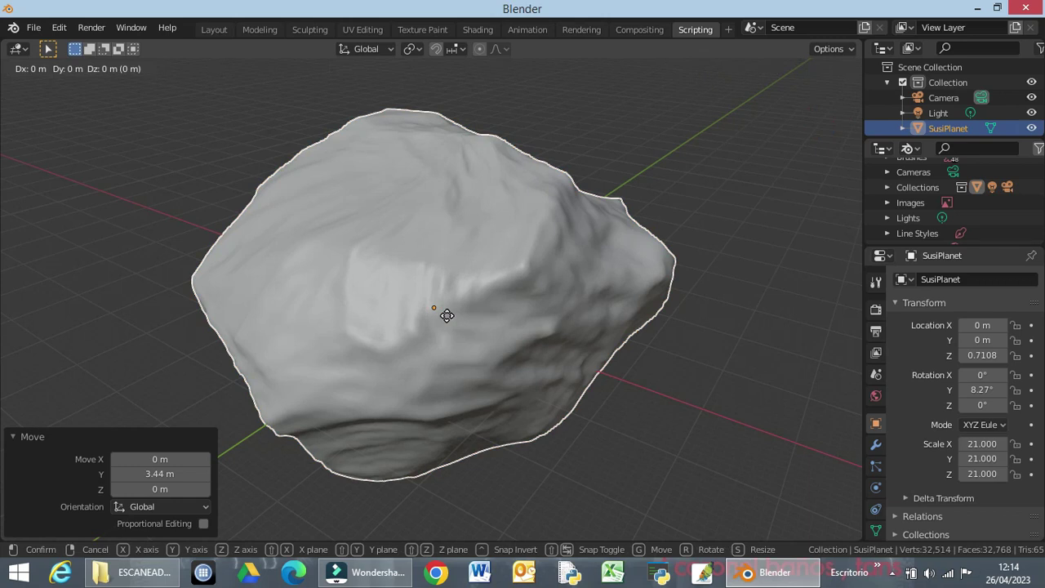
key(y)
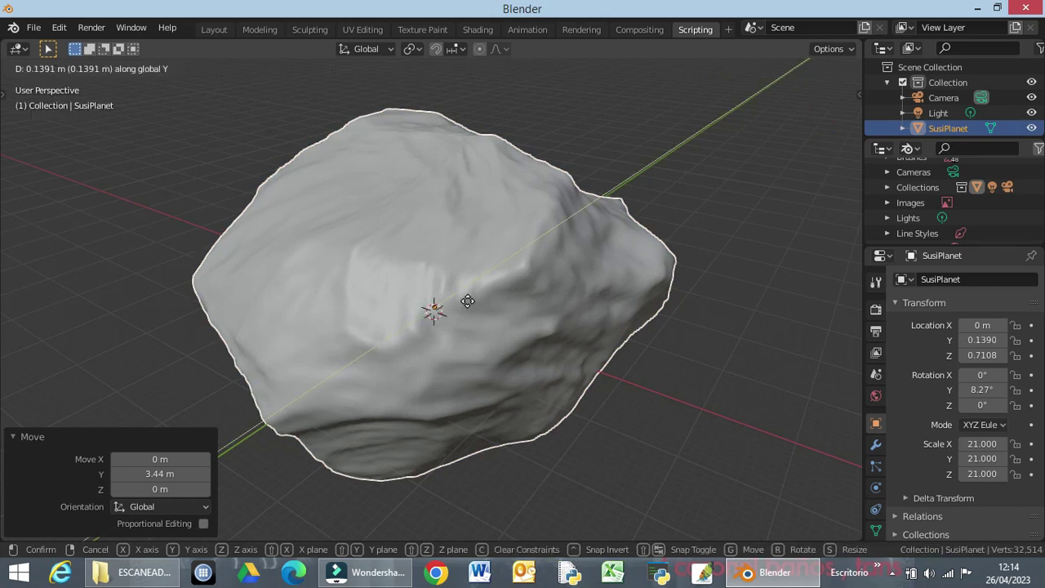
click(709, 99)
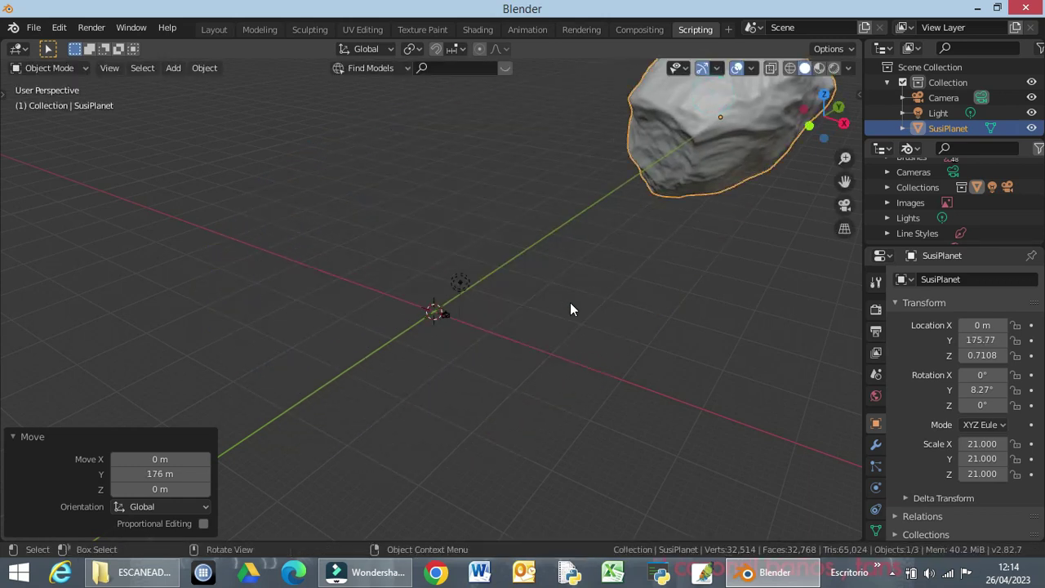
key(KP_1)
middle_drag(570, 304, 507, 292)
scroll(593, 364, down, 5)
middle_drag(595, 366, 537, 372)
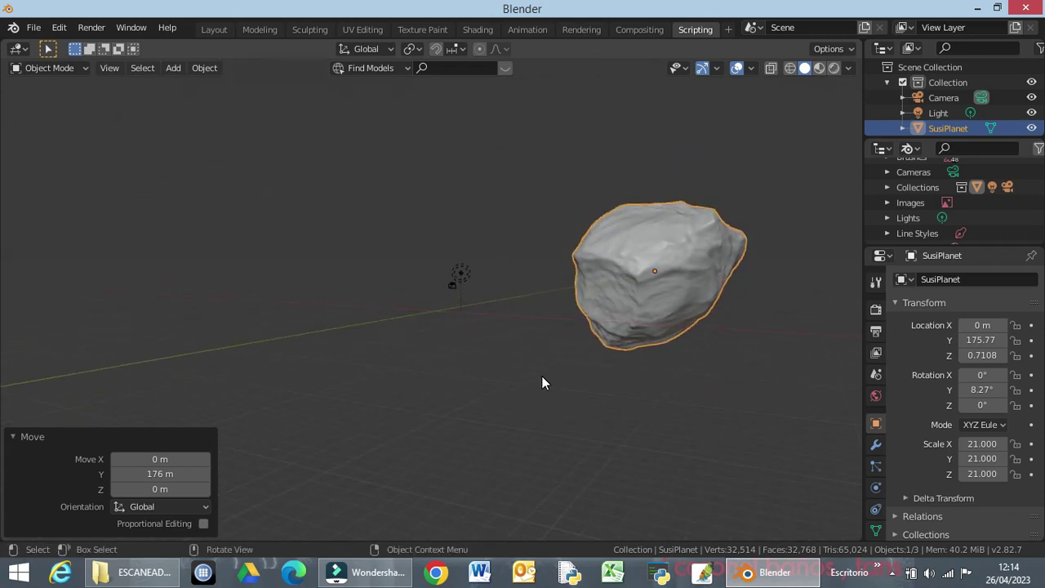
key(KP_Decimal)
key(KP_1)
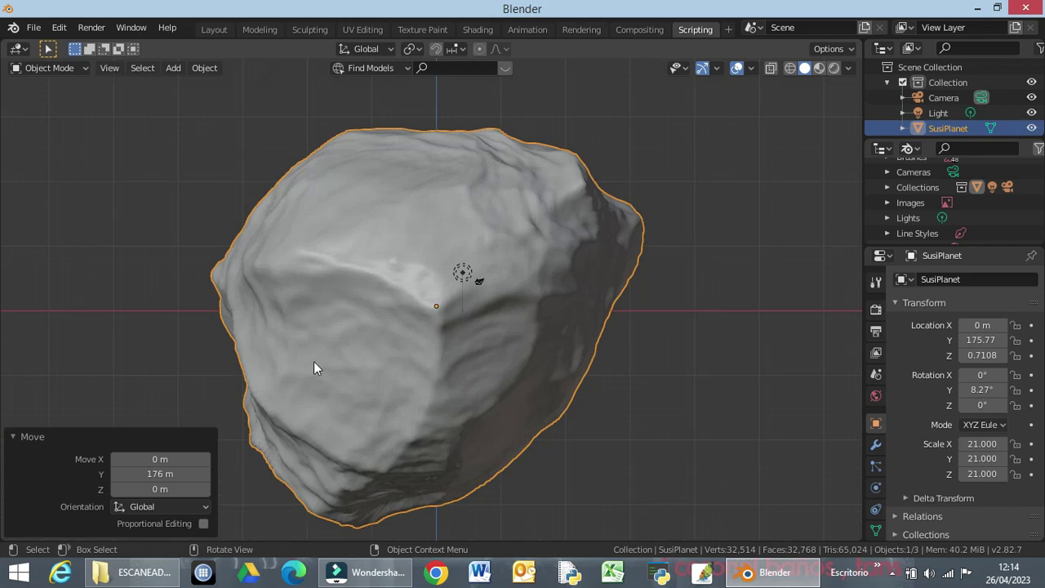
Deselect the rock and add a 2 m cube mesh at the world origin
click(739, 213)
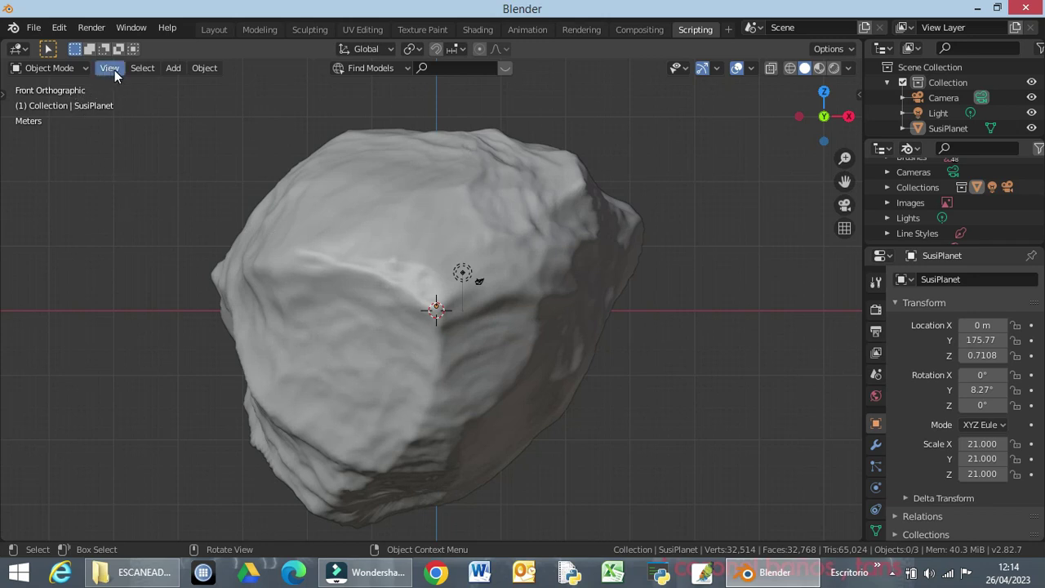
click(173, 68)
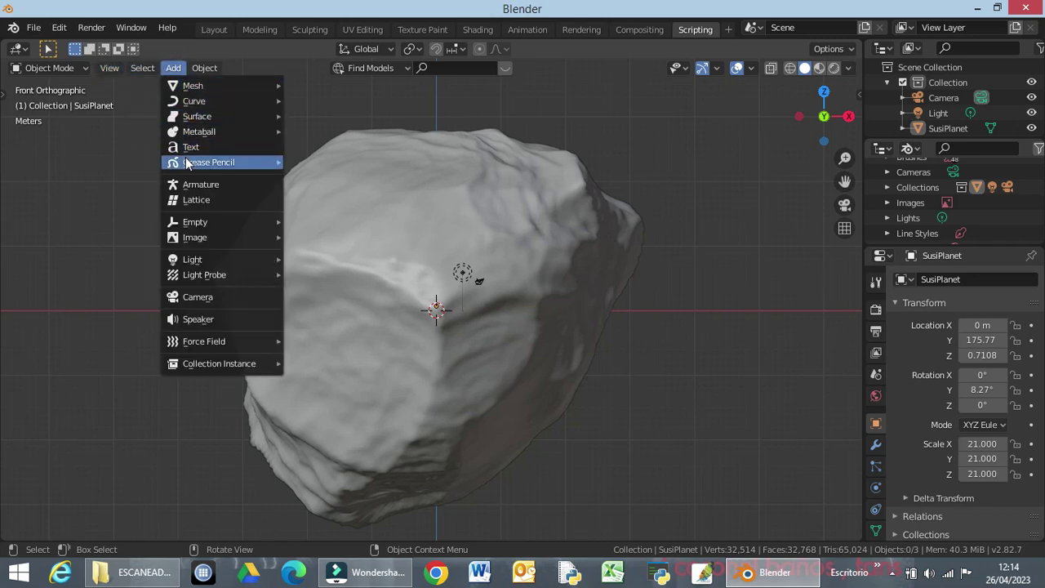
mouse_move(206, 137)
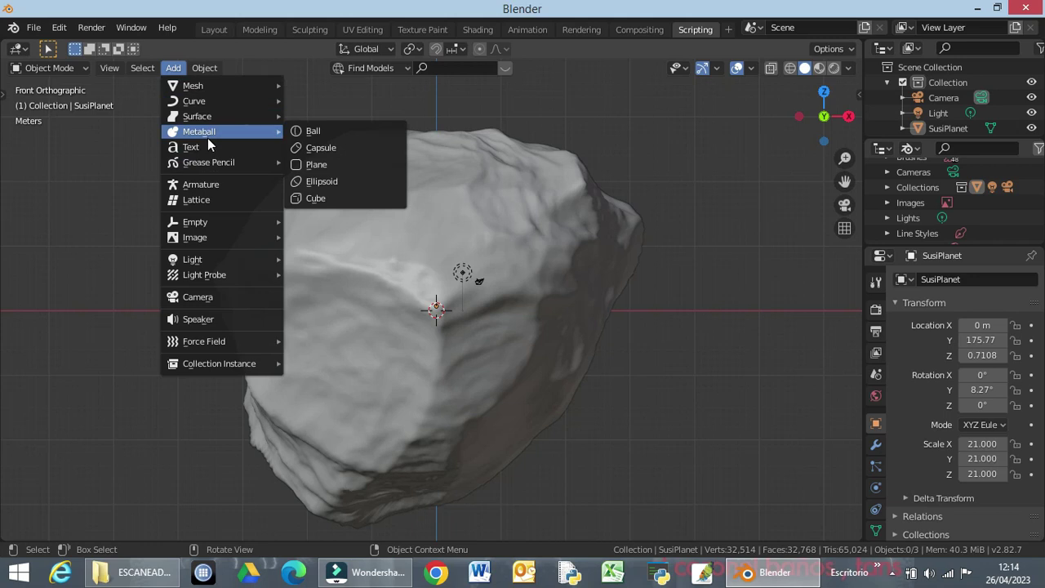
mouse_move(209, 101)
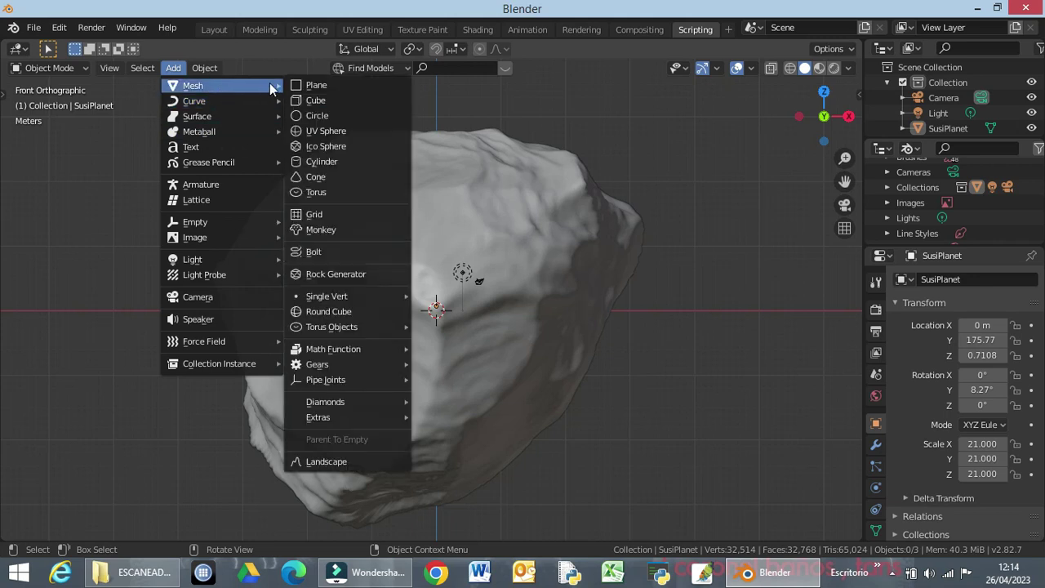
click(334, 101)
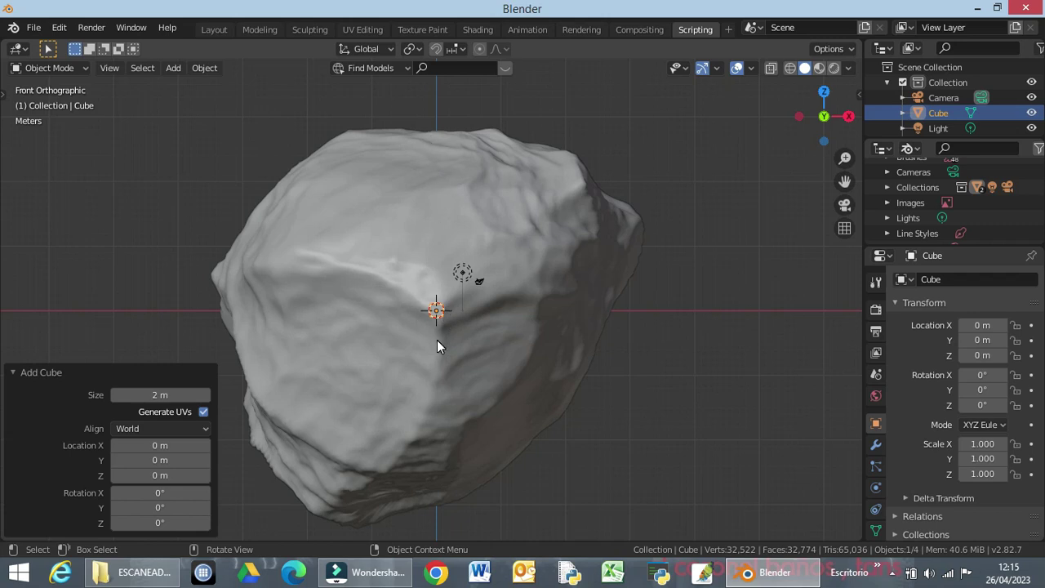
Select the cube and move it up exactly 1 m along the global Z axis
scroll(437, 342, up, 3)
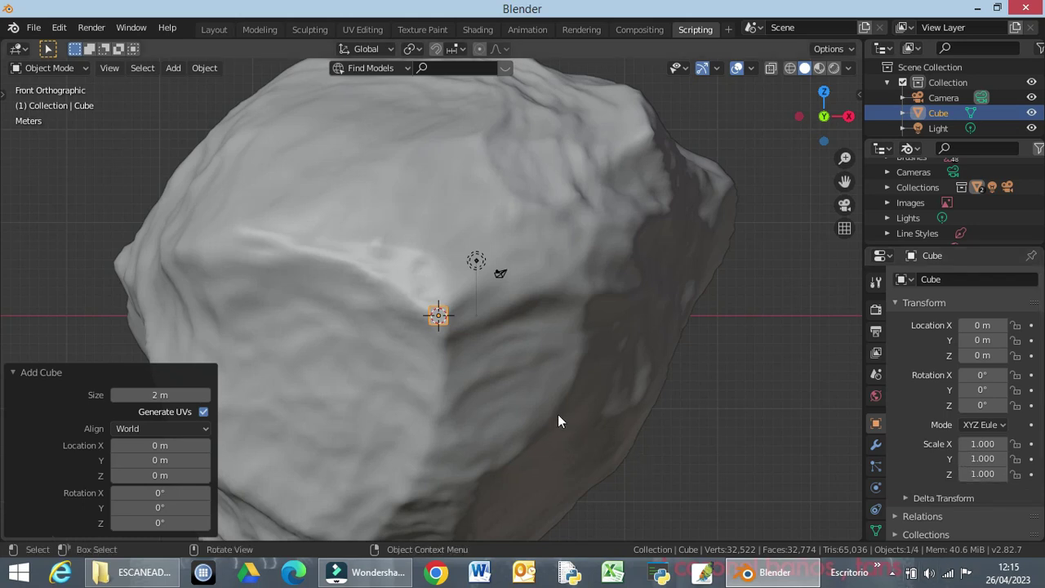
scroll(459, 381, up, 5)
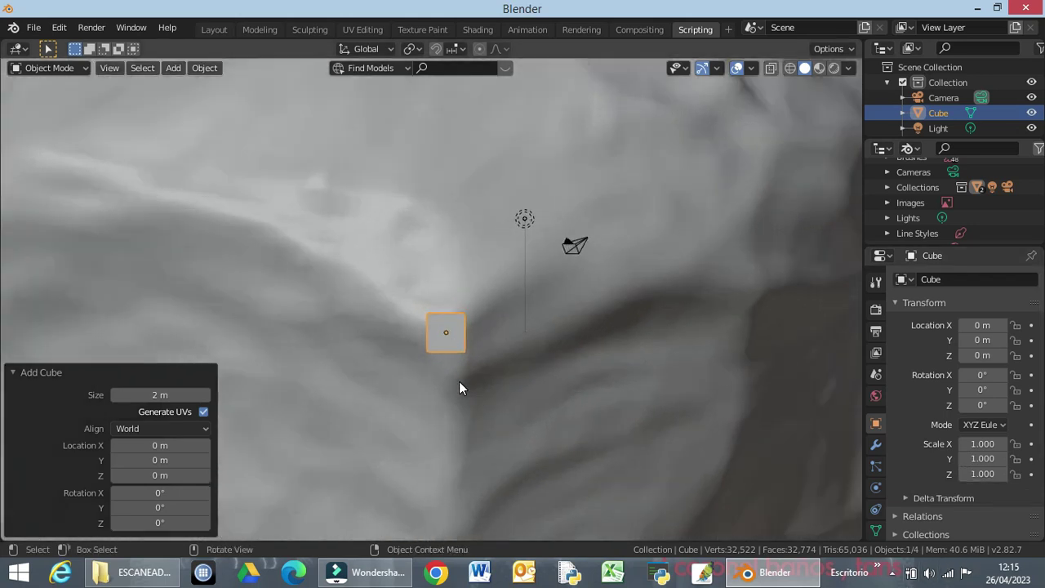
click(553, 335)
click(430, 346)
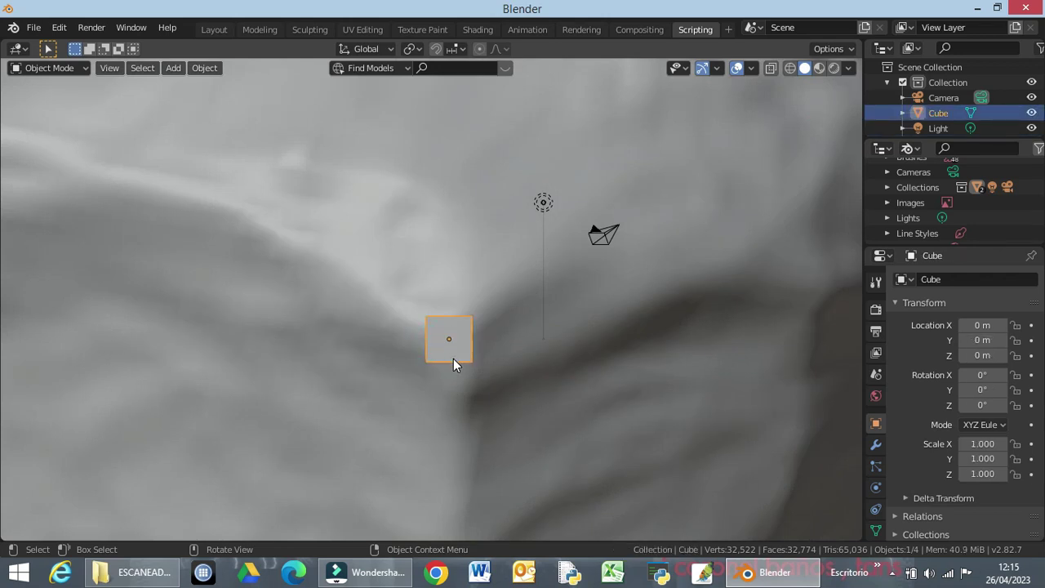
key(g)
key(z)
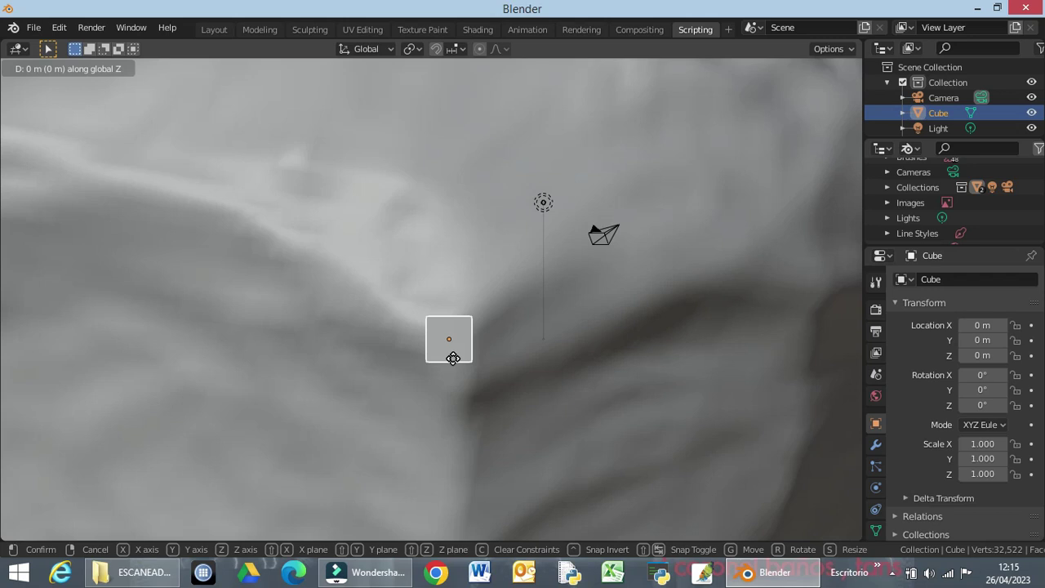
text(1)
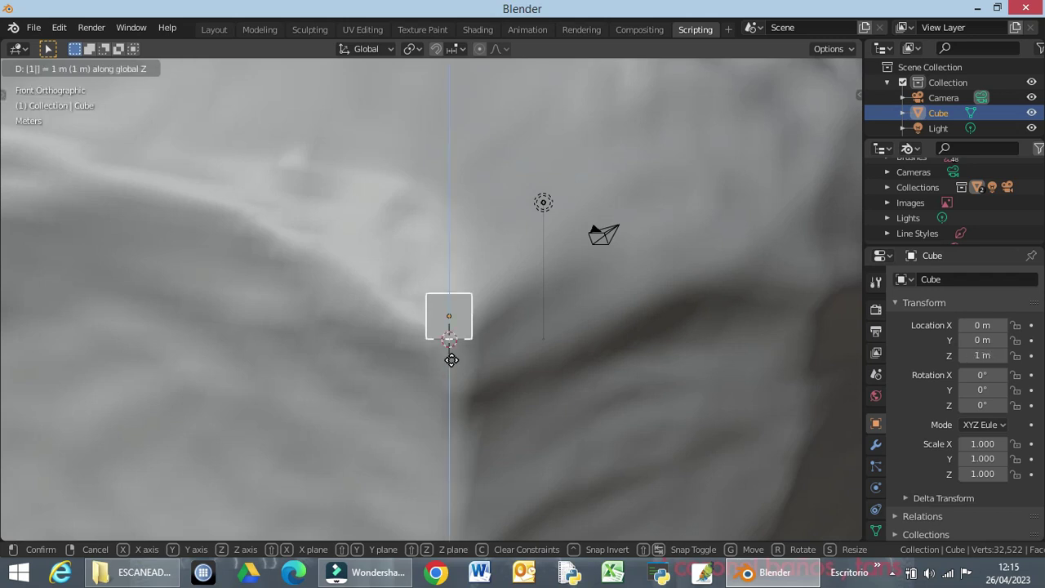
key(Return)
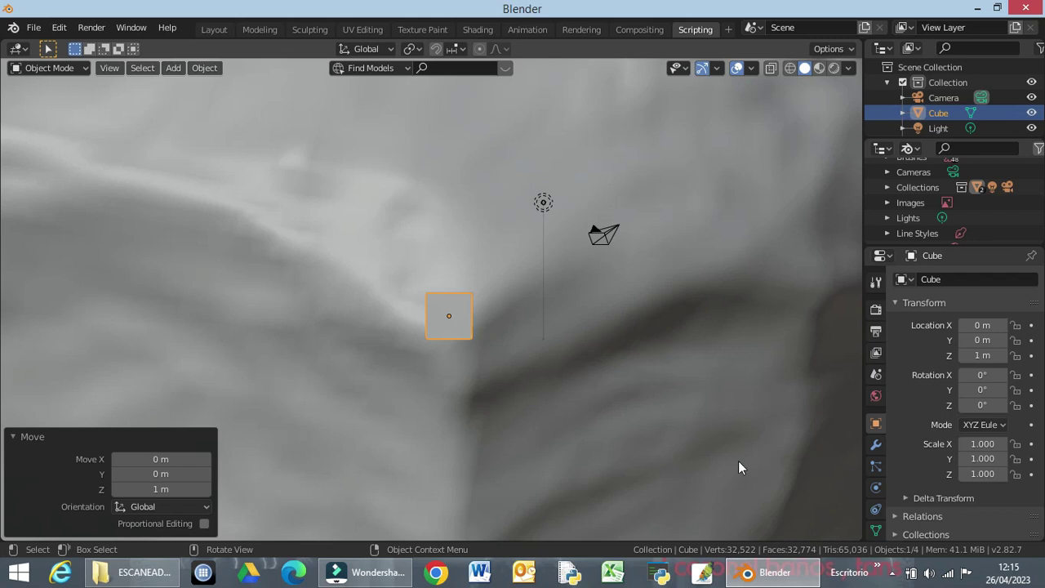
Set the cube's scale to 8 on X and 5 on Y in its object transform properties
click(988, 443)
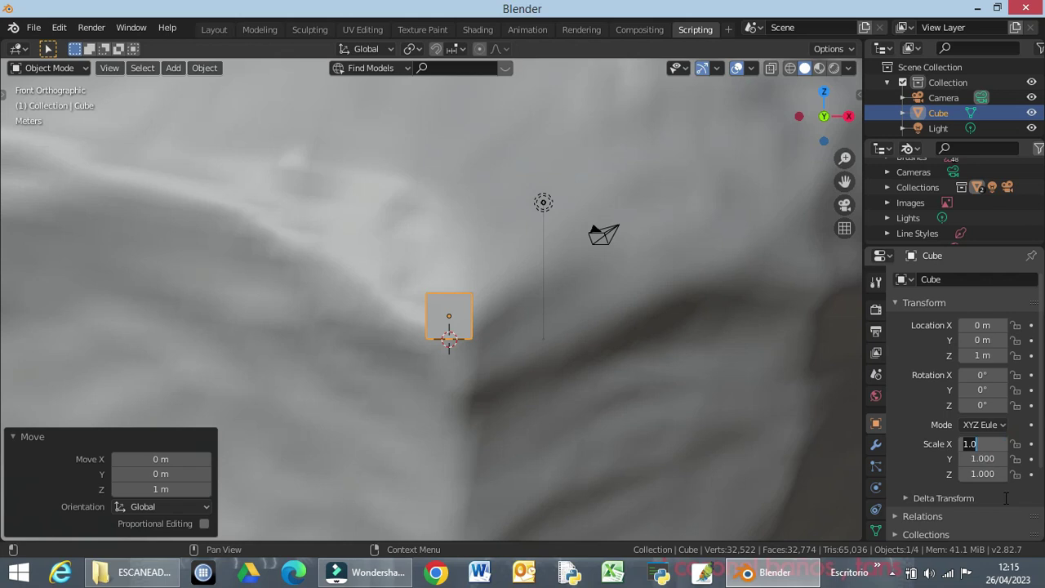
text(8)
key(Return)
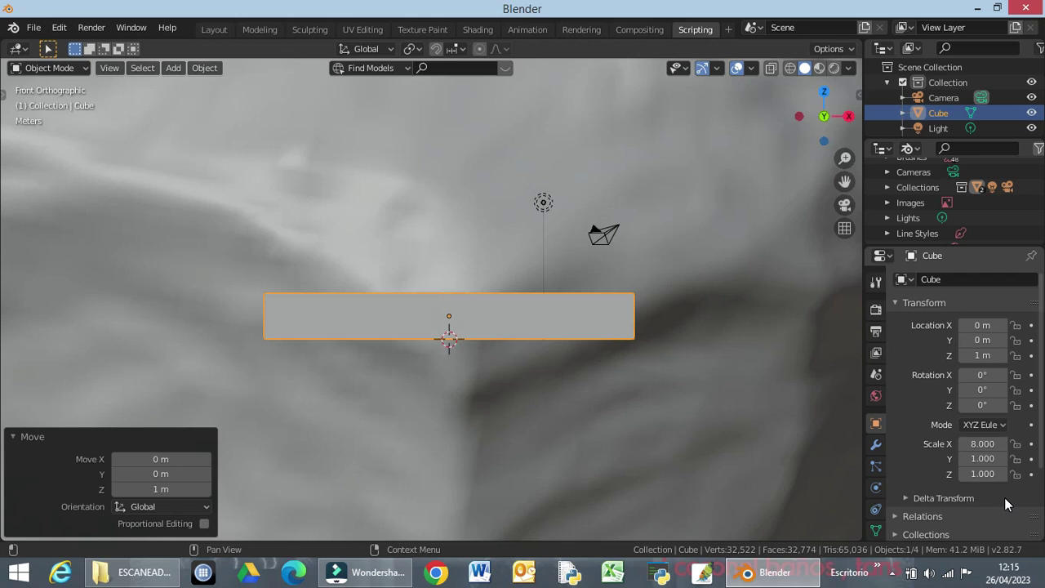
click(984, 459)
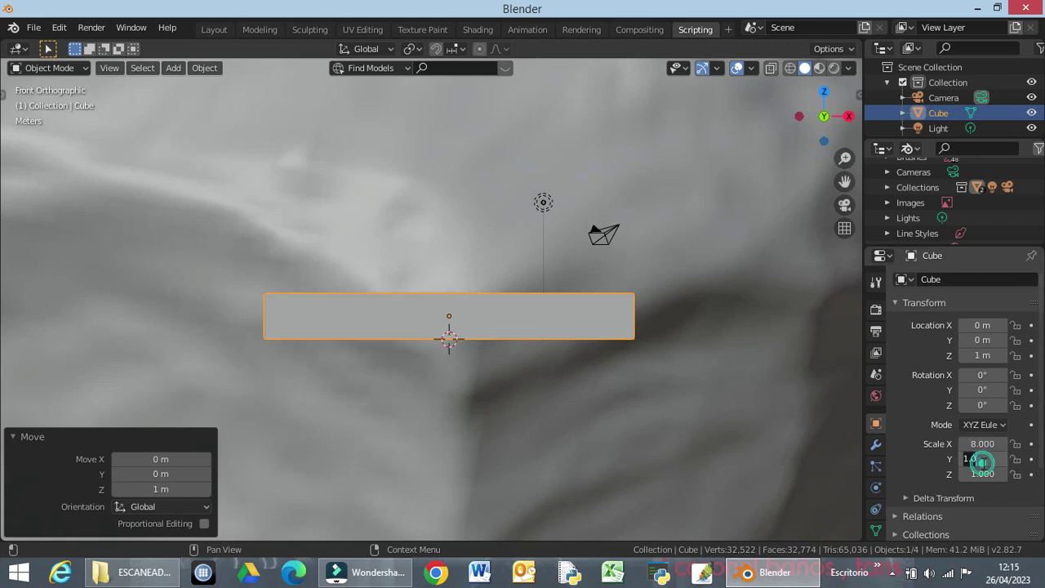
text(5)
key(Return)
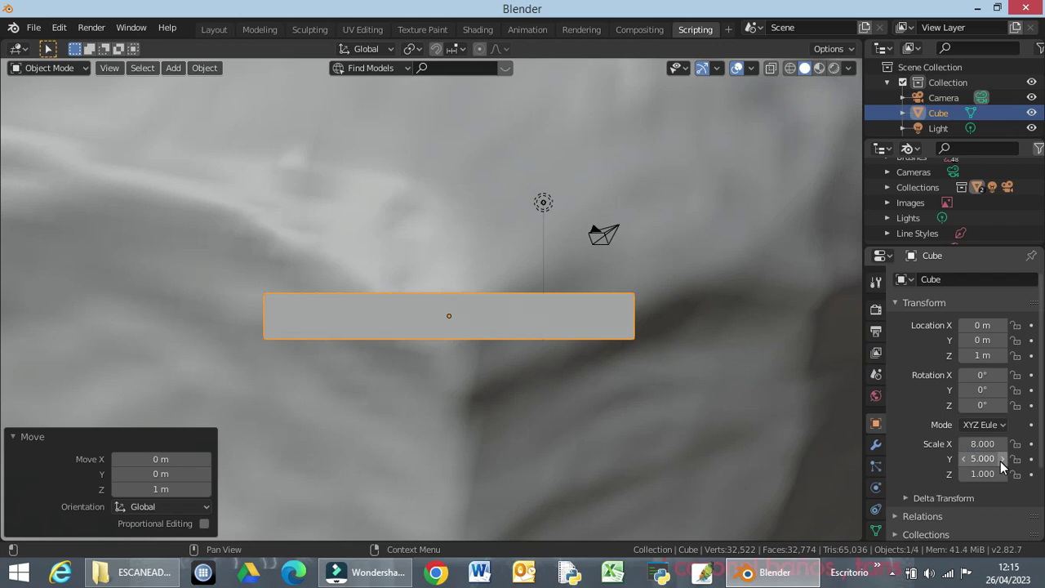
click(1002, 462)
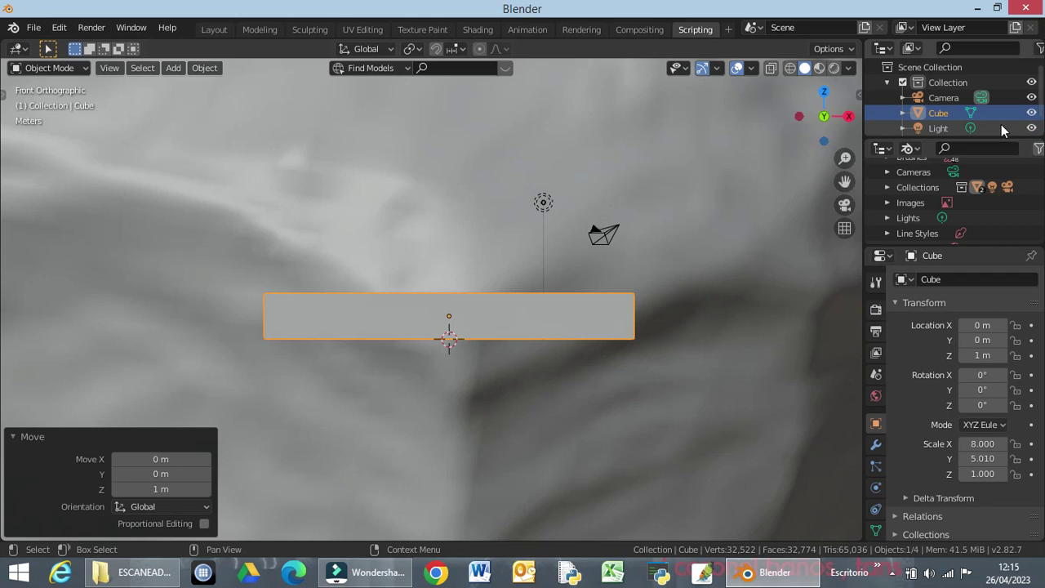
Hide the SusiPlanet rock in the viewport and deselect the cube
scroll(1003, 128, down, 1)
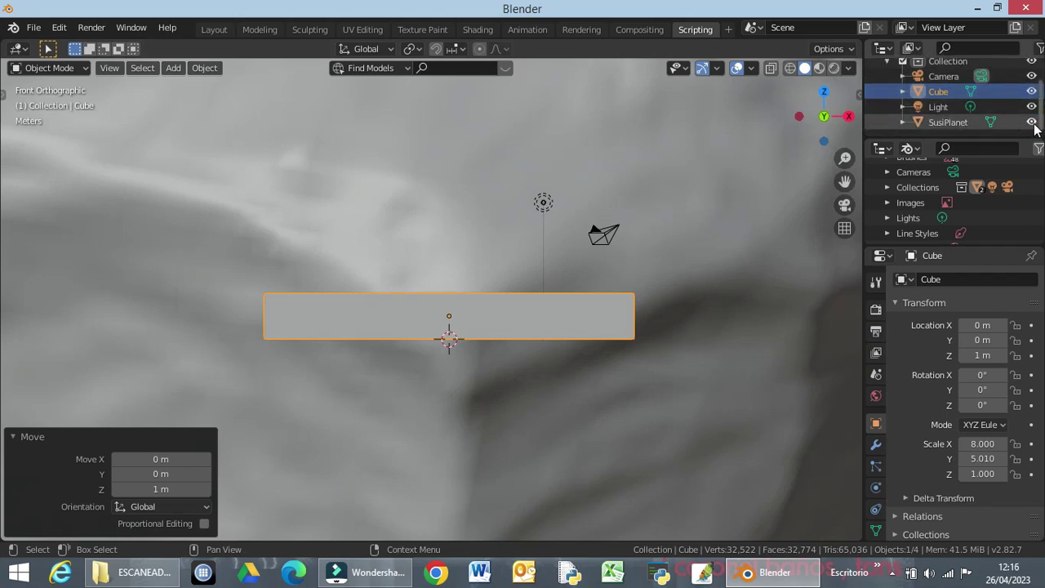
click(1029, 121)
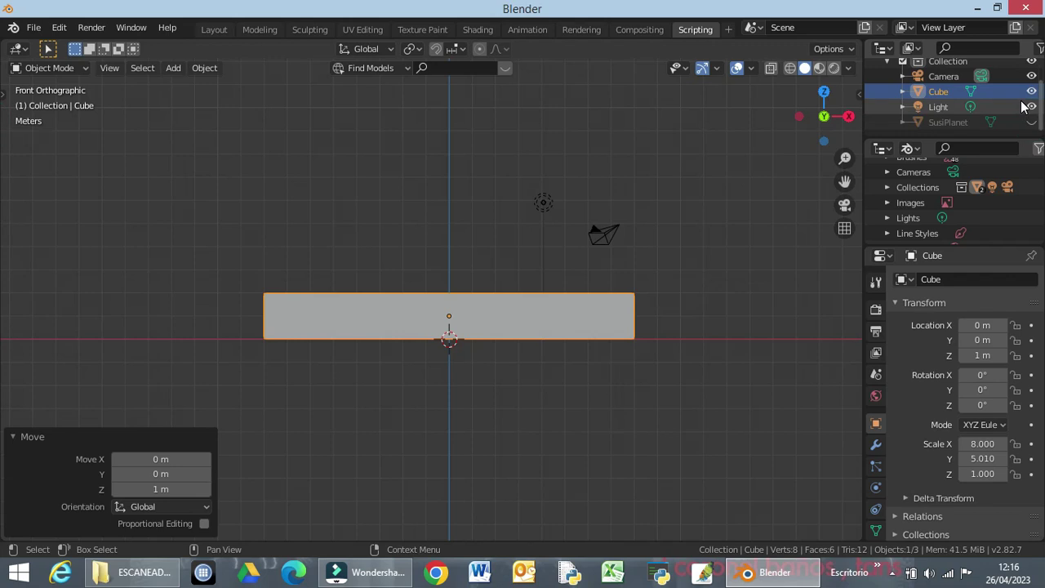
click(687, 172)
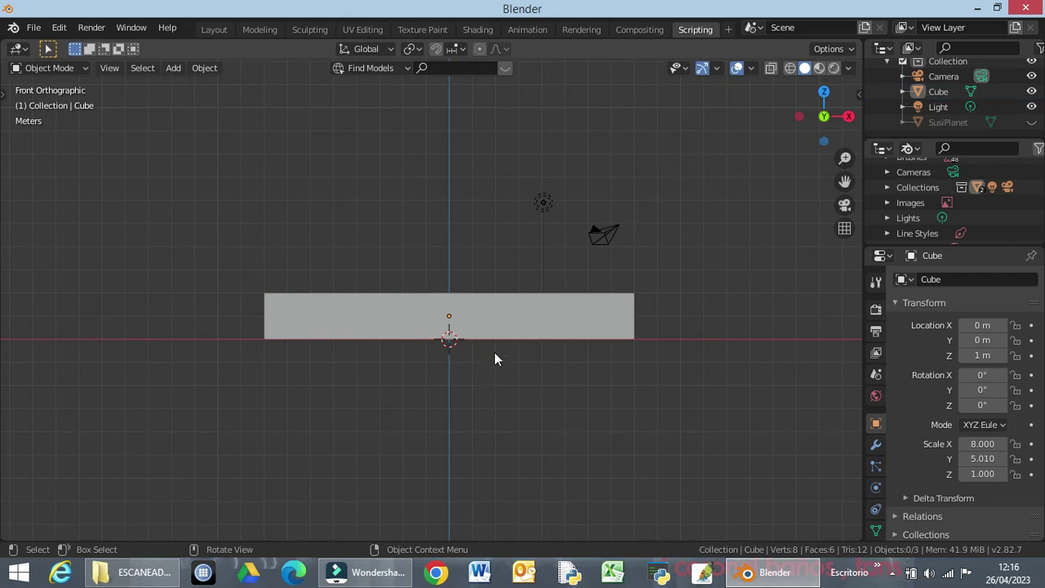
Select the cube, view it from the top and enter Edit Mode with face selection
click(503, 326)
key(KP_7)
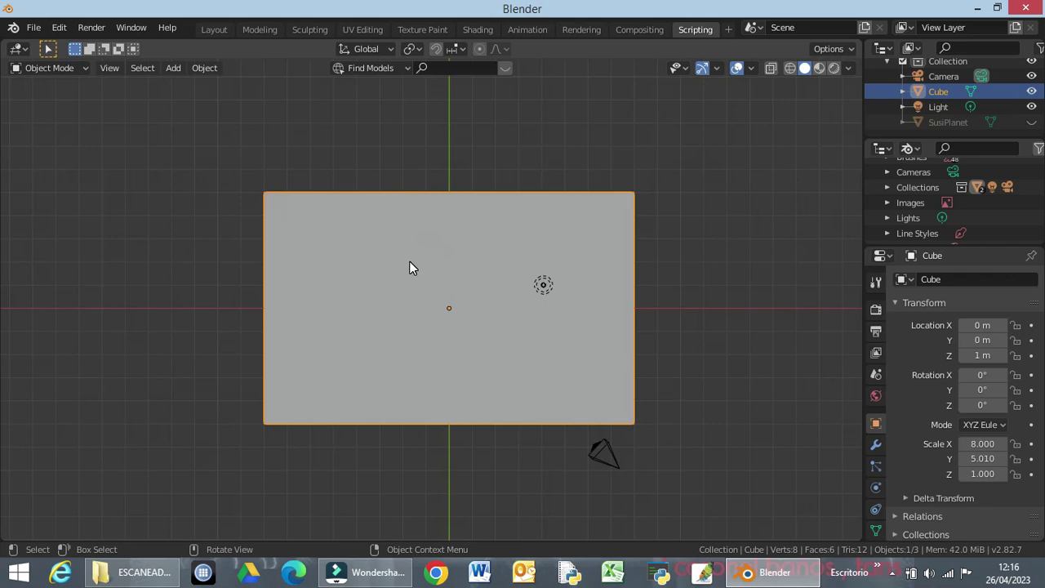
key(alt+shift+z)
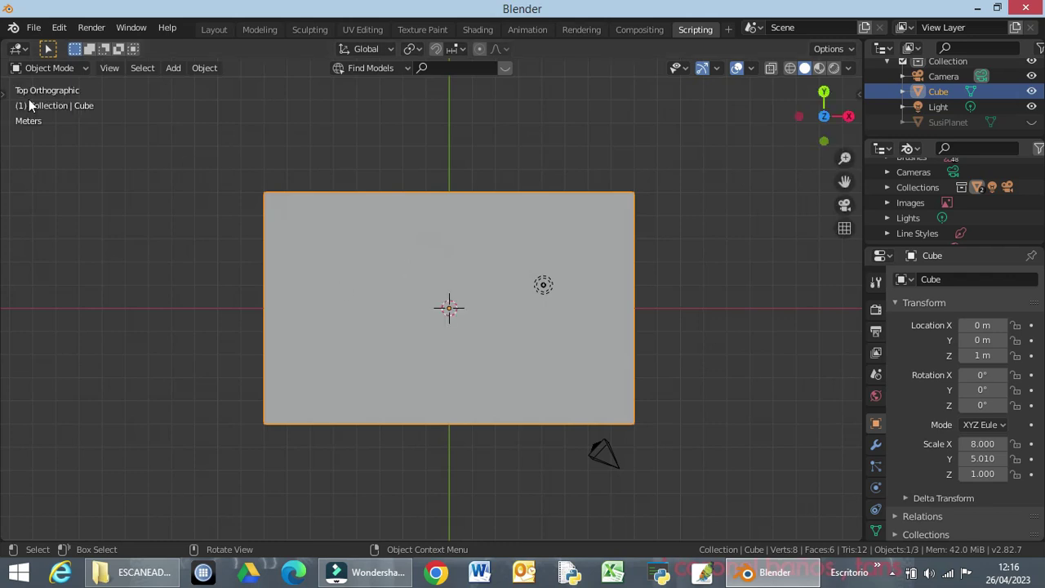
key(Tab)
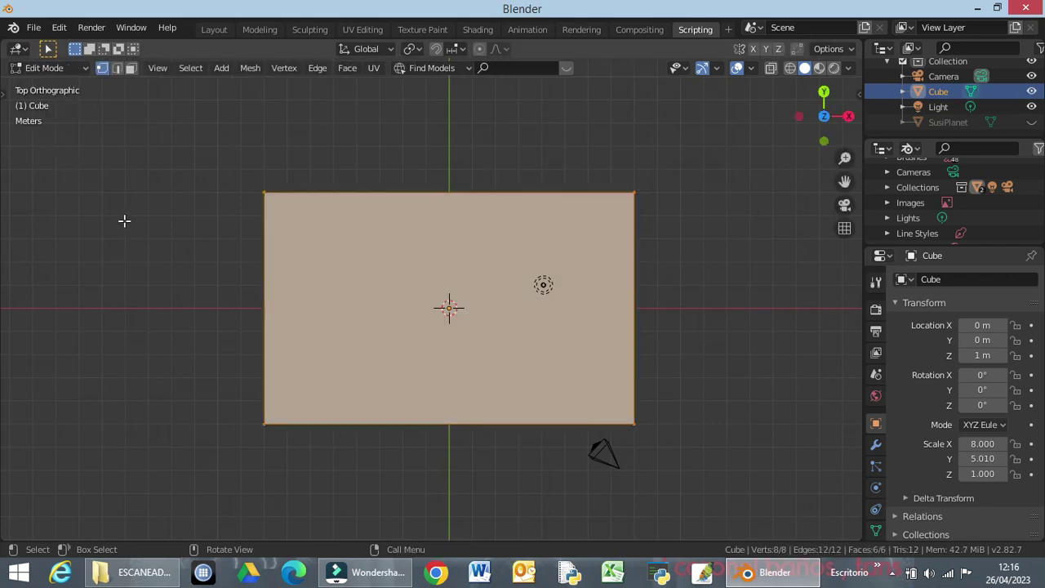
click(132, 71)
key(ctrl)
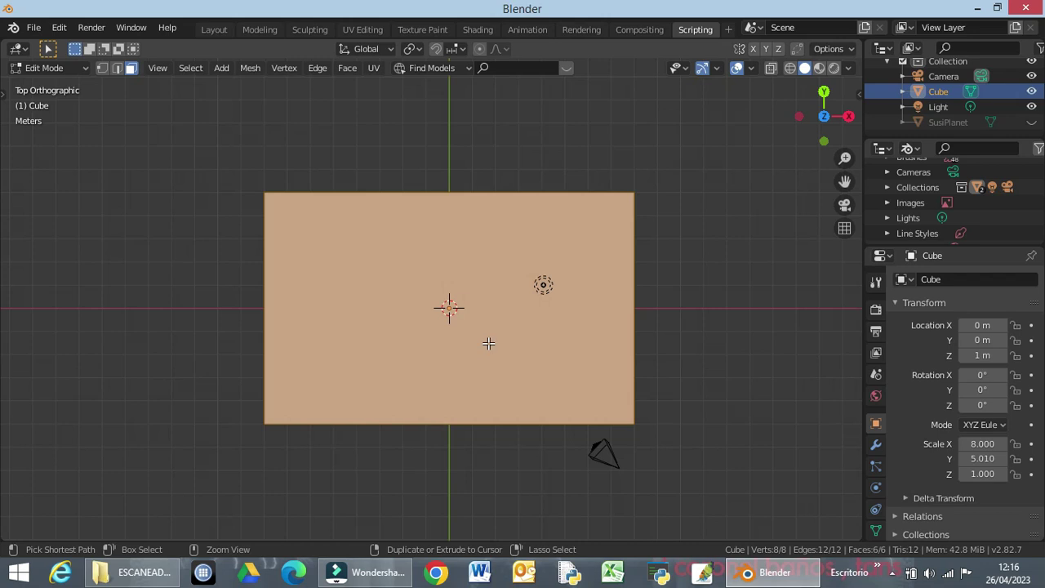
key(ctrl+r)
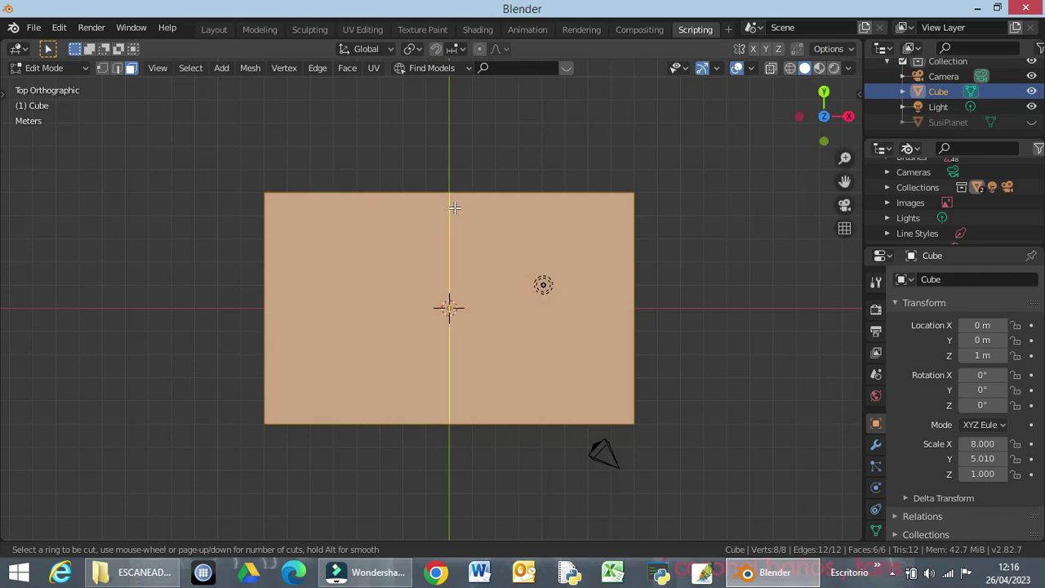
scroll(451, 210, up, 1)
click(455, 208)
scroll(454, 208, up, 4)
scroll(455, 209, up, 1)
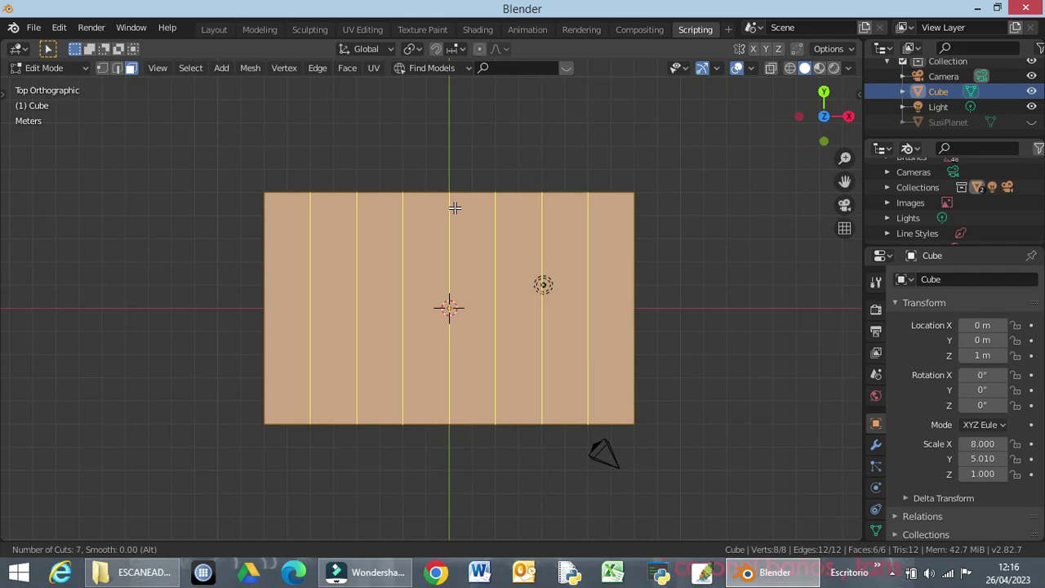
click(455, 208)
click(456, 221)
key(ctrl+z)
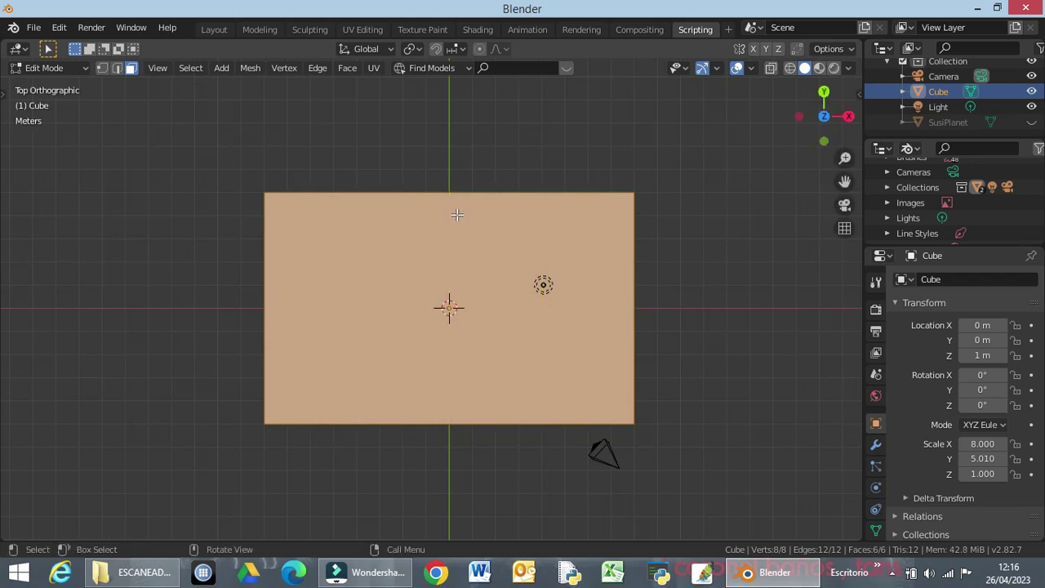
key(ctrl)
key(ctrl+r)
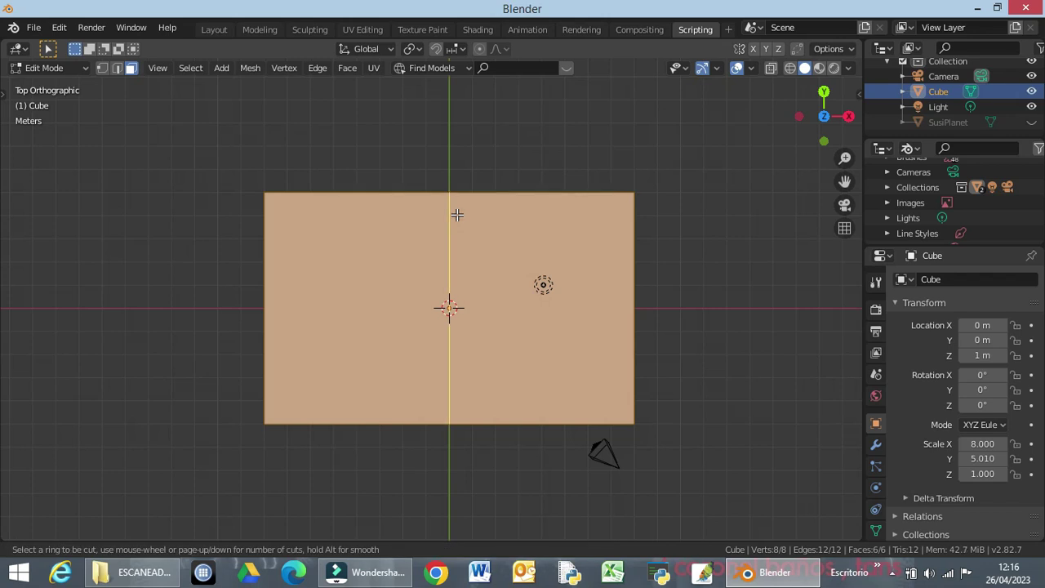
click(456, 214)
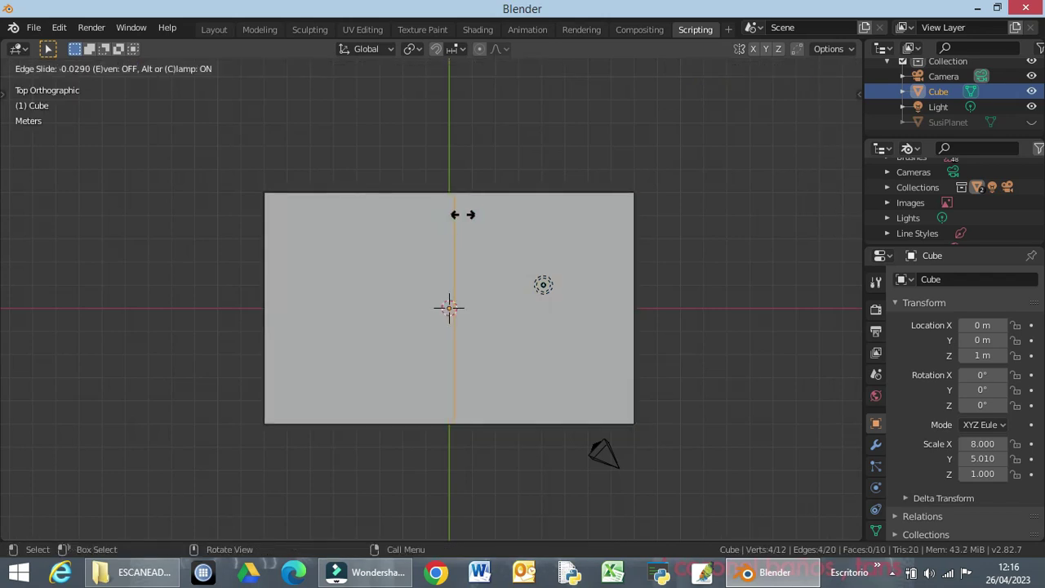
right_click(463, 215)
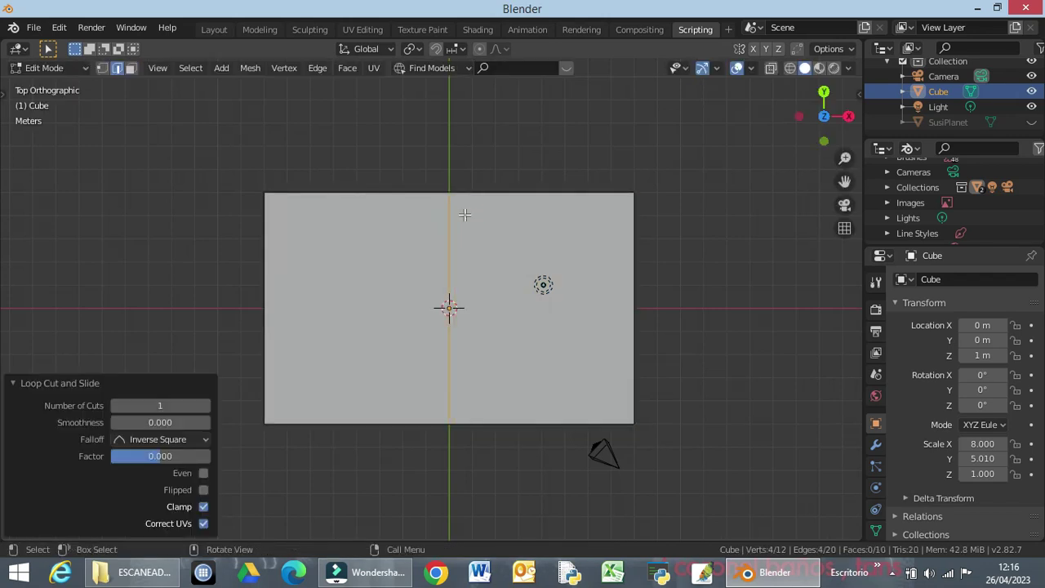
key(ctrl+z)
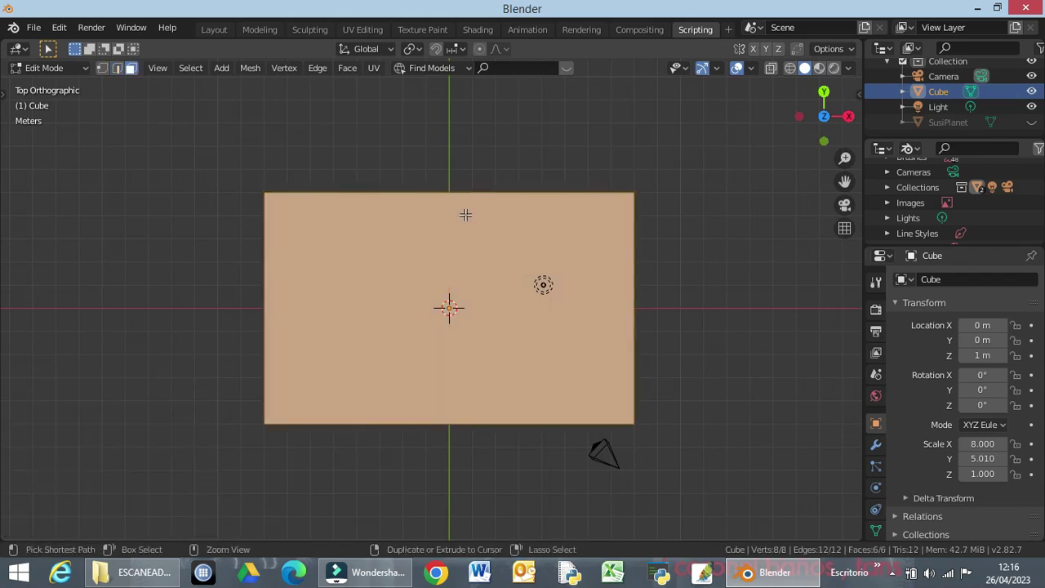
Add seven evenly spaced, unslid loop cuts across the cube's X length, parallel to the Y axis
key(ctrl+r)
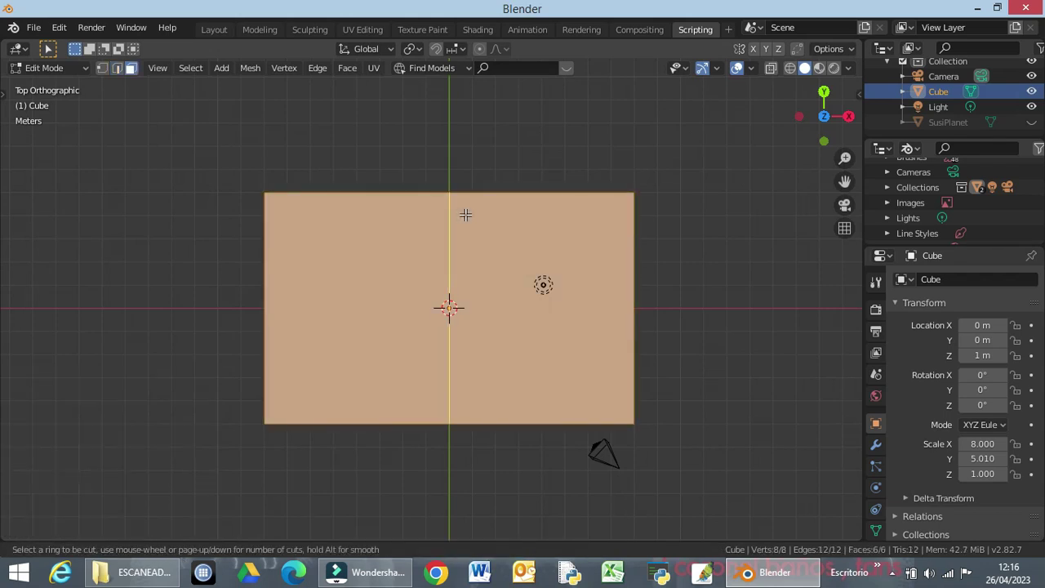
scroll(467, 214, up, 2)
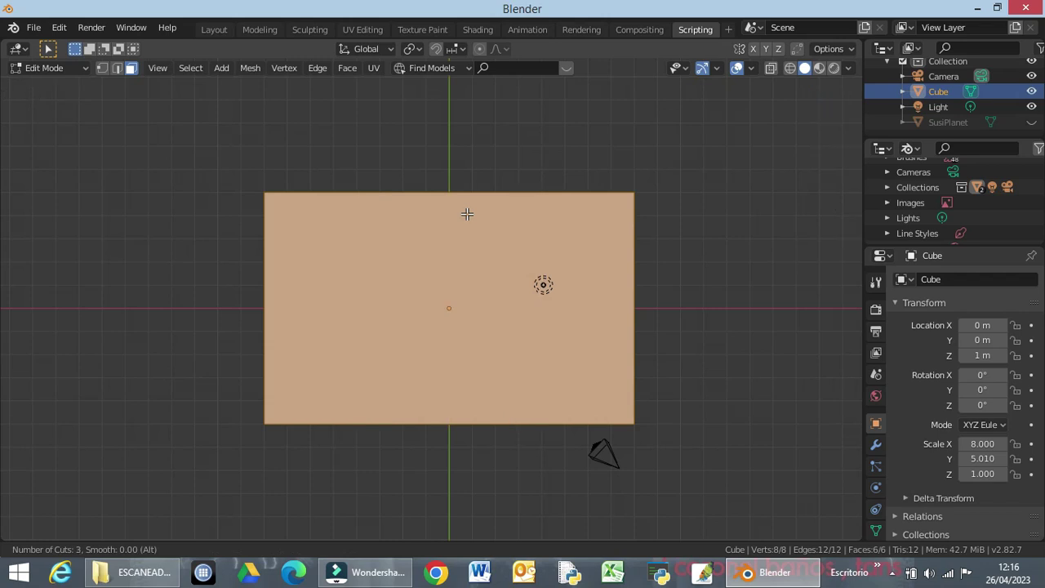
scroll(474, 206, up, 3)
scroll(476, 206, up, 1)
click(476, 207)
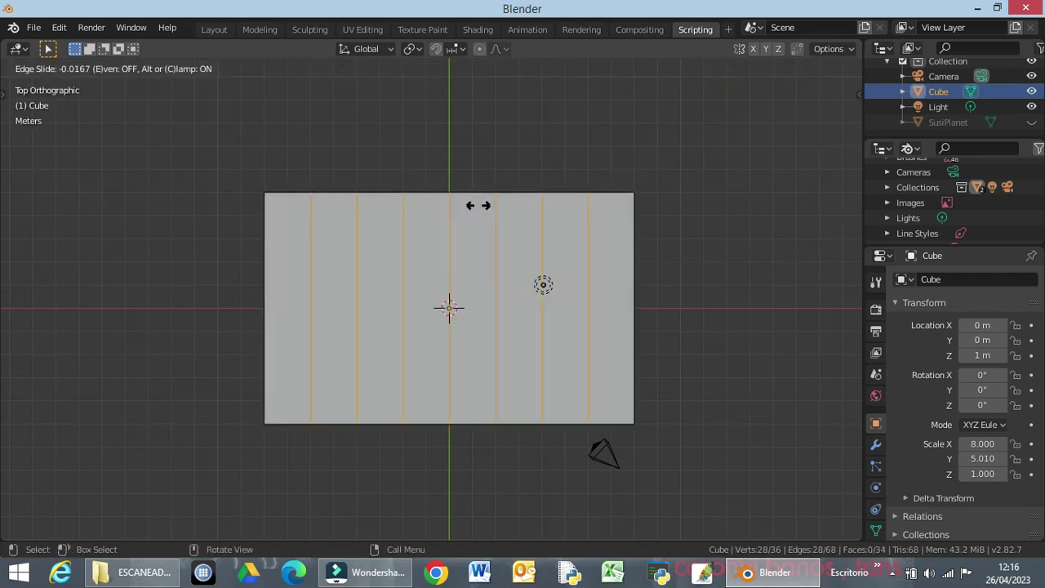
right_click(481, 204)
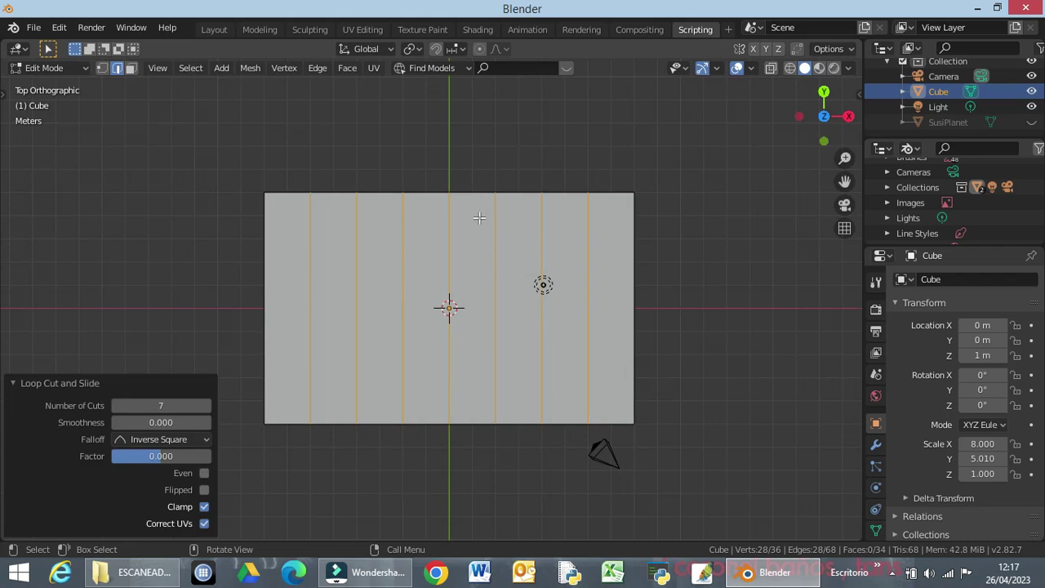
Add four evenly spaced, unslid loop cuts across the cube's Y width, parallel to the X axis
click(515, 168)
key(ctrl)
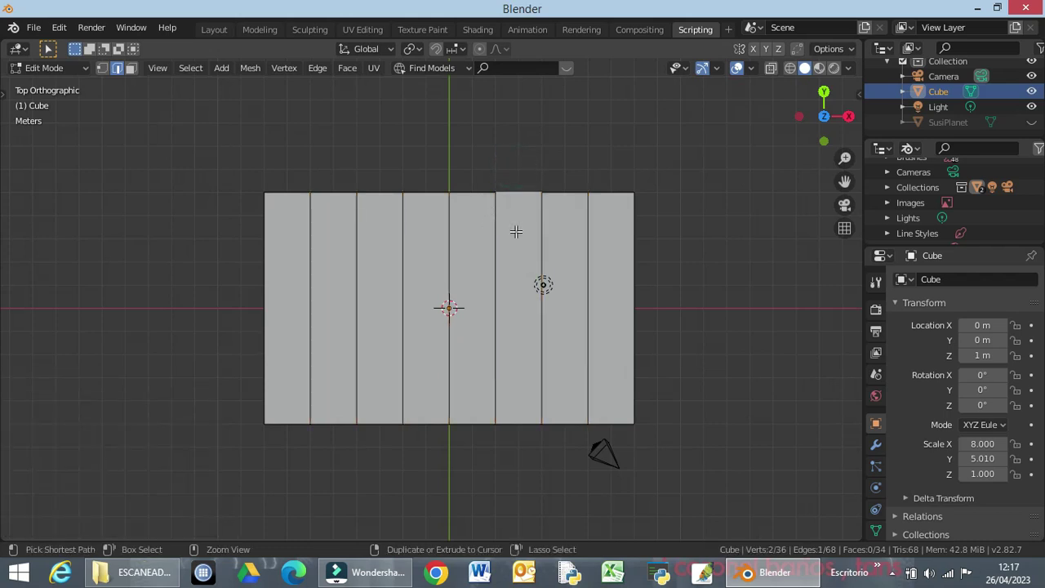
key(ctrl+r)
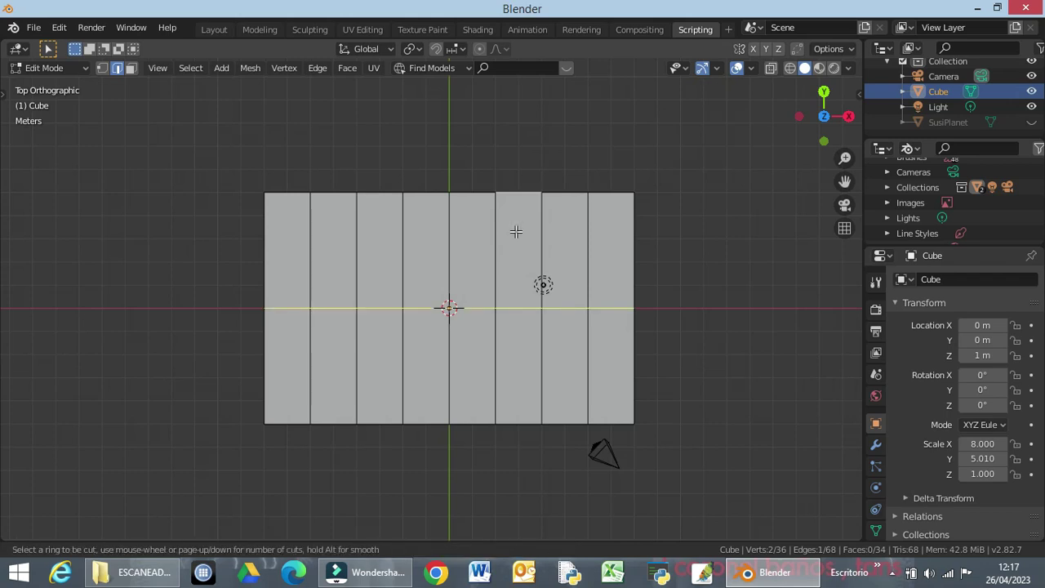
scroll(539, 237, up, 1)
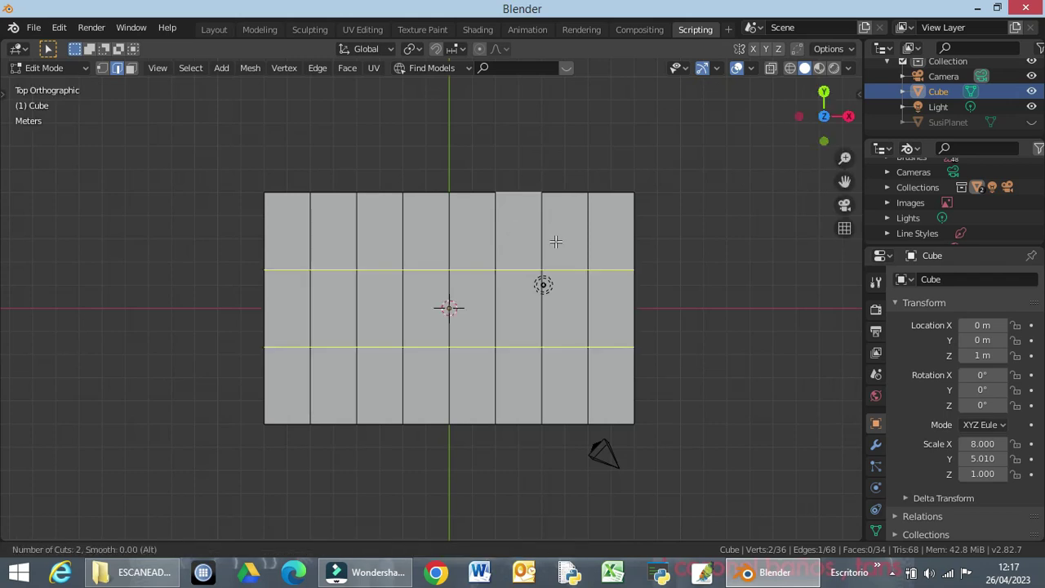
scroll(556, 242, up, 1)
scroll(555, 241, up, 1)
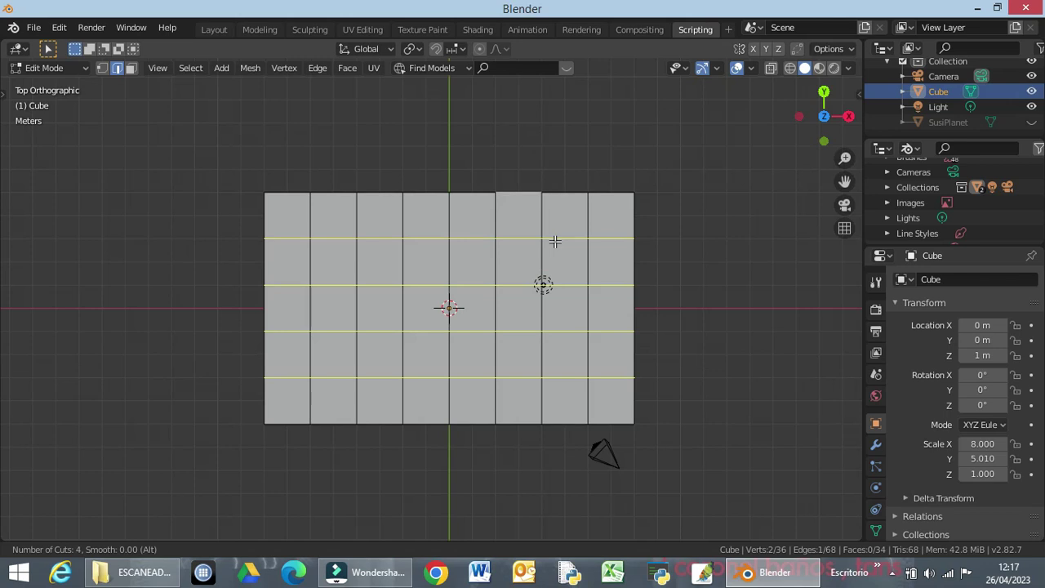
click(559, 238)
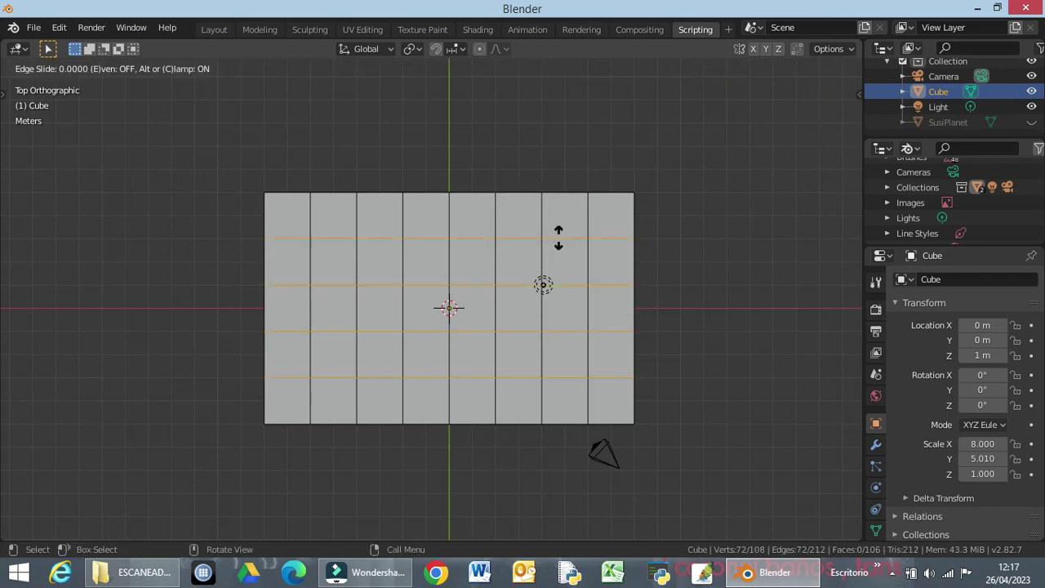
right_click(558, 237)
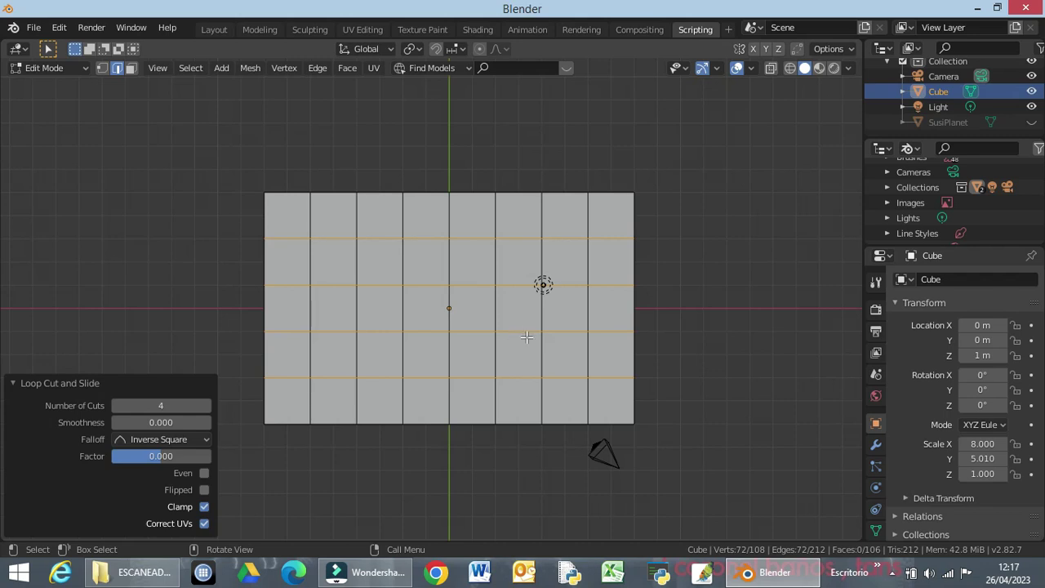
Switch back to face selection and select the 3 by 3 block of top faces at the cube's +X, -Y corner
drag(520, 308, 519, 365)
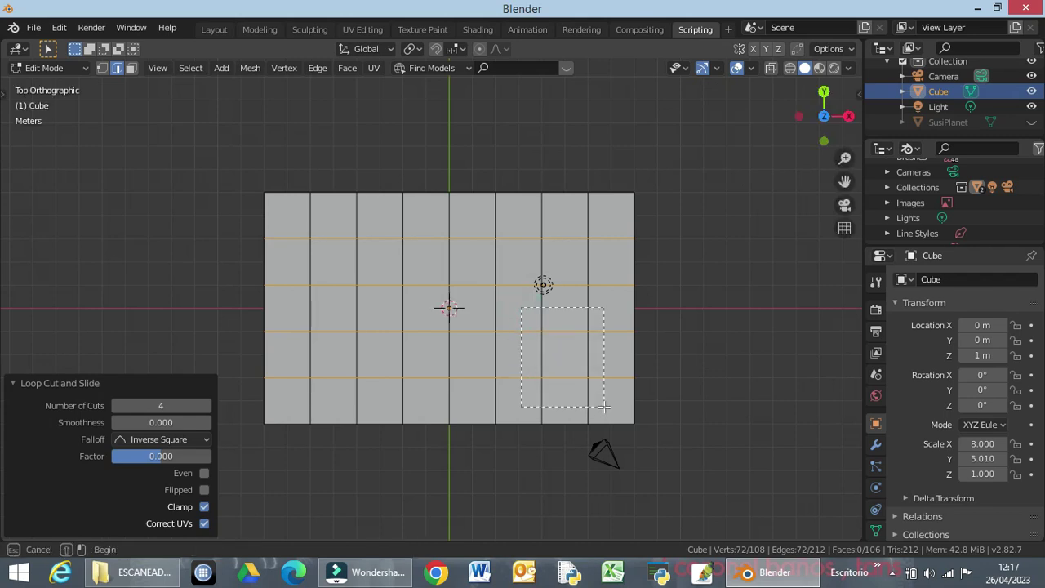
click(561, 356)
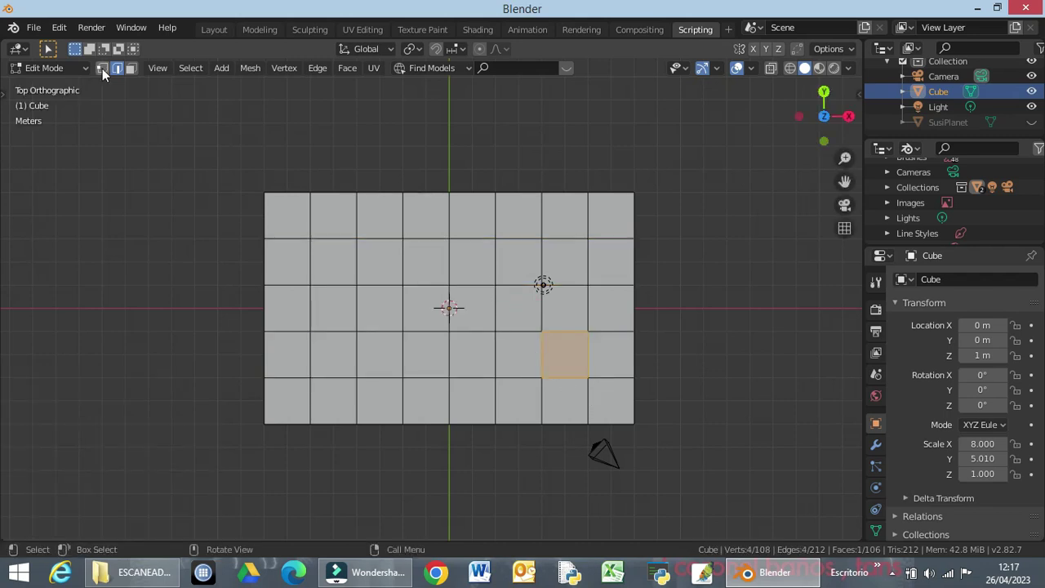
click(131, 69)
drag(520, 308, 616, 403)
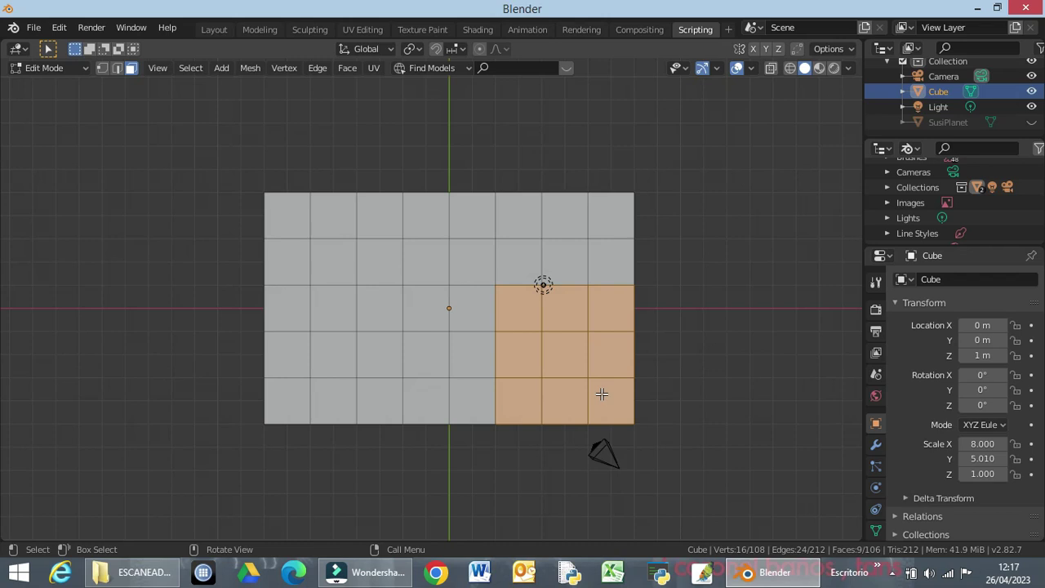
Show the SusiPlanet rock in the viewport again and frame it whole together with the cube
key(KP_1)
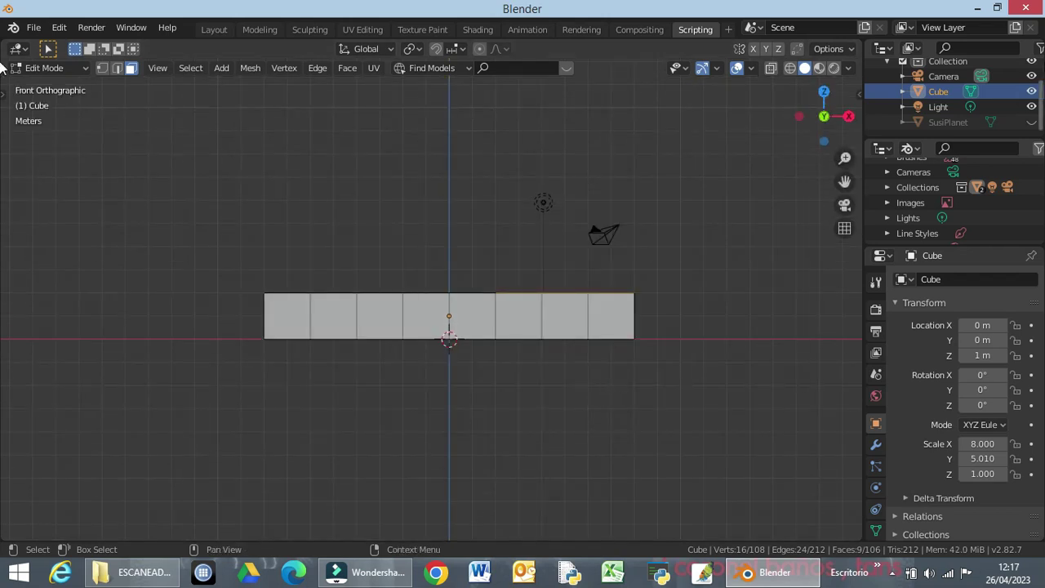
click(1032, 123)
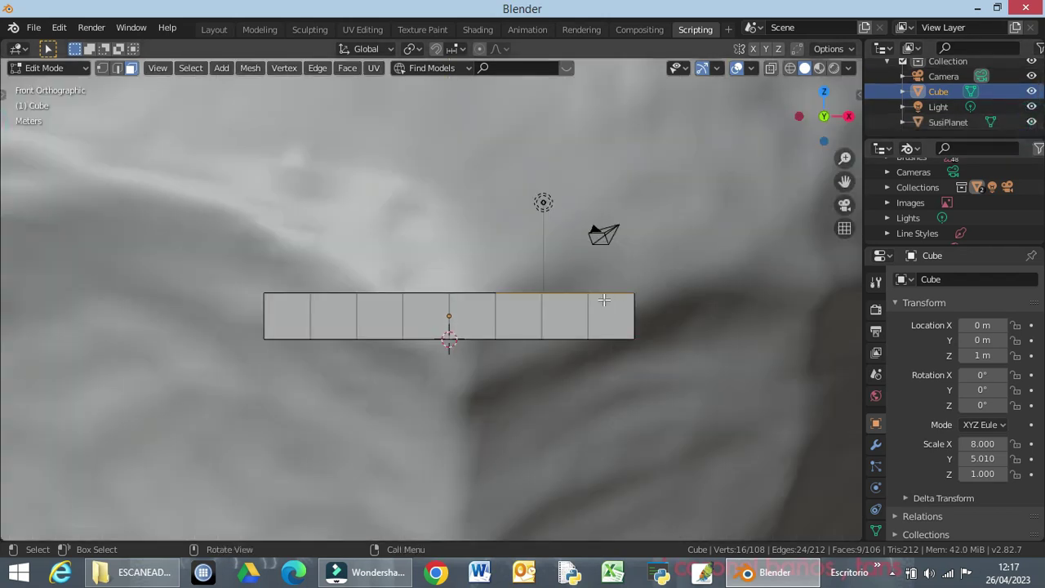
middle_drag(497, 368, 505, 367)
scroll(505, 368, down, 4)
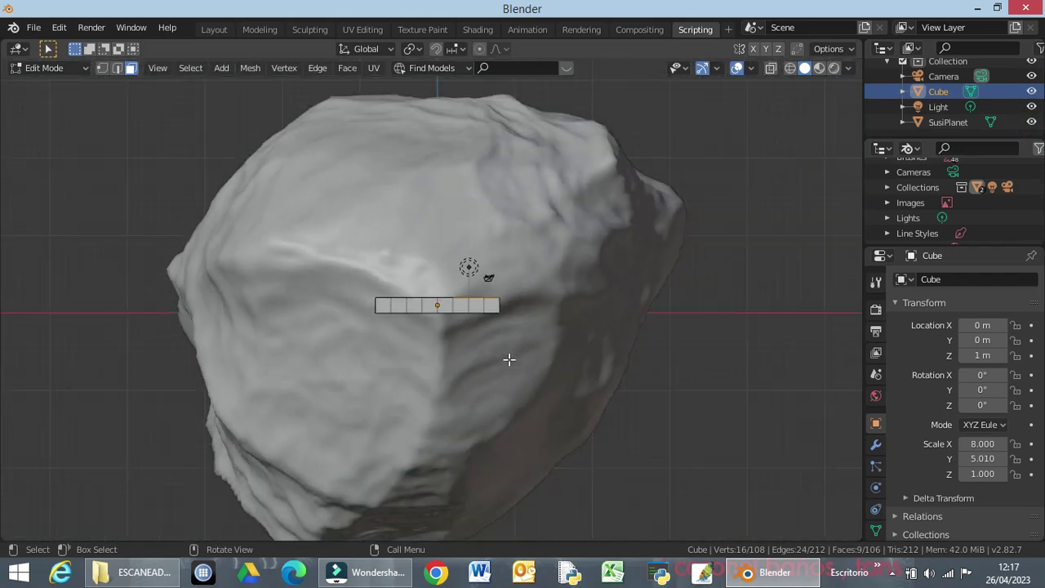
In front view, extrude the selected block of top faces about 27 m upward along Z into a tower
key(KP_1)
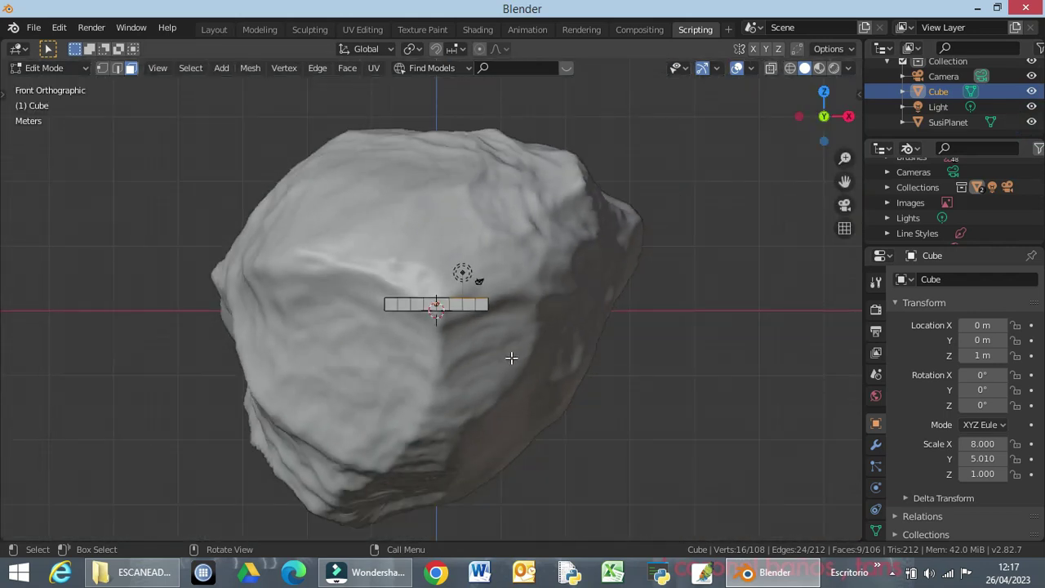
key(e)
key(z)
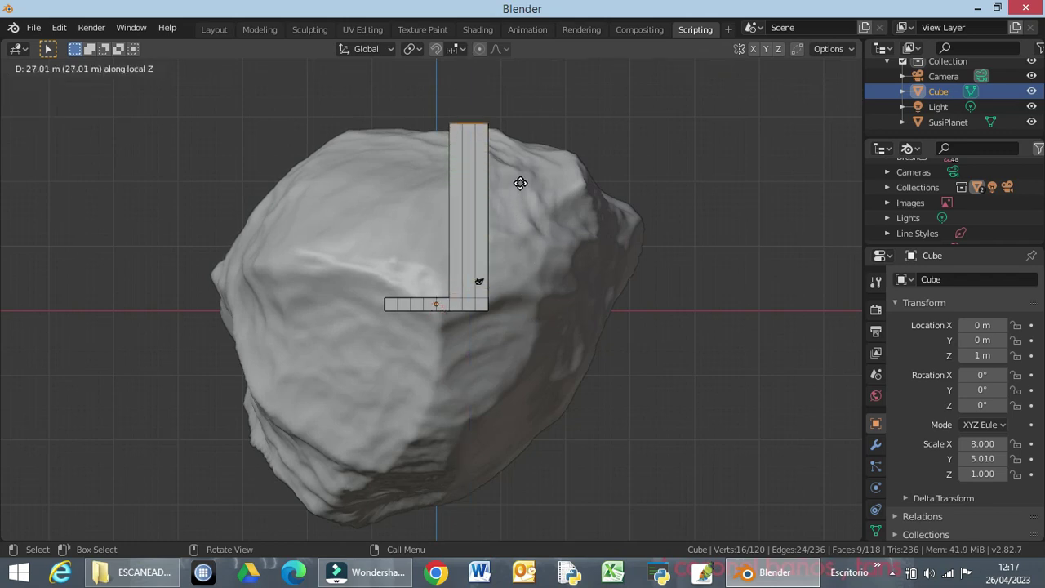
click(520, 183)
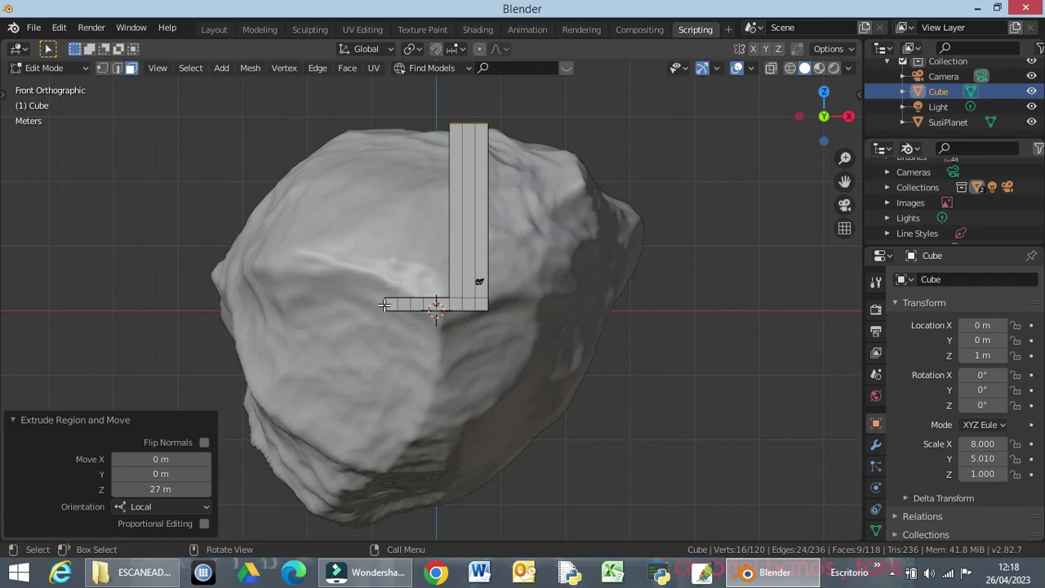
Select the two outermost faces on the base's -X side and extrude them about 7.23 m along -X in front view
mouse_move(398, 309)
middle_down()
mouse_move(455, 313)
mouse_move(397, 318)
middle_up()
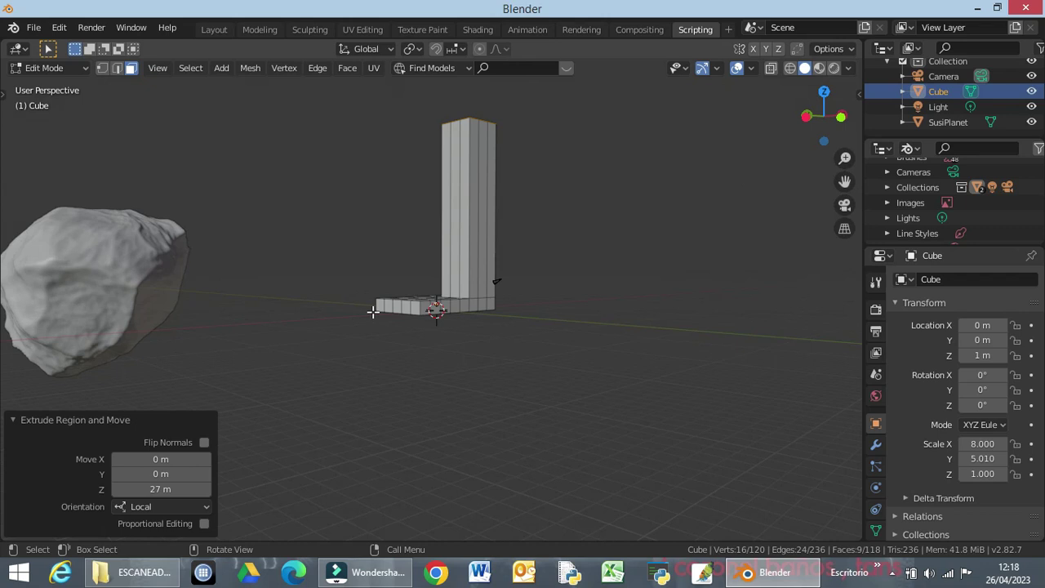
click(376, 303)
shift+click(412, 309)
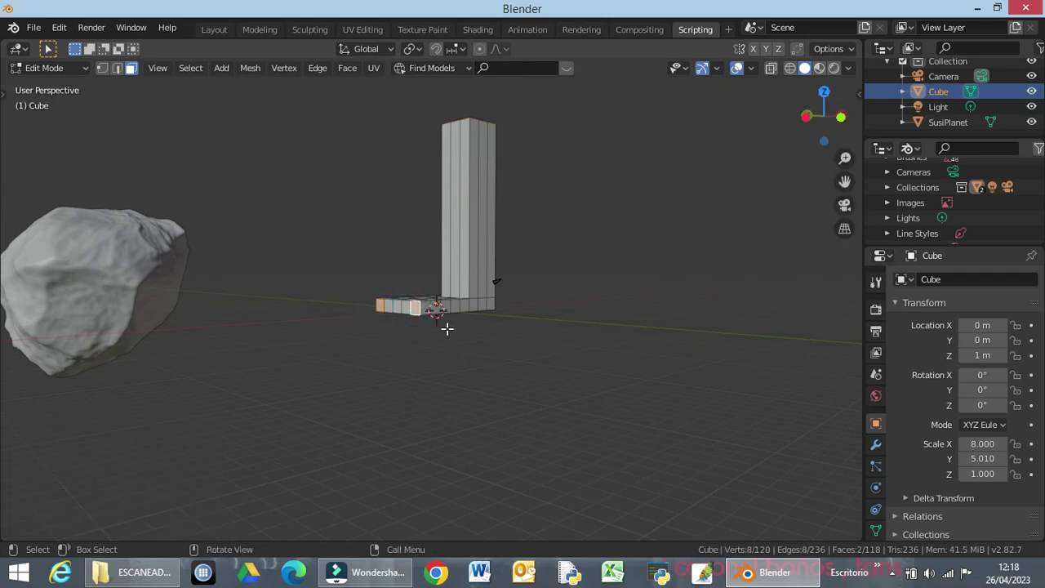
key(KP_1)
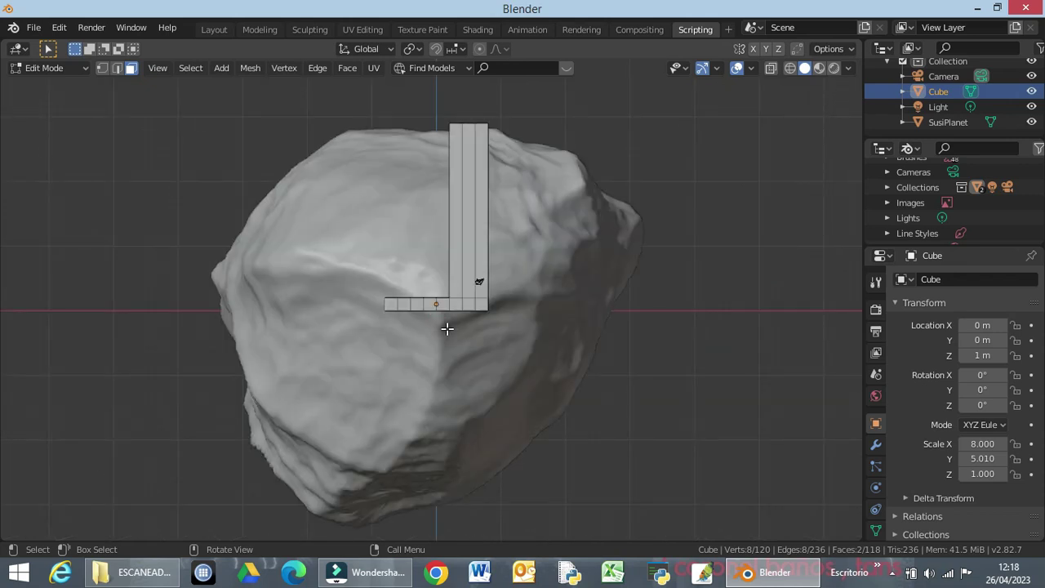
key(g)
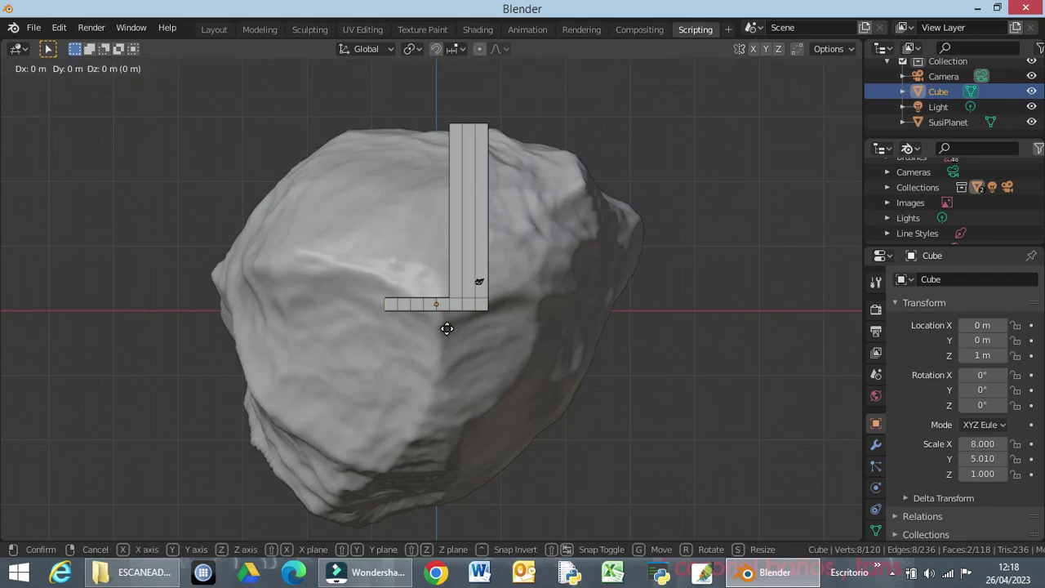
key(Escape)
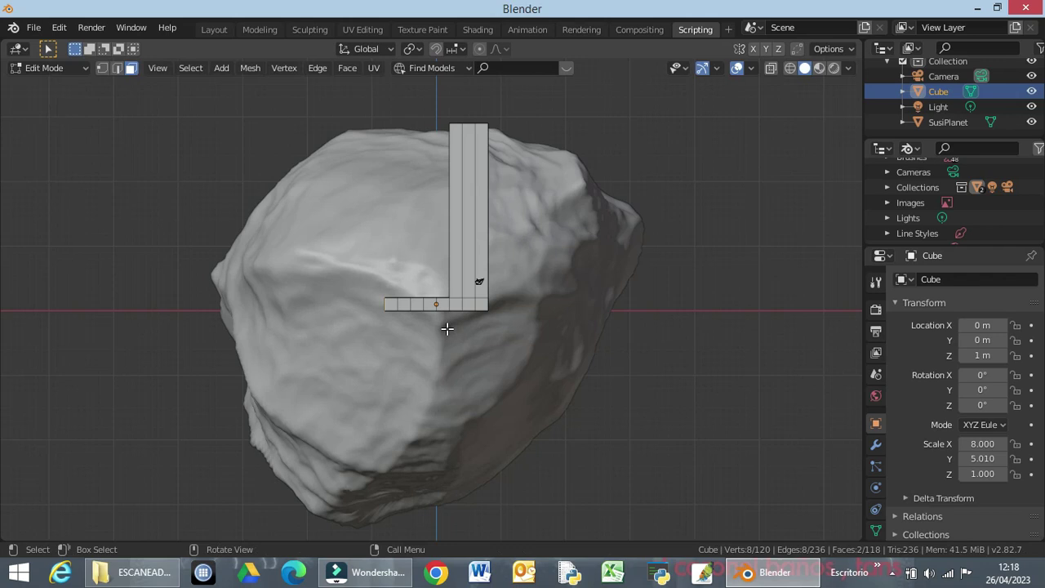
key(e)
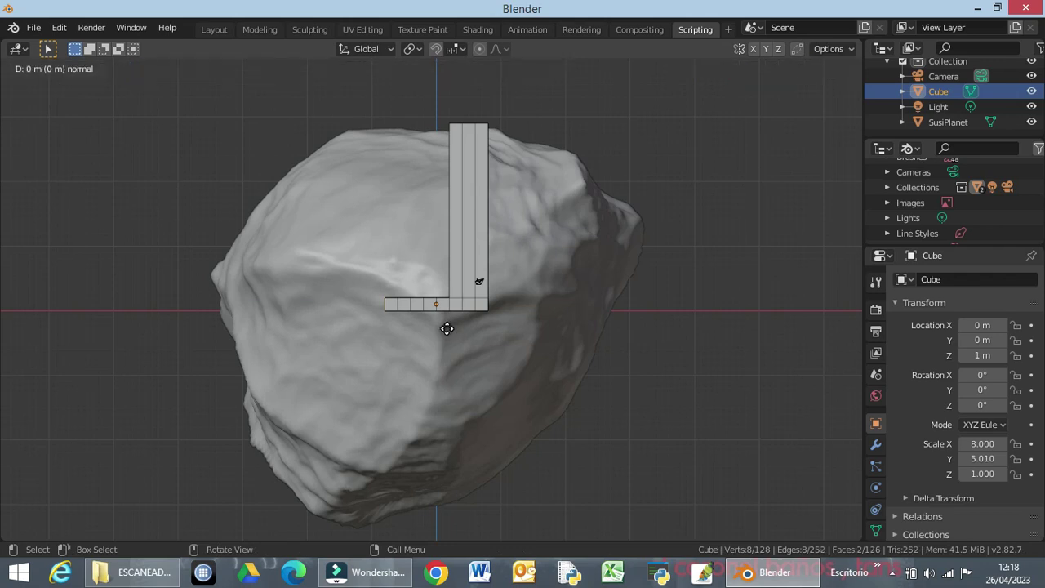
key(x)
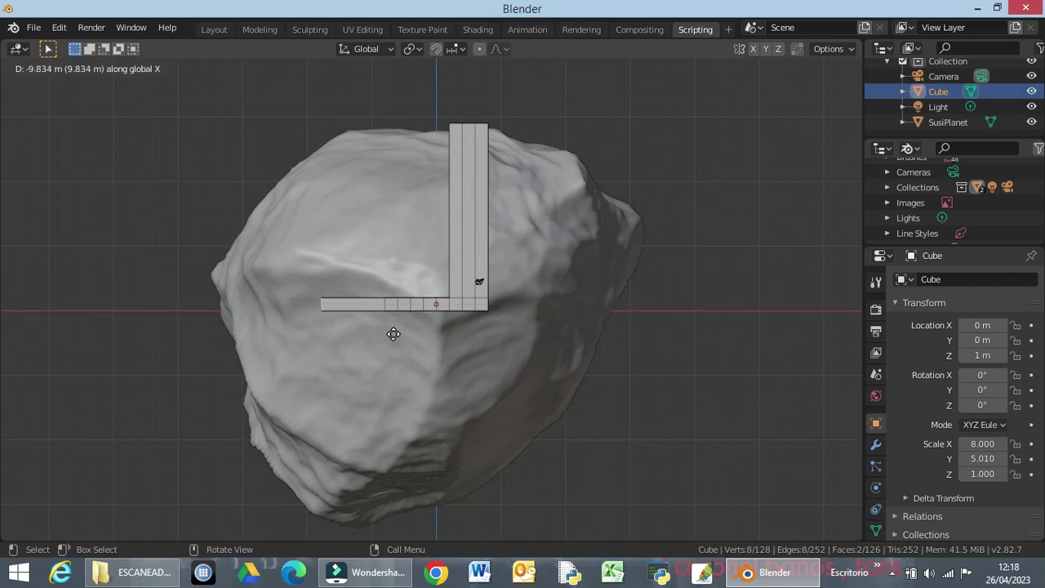
click(397, 333)
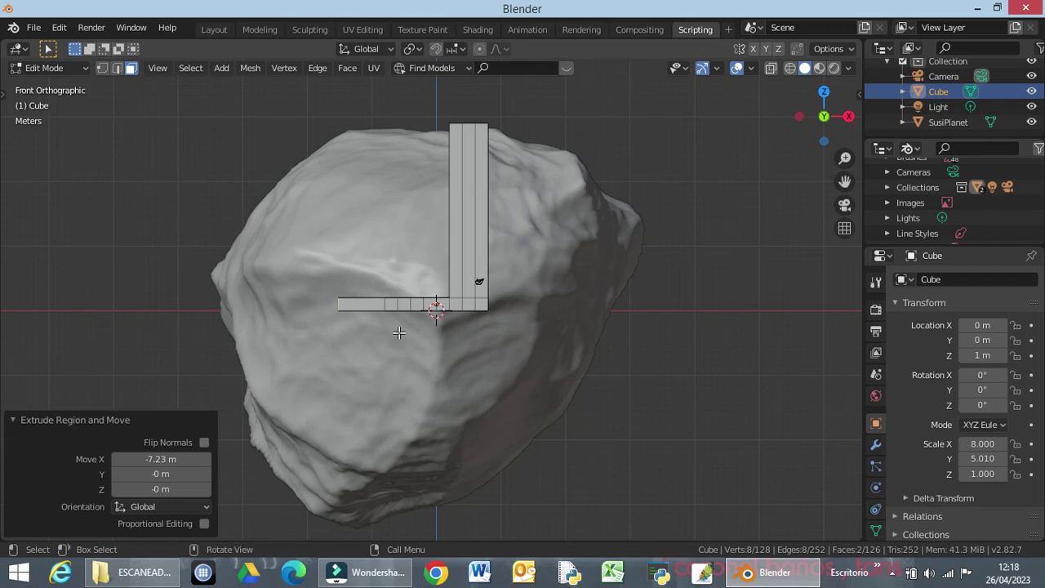
Lengthen both extruded arms by moving their end faces a further 3.08 m and about 17.5 m along -X
key(g)
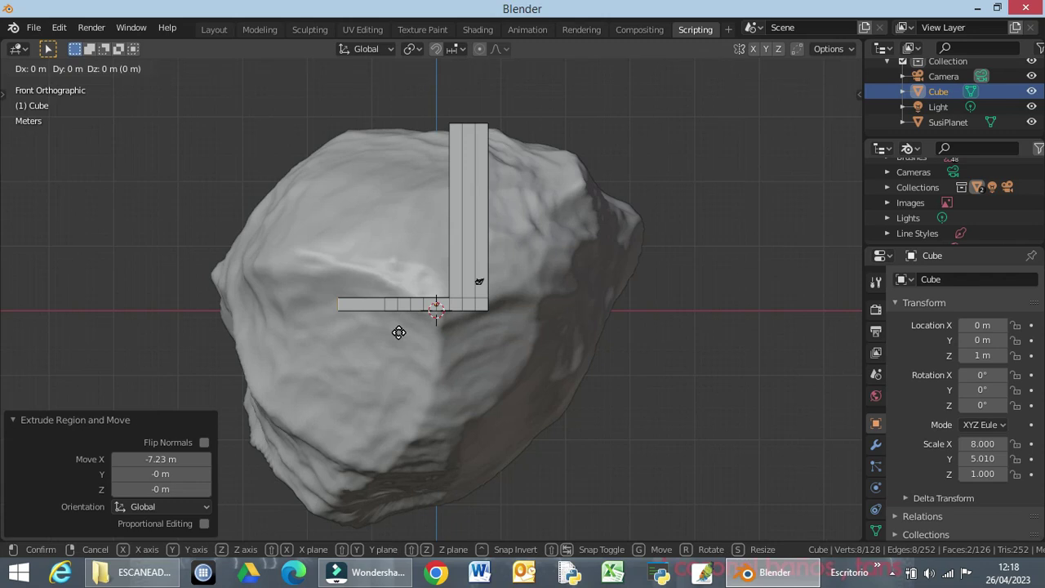
key(x)
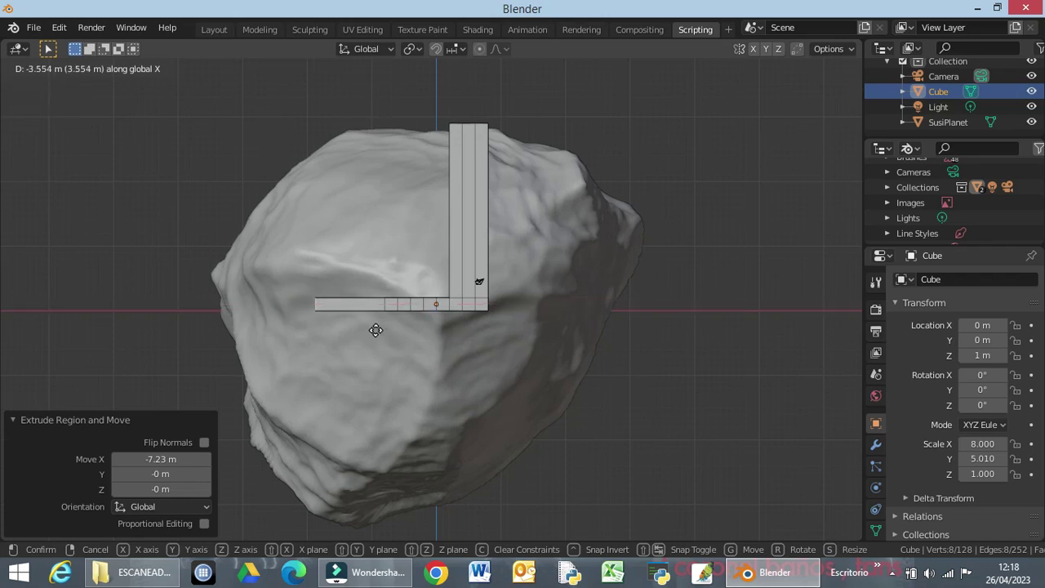
click(378, 330)
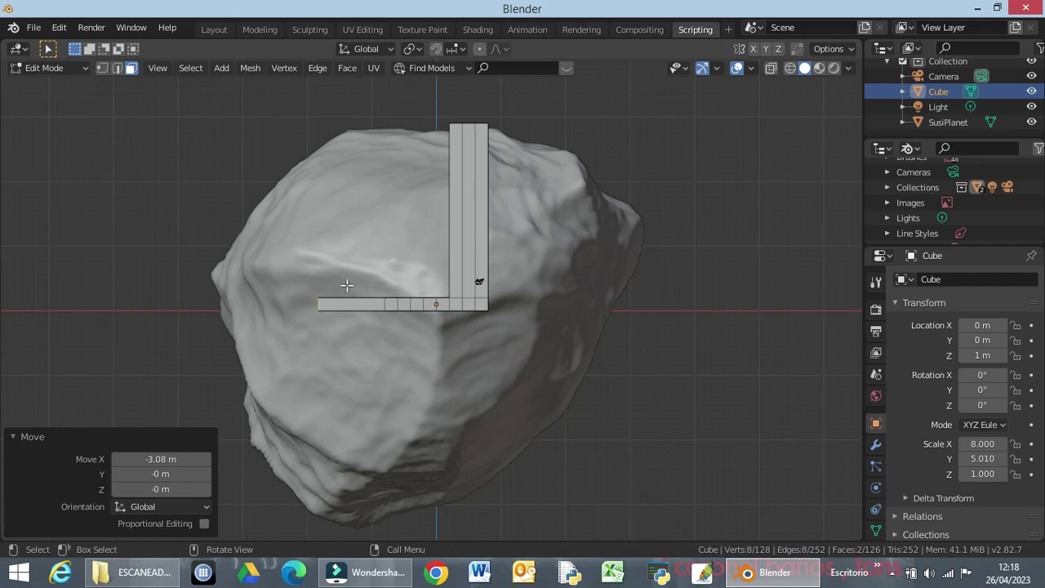
key(g)
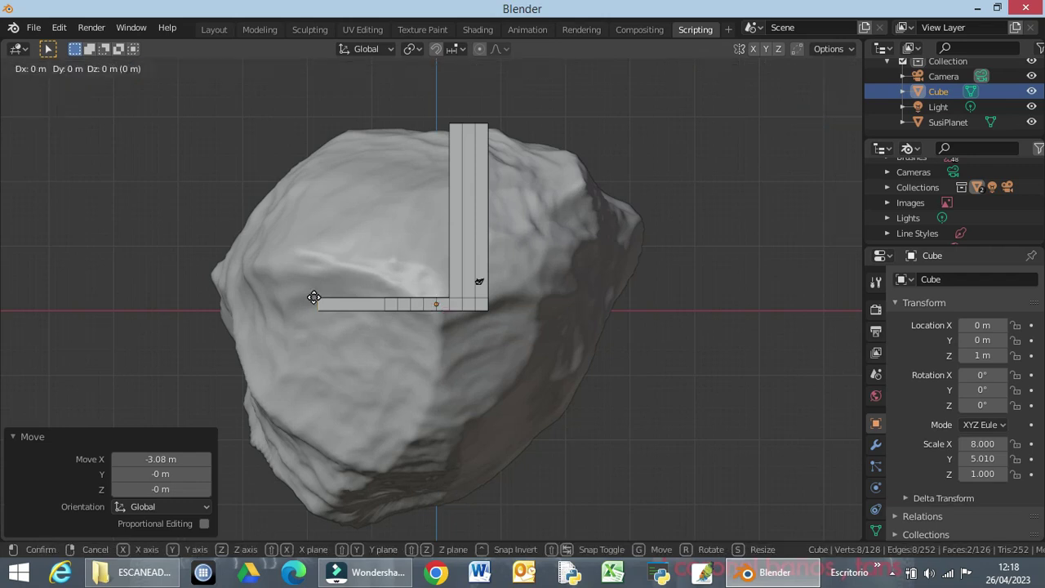
key(x)
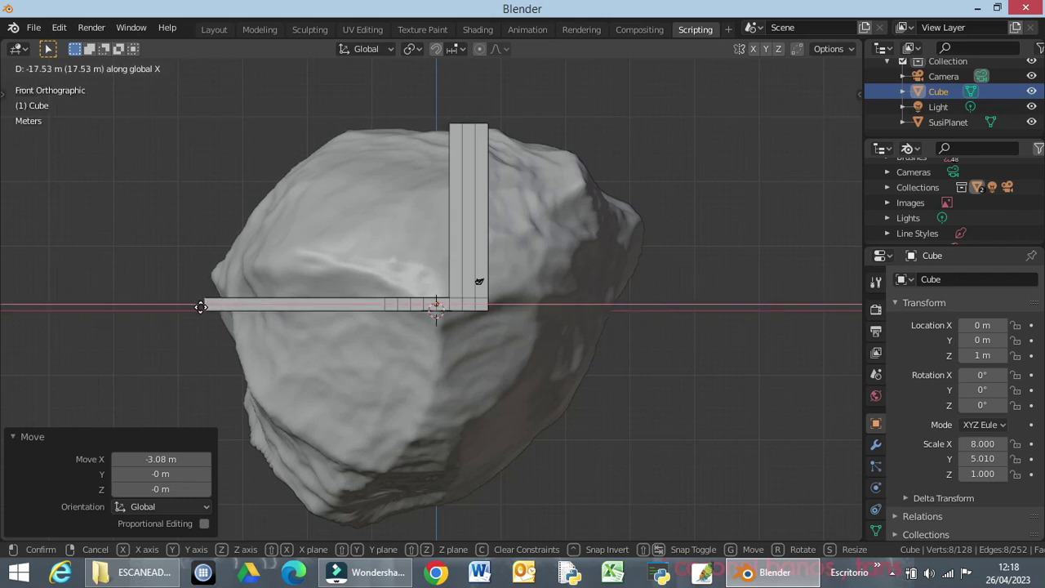
click(204, 305)
Select a 2 by 2 block of faces at each of the four corners of the base's underside
middle_drag(350, 295, 350, 392)
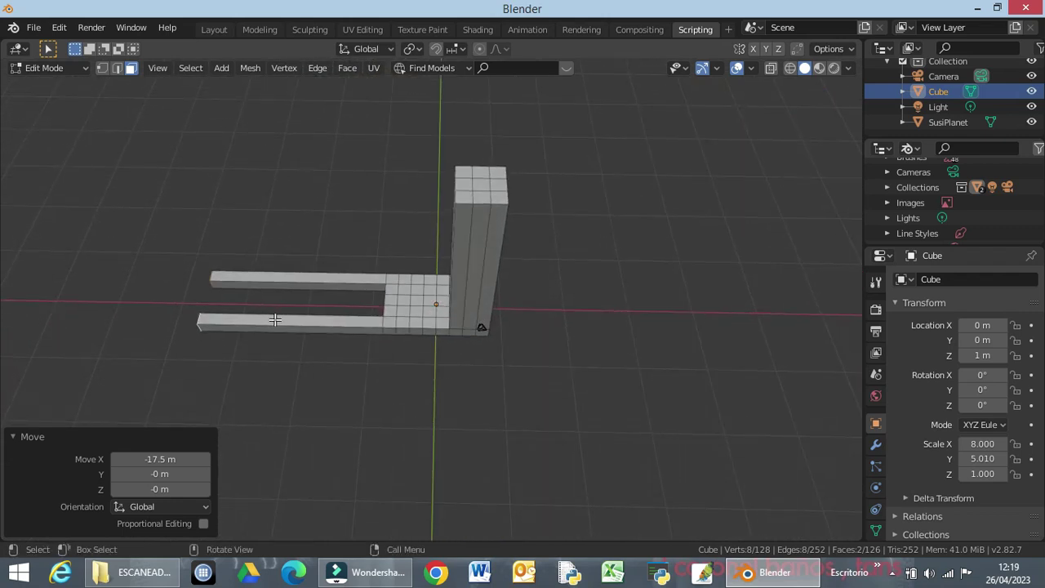
middle_drag(422, 348, 413, 131)
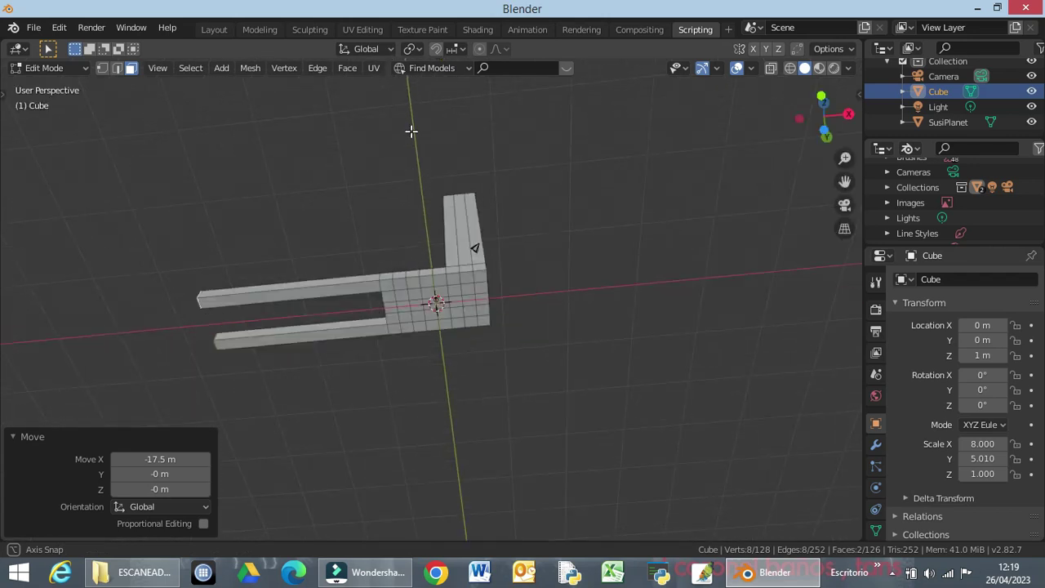
click(403, 294)
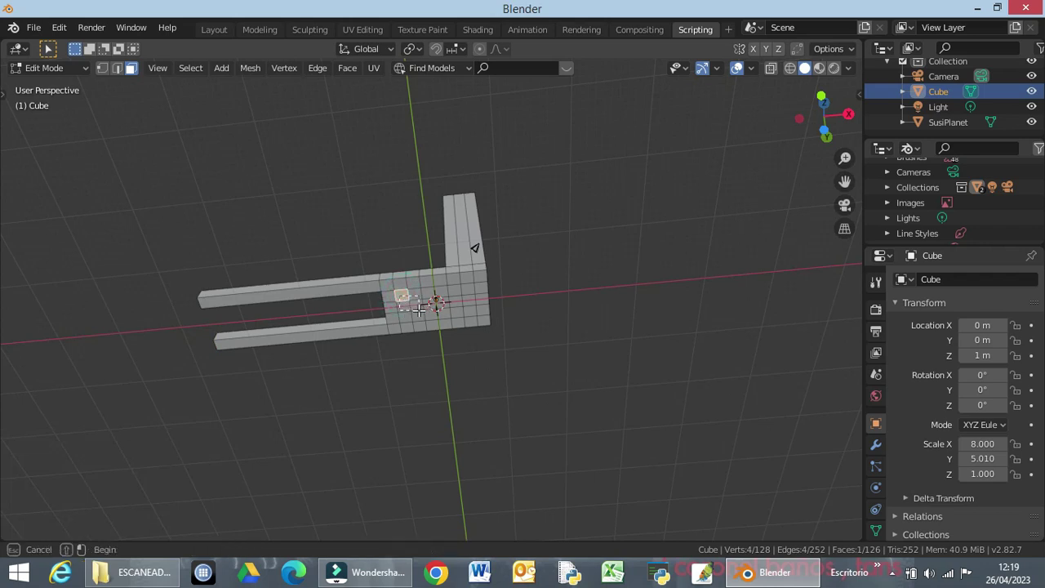
drag(412, 307, 394, 295)
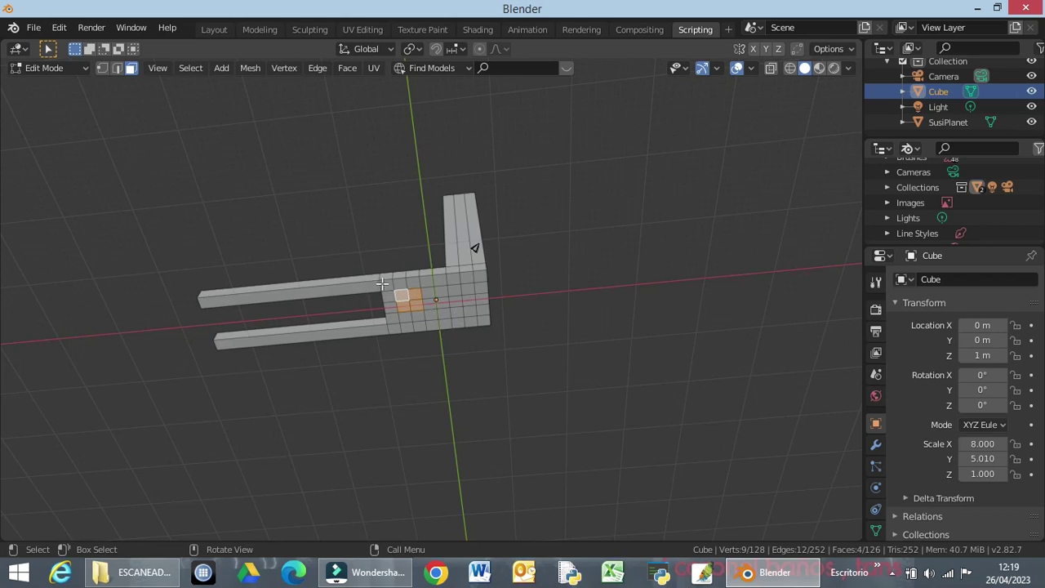
key(c)
click(472, 314)
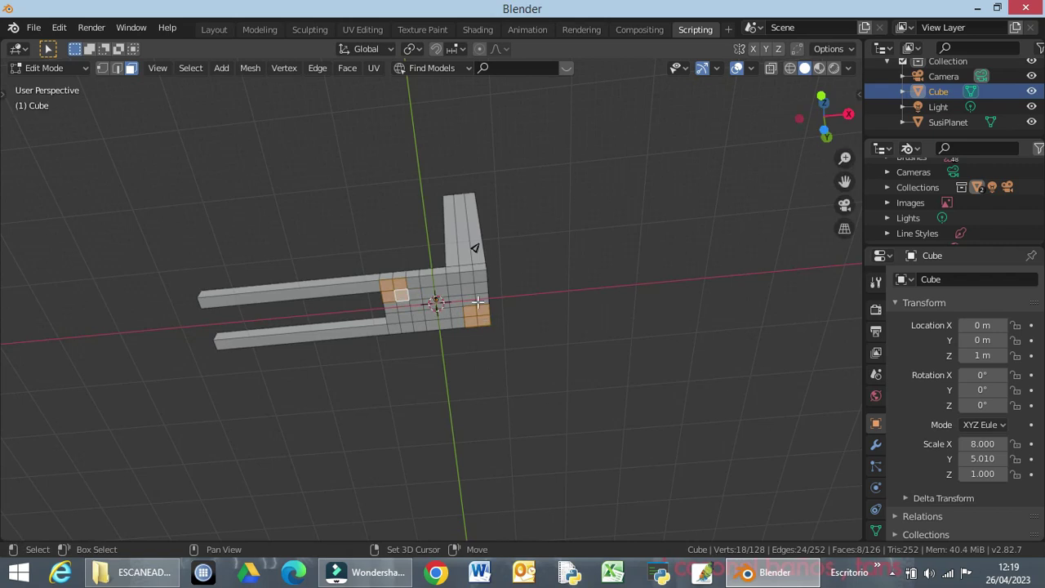
click(472, 282)
key(Escape)
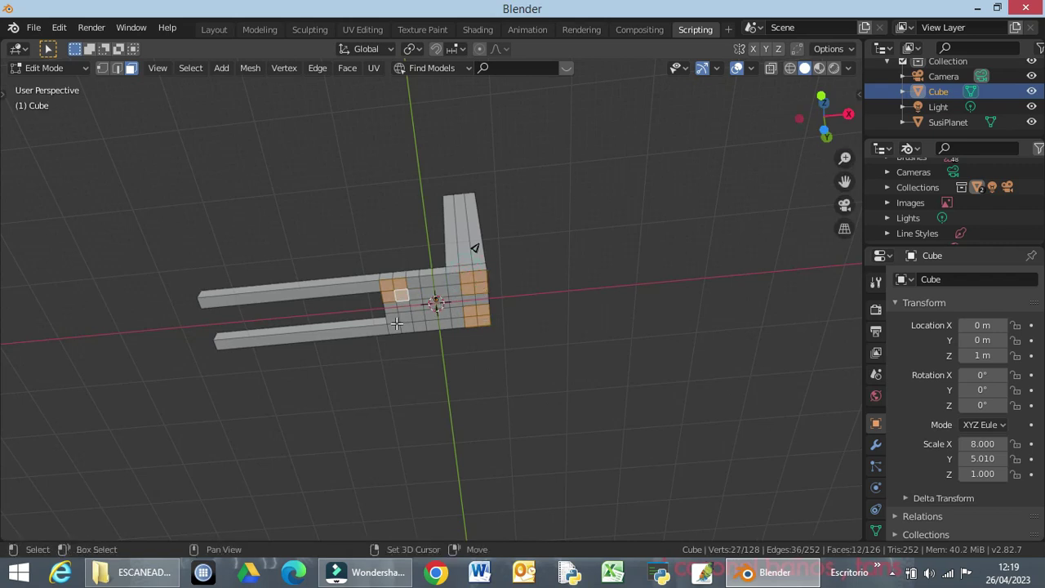
shift+drag(382, 307, 415, 334)
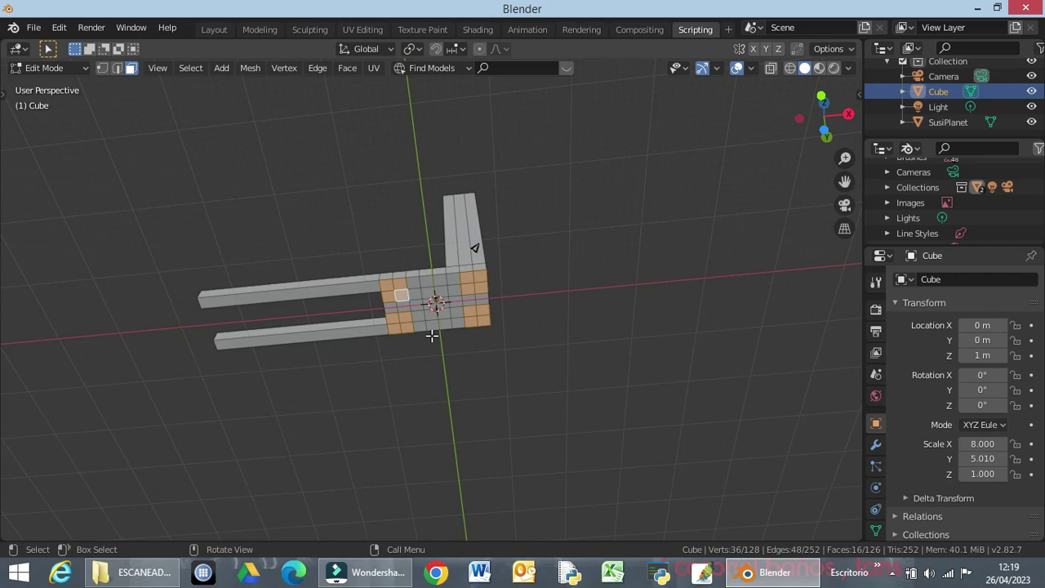
key(KP_1)
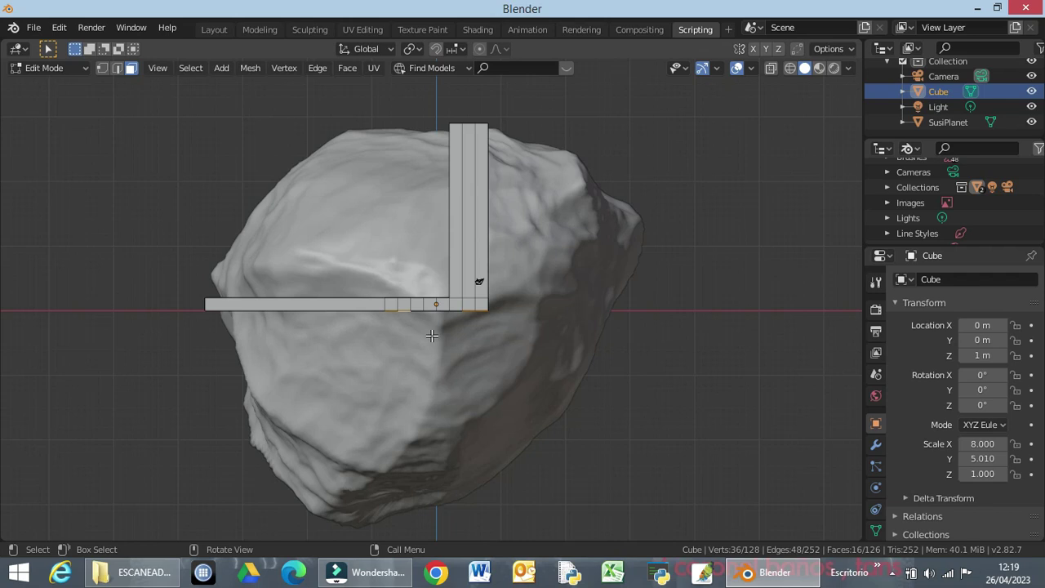
key(g)
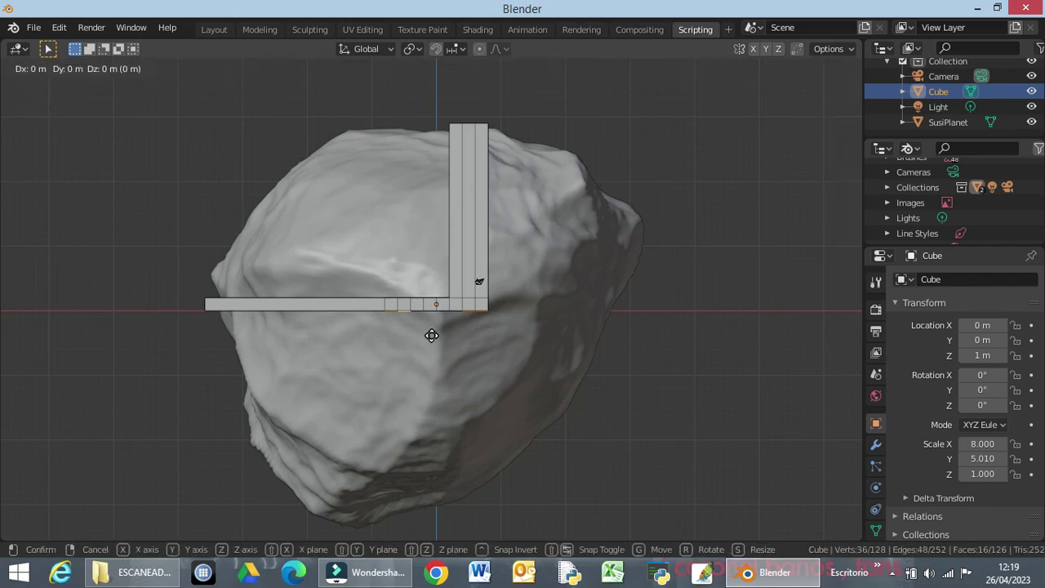
key(z)
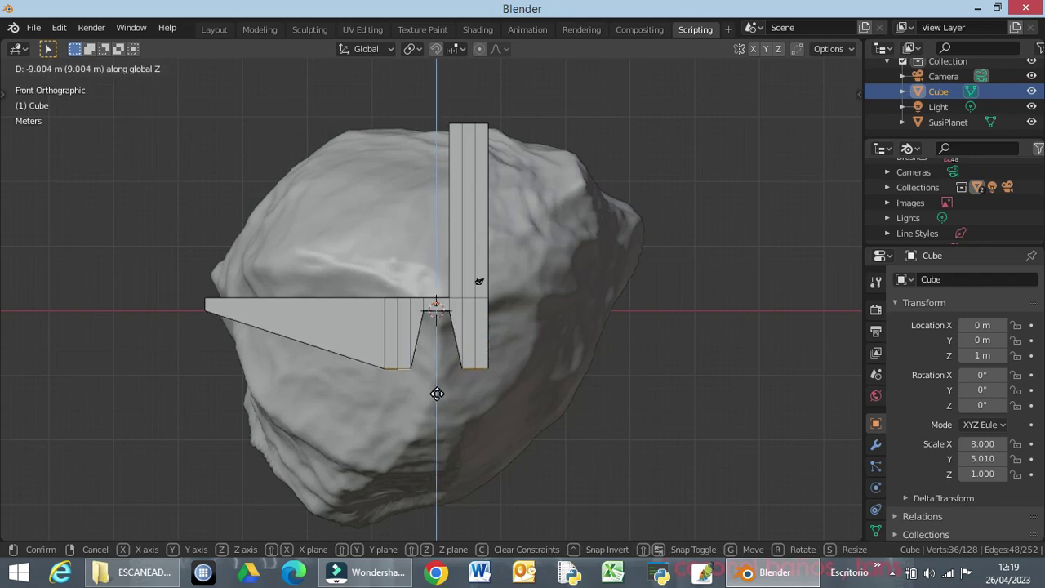
key(Escape)
mouse_move(422, 340)
middle_down()
mouse_move(429, 258)
mouse_move(402, 276)
middle_up()
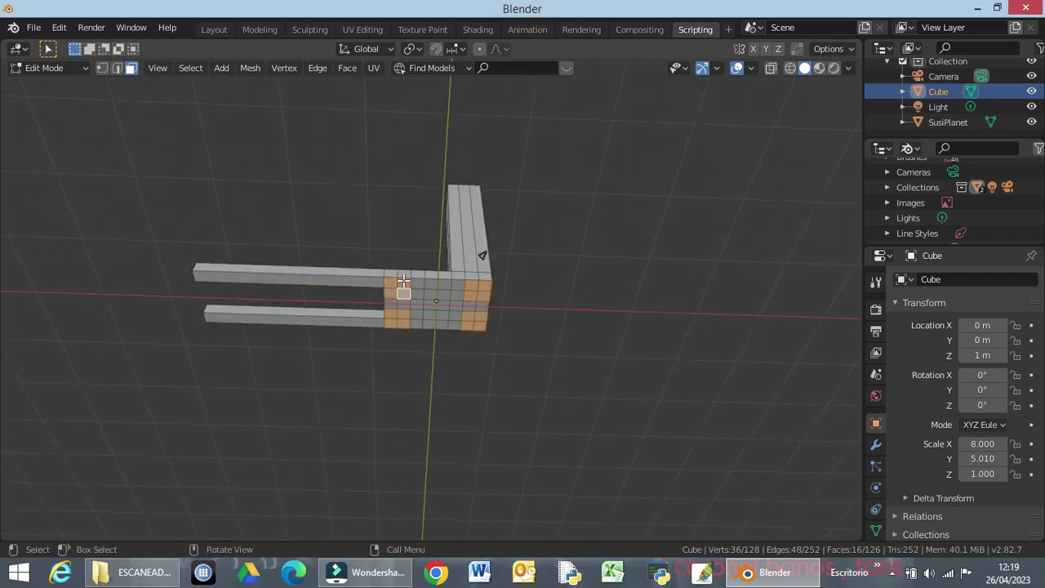
click(405, 284)
drag(404, 285, 415, 292)
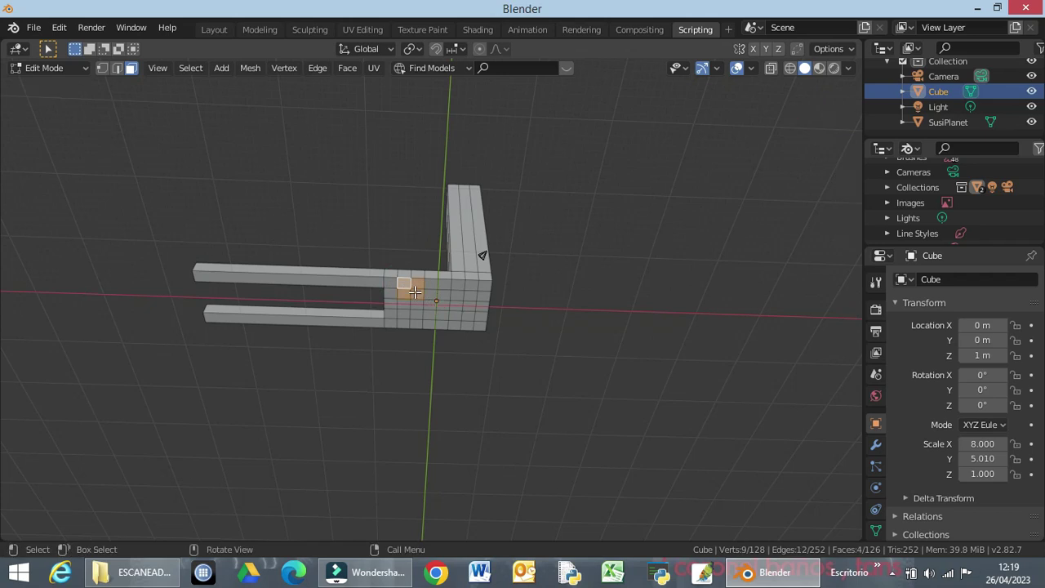
key(ctrl+z)
key(ctrl+z)
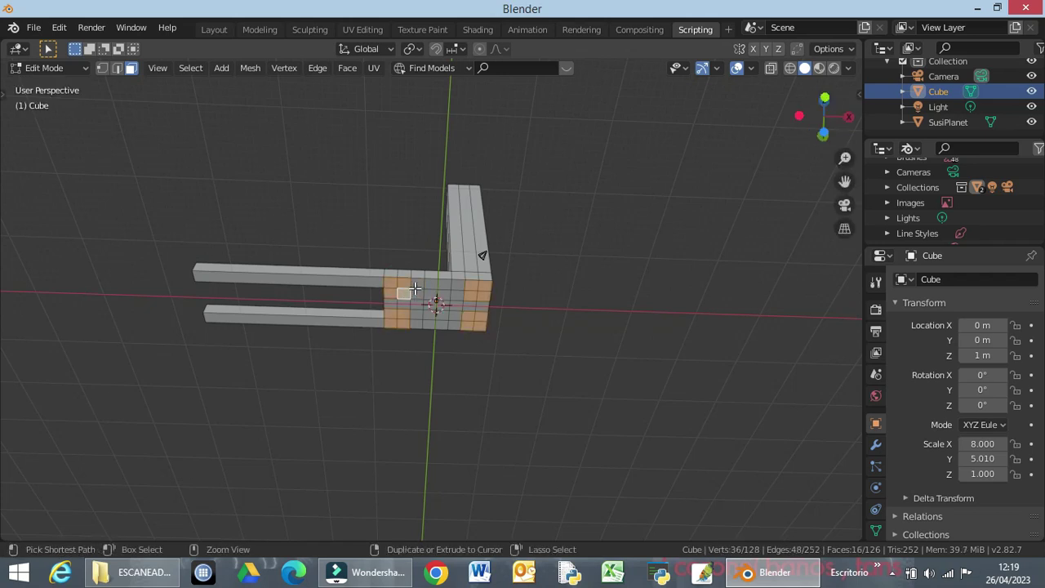
In front view, extrude the four selected corner blocks about 35.9 m downward along Z into legs
key(KP_1)
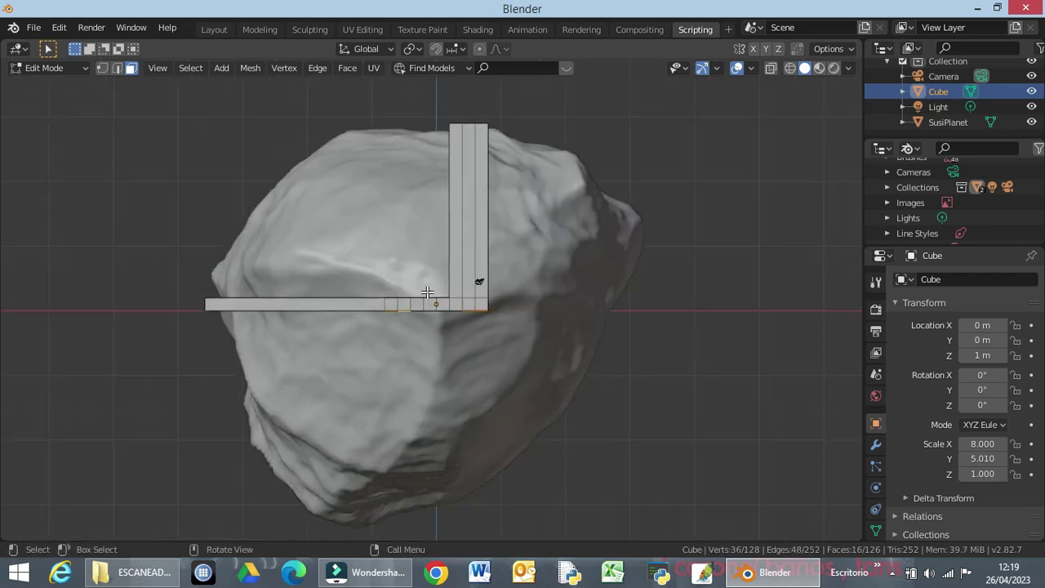
key(e)
key(z)
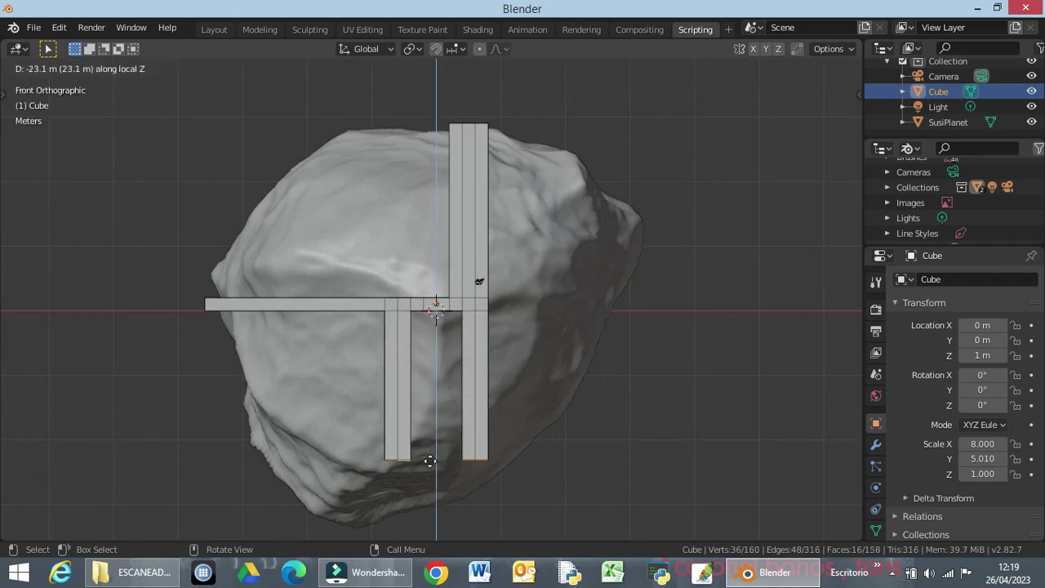
click(441, 517)
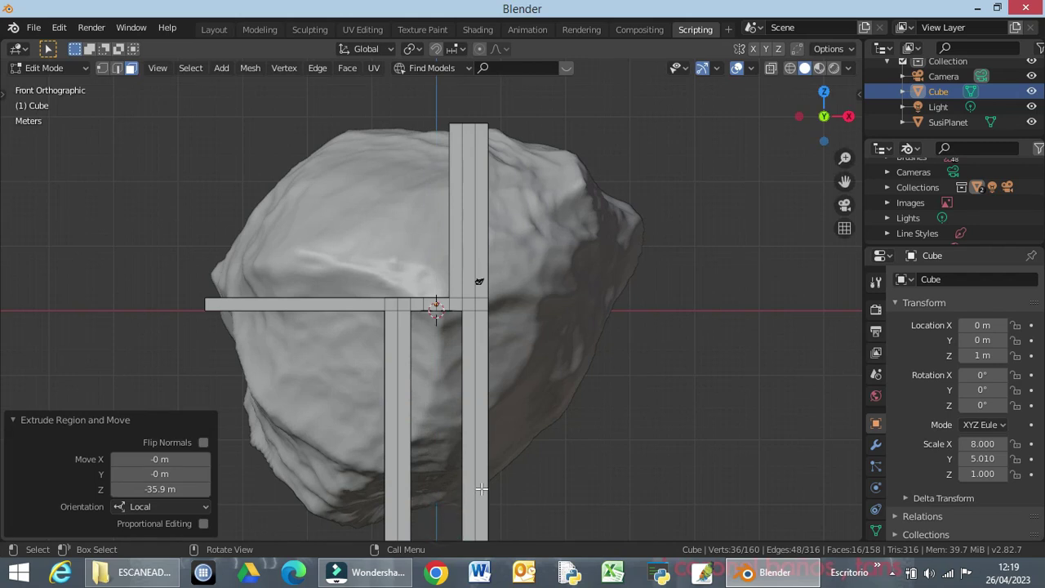
Add two evenly spaced, unslid horizontal loop cuts across the height of the tower above the base
mouse_move(611, 415)
middle_down()
mouse_move(443, 441)
mouse_move(620, 402)
mouse_move(632, 431)
mouse_move(618, 429)
middle_up()
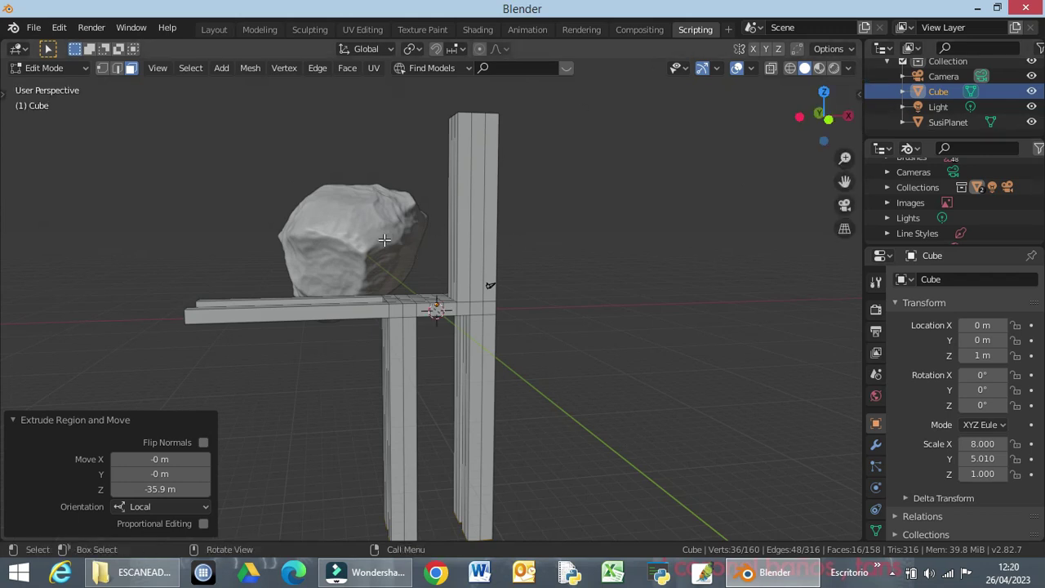
key(KP_1)
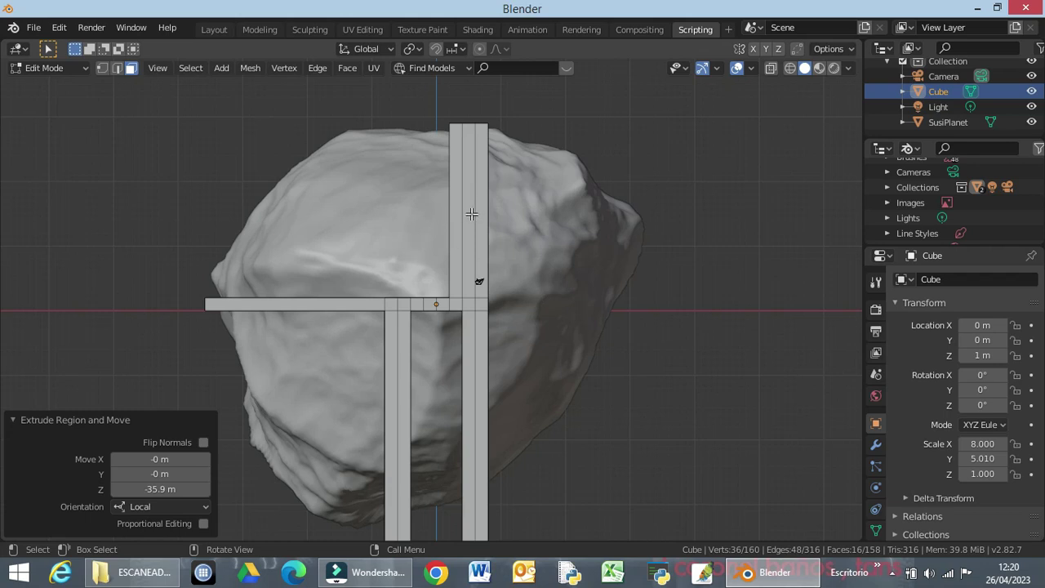
key(ctrl)
key(ctrl+r)
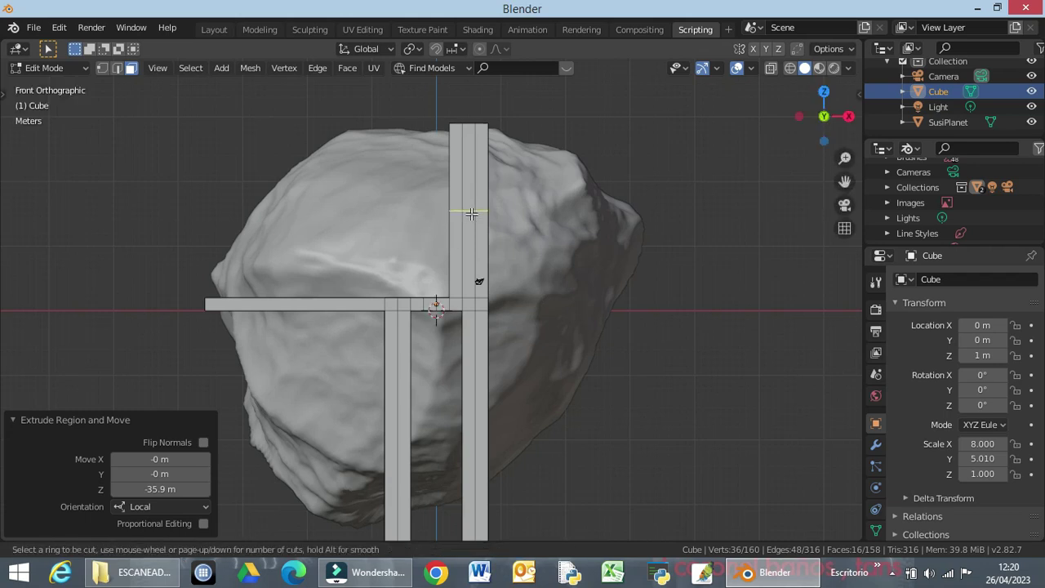
scroll(471, 213, up, 1)
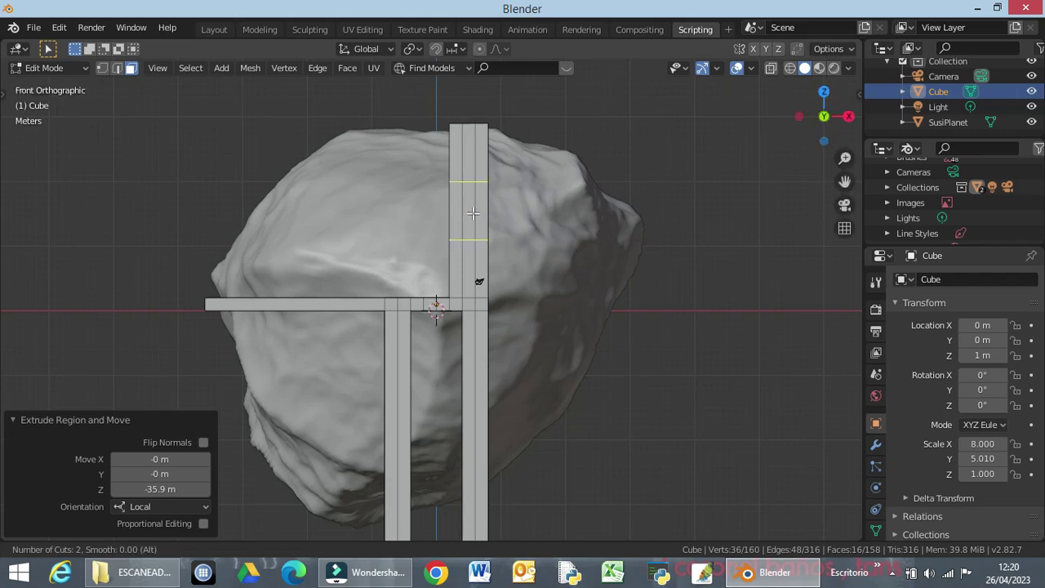
click(473, 213)
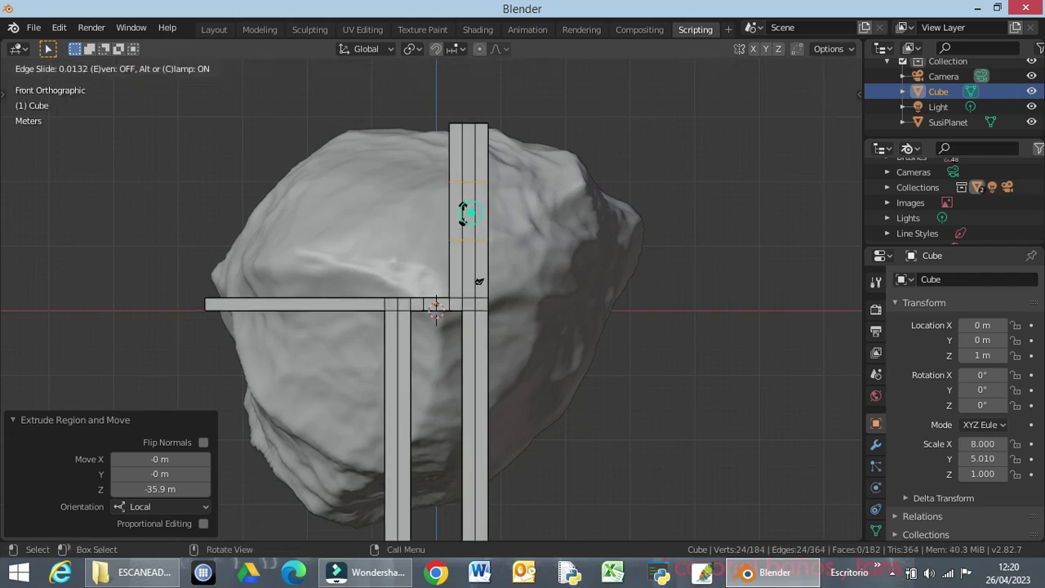
right_click(472, 217)
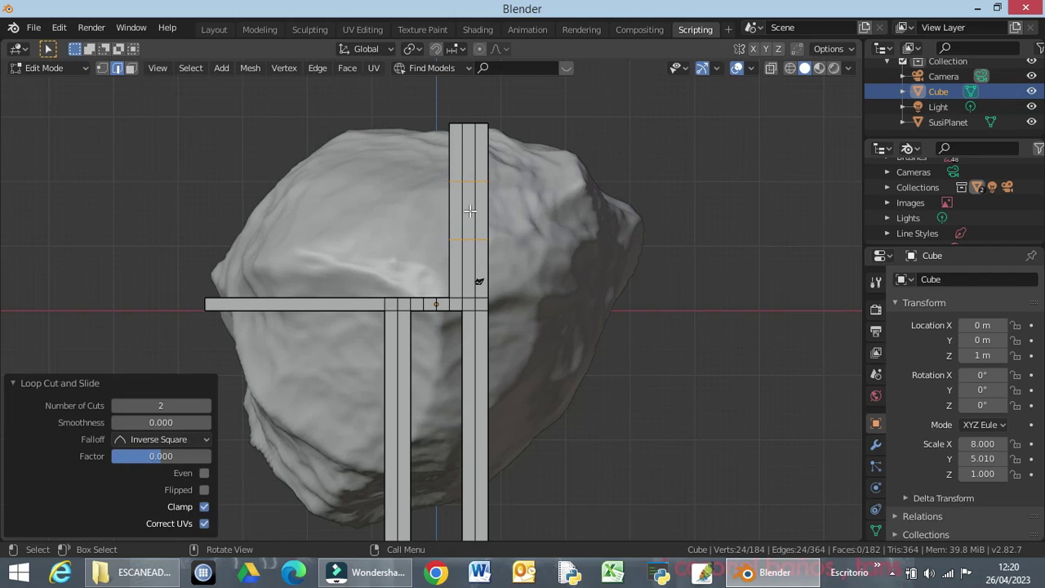
Add two evenly spaced, unslid horizontal loop cuts within the middle section of the tower
key(ctrl)
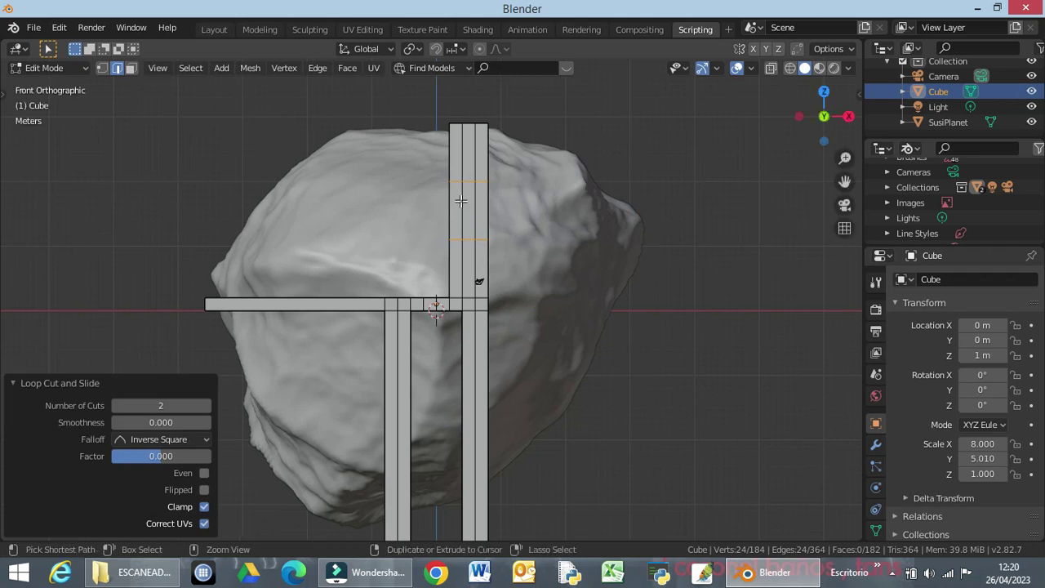
key(ctrl+r)
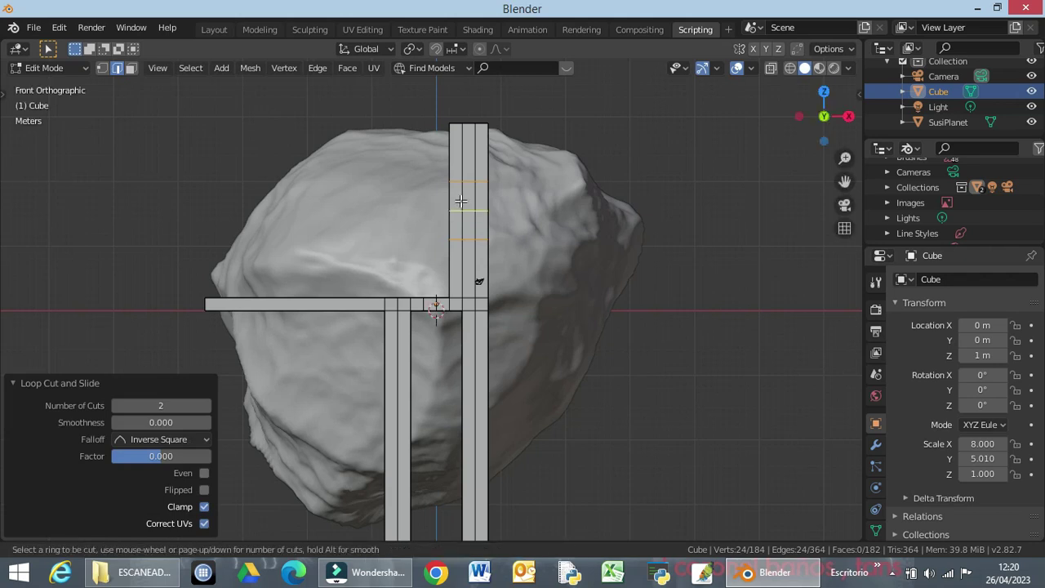
scroll(461, 201, up, 1)
click(460, 201)
right_click(460, 200)
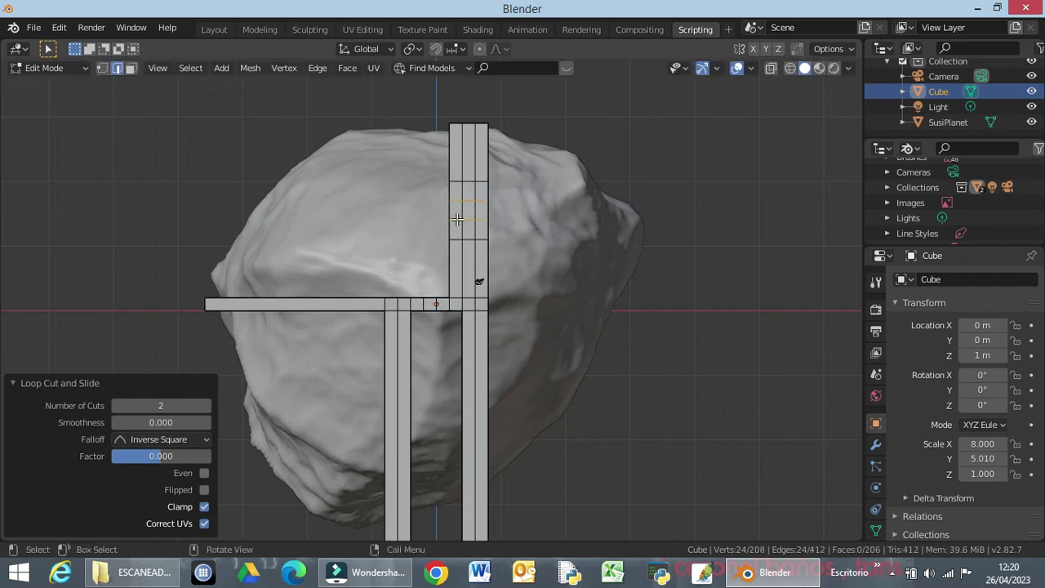
Extrude the 3 by 3 block of faces in the middle of the tower's -X side about 12.56 m along -X
middle_drag(457, 219, 541, 245)
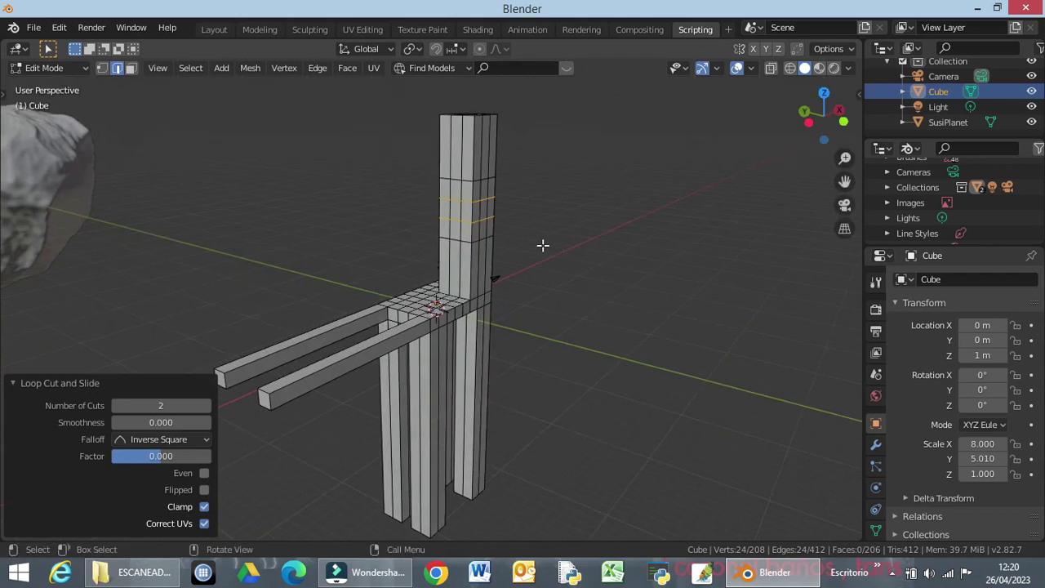
click(461, 222)
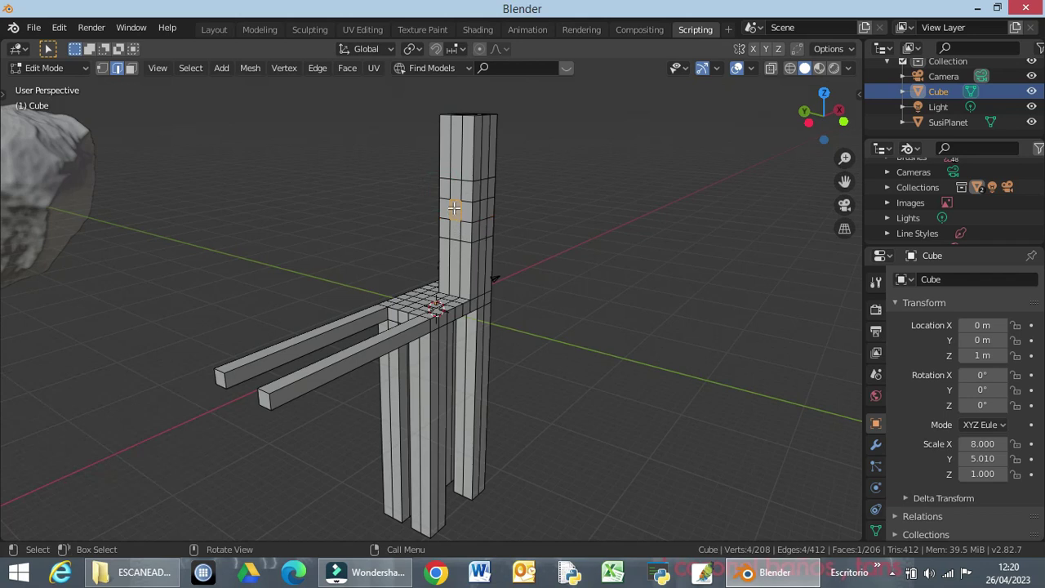
key(3)
drag(442, 183, 462, 235)
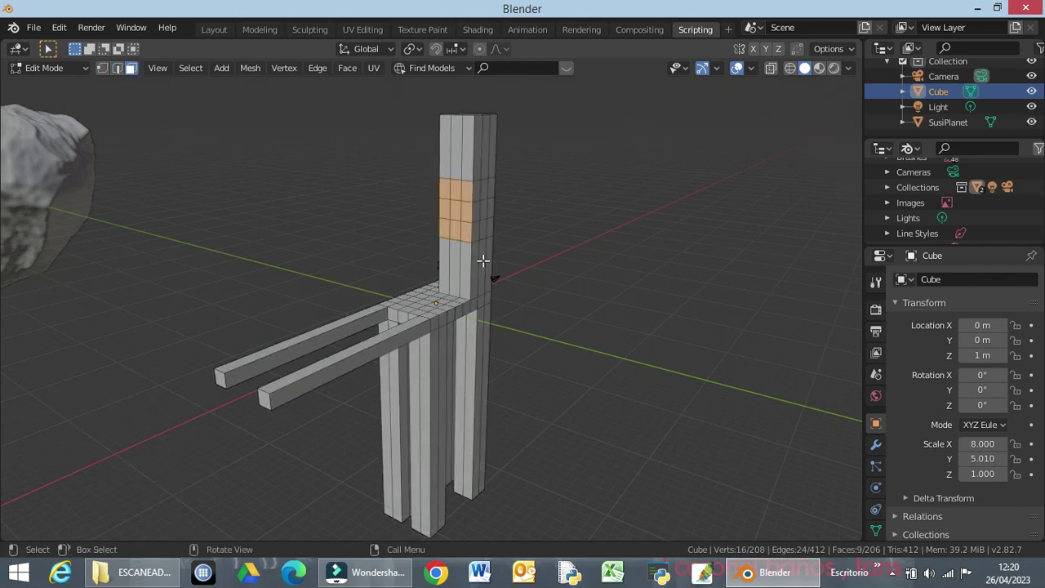
middle_drag(504, 273, 463, 277)
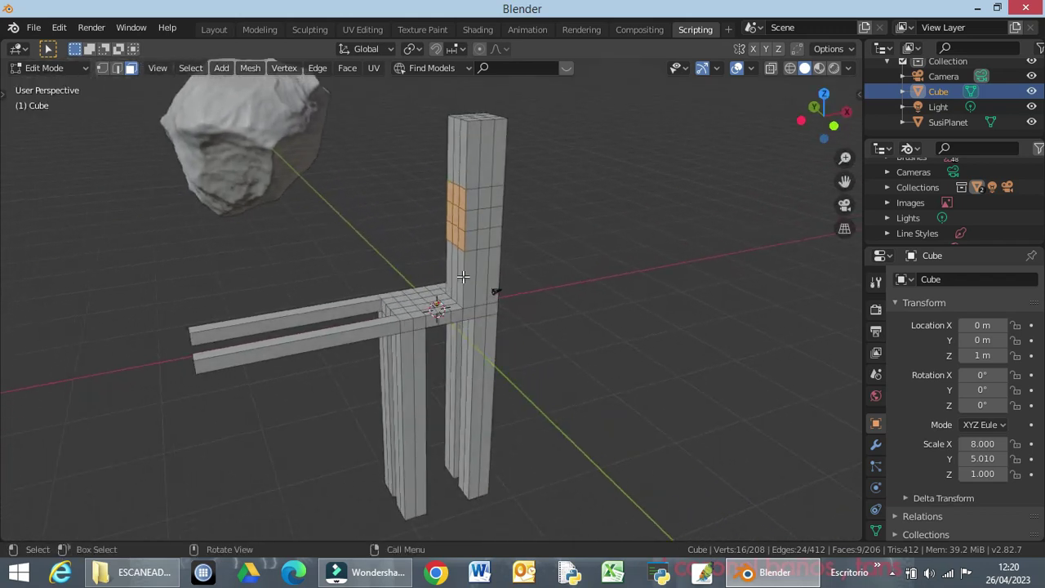
key(KP_1)
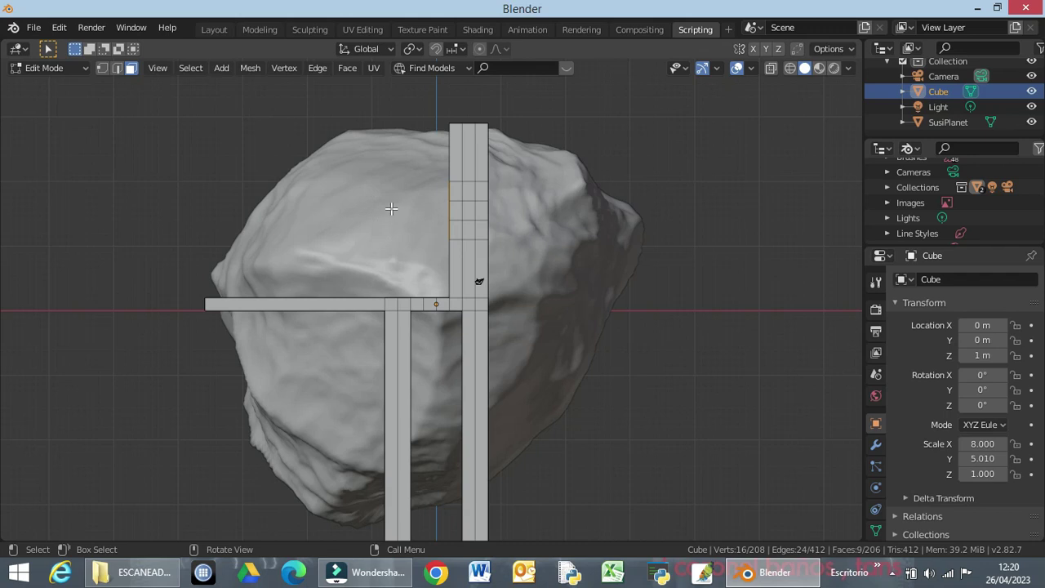
key(g)
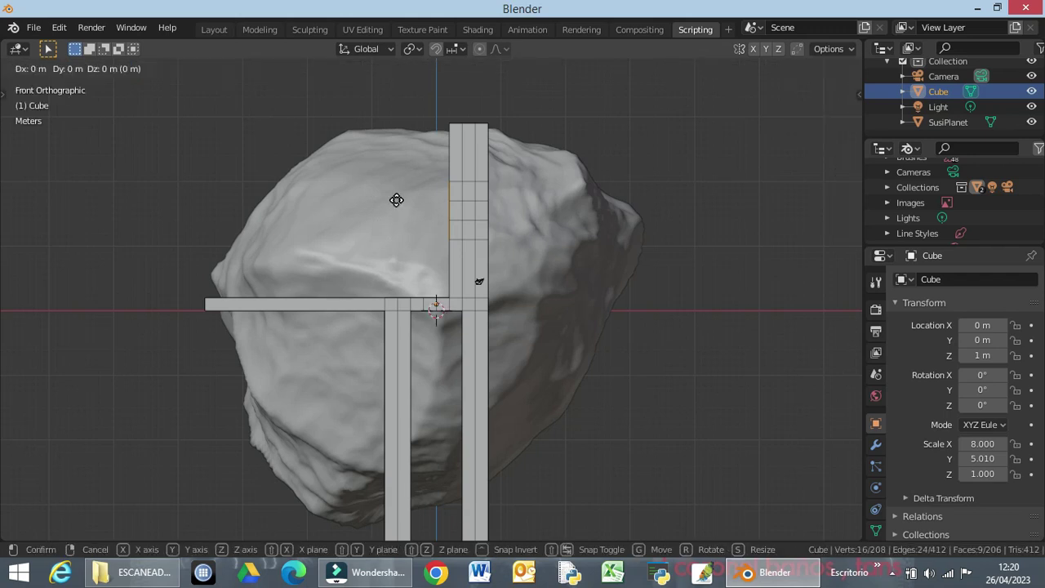
key(Escape)
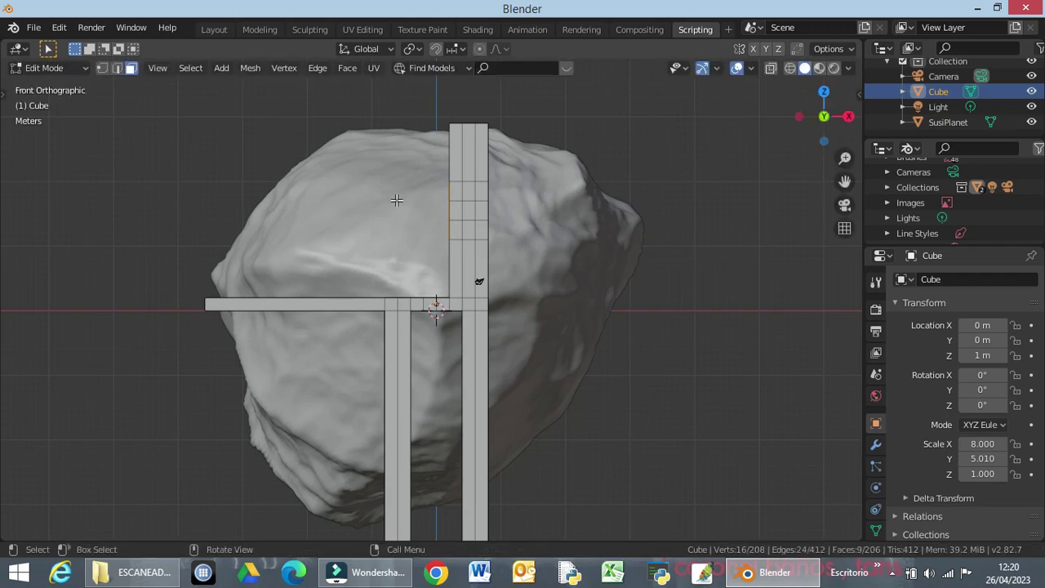
key(e)
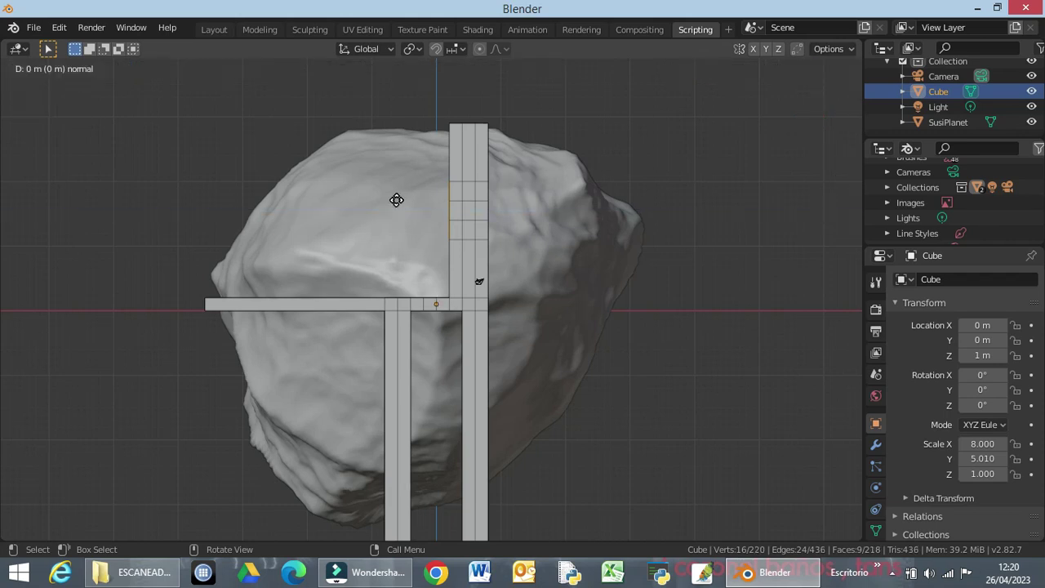
key(x)
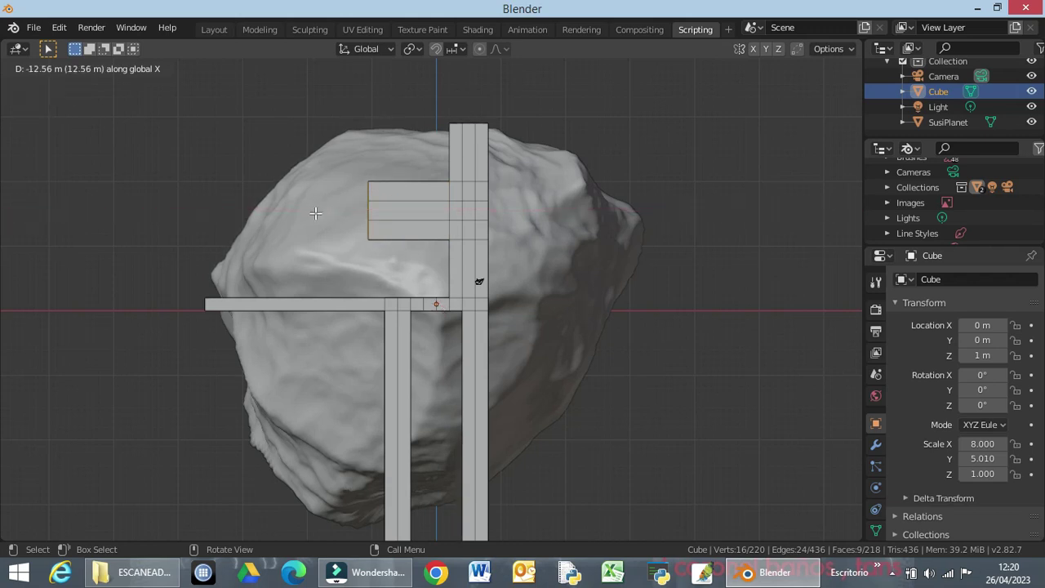
click(316, 213)
Extrude the centre face on the end of the tower's protruding block about 25.5 m along -X
middle_drag(350, 233, 401, 205)
click(421, 209)
middle_drag(381, 261, 245, 274)
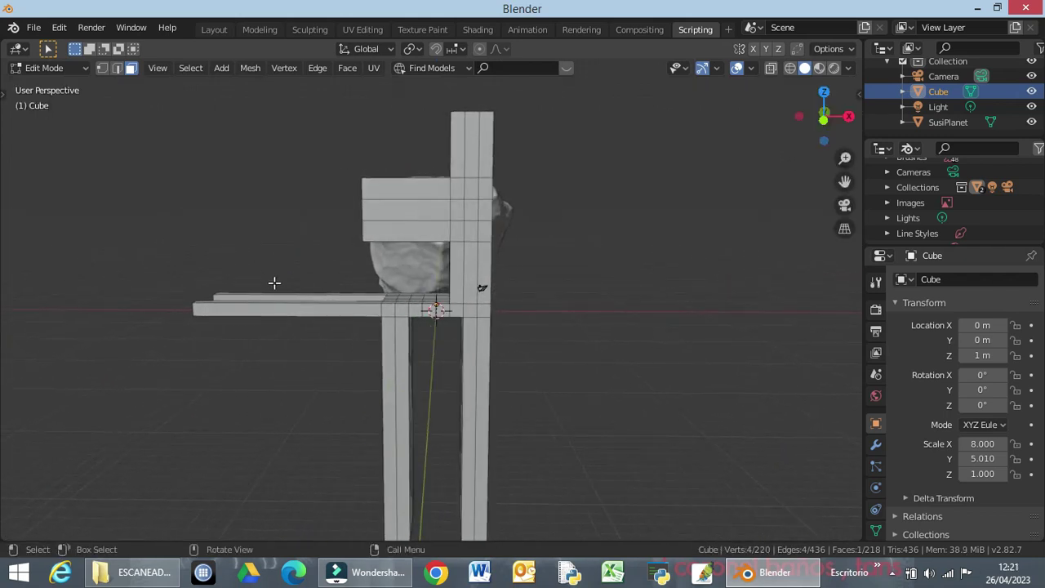
key(KP_1)
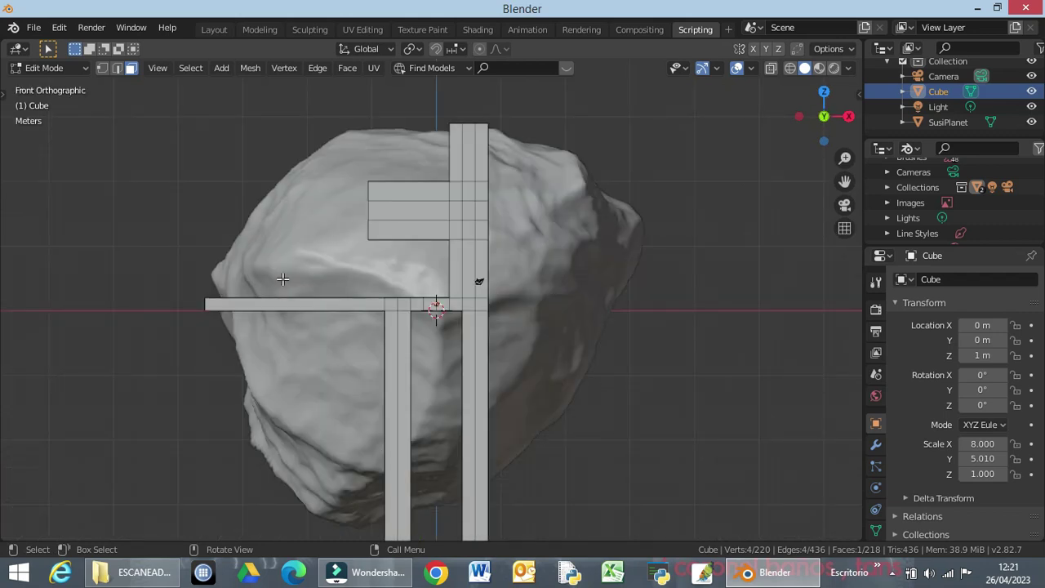
key(e)
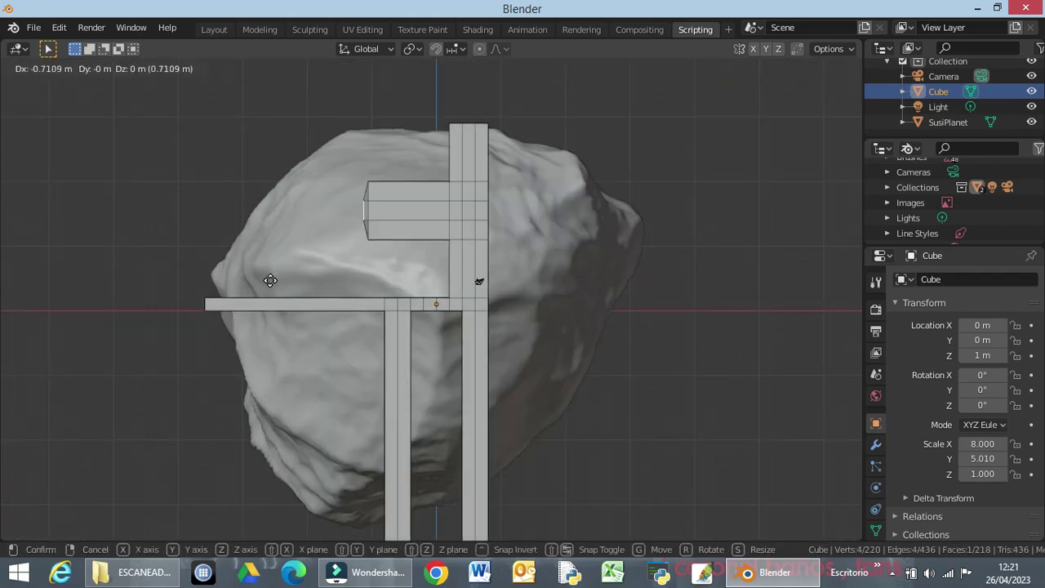
right_click(254, 276)
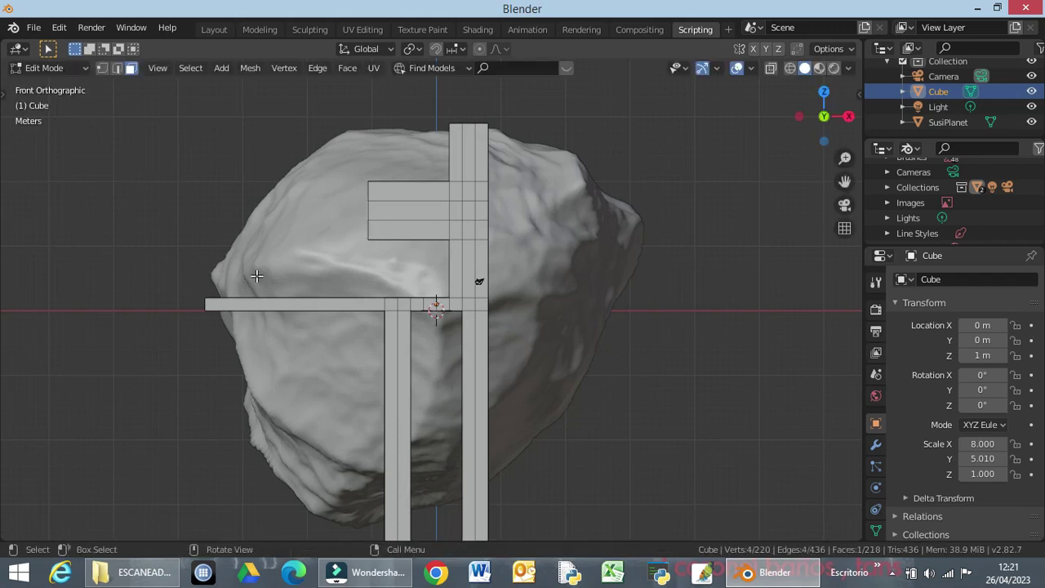
key(e)
key(x)
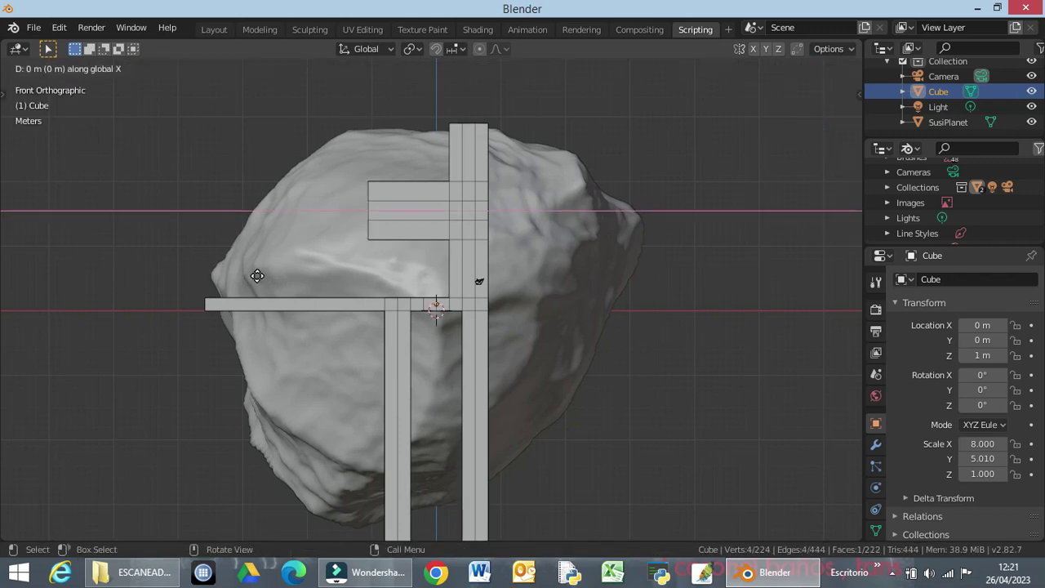
click(93, 289)
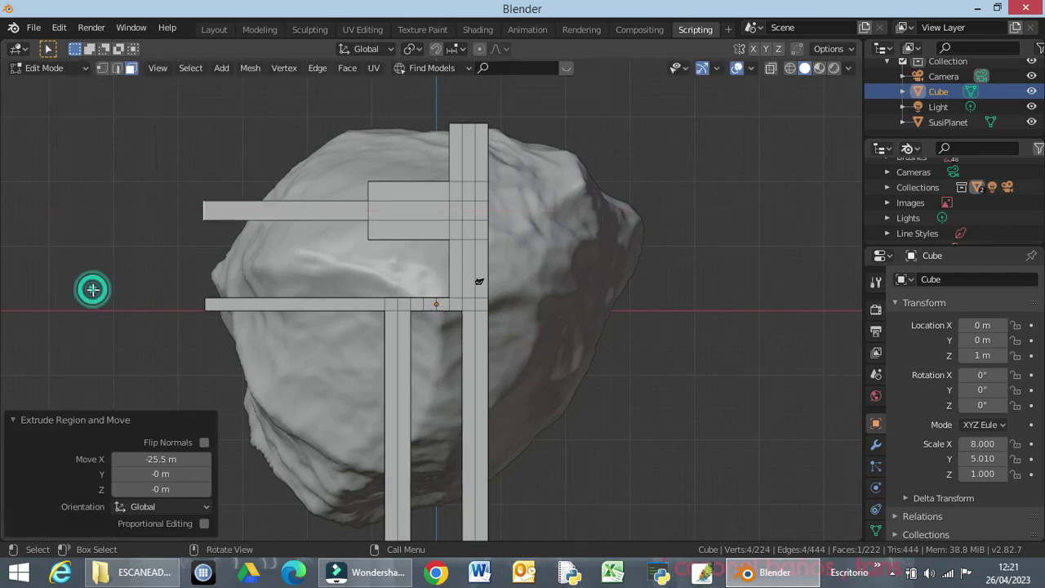
Extrude a 2 by 2 block of faces from the middle of the base's top 28 m upward along Z
middle_drag(413, 258, 448, 302)
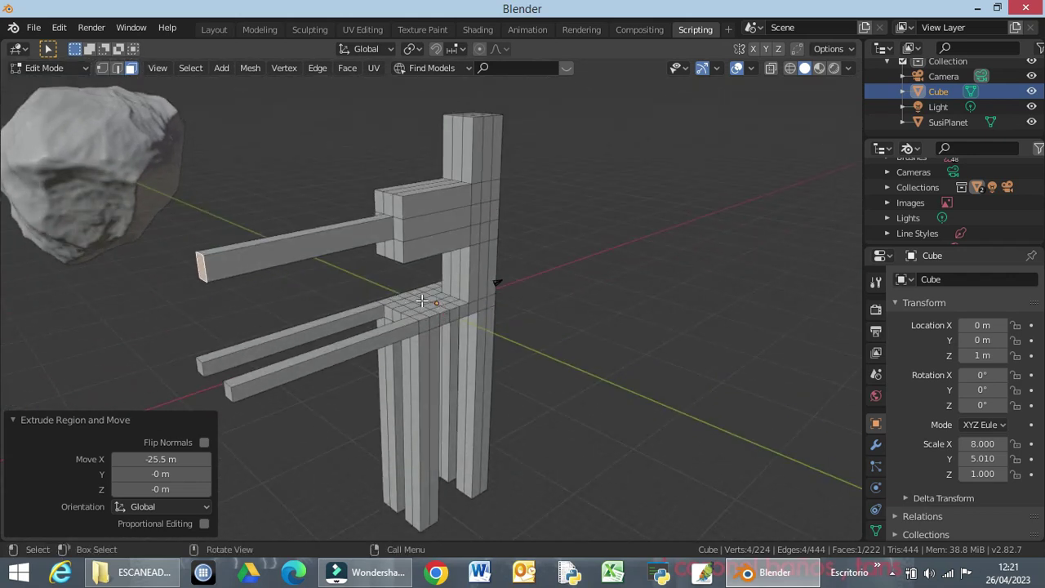
click(425, 302)
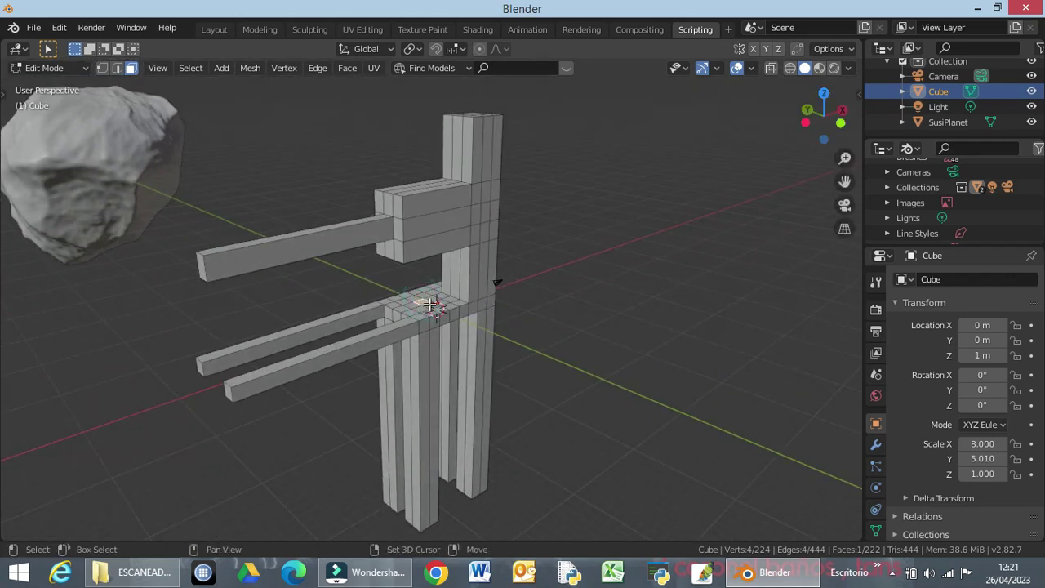
ctrl+click(437, 303)
ctrl+click(414, 335)
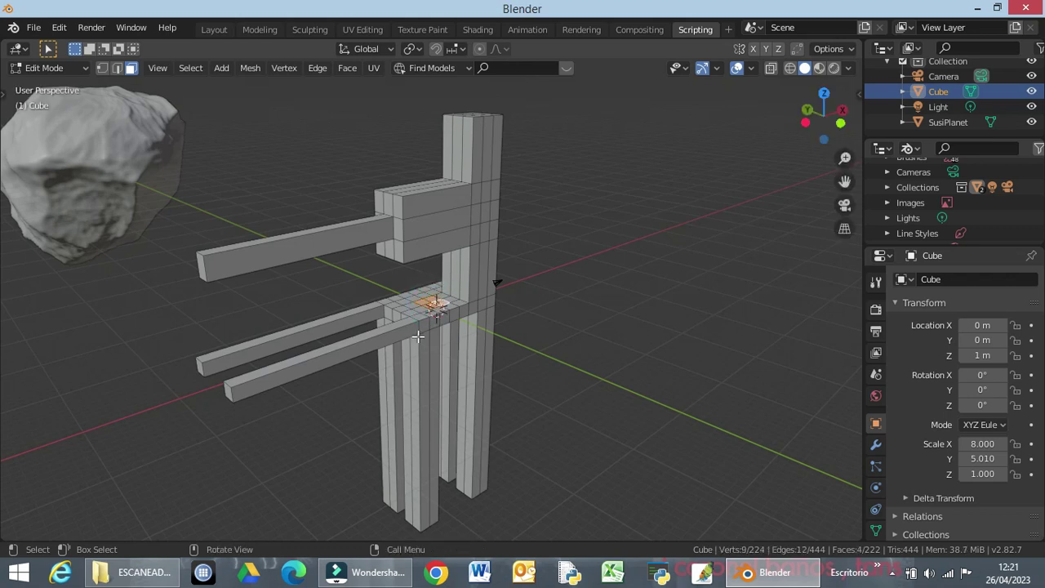
middle_drag(427, 345, 388, 307)
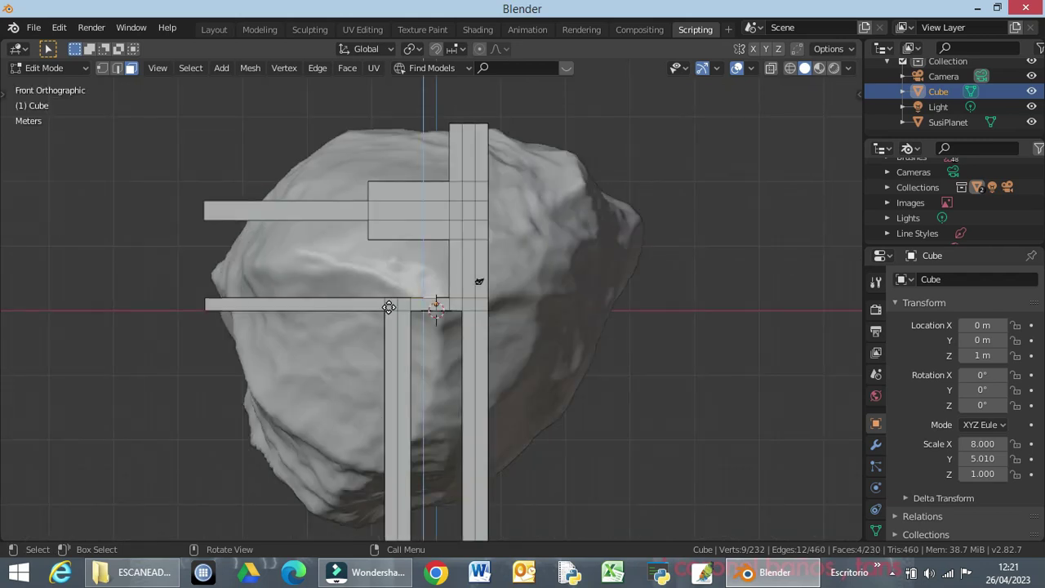
key(e)
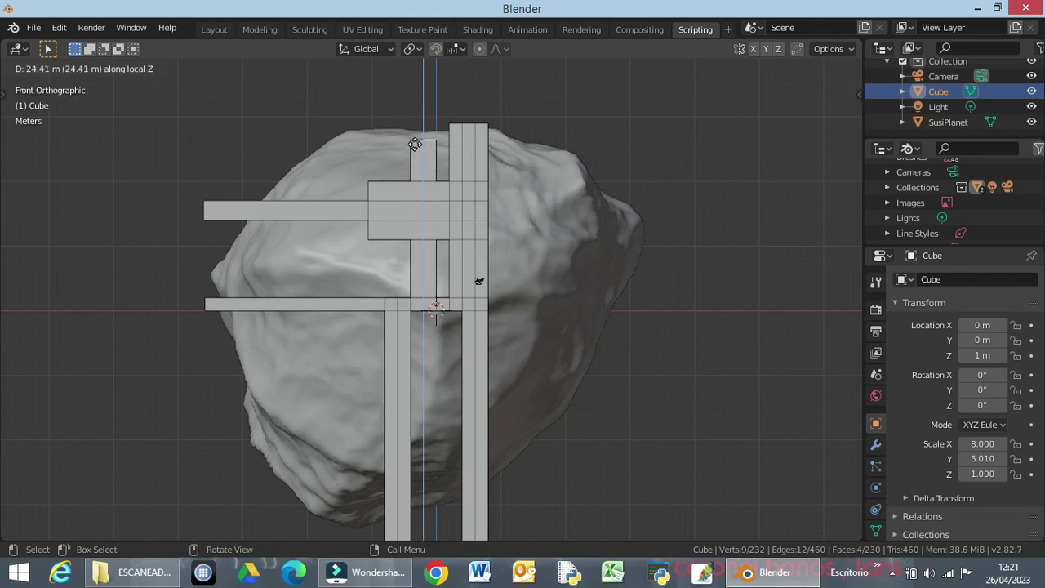
click(416, 129)
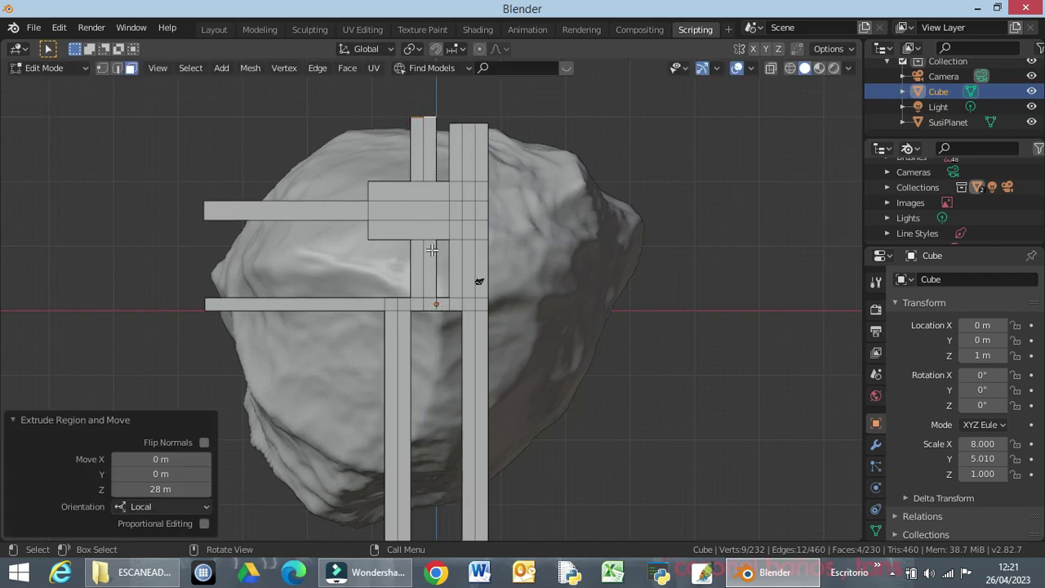
In front view, add seven evenly spaced, unslid horizontal loop cuts along the front leg on the -X side
middle_drag(500, 282, 345, 419)
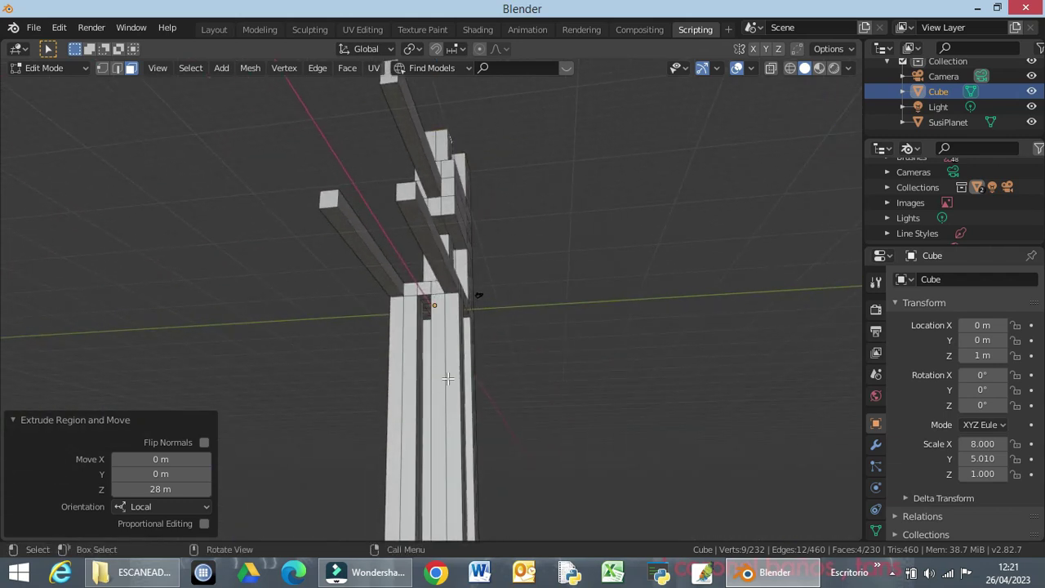
key(KP_1)
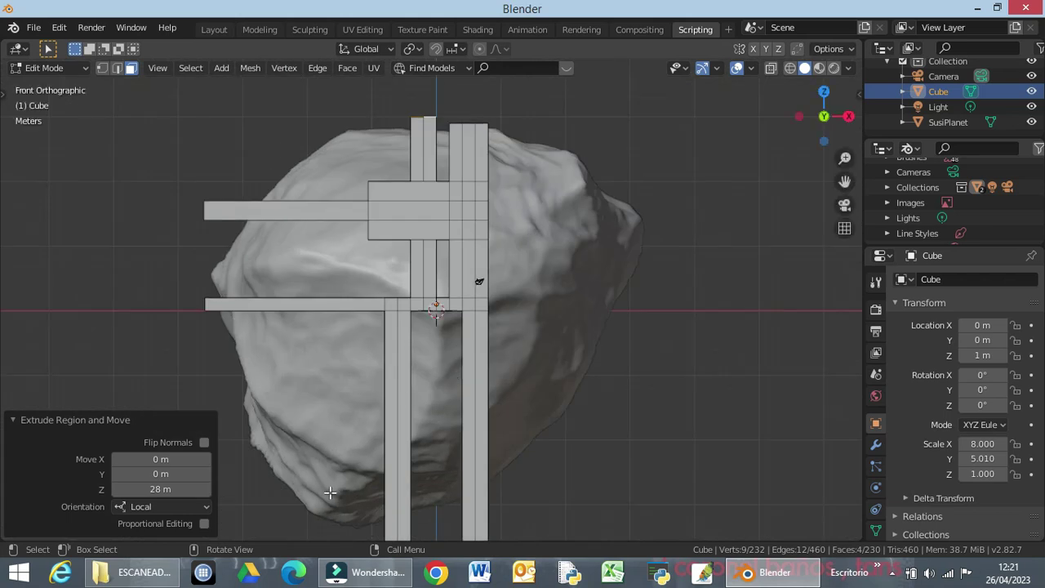
key(ctrl)
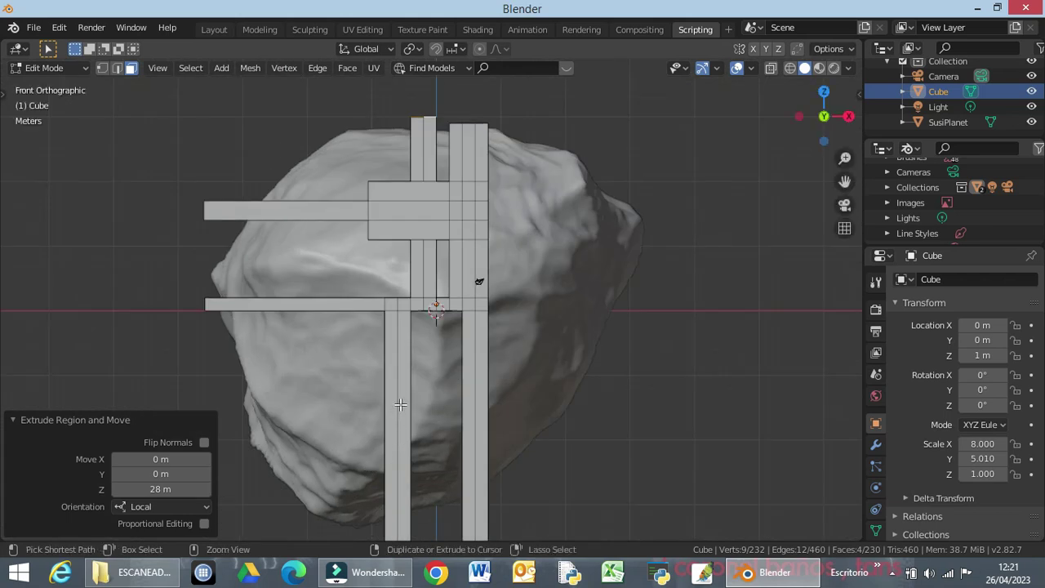
key(ctrl+r)
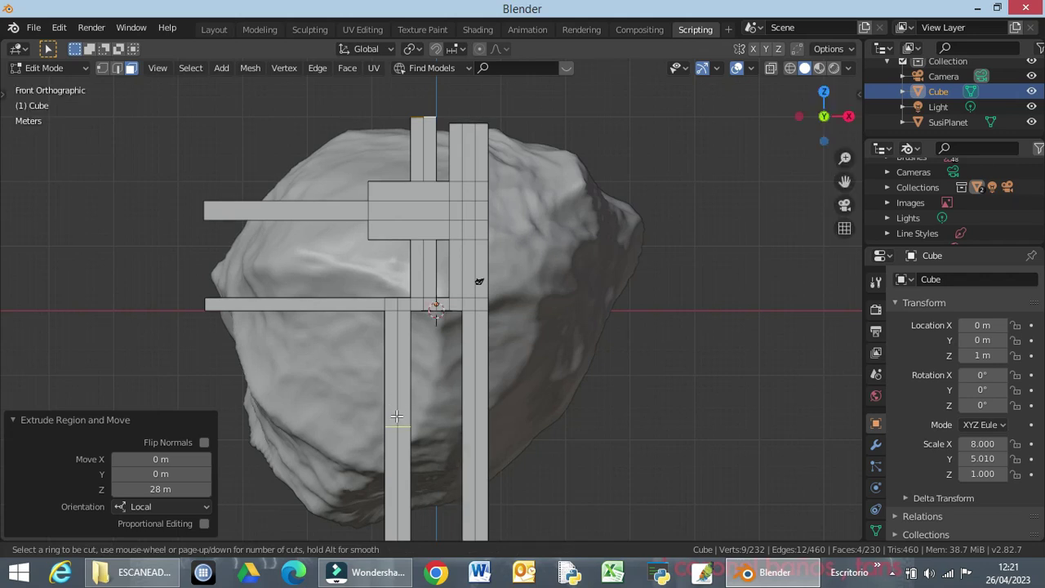
scroll(396, 417, up, 3)
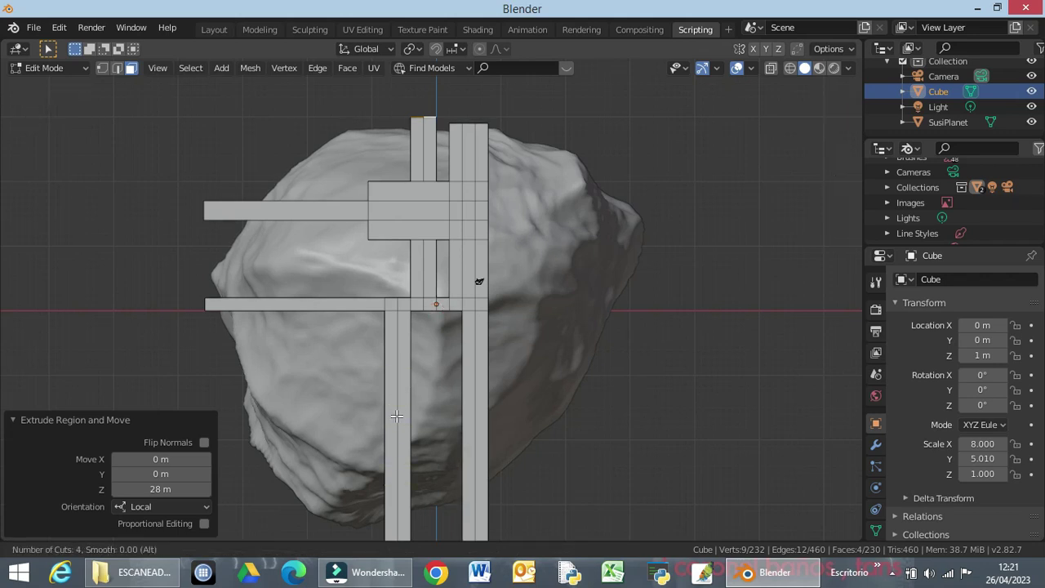
scroll(396, 416, up, 2)
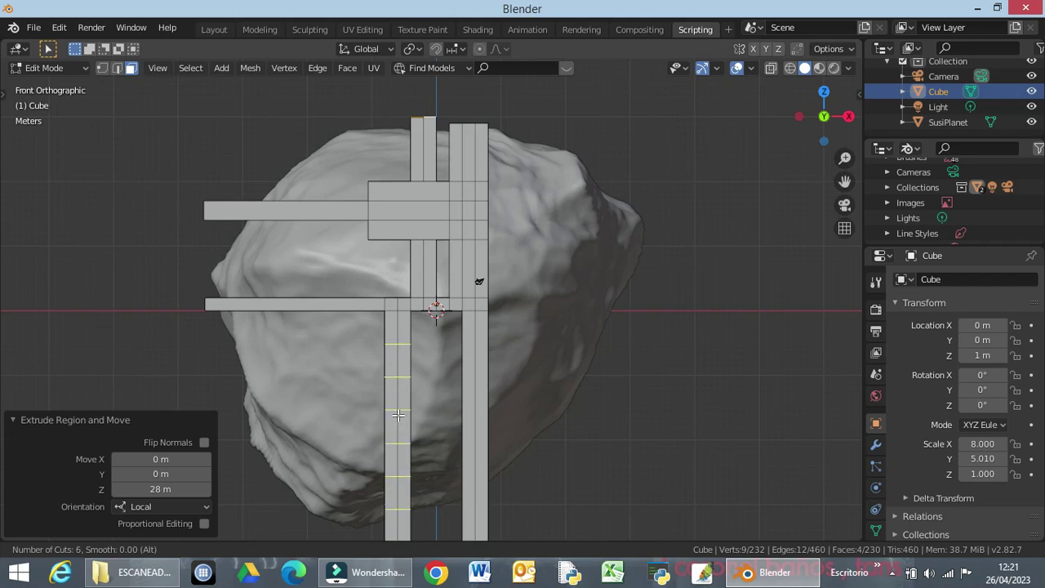
scroll(397, 416, up, 1)
scroll(399, 415, up, 1)
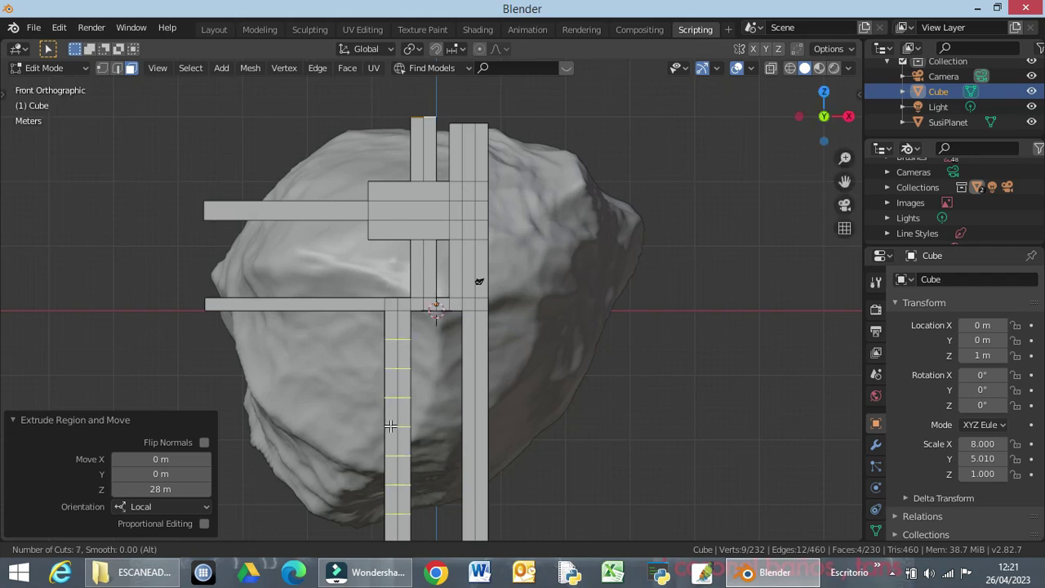
click(390, 425)
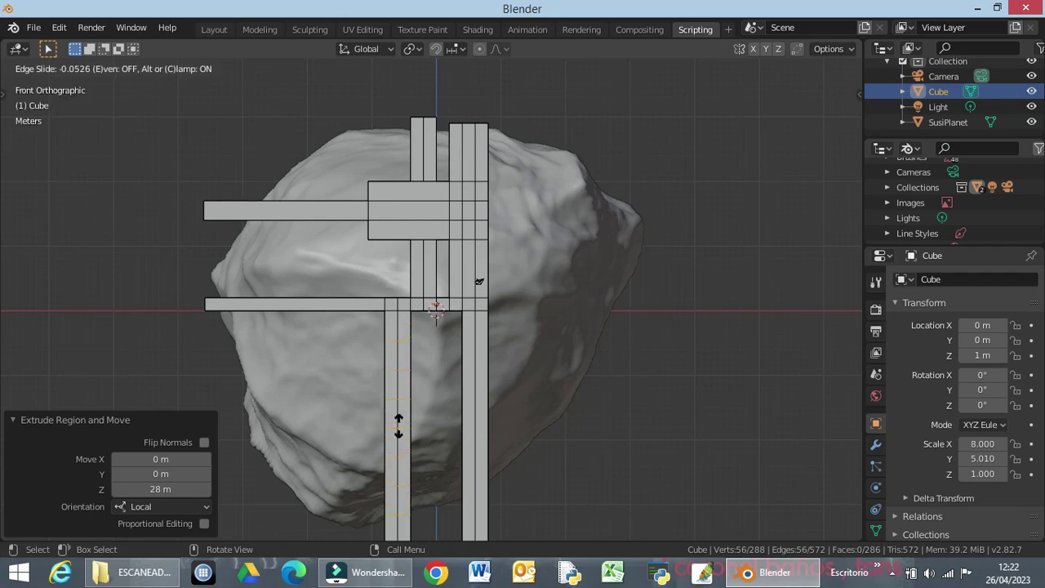
right_click(396, 420)
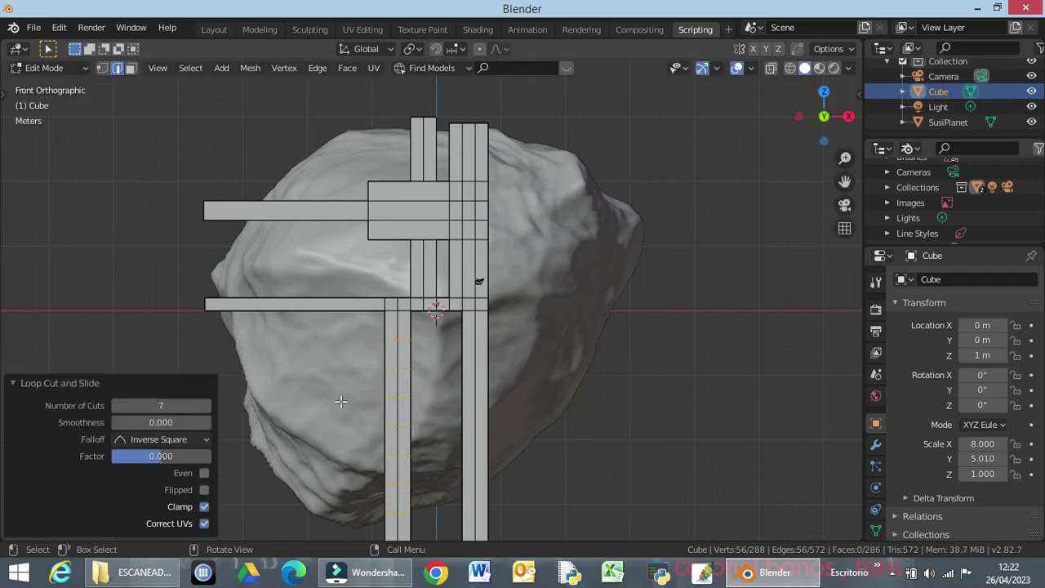
Clear the selection and try Triangulate Faces on the mesh
click(578, 408)
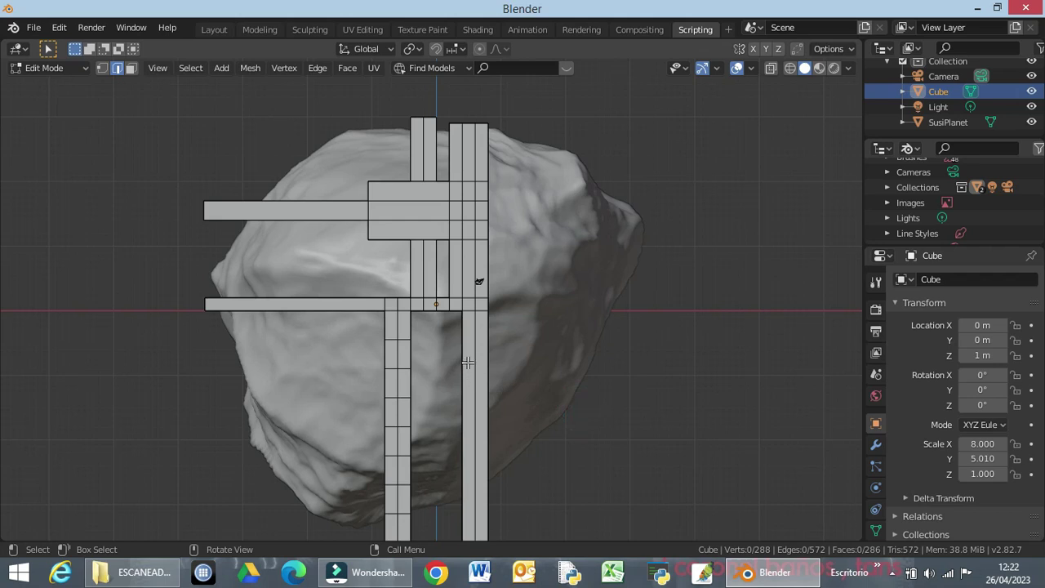
key(ctrl+grave)
key(ctrl+t)
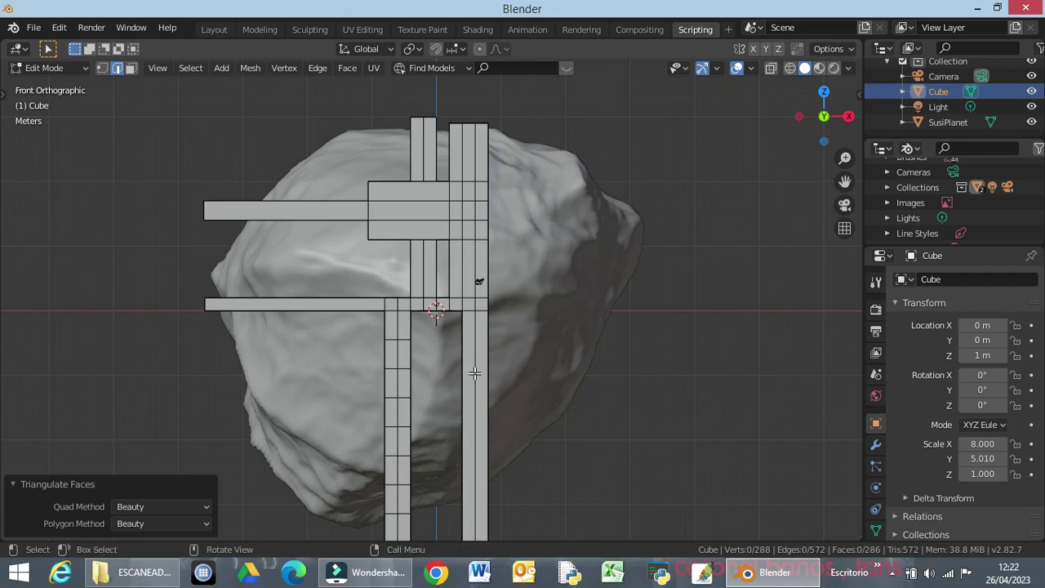
Add seven evenly spaced, unslid horizontal loop cuts along the front leg on the +X side and clear the selection
click(130, 67)
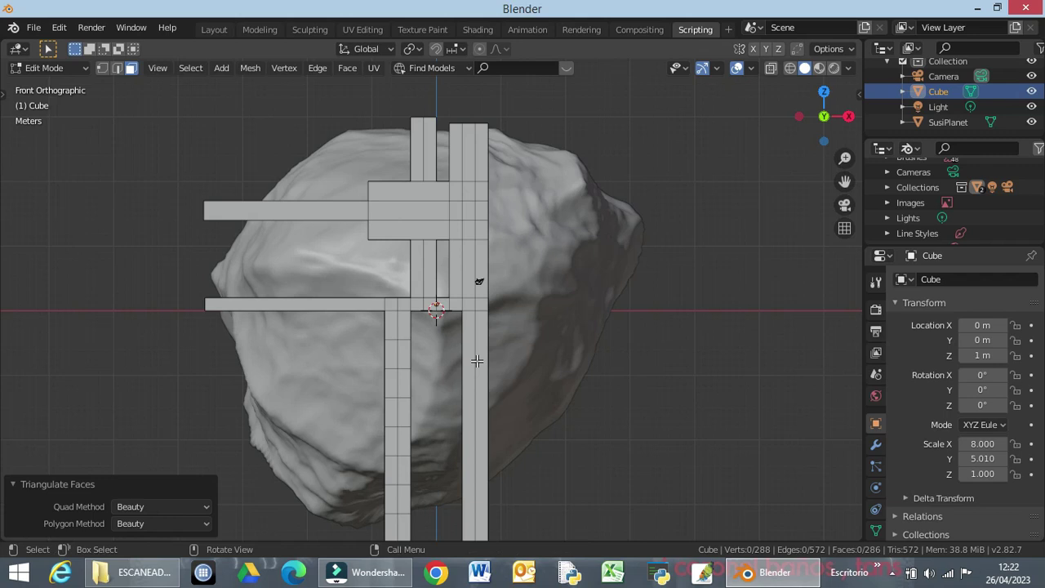
key(ctrl+r)
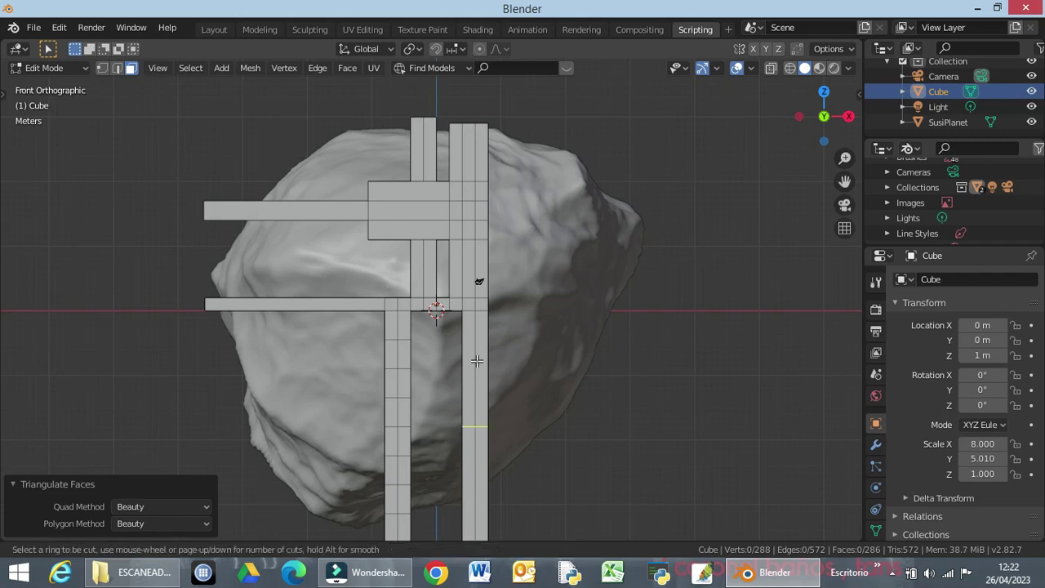
scroll(477, 361, up, 1)
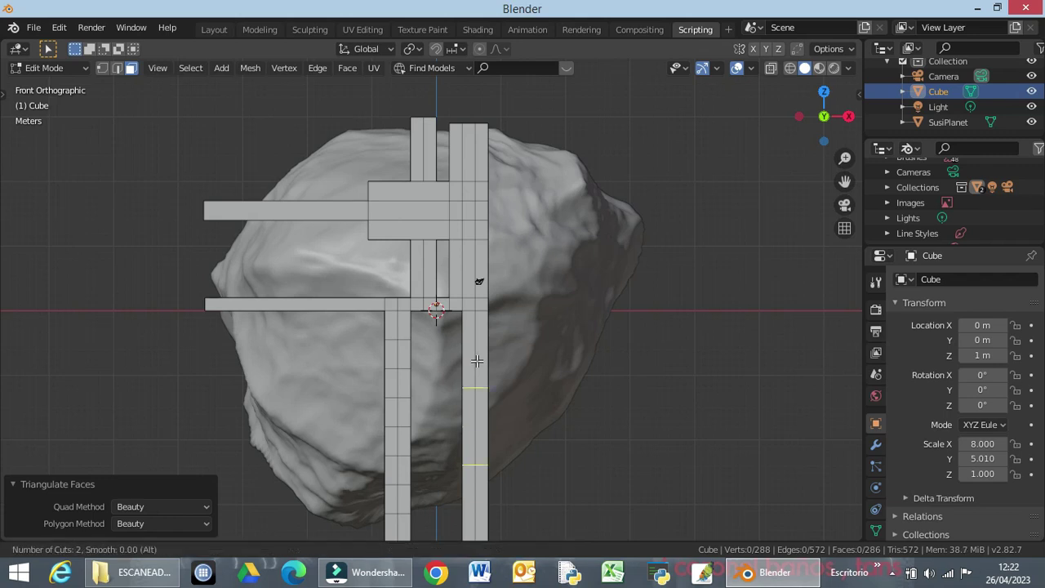
scroll(477, 361, up, 3)
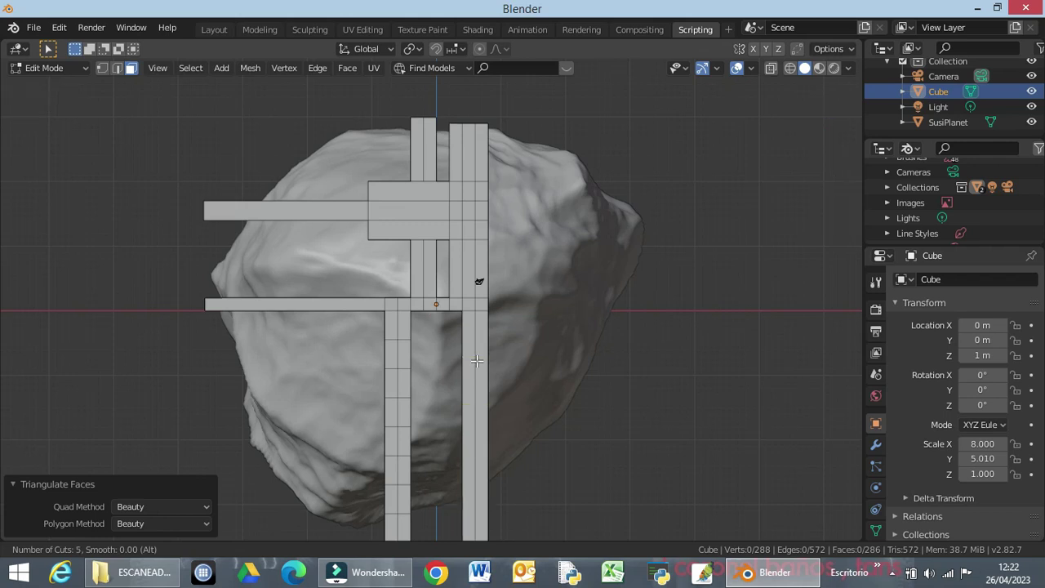
scroll(477, 361, up, 1)
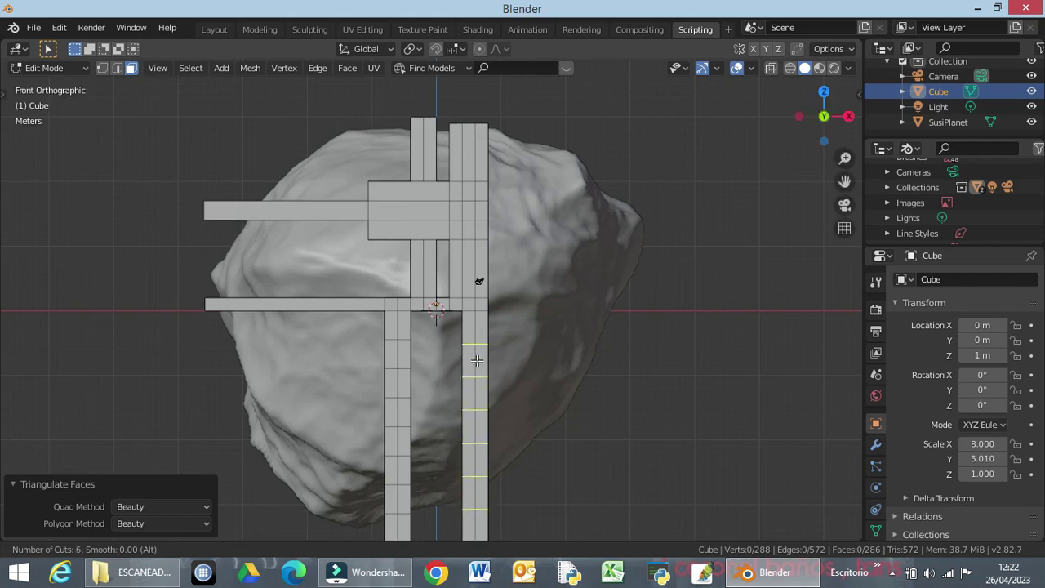
scroll(477, 361, up, 1)
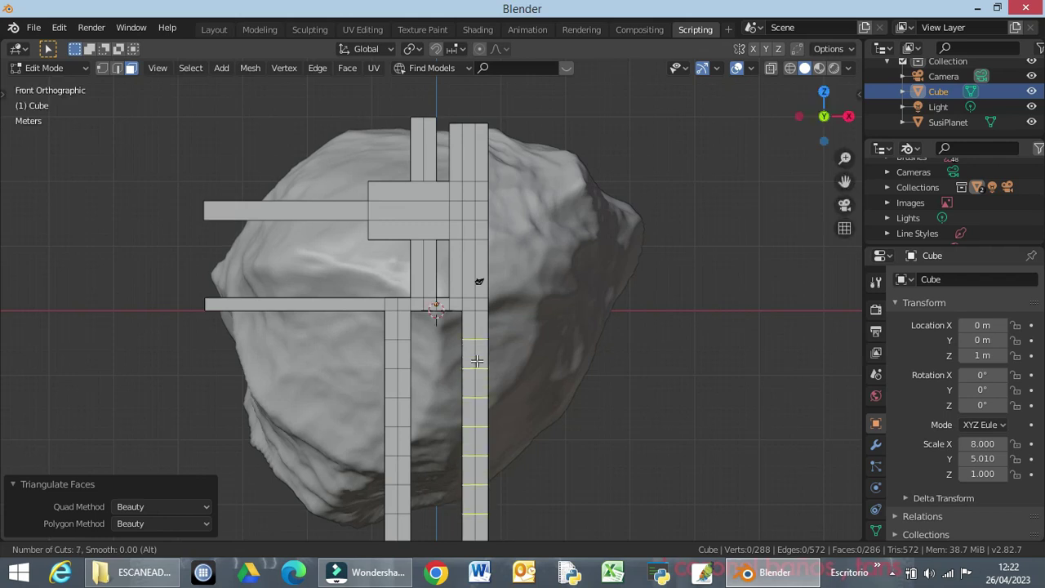
click(477, 361)
click(477, 359)
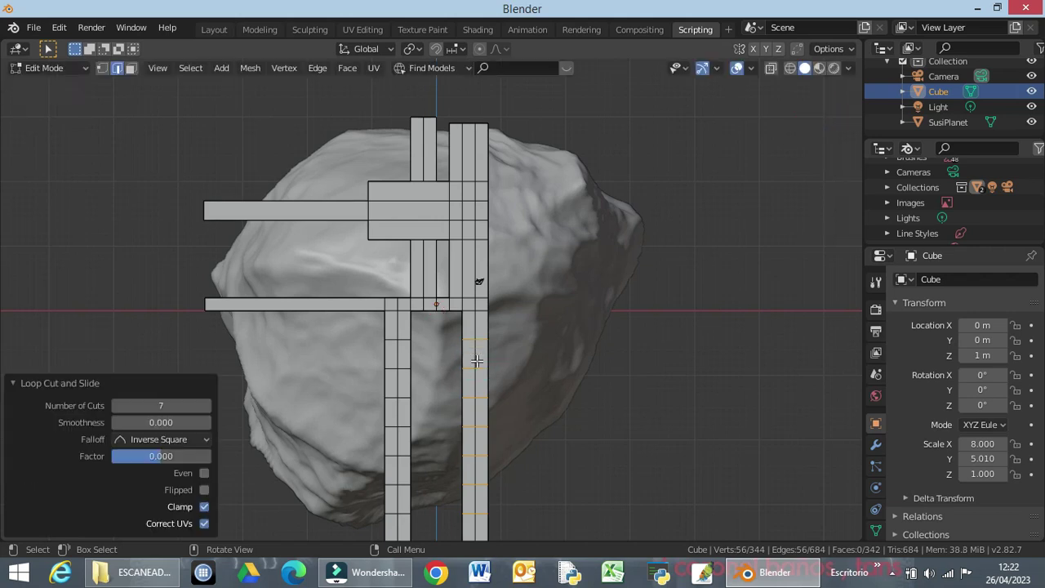
click(559, 411)
Add two unslid horizontal loop cuts within the third segment from the top of the front +X leg
middle_drag(539, 399, 379, 389)
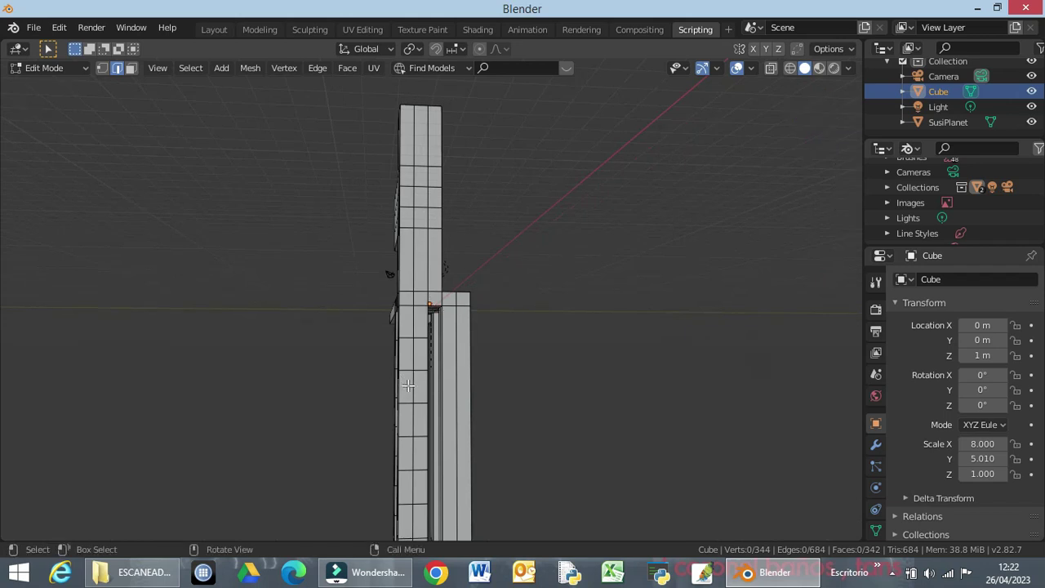
key(shift+alt+z)
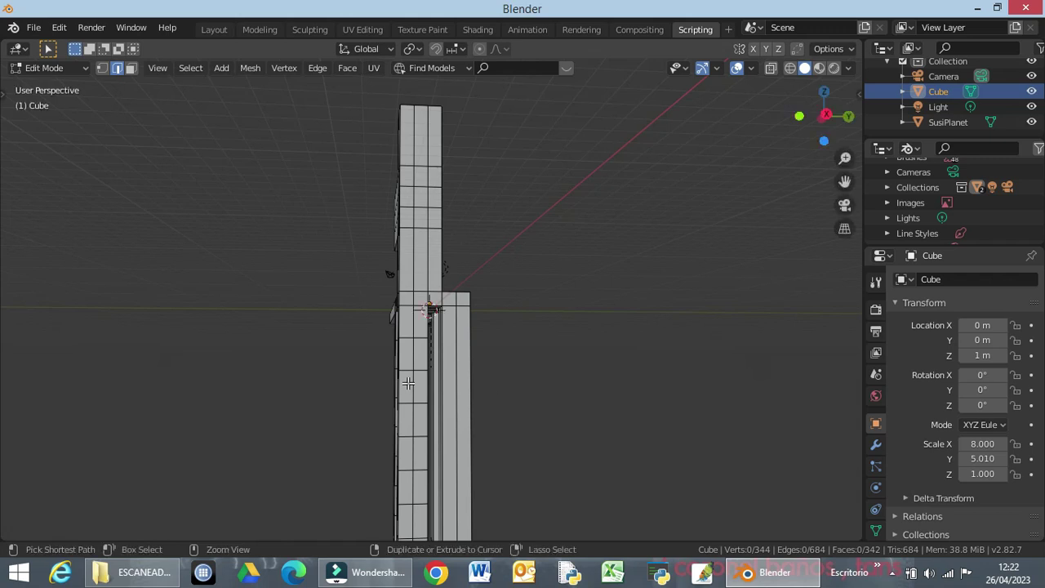
key(ctrl+r)
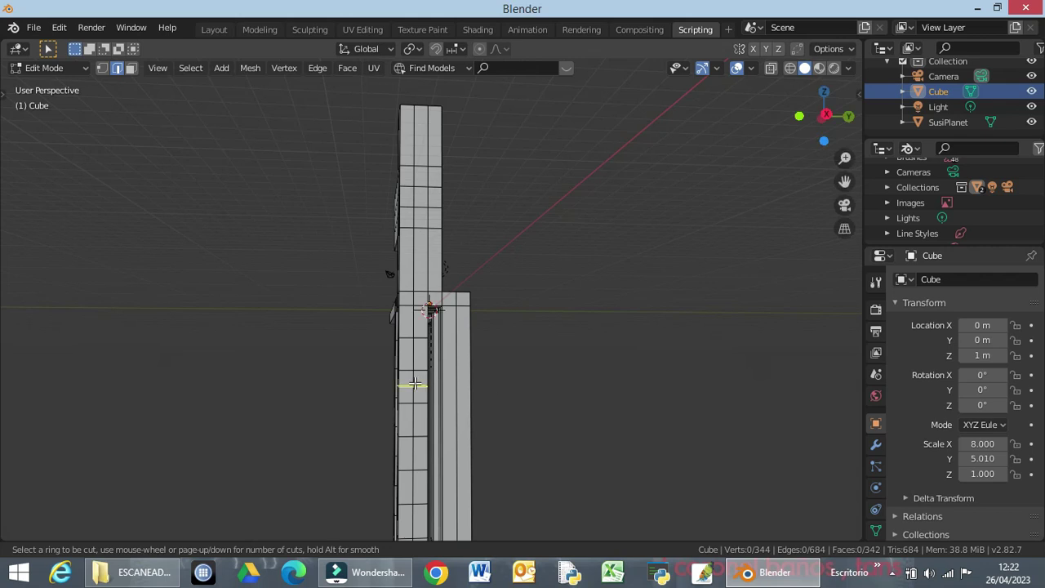
scroll(408, 385, up, 1)
click(410, 384)
click(416, 382)
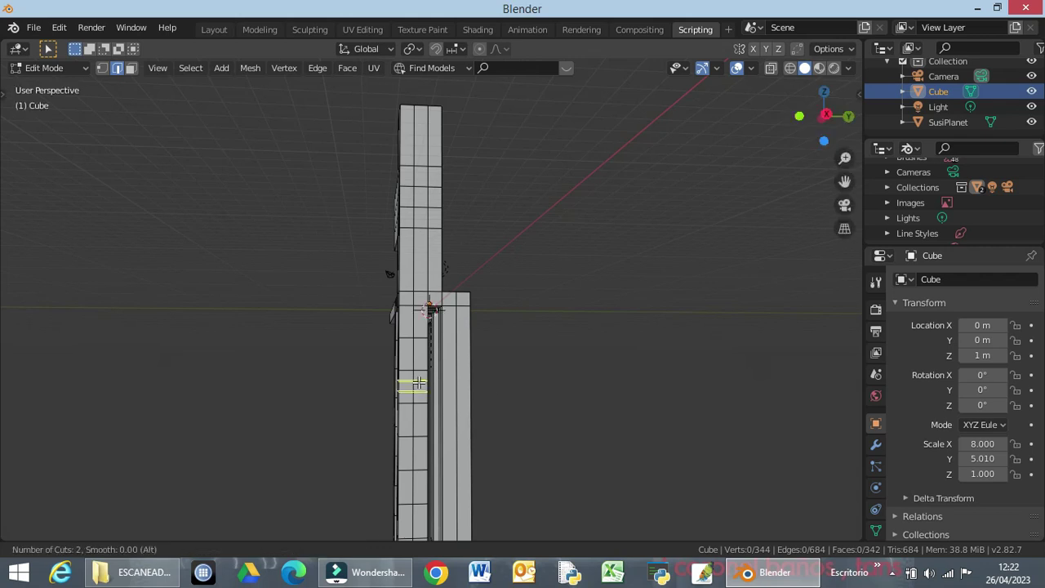
click(416, 381)
right_click(411, 387)
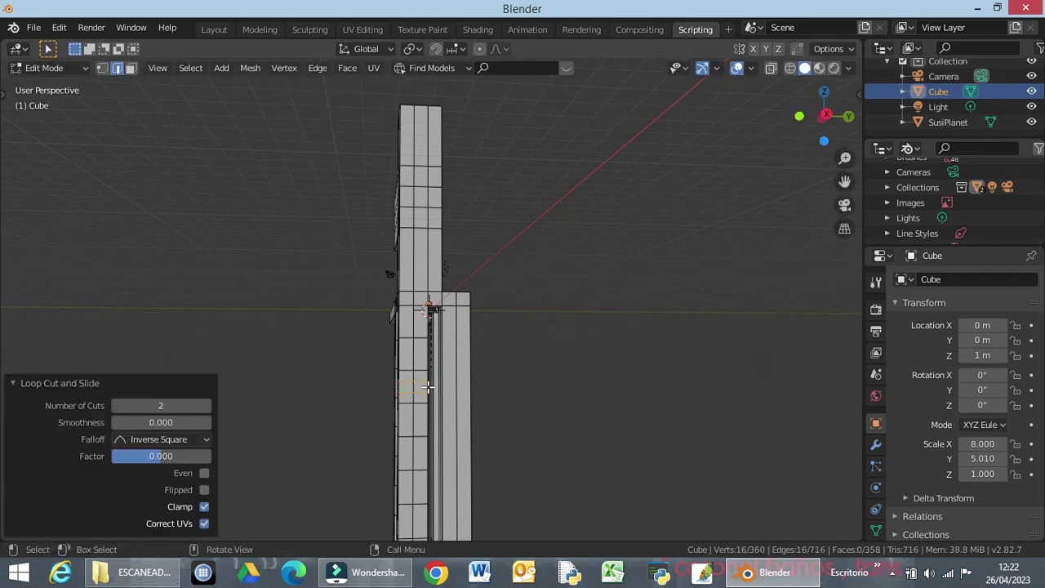
Add two unslid horizontal loop cuts within the fifth segment from the top of the front -X leg
middle_drag(501, 412, 667, 397)
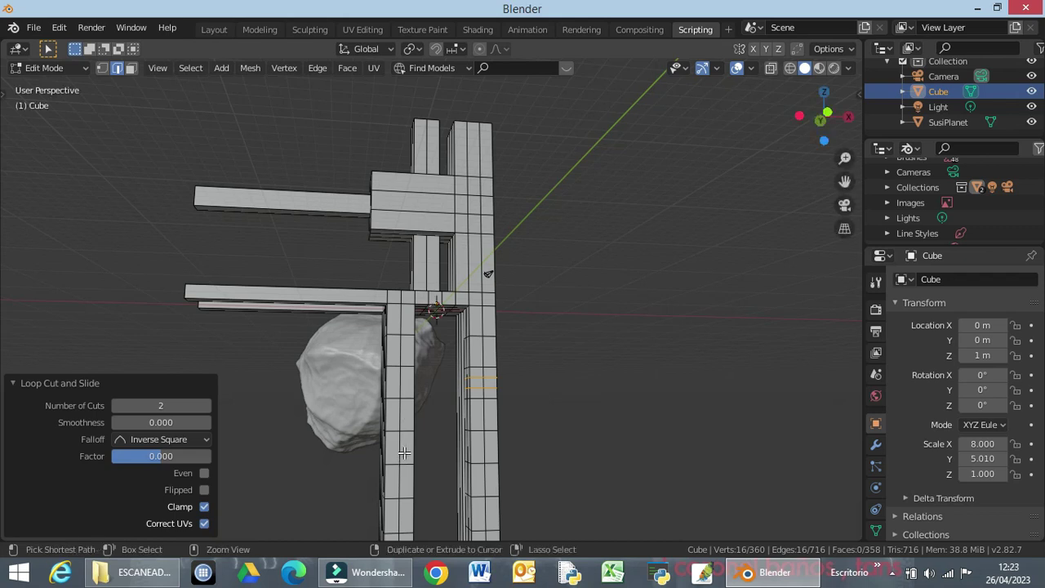
key(ctrl+t)
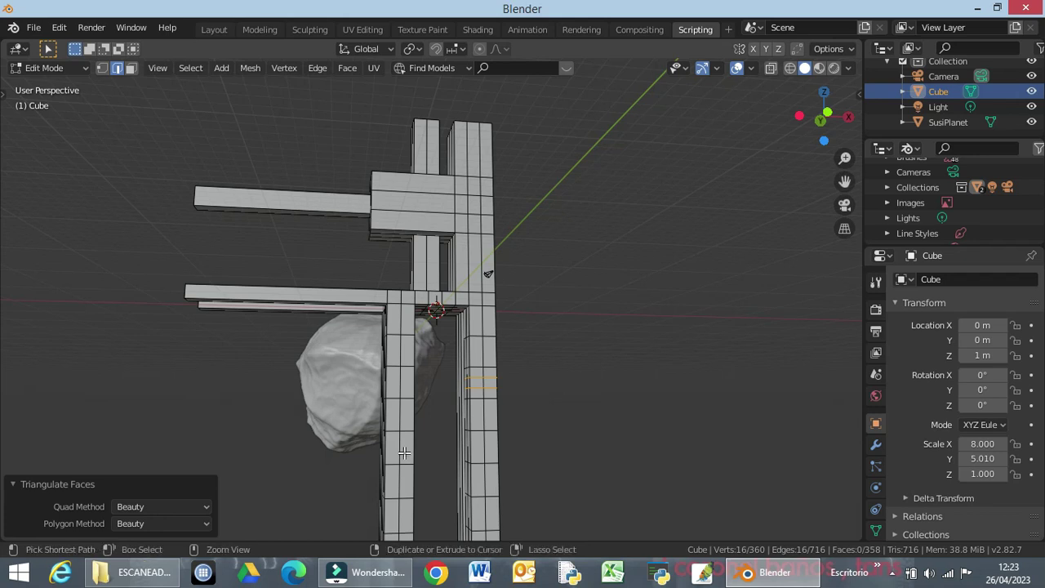
key(ctrl+r)
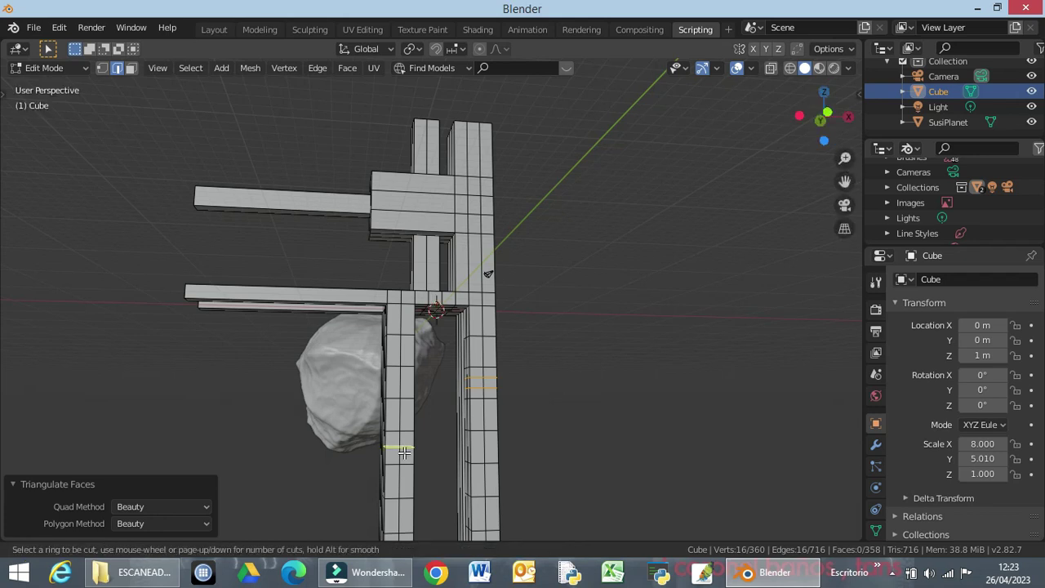
scroll(404, 451, up, 1)
click(408, 451)
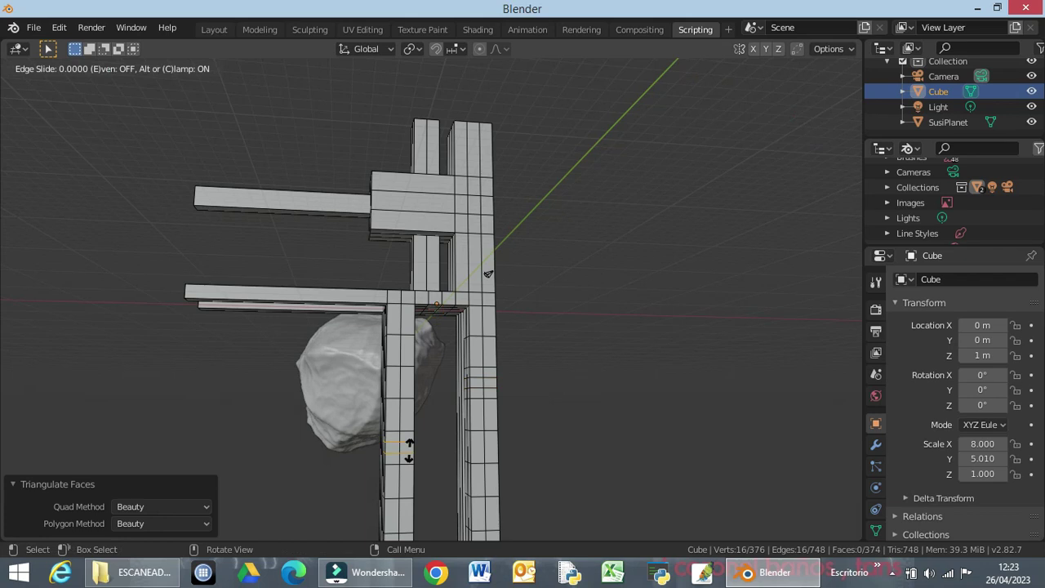
right_click(408, 449)
Extrude the two narrow faces between the new cuts on the front +X leg's outer side about 17.2 m along X
middle_drag(452, 425, 214, 449)
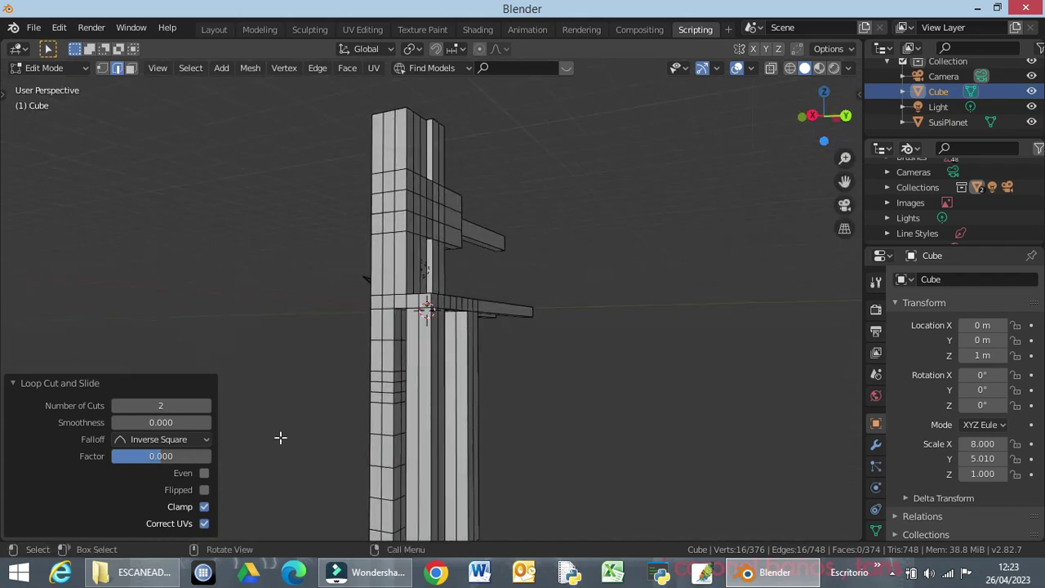
click(397, 386)
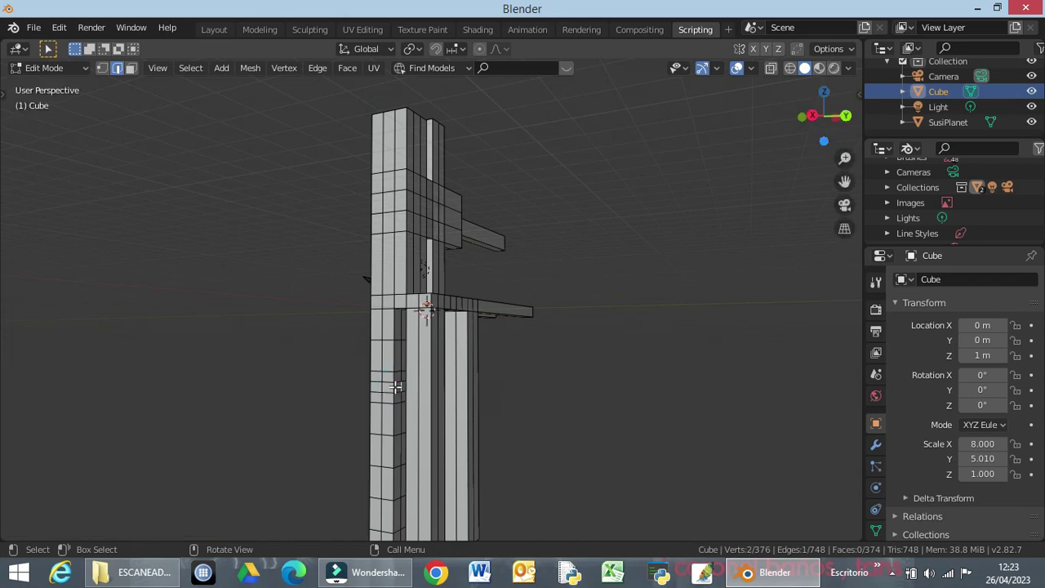
key(3)
click(396, 384)
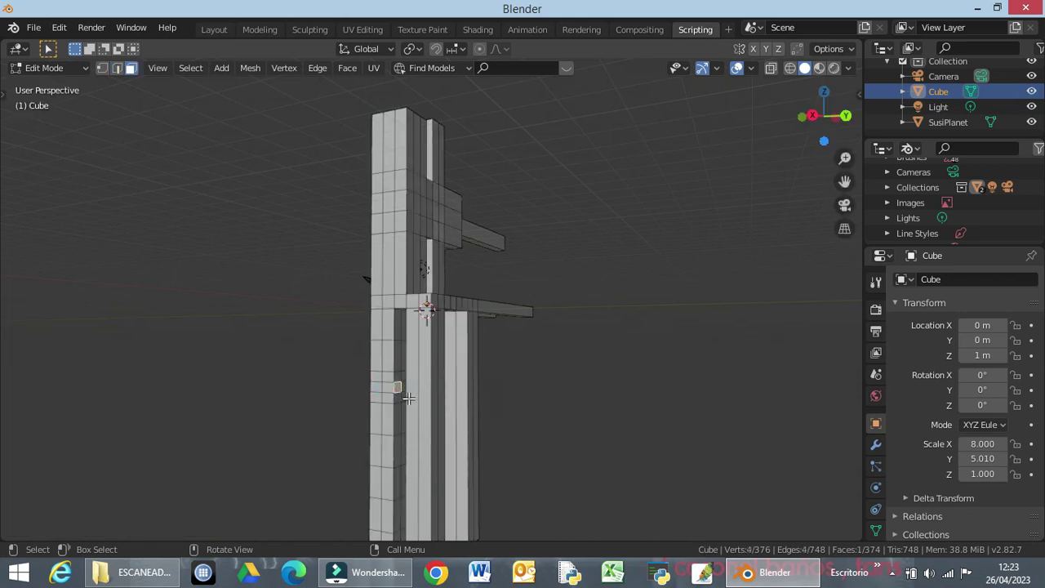
middle_drag(408, 397, 459, 392)
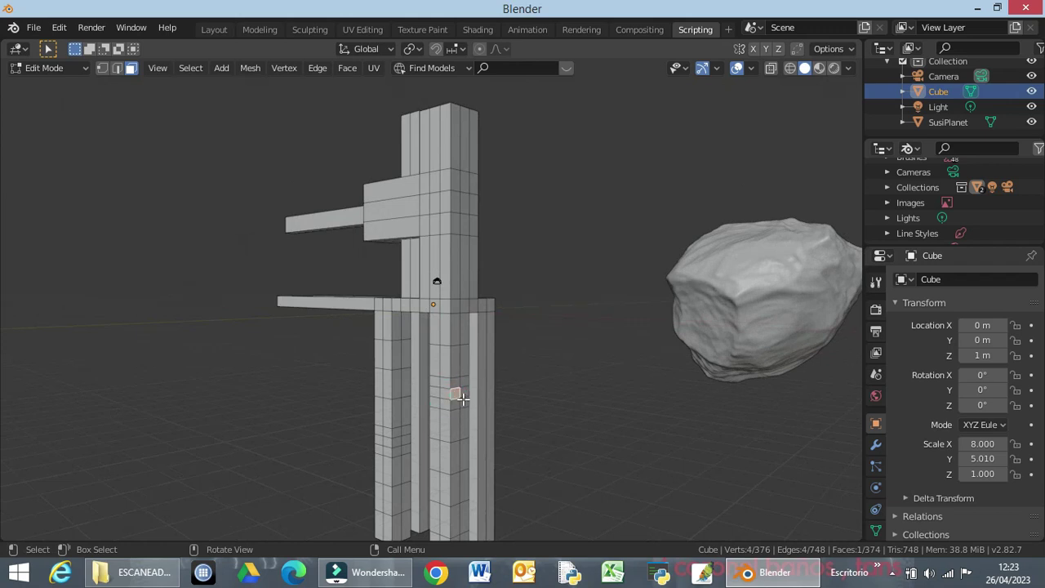
key(shift+alt+z)
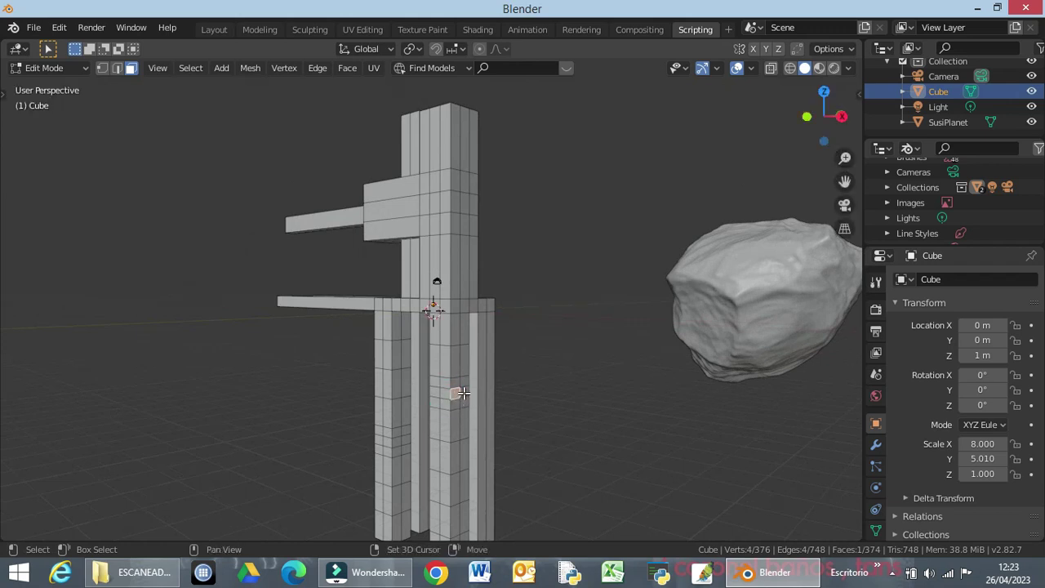
shift+click(463, 393)
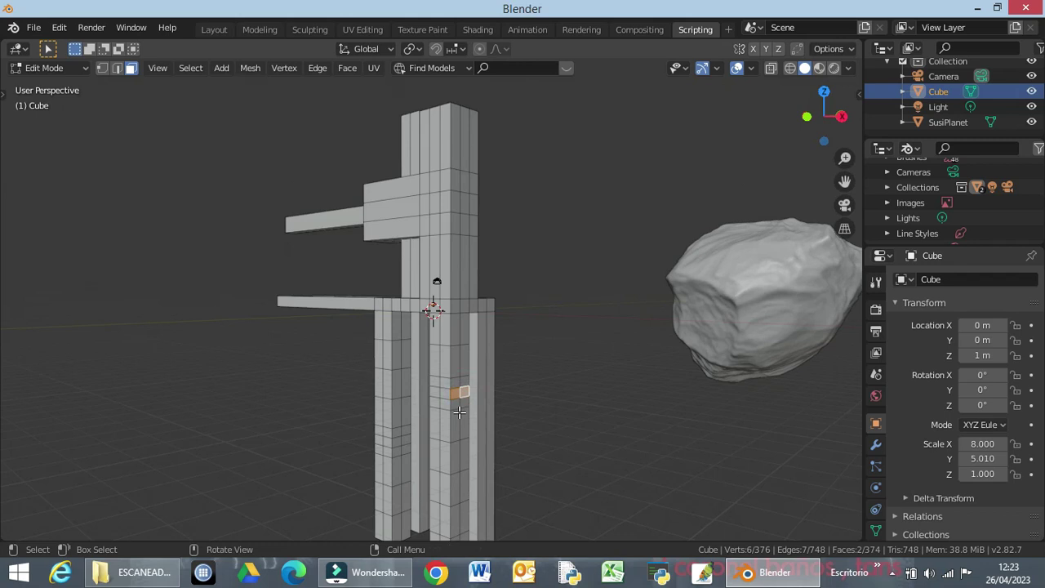
key(KP_1)
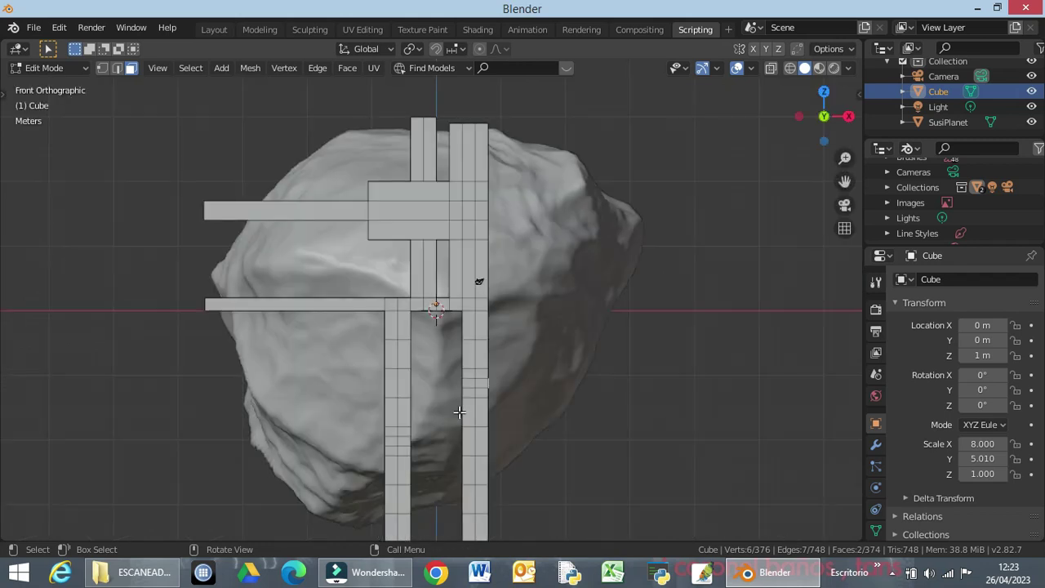
key(e)
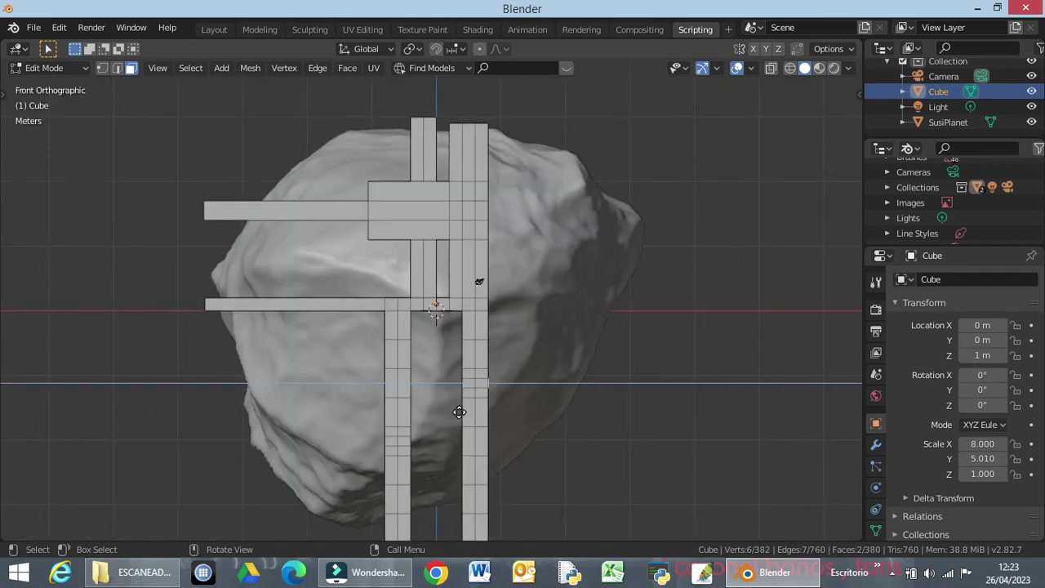
key(x)
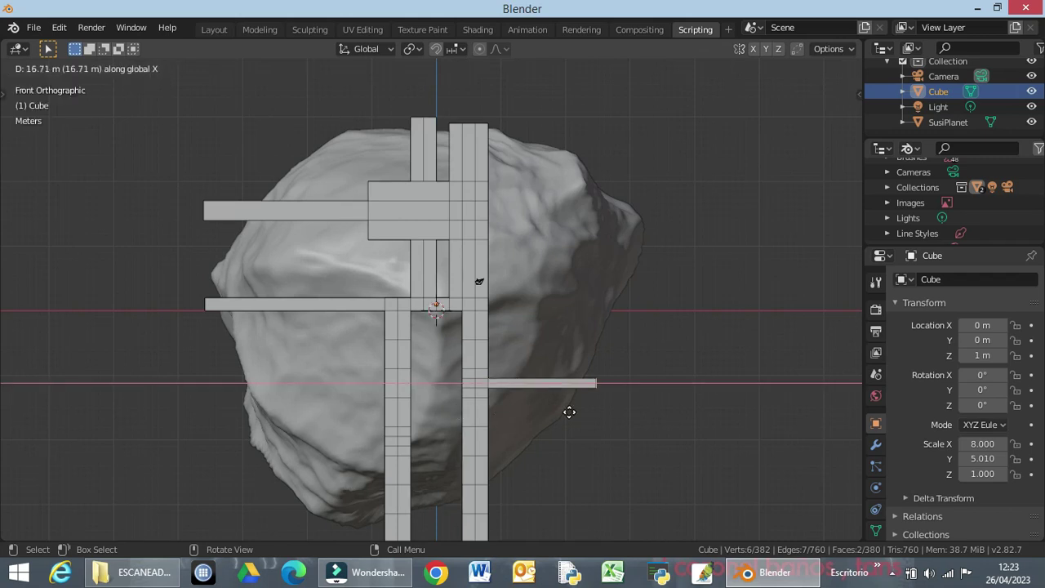
click(566, 411)
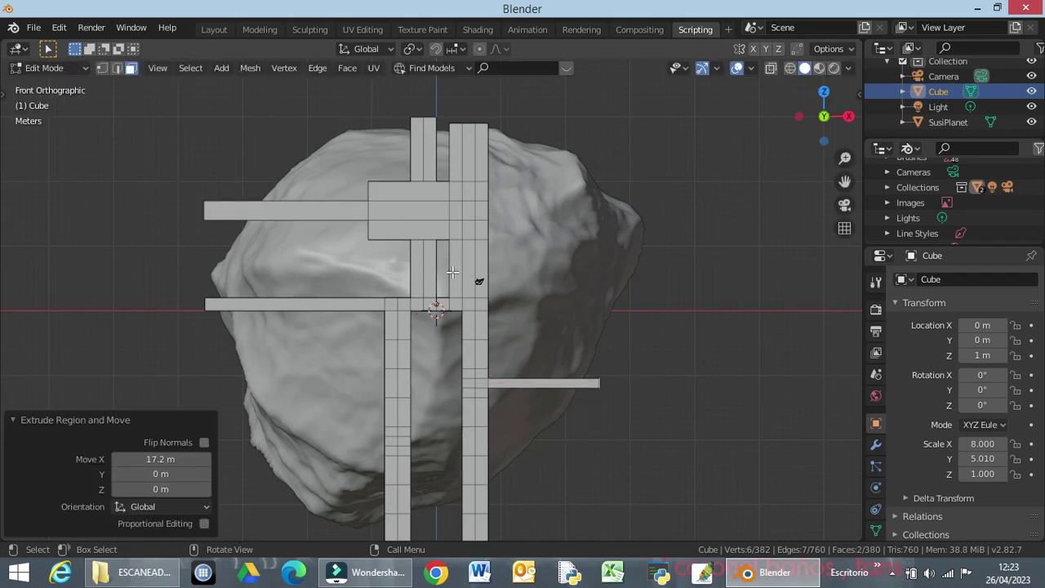
Extrude the row of three tall faces just above the base on the tower's +X side about 13.2 m along X
middle_drag(486, 282, 436, 278)
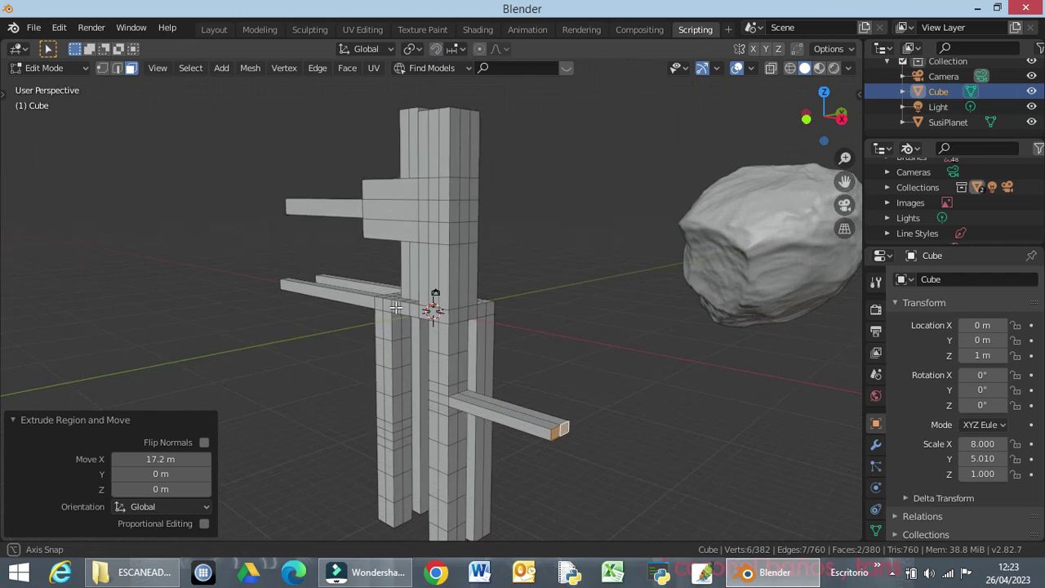
click(458, 276)
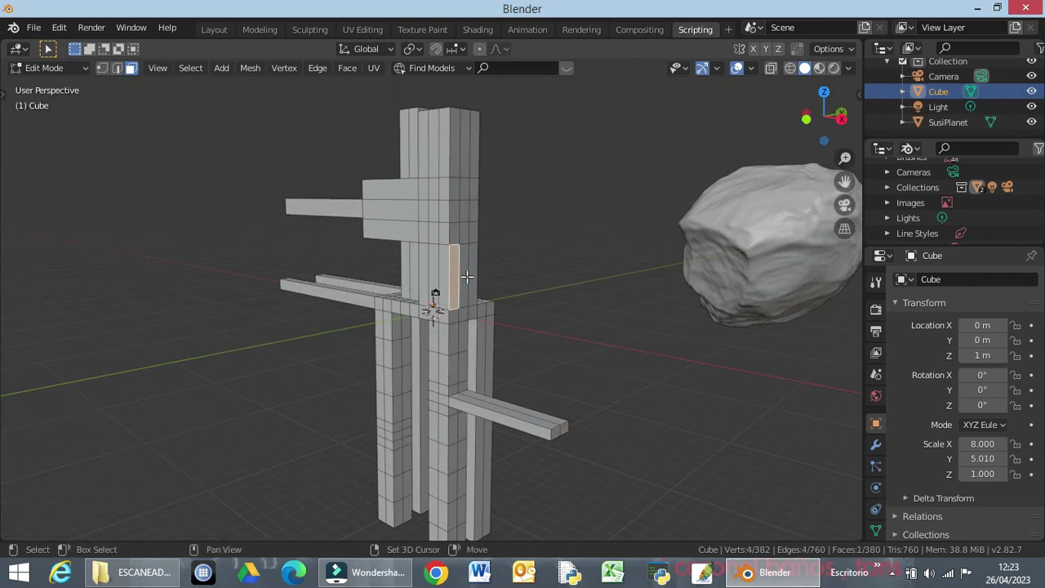
shift+click(465, 276)
shift+click(475, 280)
middle_drag(474, 282, 587, 315)
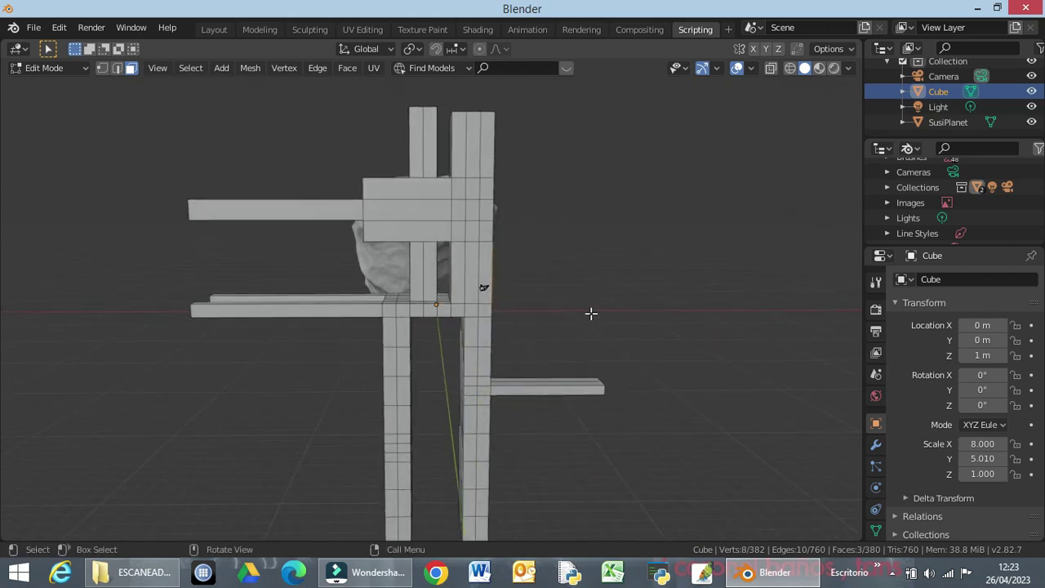
key(g)
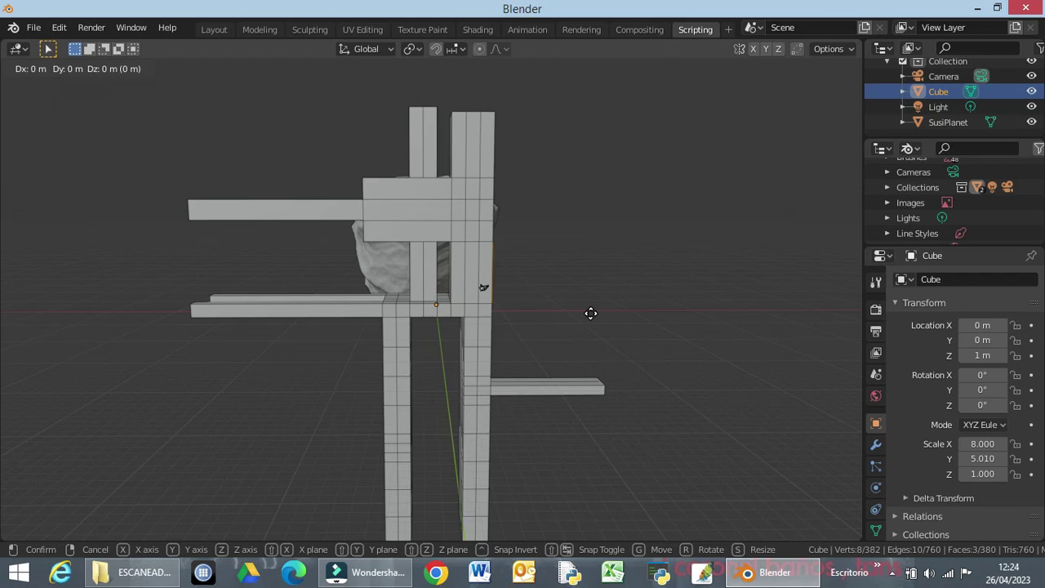
key(z)
click(591, 313)
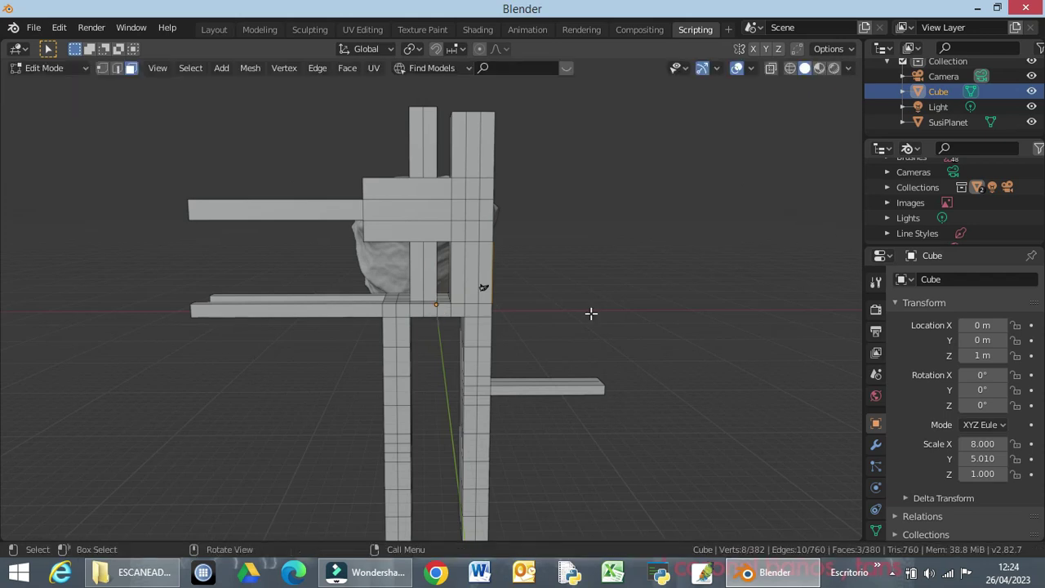
key(KP_1)
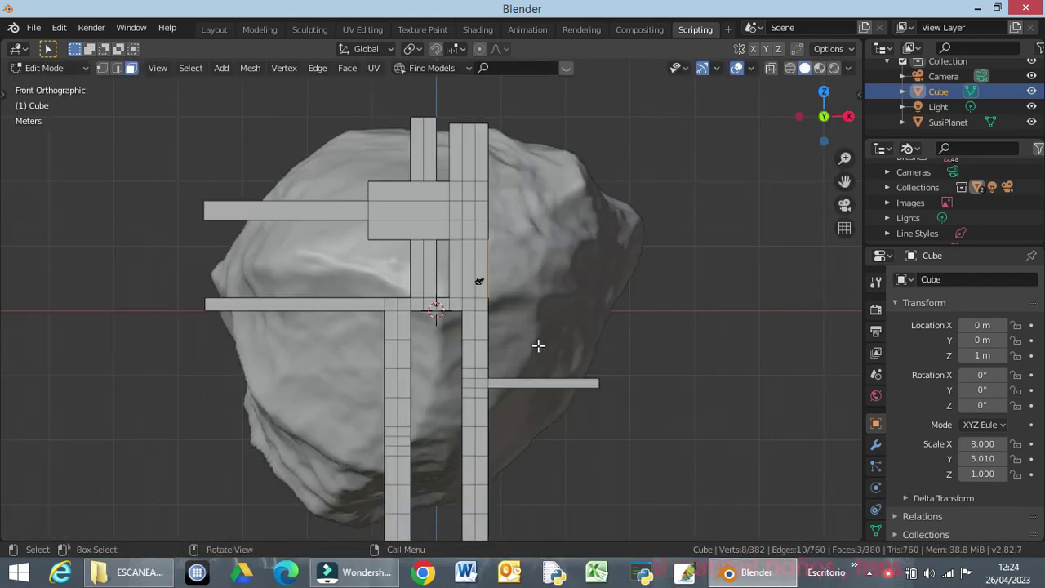
key(g)
key(x)
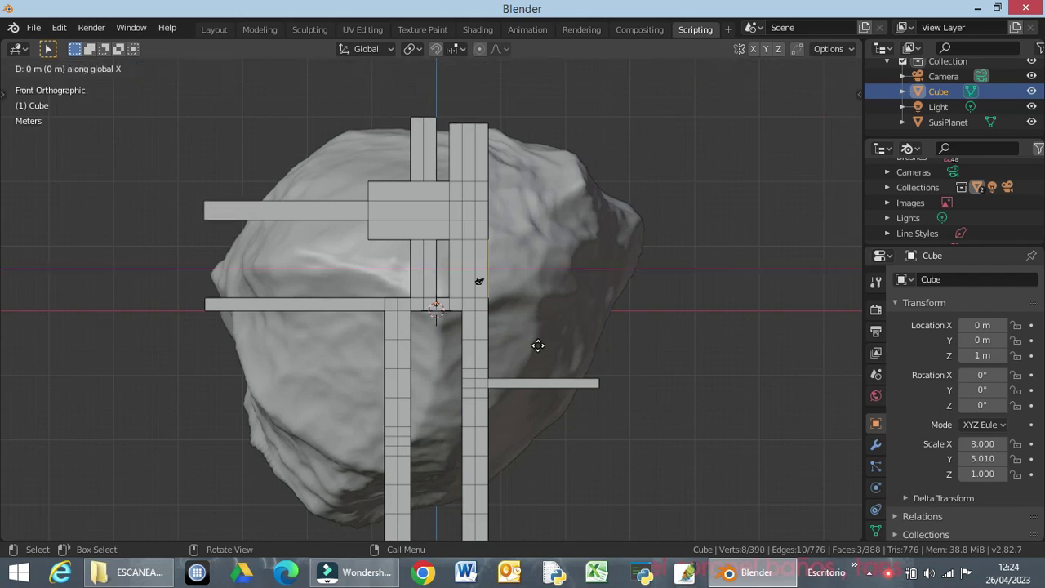
click(624, 340)
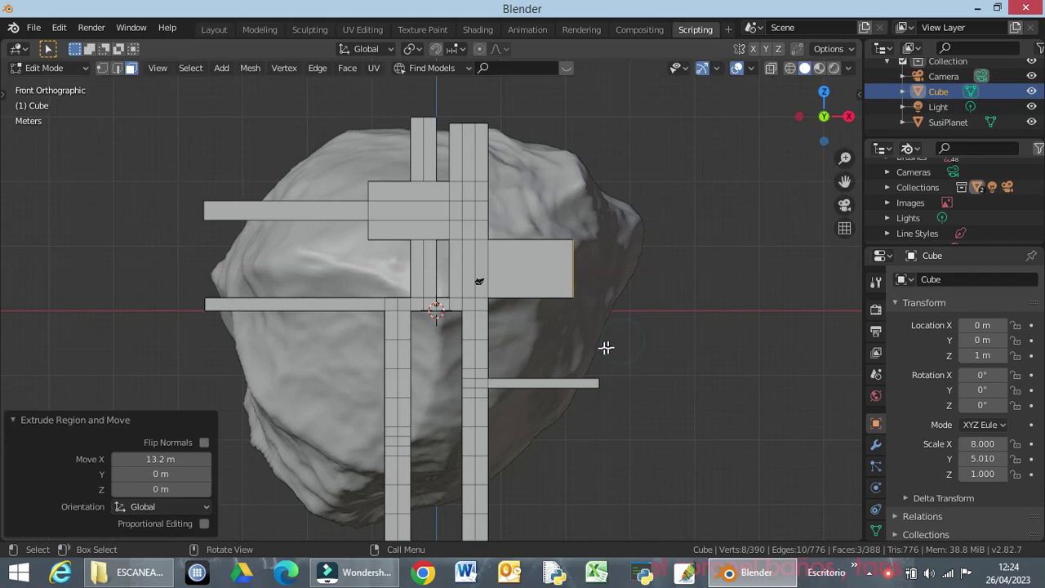
Add two unslid vertical loop cuts across the length of the block on the tower's +X side
middle_drag(625, 332, 634, 304)
click(526, 280)
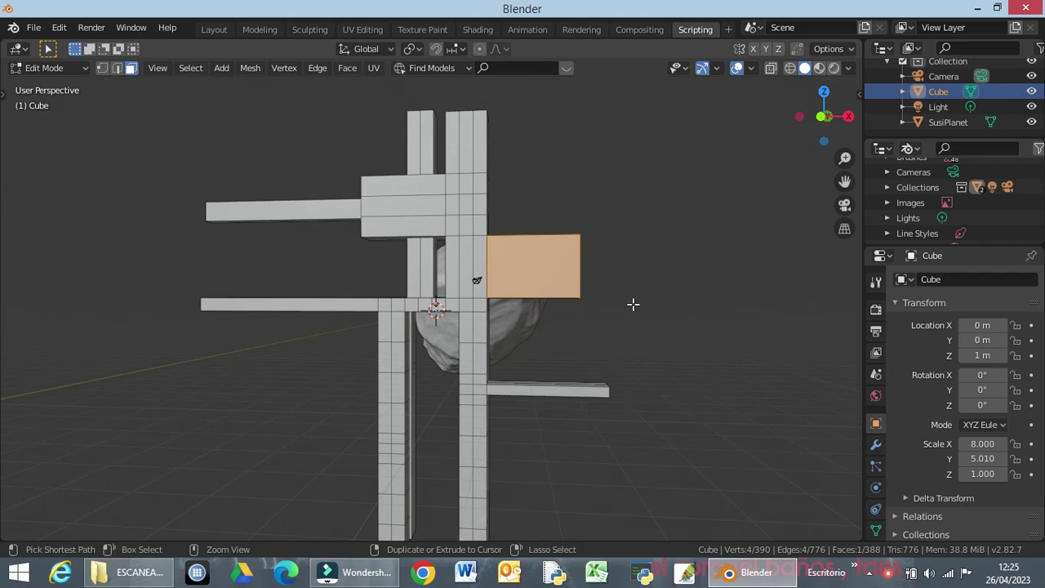
key(ctrl+r)
scroll(555, 278, up, 1)
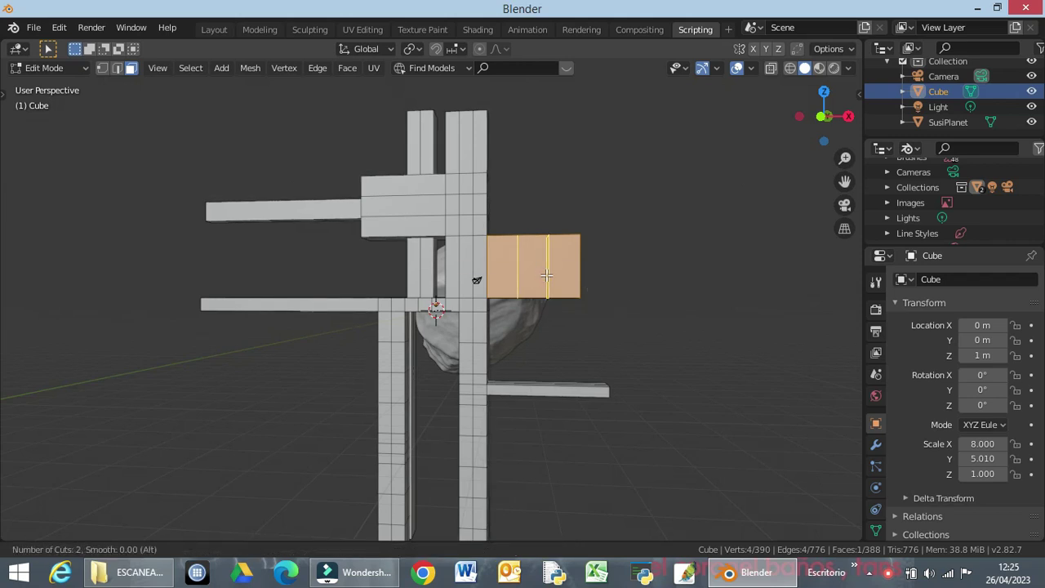
click(542, 275)
right_click(554, 282)
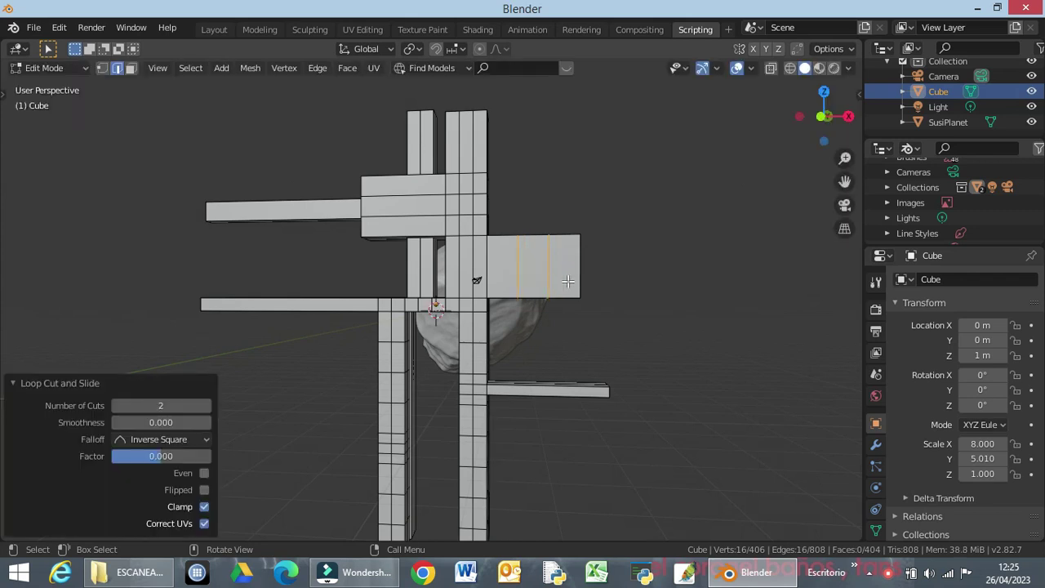
click(563, 280)
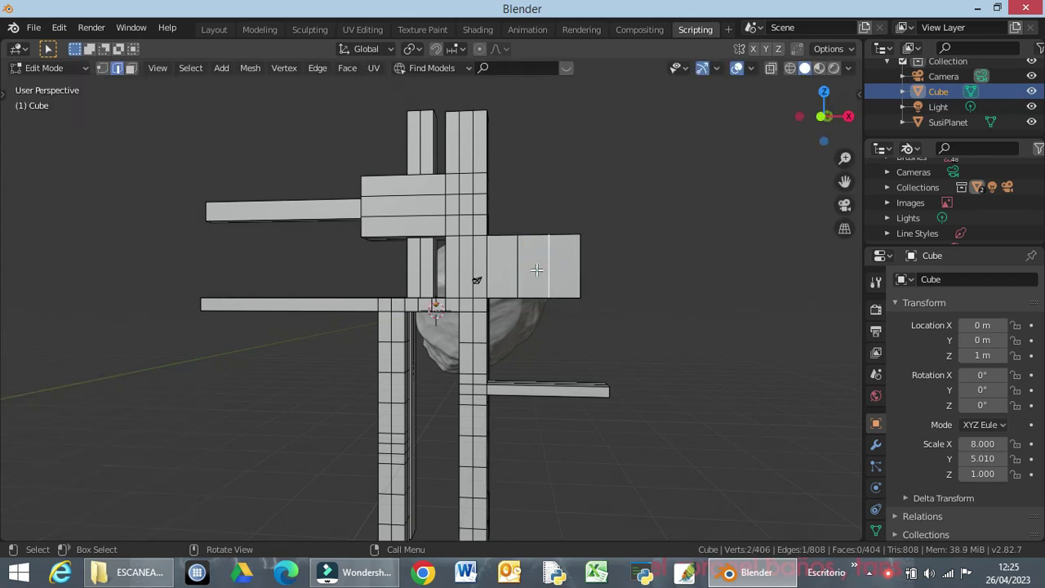
key(3)
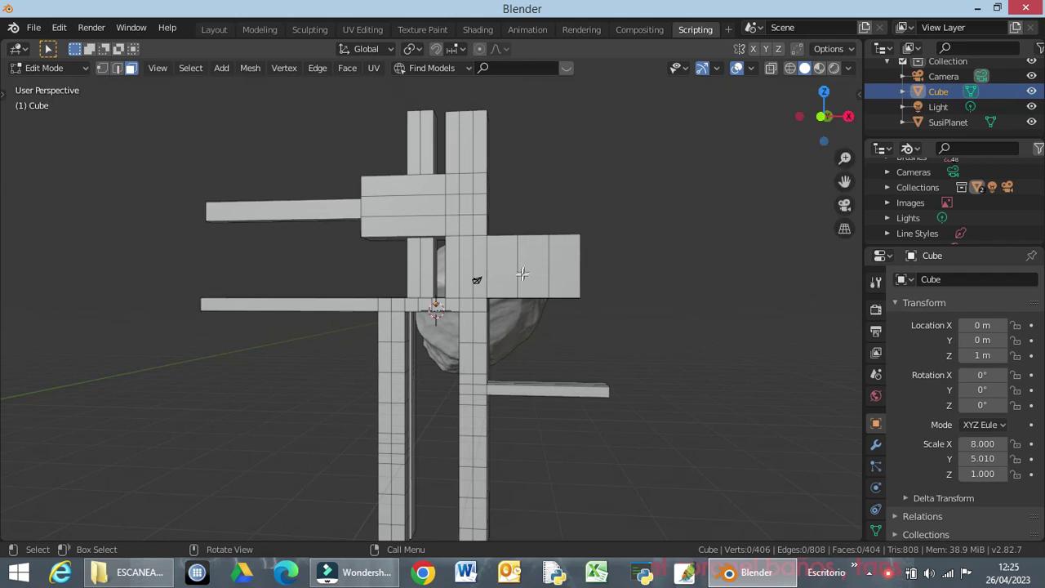
Add two unslid horizontal loop cuts around the tower's +X block, dividing its end face into a three-by-three grid
middle_drag(648, 283, 495, 294)
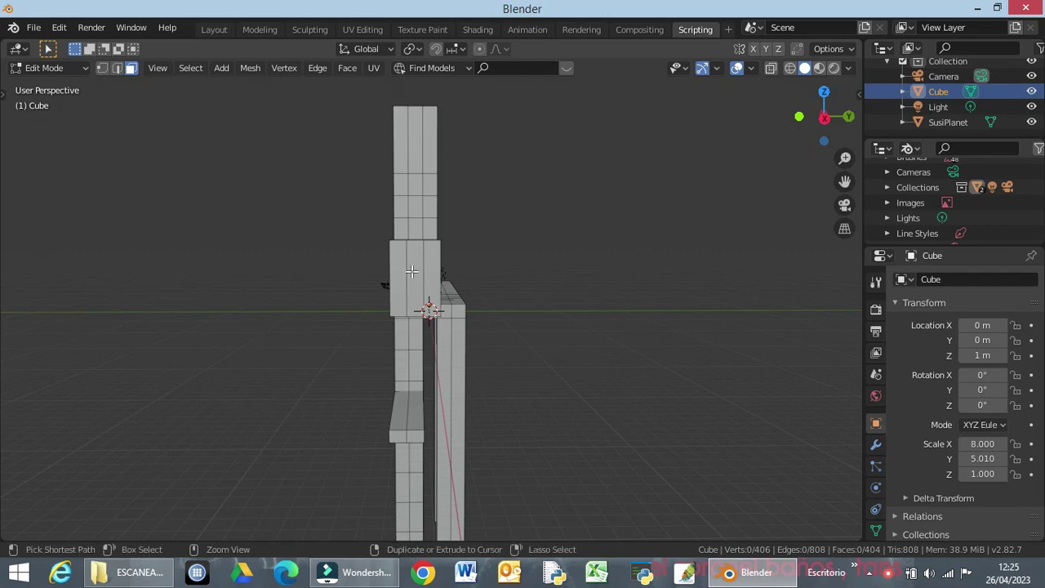
key(ctrl+r)
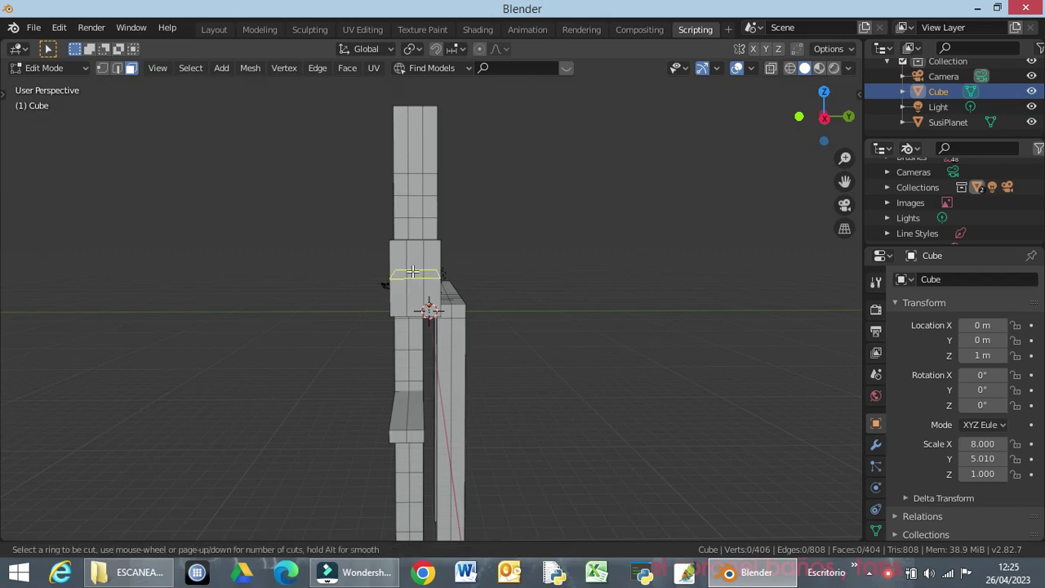
scroll(412, 272, up, 1)
click(413, 274)
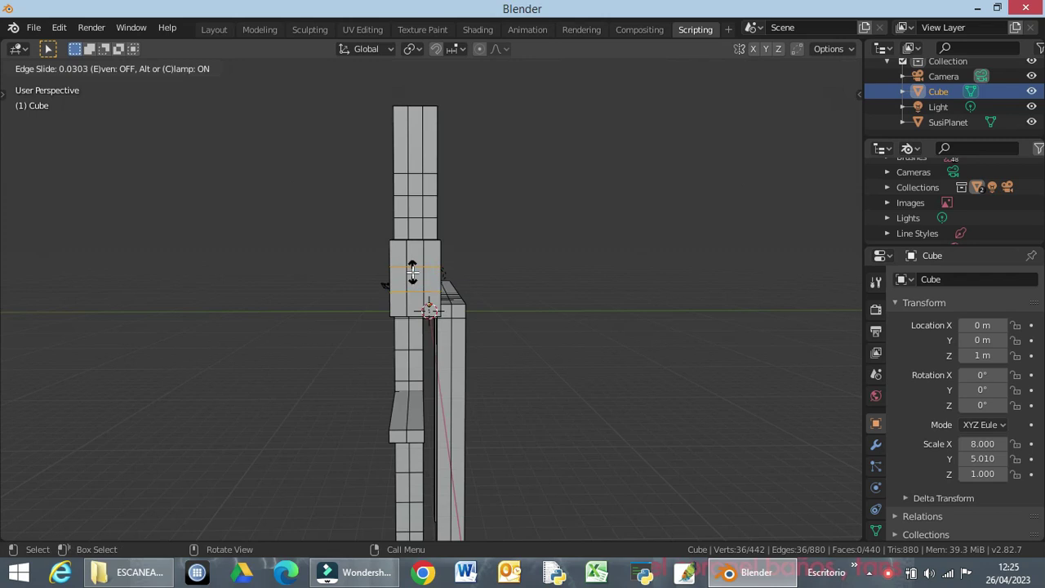
right_click(412, 273)
click(397, 265)
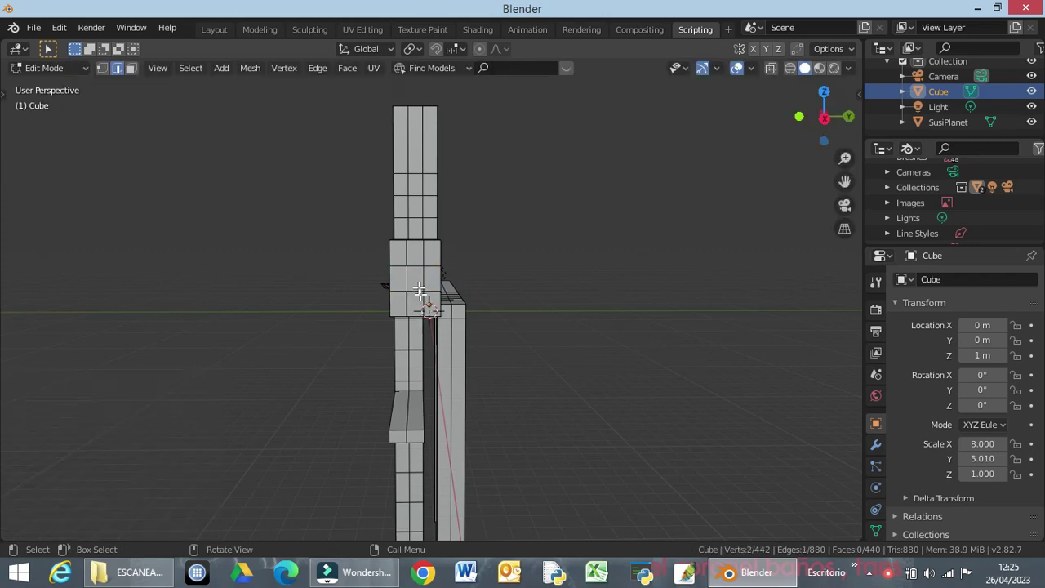
key(3)
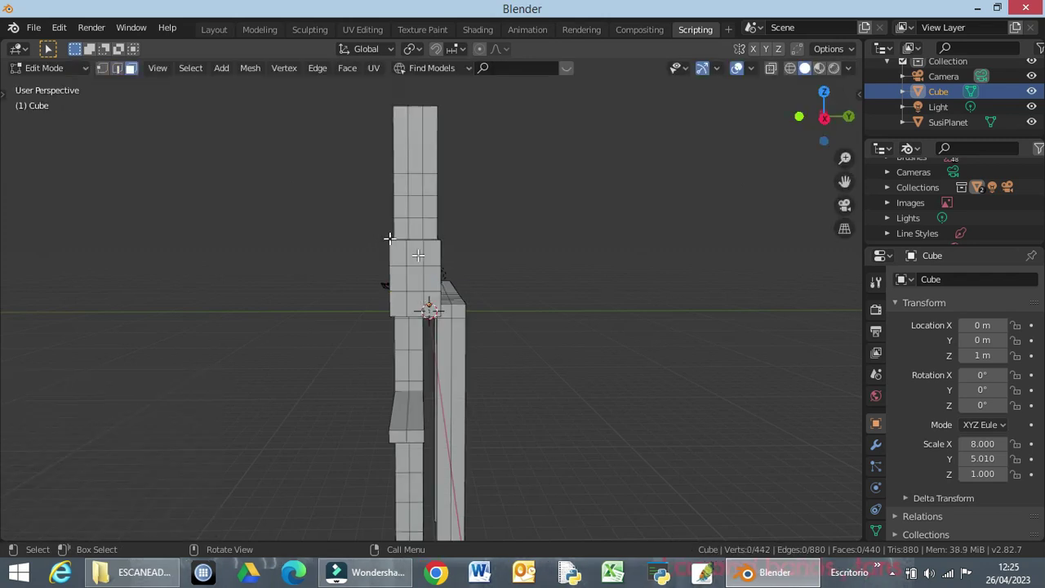
Extrude the centre face of the +X block's end about 23.3 m along X
click(414, 281)
key(KP_5)
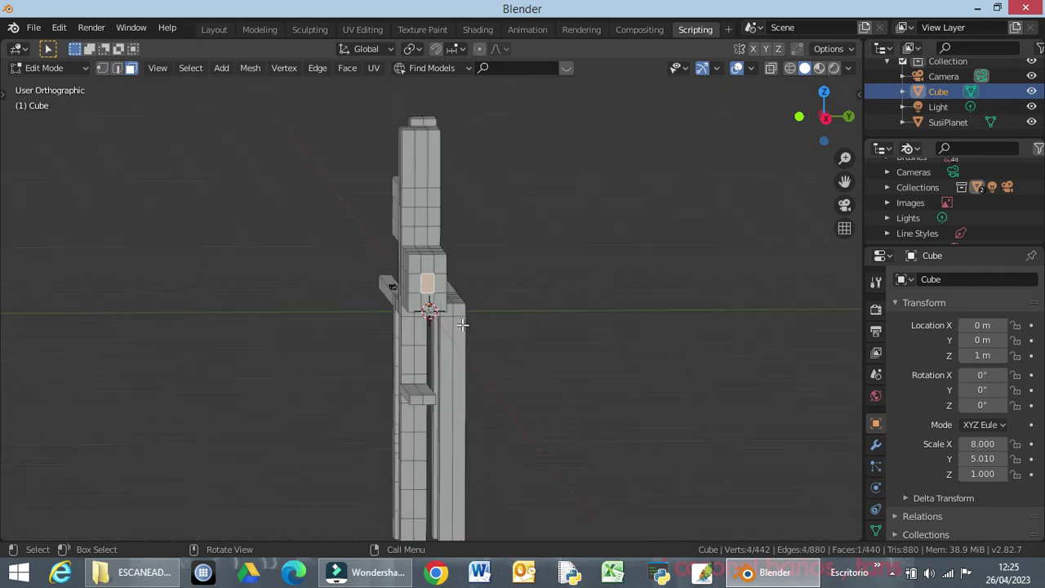
key(KP_1)
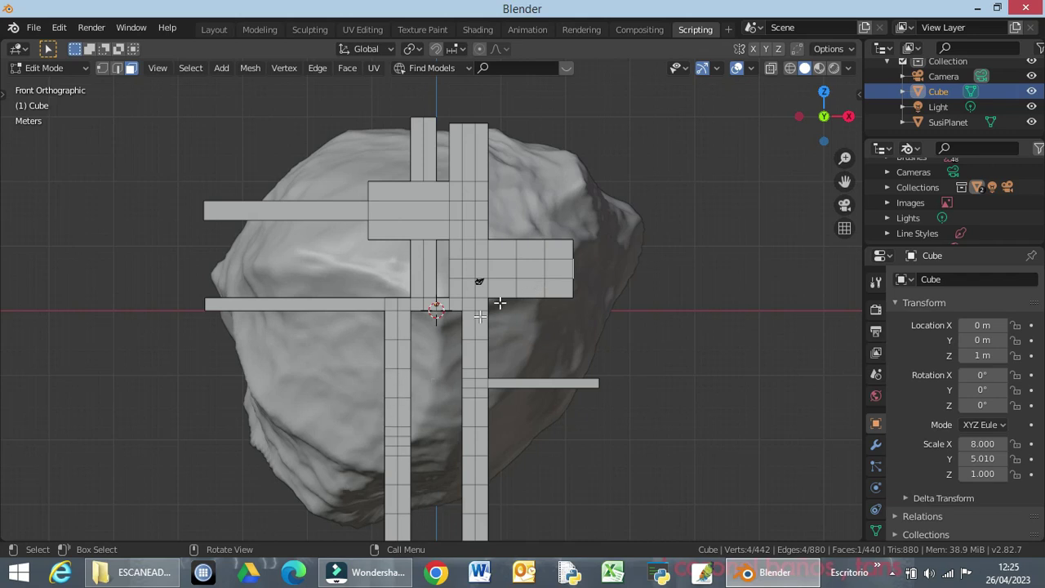
key(e)
key(x)
click(660, 301)
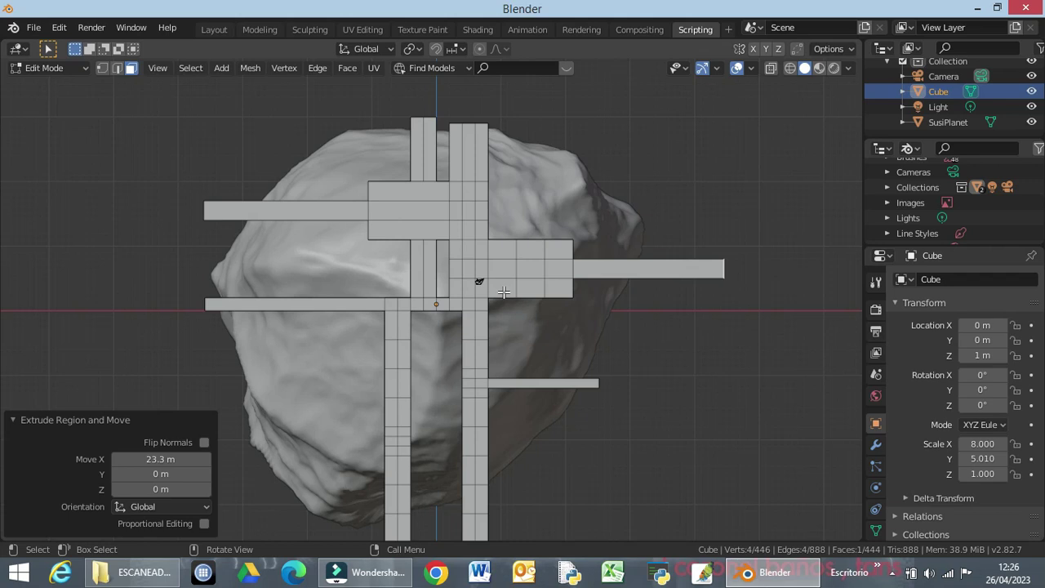
Extrude the third segment's two faces and the fifth segment's two middle strip faces on the front -X leg's outer side about -32.9 m along X
middle_drag(362, 401, 419, 449)
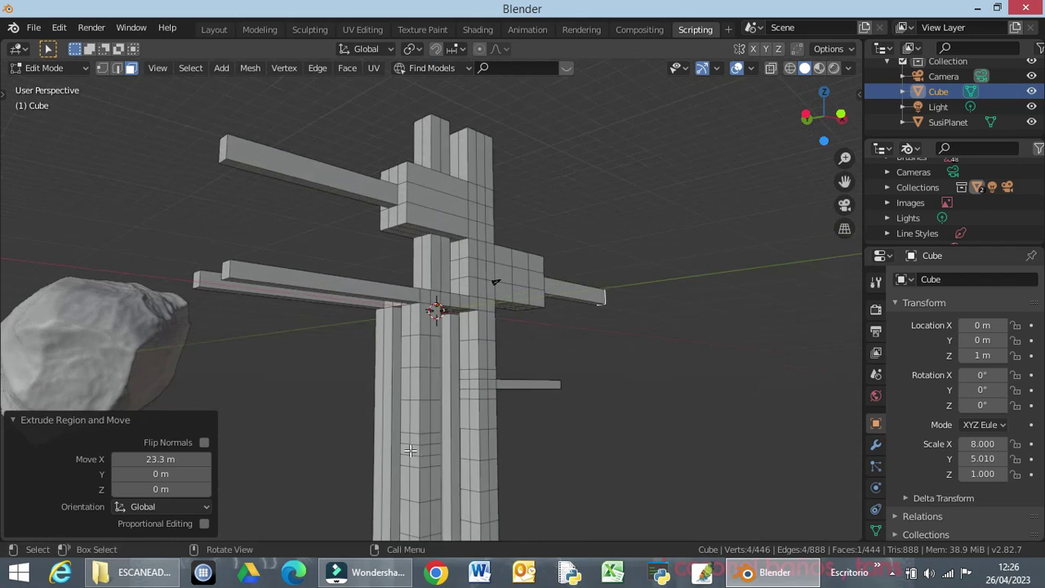
click(414, 460)
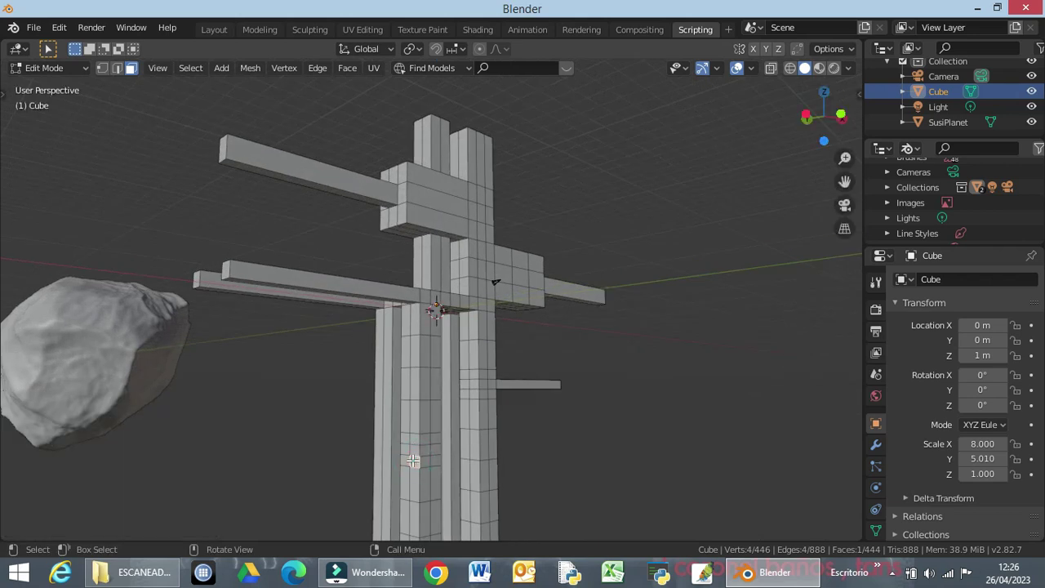
shift+click(404, 448)
shift+click(413, 440)
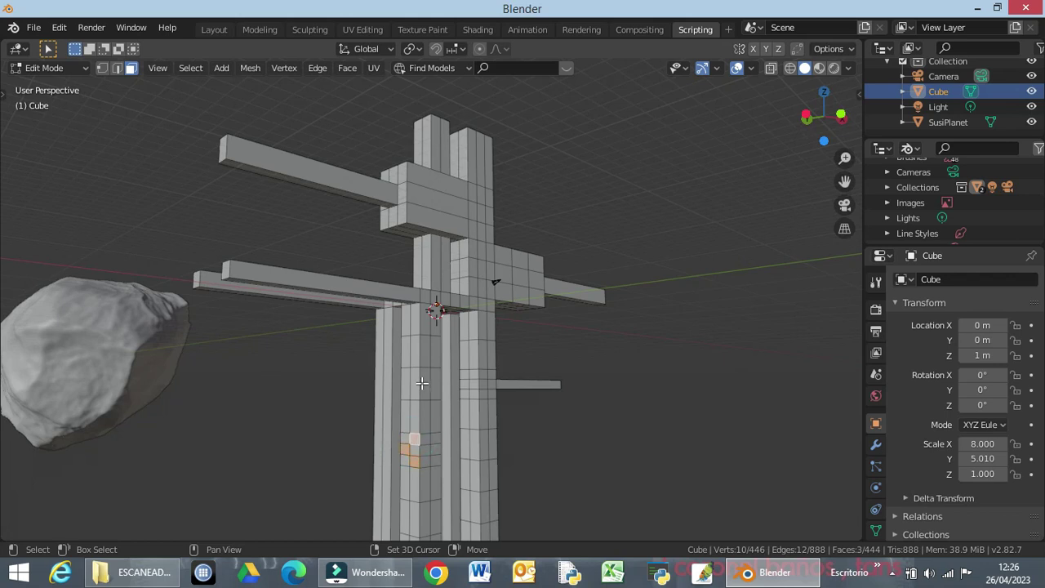
click(404, 451)
shift+click(414, 450)
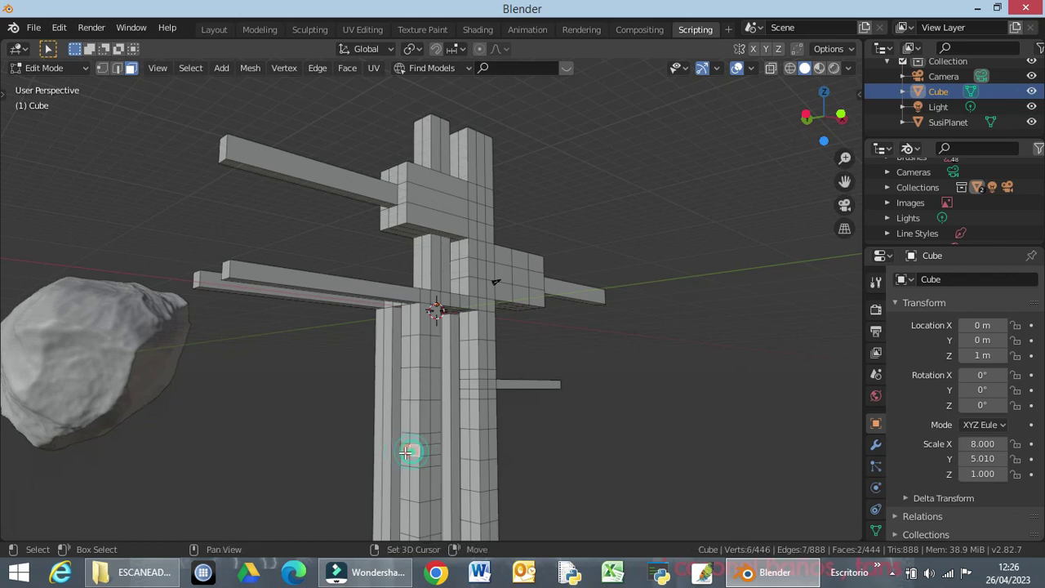
shift+click(409, 390)
shift+click(417, 387)
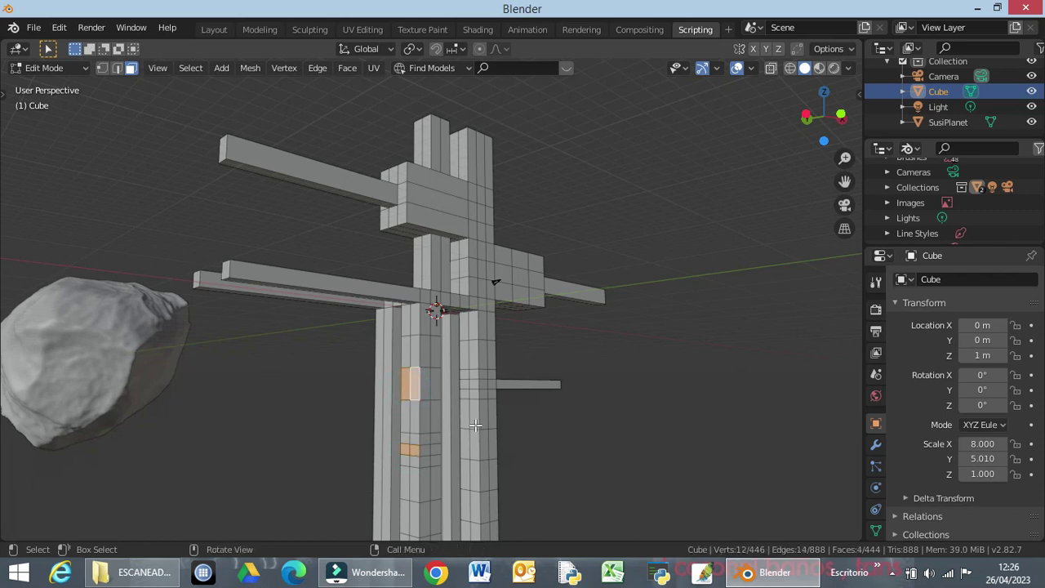
key(KP_1)
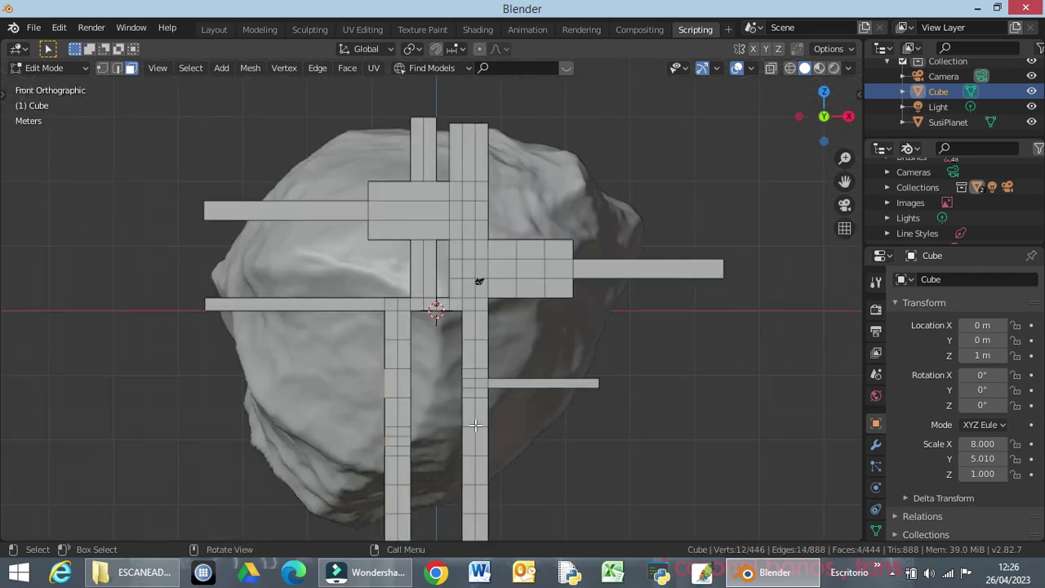
key(e)
key(x)
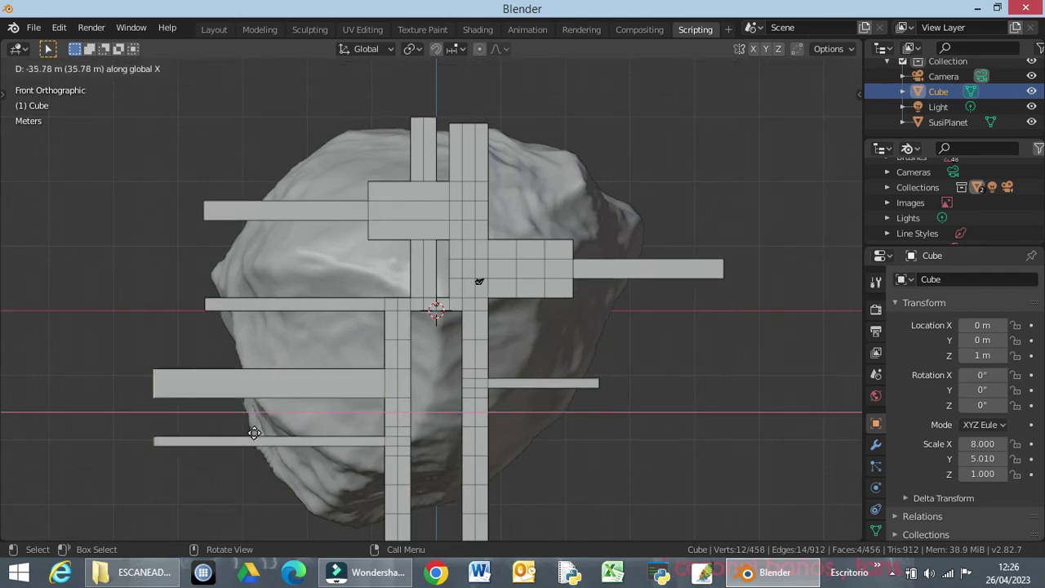
click(257, 426)
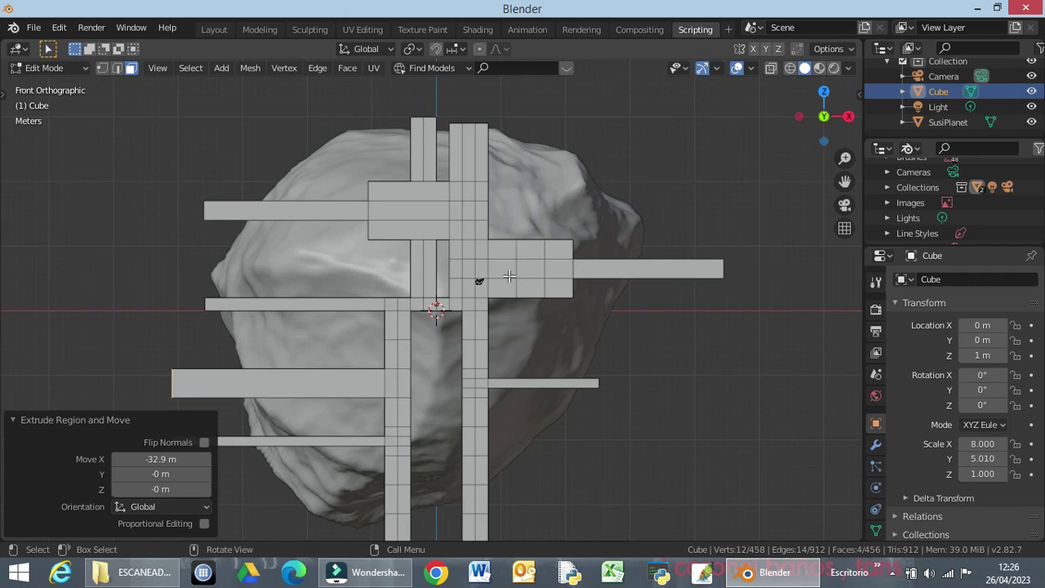
click(653, 341)
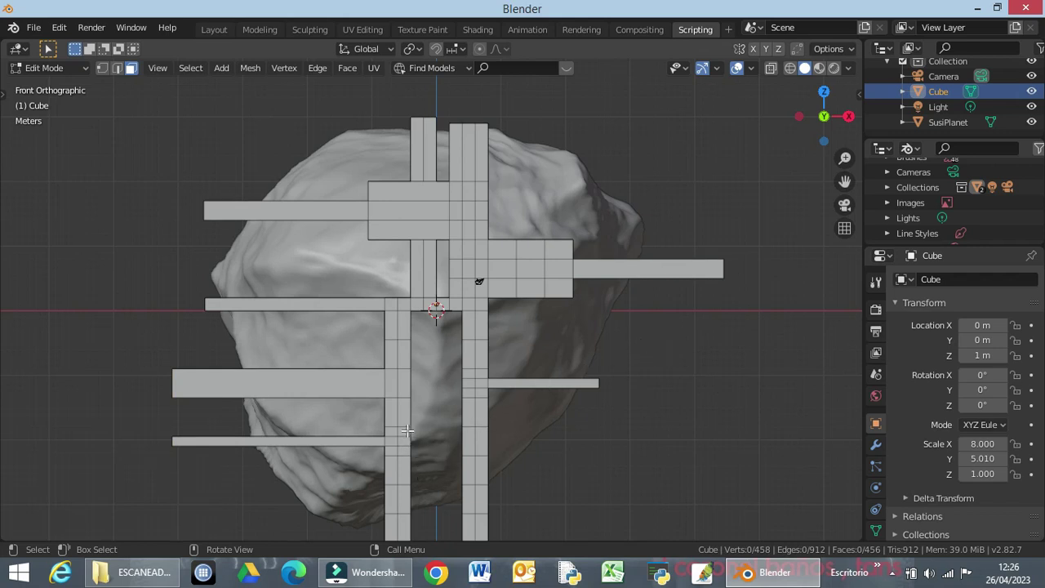
Extrude the two upper strip faces of the fifth segment on the front -X leg's inner side about 33.8 m along X
middle_drag(415, 433, 410, 459)
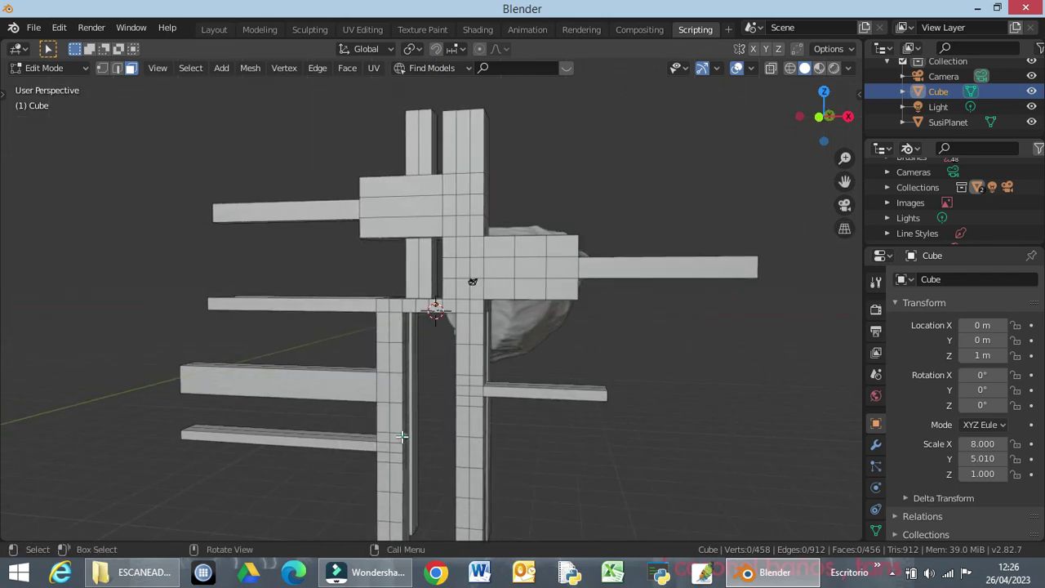
drag(400, 426, 413, 448)
key(KP_1)
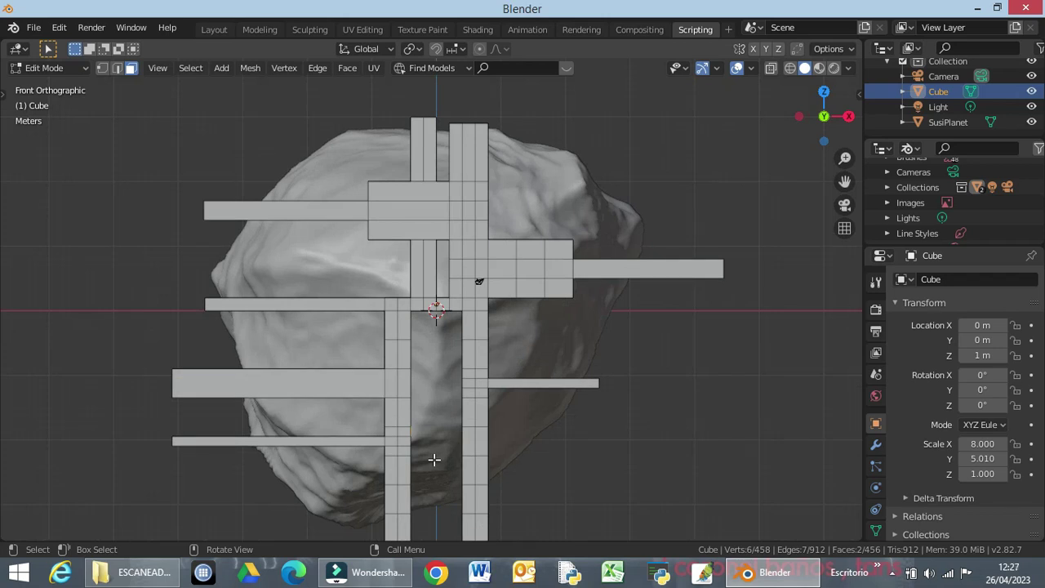
key(e)
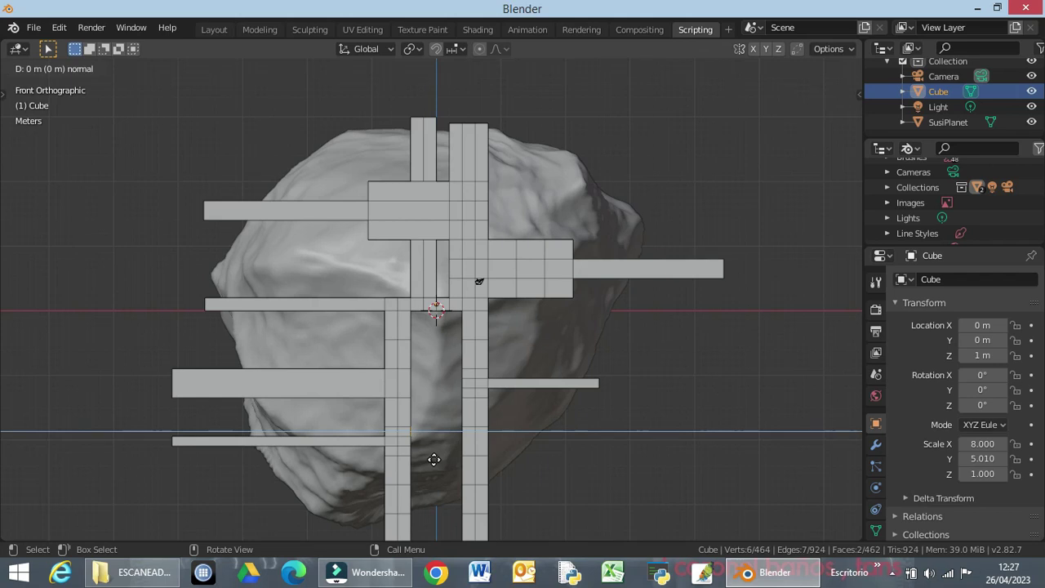
key(x)
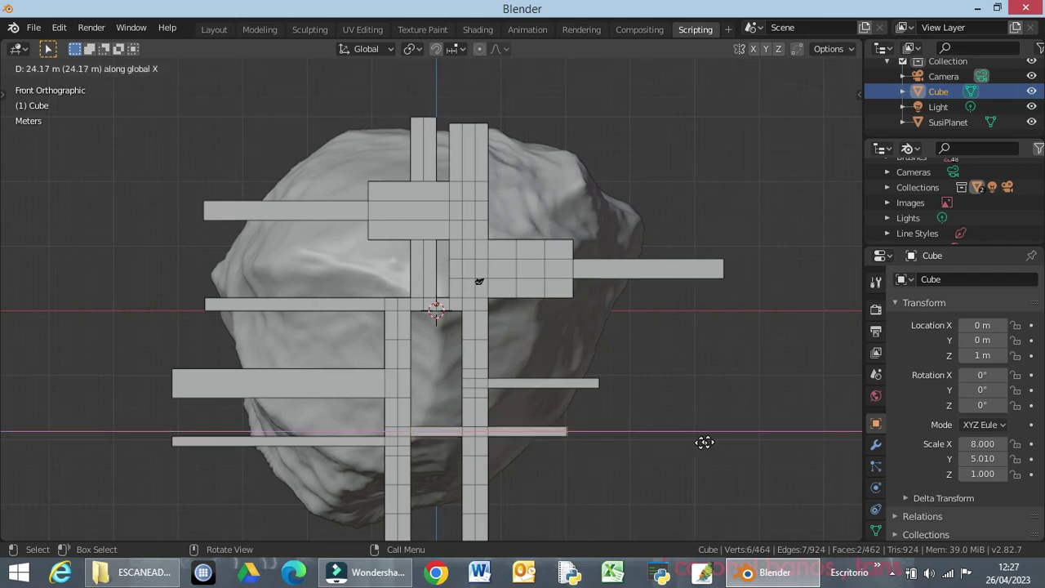
click(648, 445)
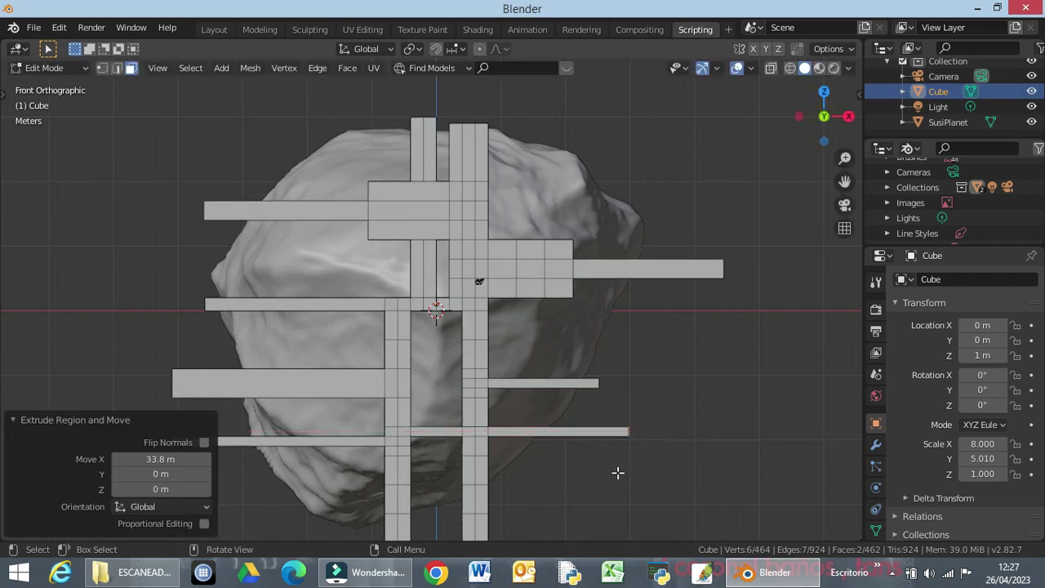
Add two unslid vertical loop cuts within the middle segment of the tower's +X block
mouse_move(555, 296)
middle_down()
mouse_move(513, 350)
mouse_move(487, 356)
mouse_move(558, 295)
middle_up()
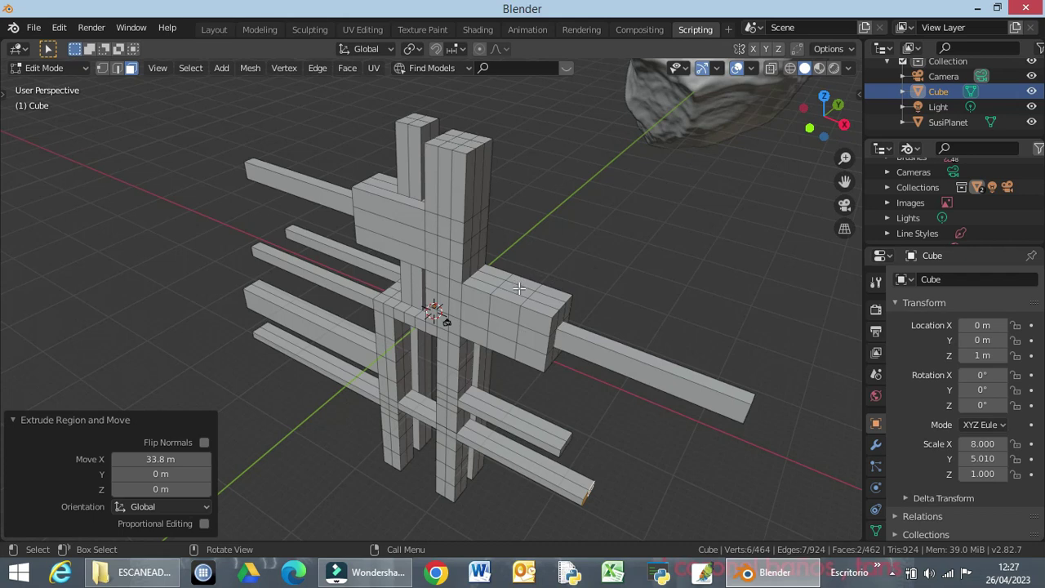
click(516, 289)
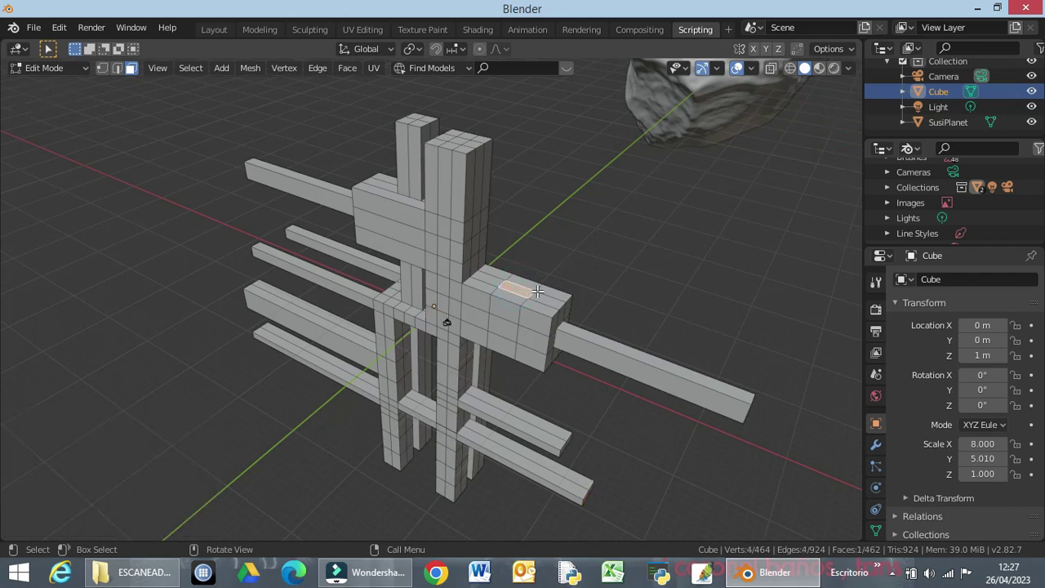
key(ctrl)
key(ctrl+r)
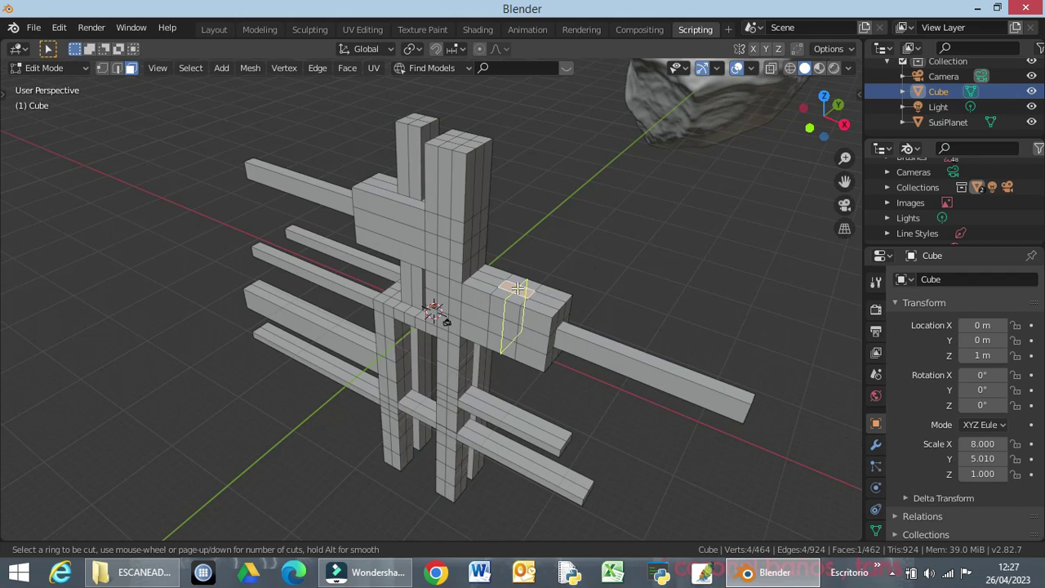
scroll(518, 288, up, 1)
click(518, 287)
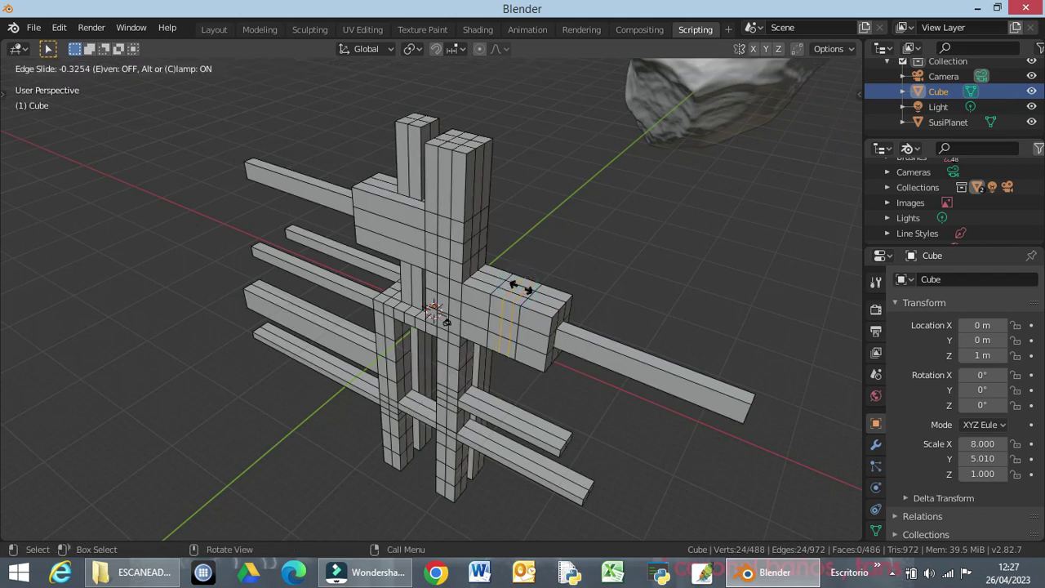
click(521, 287)
click(528, 294)
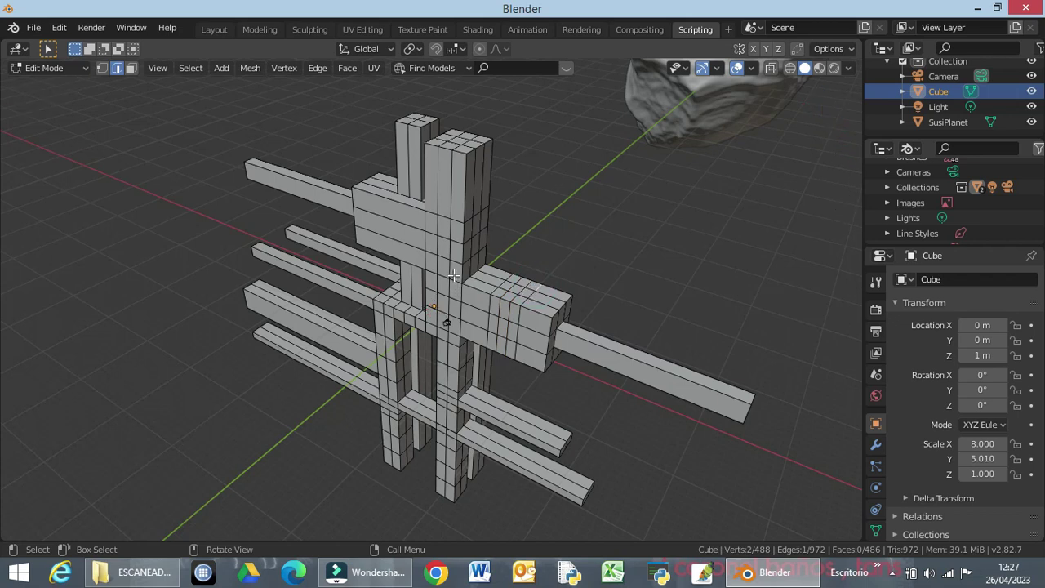
key(3)
Extrude the four corner faces of the middle segment's 3×3 grid on top of the +X block 19.3 m up along Z
click(533, 285)
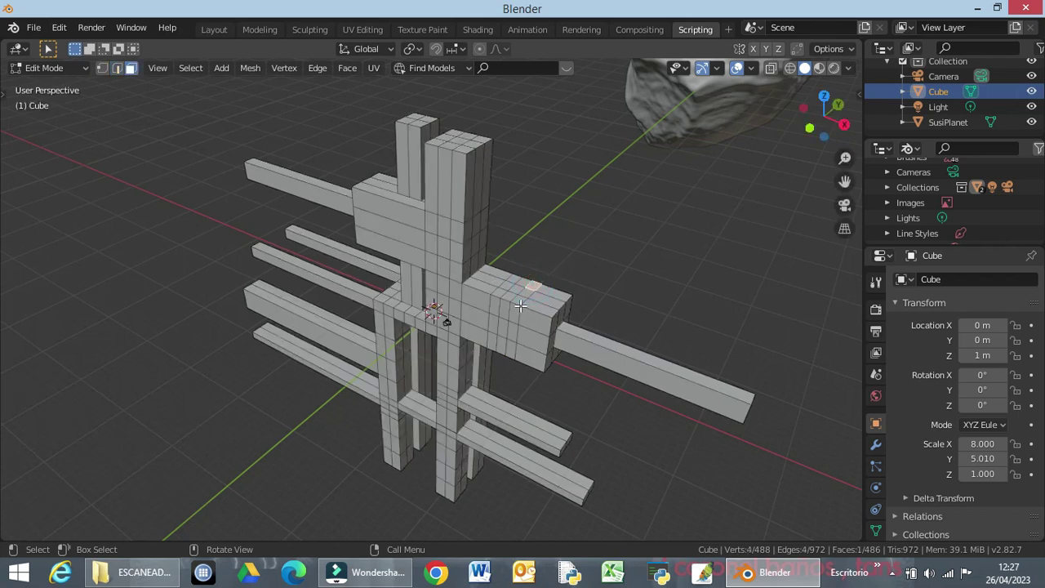
shift+click(518, 302)
shift+click(499, 291)
shift+click(512, 279)
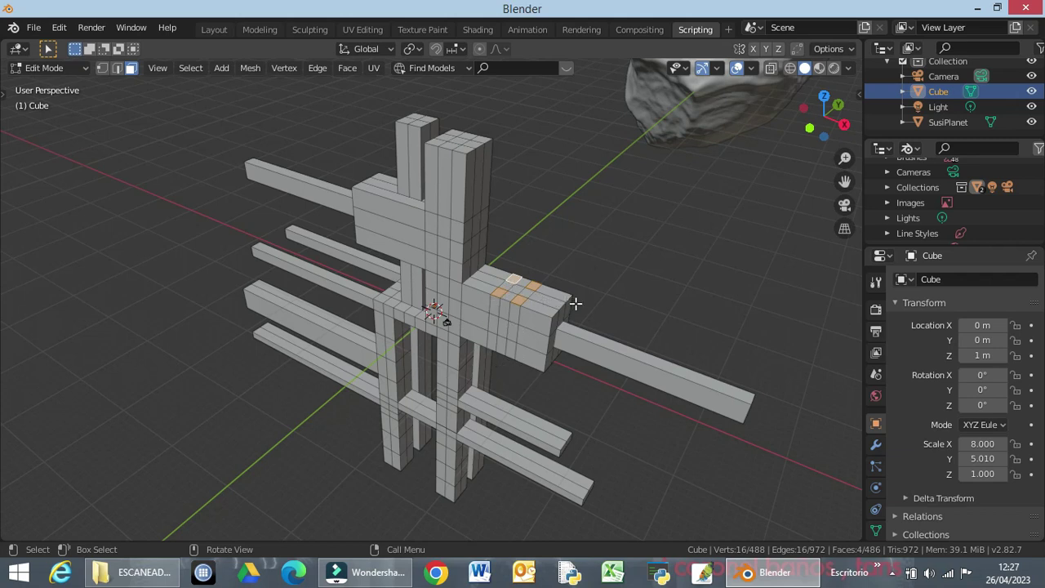
key(KP_1)
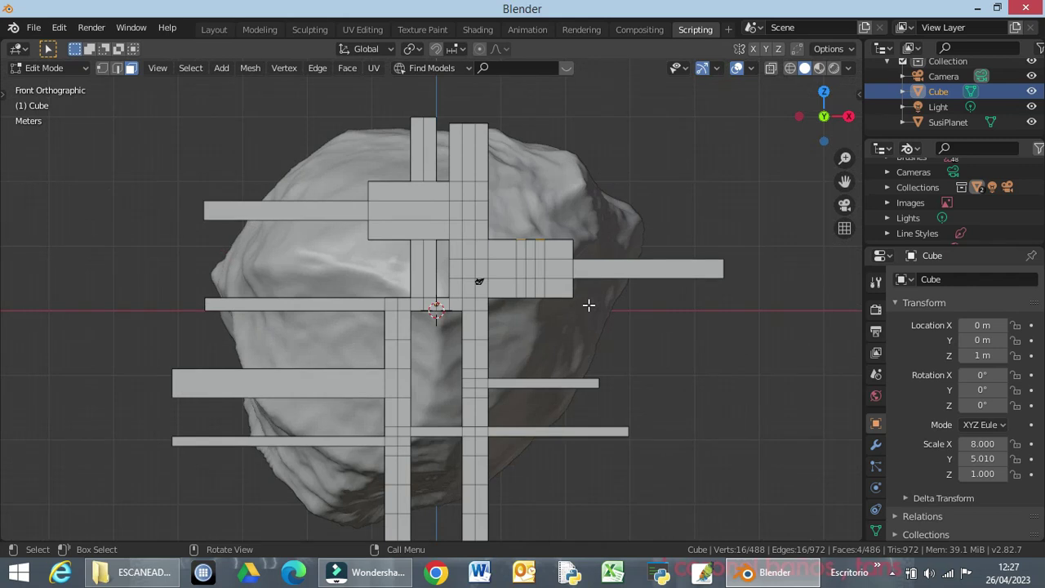
key(e)
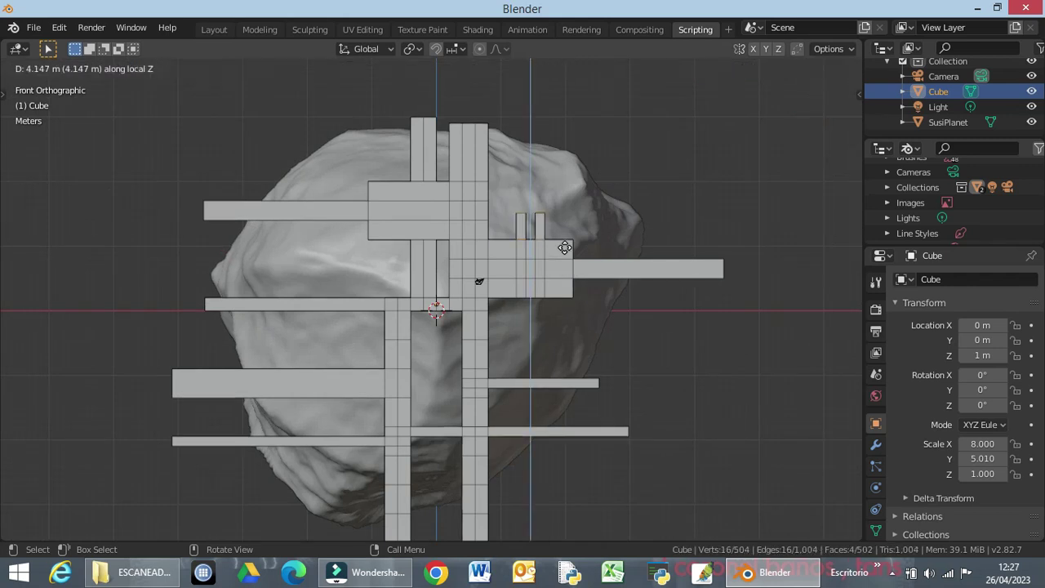
click(558, 175)
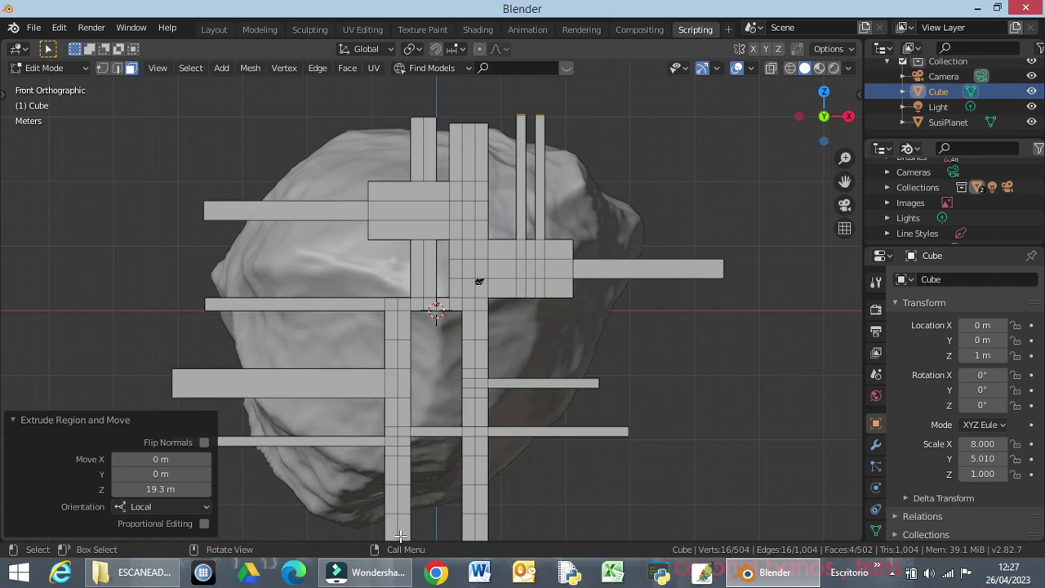
Rename the Cube object to GaleriaX
double_click(942, 93)
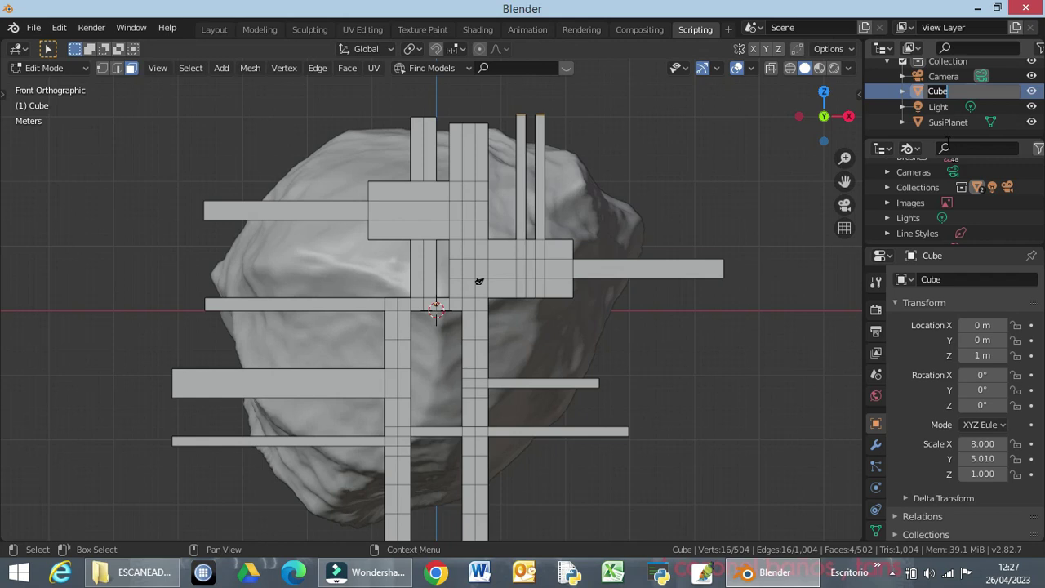
text(Ga)
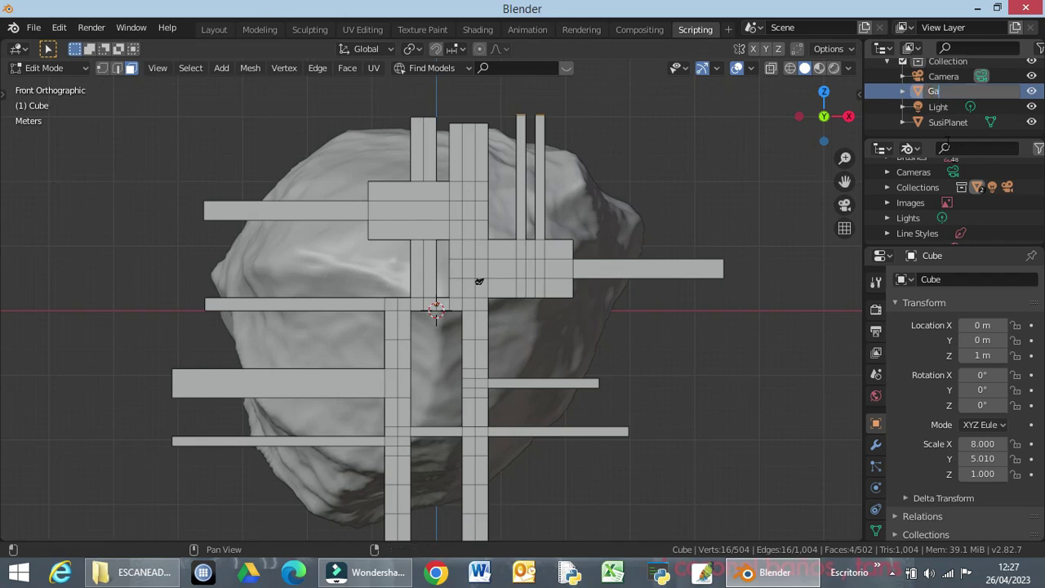
text(ler)
text(ias)
text(X)
key(Return)
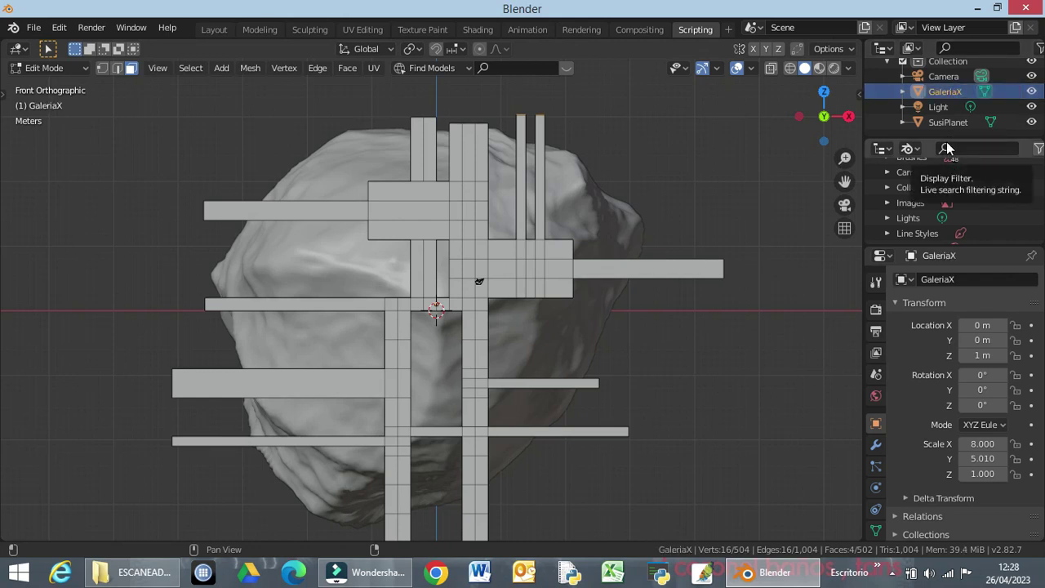
Leave Edit Mode and duplicate the whole GaleriaX object by copying and pasting it in the scene hierarchy
right_click(956, 97)
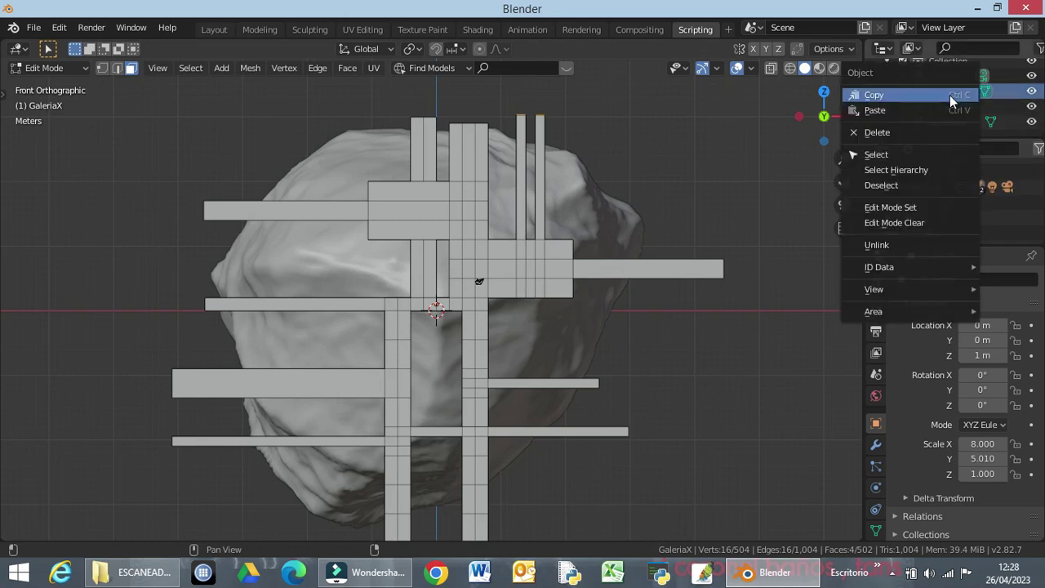
click(886, 98)
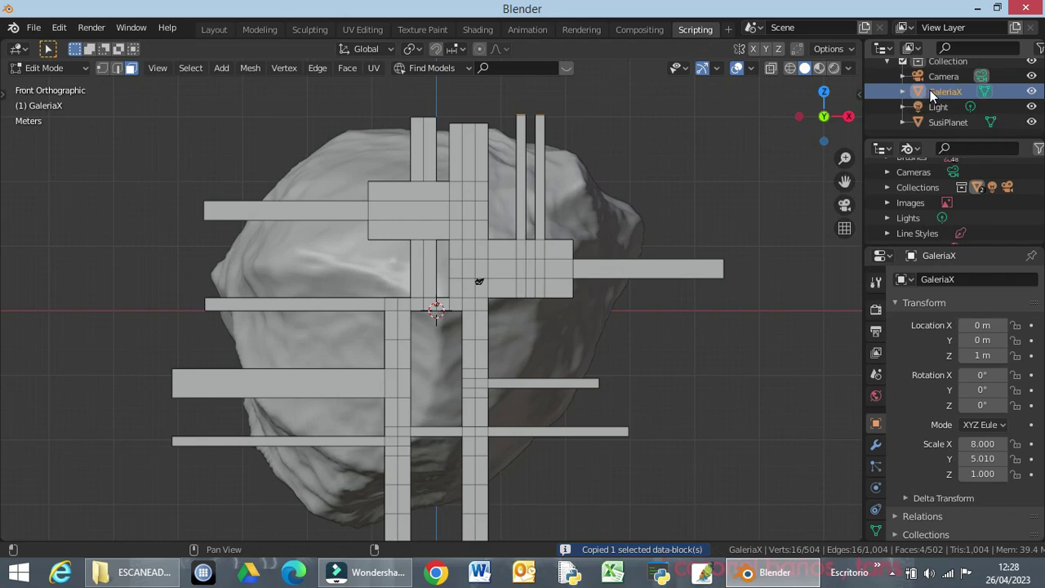
key(Tab)
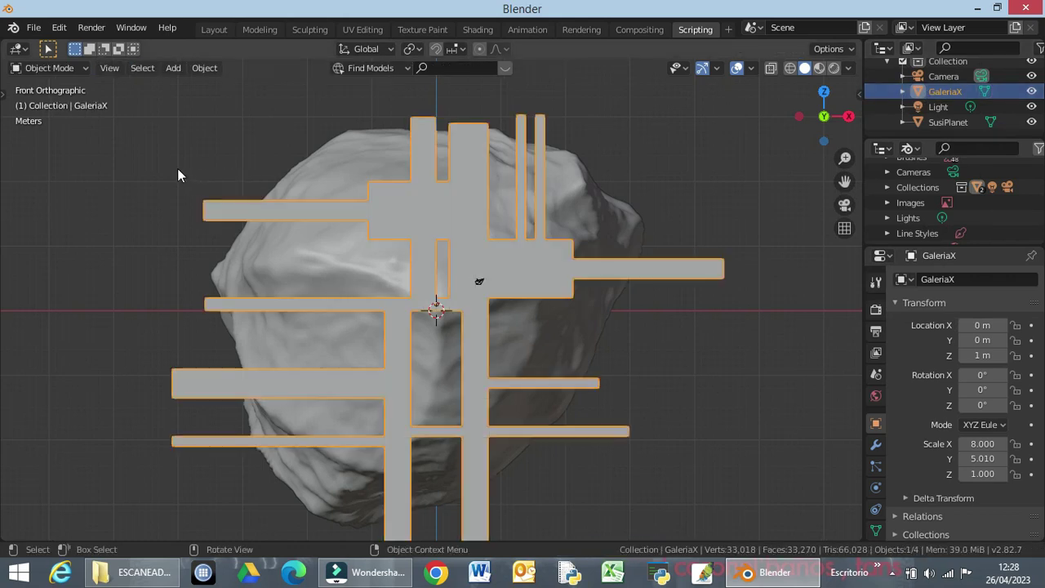
right_click(941, 94)
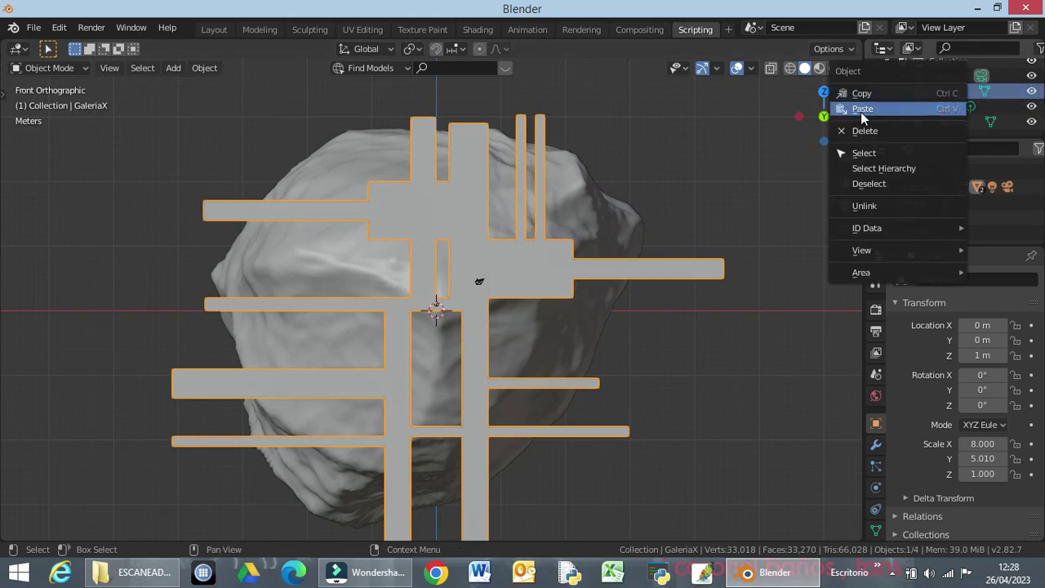
click(880, 93)
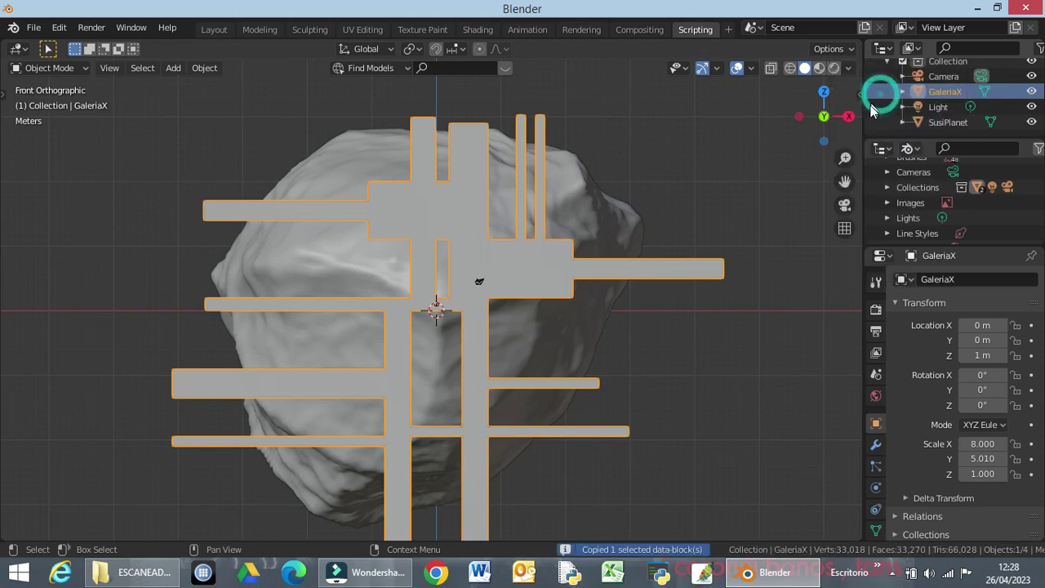
right_click(937, 90)
click(890, 111)
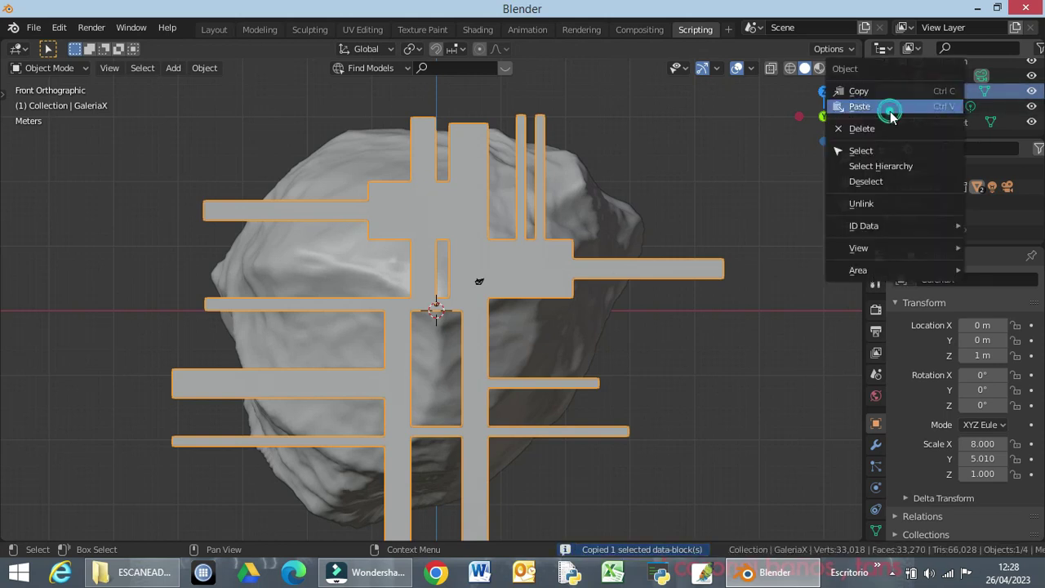
Rename the pasted copy of GaleriaX to Galeriy
double_click(963, 106)
key(Return)
click(982, 102)
click(982, 102)
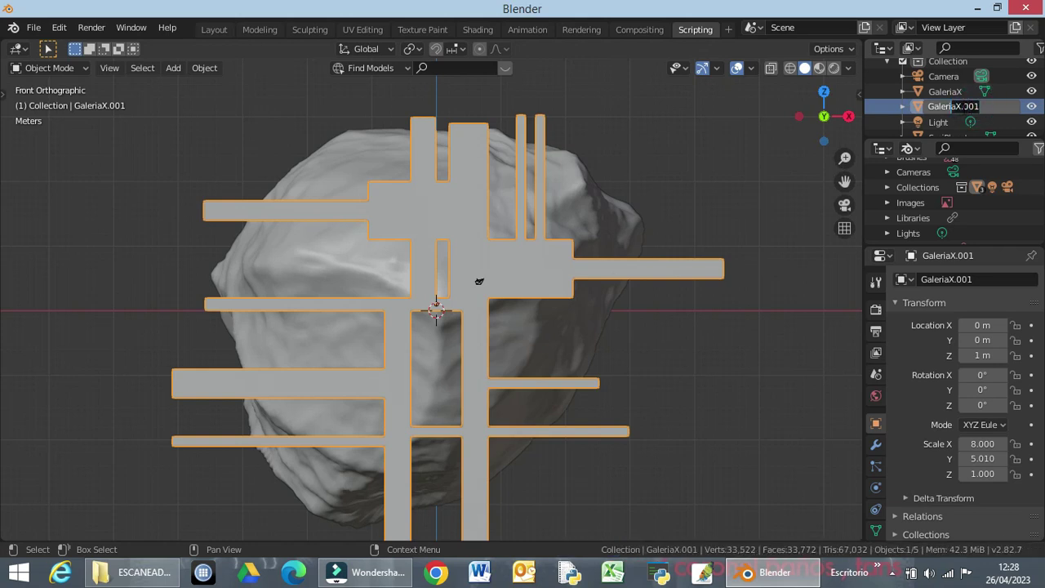
text(y)
key(Return)
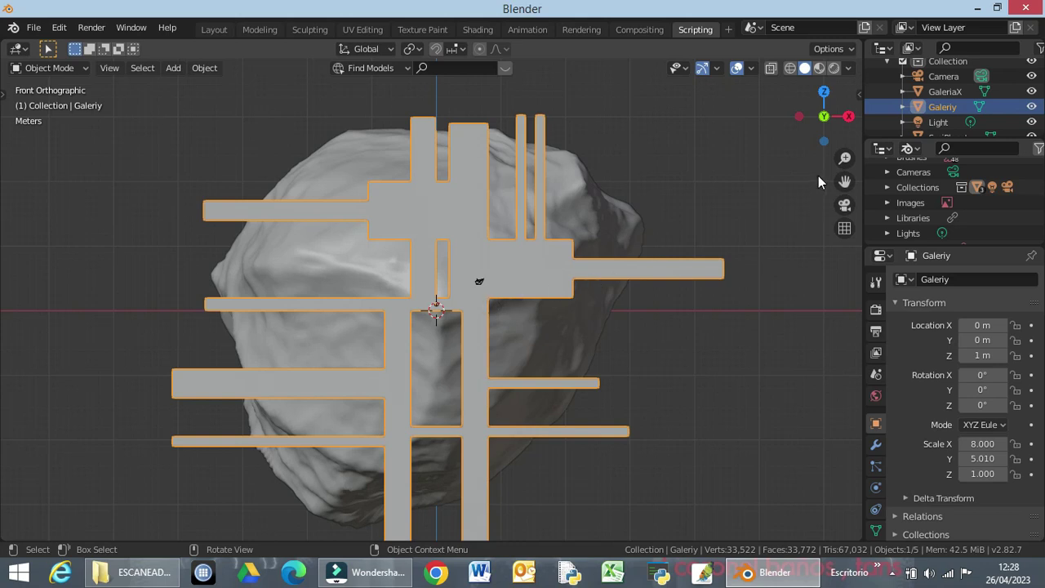
Rotate Galeriy 90° about the global Z axis
key(r)
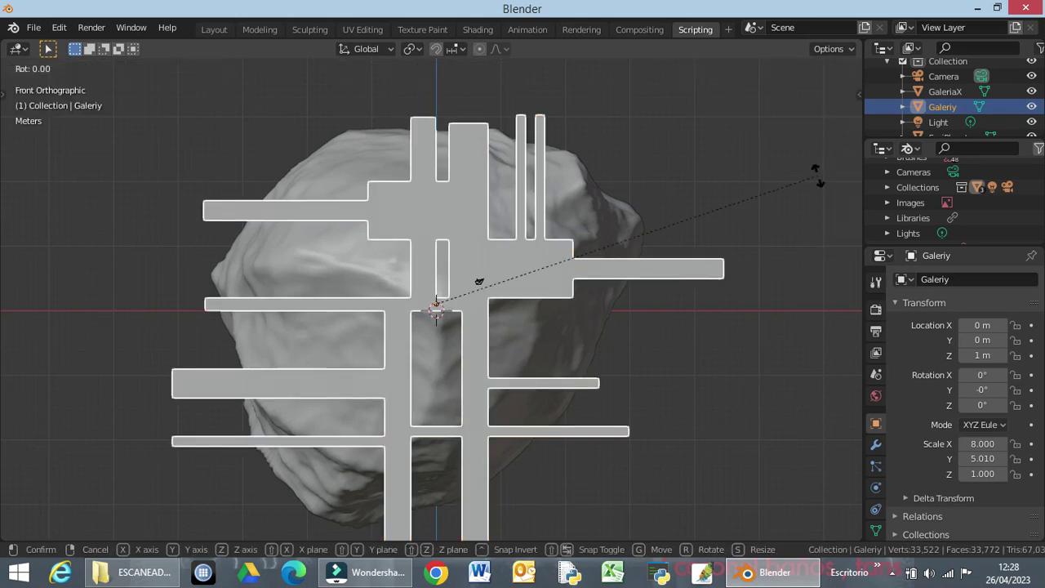
text(z90)
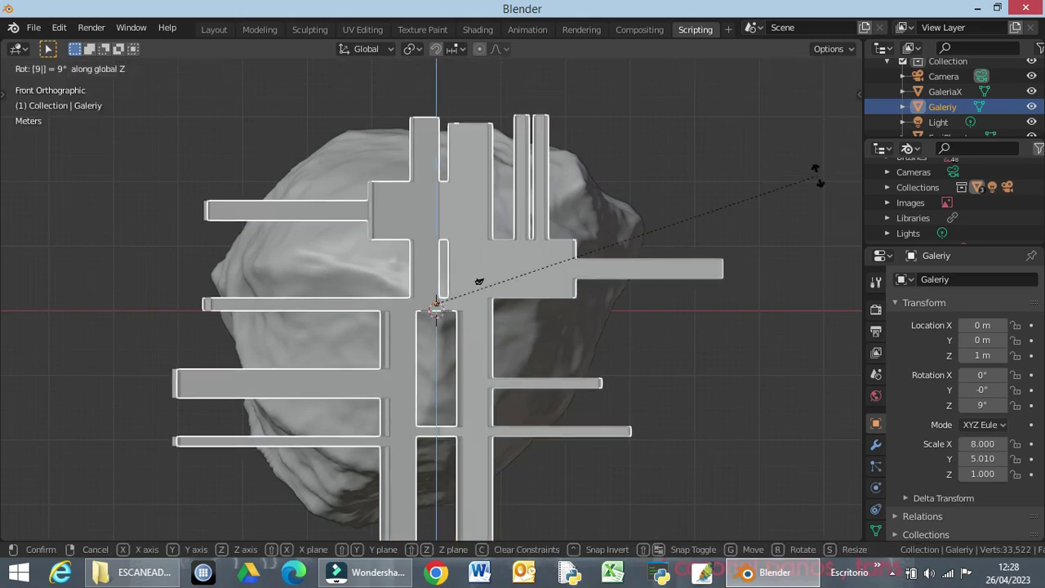
key(Return)
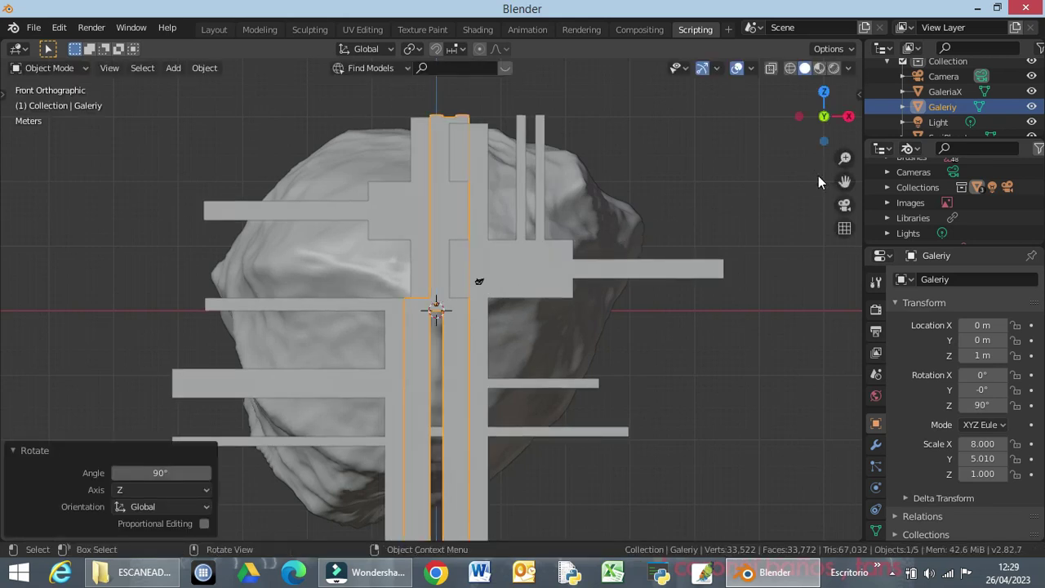
Move Galeriy about -18.5 m along the global X axis
key(g)
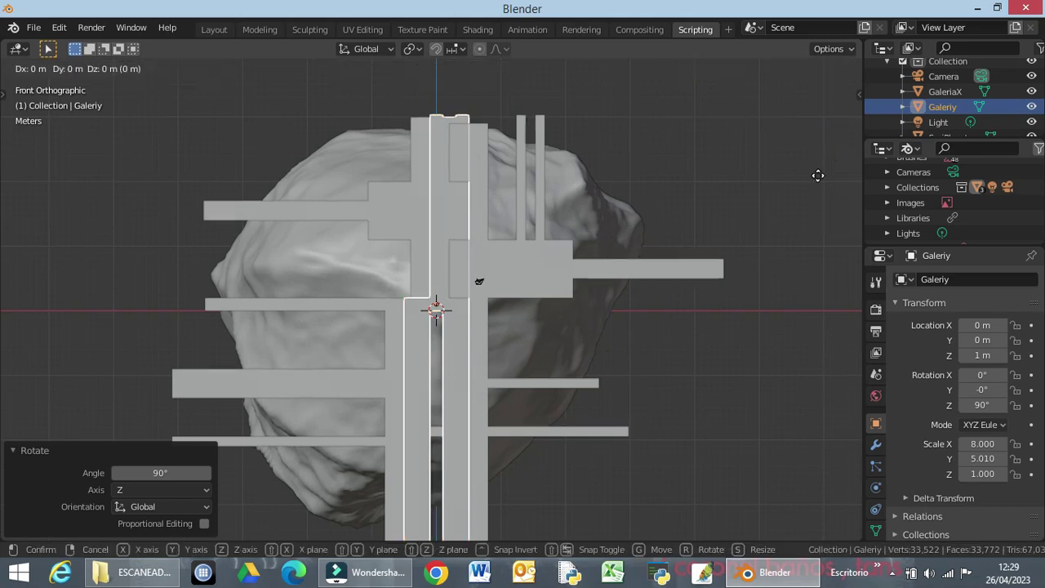
key(x)
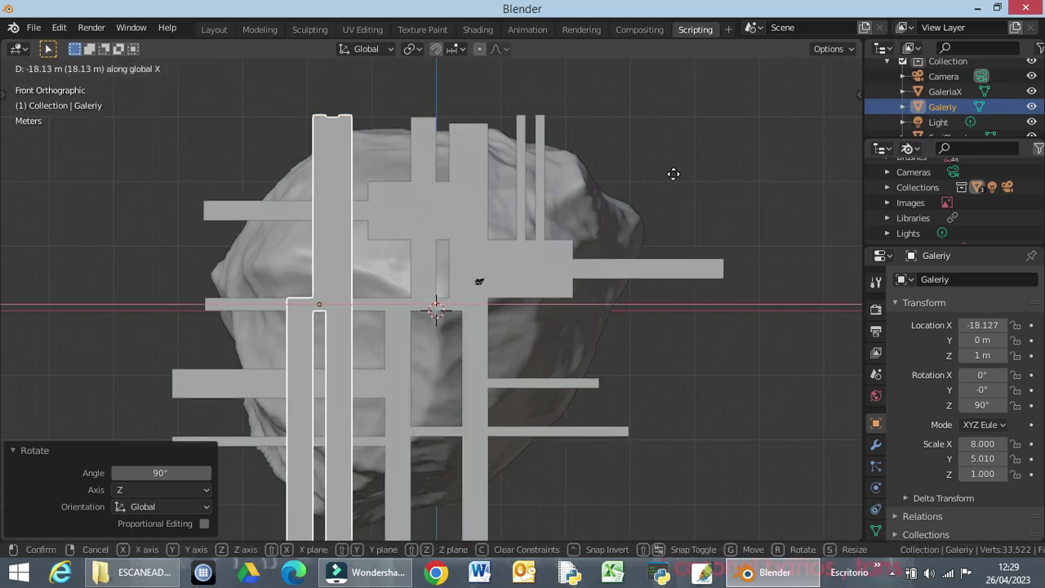
click(695, 173)
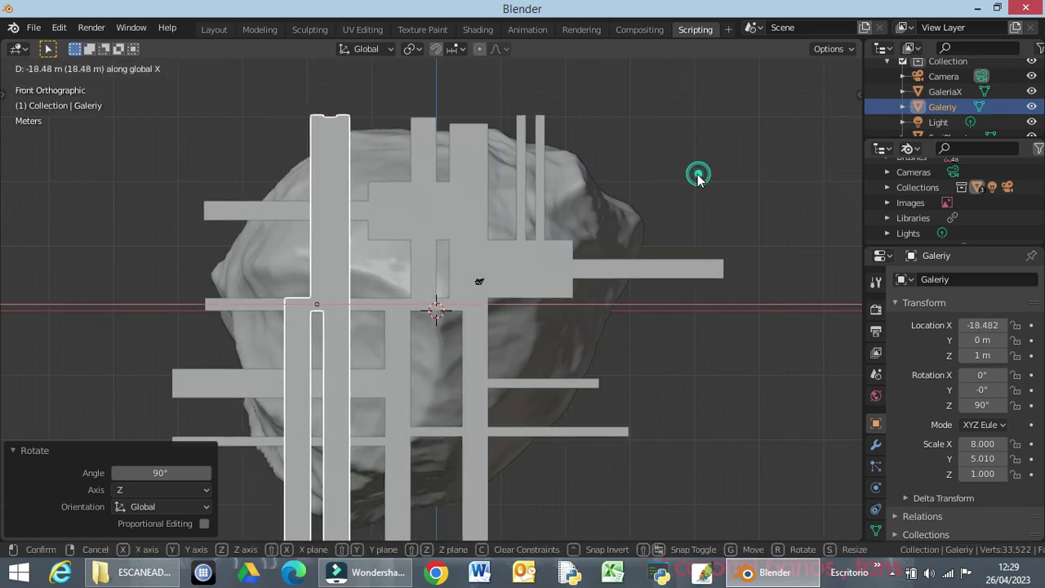
mouse_move(725, 323)
middle_down()
mouse_move(713, 345)
mouse_move(611, 372)
mouse_move(531, 361)
mouse_move(527, 320)
mouse_move(550, 378)
mouse_move(688, 373)
mouse_move(750, 333)
mouse_move(681, 359)
mouse_move(690, 340)
mouse_move(660, 371)
mouse_move(732, 334)
middle_up()
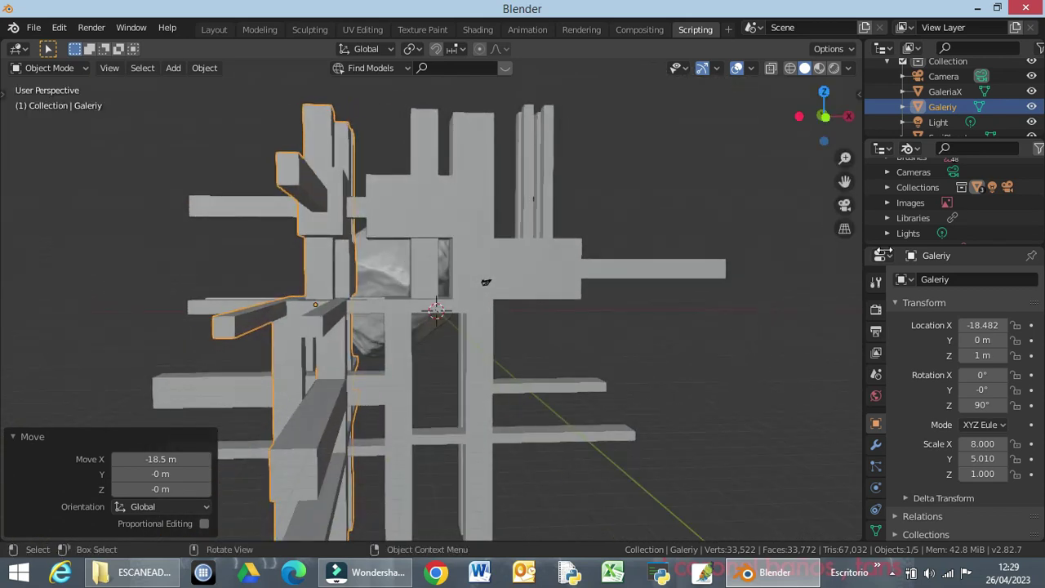
Duplicate Galeriy by copying and pasting it in the scene hierarchy
right_click(948, 106)
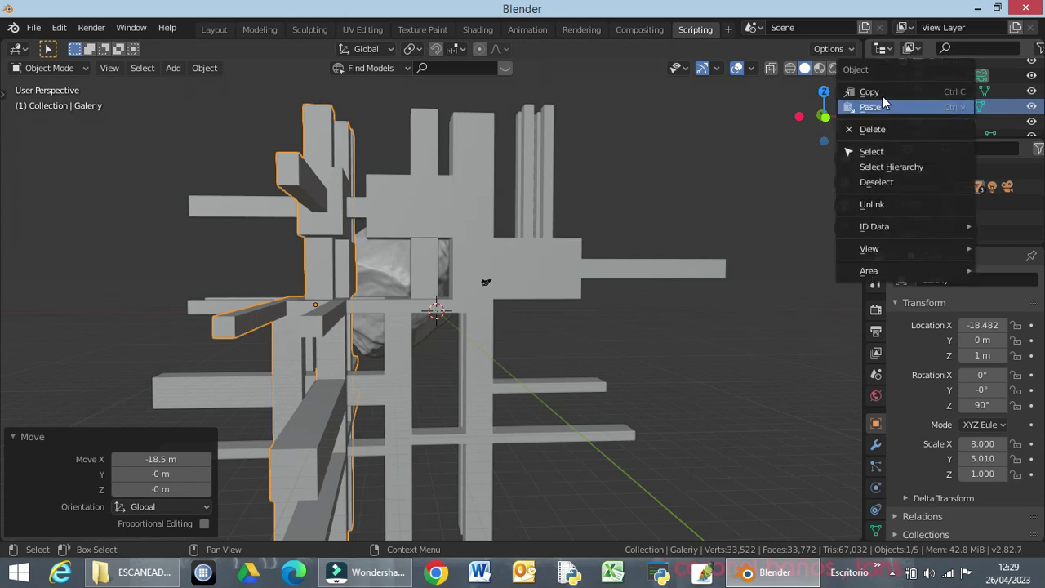
click(885, 98)
right_click(941, 107)
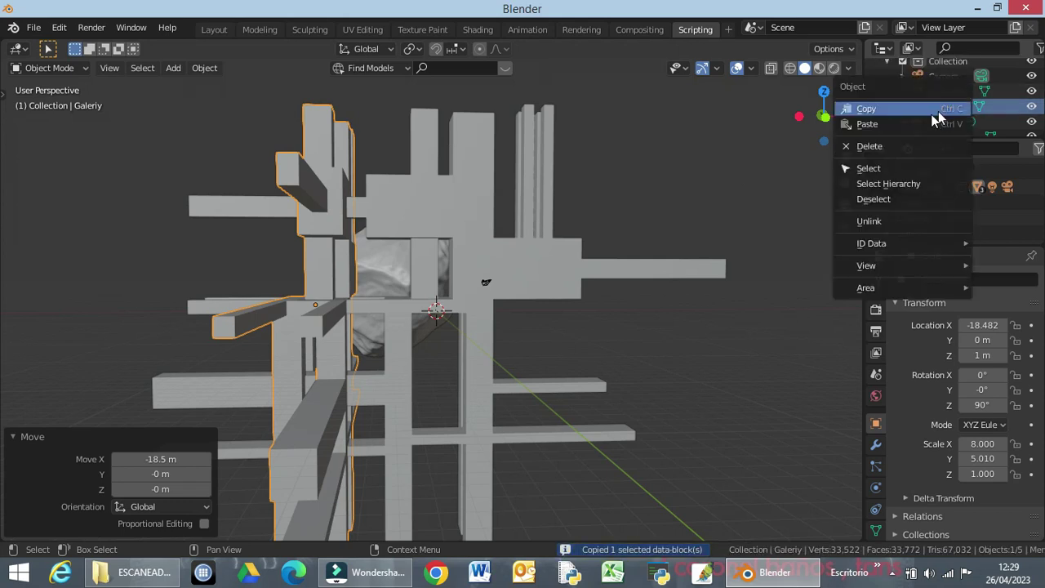
click(868, 122)
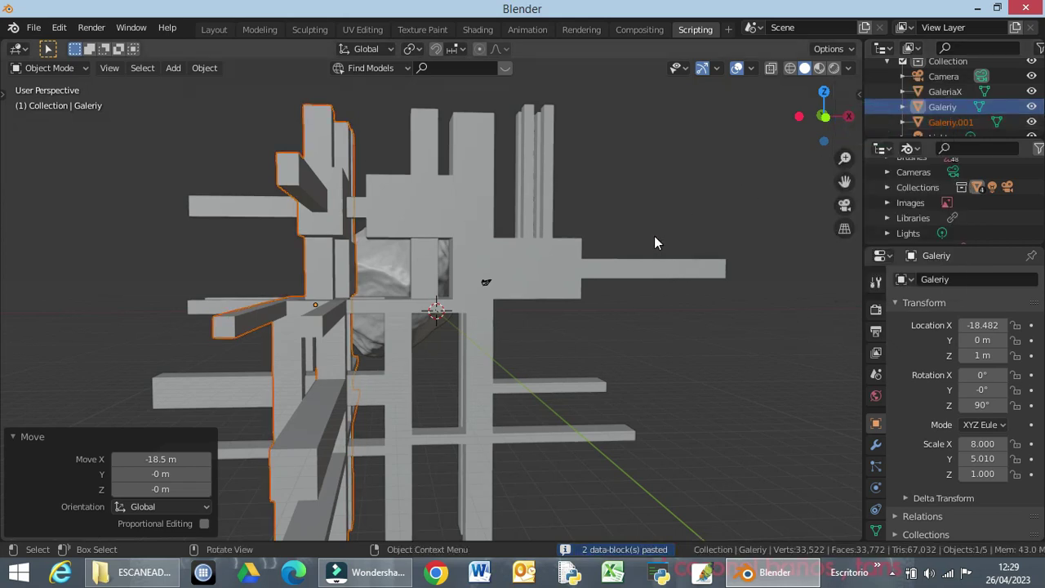
Rotate the pasted copy of Galeriy 90° about the global X axis in front view
key(KP_1)
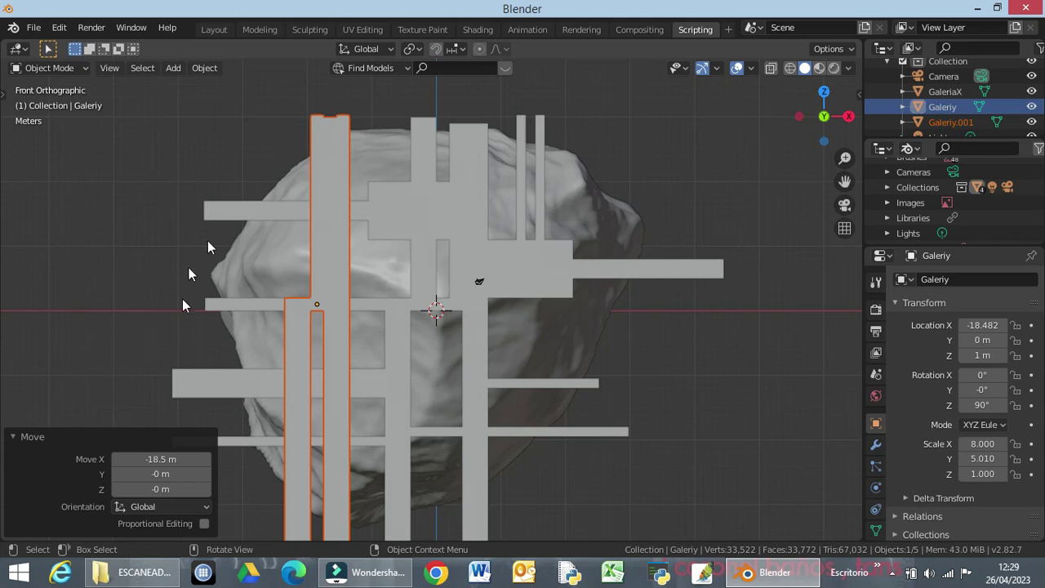
key(r)
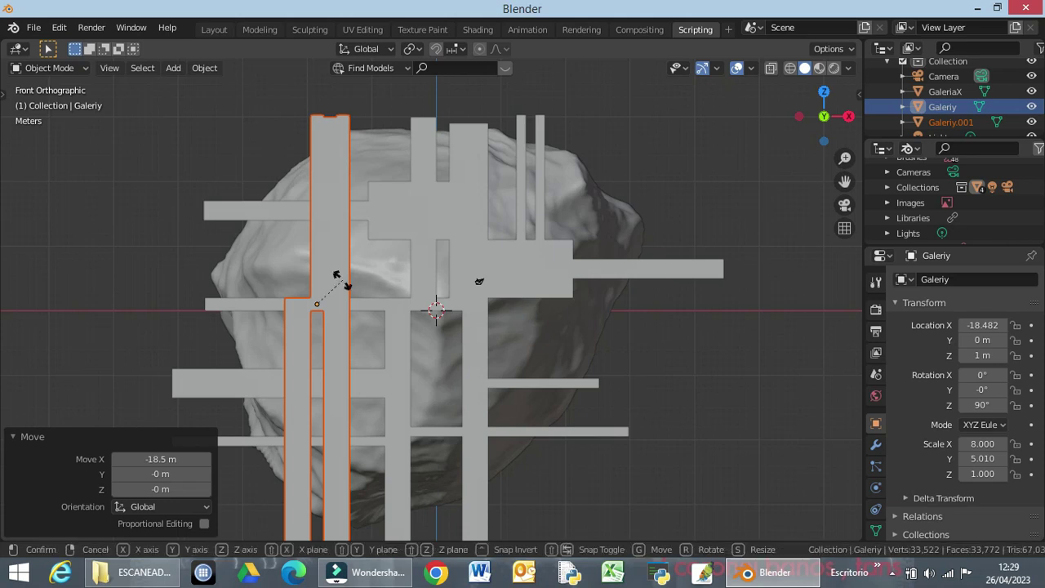
key(x)
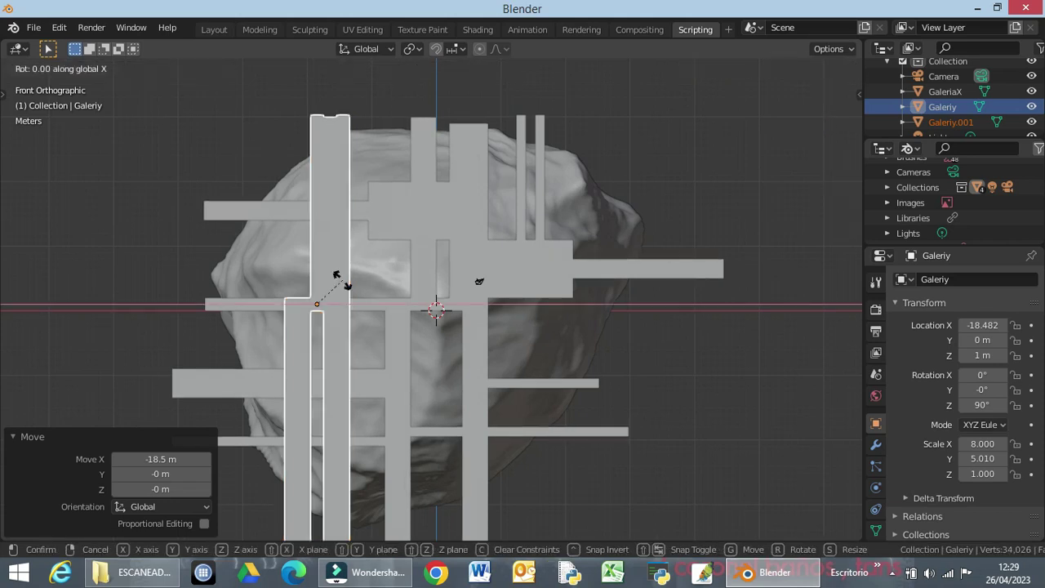
text(90)
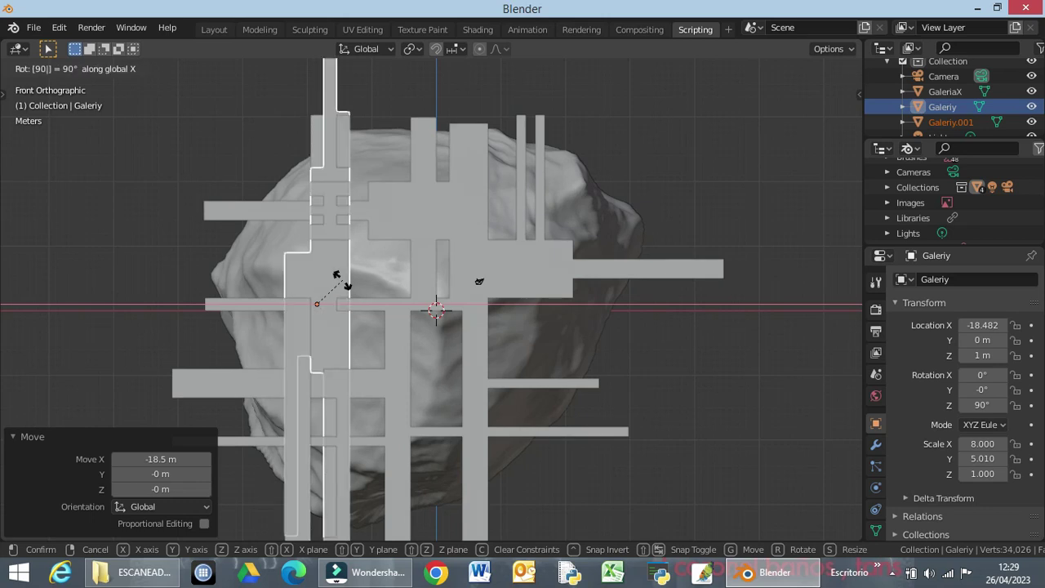
key(Return)
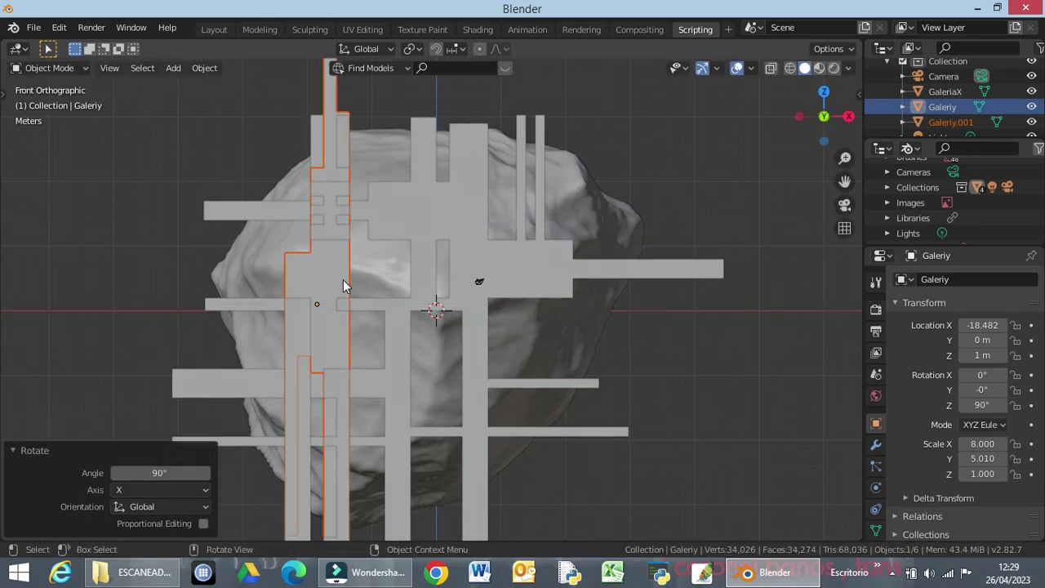
Move the rotated copy of Galeriy about 34.1 m along the global X axis and deselect it
key(g)
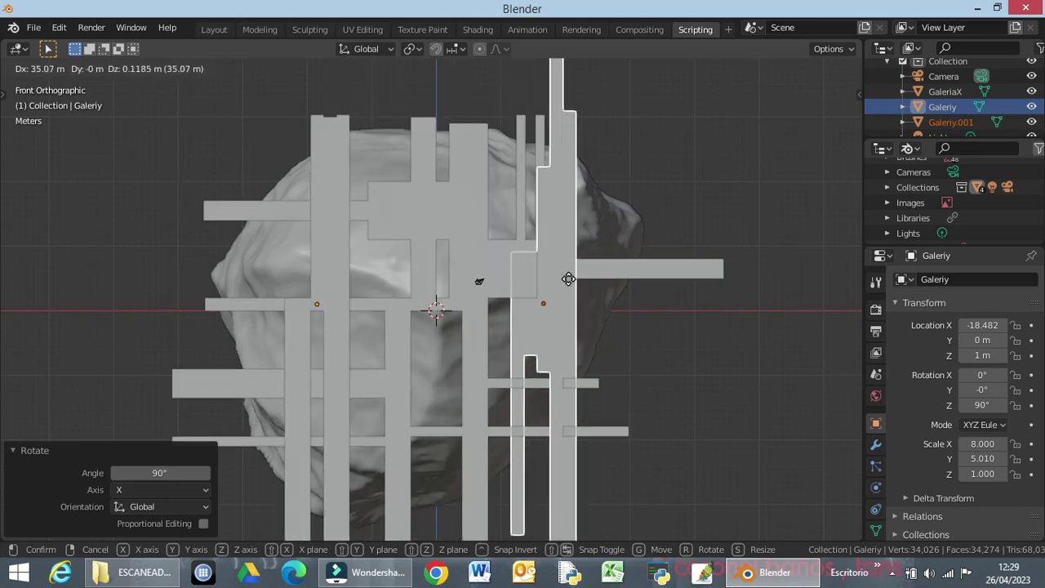
key(x)
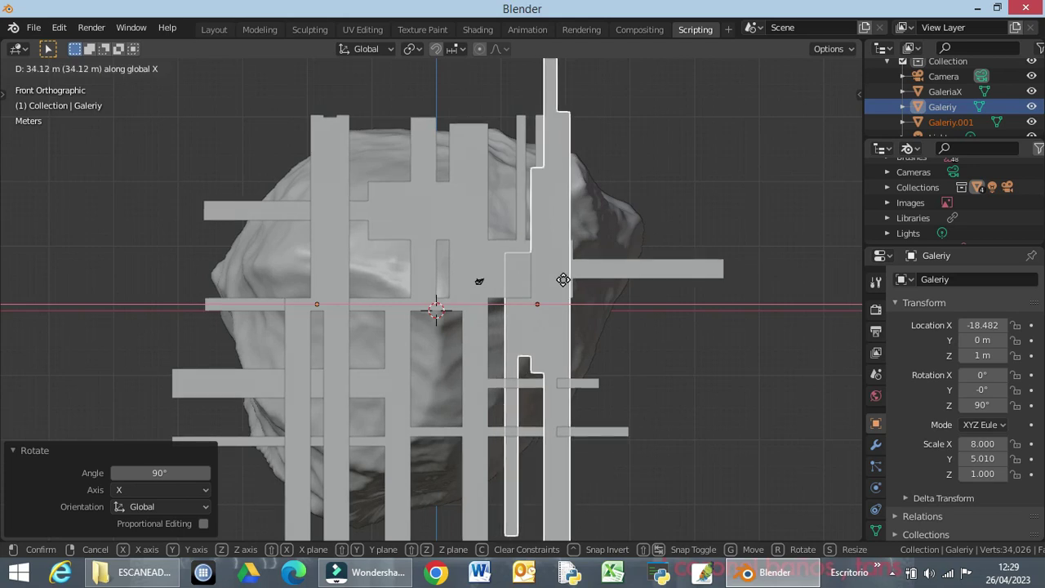
click(563, 280)
click(617, 345)
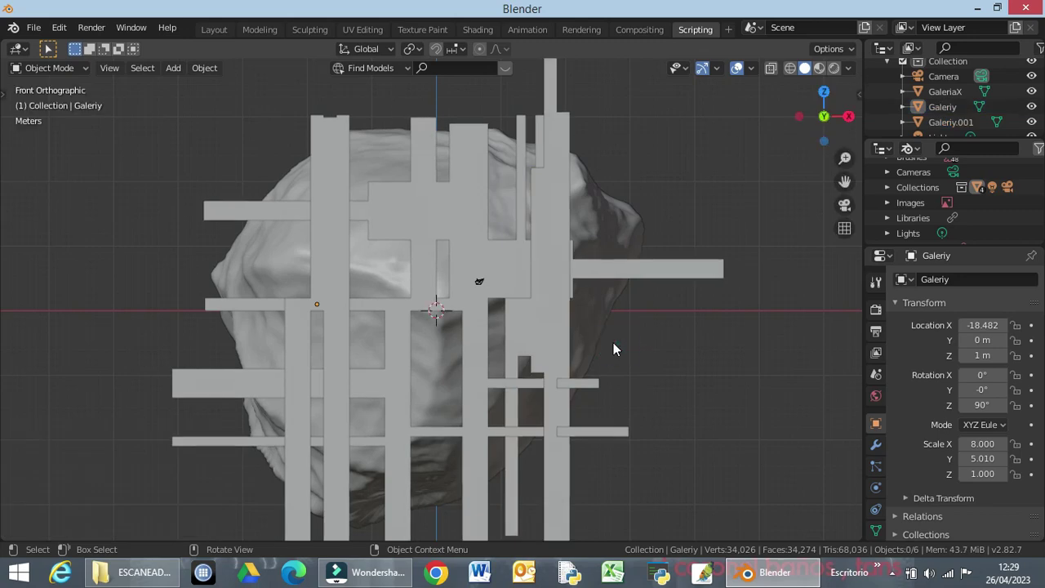
middle_drag(634, 323, 576, 308)
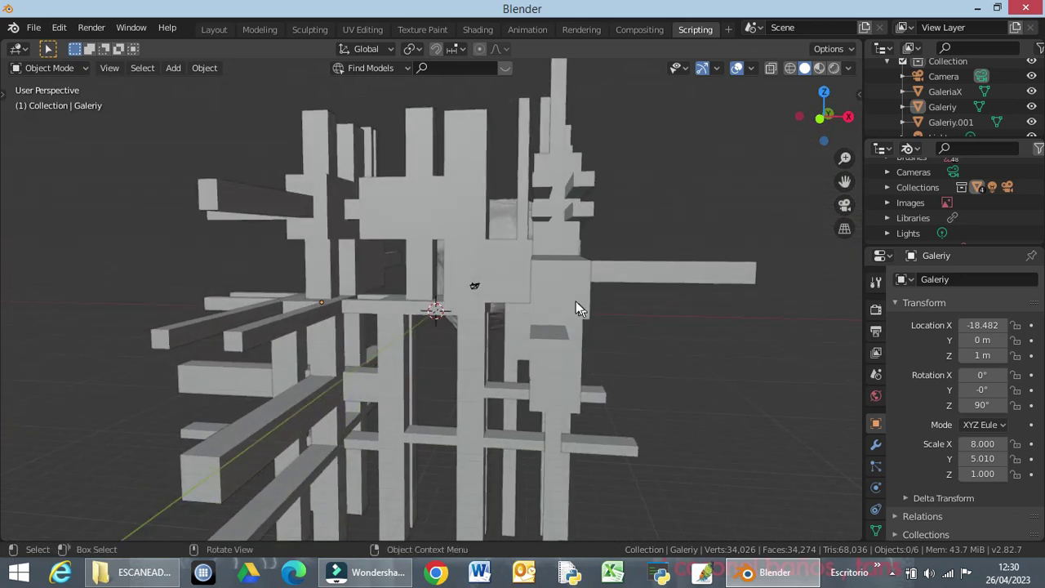
Move Galeriy.001 about -13.7 m along the global X axis
click(569, 306)
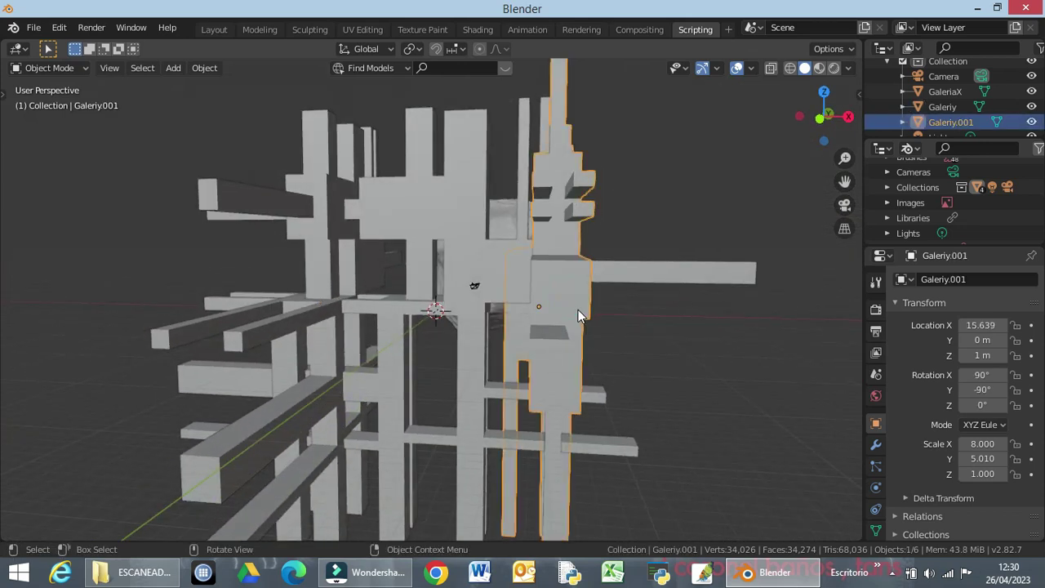
key(g)
key(x)
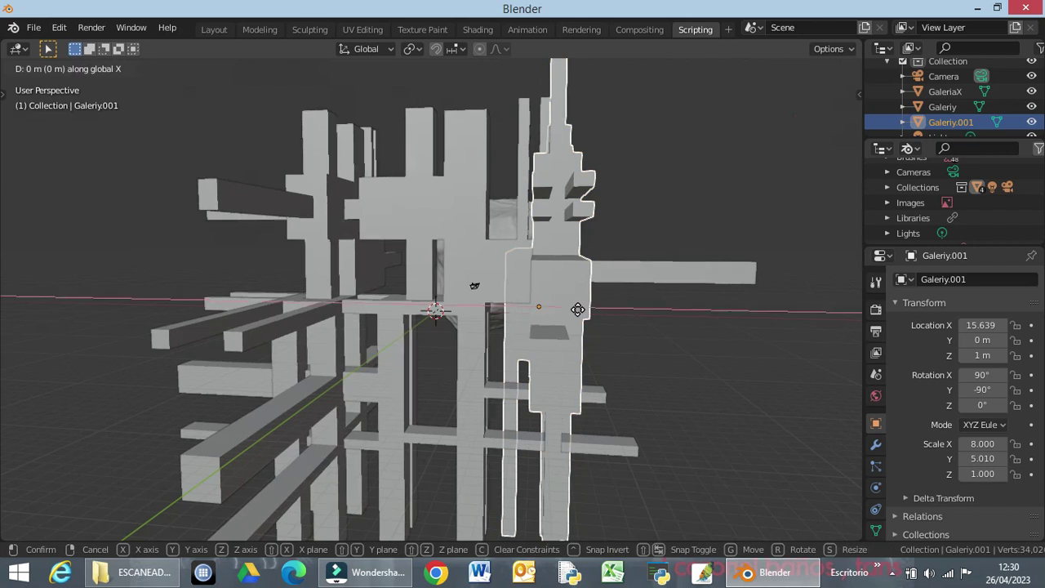
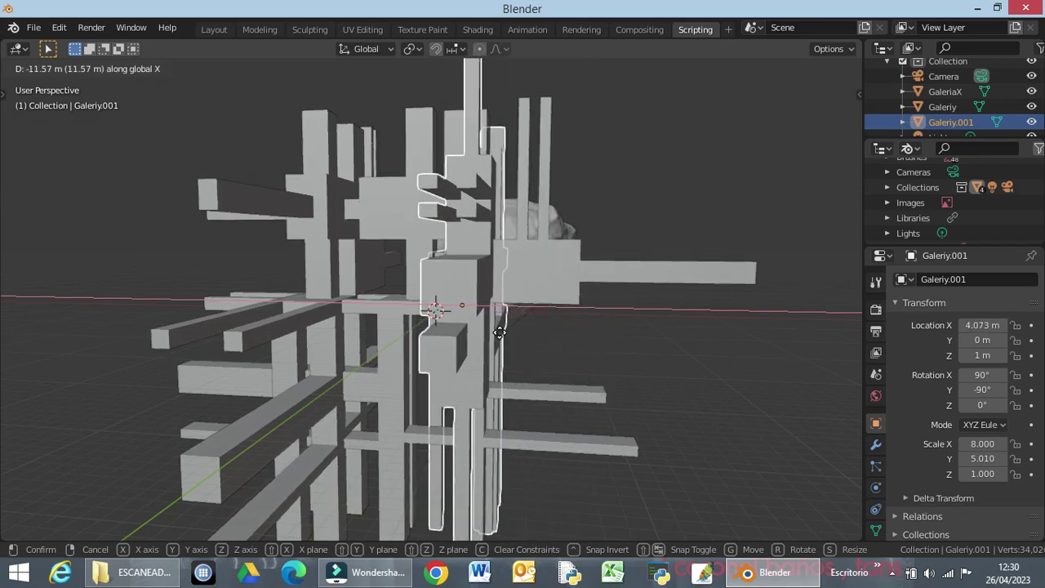
click(487, 322)
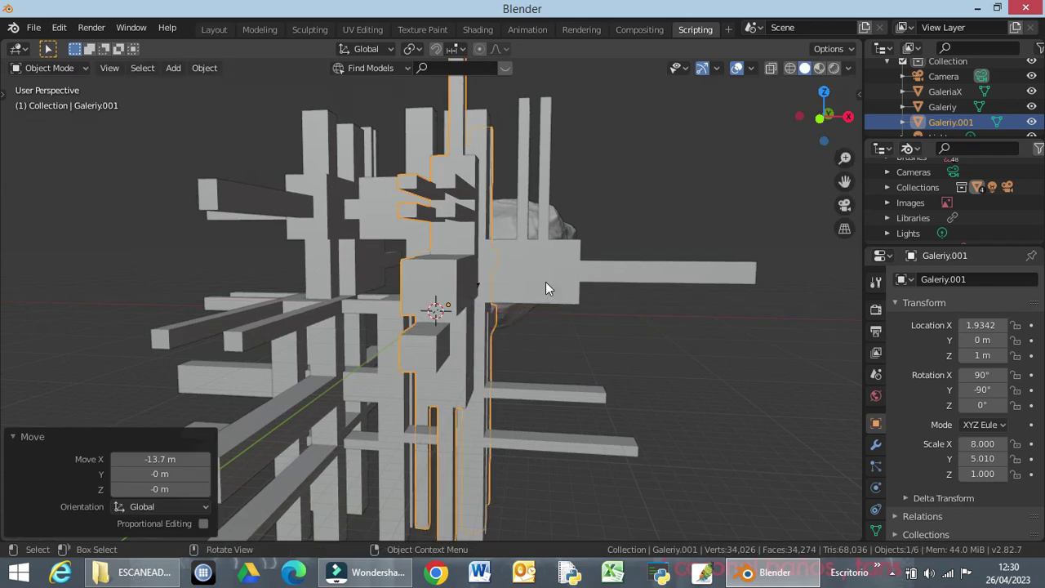
Join Galeriy.001, GaleriaX and Galeriy into one object, with Galeriy as the active object
shift+click(526, 256)
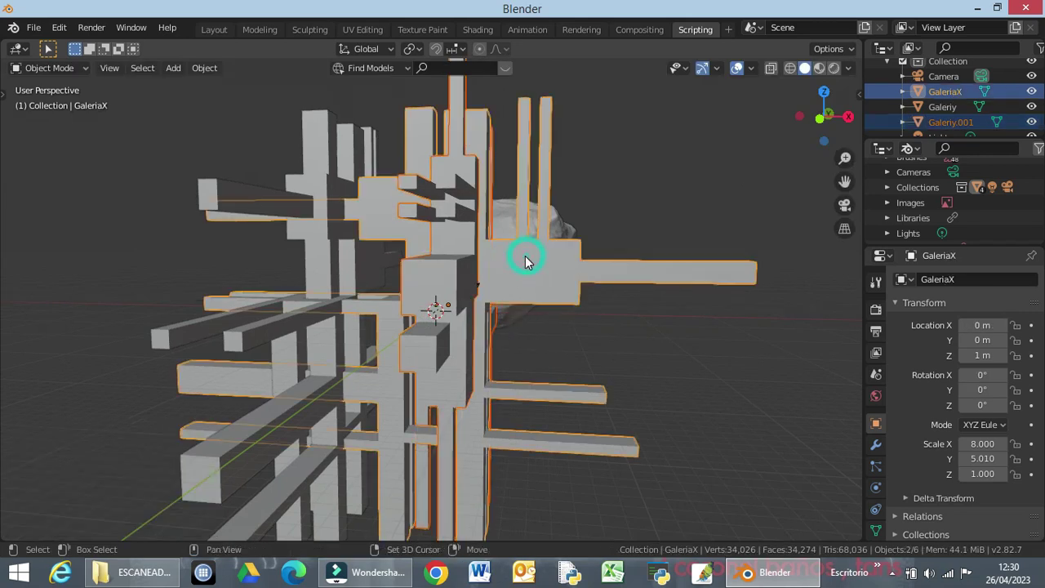
shift+click(320, 178)
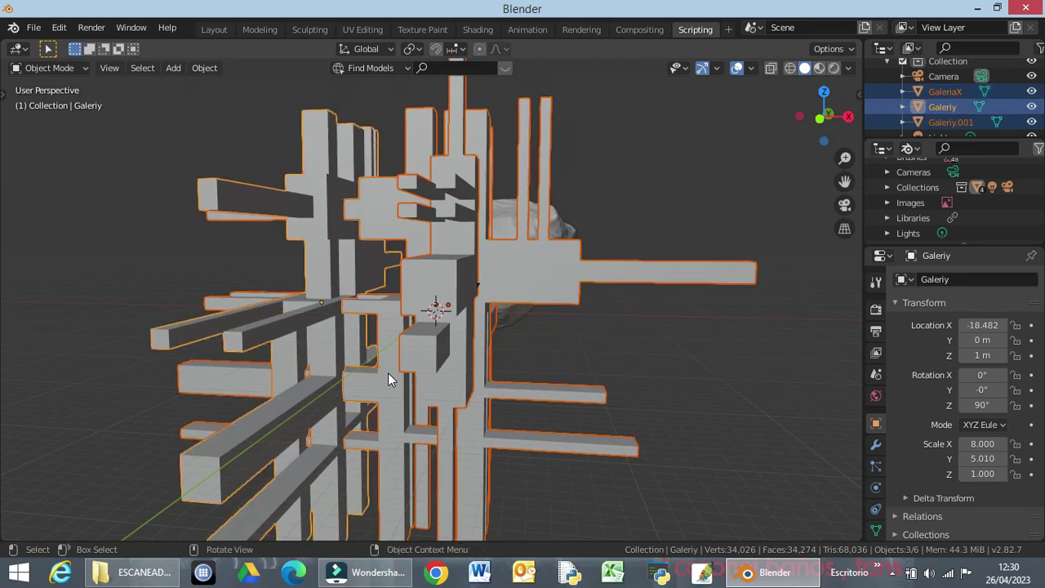
key(ctrl+j)
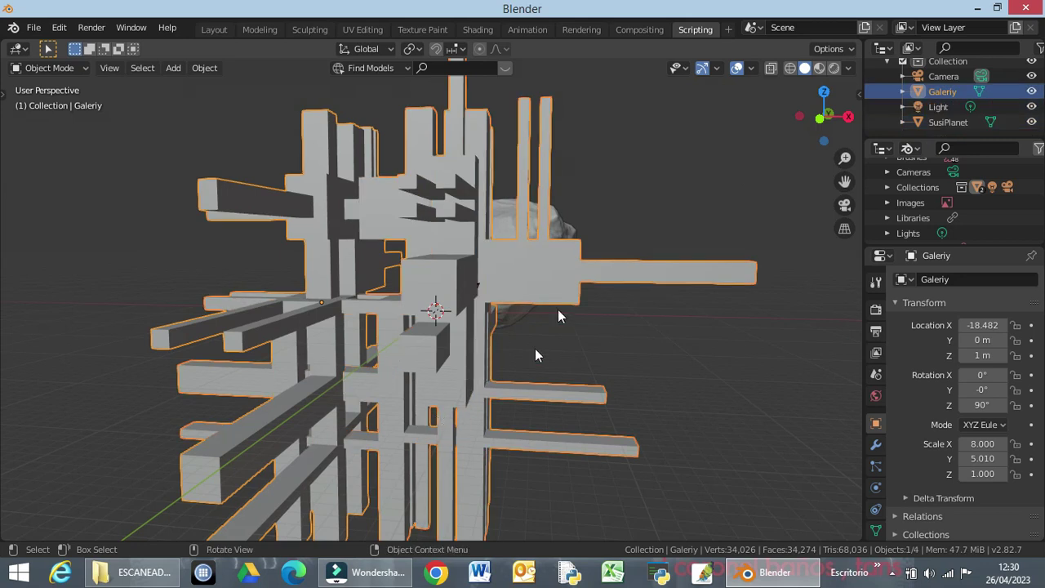
Move SusiPlanet about -183 m along the global Y axis so the rock encloses the gallery lattice
scroll(539, 348, down, 5)
middle_drag(540, 346, 529, 303)
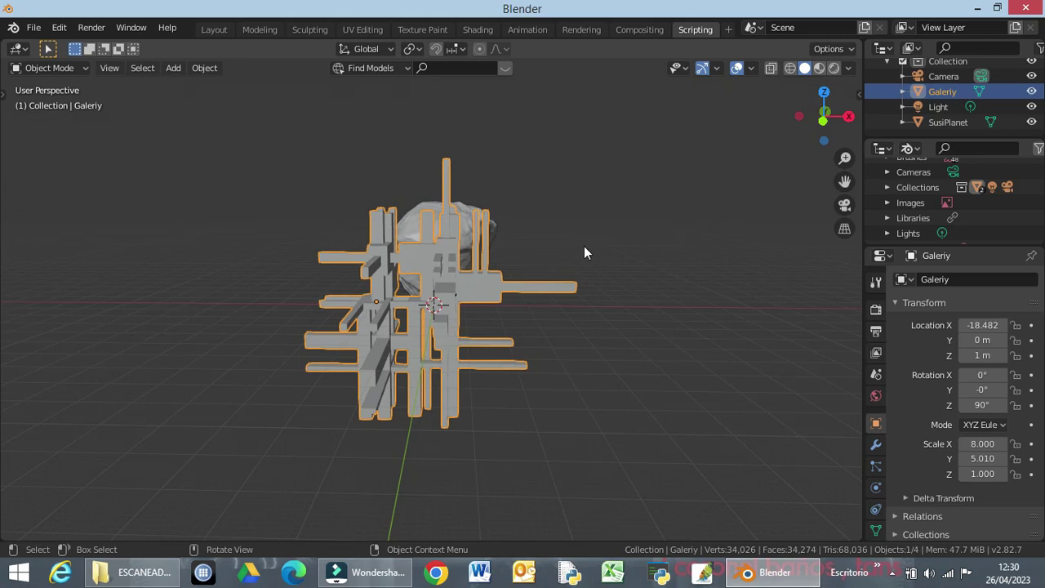
middle_drag(587, 258, 536, 279)
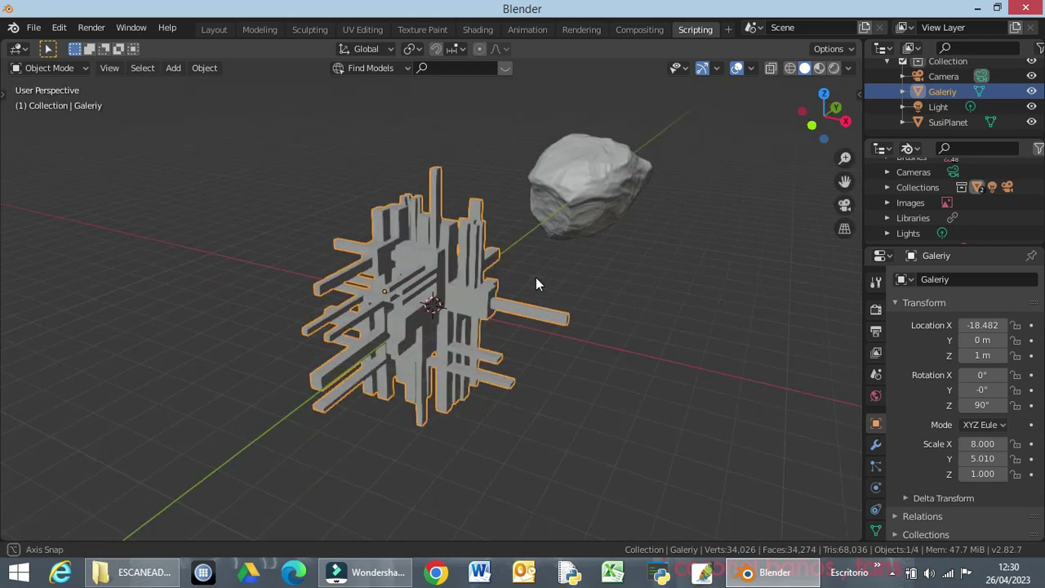
click(579, 189)
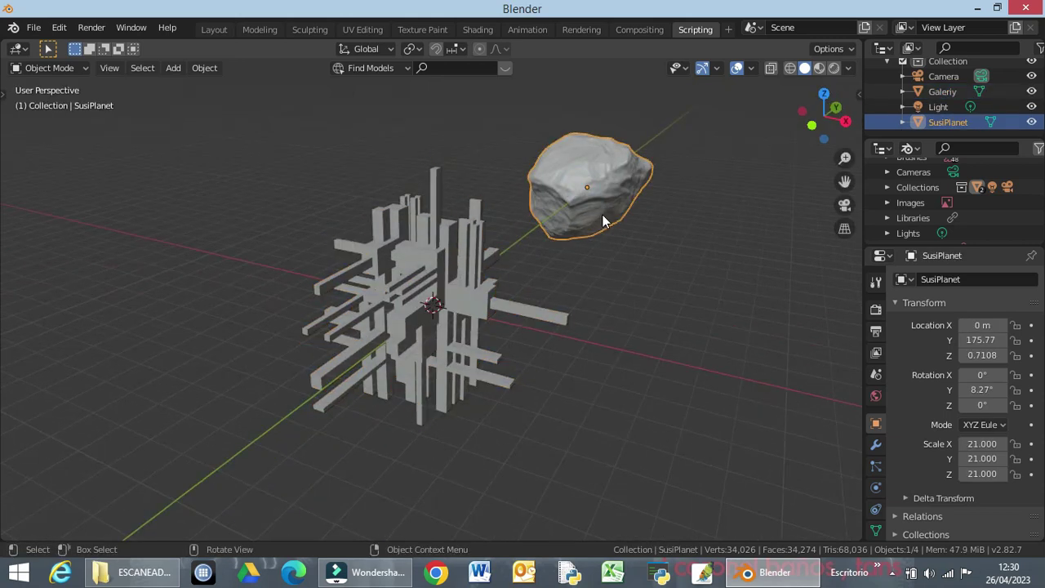
key(g)
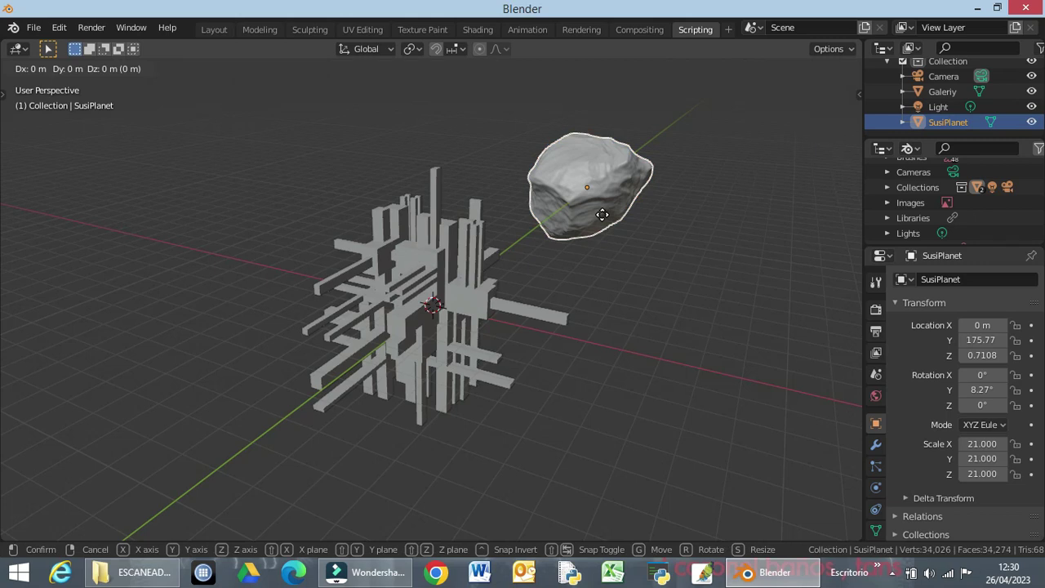
key(y)
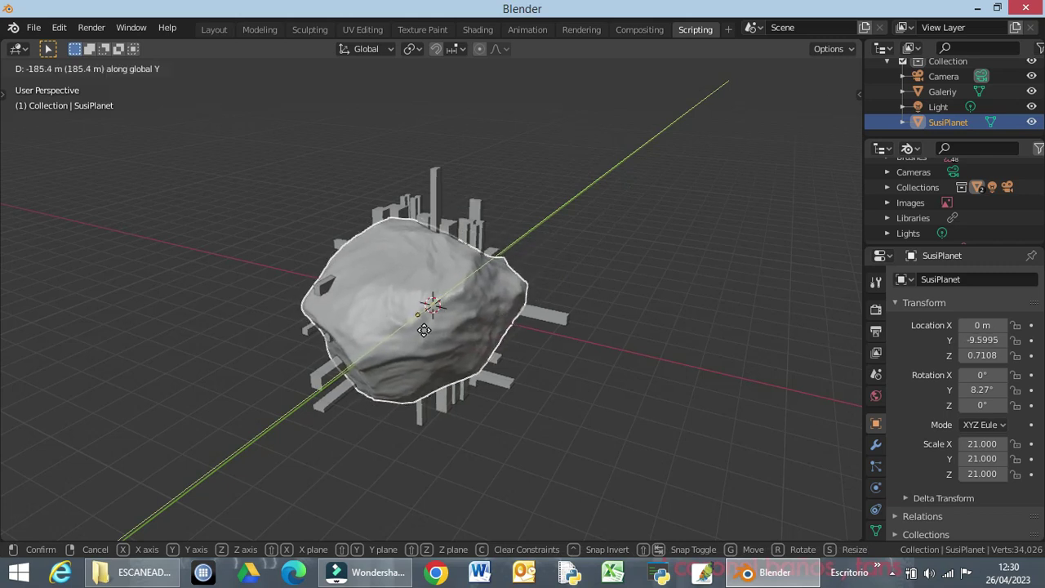
click(426, 331)
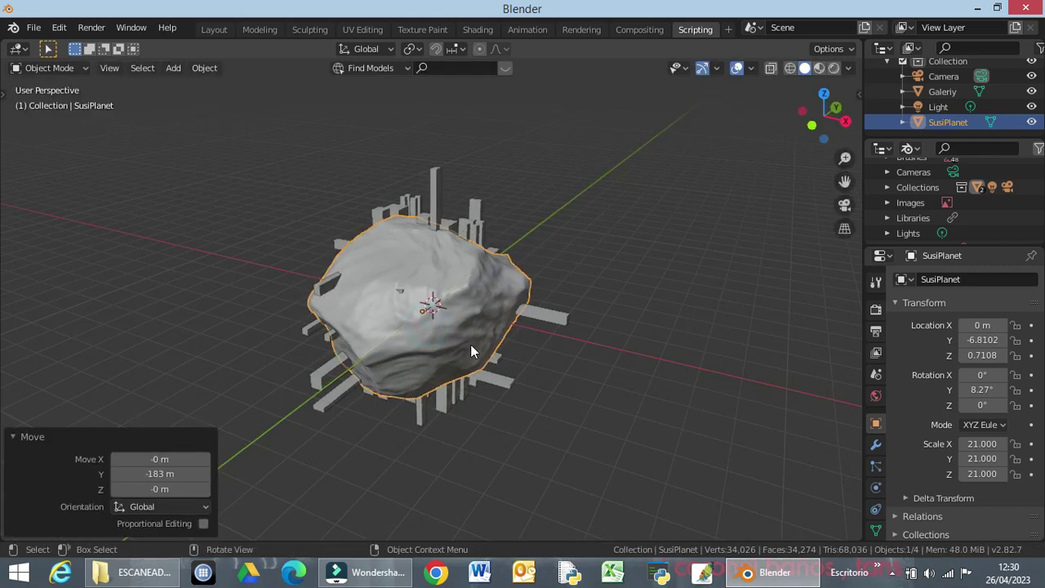
Shift SusiPlanet about 5.33 m along the global Y axis to centre it on the gallery lattice
middle_drag(489, 370, 324, 315)
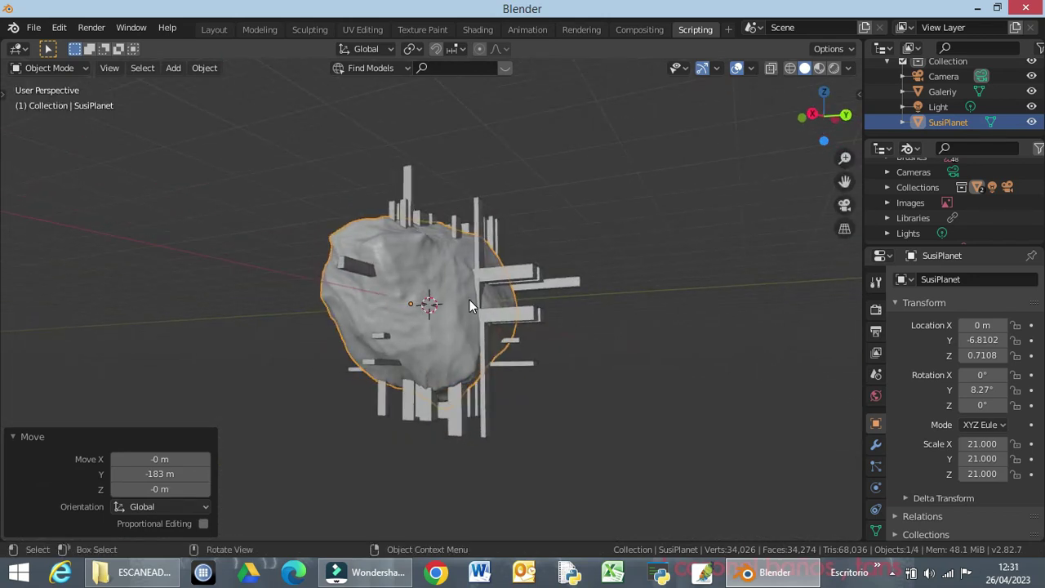
key(g)
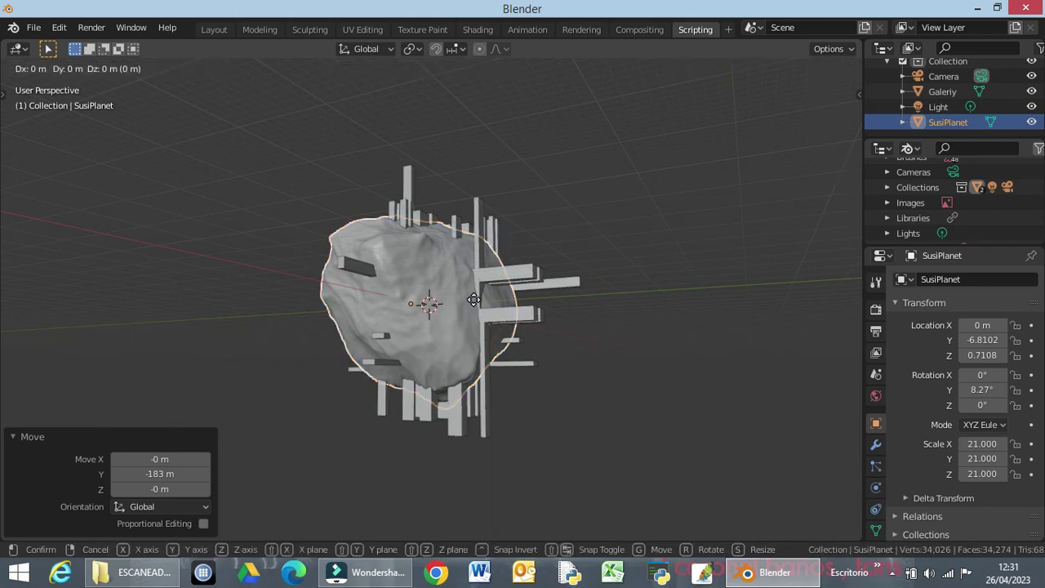
key(y)
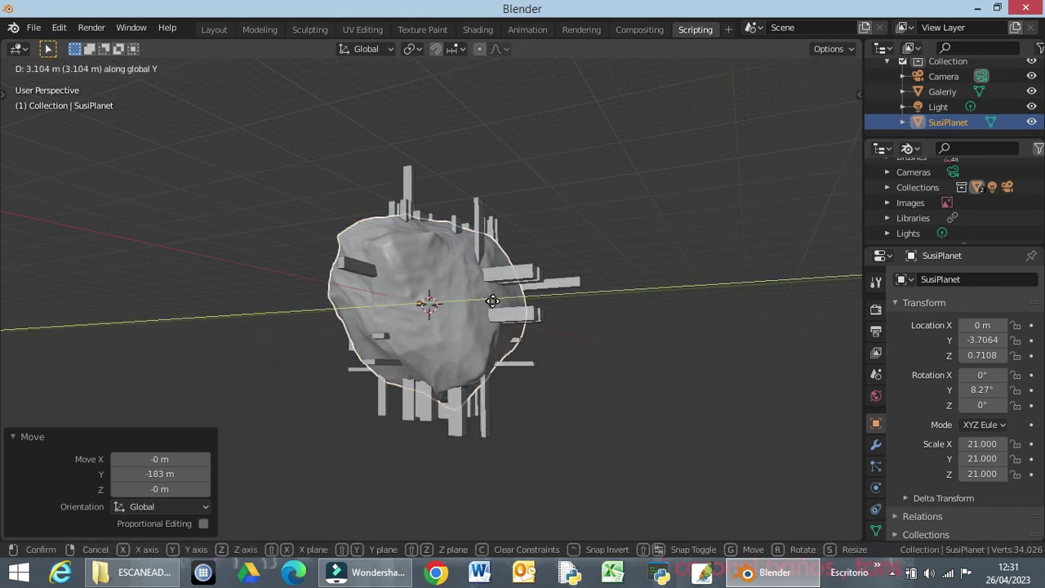
click(489, 302)
Add a Boolean modifier to SusiPlanet with the Difference operation and Galeriy as its object
middle_drag(497, 363, 550, 392)
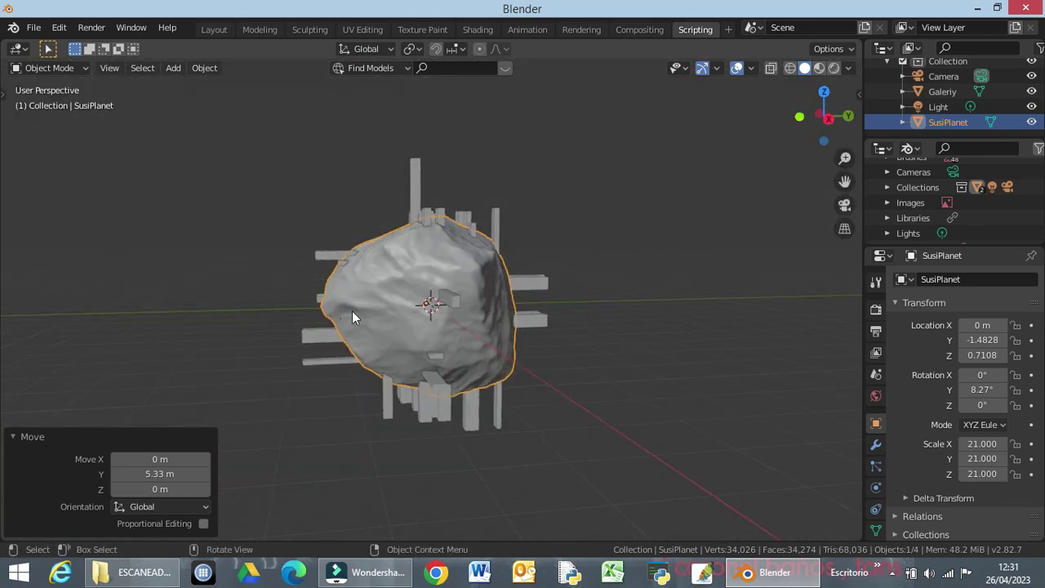
scroll(459, 320, up, 2)
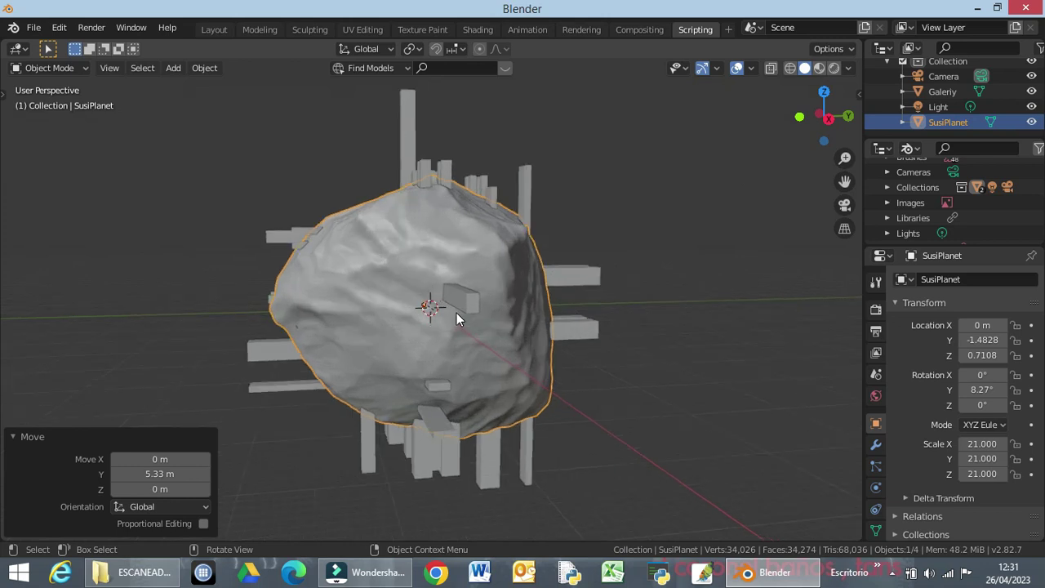
click(942, 93)
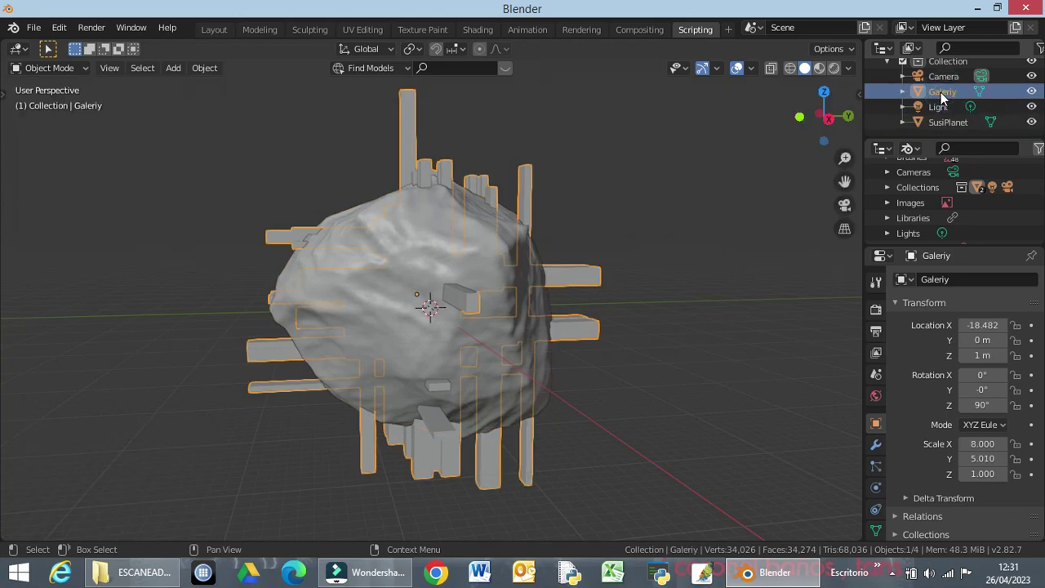
click(942, 122)
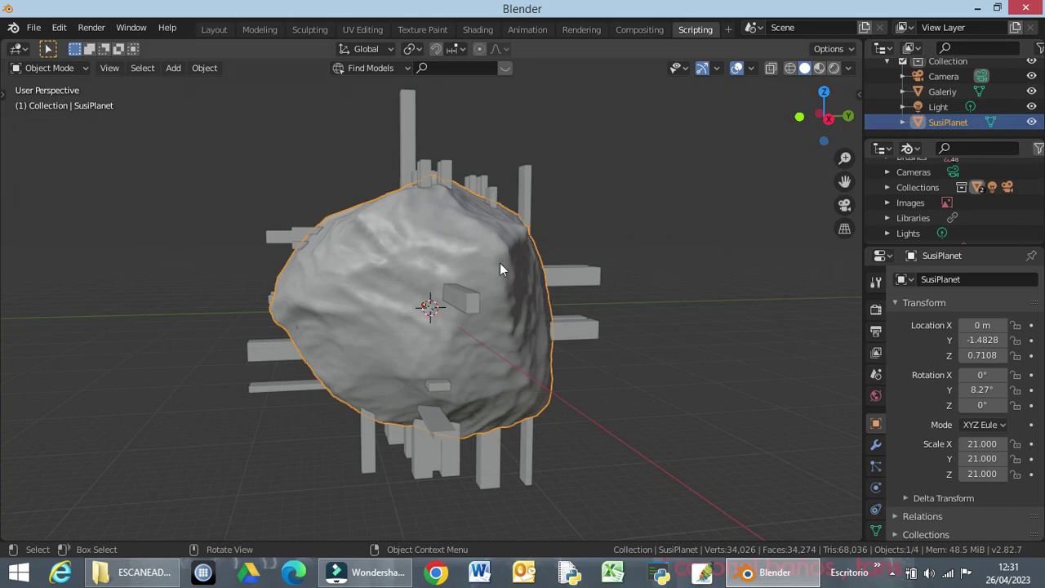
click(938, 280)
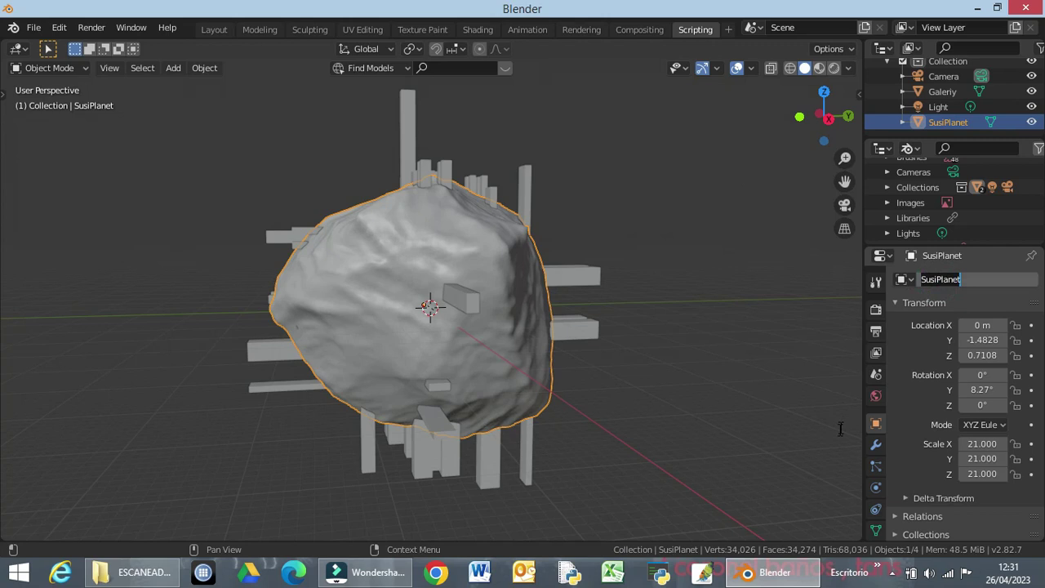
click(874, 448)
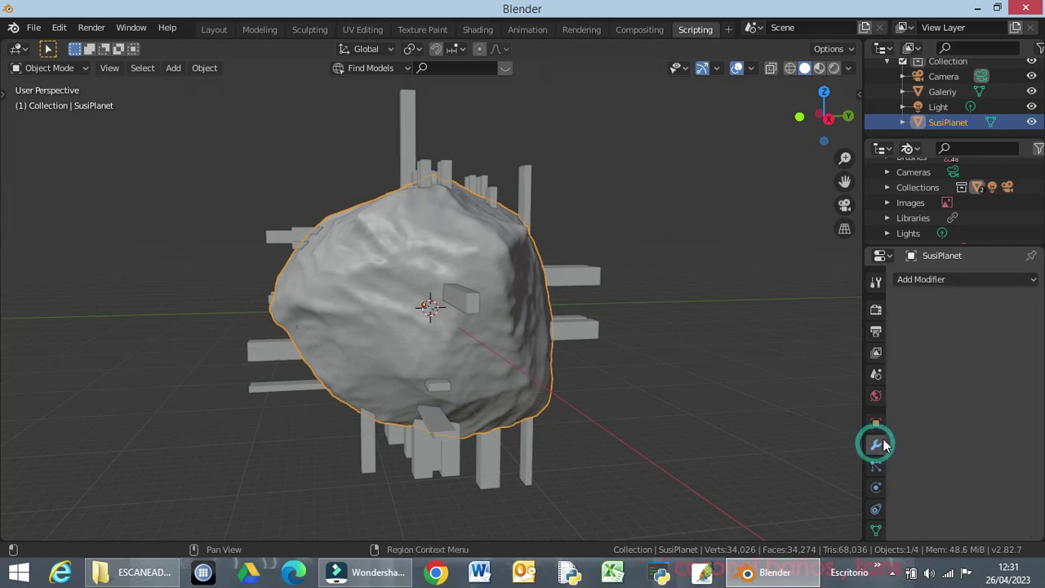
click(931, 279)
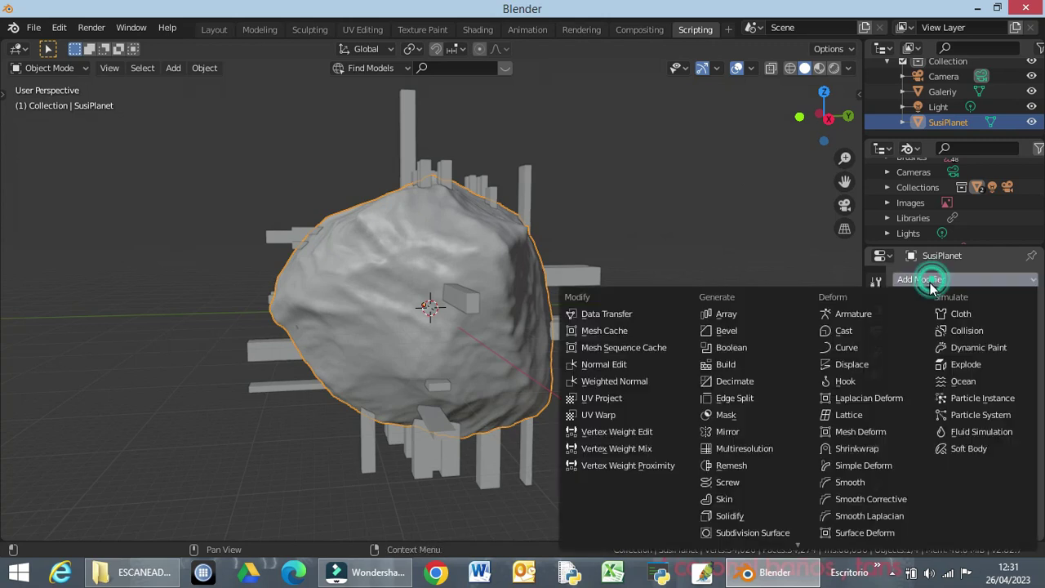
click(729, 348)
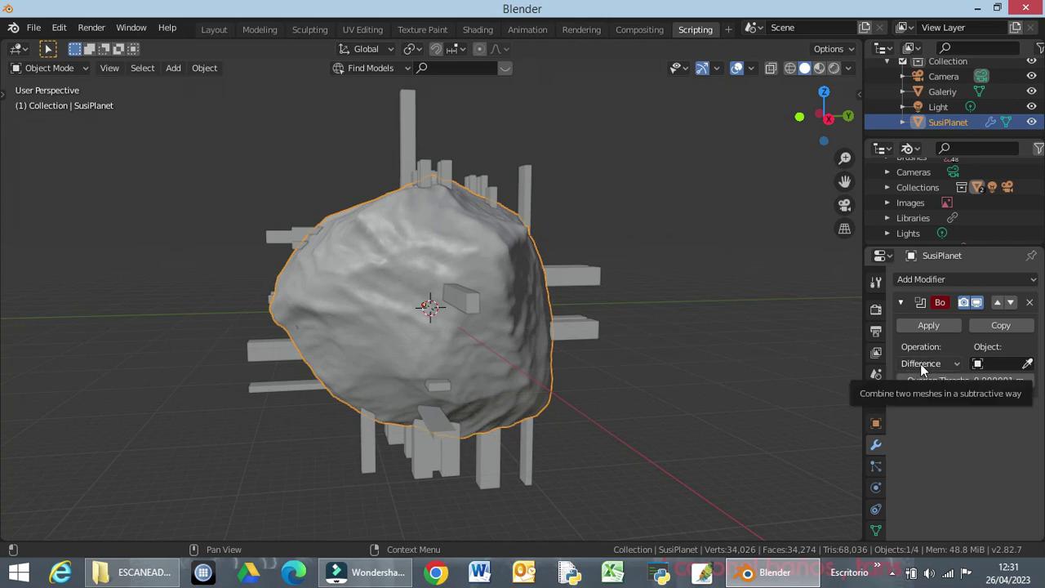
click(1002, 363)
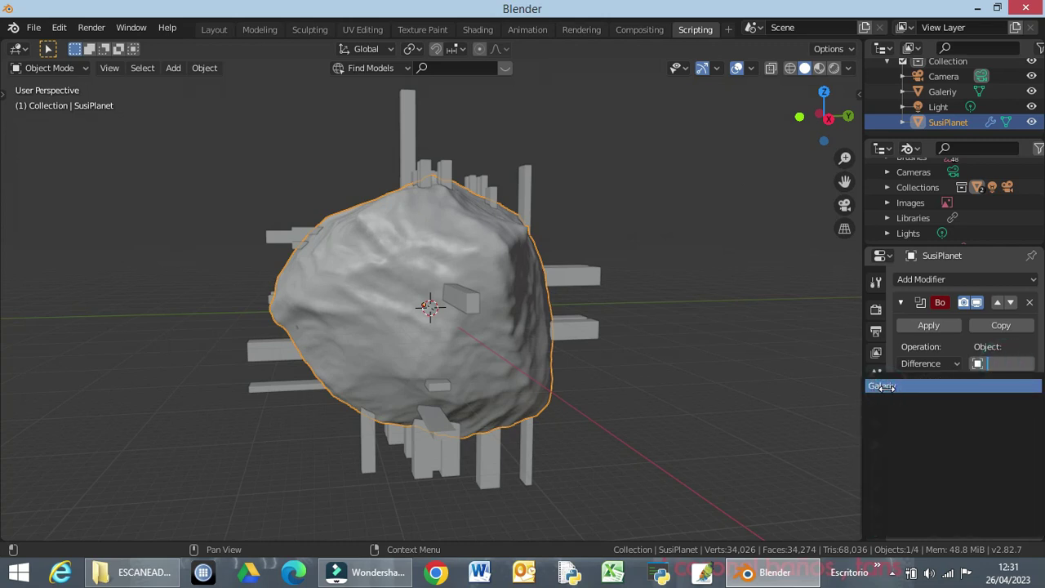
click(886, 386)
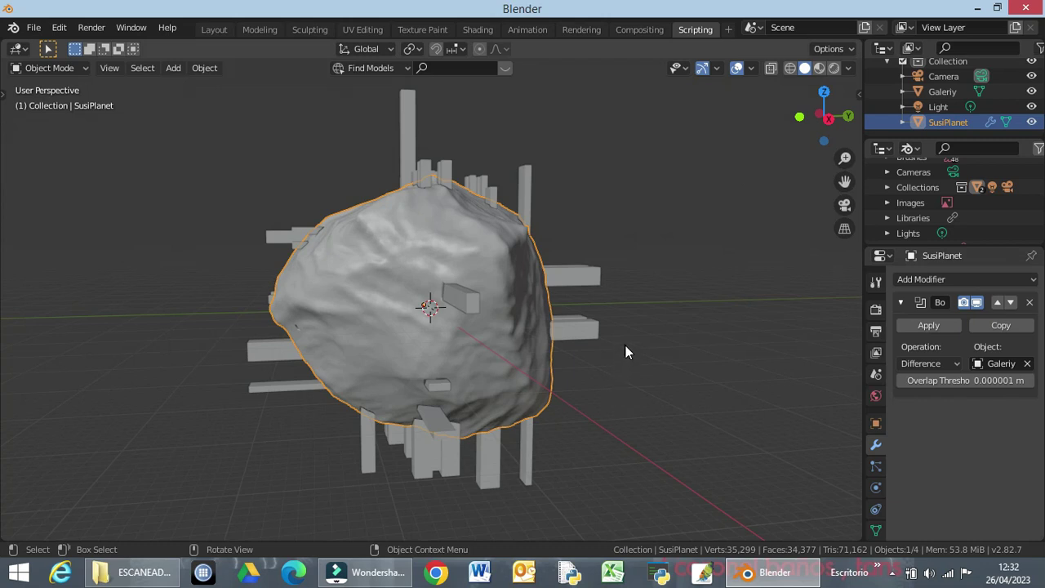
Apply the Boolean modifier on SusiPlanet and delete Galeriy
click(929, 325)
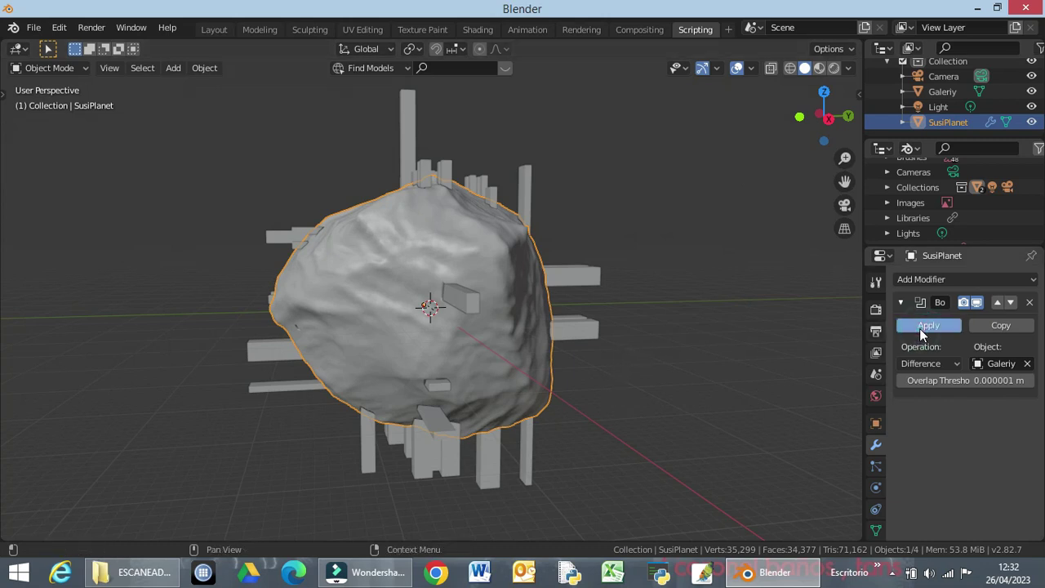
click(588, 284)
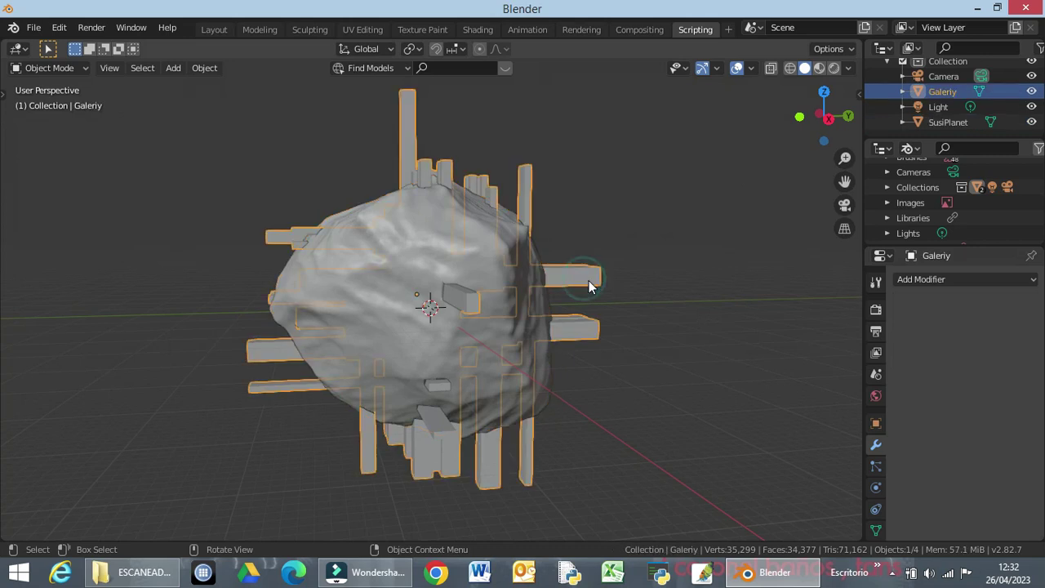
key(Delete)
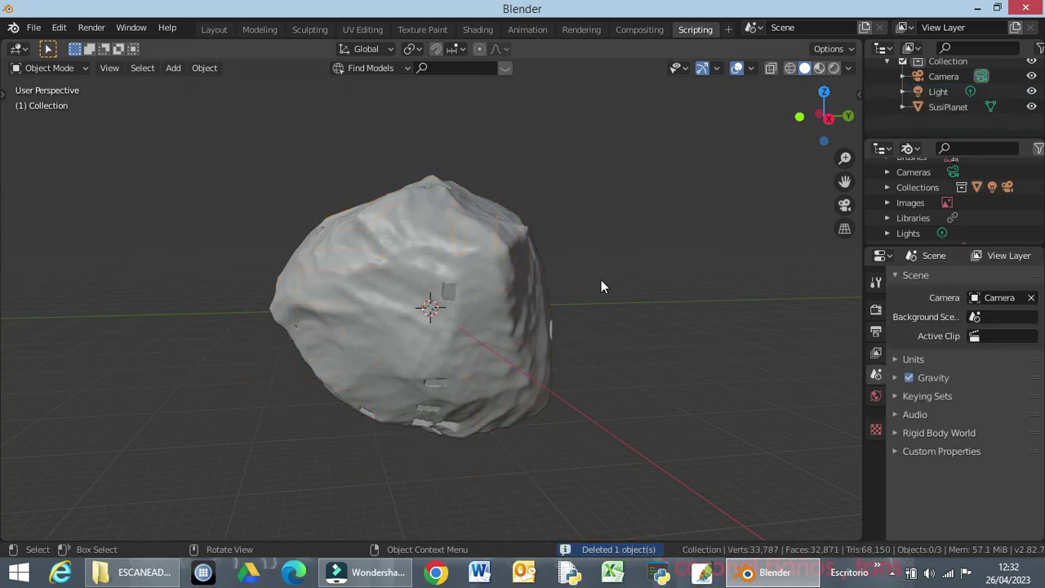
Examine the openings cut into SusiPlanet from several sides, and its inner passages in wireframe shading
middle_drag(577, 378, 787, 384)
middle_drag(477, 397, 396, 356)
scroll(360, 359, up, 7)
middle_drag(218, 400, 429, 445)
scroll(290, 387, down, 5)
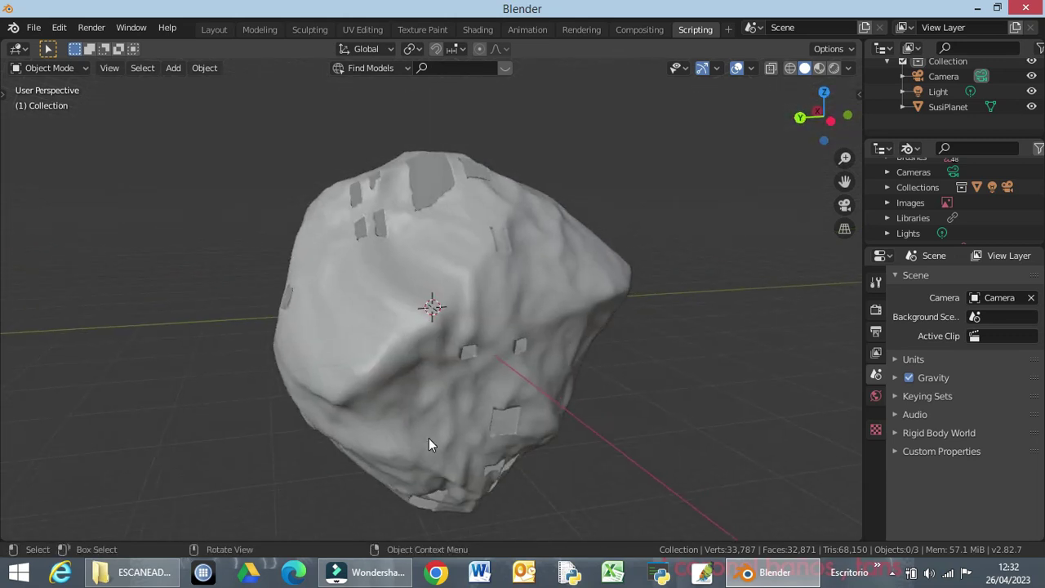
key(z)
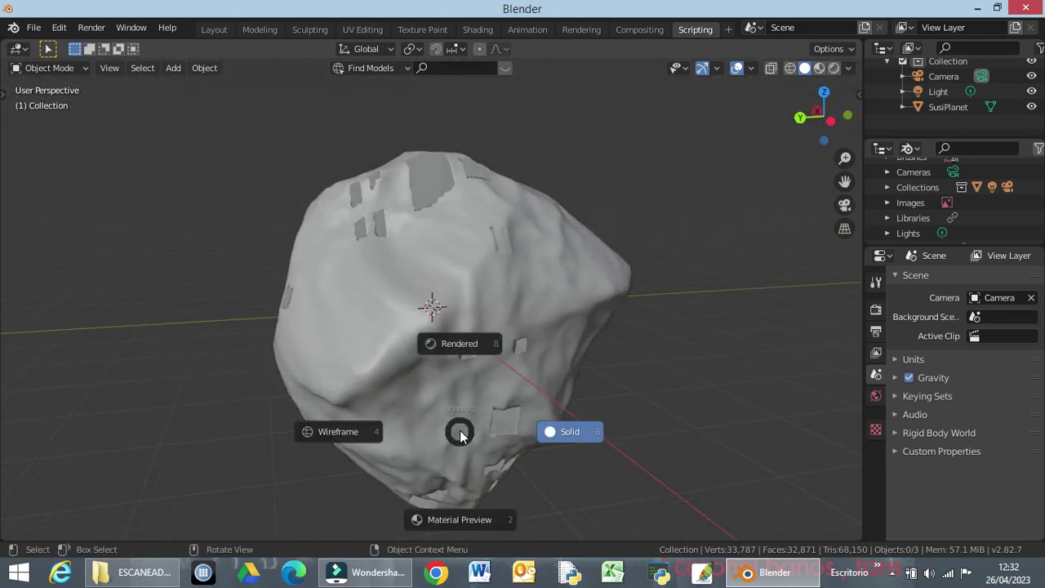
click(342, 431)
middle_drag(552, 420, 434, 351)
scroll(435, 350, down, 2)
scroll(435, 350, up, 5)
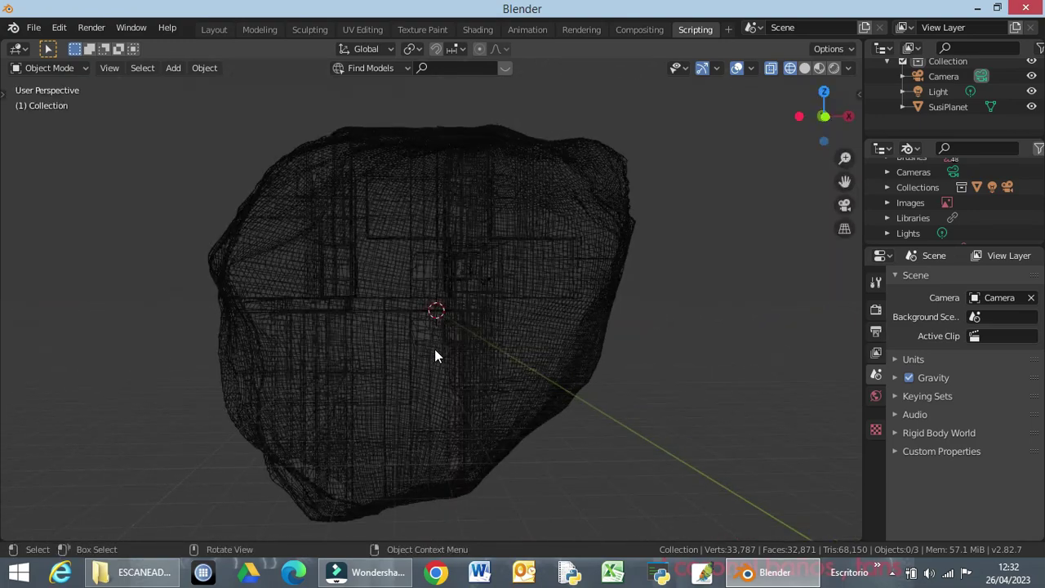
middle_drag(462, 250, 203, 268)
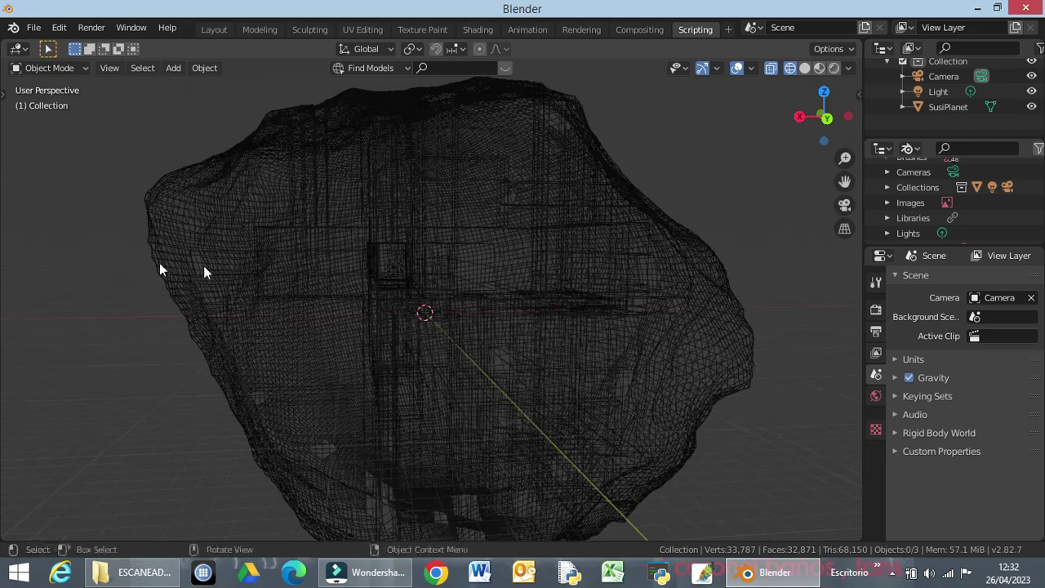
Bring the view inside SusiPlanet's carved passages and switch the viewport back to solid shading
scroll(430, 269, up, 6)
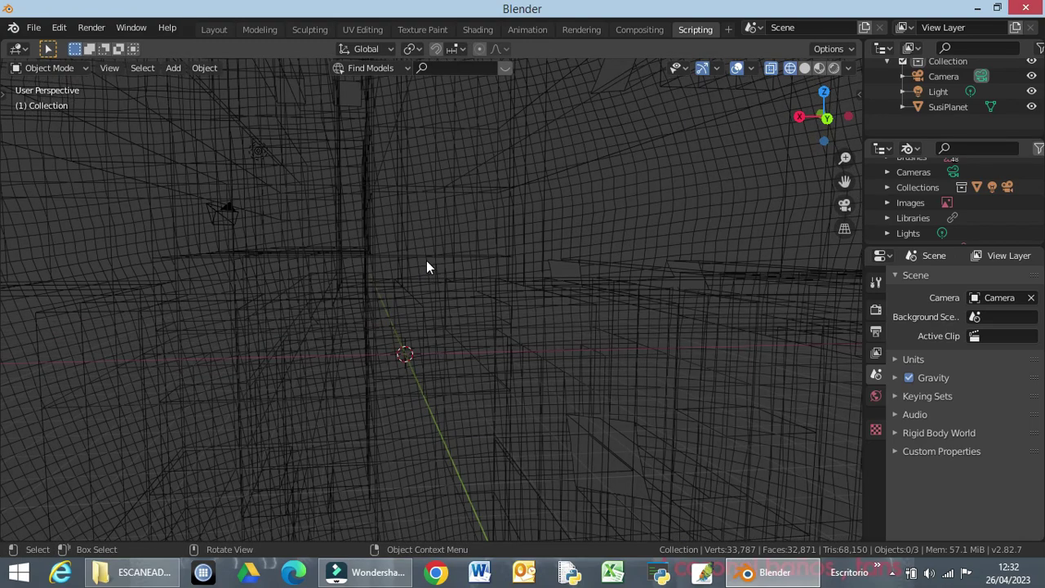
key(z)
click(539, 259)
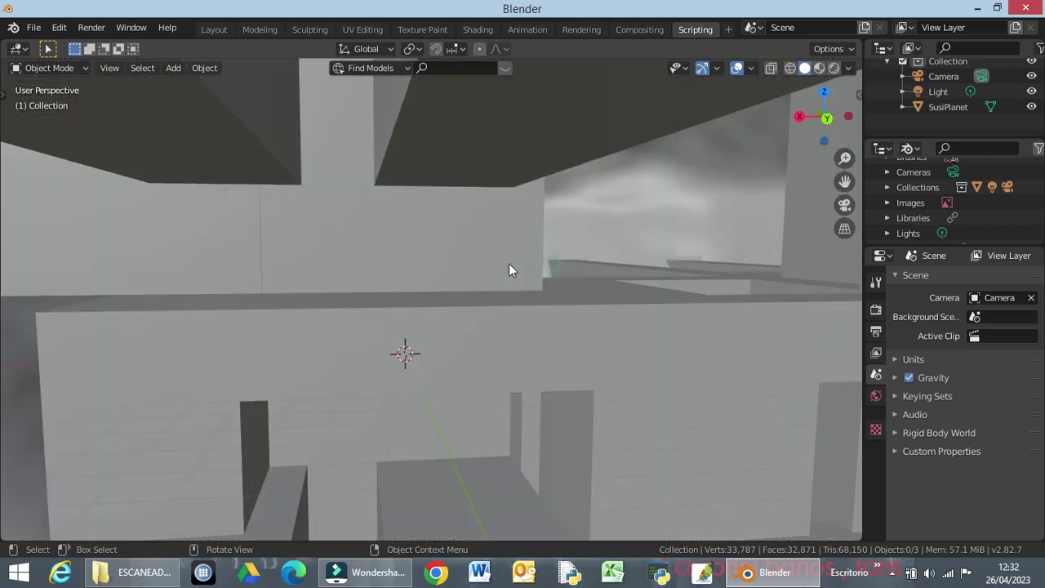
Examine SusiPlanet's inner passages, then the cut openings on its outside from several directions
middle_drag(464, 287, 785, 267)
scroll(408, 289, down, 2)
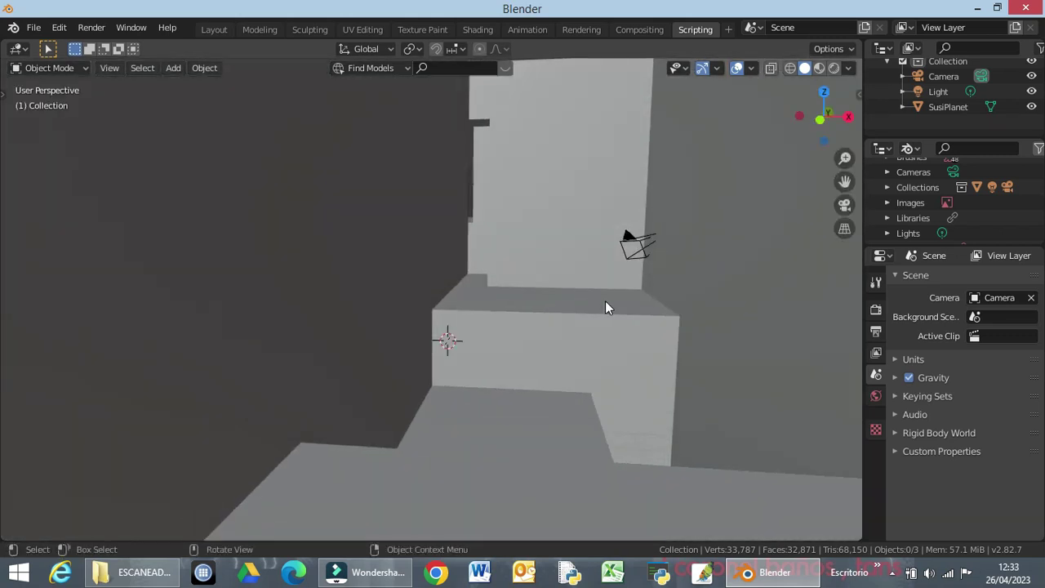
scroll(605, 300, down, 8)
middle_drag(578, 291, 846, 250)
middle_drag(618, 289, 306, 309)
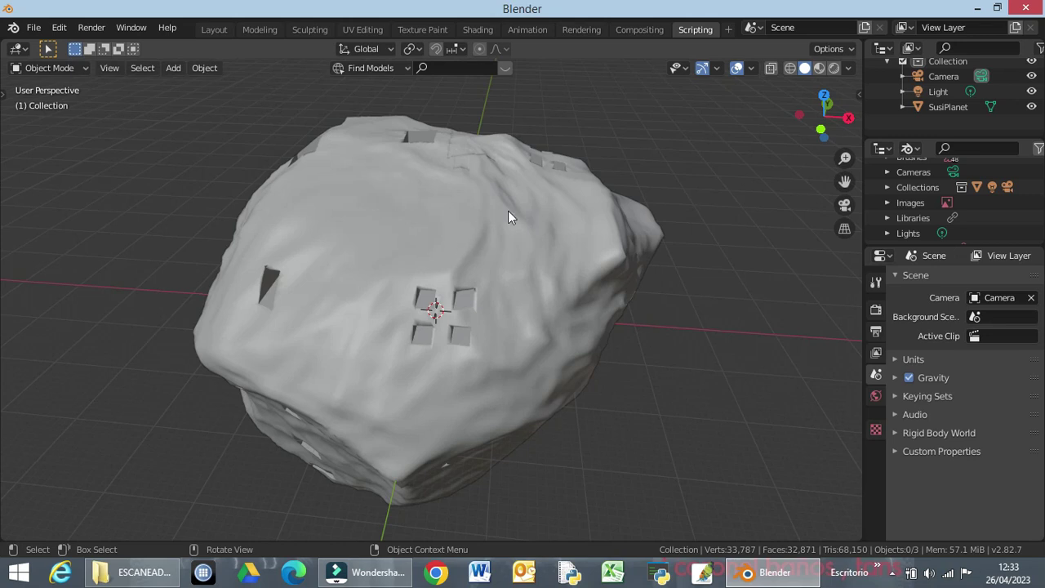
middle_drag(441, 191, 413, 181)
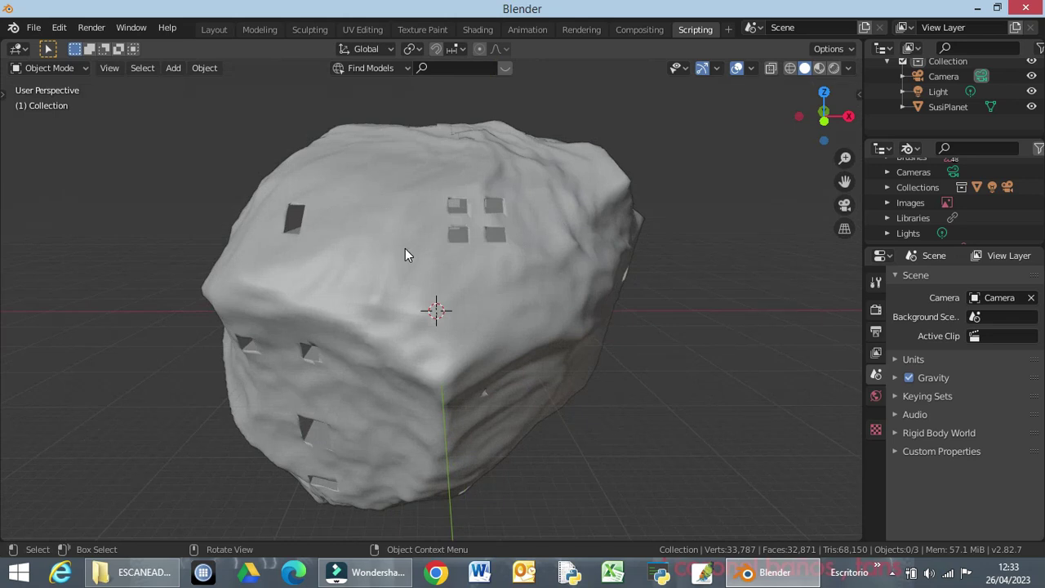
key(KP_1)
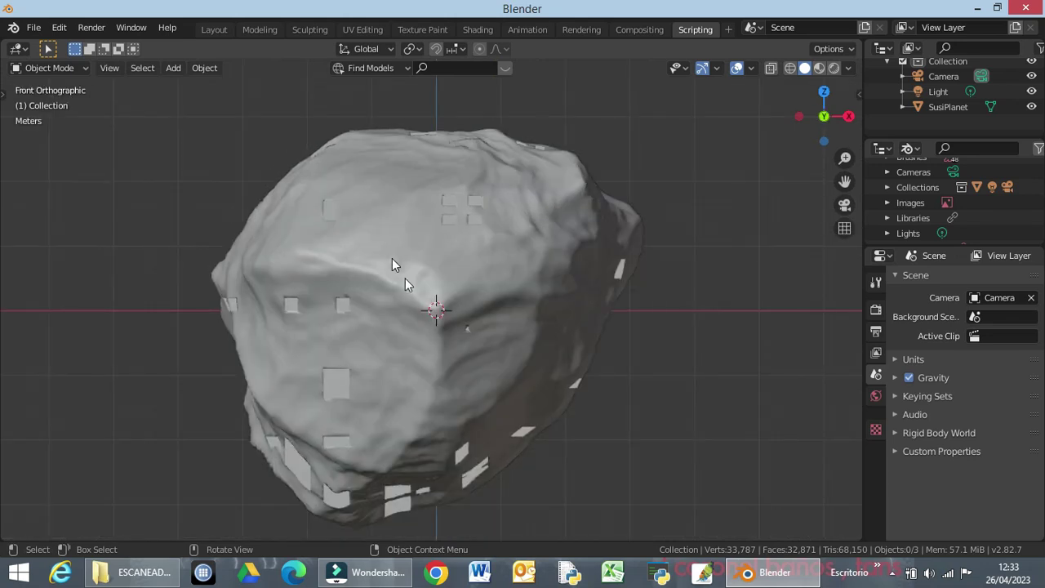
middle_drag(420, 496, 413, 229)
Set SusiPlanet's scale to 55 on the X, Y and Z axes
click(413, 229)
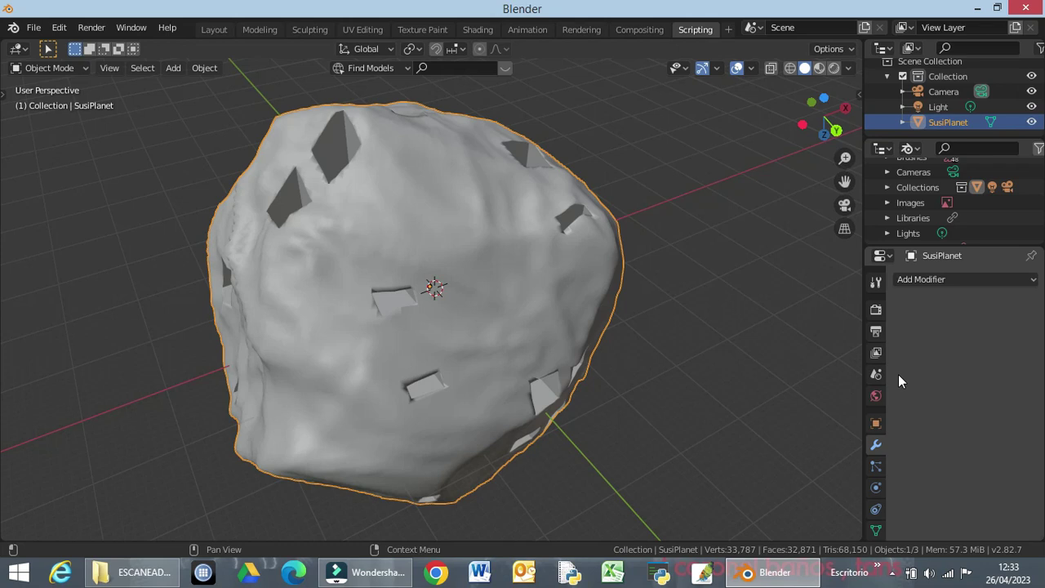
click(876, 425)
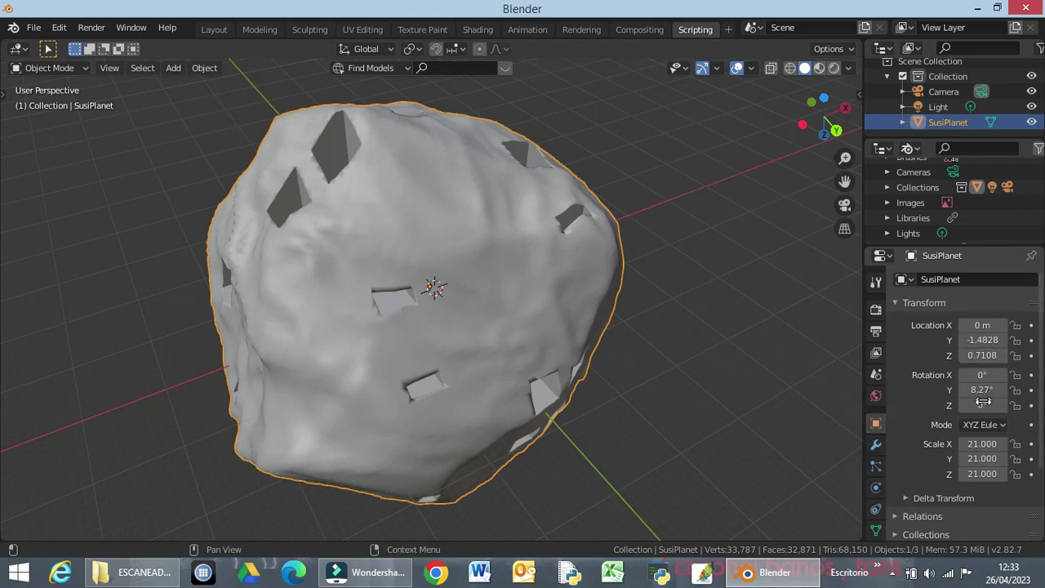
click(981, 444)
text(55)
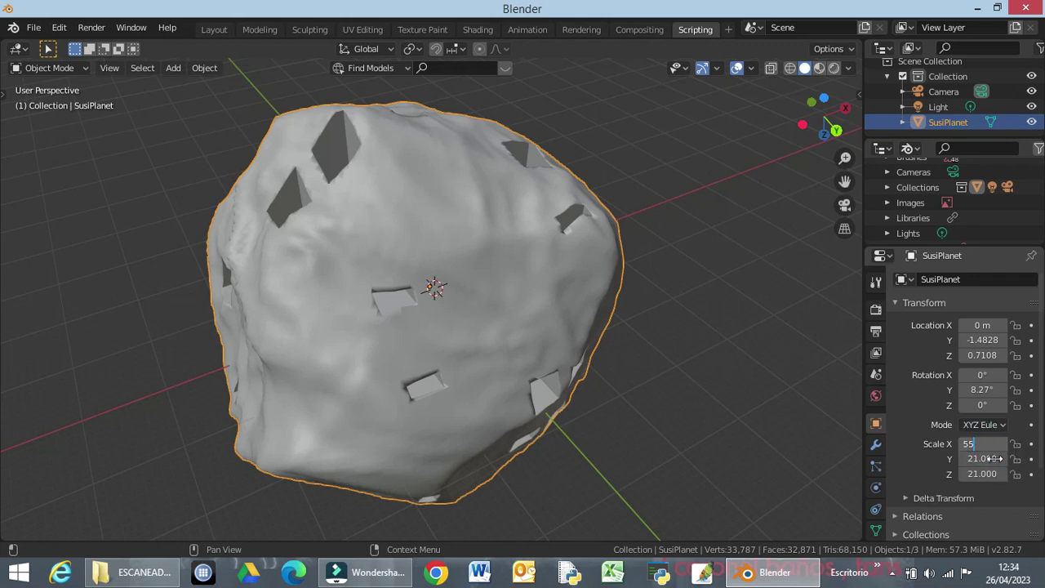
key(Return)
click(987, 458)
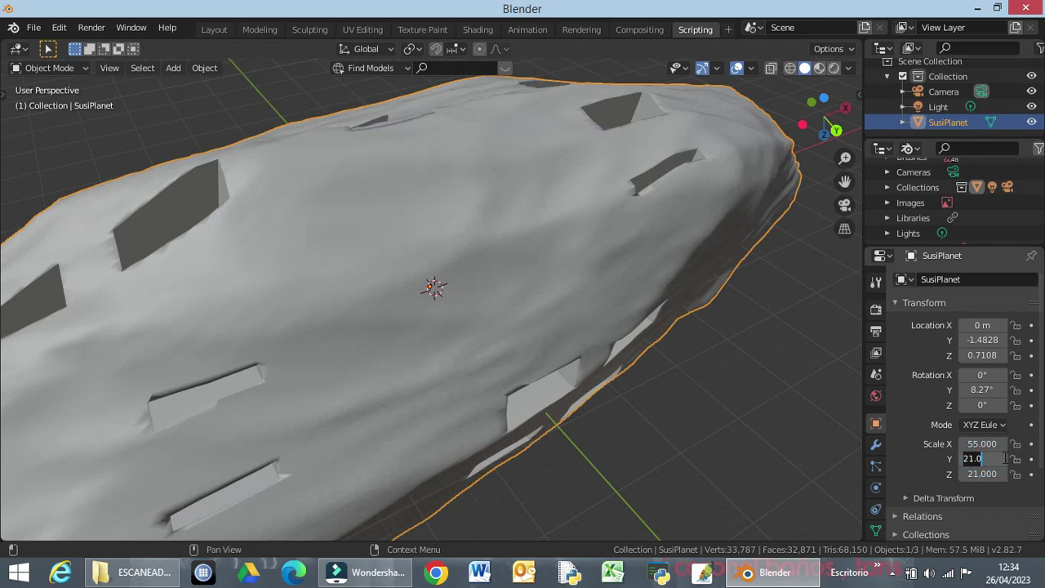
text(55)
key(Return)
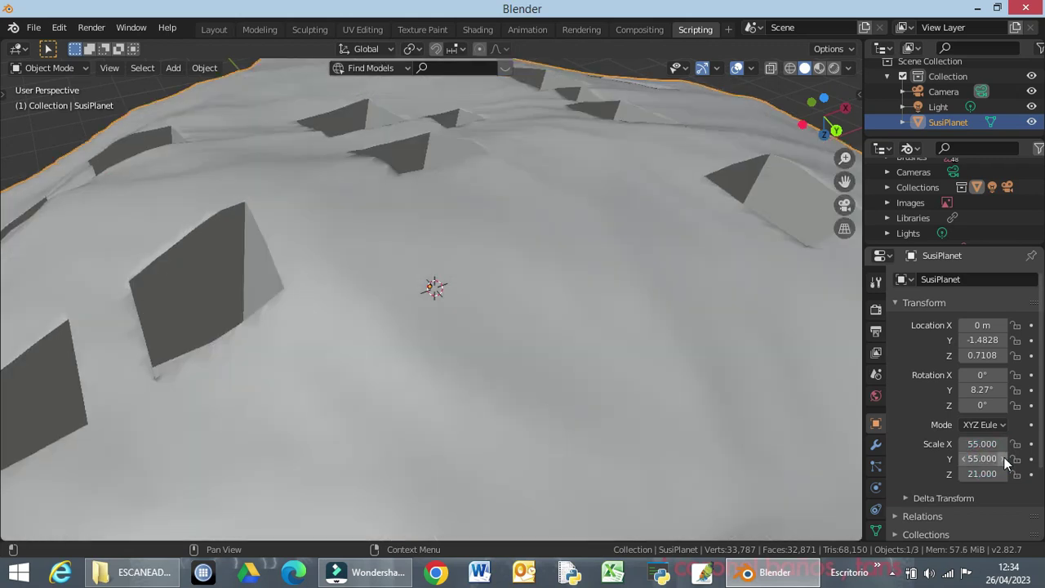
click(998, 473)
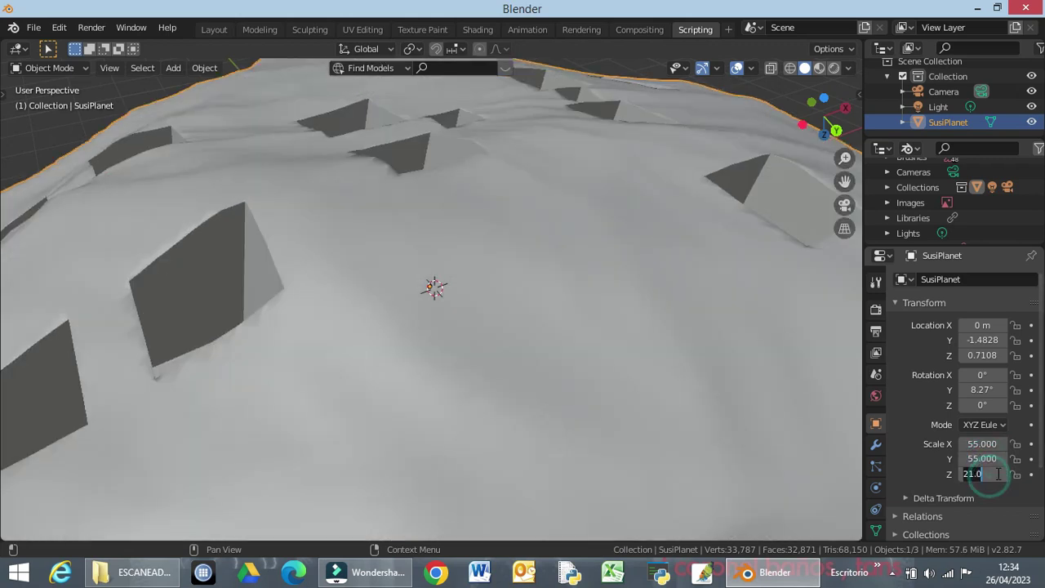
text(55)
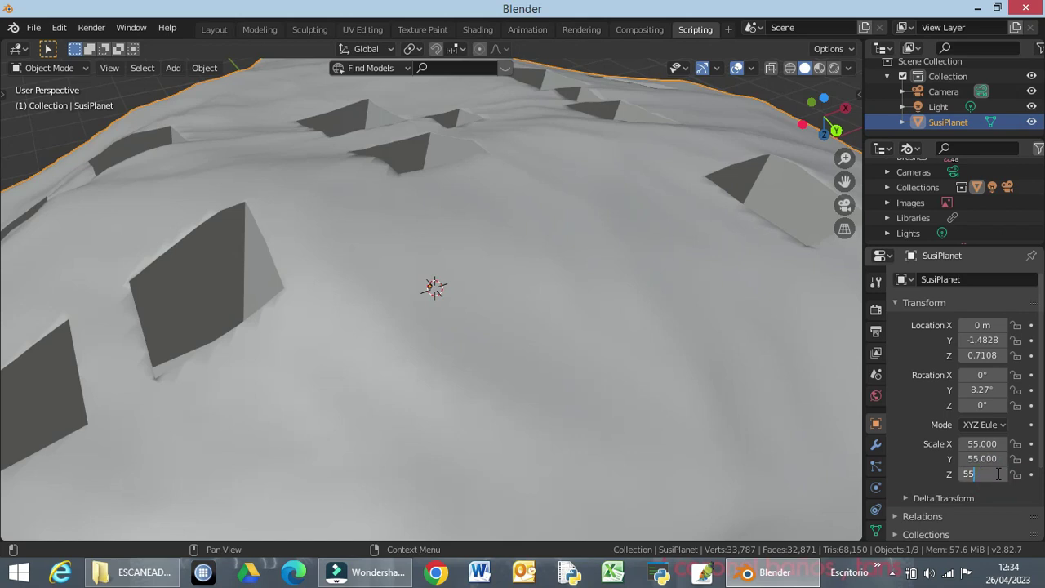
key(Return)
Rotate SusiPlanet about -411° around the global Z axis
scroll(519, 358, down, 6)
middle_drag(521, 358, 648, 444)
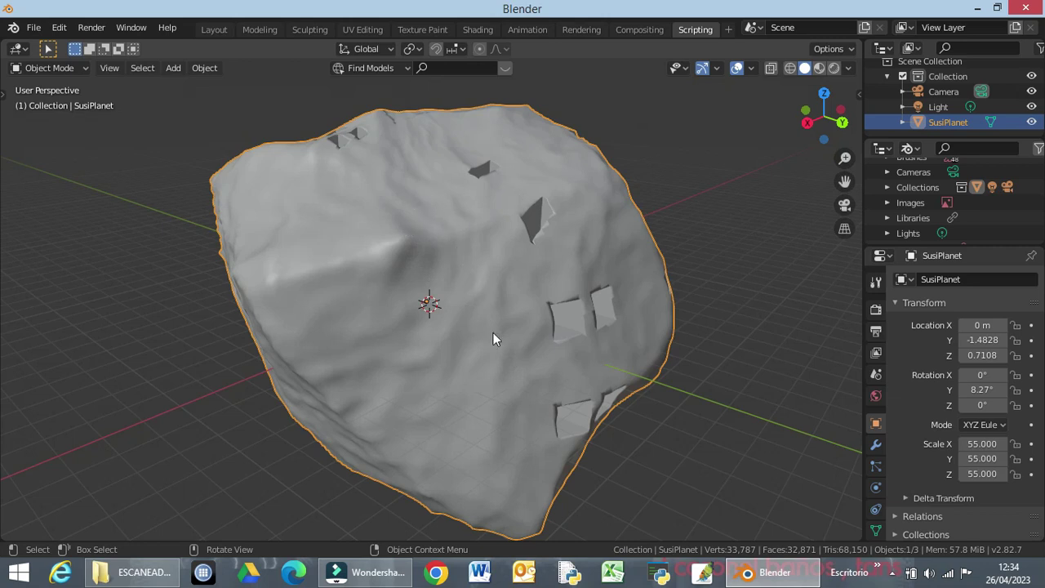
middle_drag(482, 331, 612, 213)
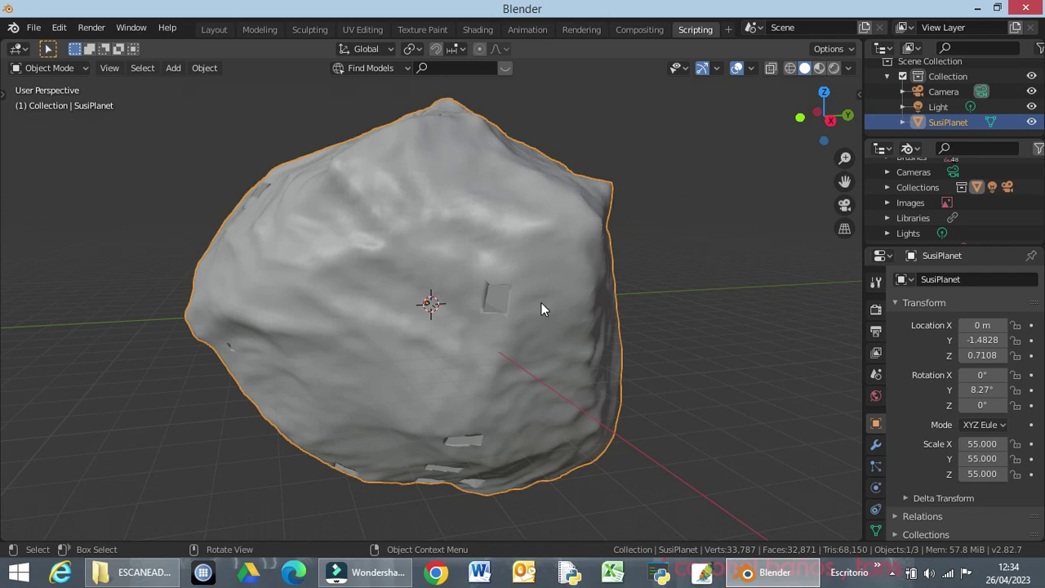
key(KP_1)
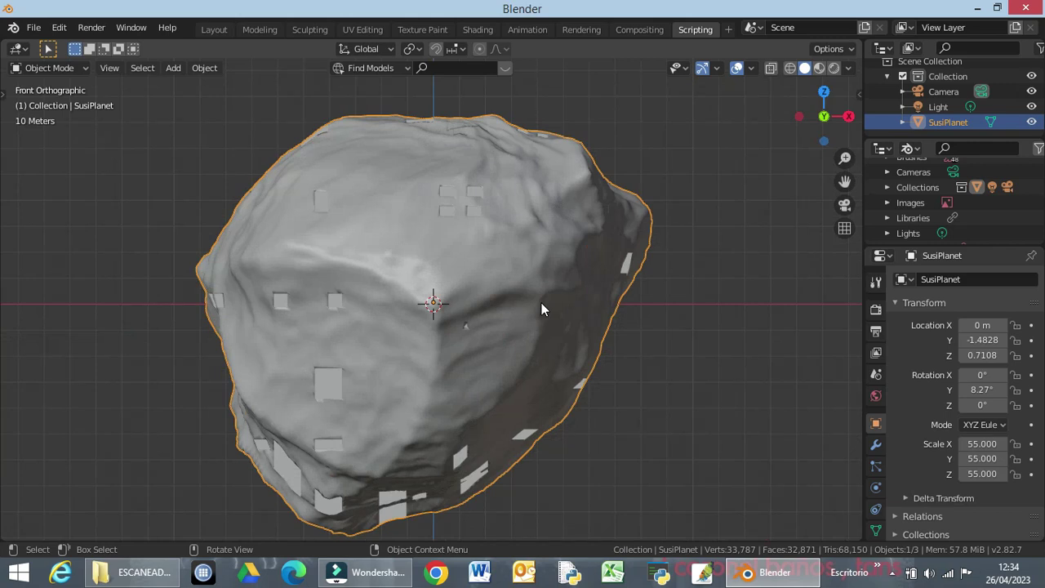
key(KP_3)
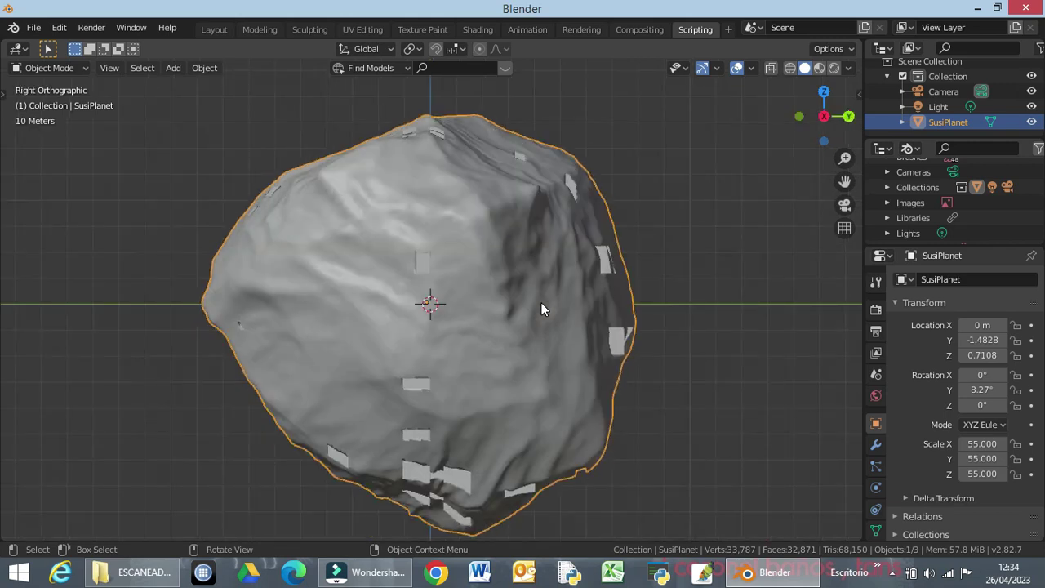
key(KP_1)
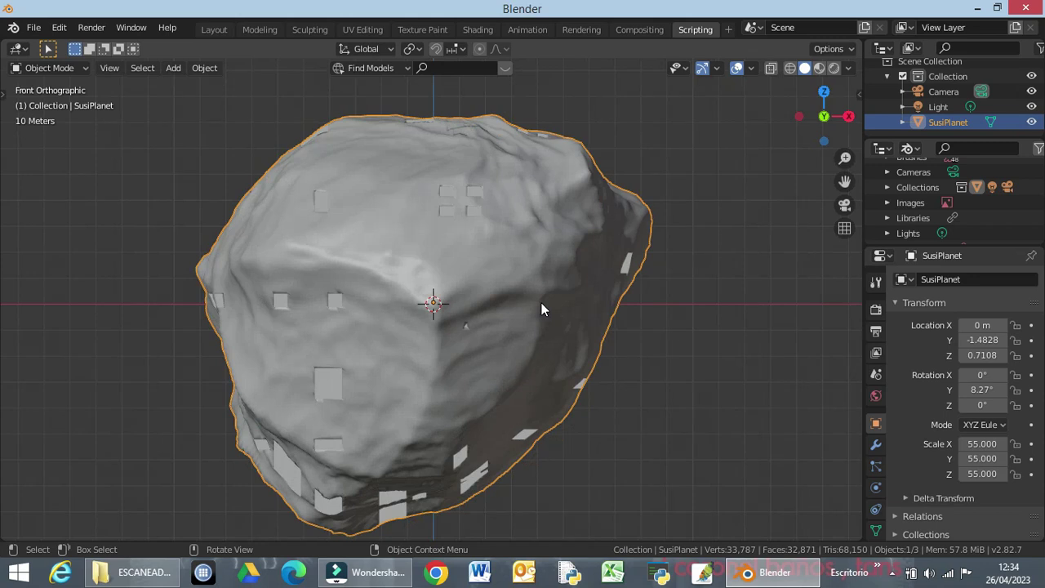
key(r)
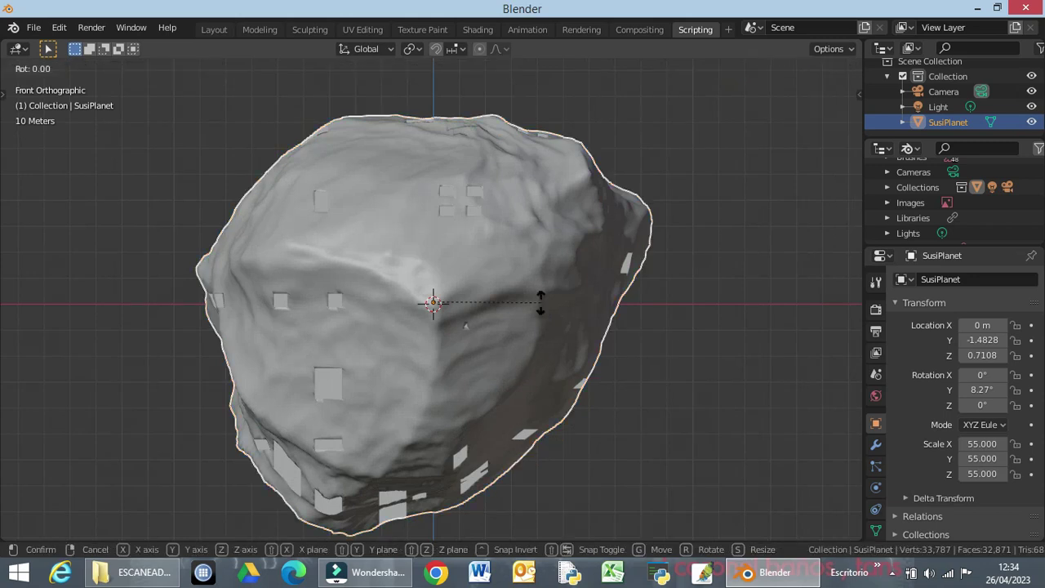
key(z)
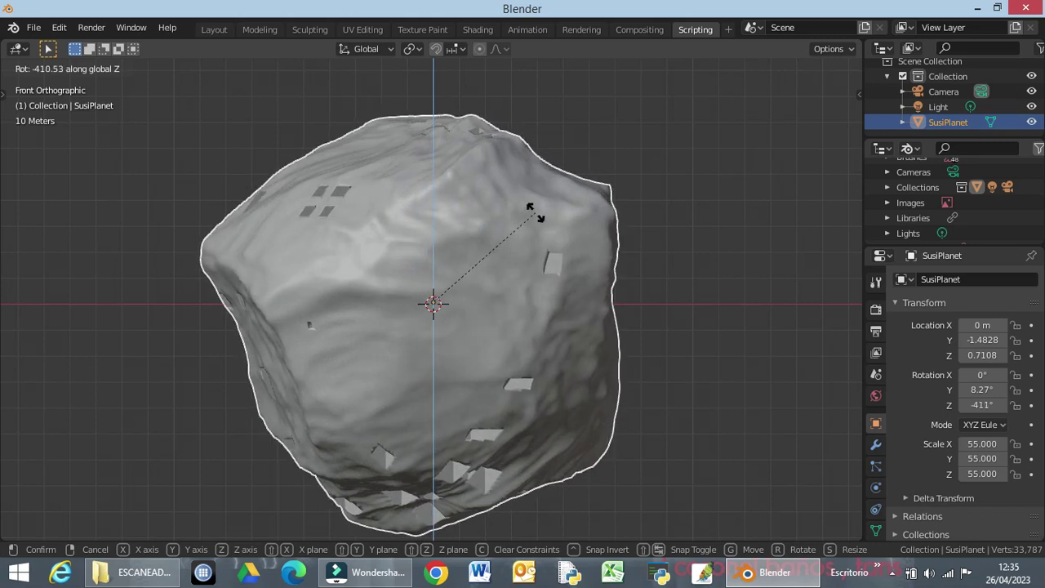
click(536, 214)
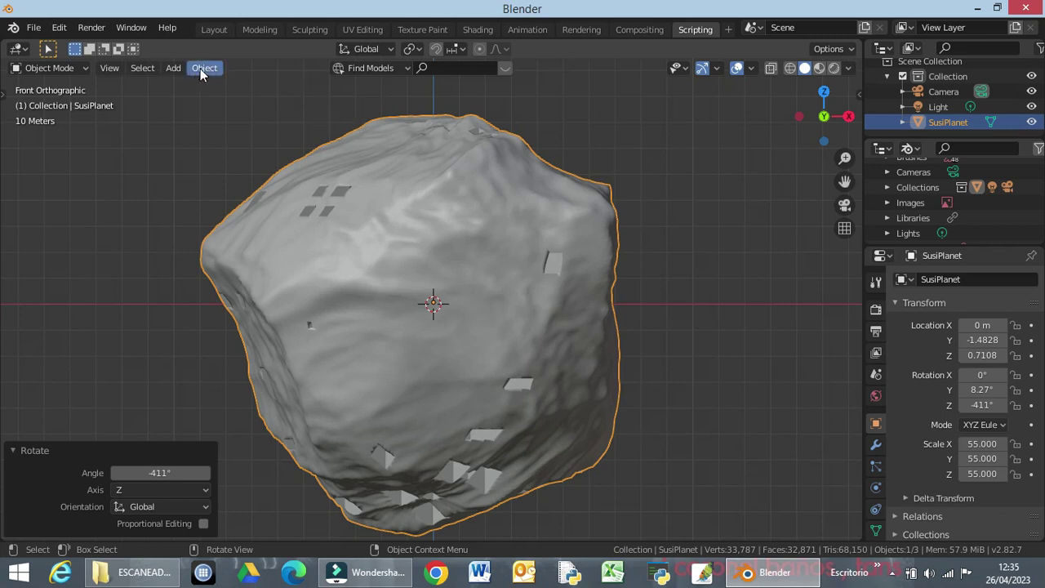
Add a mesh cube at the origin and scale it uniformly to about 15
click(173, 68)
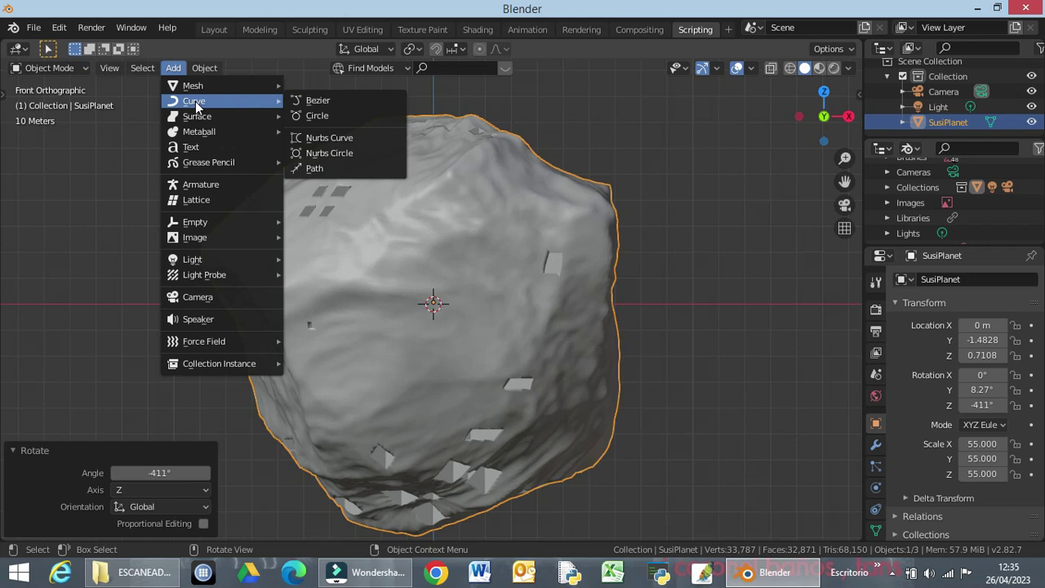
mouse_move(196, 86)
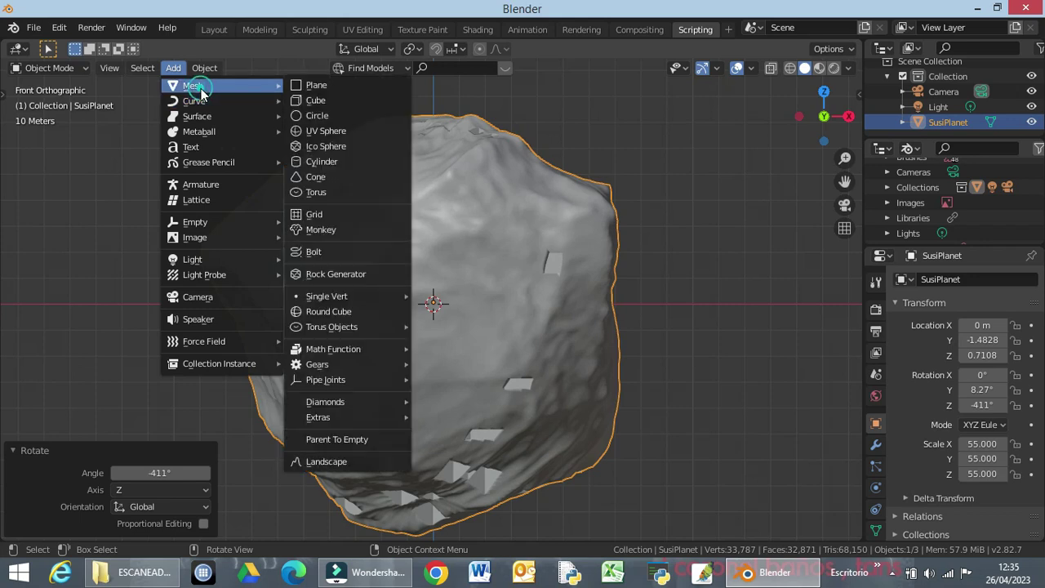
click(315, 102)
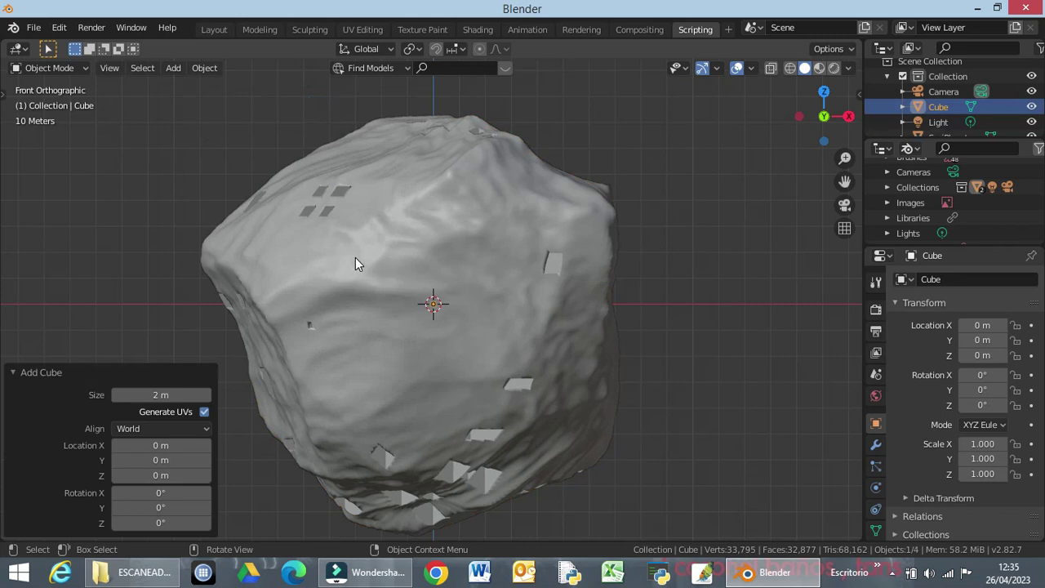
key(s)
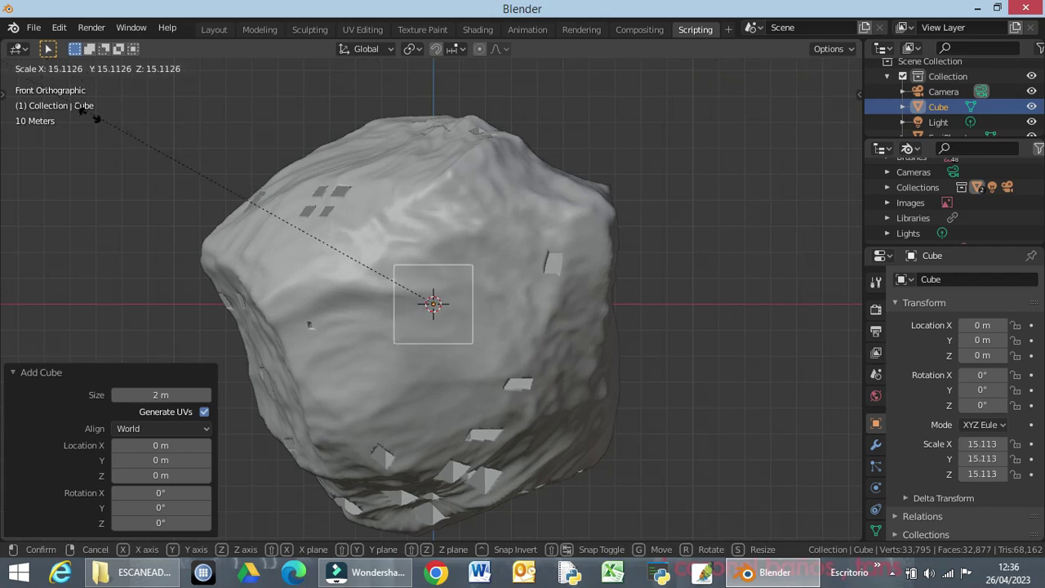
click(96, 123)
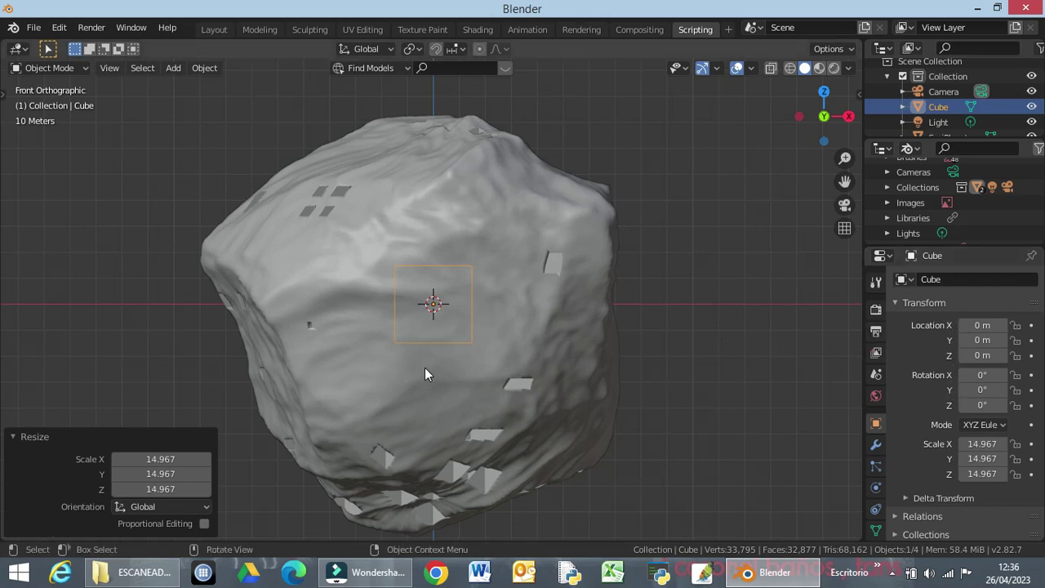
Move the cube out of the rock to about X -90.8 m and Z 40.4 m, against SusiPlanet's upper flank
key(g)
key(z)
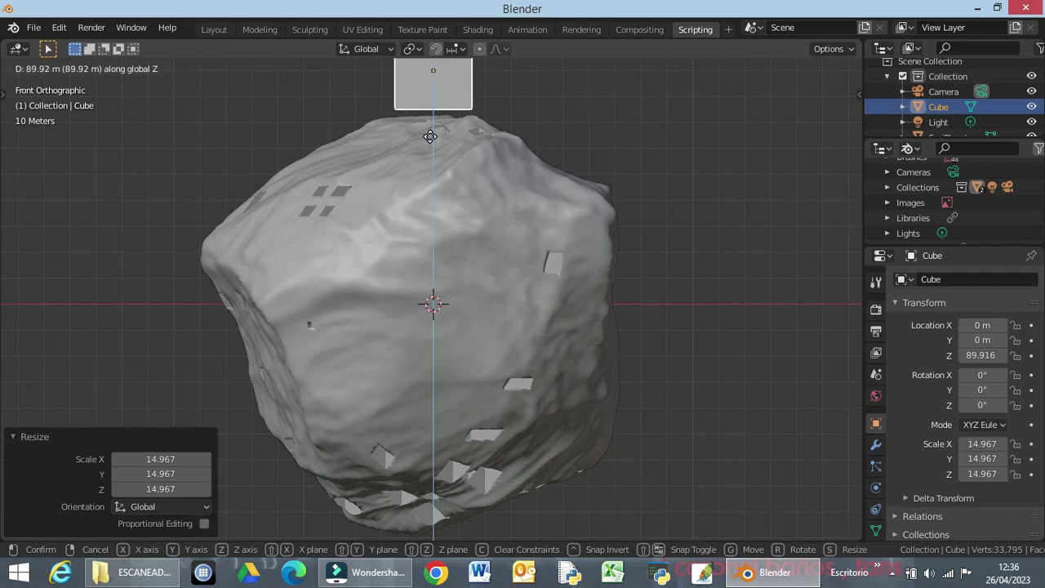
click(428, 140)
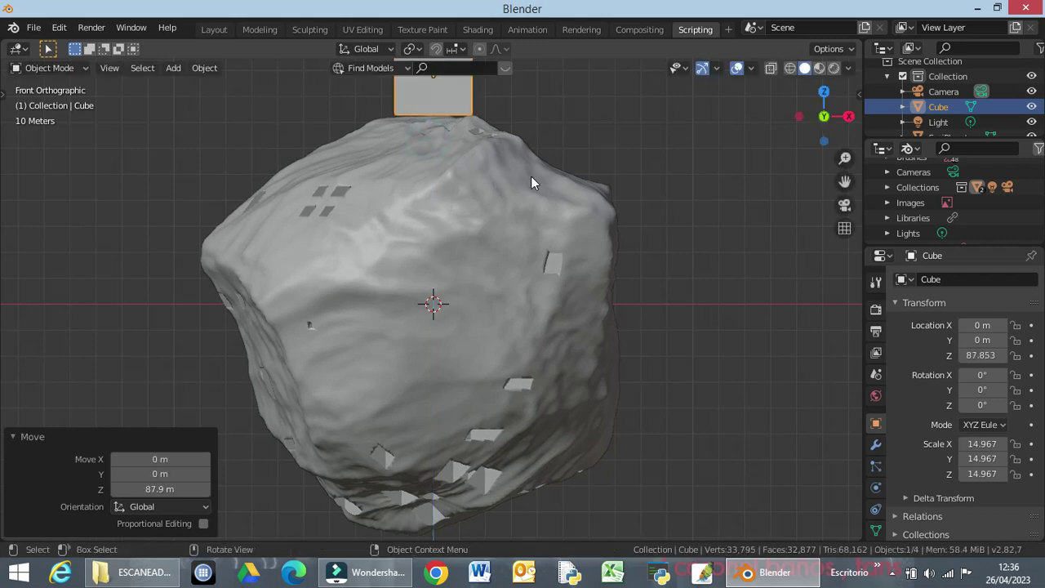
key(g)
key(x)
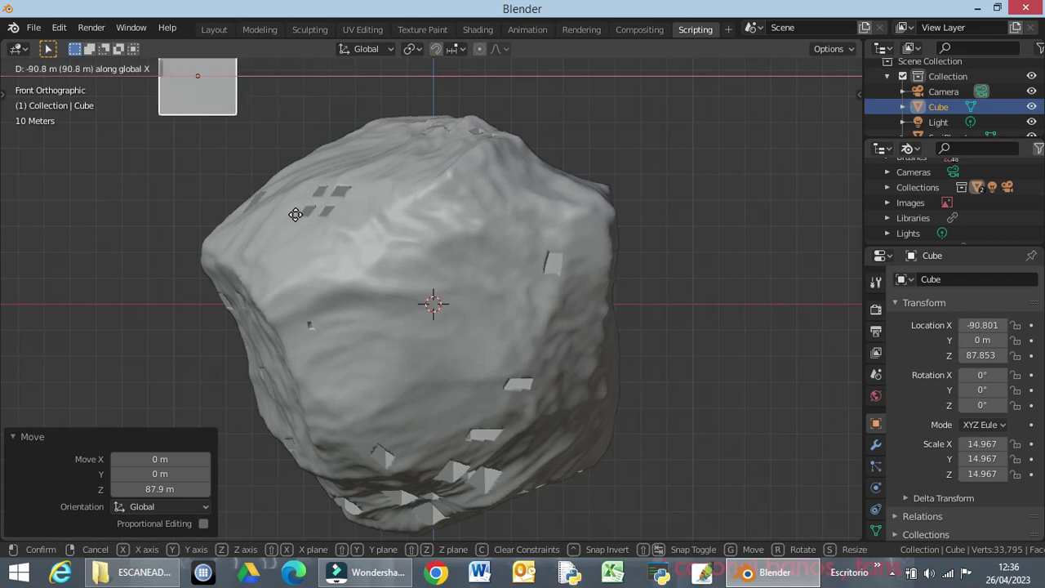
click(295, 214)
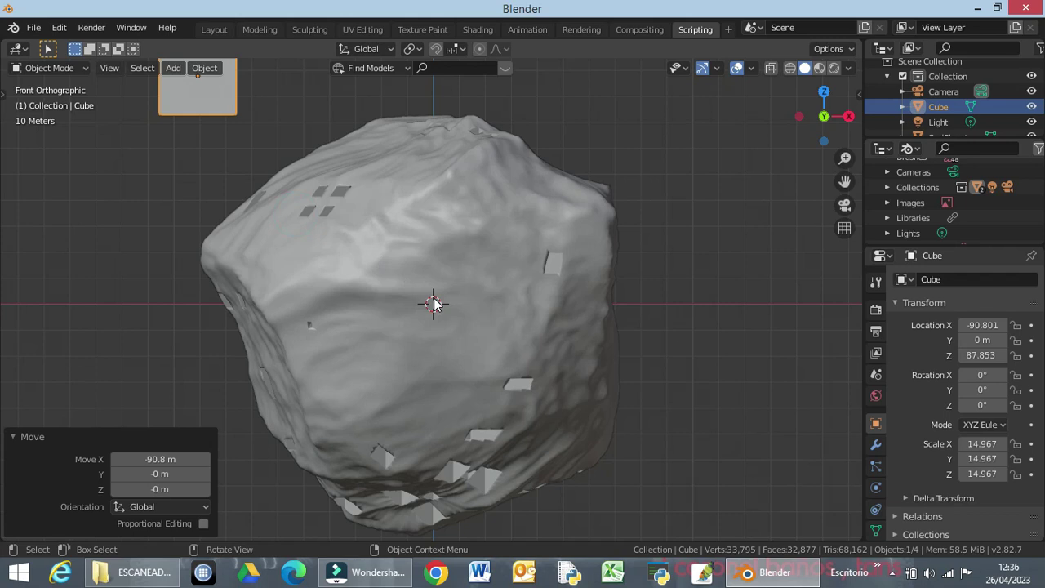
key(g)
key(z)
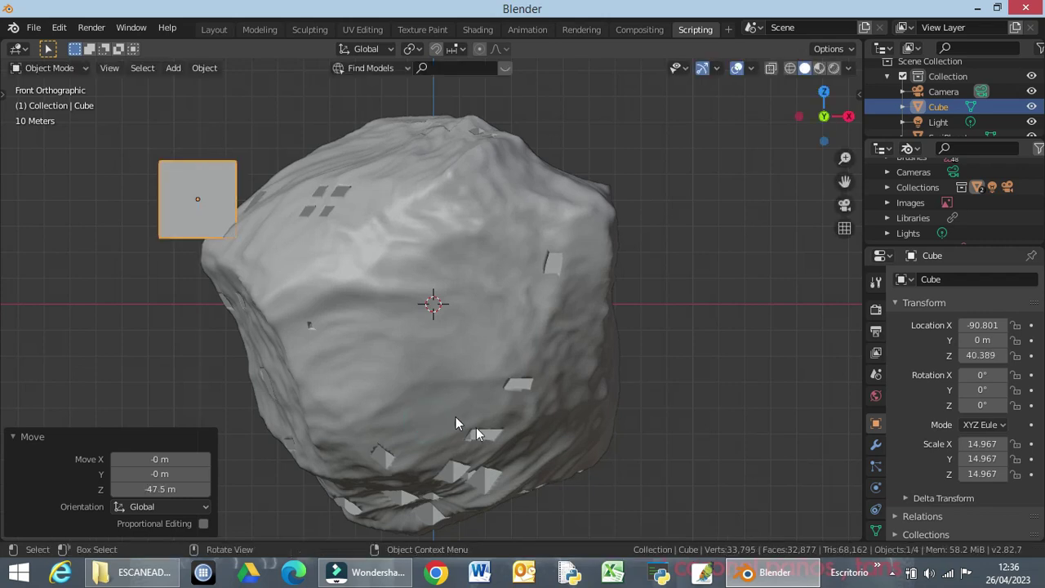
Shift the cube about 11.7 m along global X into the rock's flank and check the overlap from the front and below
middle_drag(436, 451, 474, 495)
key(g)
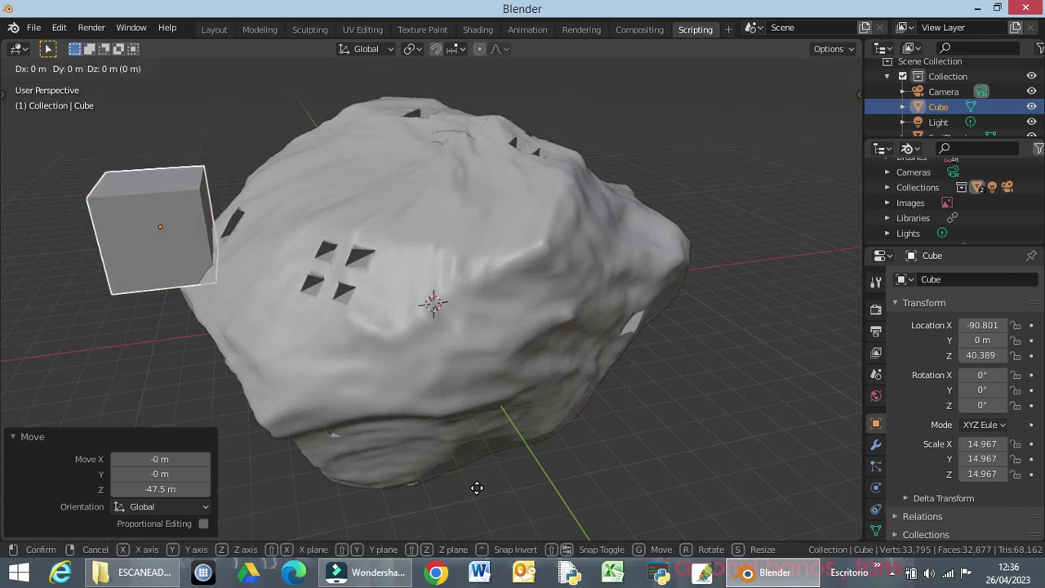
key(x)
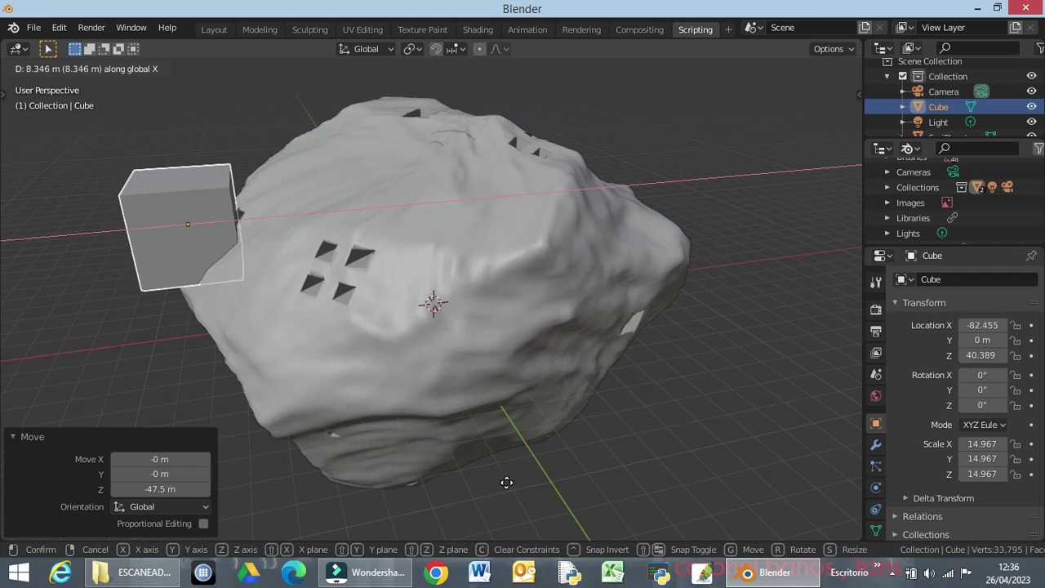
click(515, 480)
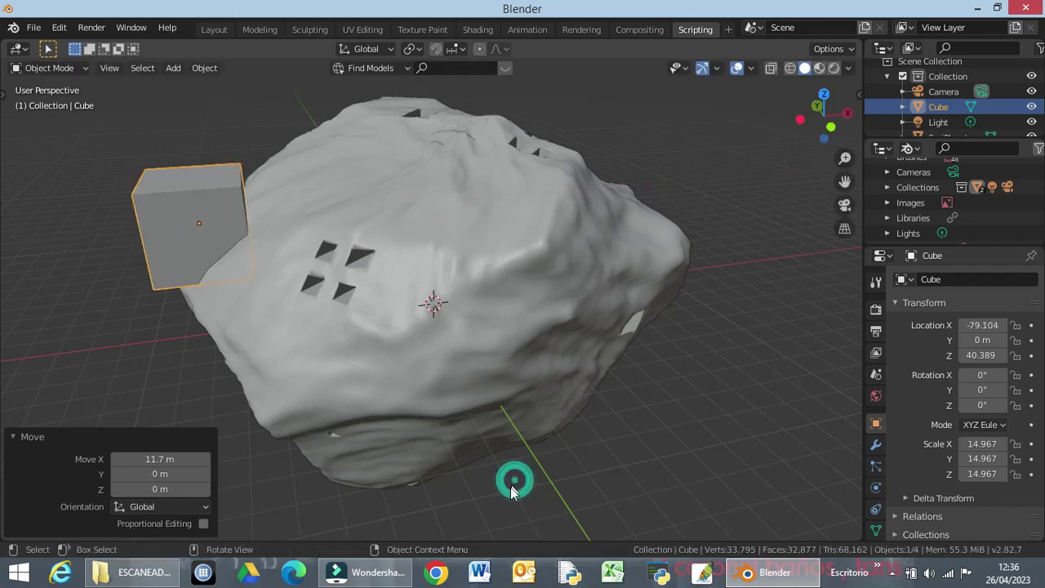
middle_drag(507, 519, 503, 498)
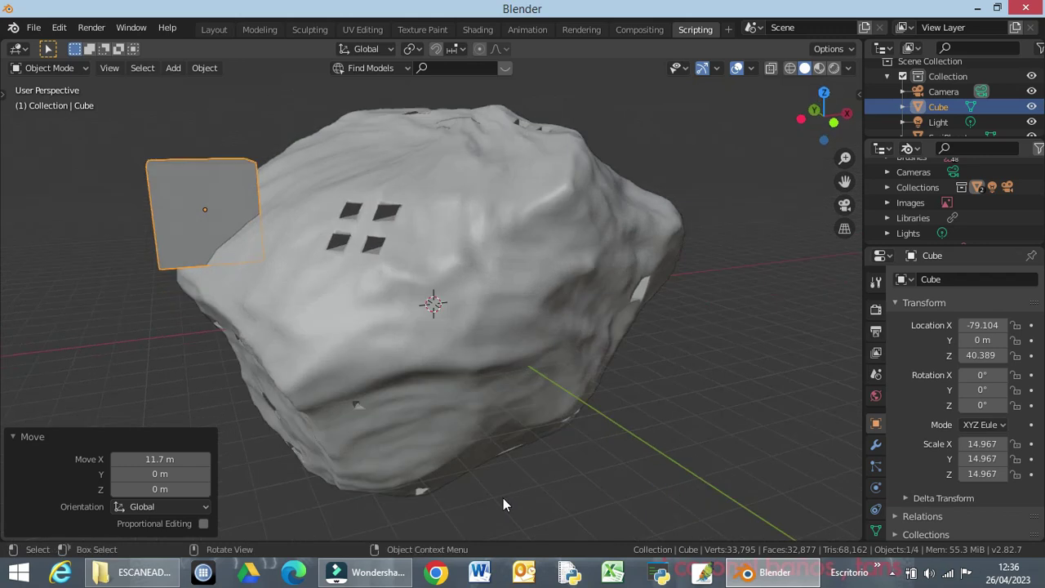
key(KP_1)
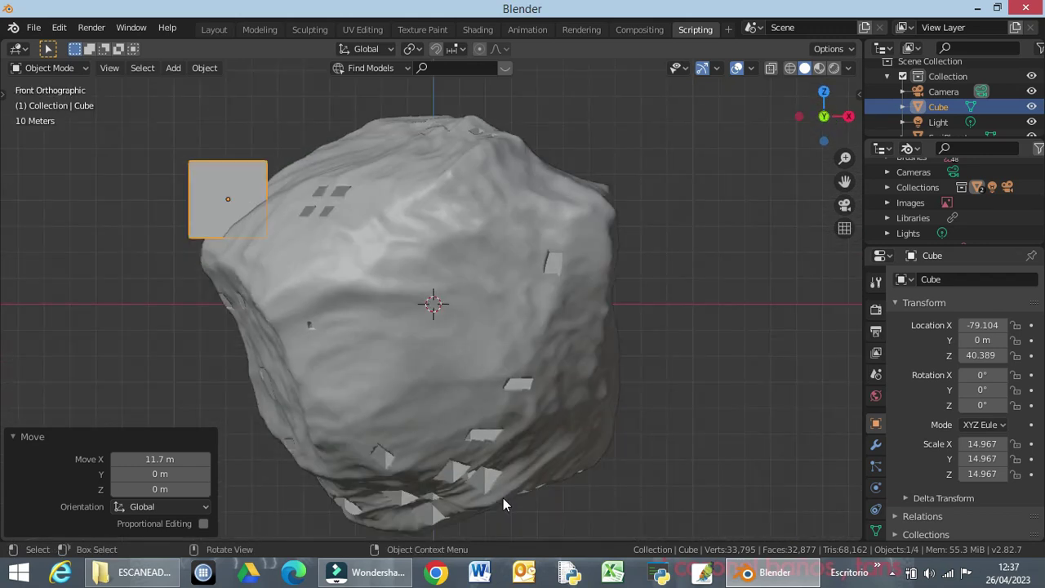
key(KP_6)
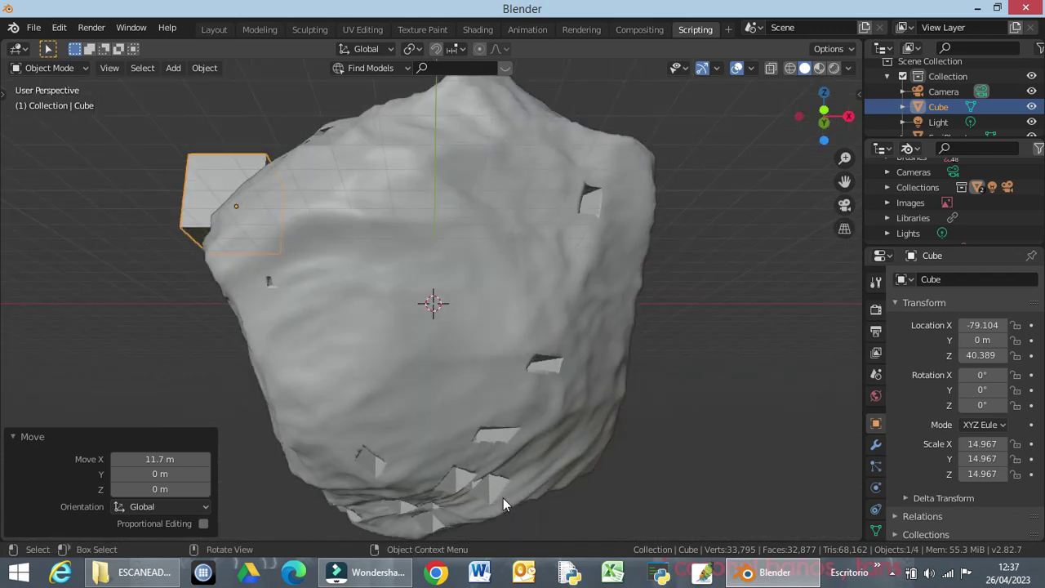
Add a Boolean modifier with the Difference operation to SusiPlanet after checking the cube's placement from the side, top and front
key(KP_3)
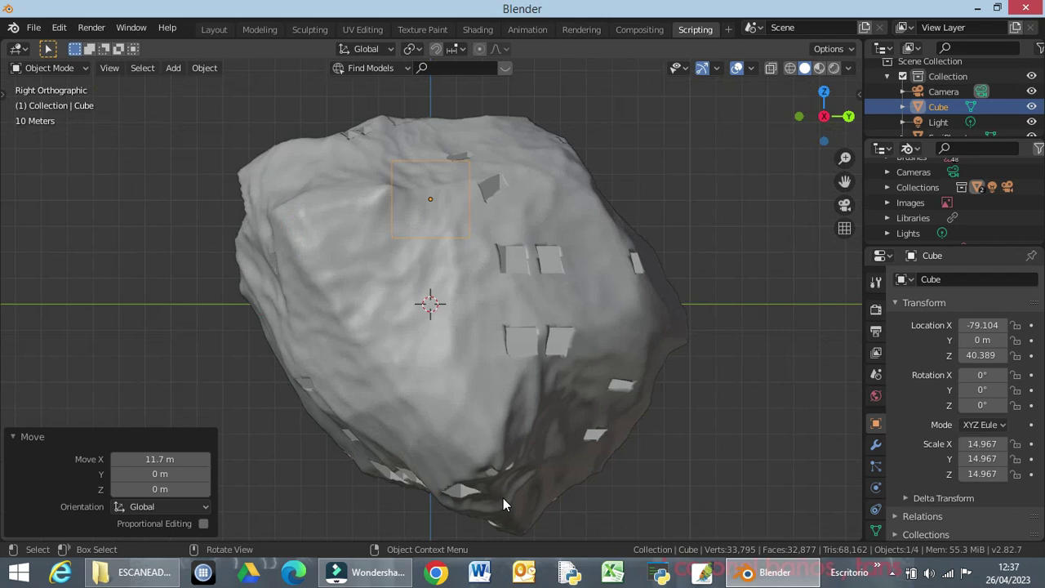
key(ctrl+KP_3)
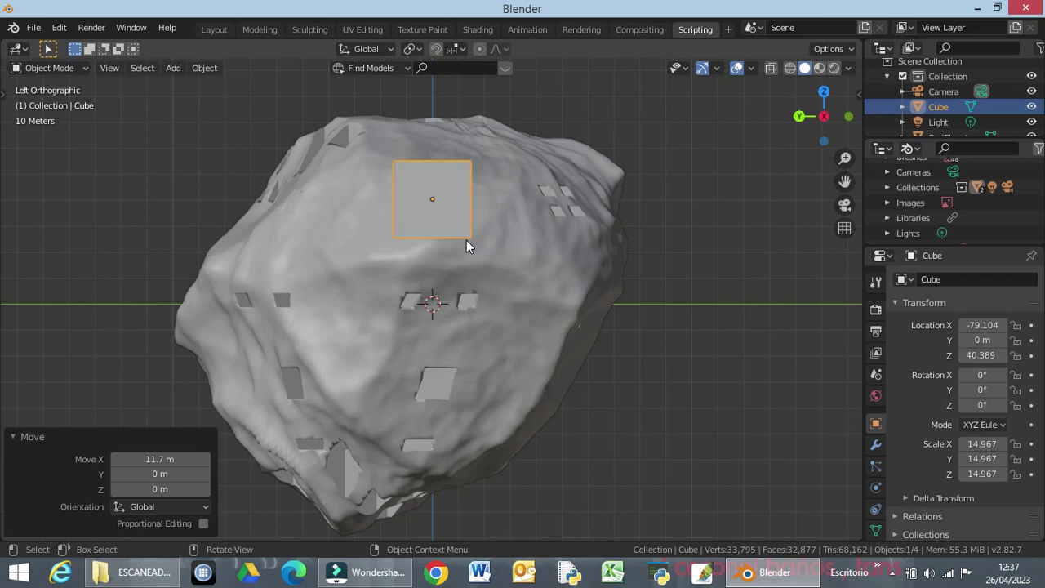
key(KP_7)
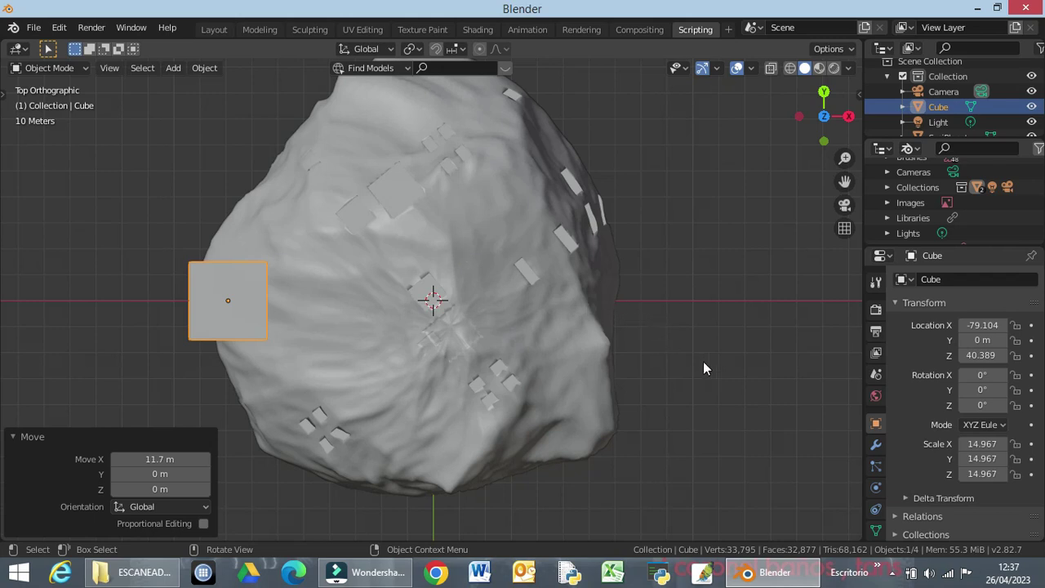
key(KP_1)
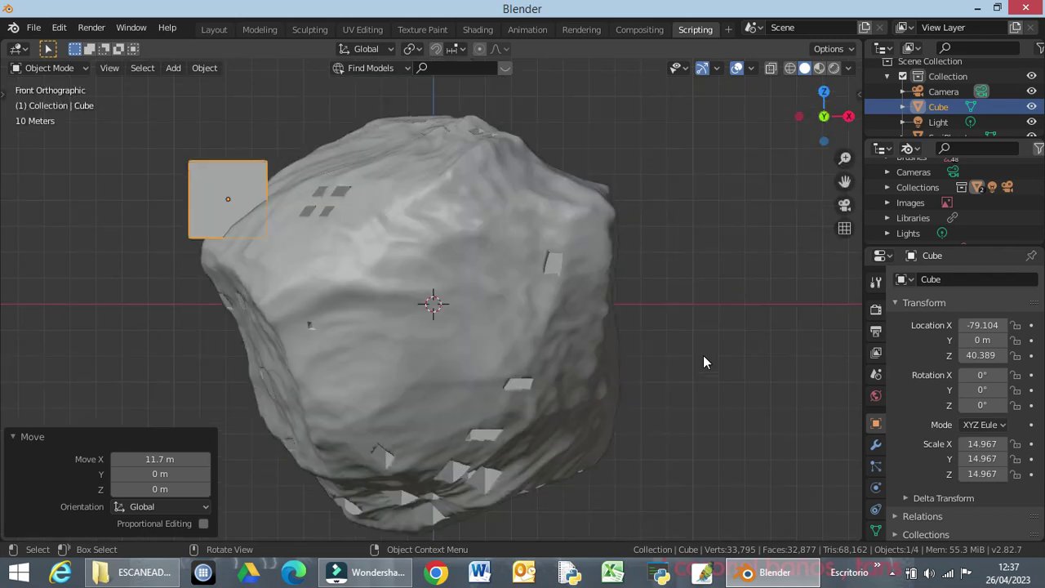
click(418, 272)
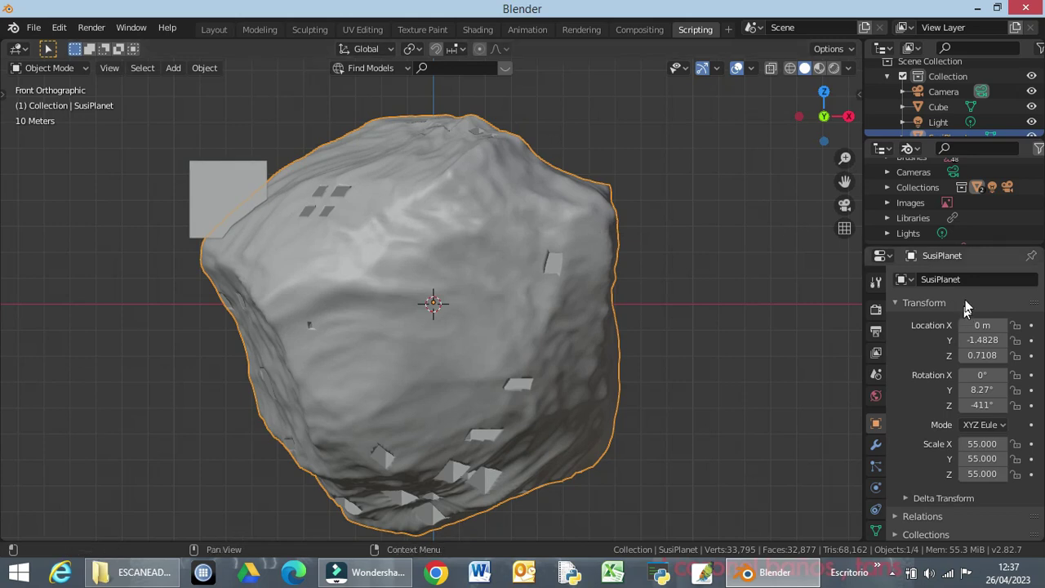
click(877, 446)
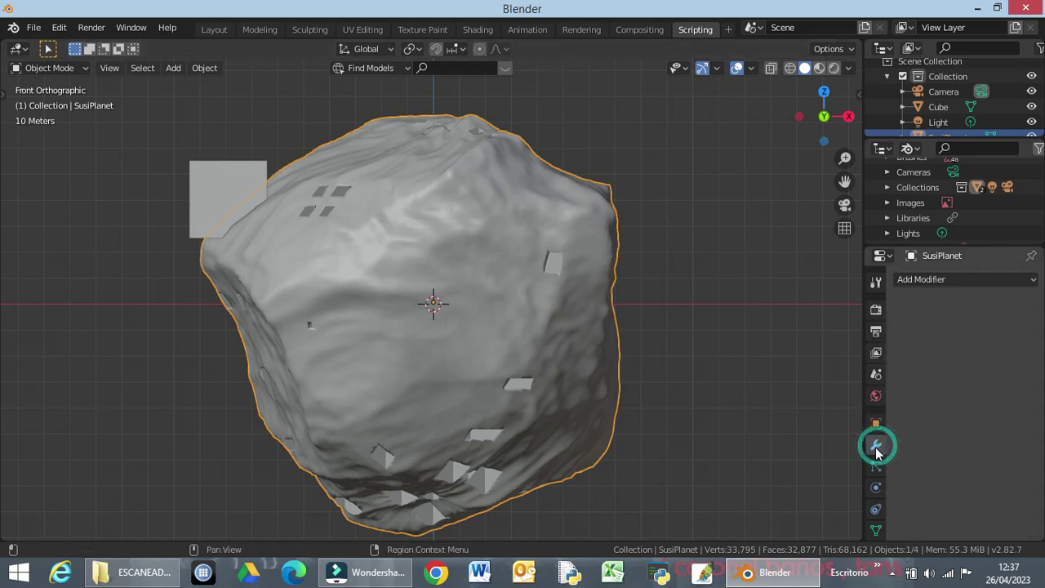
click(949, 281)
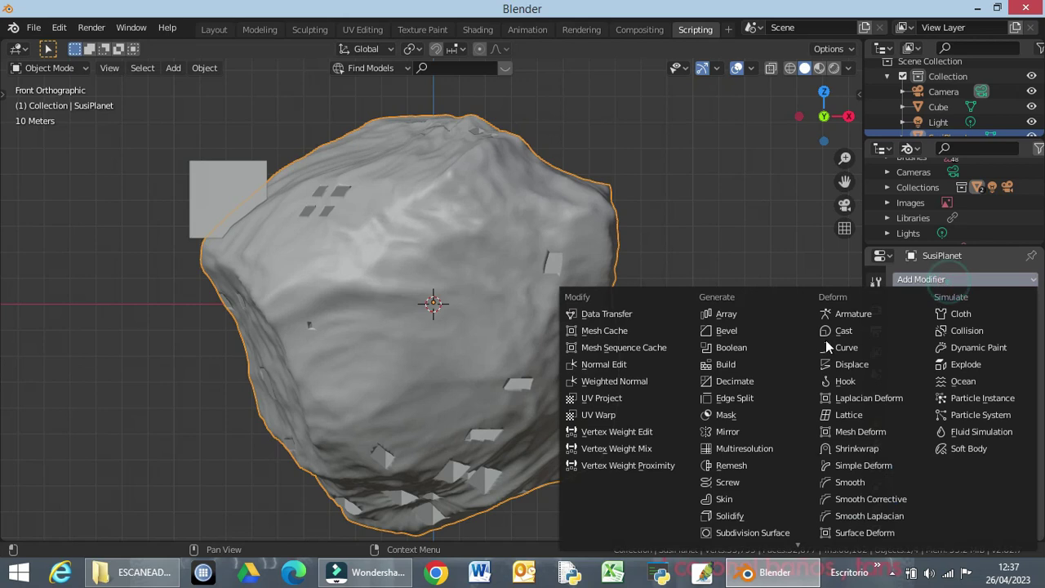
click(729, 347)
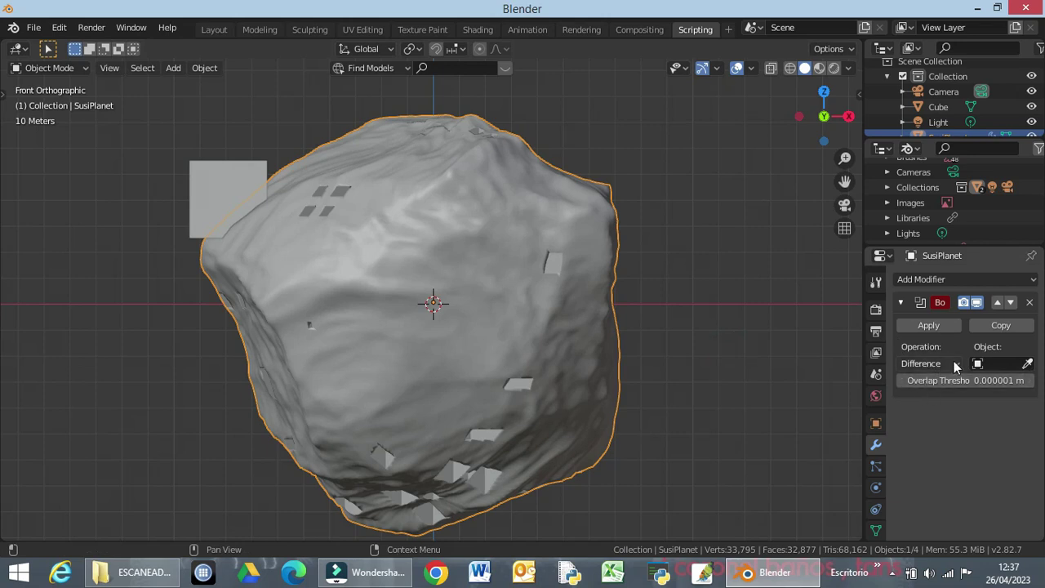
Set Cube as SusiPlanet's Boolean Difference object, apply the modifier, and delete the cube
click(988, 364)
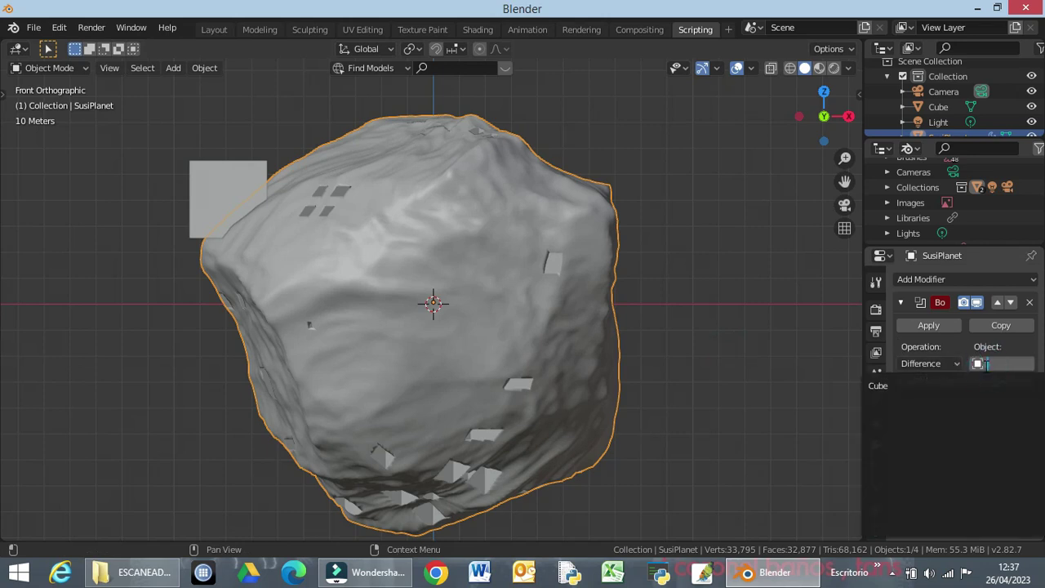
click(883, 385)
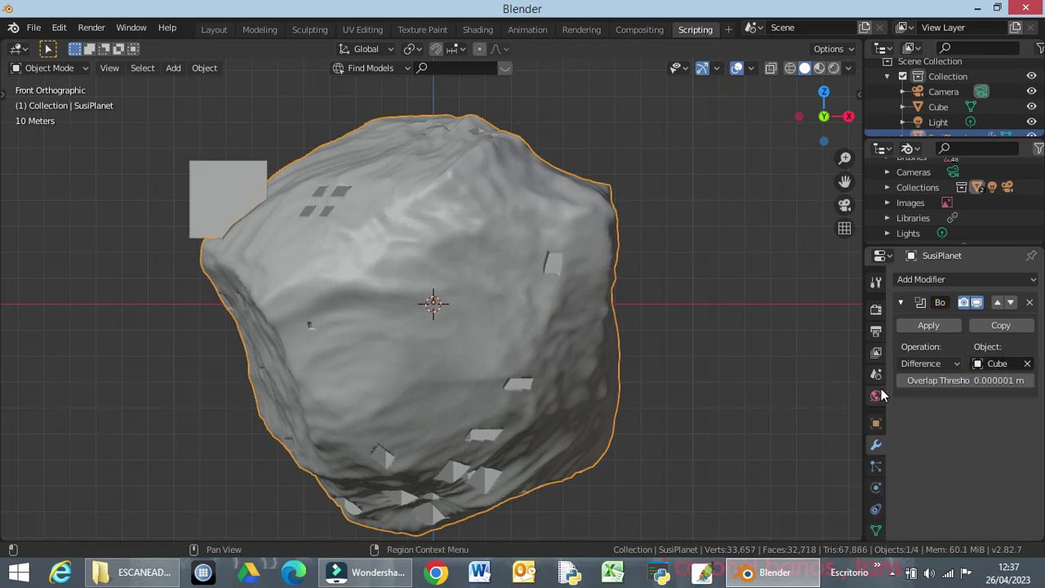
click(928, 326)
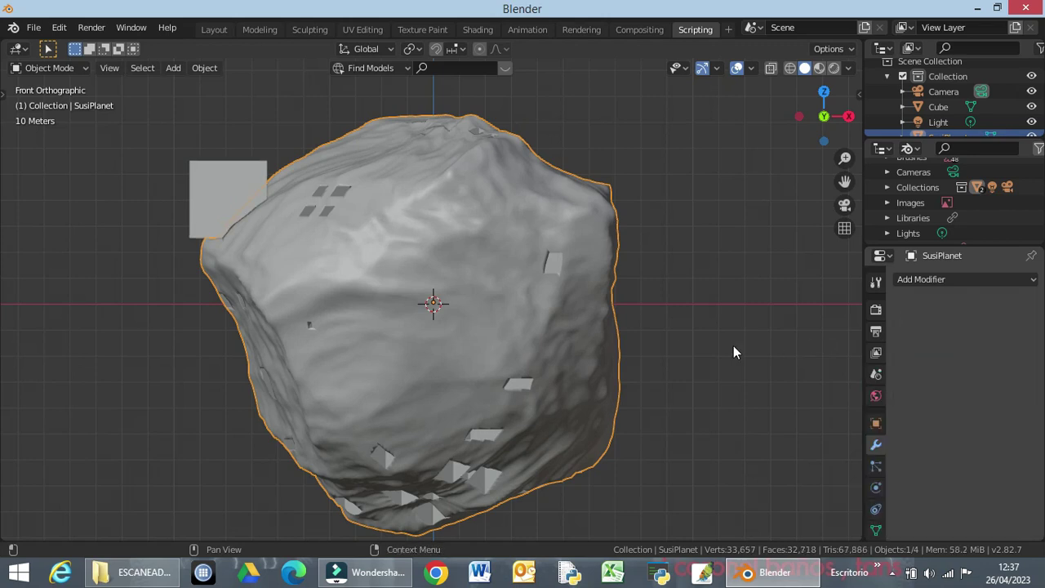
click(231, 183)
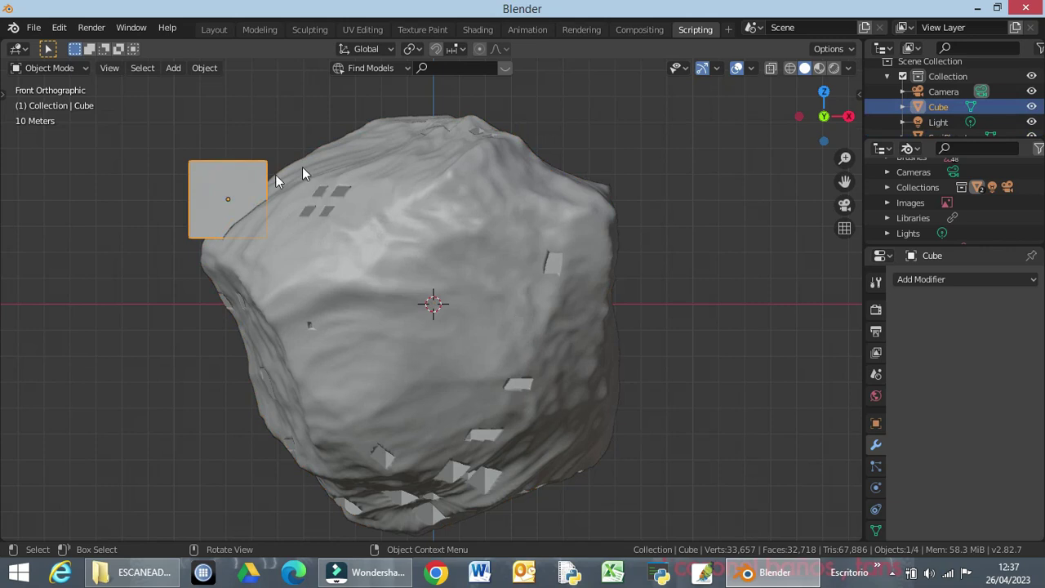
key(Delete)
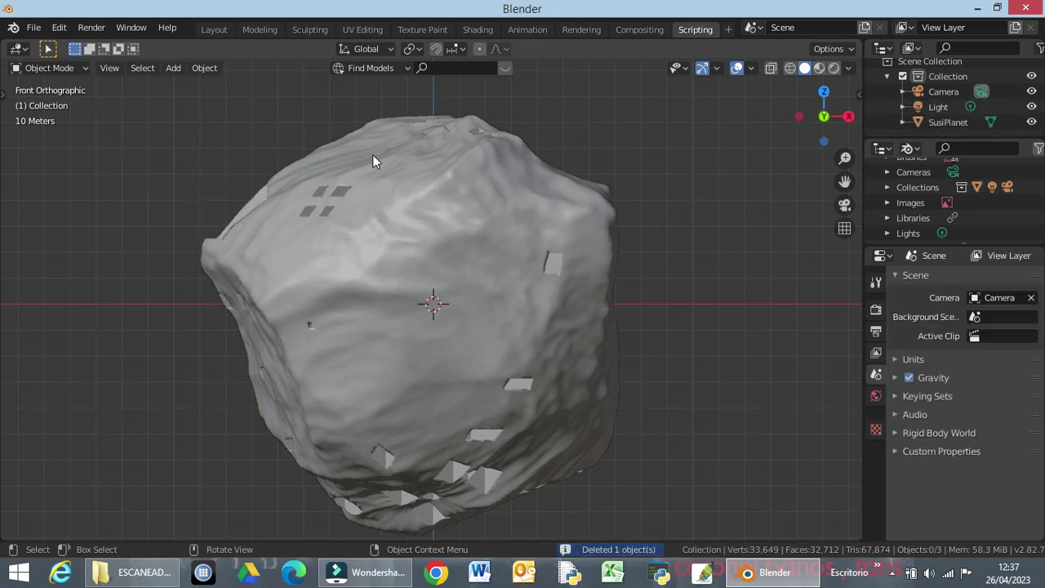
Select the SusiPlanet mesh and switch it to Edit Mode
middle_drag(289, 355, 423, 391)
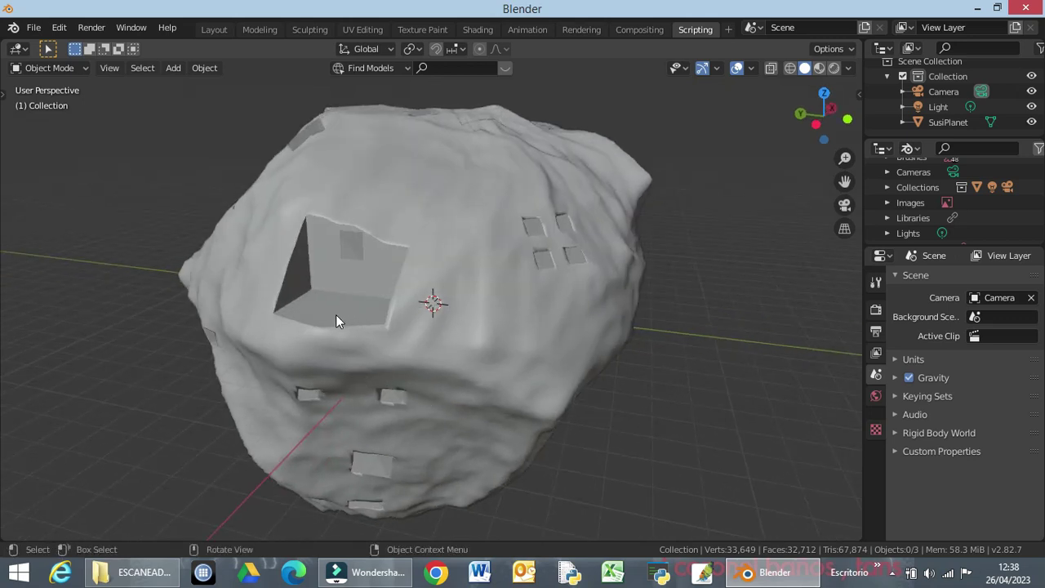
middle_drag(431, 352, 449, 321)
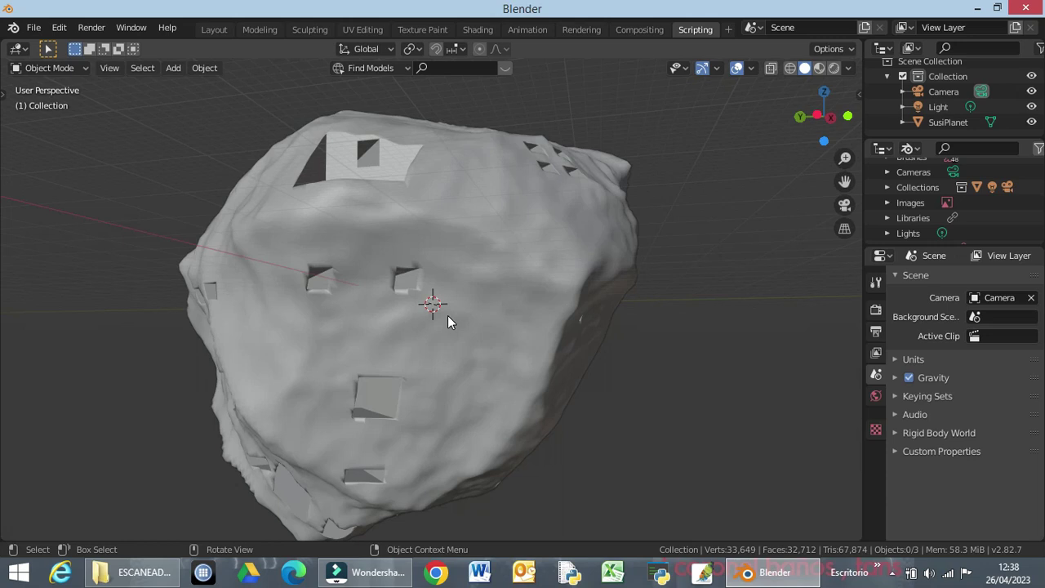
middle_drag(417, 319, 363, 269)
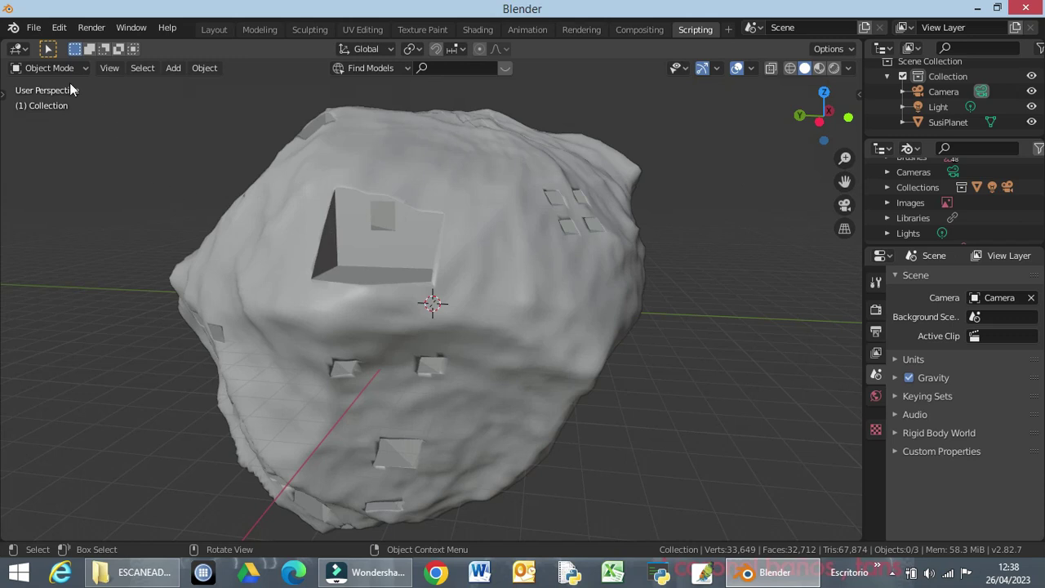
click(53, 69)
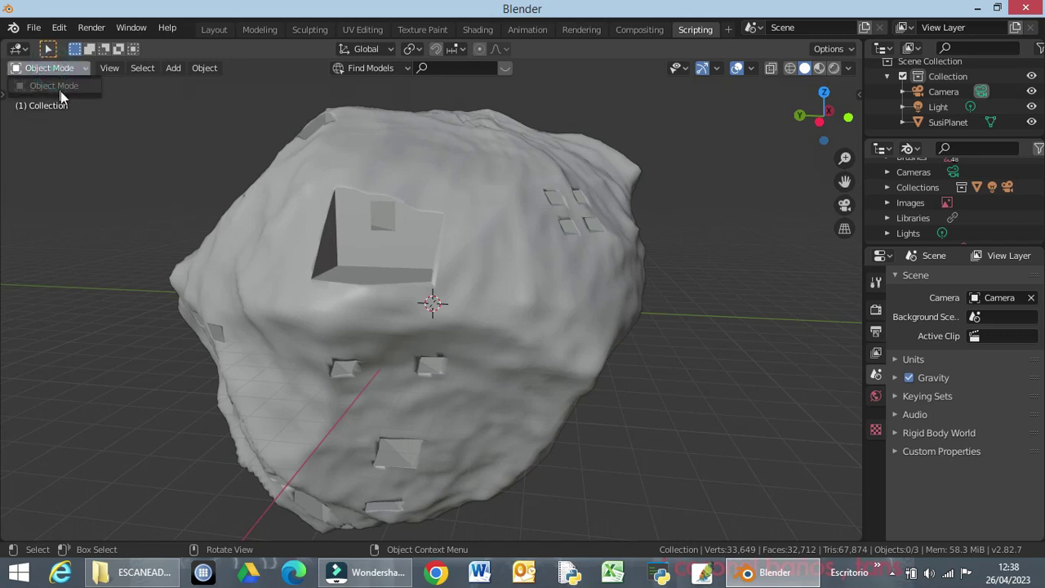
click(445, 162)
key(Tab)
Try to add a single loop cut across the floor face of the large cut-out, and return to face selection
middle_drag(423, 292, 455, 443)
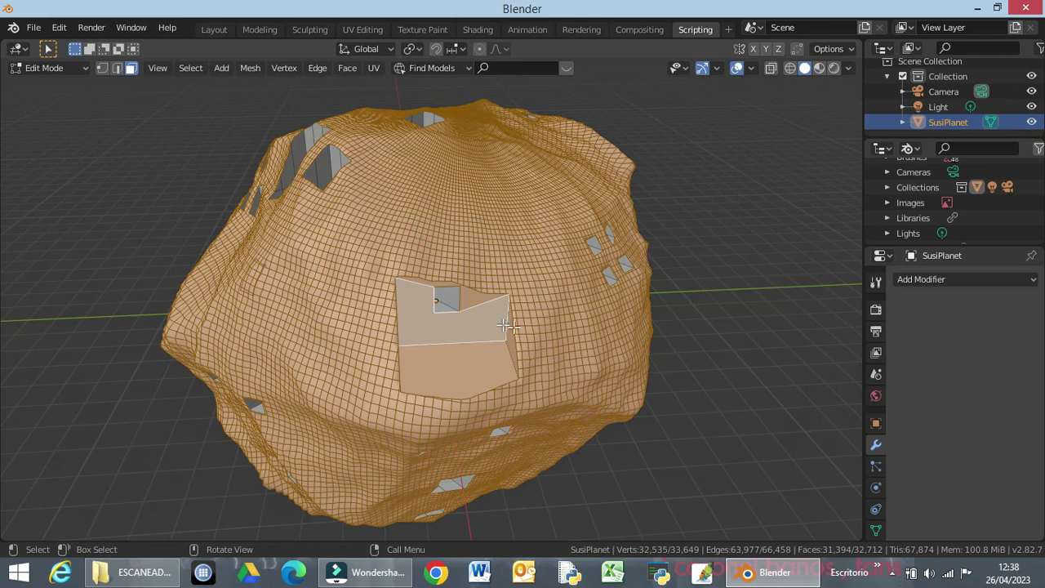
middle_drag(510, 344, 474, 330)
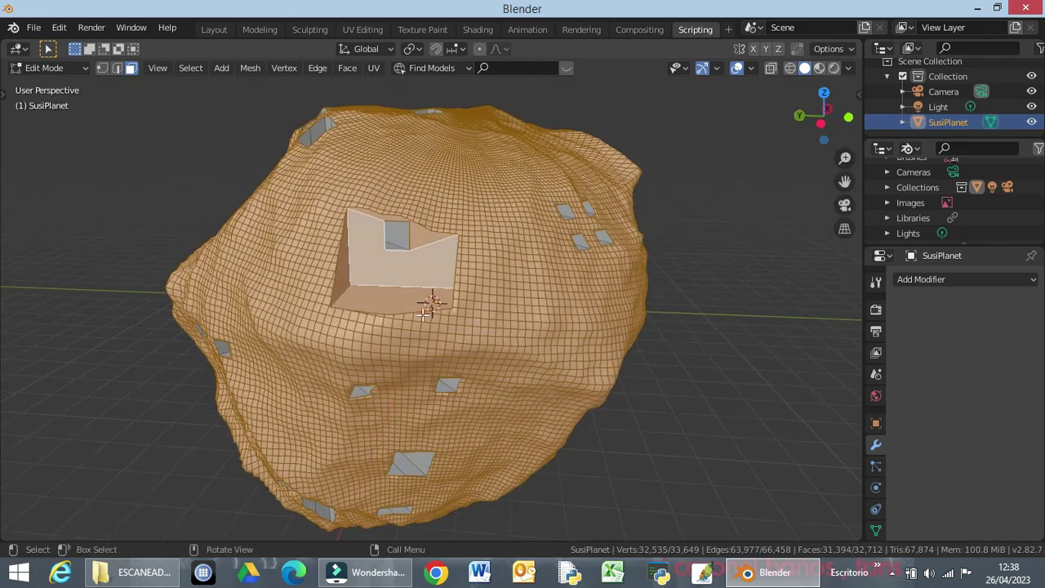
middle_drag(400, 325, 444, 390)
scroll(432, 407, up, 3)
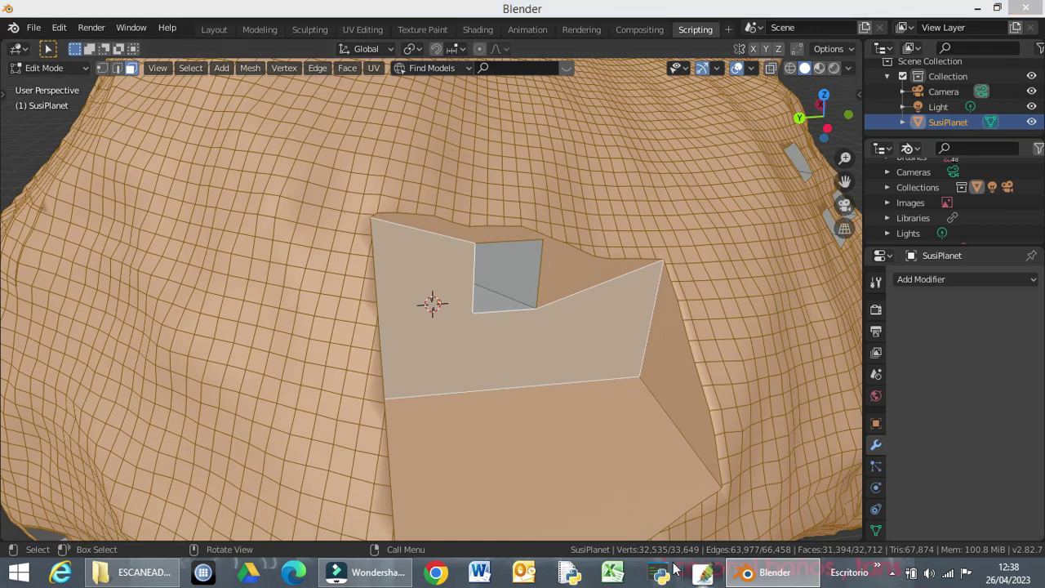
mouse_move(671, 428)
middle_down()
mouse_move(627, 389)
mouse_move(688, 401)
mouse_move(660, 437)
middle_up()
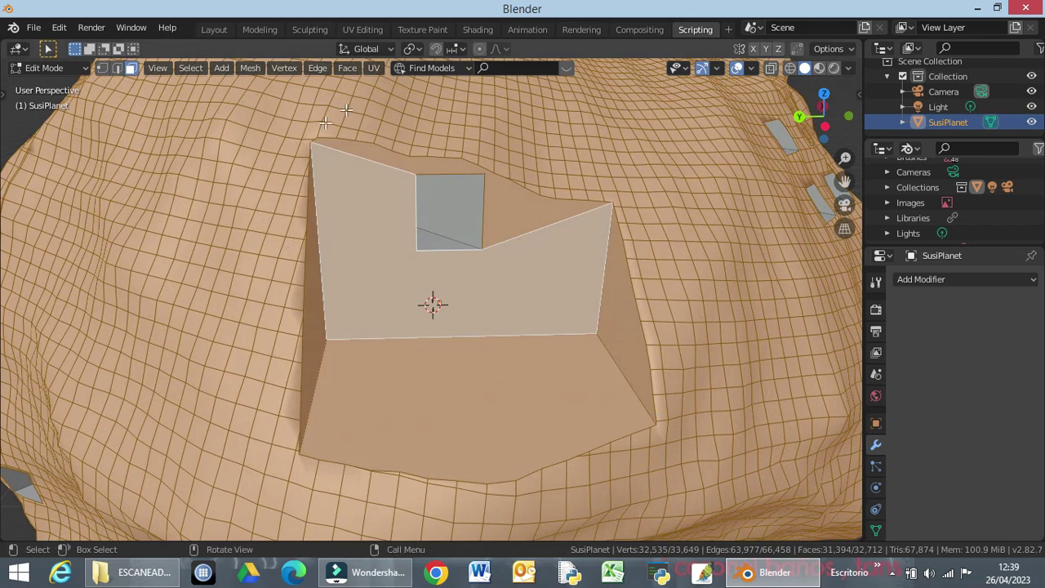
click(418, 408)
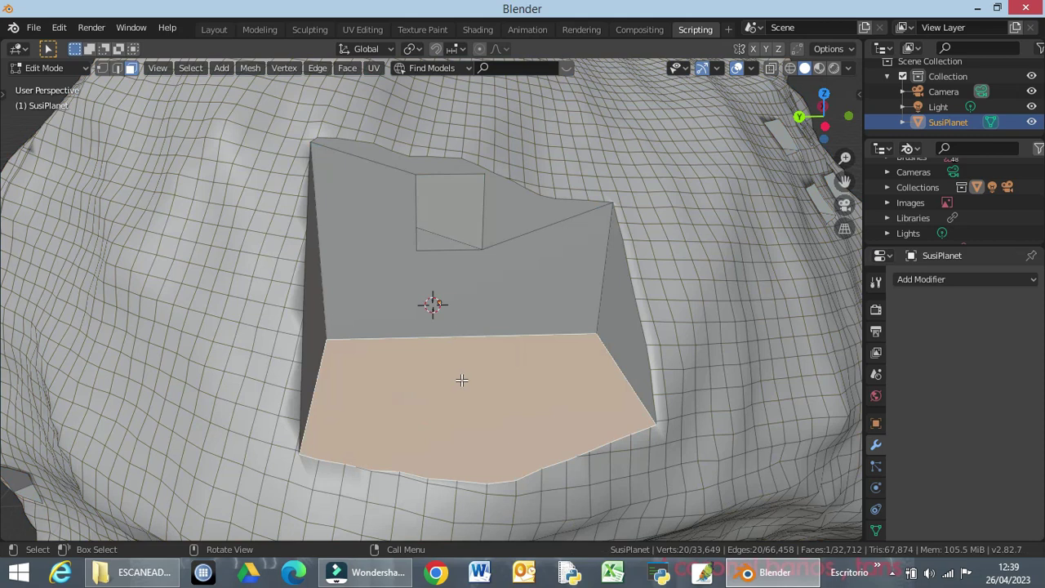
key(ctrl+r)
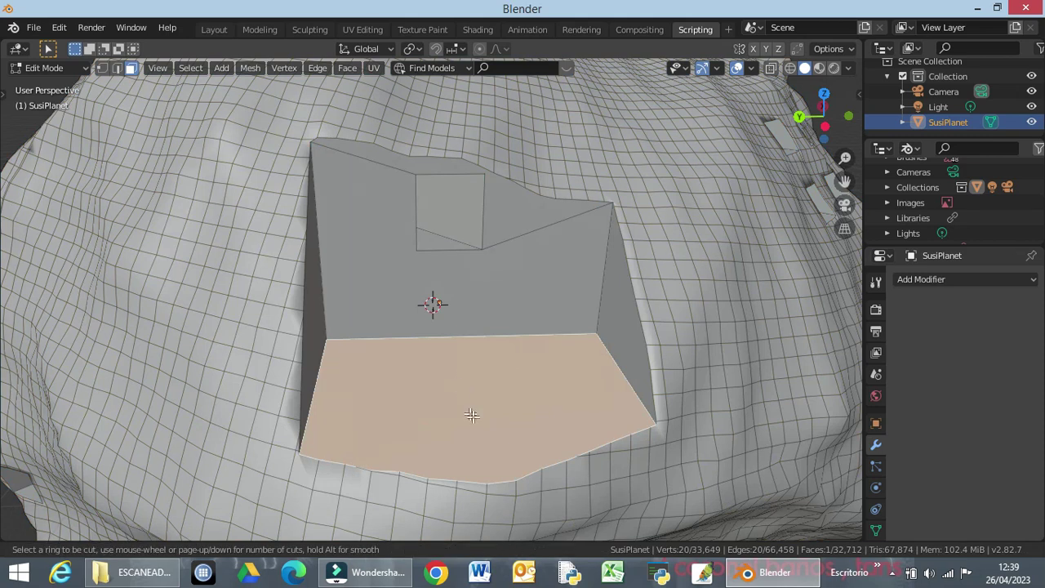
click(478, 395)
right_click(477, 393)
click(483, 361)
right_click(482, 361)
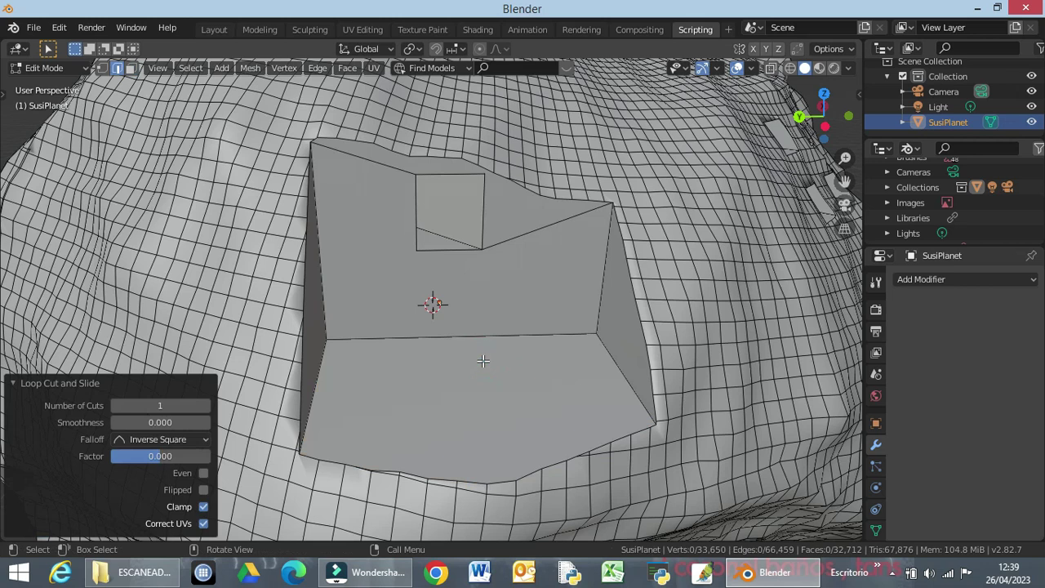
click(483, 359)
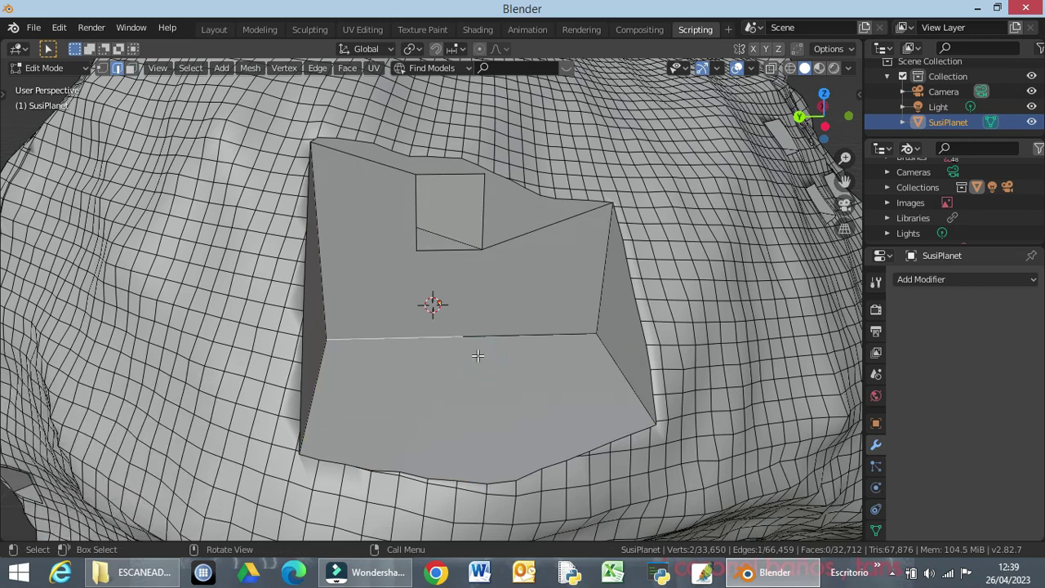
click(130, 69)
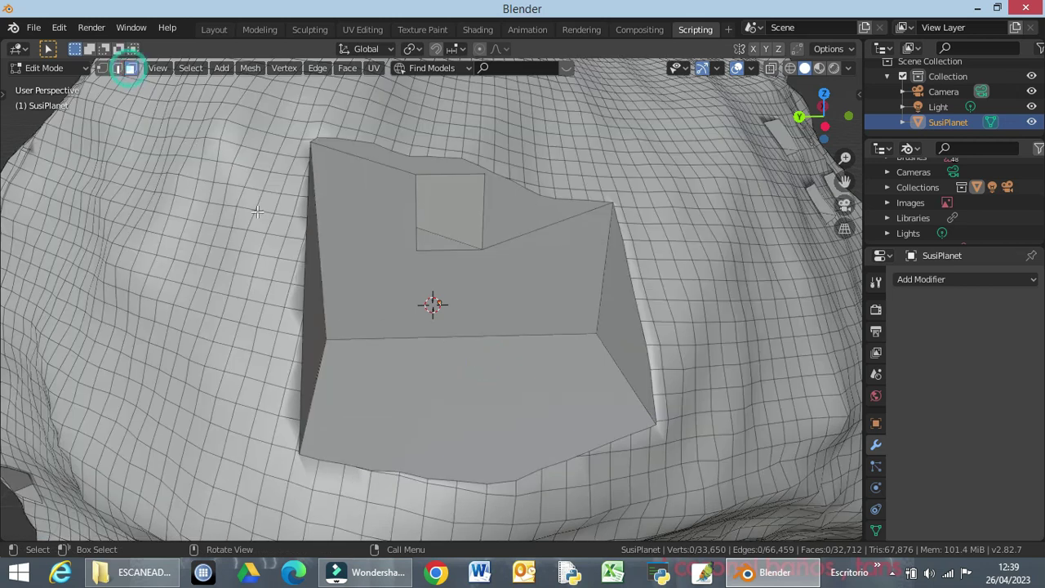
click(471, 377)
key(ctrl)
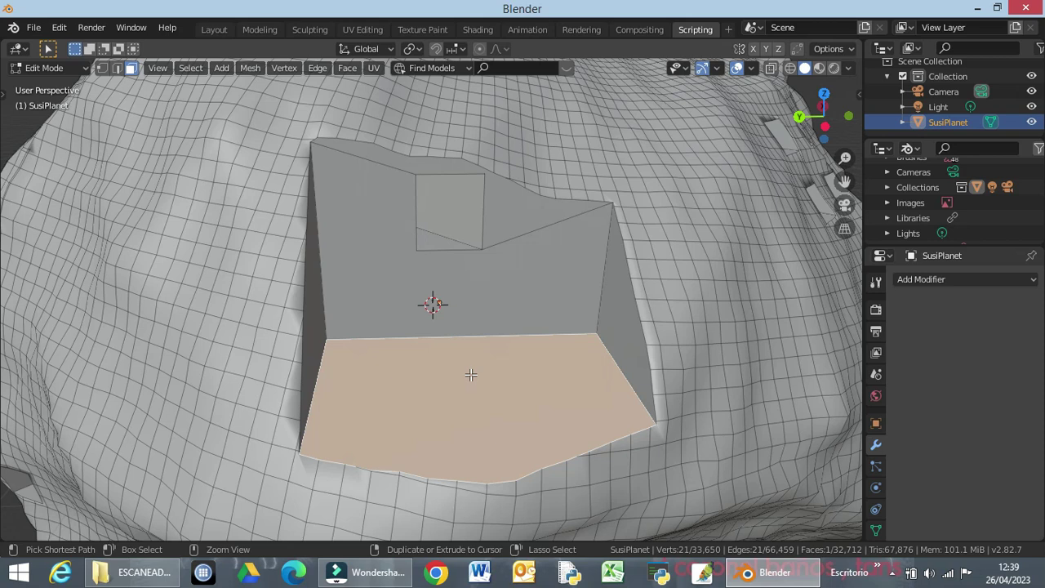
key(ctrl+r)
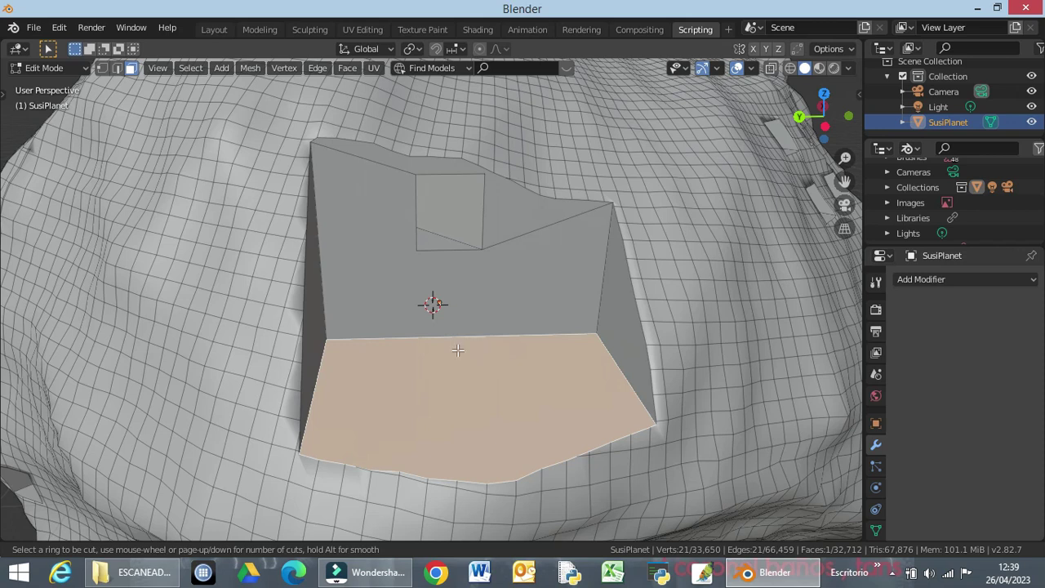
key(Escape)
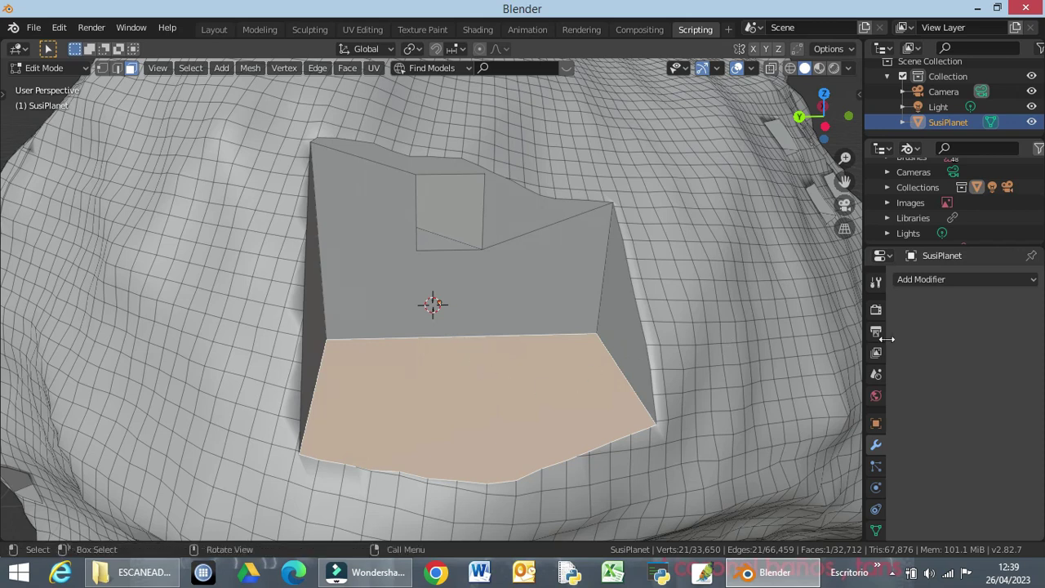
key(alt+a)
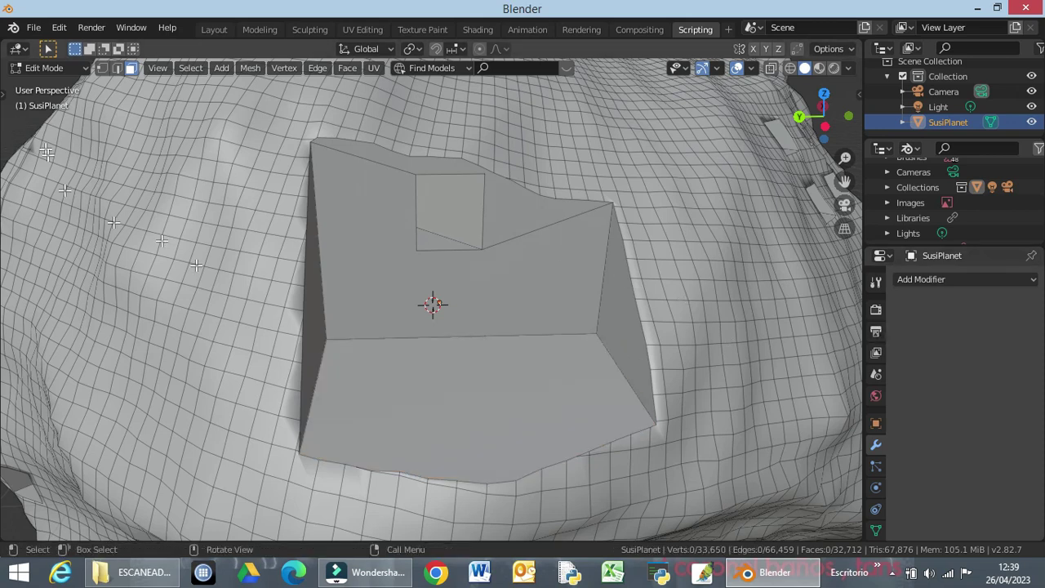
Extrude the floor face of the large cut-out upward about 0.93 m along local Z
click(459, 384)
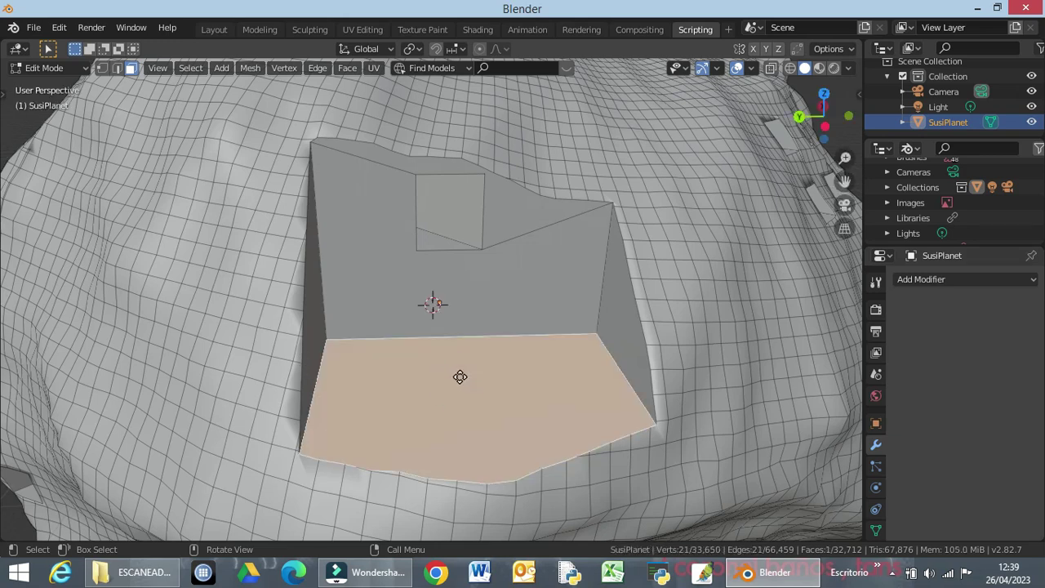
key(e)
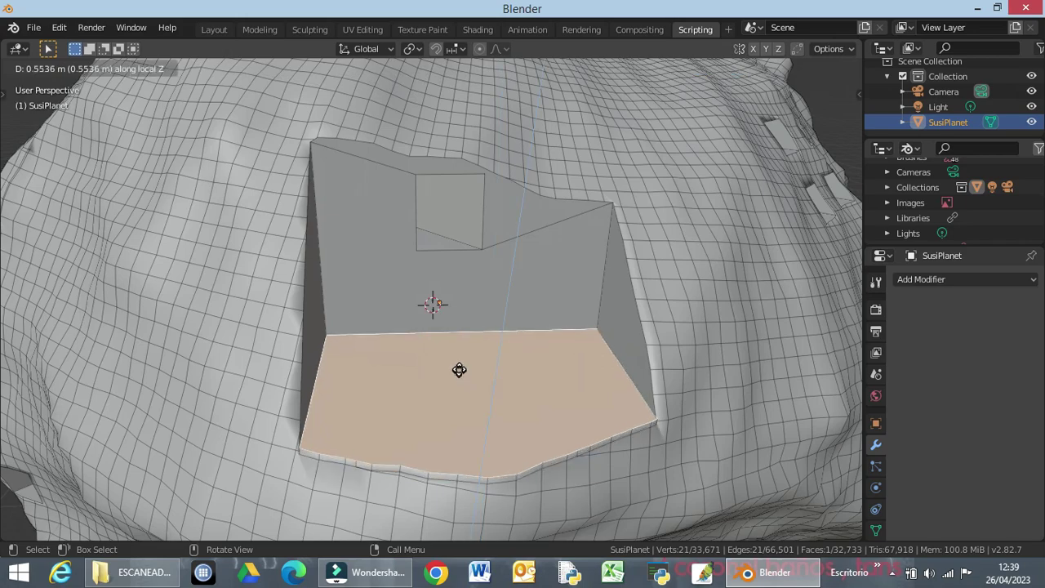
click(456, 366)
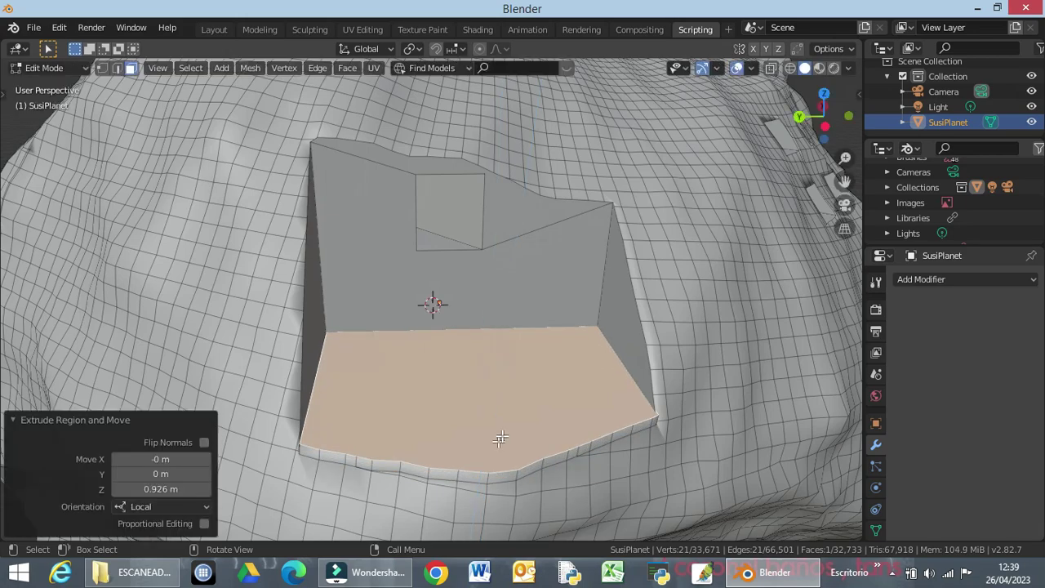
Extrude the whole strip of narrow outer faces along the raised floor's front edge by -20 m along global X
mouse_move(504, 417)
middle_down()
mouse_move(494, 386)
mouse_move(498, 404)
middle_up()
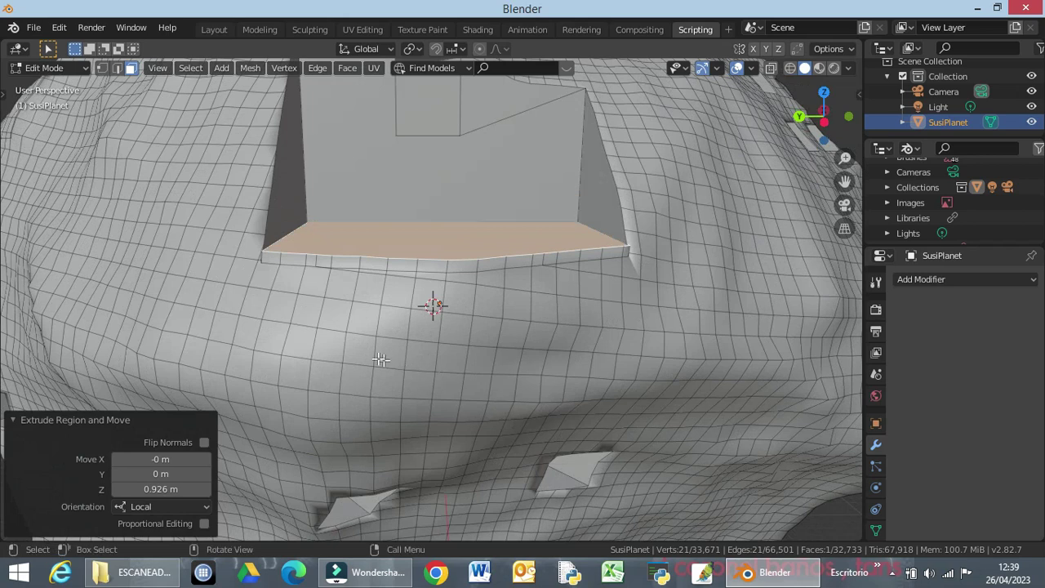
click(276, 258)
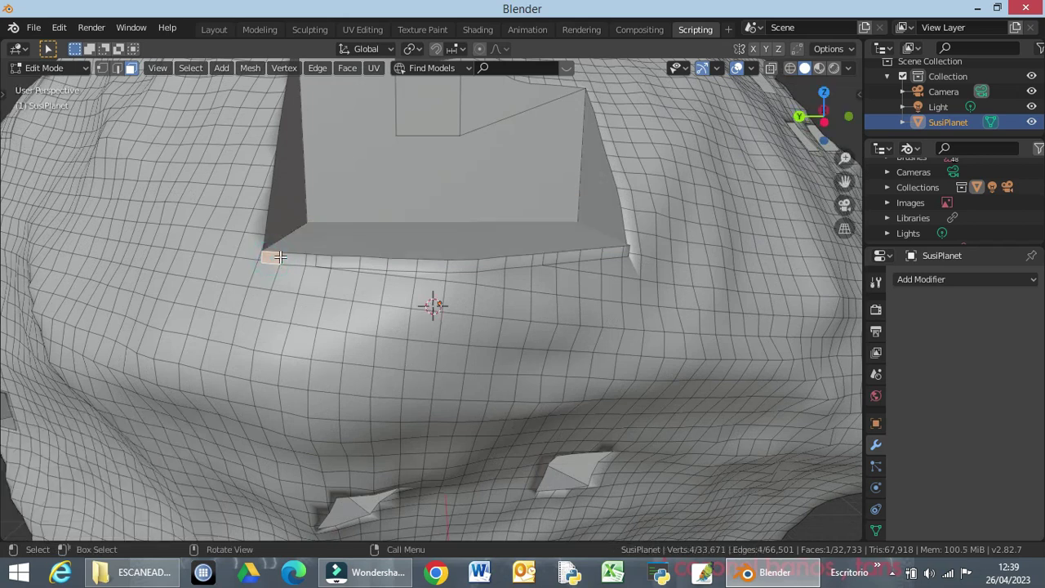
shift+click(624, 249)
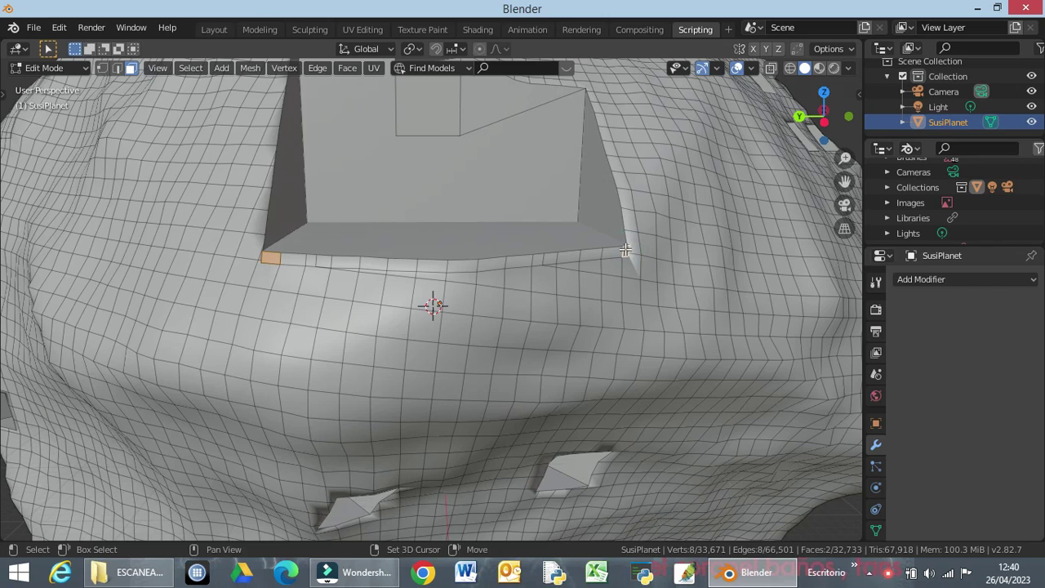
ctrl+click(289, 260)
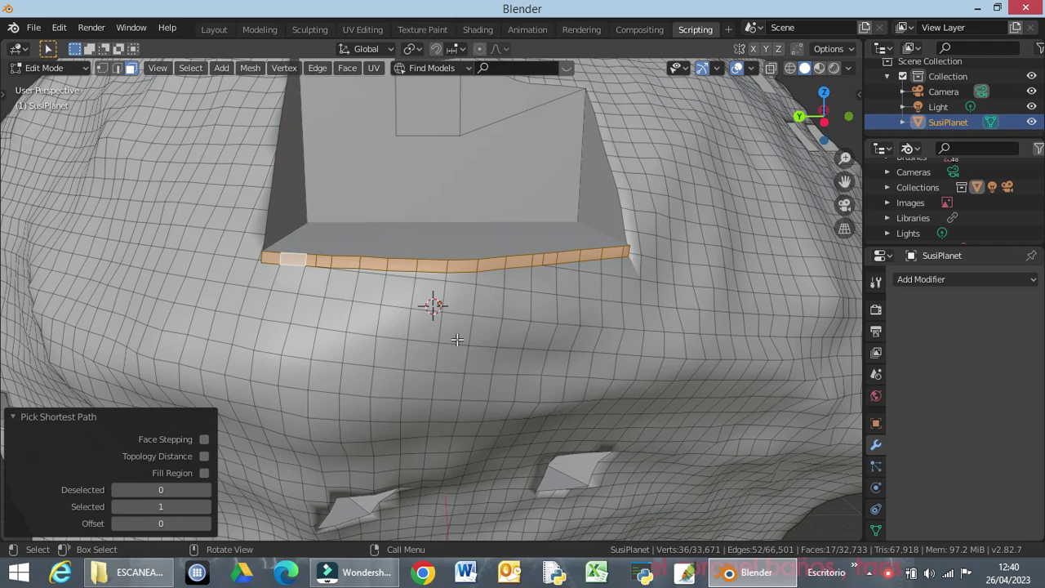
key(KP_1)
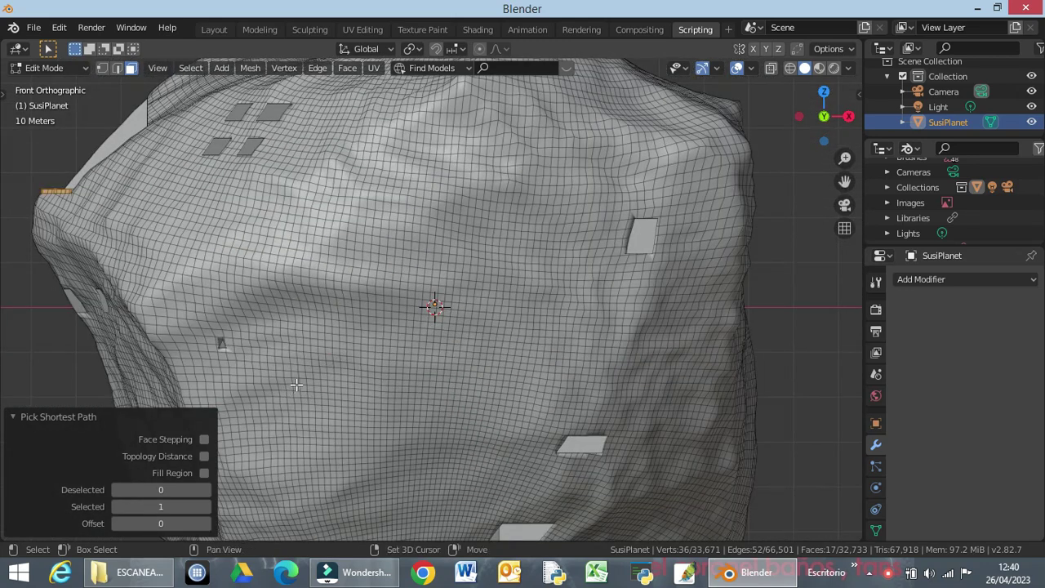
shift+middle_drag(280, 303, 323, 330)
shift+middle_drag(395, 347, 560, 368)
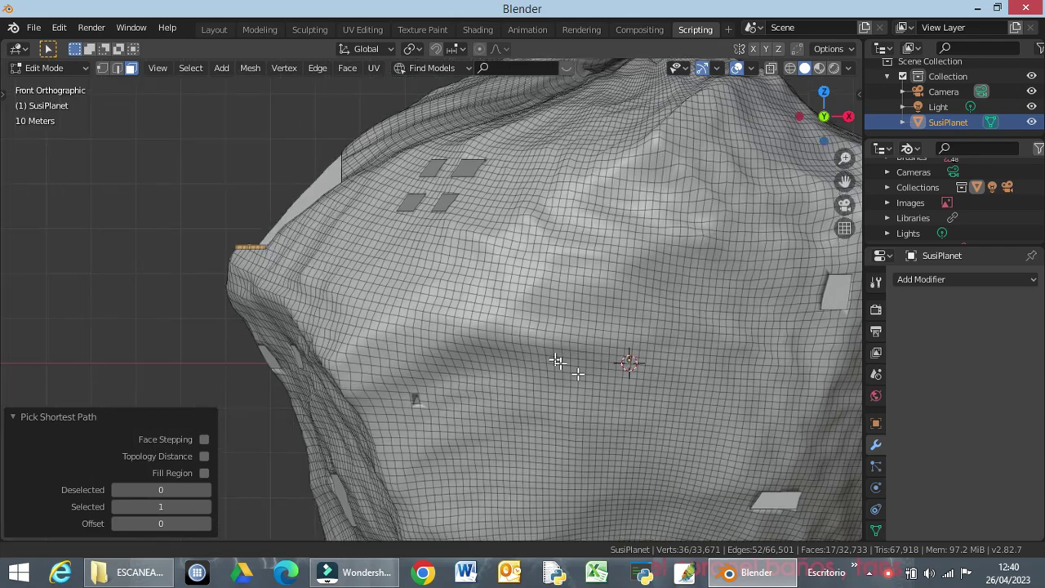
scroll(563, 369, up, 2)
scroll(424, 313, up, 2)
scroll(424, 313, up, 2)
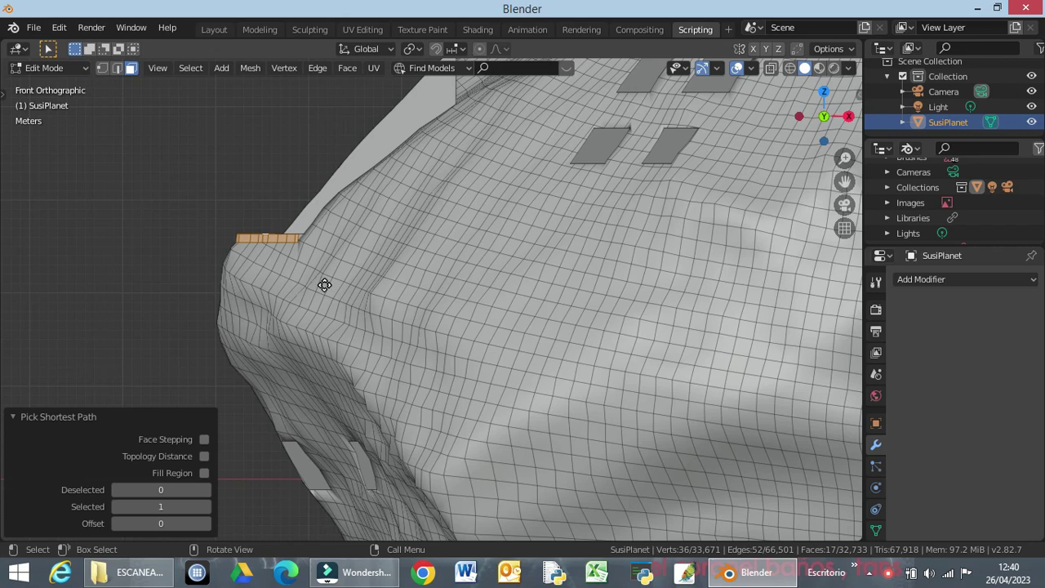
key(e)
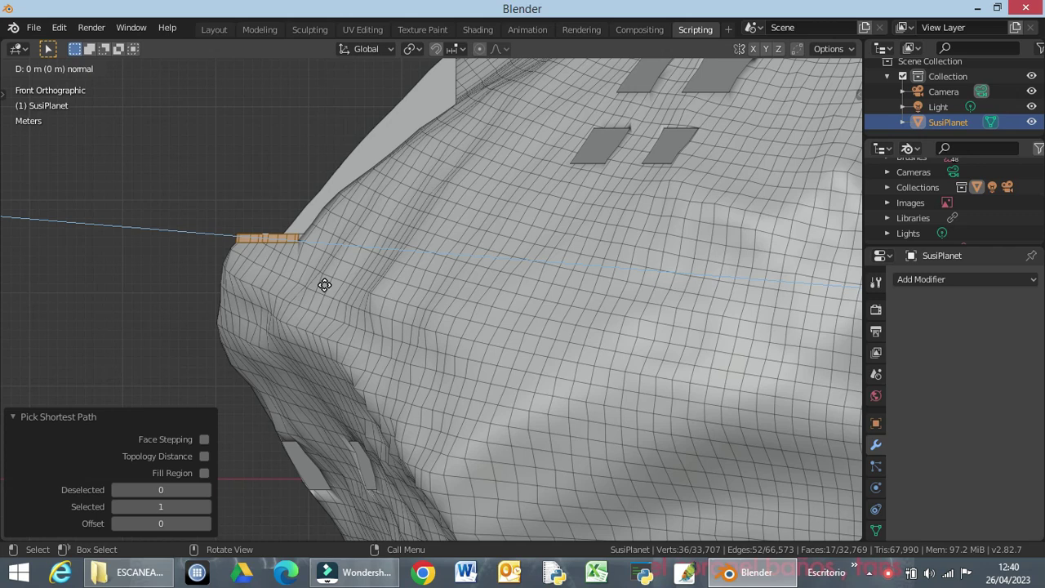
key(x)
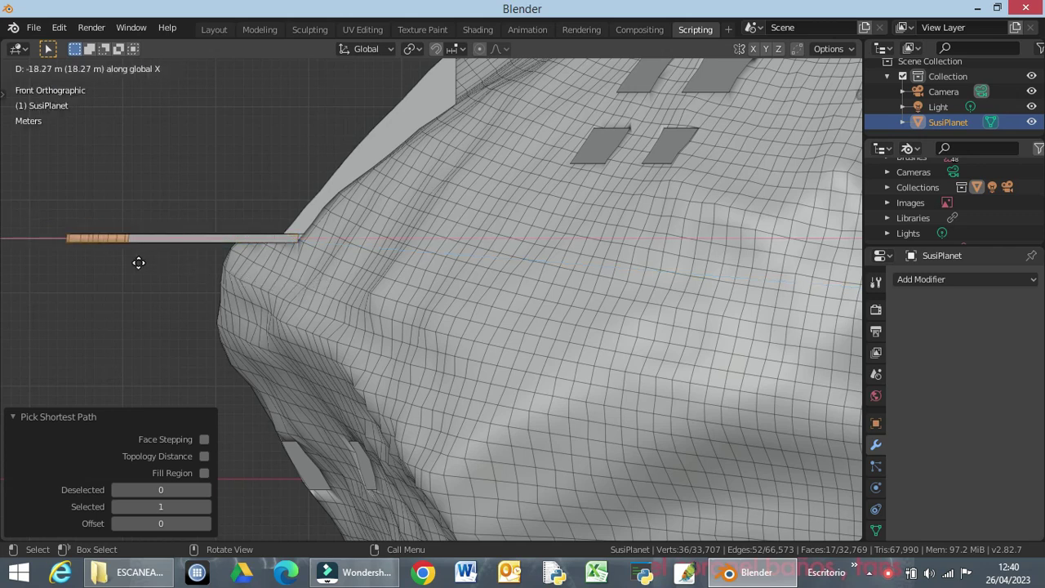
text(-20)
key(Return)
middle_drag(221, 373, 314, 364)
scroll(371, 394, down, 3)
scroll(369, 392, up, 1)
scroll(369, 392, up, 2)
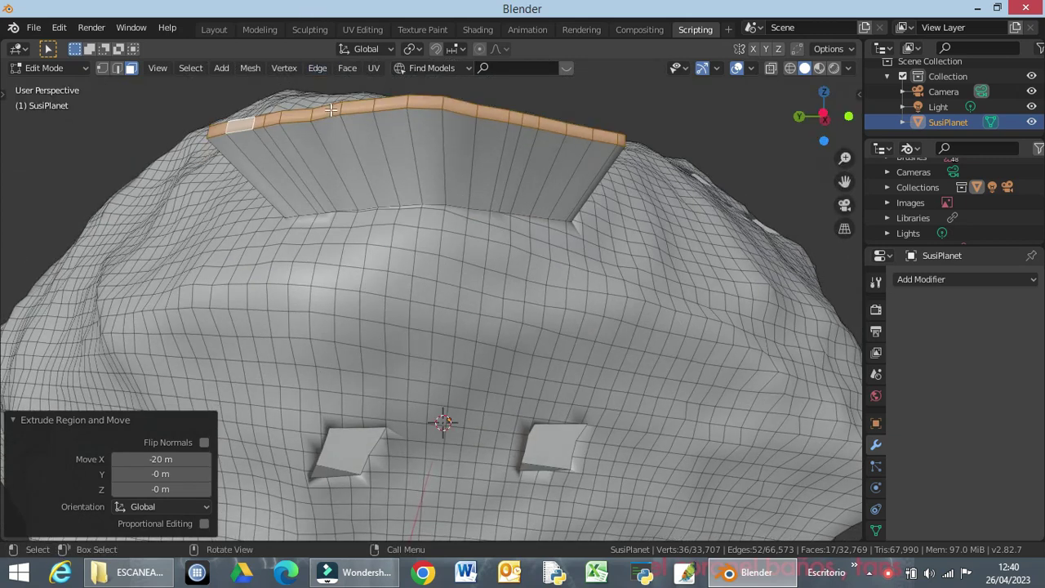
Bevel the edge loop along the platform's underside where it meets the asteroid with 6 segments and about 0.116 m offset
alt+click(288, 215)
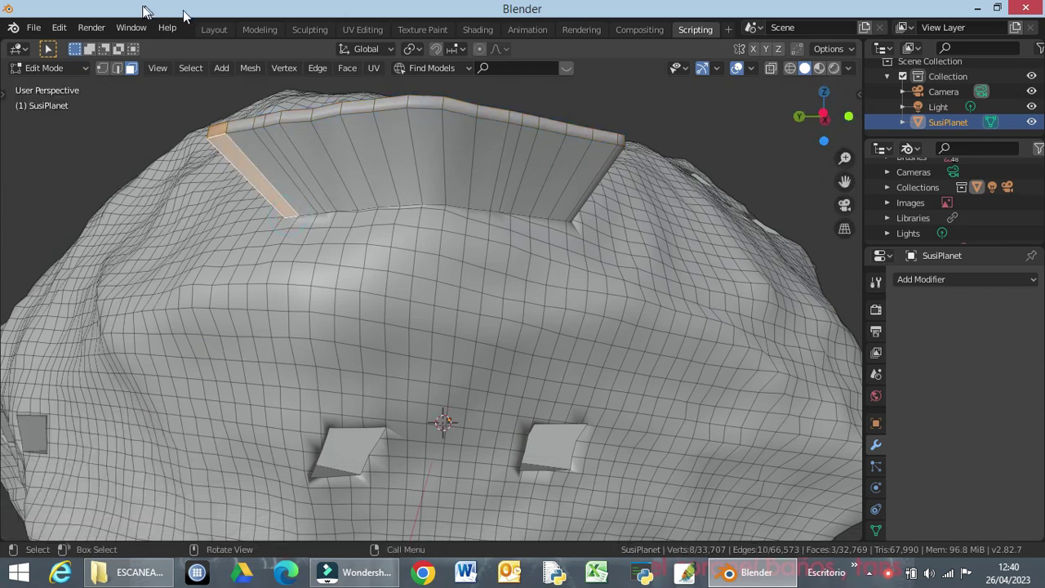
click(118, 70)
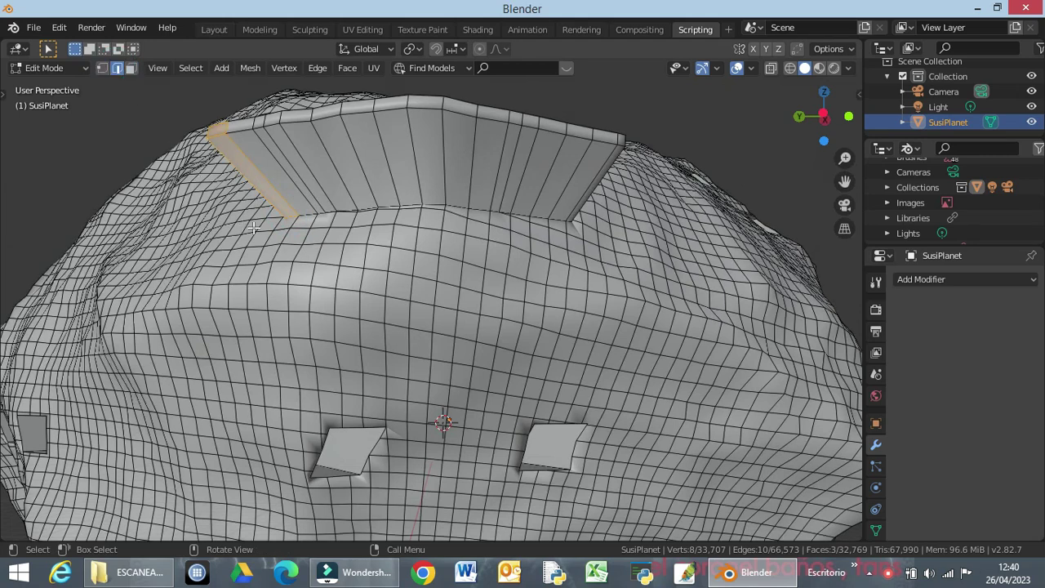
alt+click(306, 214)
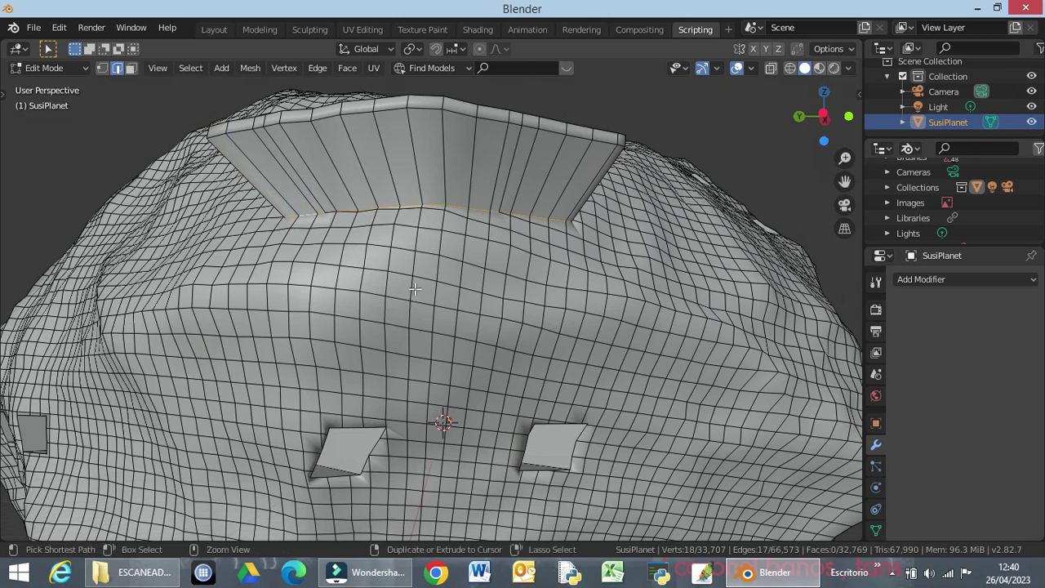
key(ctrl+b)
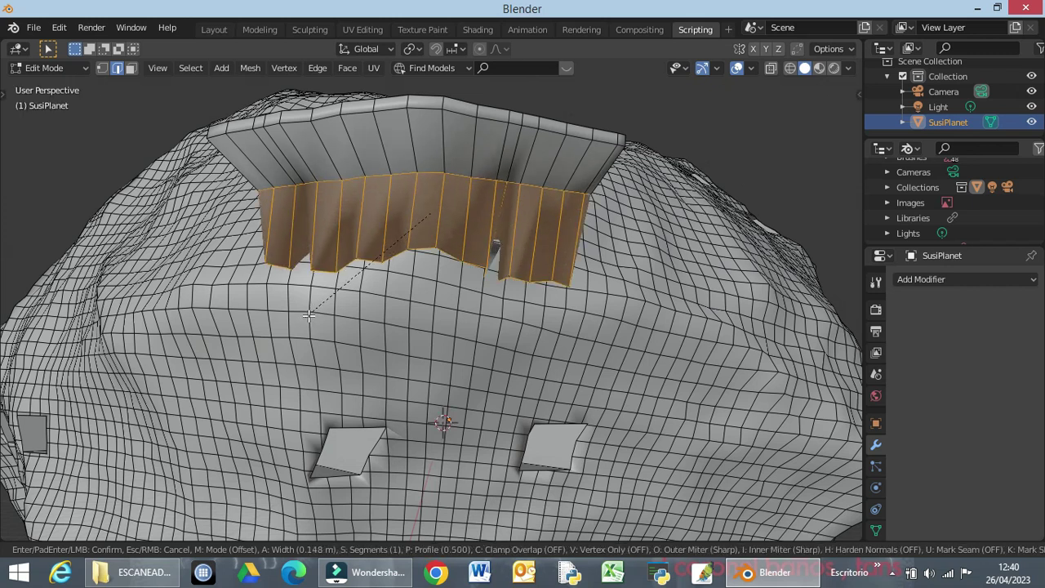
scroll(313, 314, up, 2)
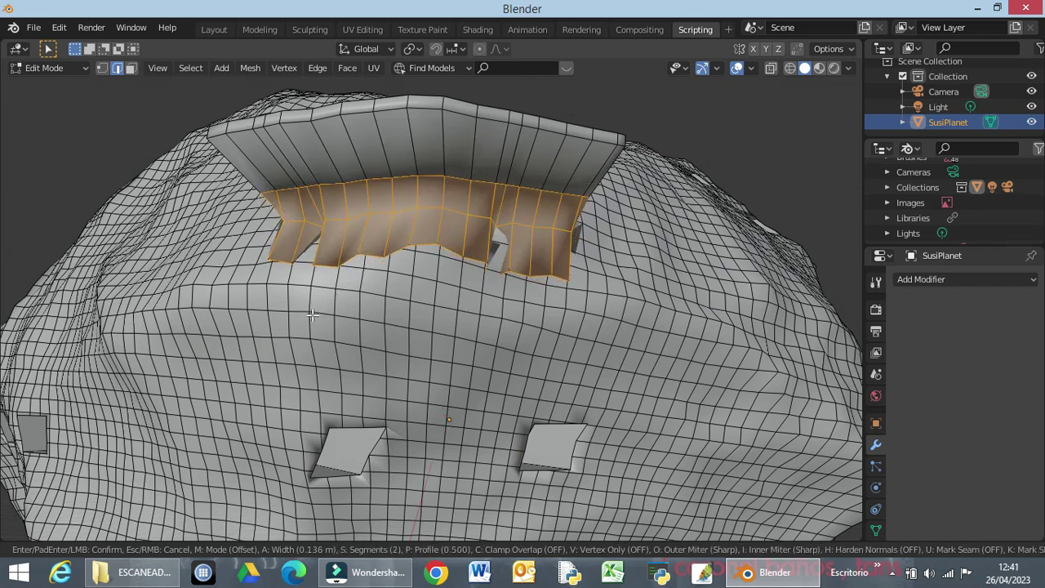
scroll(313, 314, up, 1)
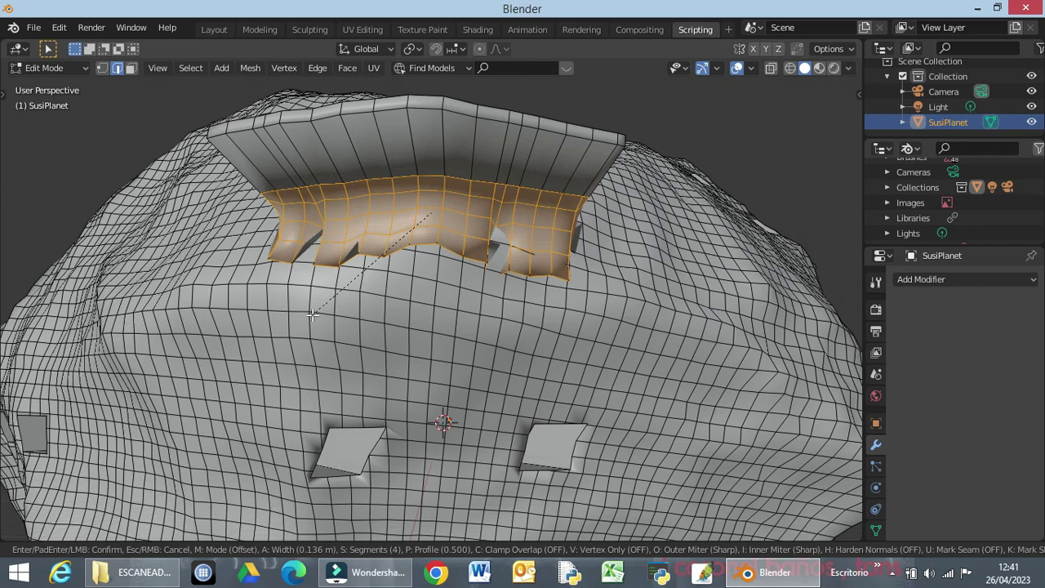
scroll(313, 314, up, 2)
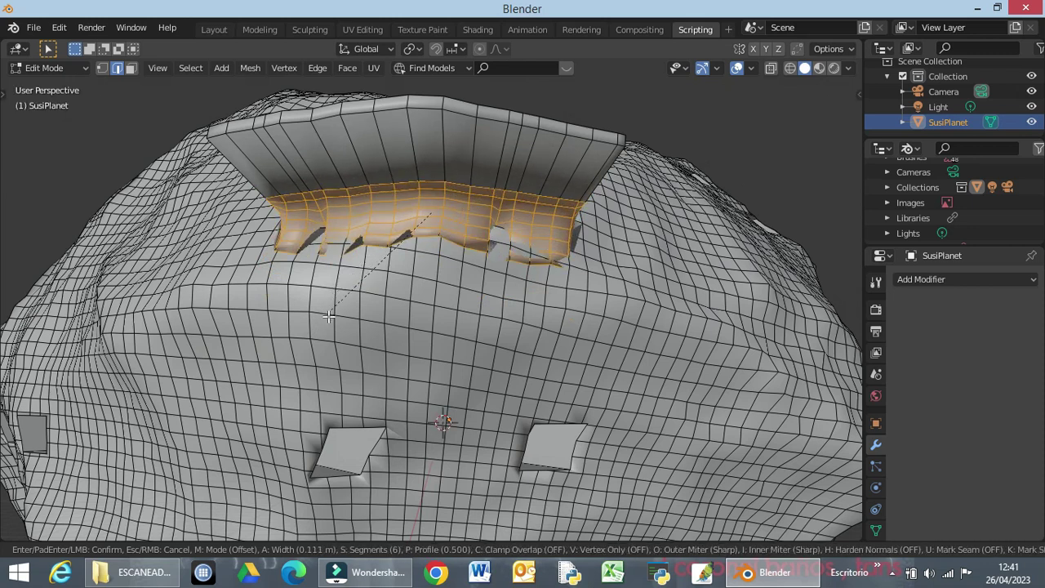
click(330, 315)
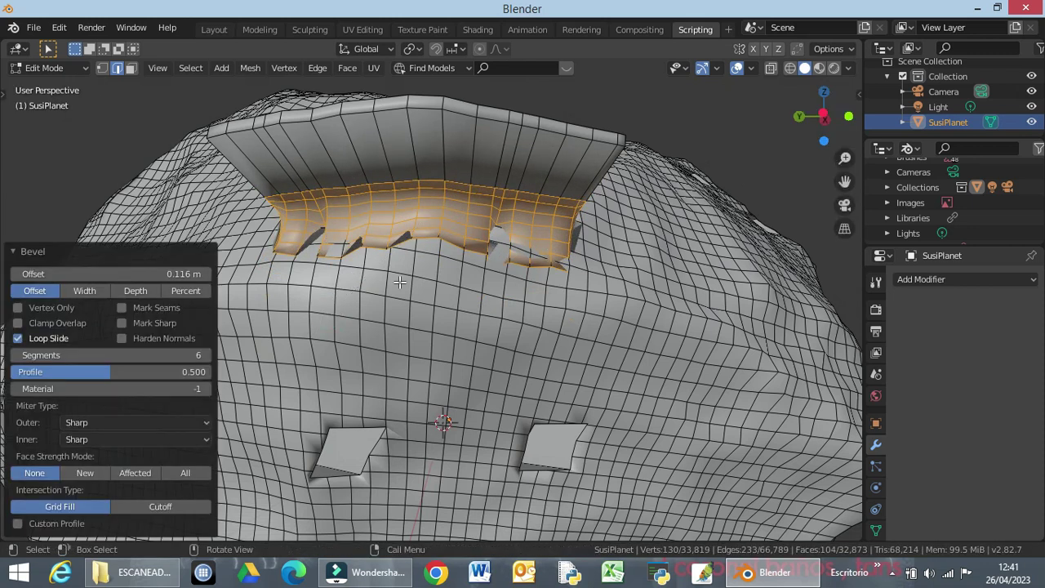
click(665, 128)
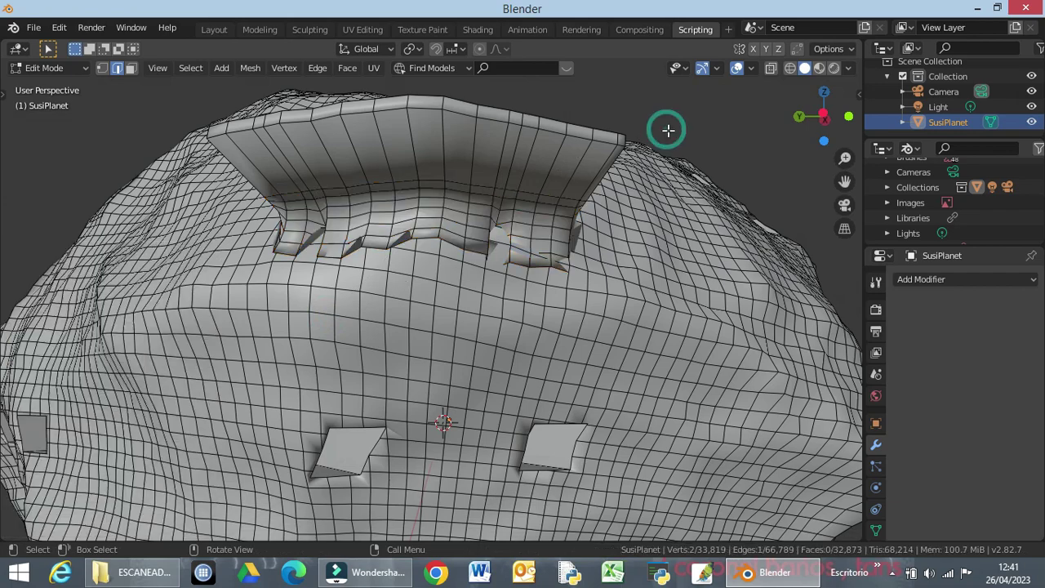
Try to select the edge loop along the lower rim of the bevelled support and move it
middle_drag(511, 267, 527, 197)
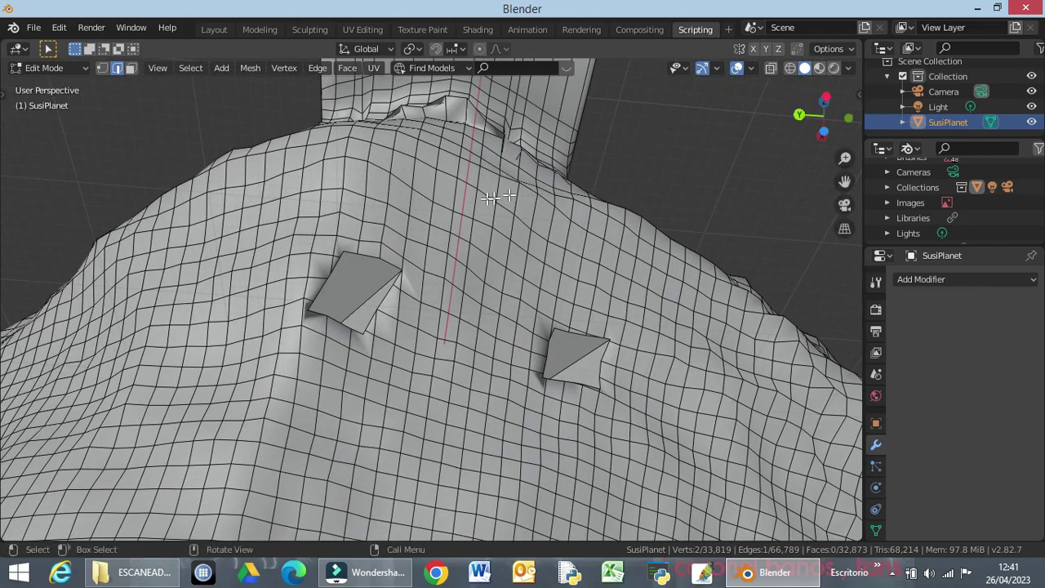
key(alt)
alt+click(451, 120)
middle_drag(463, 139, 456, 197)
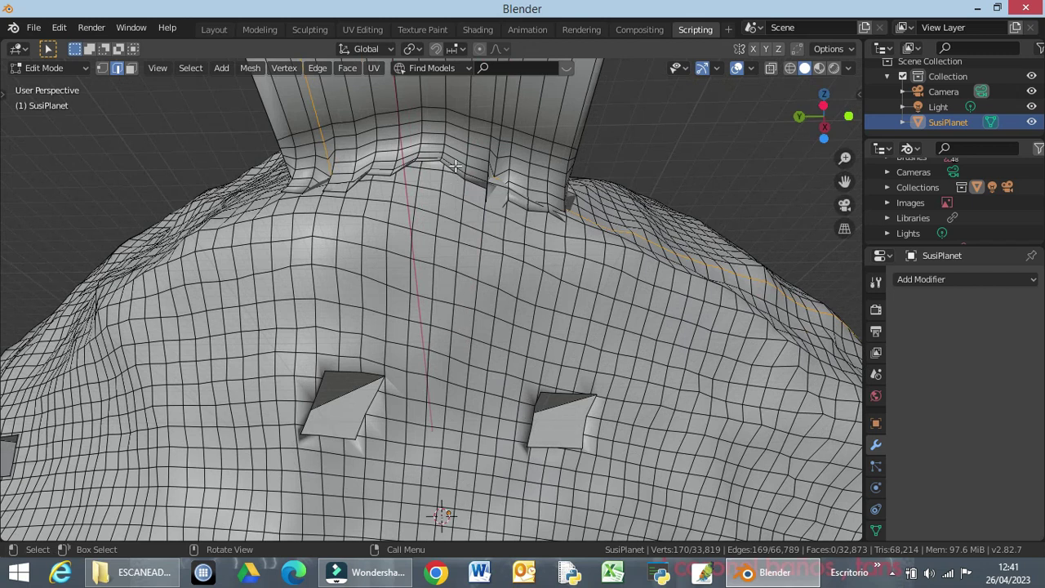
key(g)
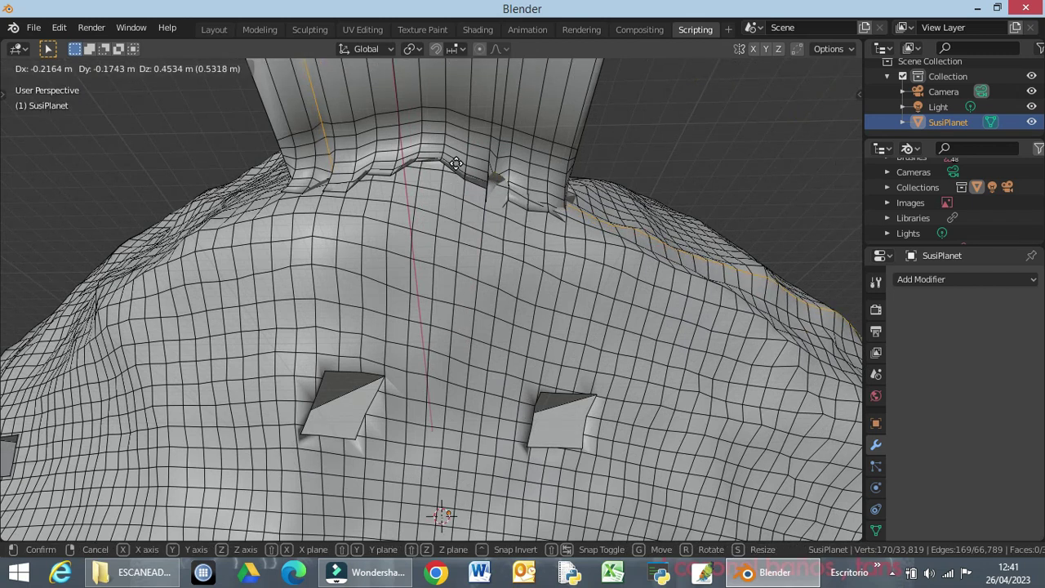
click(400, 182)
Inspect the platform and its bevelled support from the side and above, and return the SusiPlanet mesh to Object Mode
middle_drag(453, 204, 299, 233)
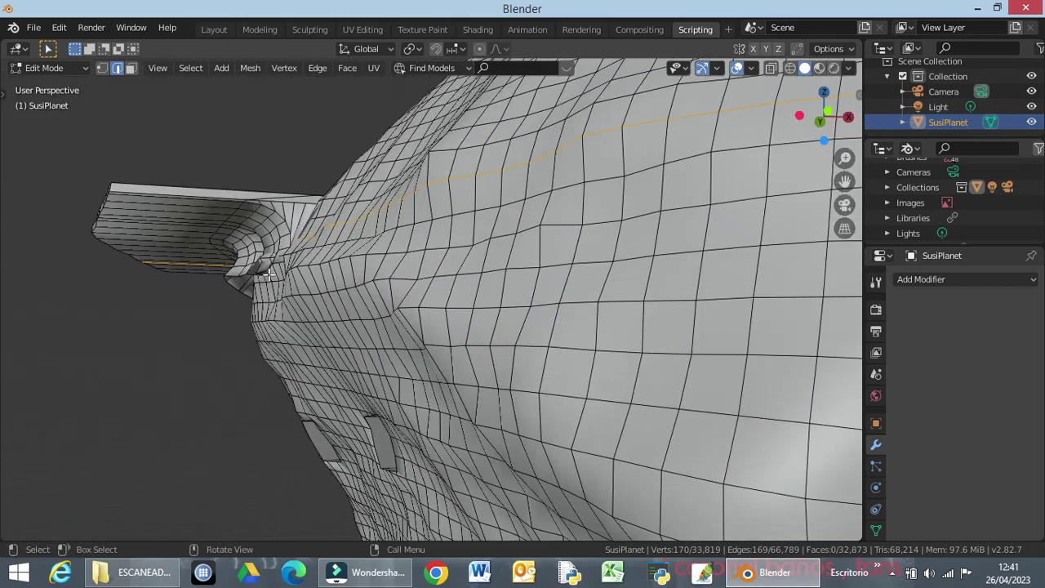
middle_drag(321, 225, 349, 253)
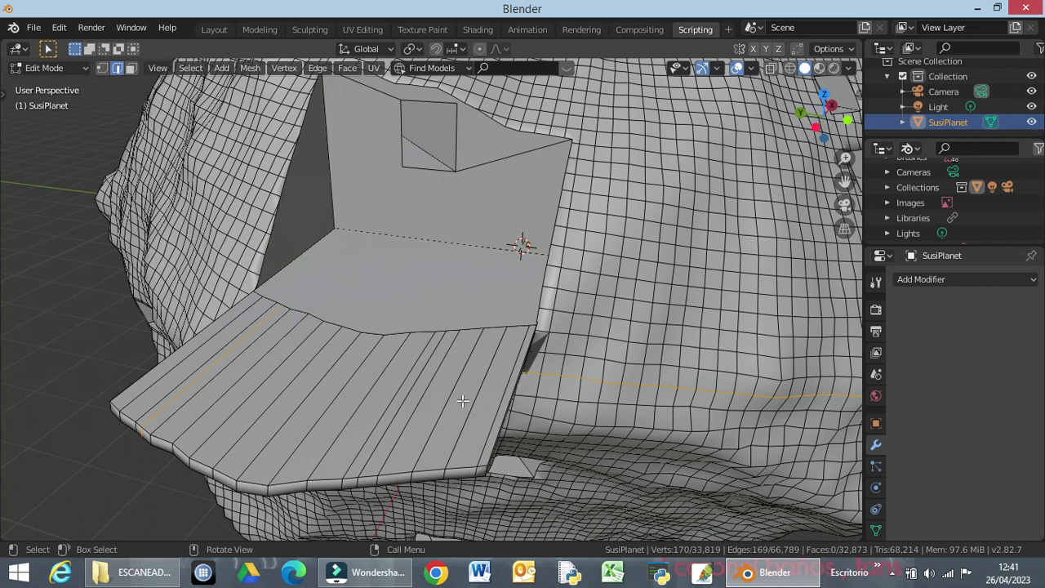
middle_drag(410, 319, 305, 283)
scroll(305, 282, down, 5)
mouse_move(562, 314)
middle_down()
mouse_move(571, 270)
mouse_move(565, 303)
middle_up()
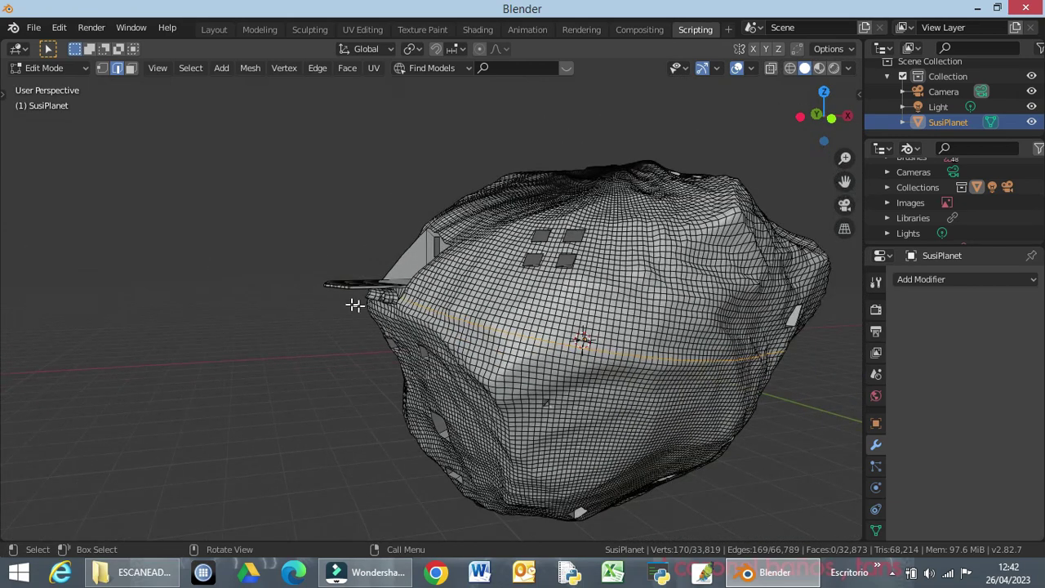
scroll(353, 301, up, 3)
scroll(353, 301, down, 4)
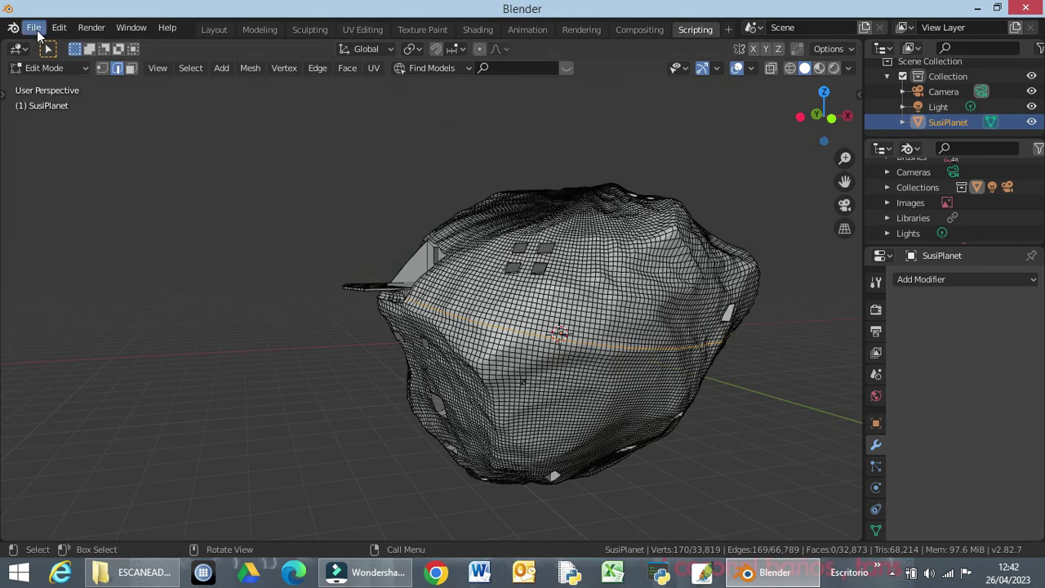
key(Tab)
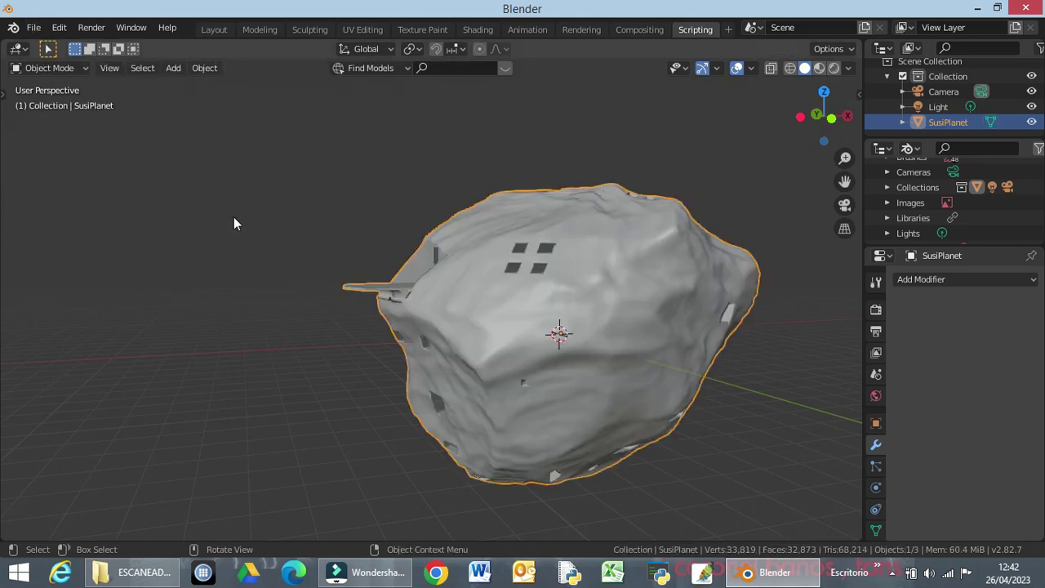
Import the Wavefront model ElHolandesPedante.obj from the Downloads folder
click(34, 27)
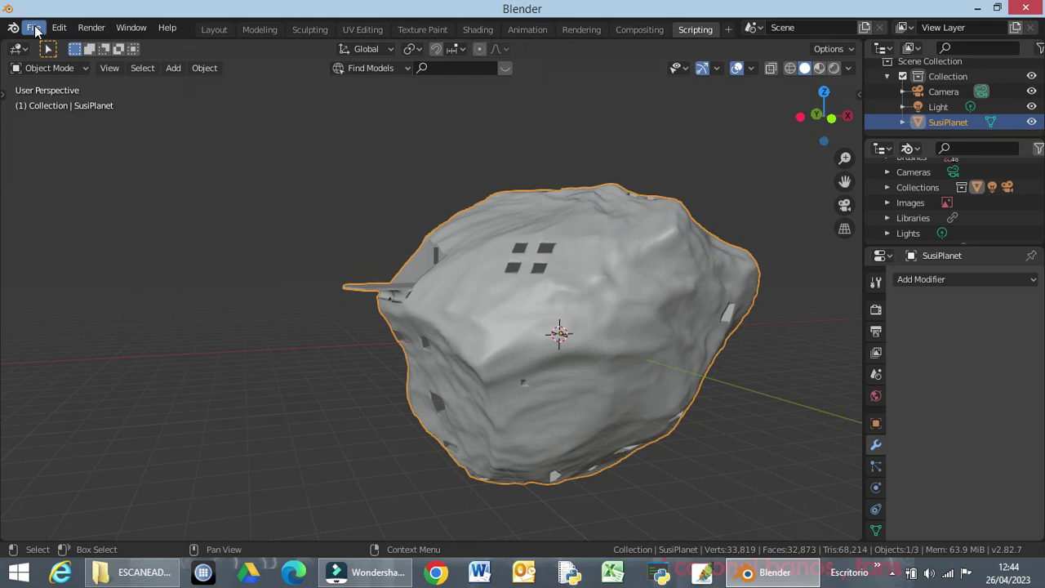
click(34, 28)
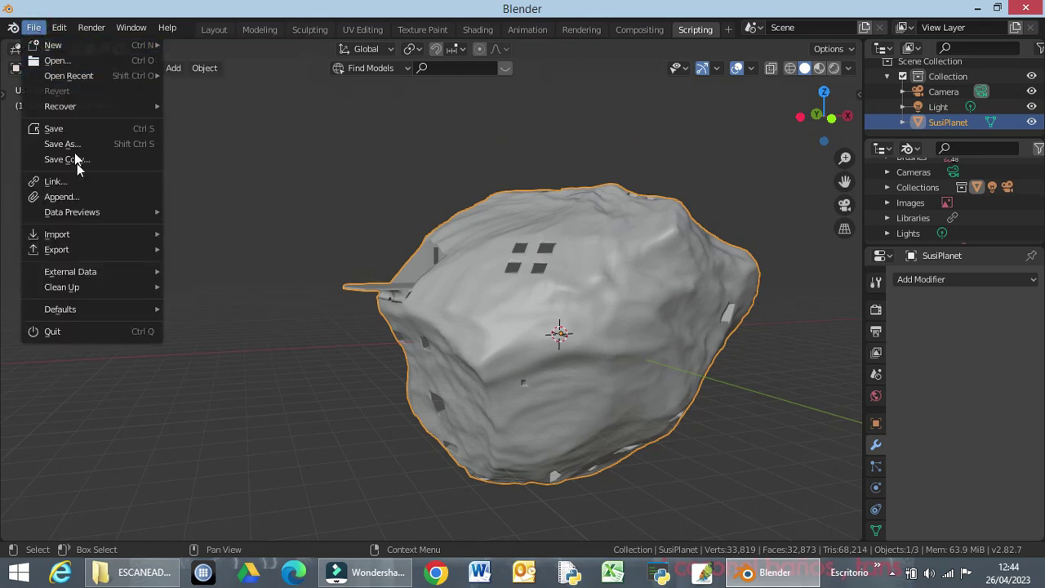
mouse_move(87, 235)
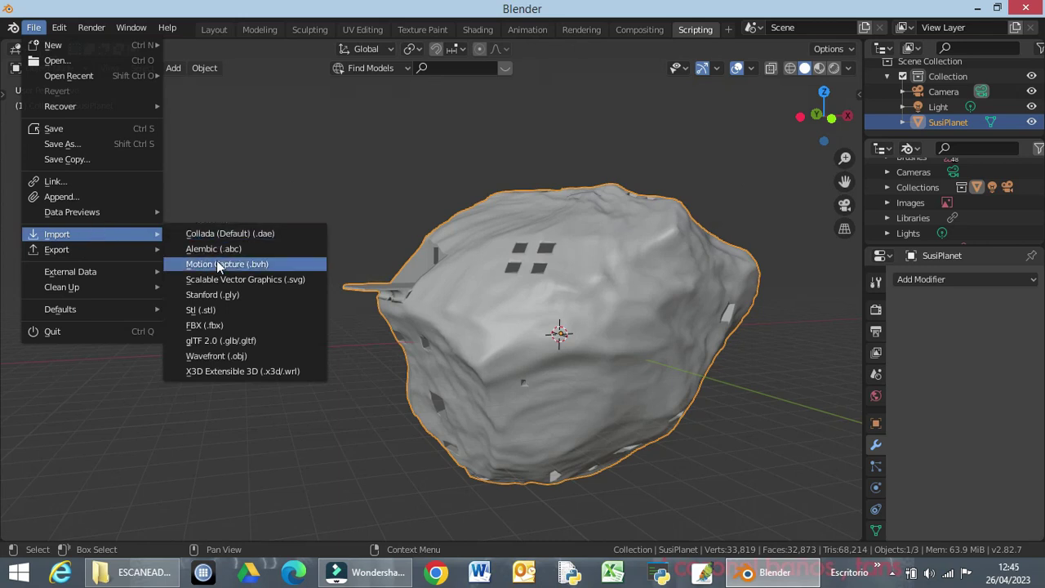
click(213, 356)
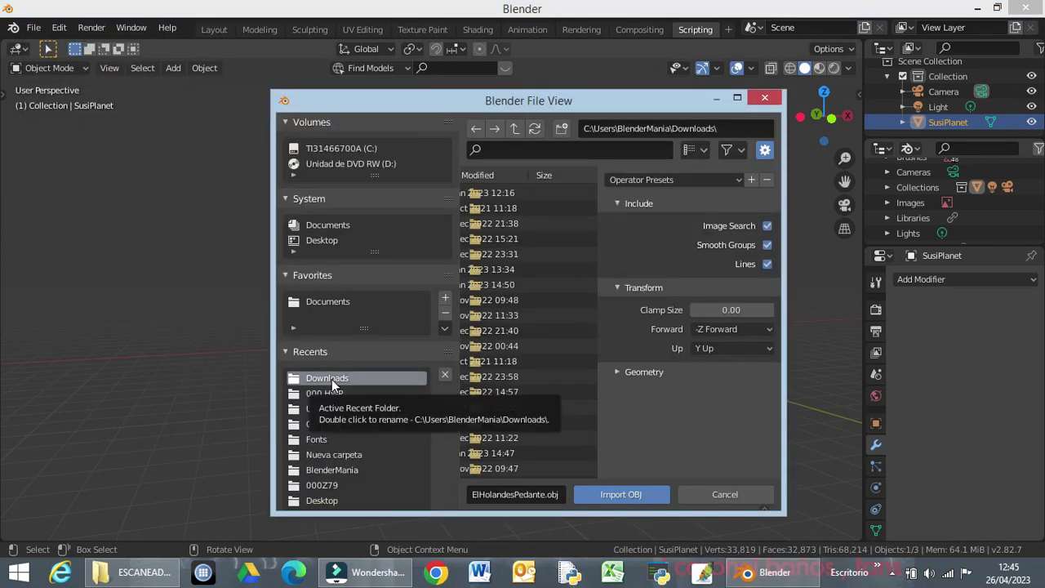
drag(560, 103, 565, 107)
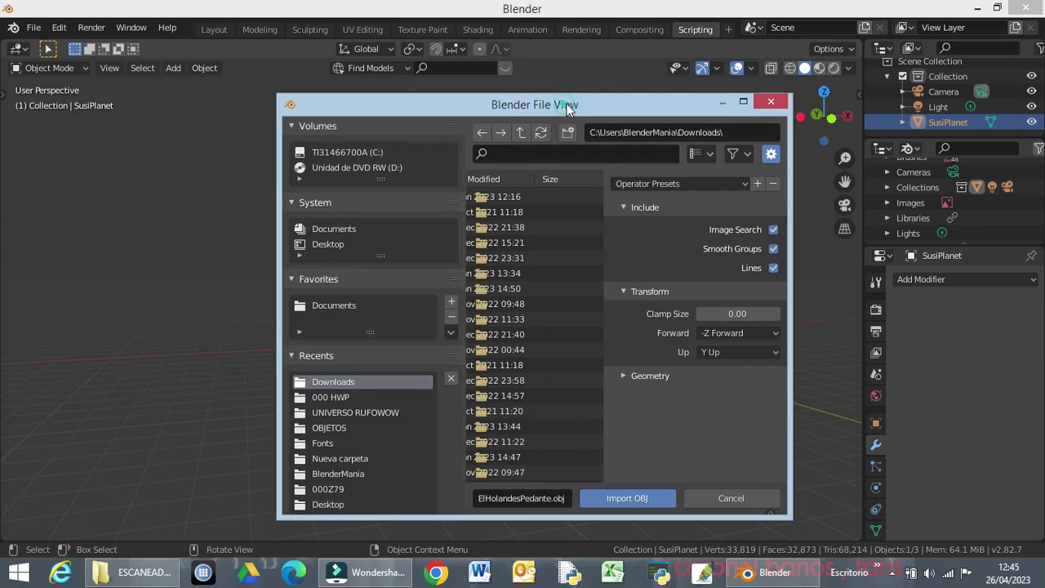
double_click(565, 105)
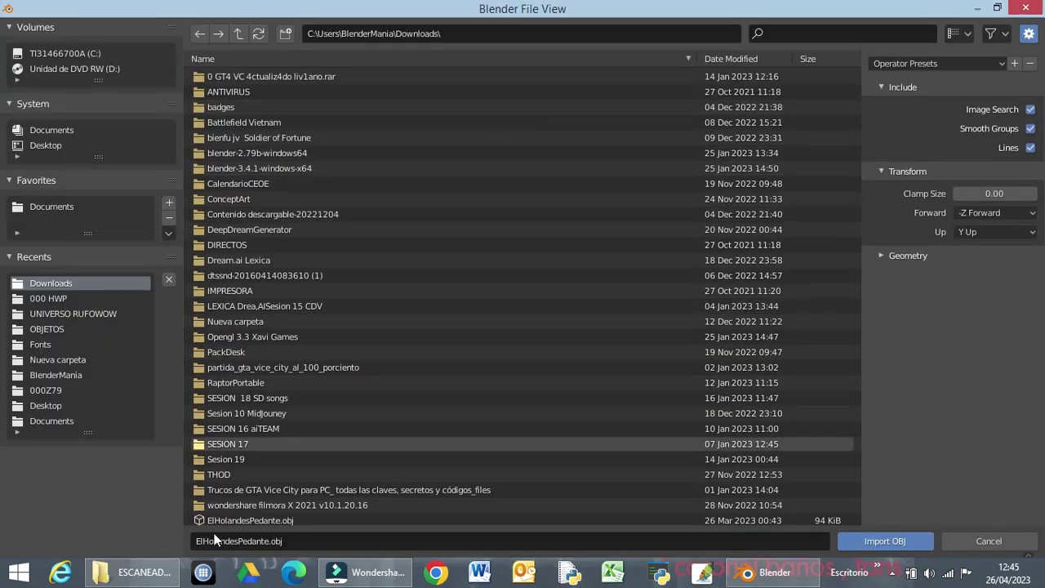
scroll(302, 421, down, 1)
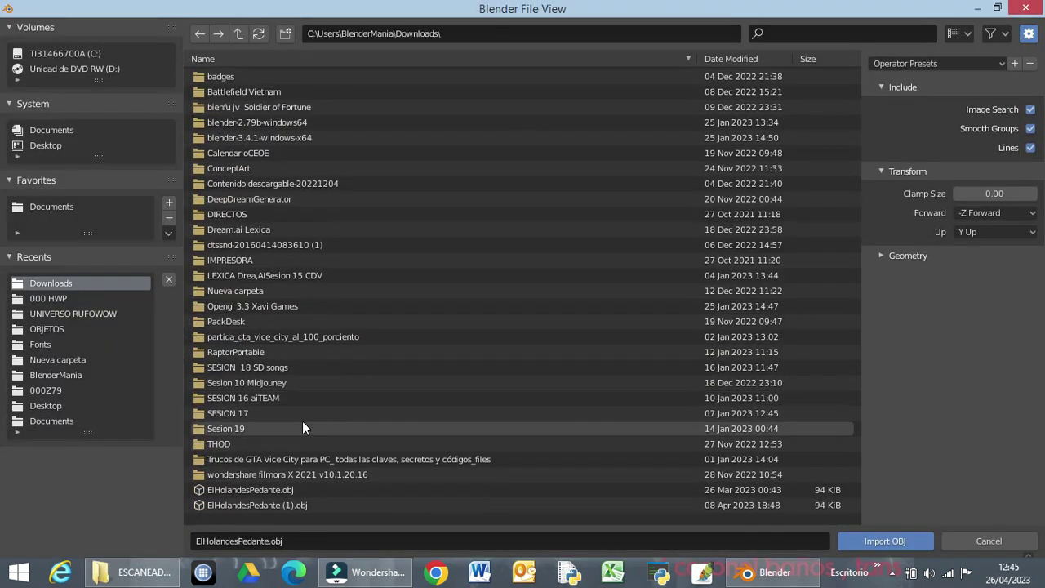
click(259, 489)
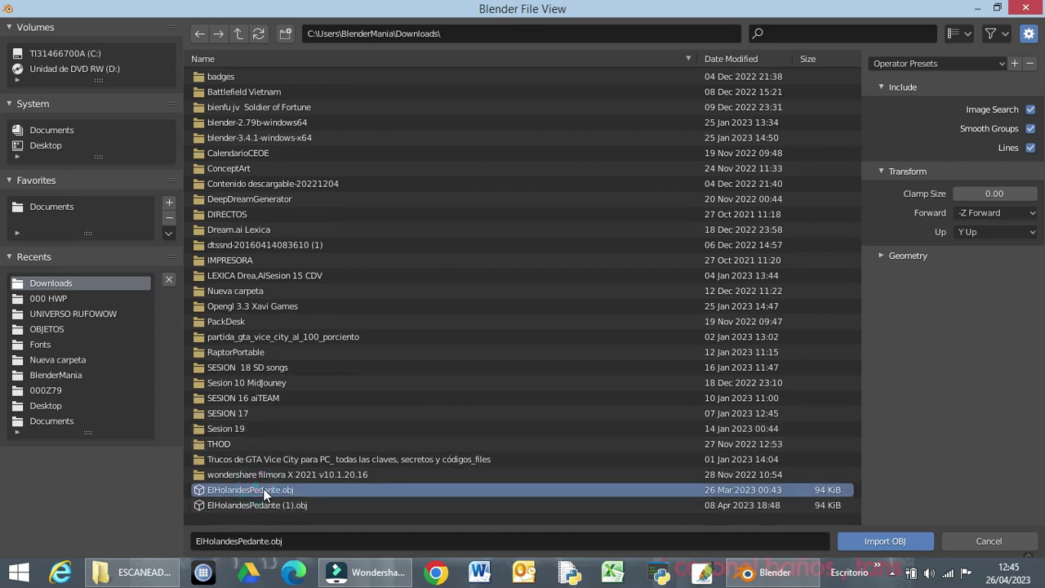
double_click(261, 489)
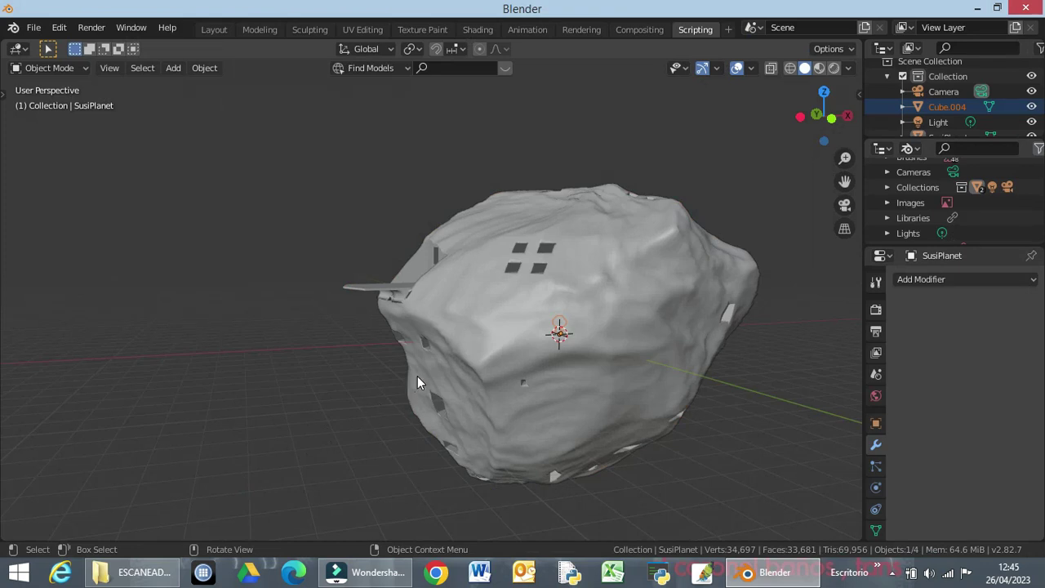
Move the imported airship out of the asteroid by about -113 m along global X
key(g)
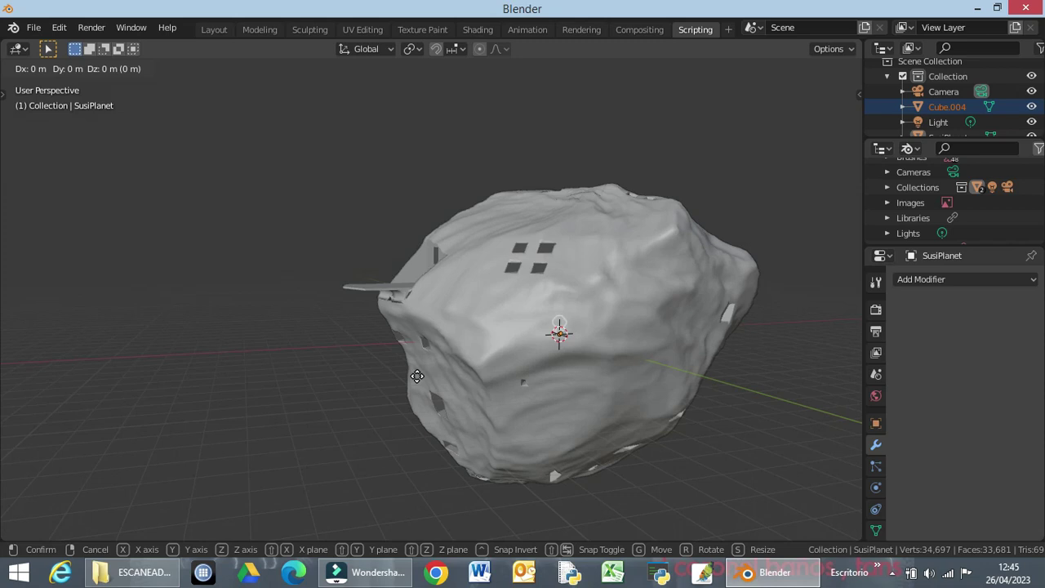
key(x)
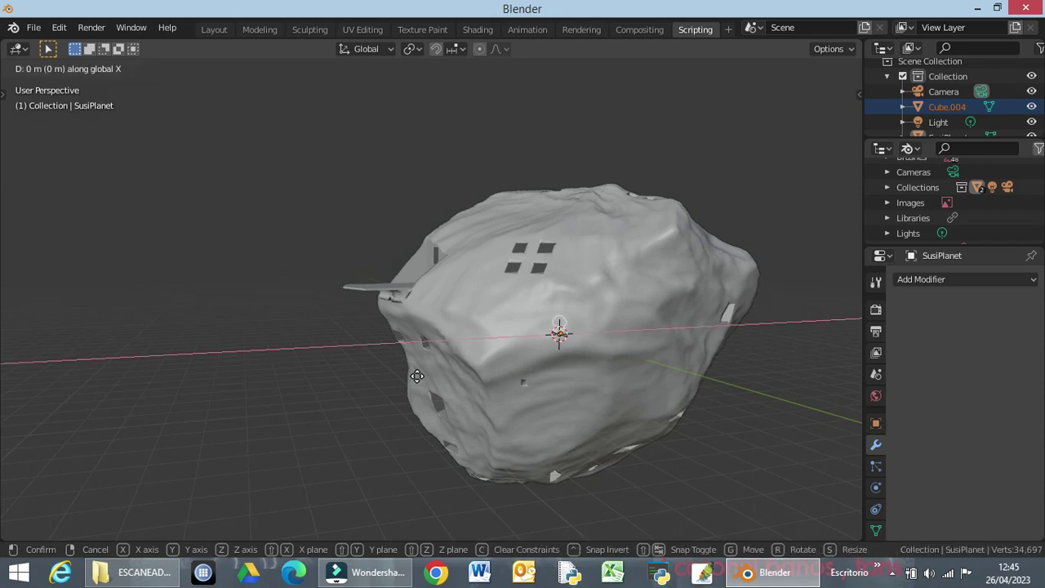
click(193, 412)
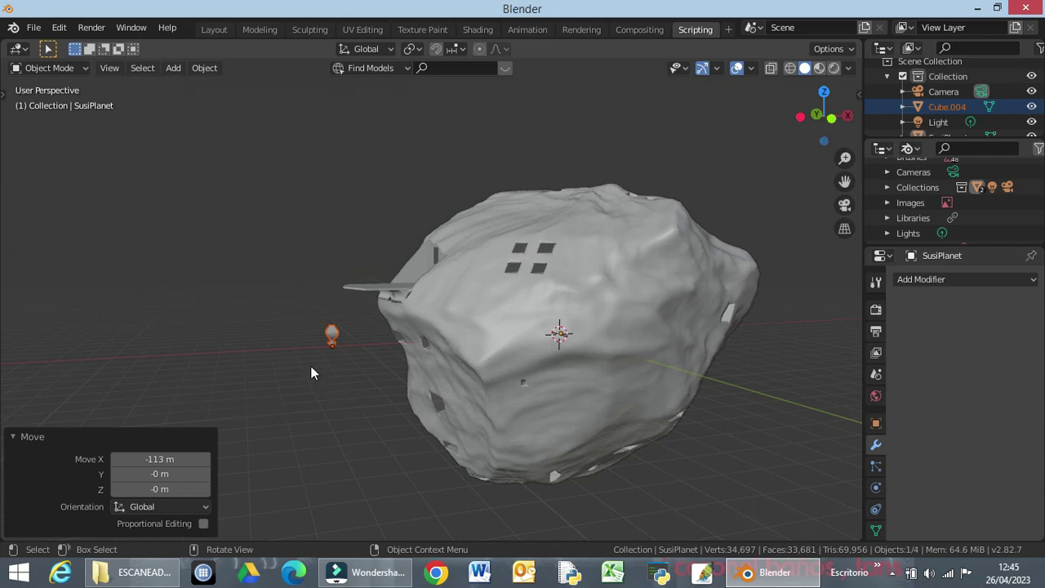
Raise the airship about 23.6 m along global Z towards the height of the platform
scroll(311, 369, up, 5)
middle_drag(270, 392, 353, 375)
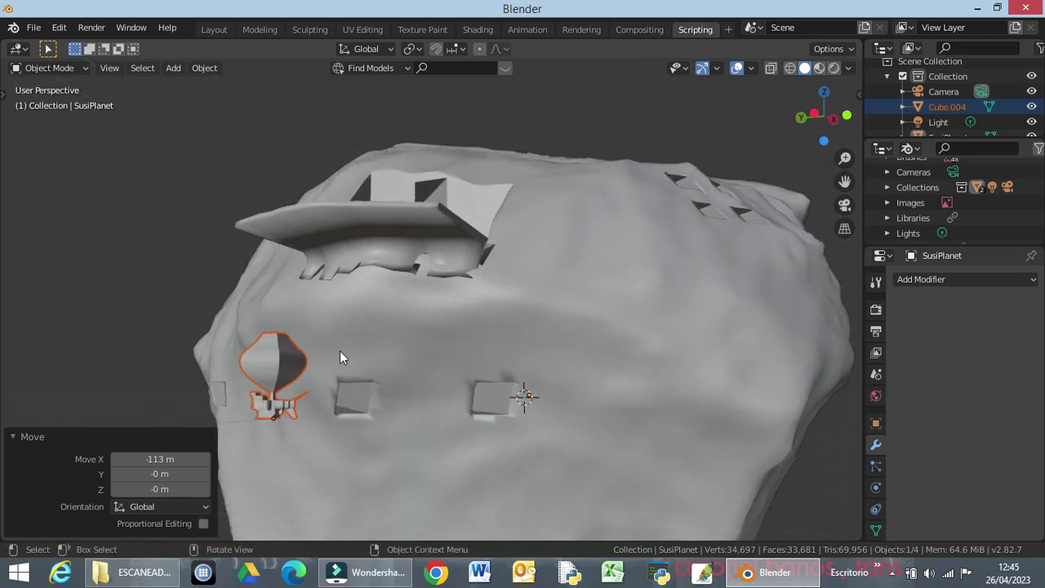
key(g)
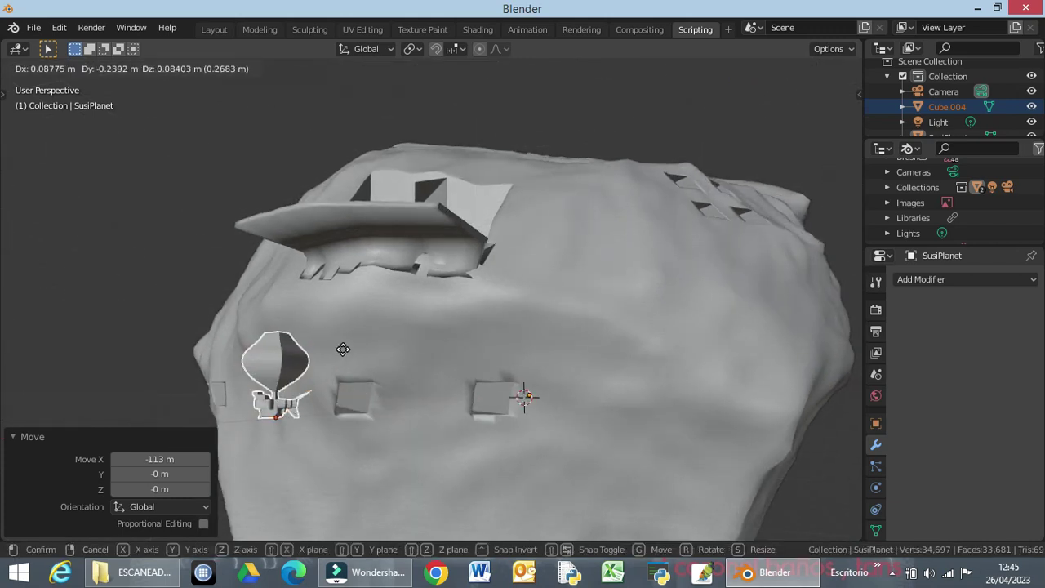
key(z)
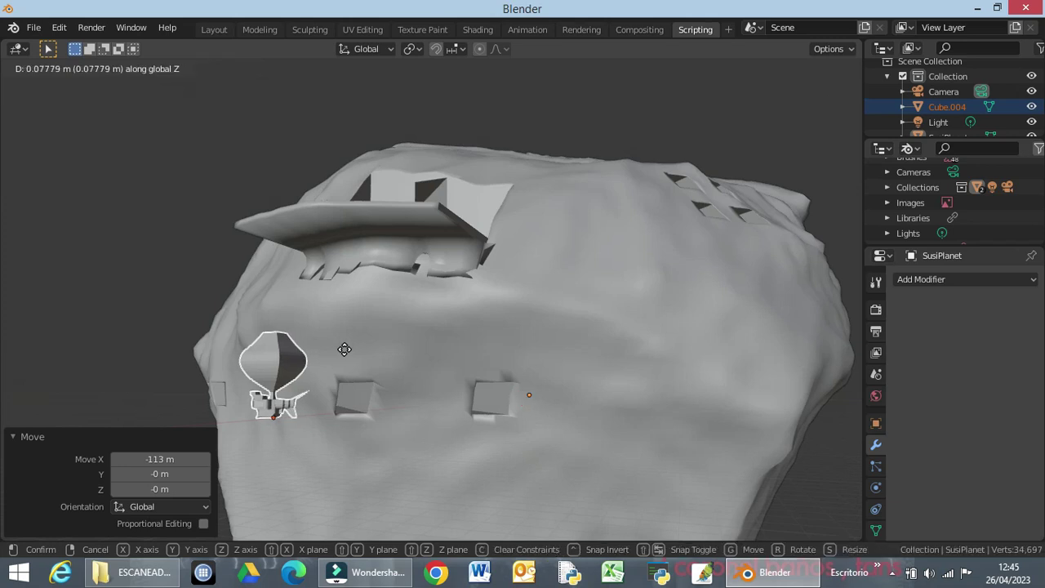
click(363, 144)
Raise the airship about 1.42 m along global Z and shift it about 2.99 m along global X towards the platform
key(KP_1)
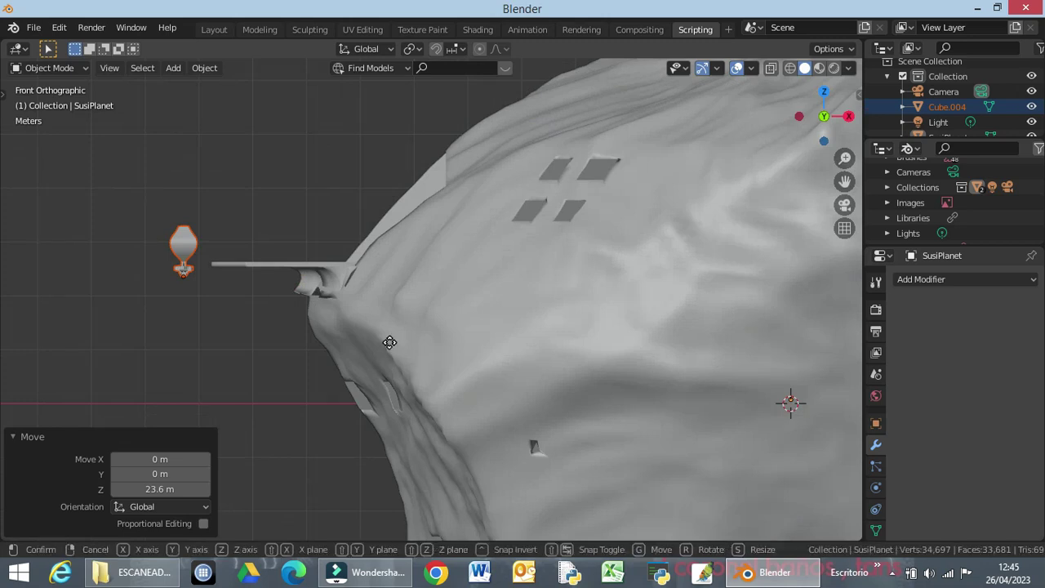
key(g)
key(z)
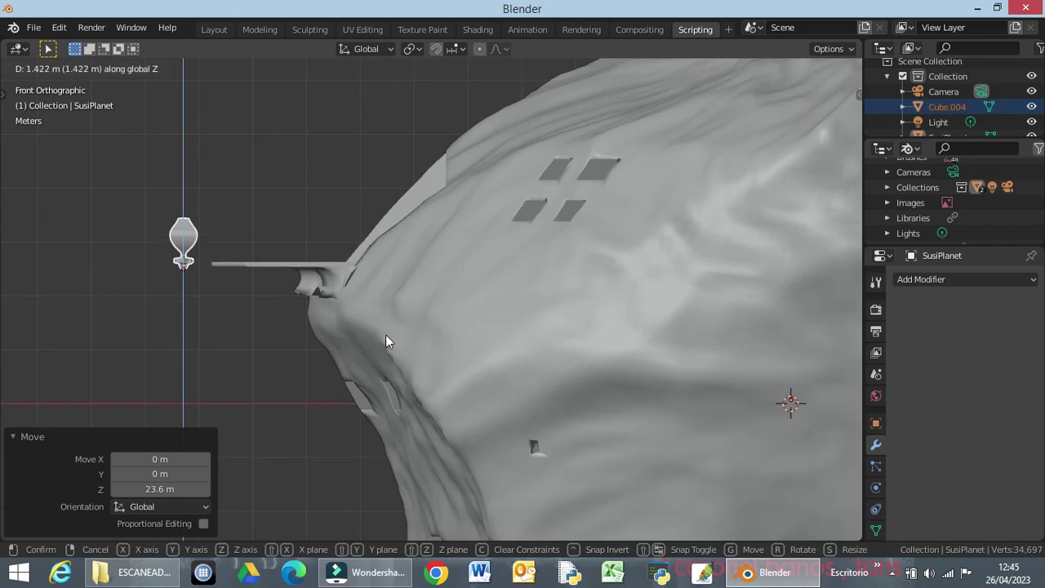
click(395, 356)
key(g)
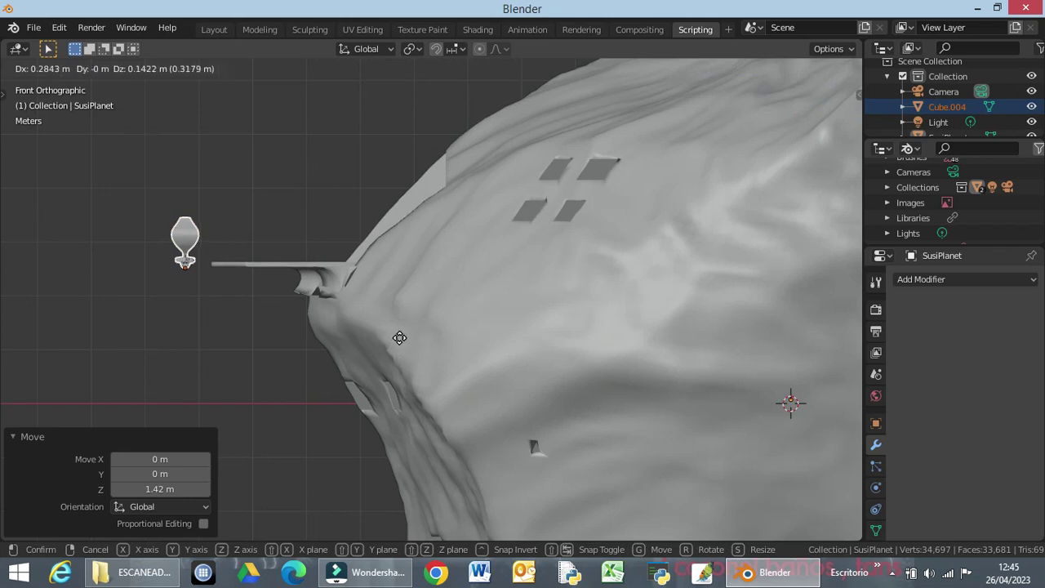
key(x)
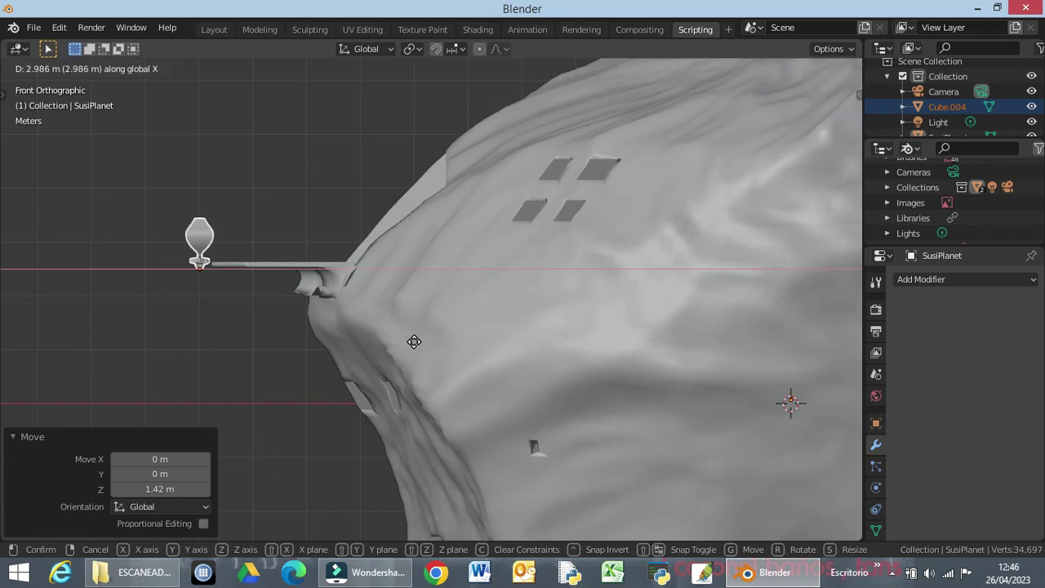
click(413, 343)
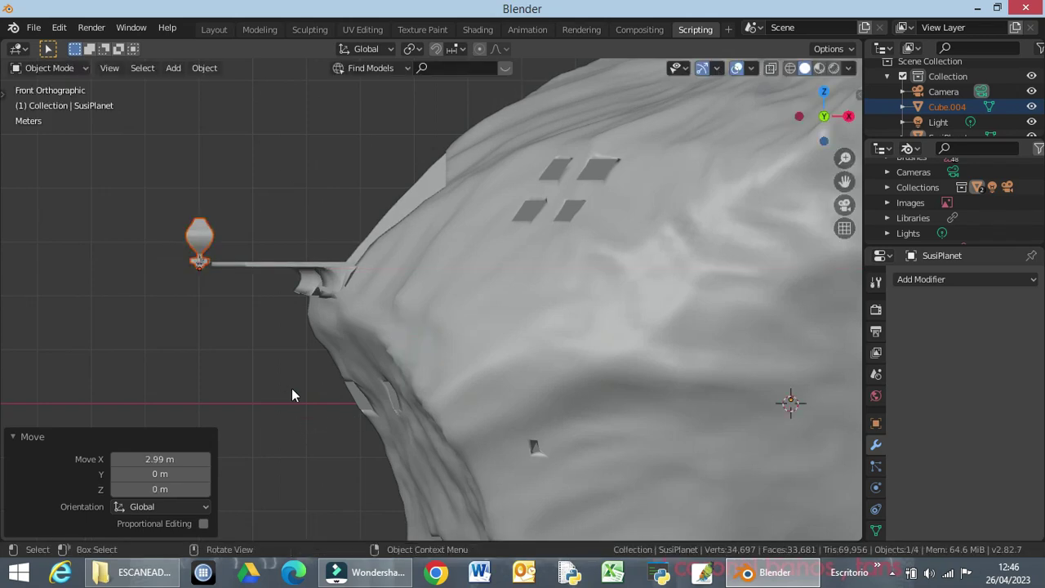
Select the SusiPlanet asteroid and switch it to Edit Mode for work on the platform
middle_drag(291, 390, 356, 412)
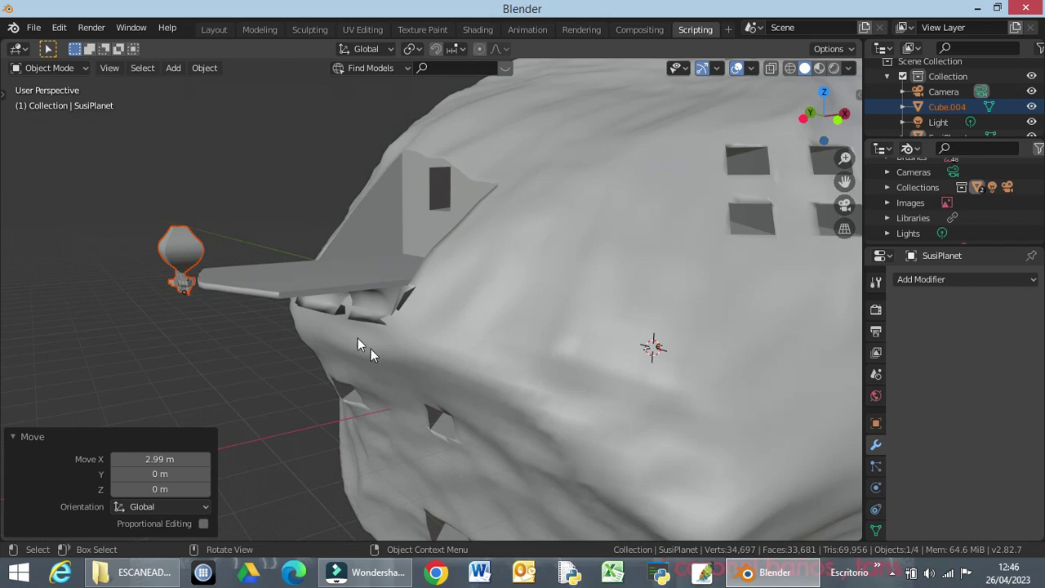
middle_drag(204, 348, 241, 358)
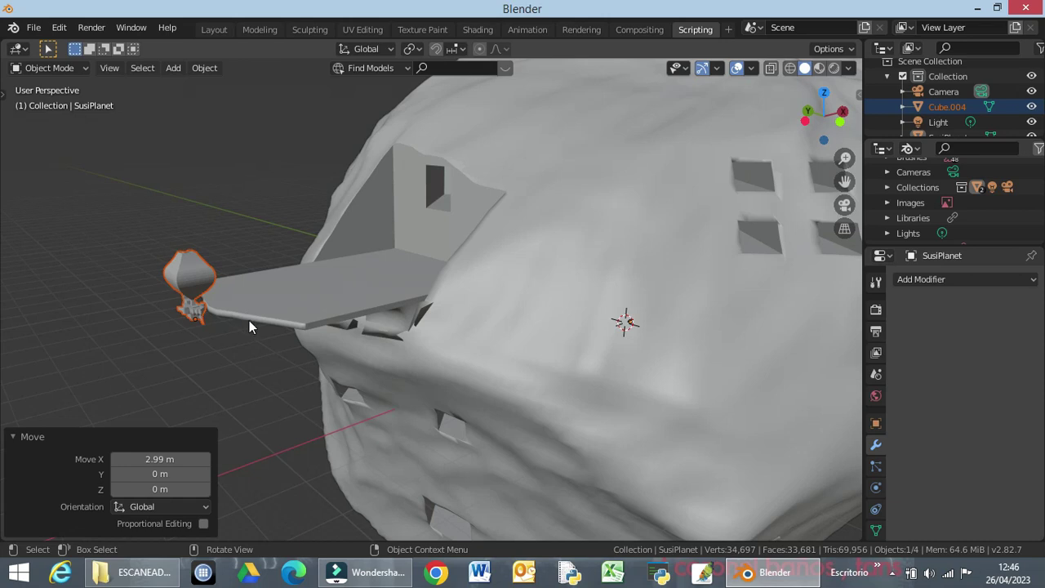
scroll(263, 331, up, 2)
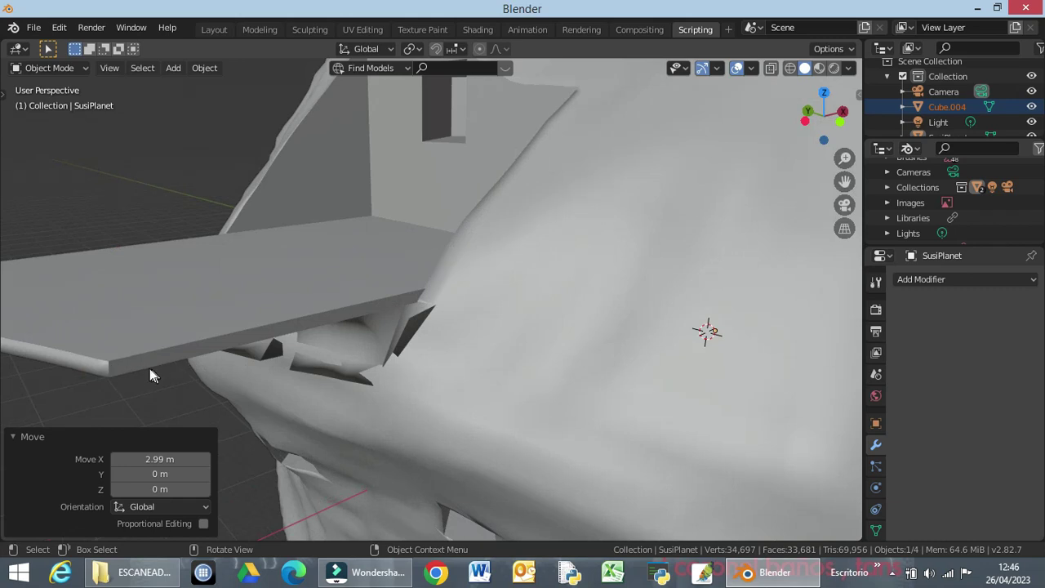
click(463, 307)
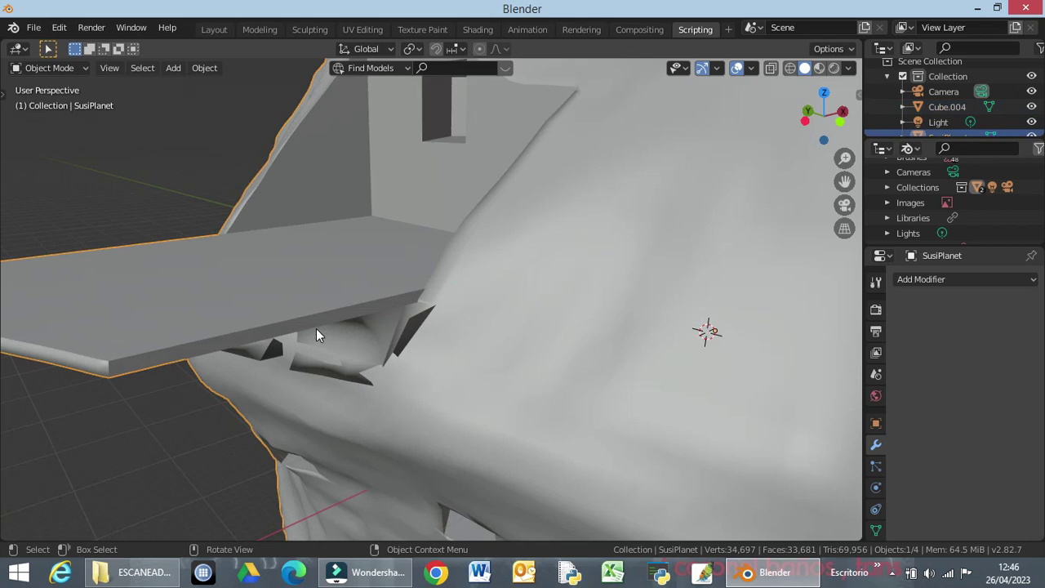
key(Tab)
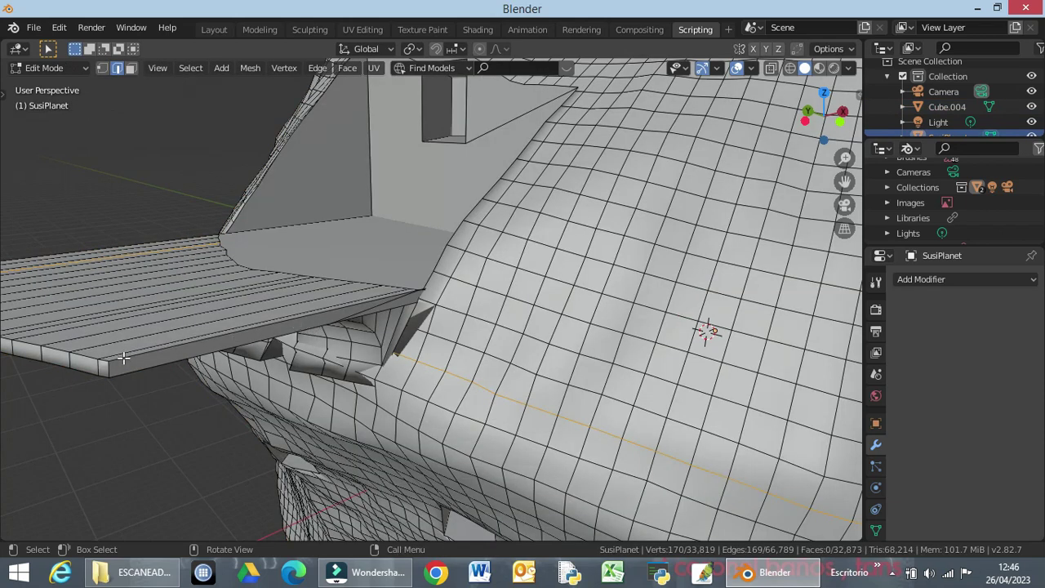
Select the continuous run of edges along the platform's upper outer rim, including both side edges
key(alt)
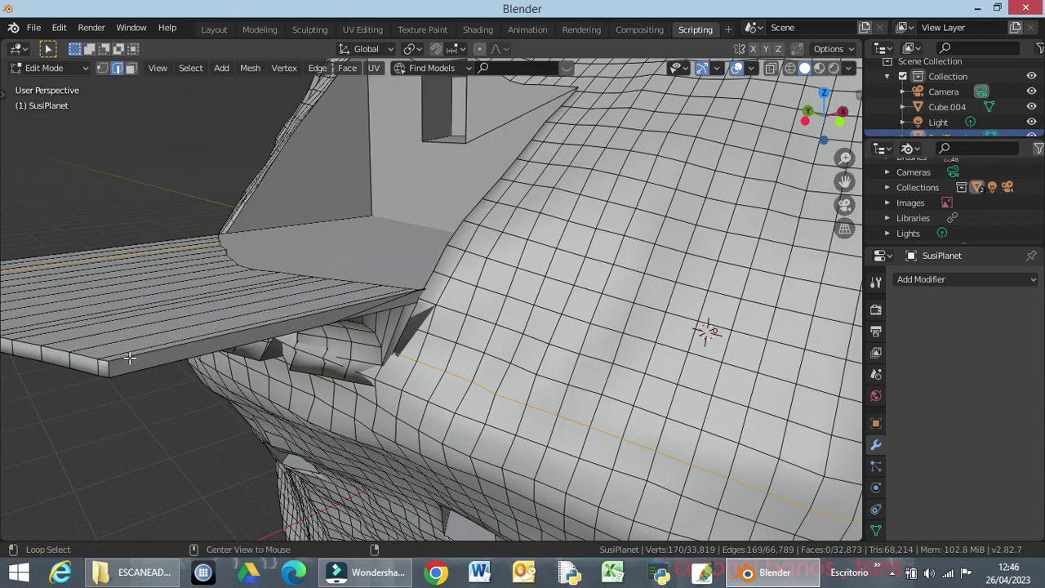
alt+click(130, 357)
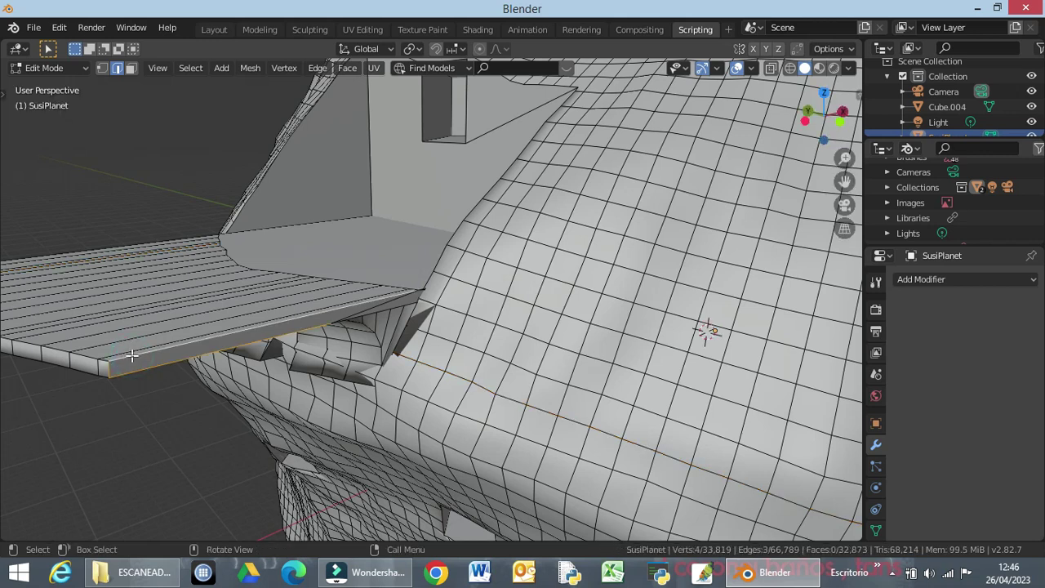
click(130, 357)
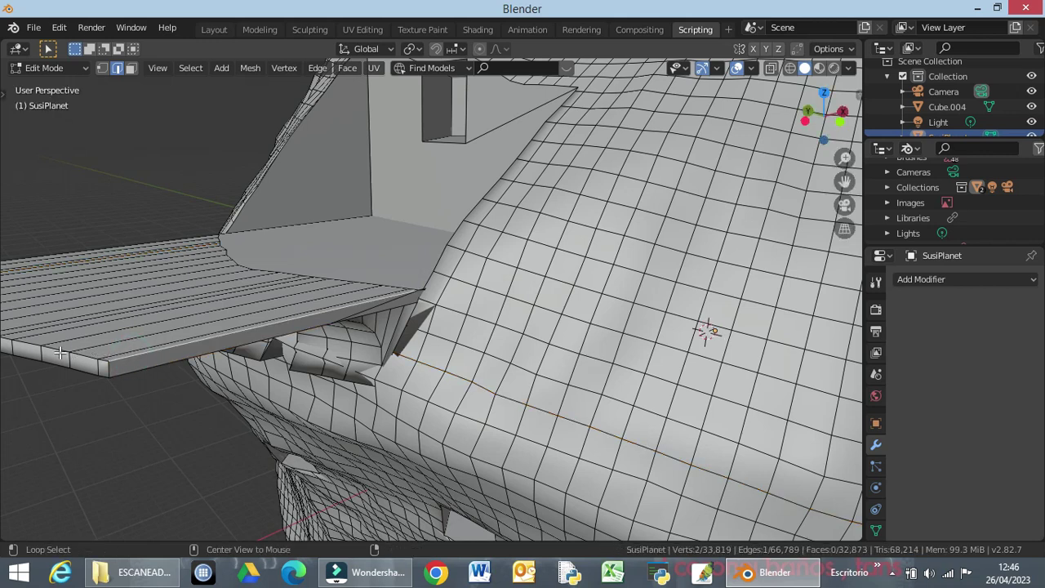
middle_drag(74, 358, 218, 319)
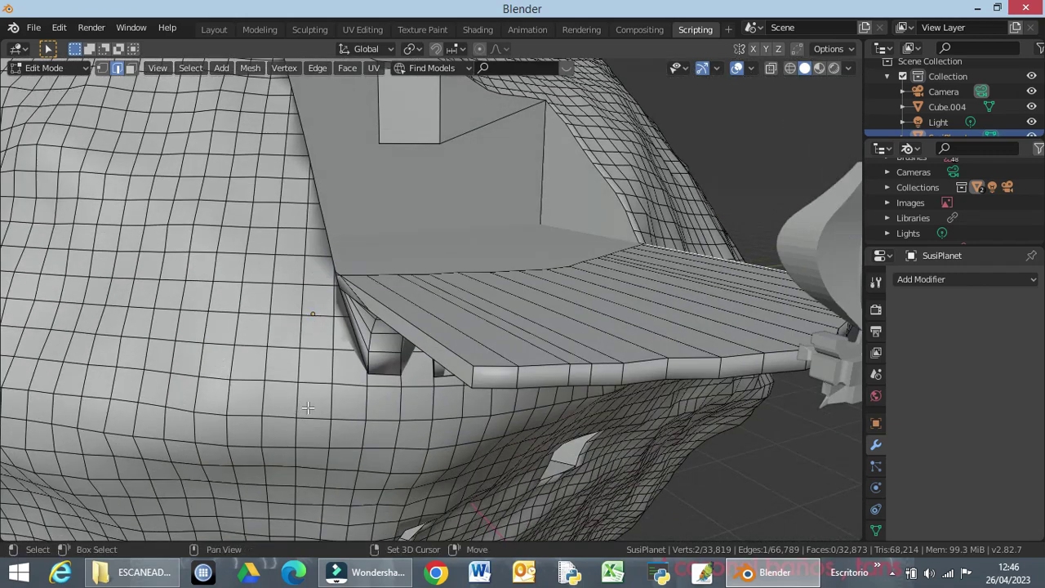
shift+right_click(306, 317)
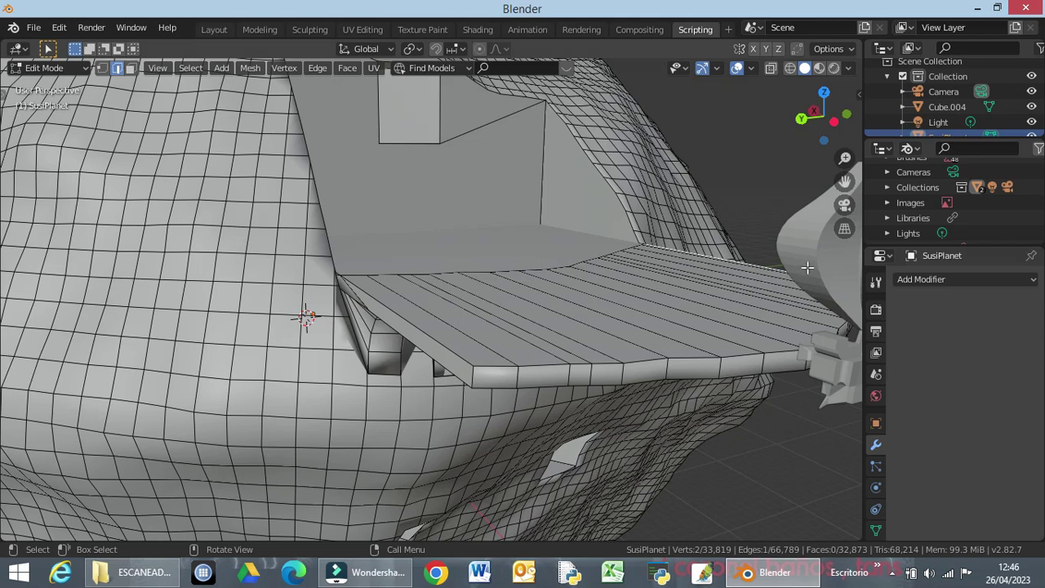
ctrl+click(496, 368)
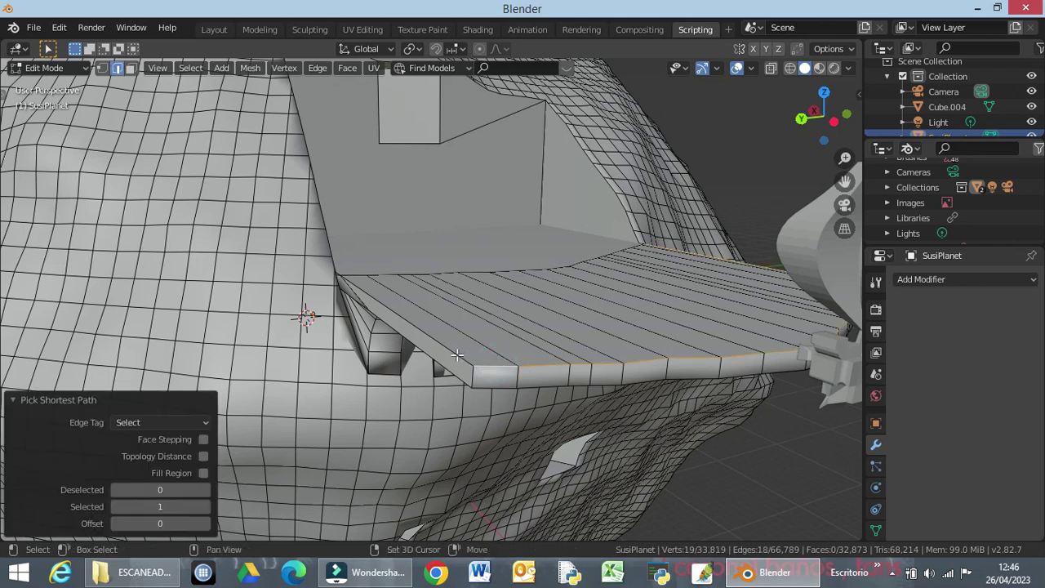
shift+click(460, 357)
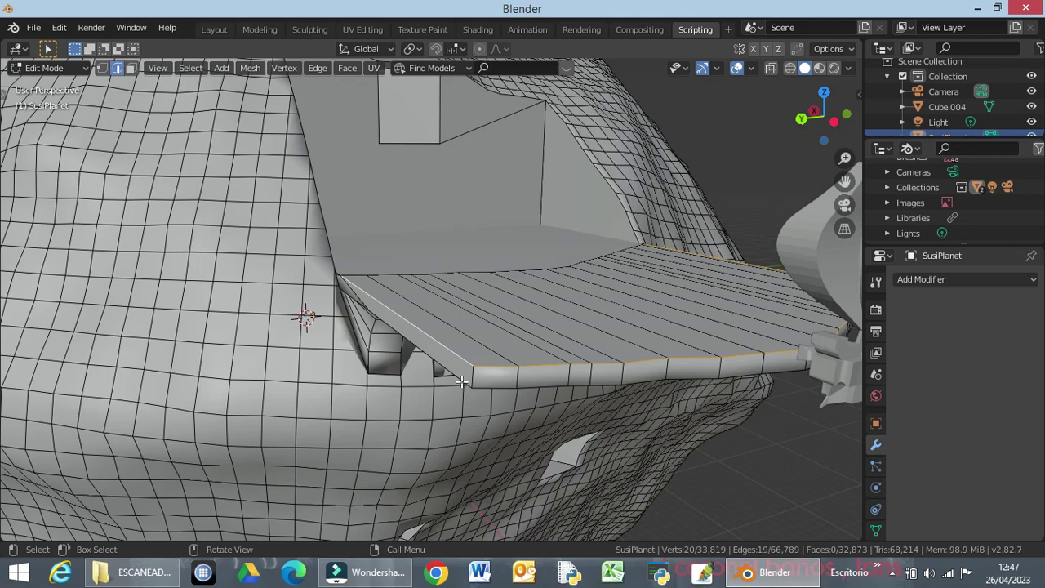
key(ctrl+b)
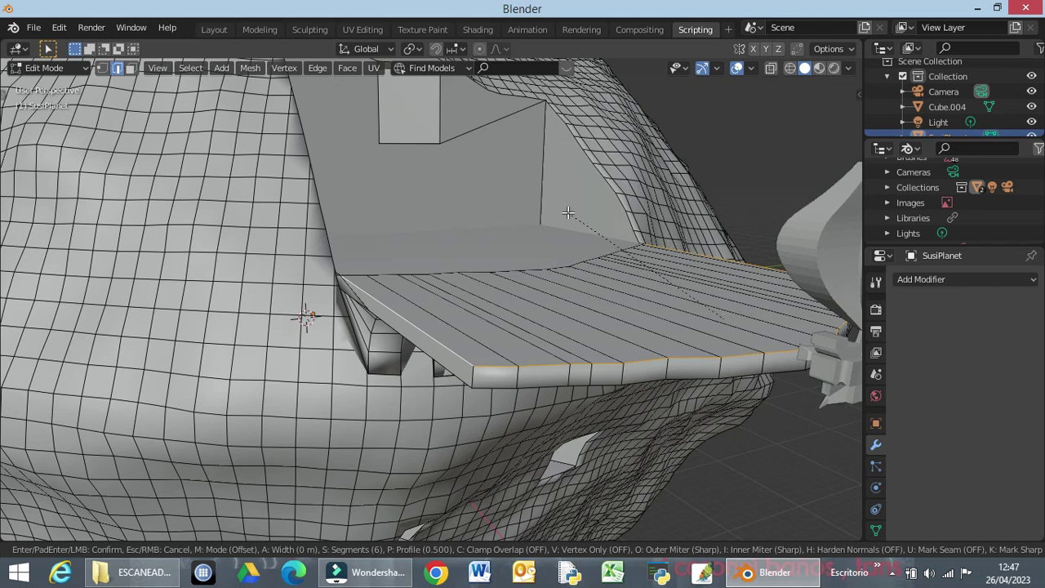
right_click(749, 424)
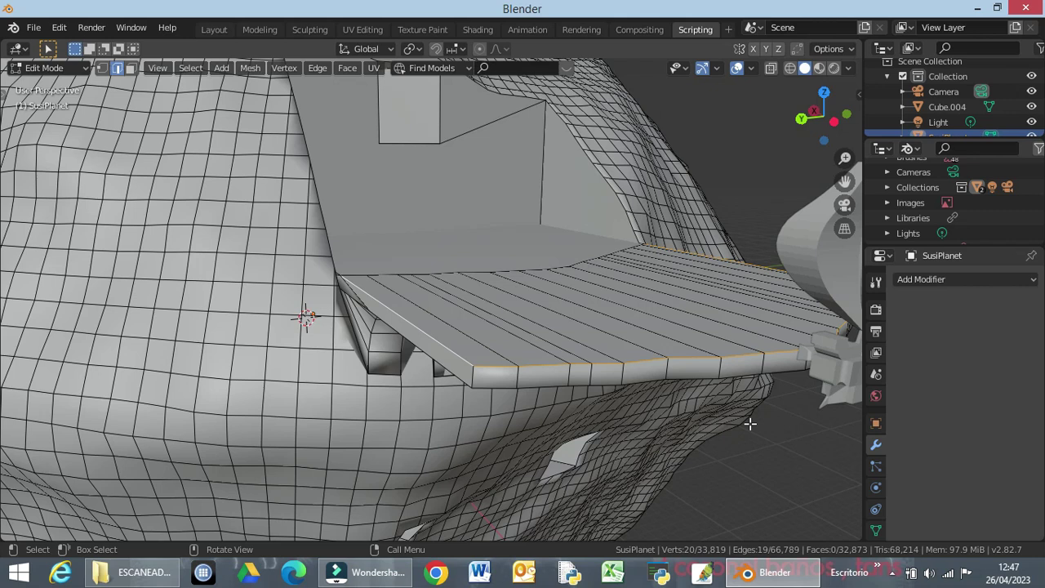
key(r)
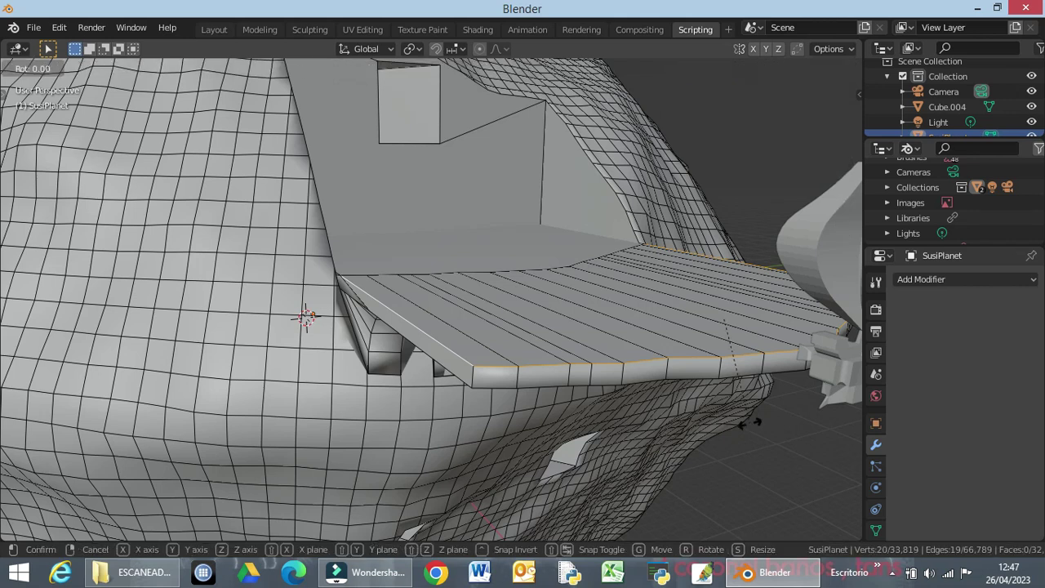
key(y)
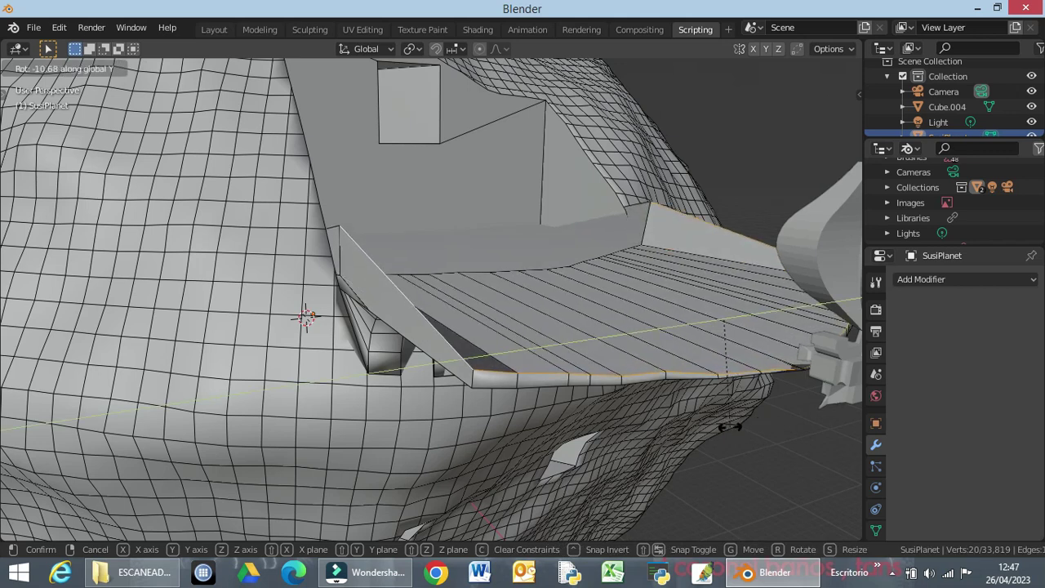
key(Escape)
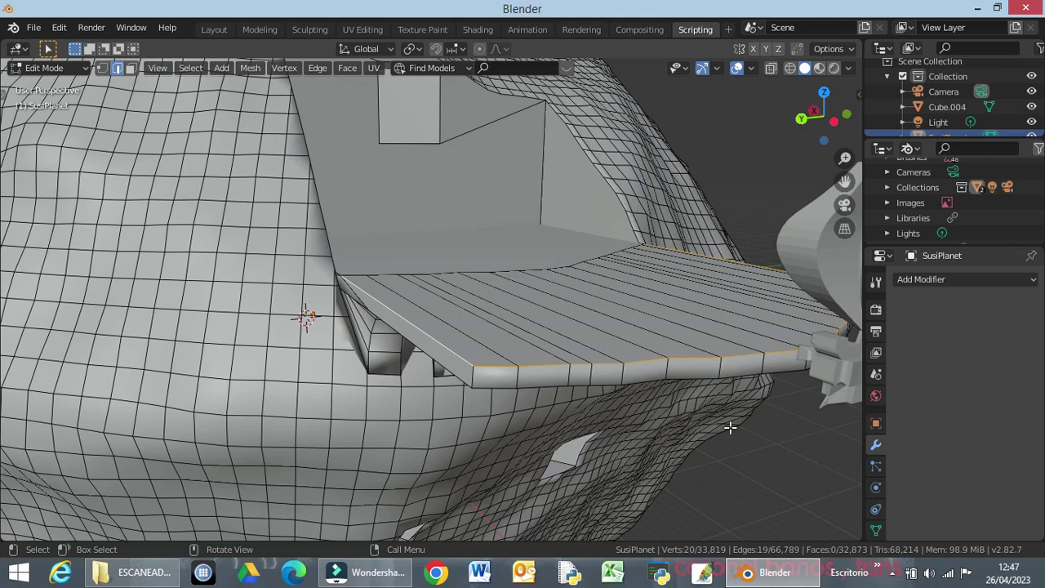
Scale the selected platform rim by about 1.173 and raise it about 1.86 m along global Z
key(s)
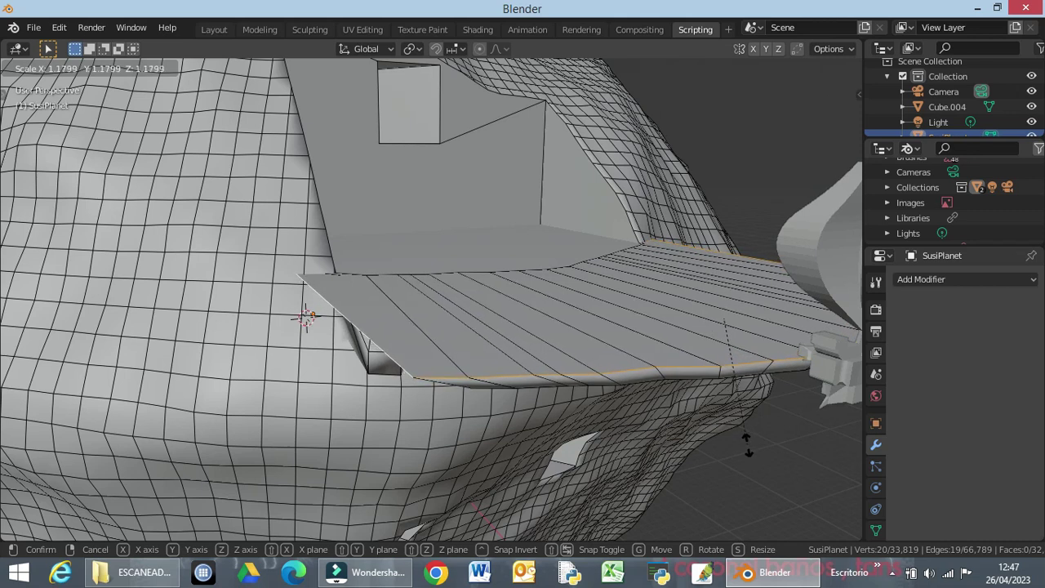
click(742, 449)
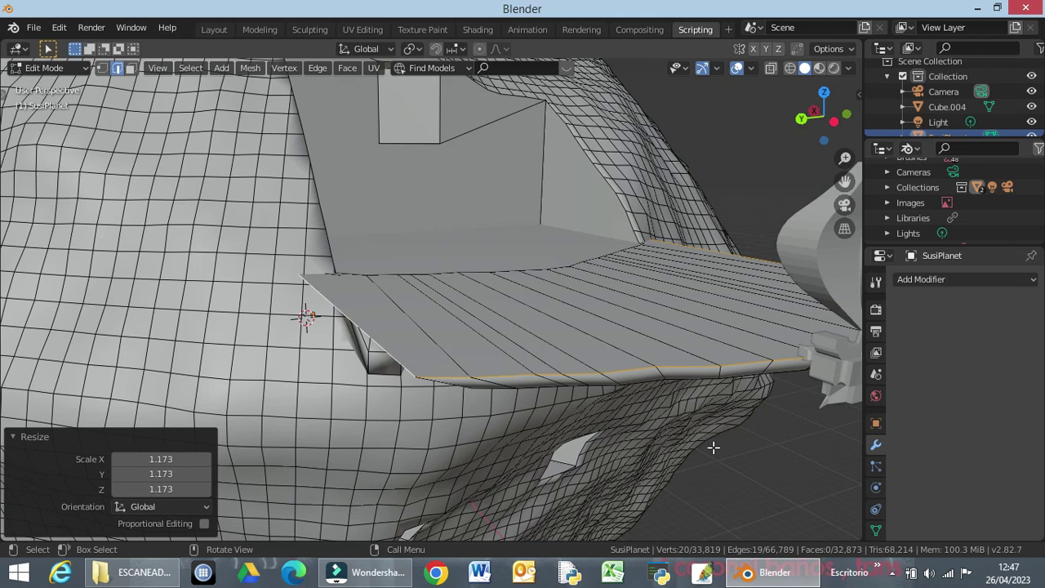
key(g)
key(z)
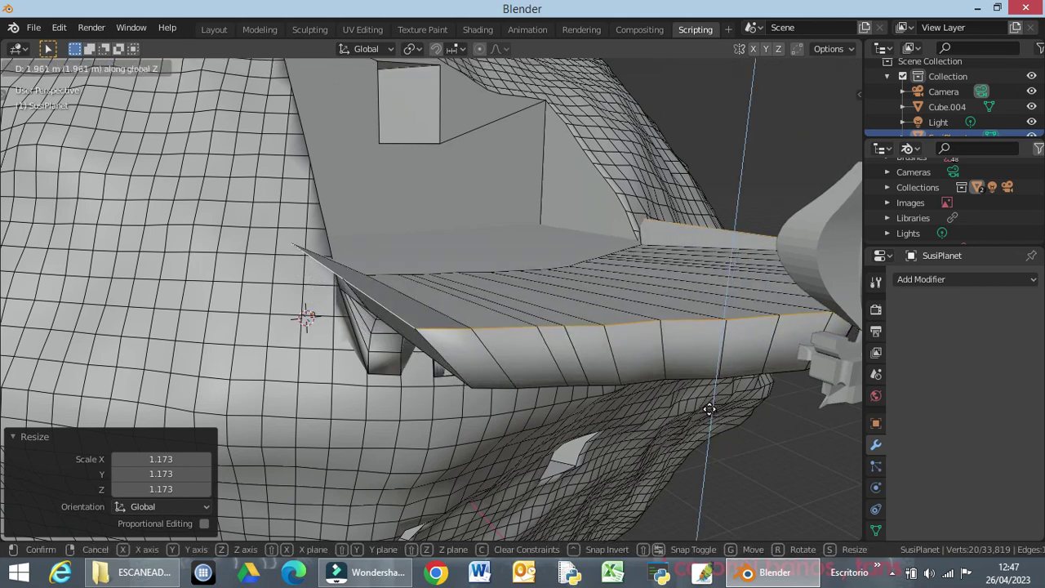
click(712, 412)
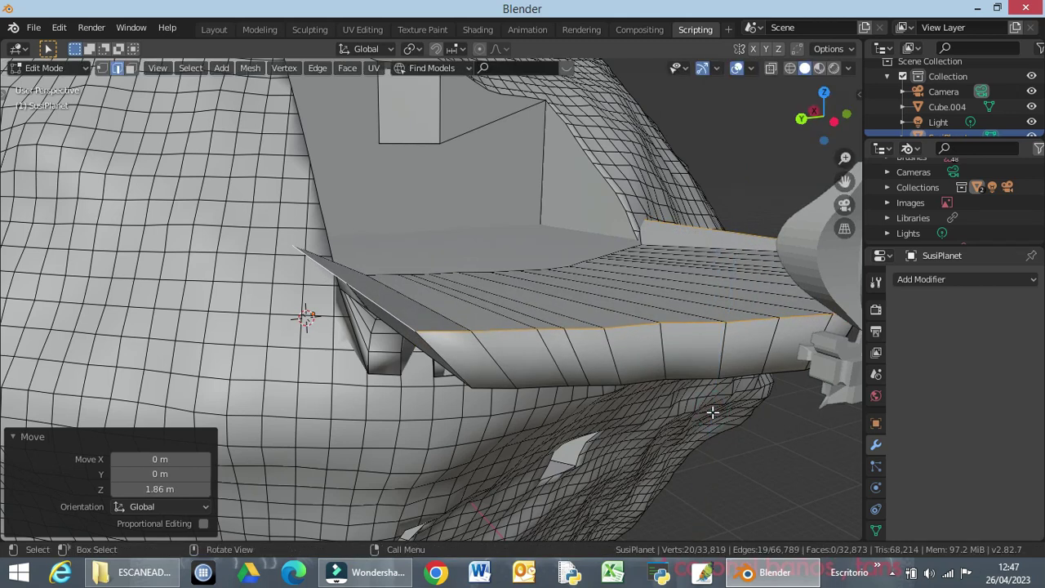
Scale the raised platform rim by about 0.838 and inspect the resulting walls from the side and front
key(s)
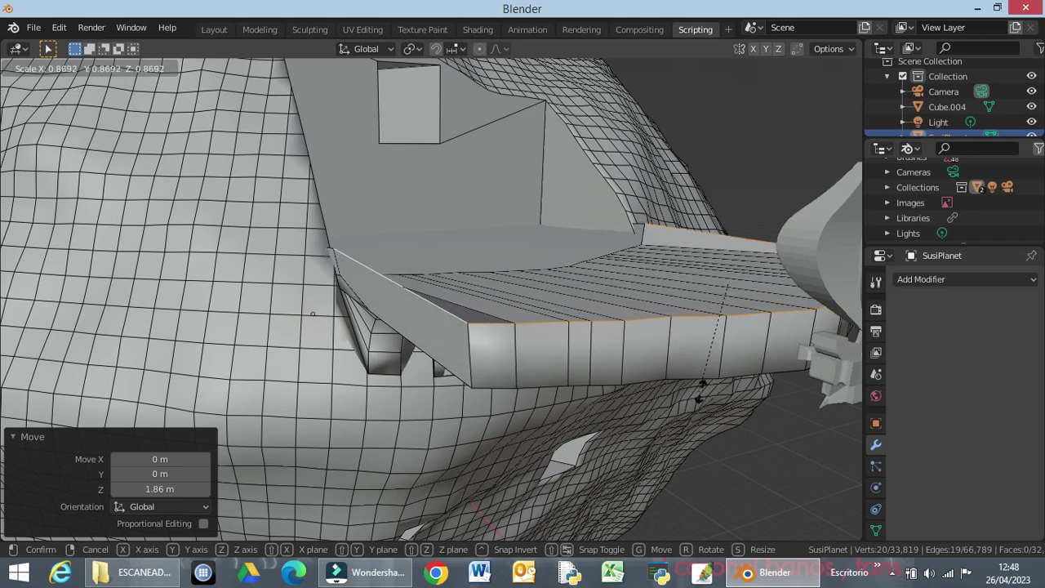
click(700, 396)
middle_drag(678, 433, 536, 459)
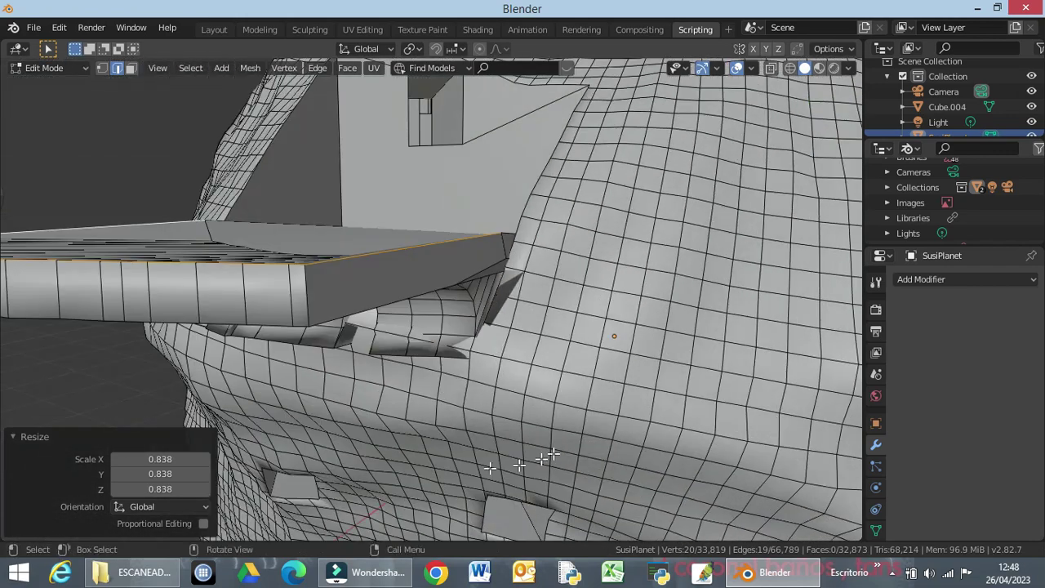
scroll(344, 320, up, 5)
middle_drag(345, 320, 403, 328)
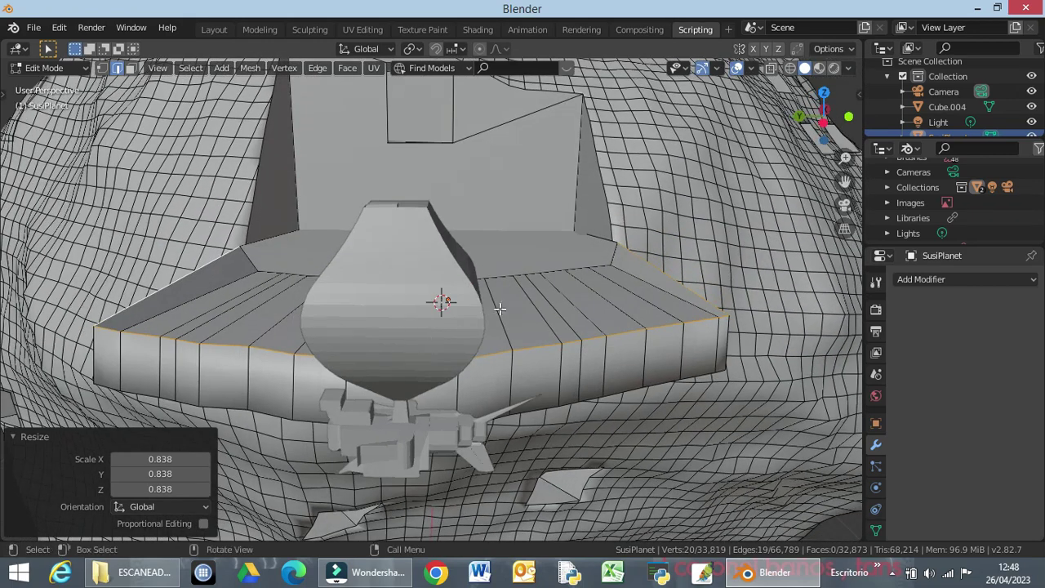
Undo the scaling and raising of the platform's upper rim
click(619, 296)
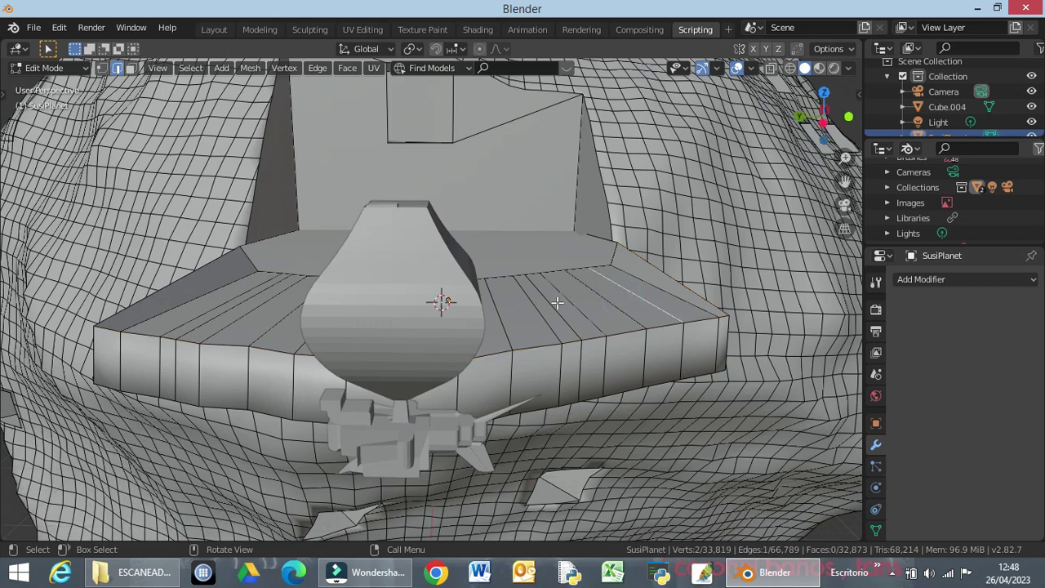
middle_drag(505, 434, 382, 400)
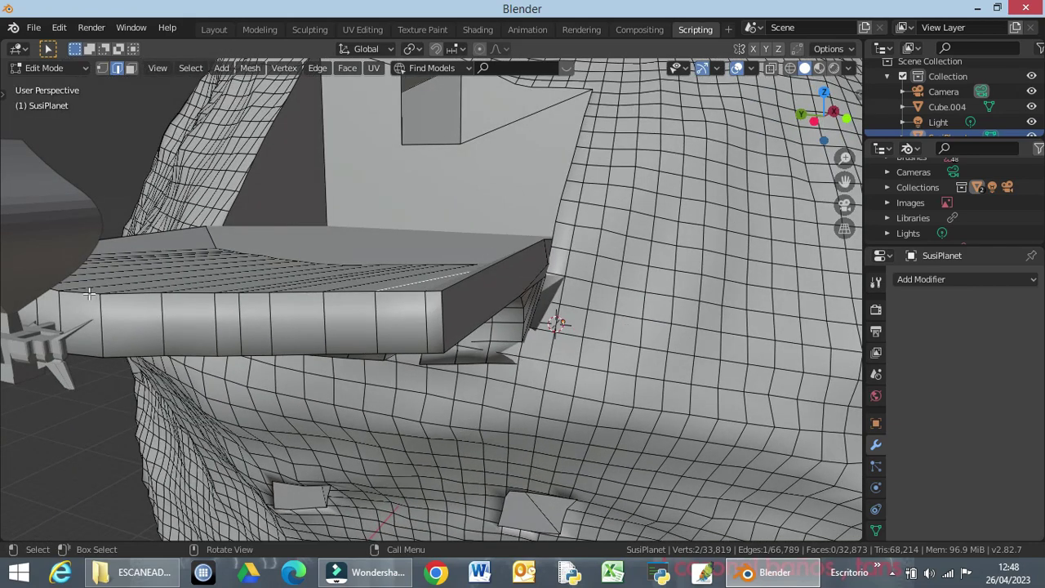
middle_drag(106, 335, 93, 294)
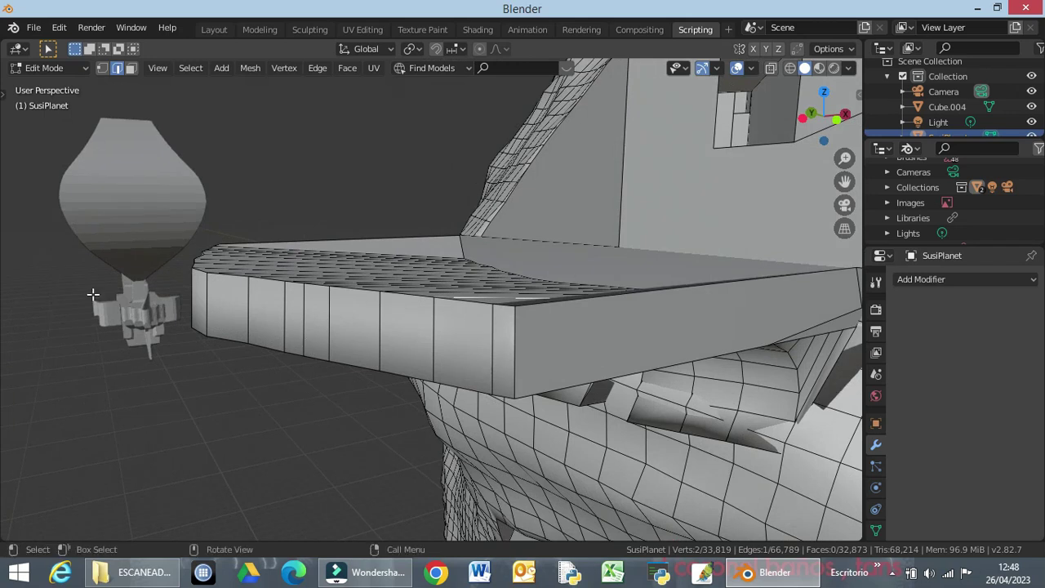
ctrl+click(223, 280)
key(r)
click(223, 280)
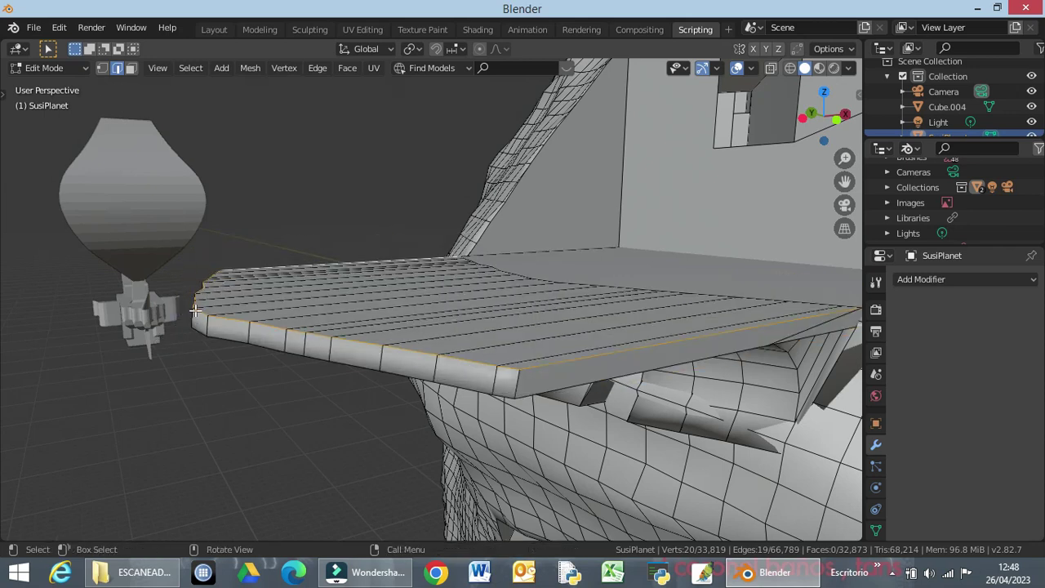
Extrude a single edge segment of the platform's outer upper rim upward about 3.63 m into an upright panel
click(237, 320)
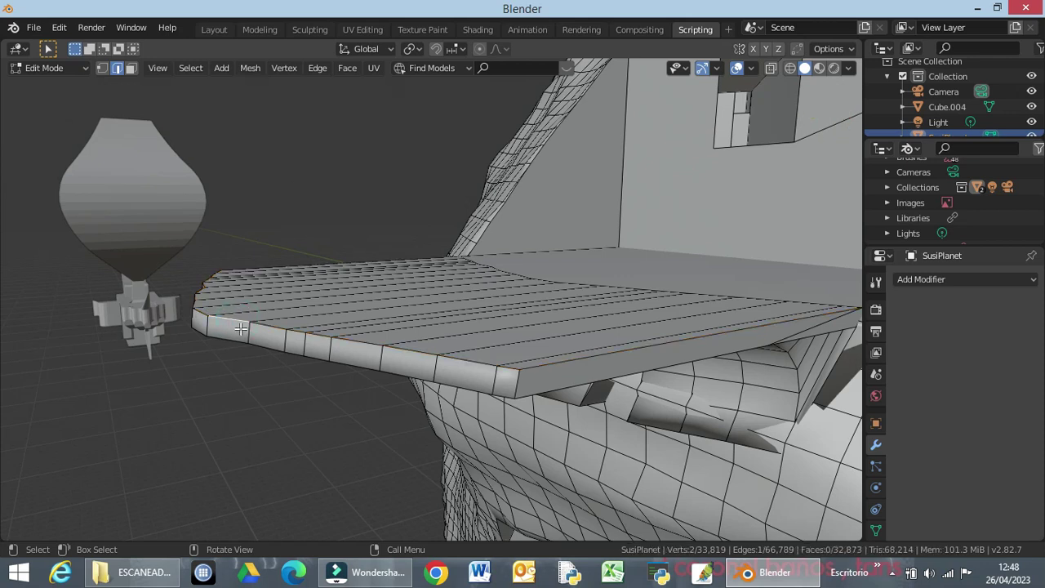
key(e)
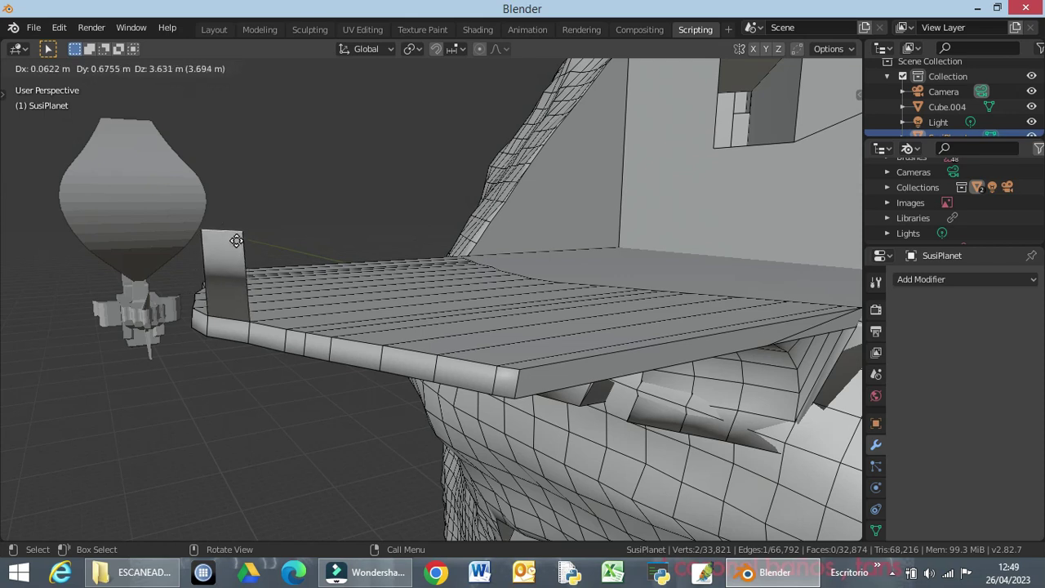
click(236, 240)
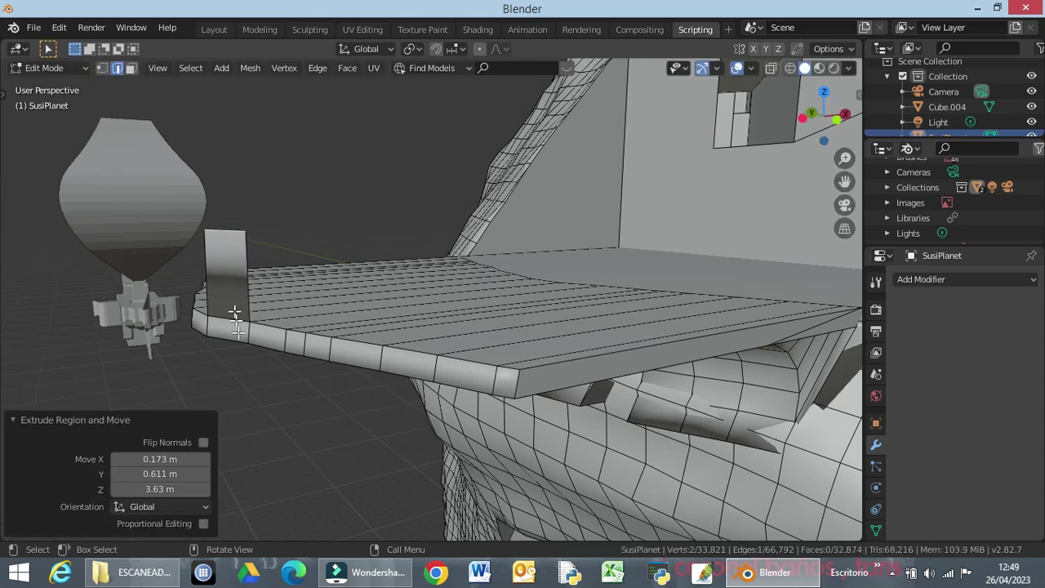
Select the upright panel's face and extrude it about 3.17 m along its normal over the platform to form a box
scroll(242, 380, up, 5)
scroll(220, 372, down, 5)
middle_drag(227, 364, 280, 367)
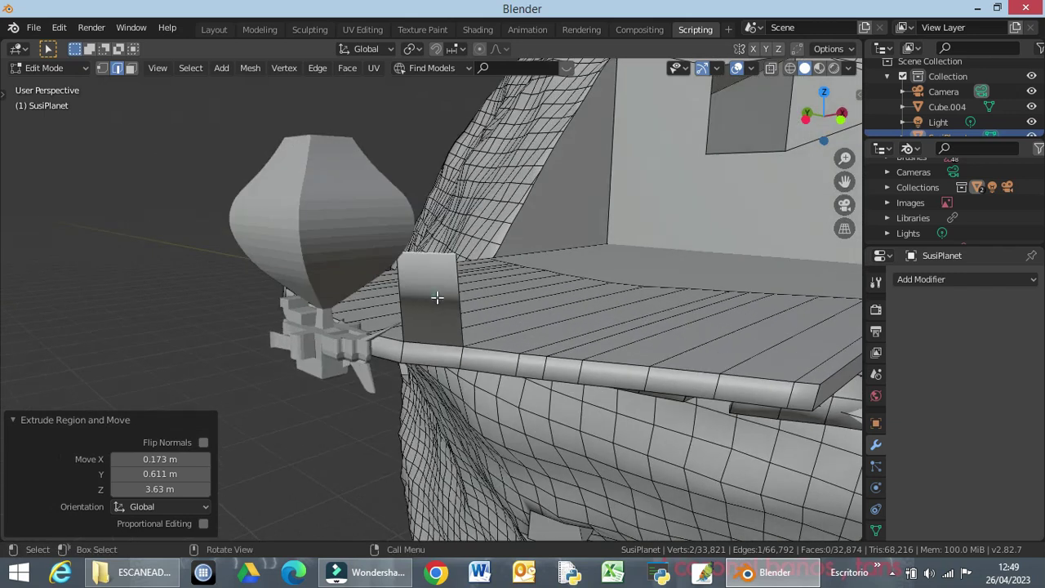
key(alt+a)
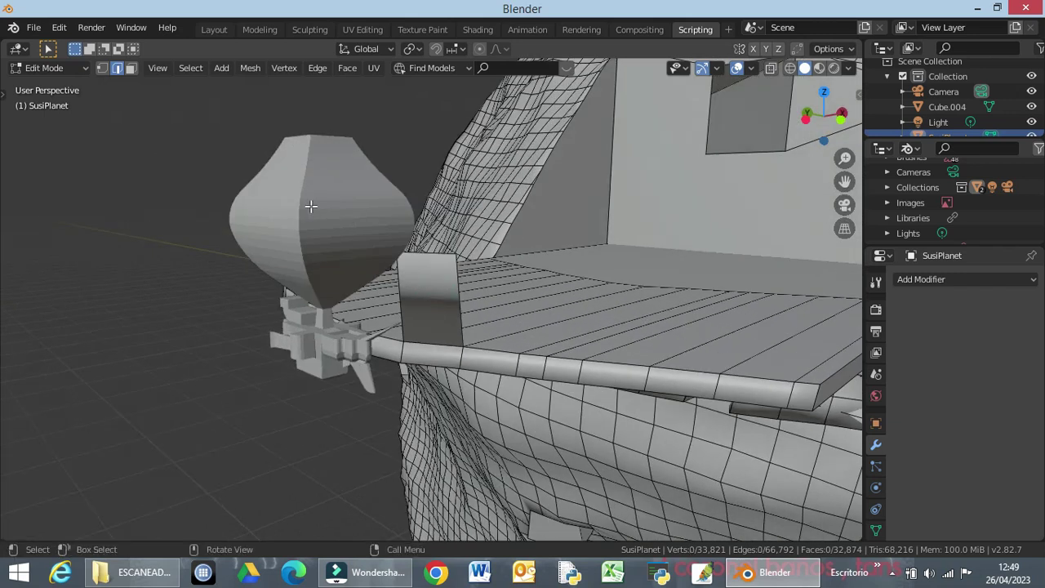
key(3)
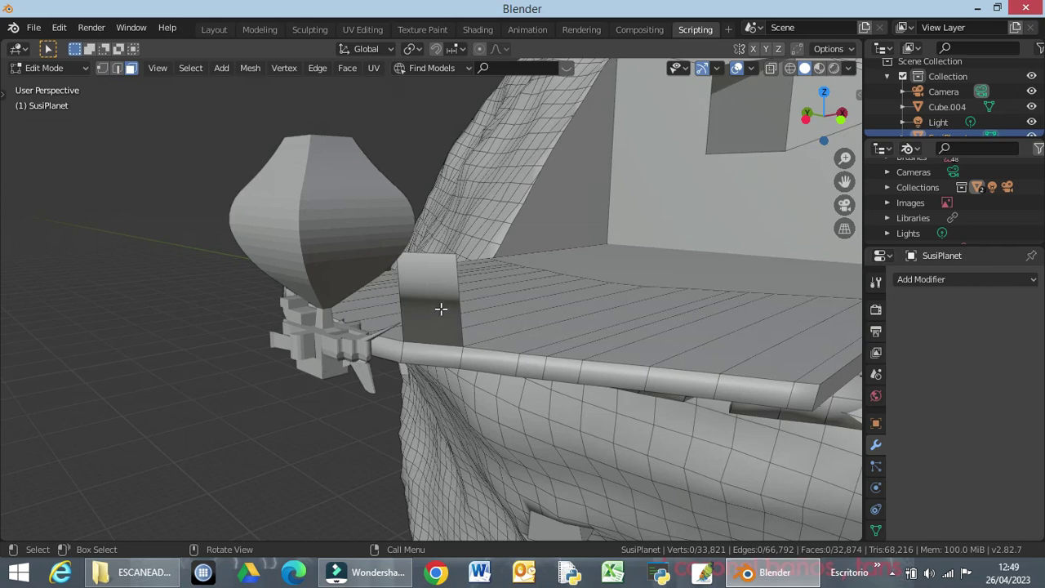
middle_drag(492, 298, 427, 319)
middle_drag(310, 340, 331, 384)
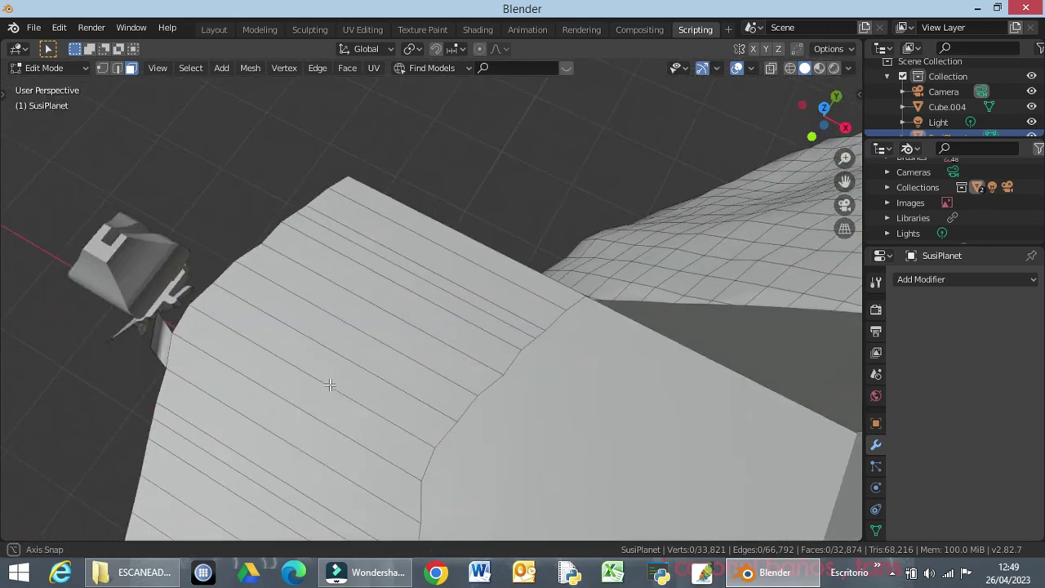
click(168, 343)
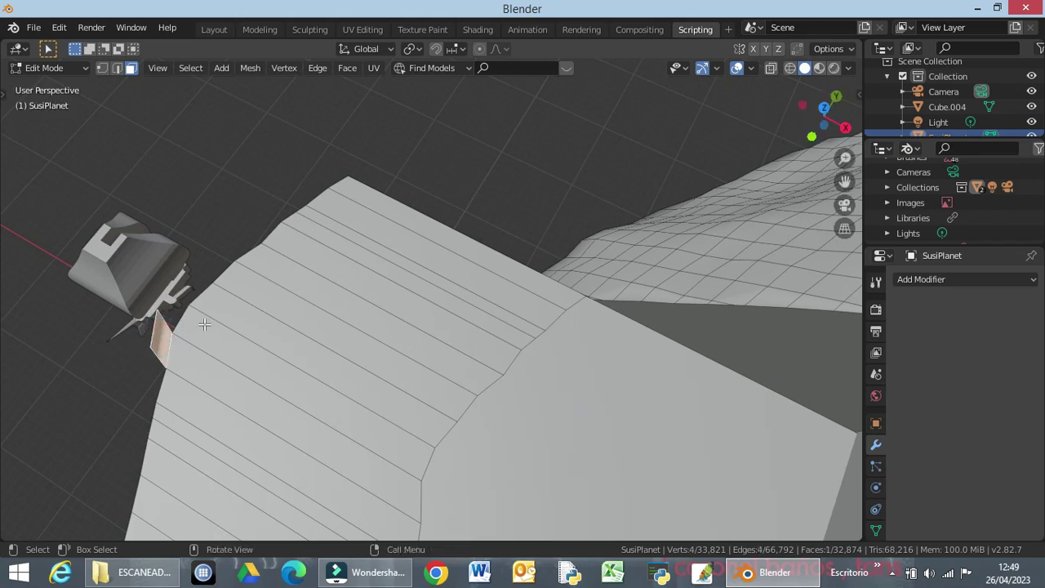
key(e)
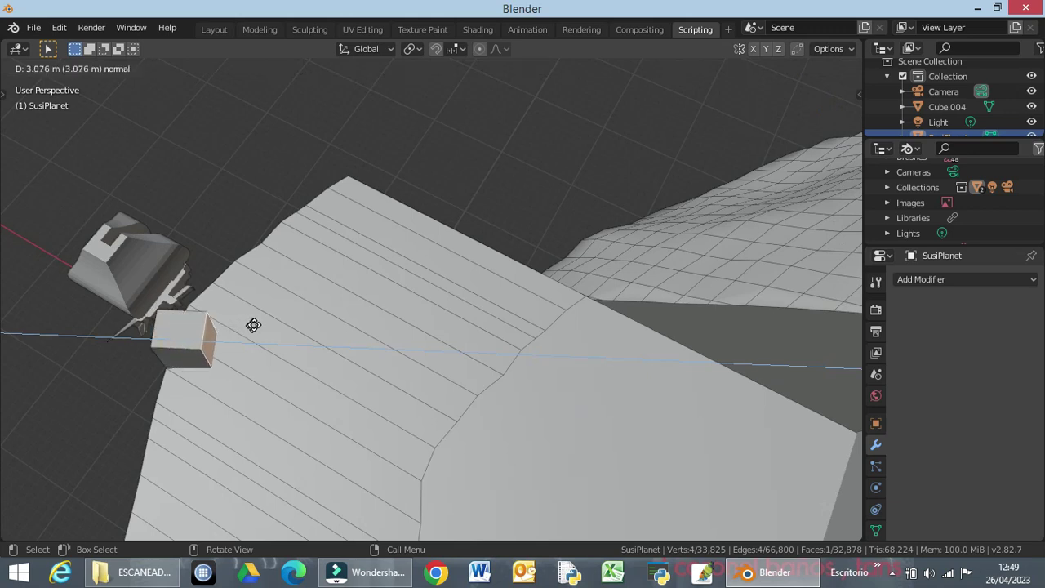
click(254, 324)
Hide Cube.004 and fill the open outer side of the box with a face from its four corner vertices
middle_drag(196, 351, 385, 253)
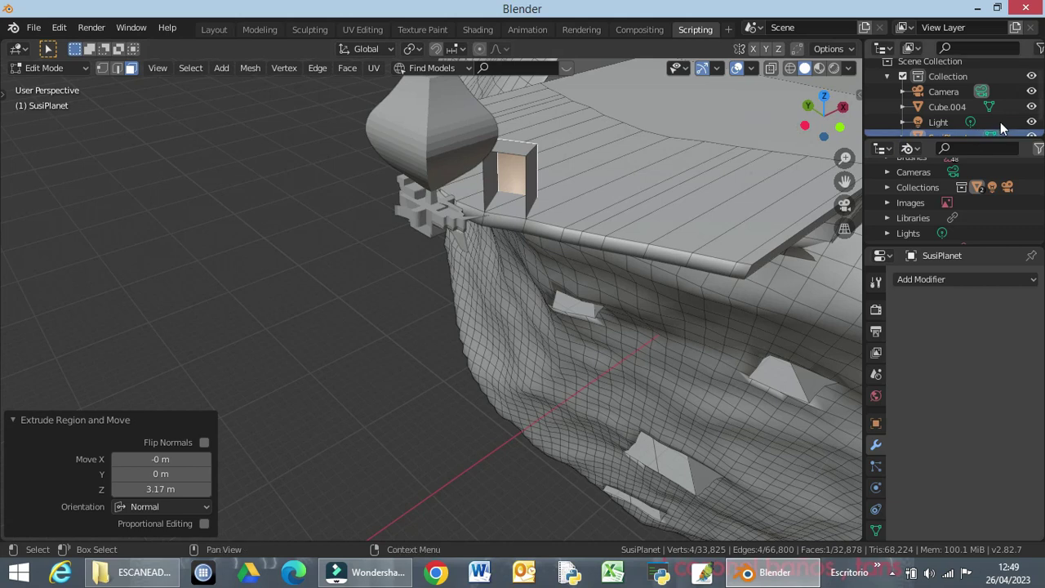
scroll(976, 117, down, 1)
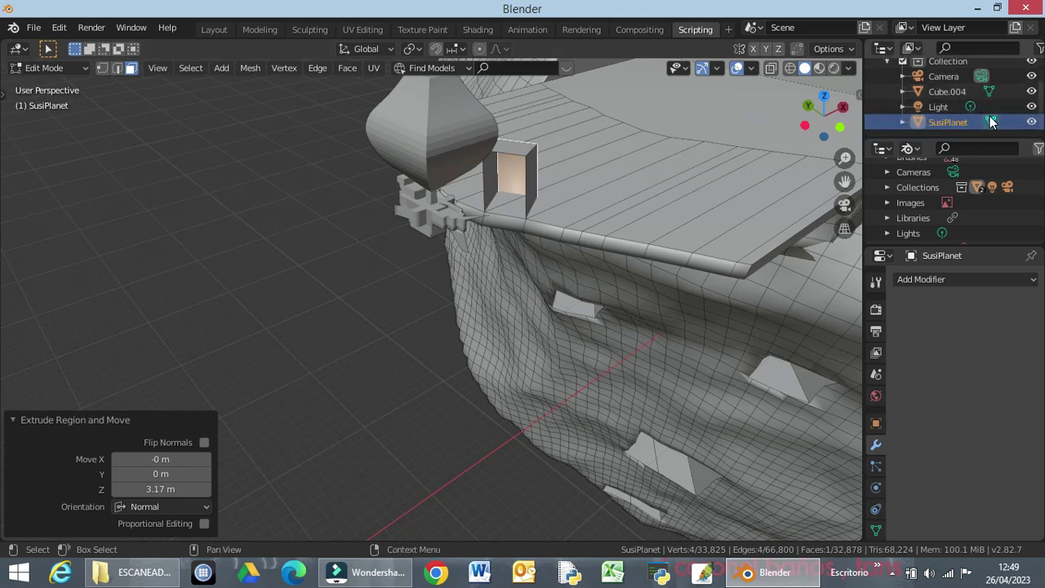
click(1031, 91)
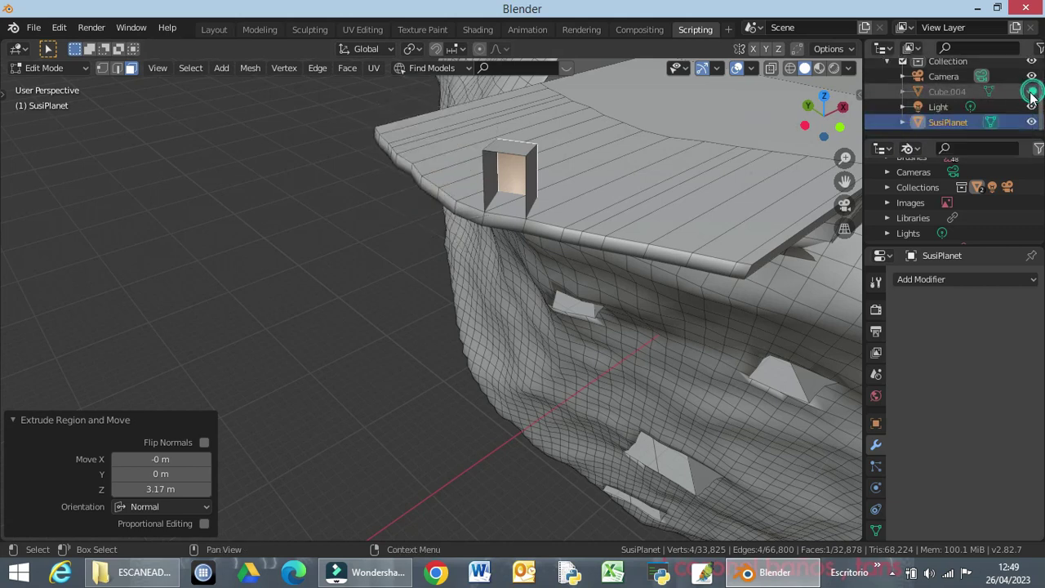
click(103, 68)
click(484, 211)
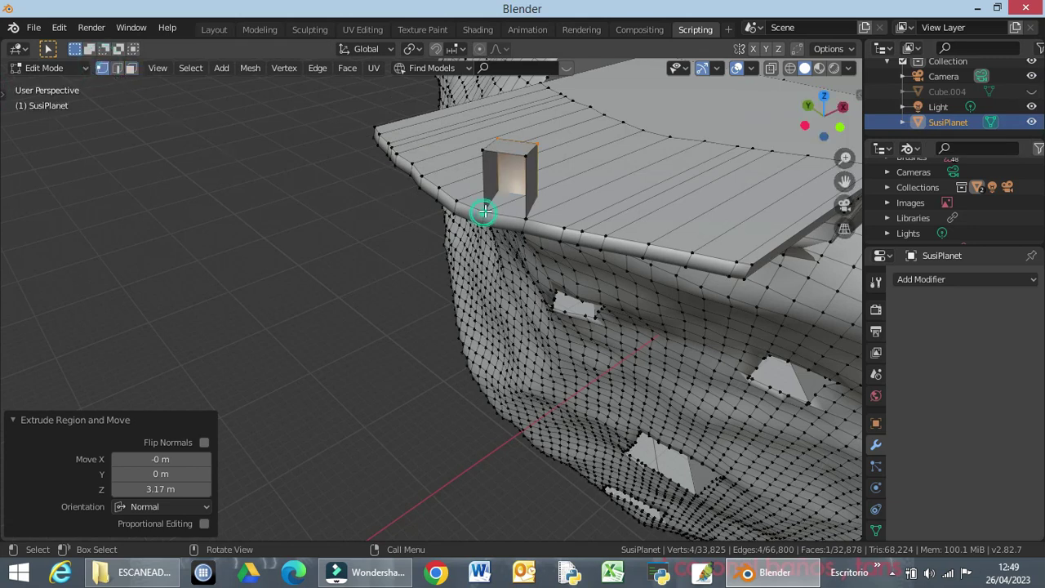
shift+click(481, 148)
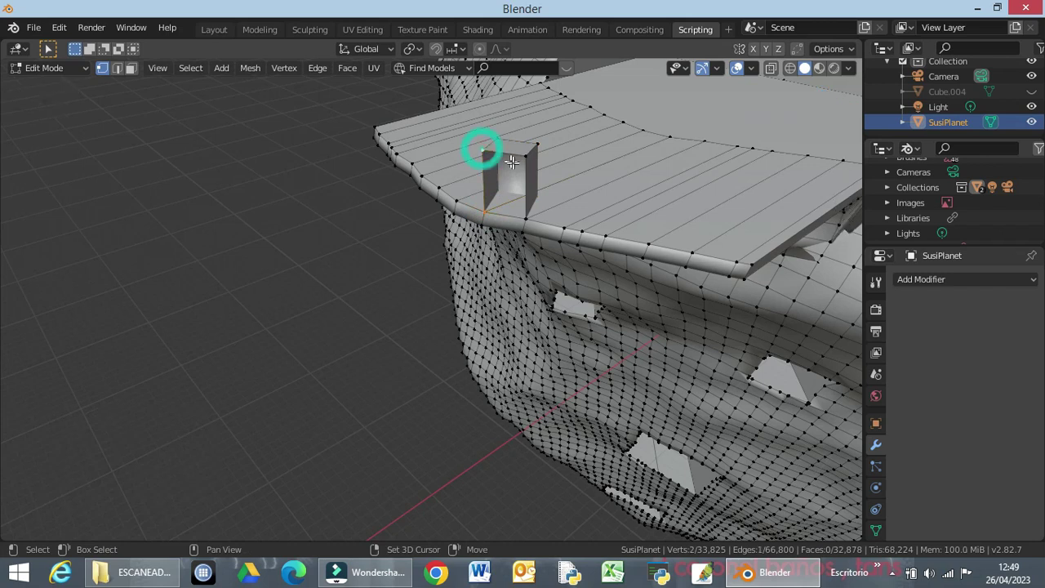
shift+click(527, 156)
shift+click(523, 217)
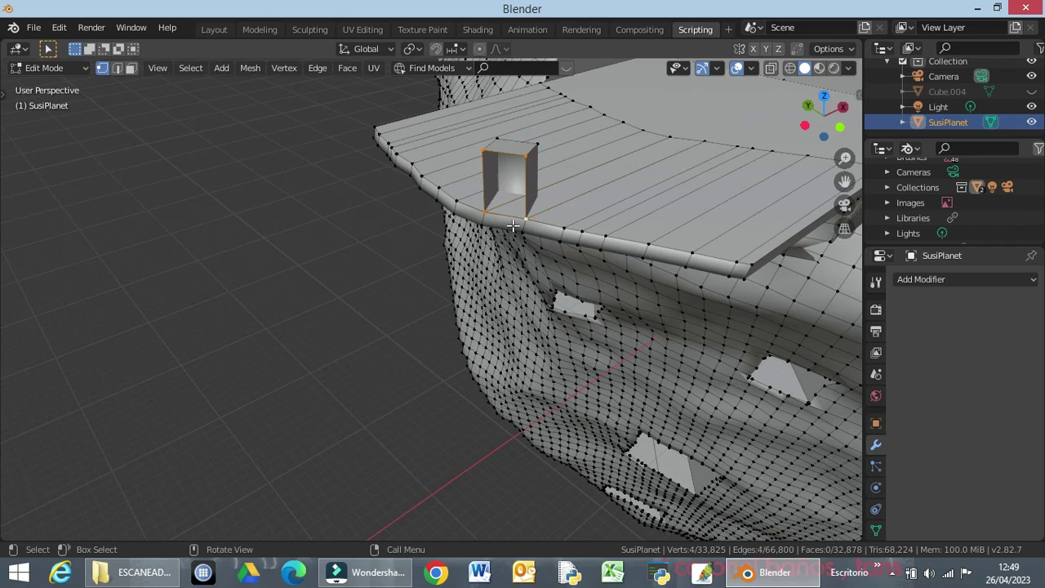
key(f)
Extrude the box's top face about 0.454 m along local Z and scale it up by about 1.893
middle_drag(569, 252, 499, 261)
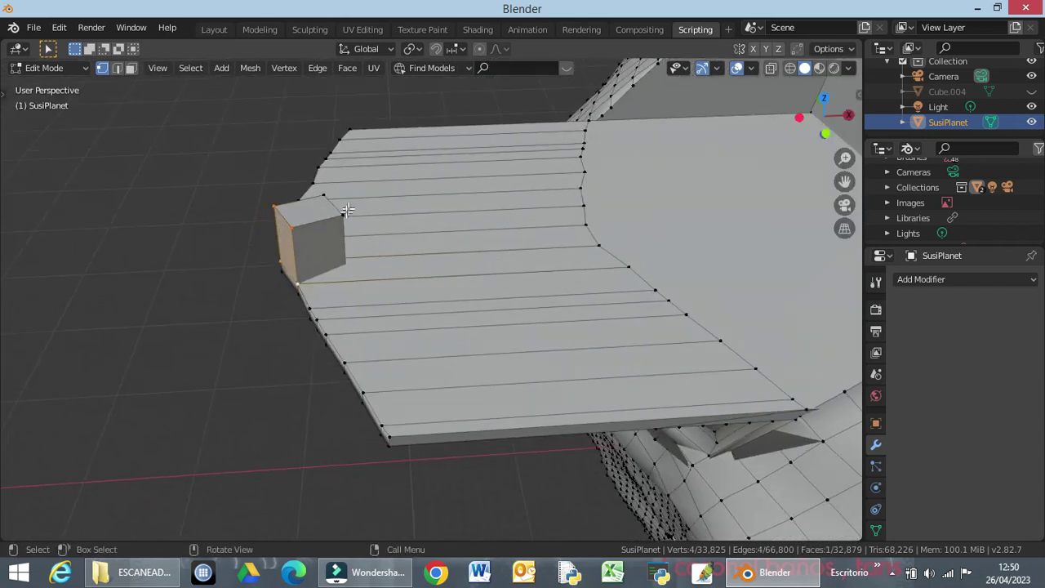
middle_drag(385, 273, 250, 285)
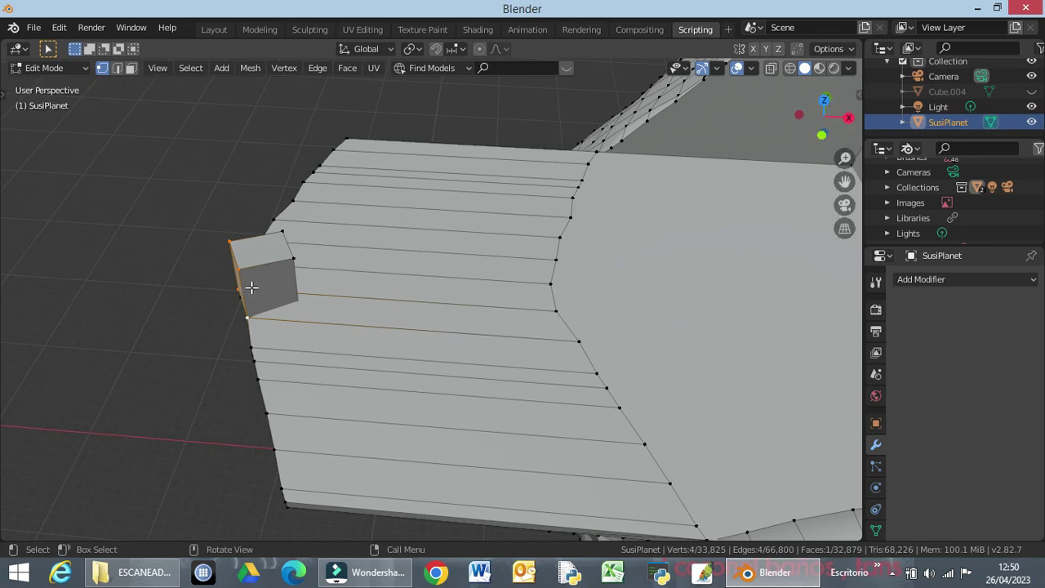
click(258, 246)
key(3)
click(262, 255)
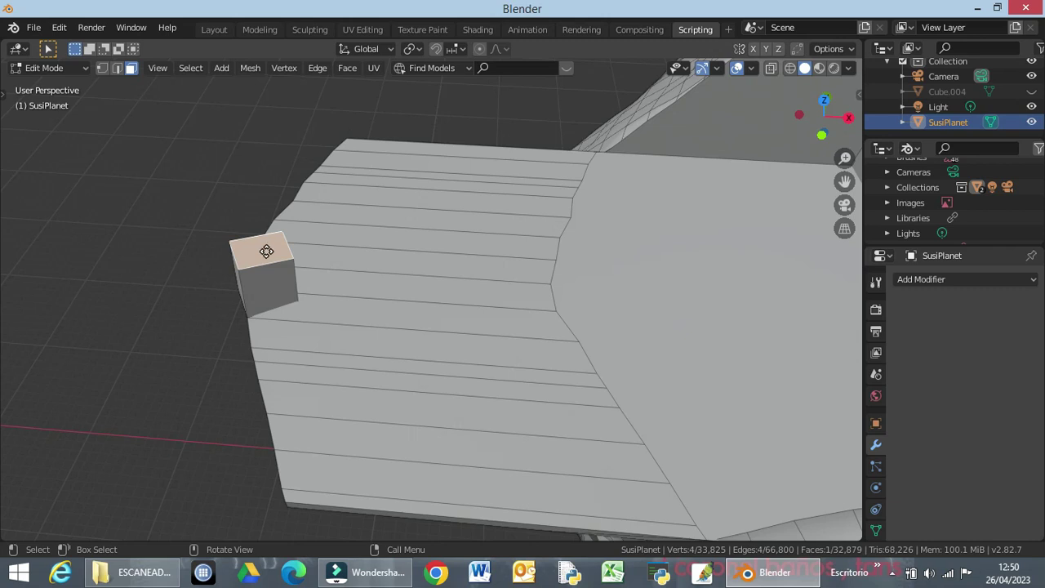
key(e)
key(z)
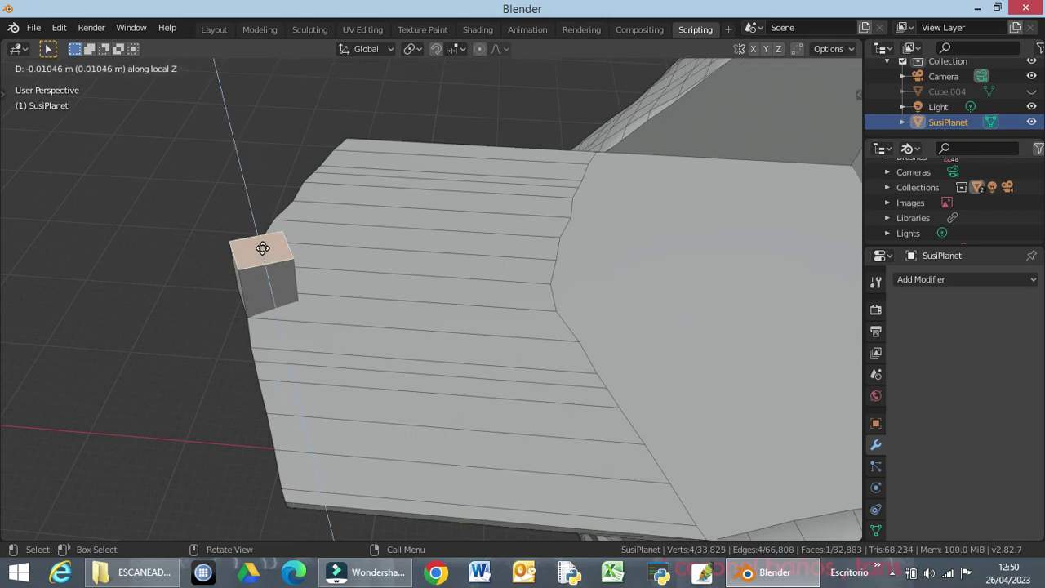
click(265, 246)
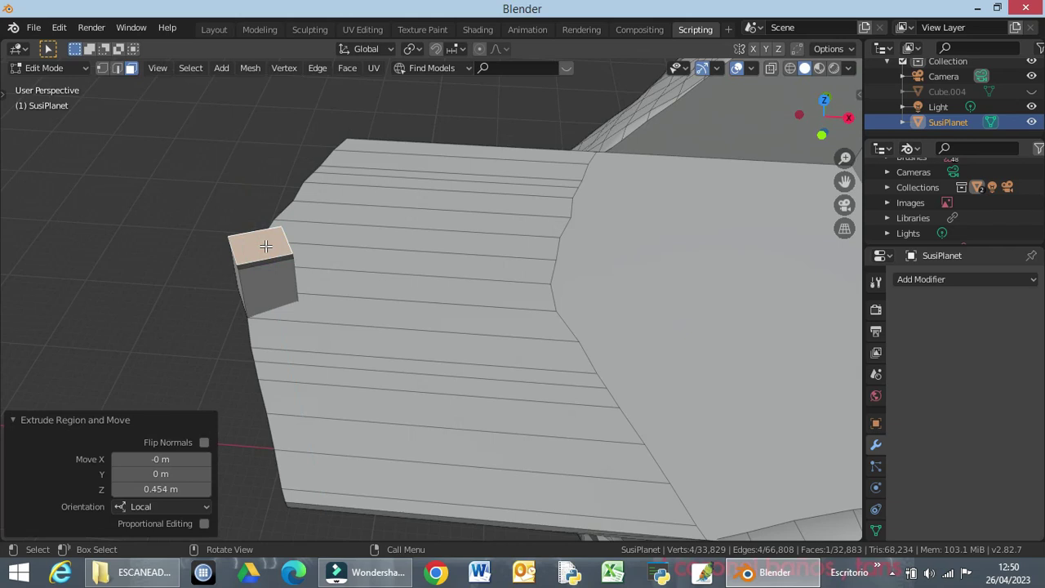
key(s)
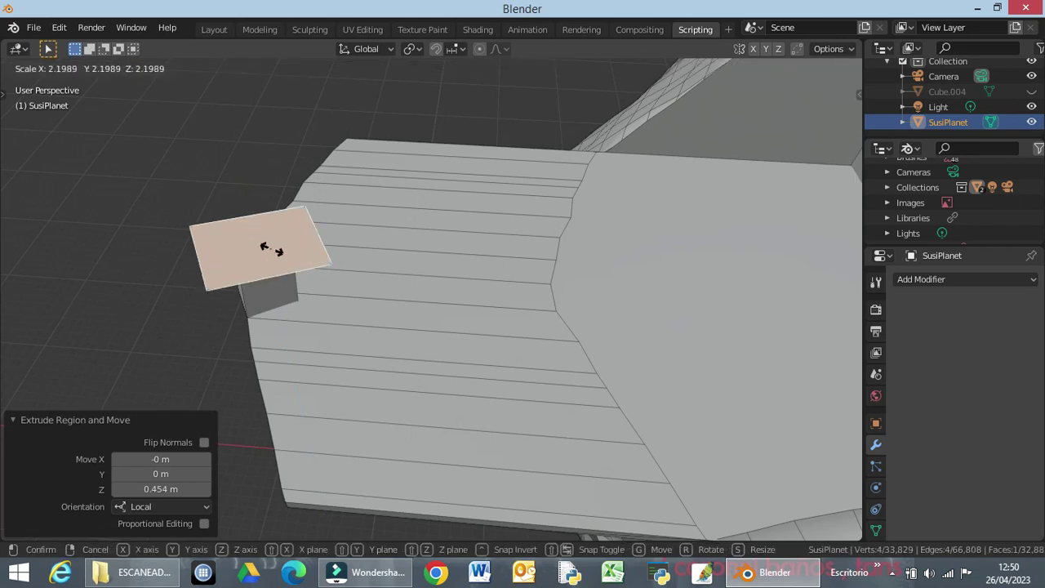
click(267, 249)
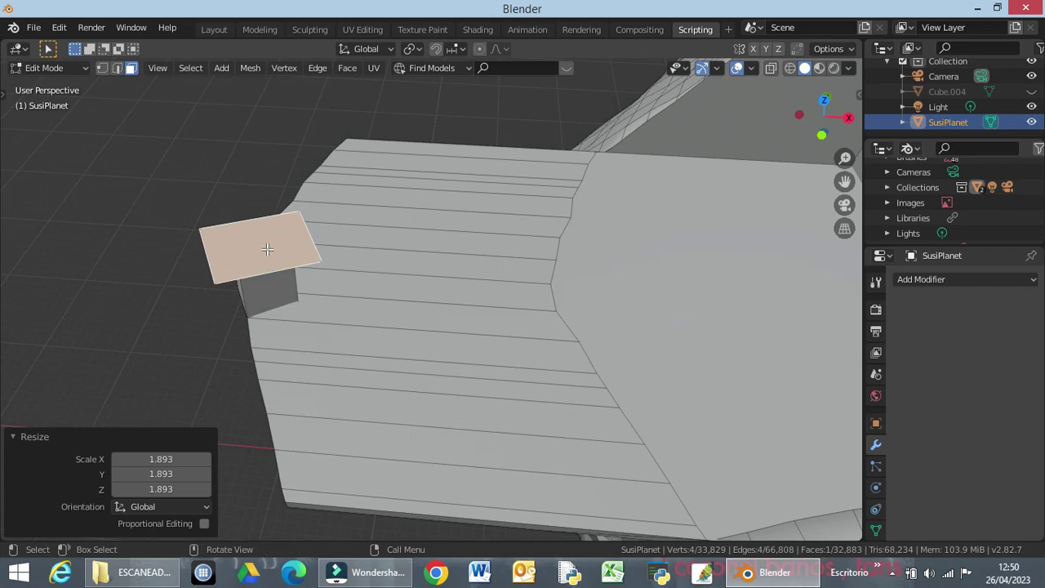
Extrude the widened top face about 0.785 m along local Z and scale it by about 0.262 into a sloped roof
key(e)
key(z)
key(z)
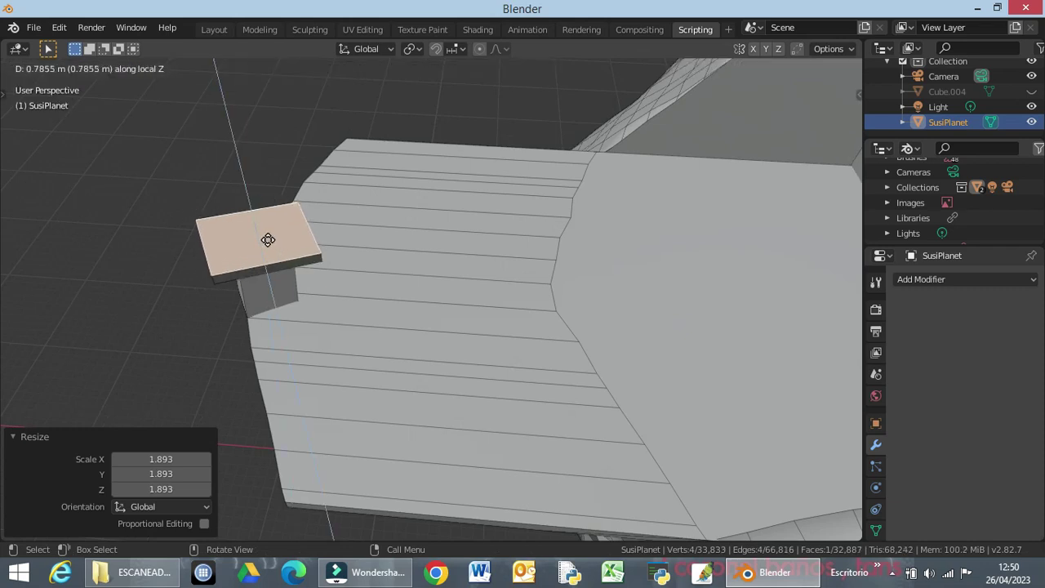
click(270, 240)
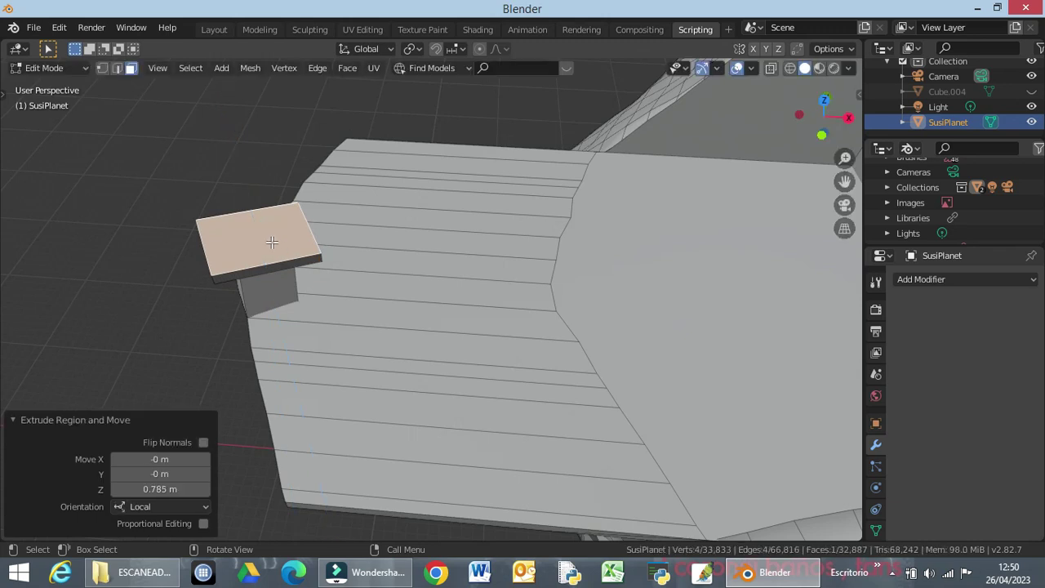
key(s)
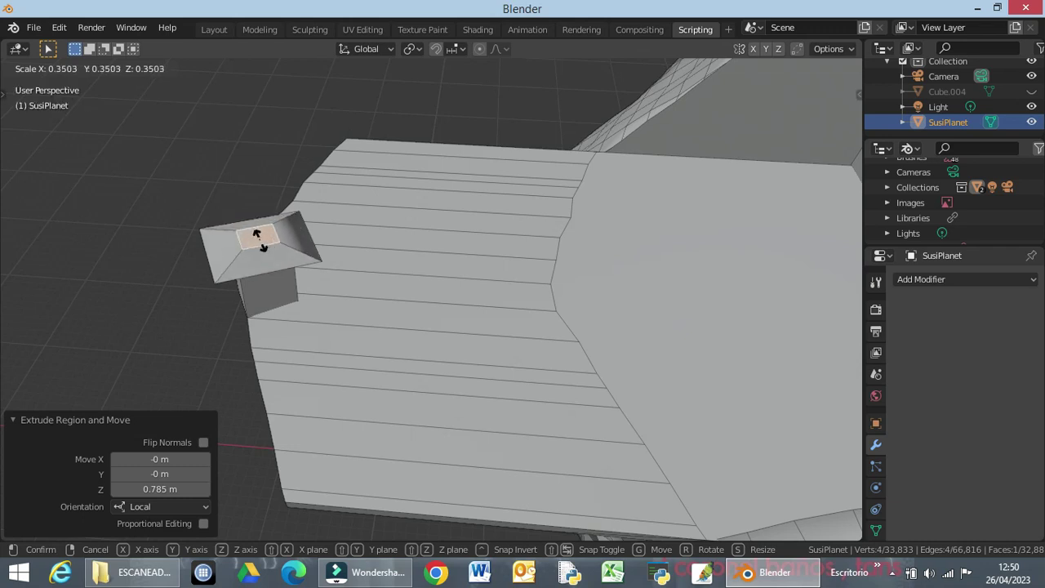
click(258, 237)
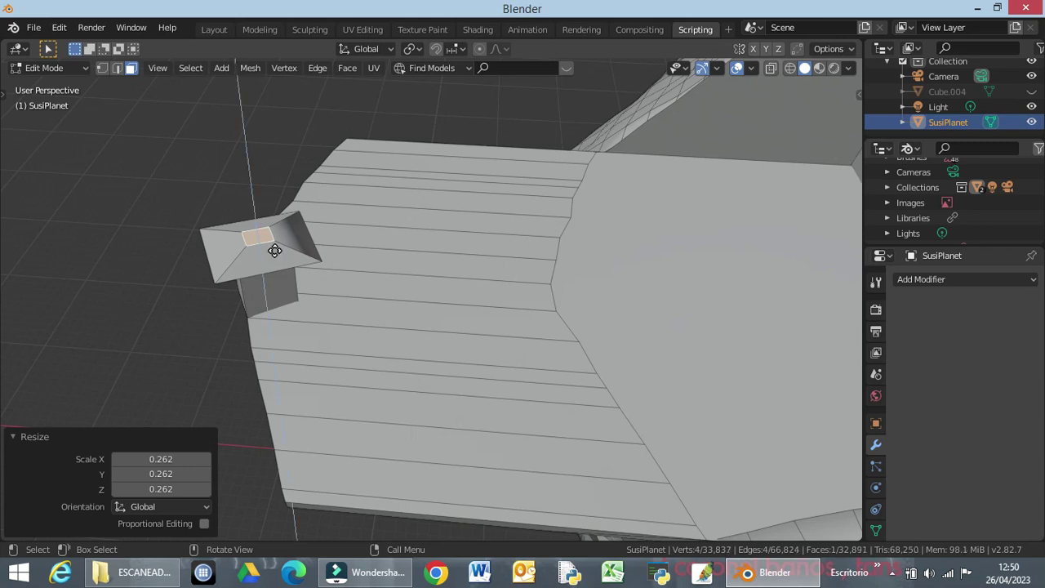
Extrude the small roof-top face about 3.91 m along local Z, and extrude it again about 3.06 m to form a tall shaft
key(e)
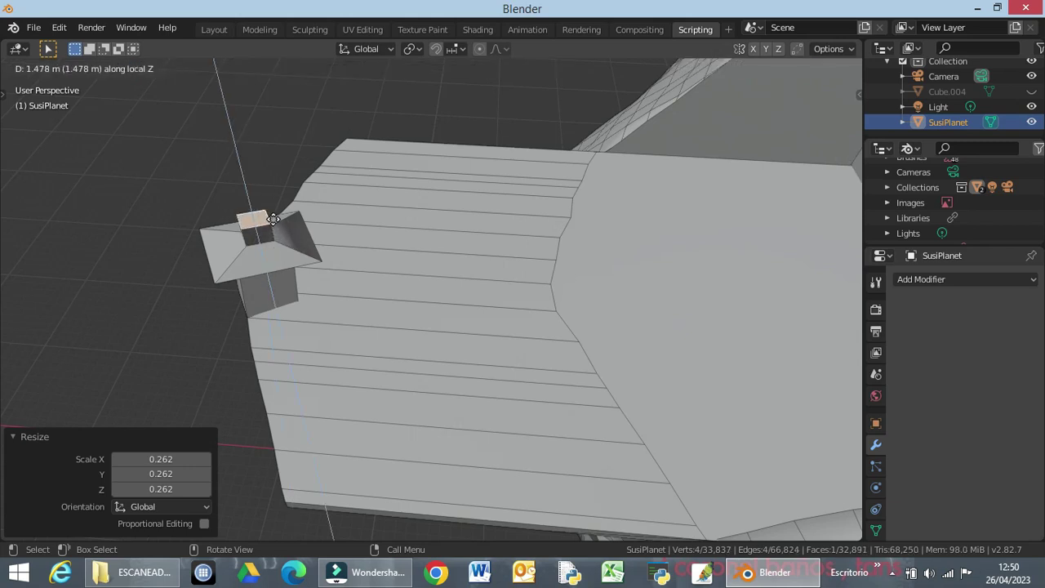
click(270, 206)
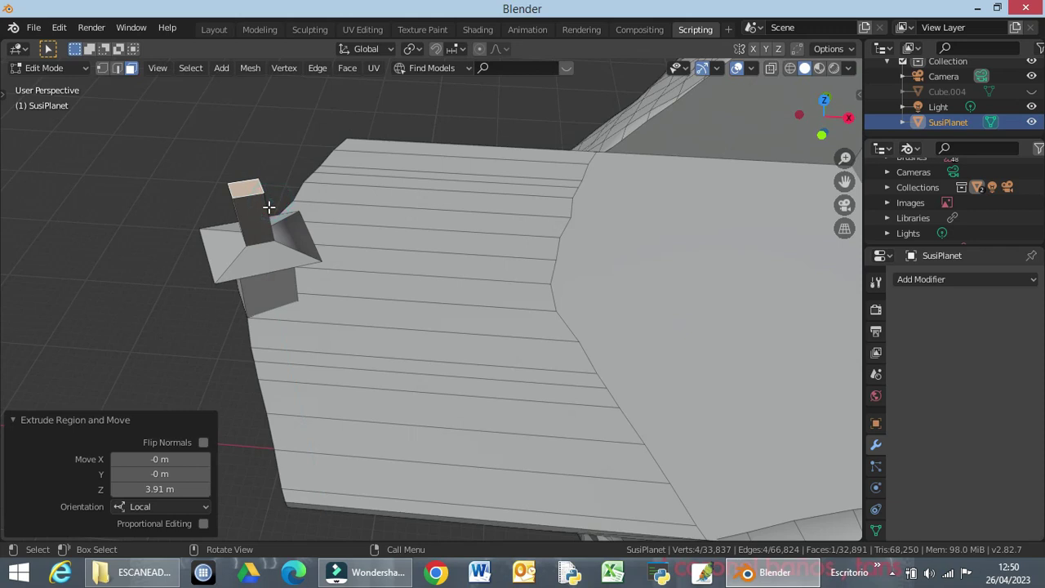
key(e)
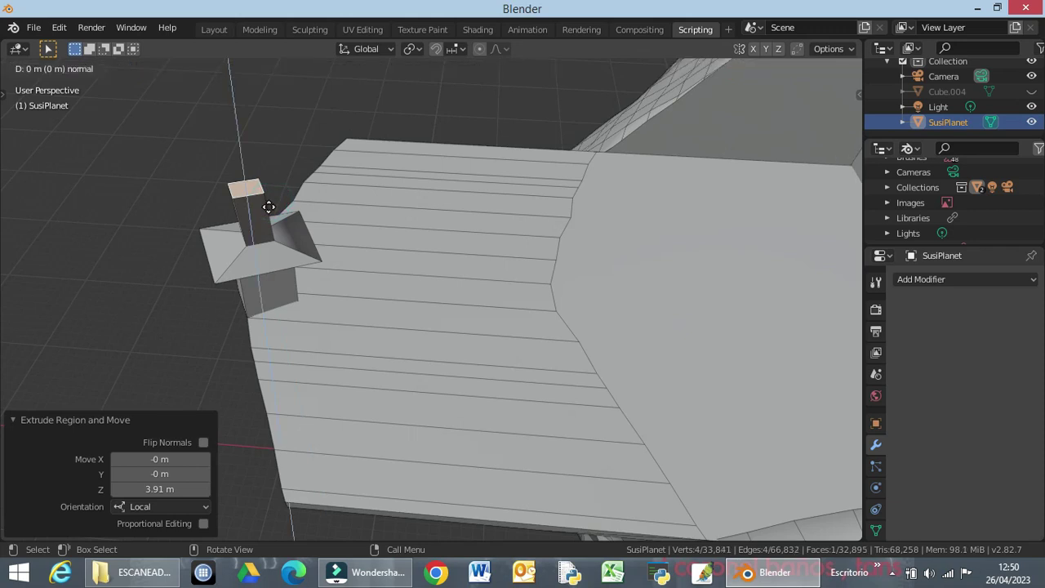
key(Escape)
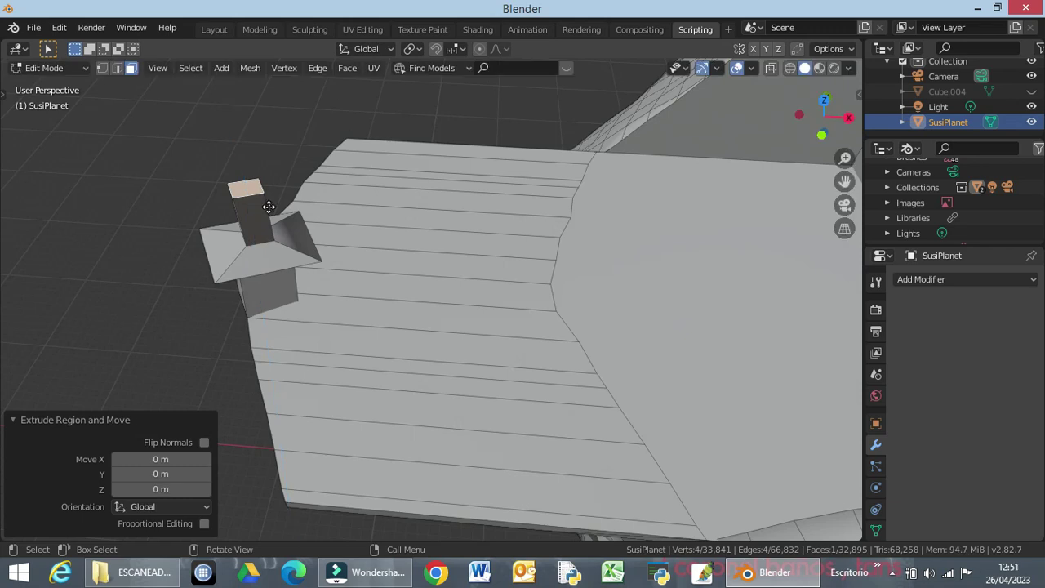
key(e)
key(z)
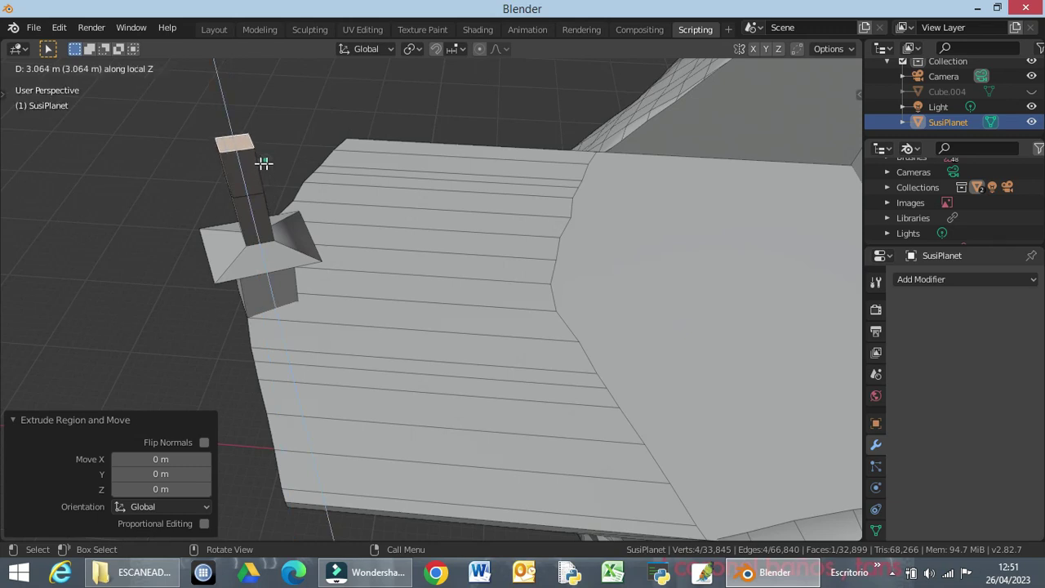
click(266, 163)
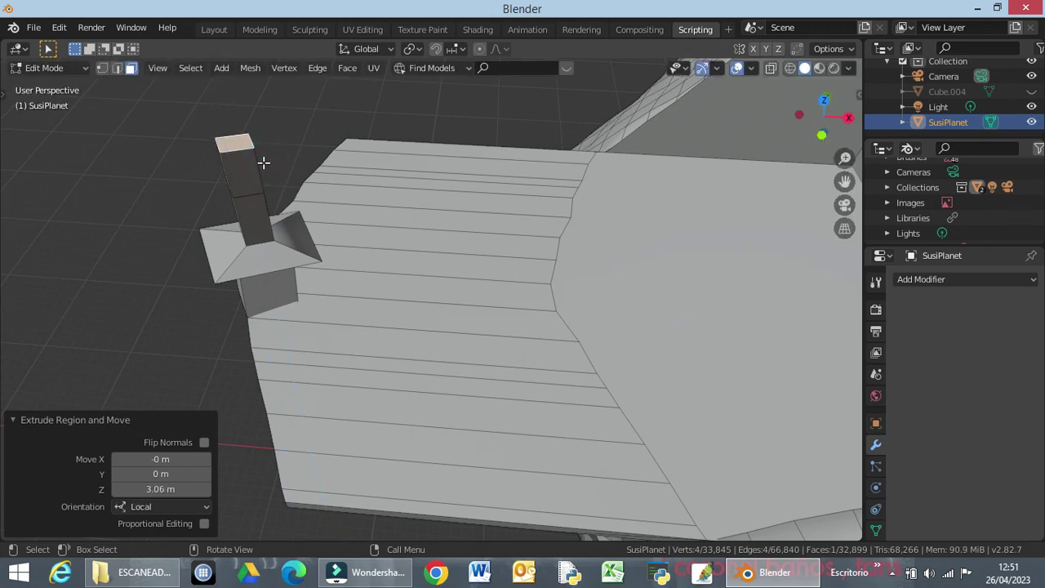
Extrude the shaft's top face about 2.01 m along its normal and scale it by about 0.333 into a taper
key(e)
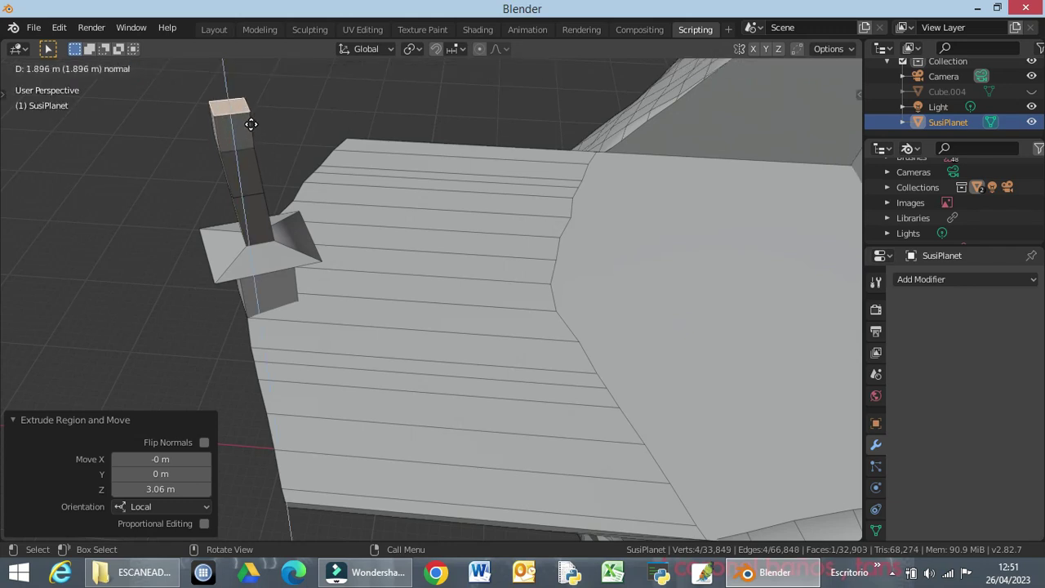
click(251, 122)
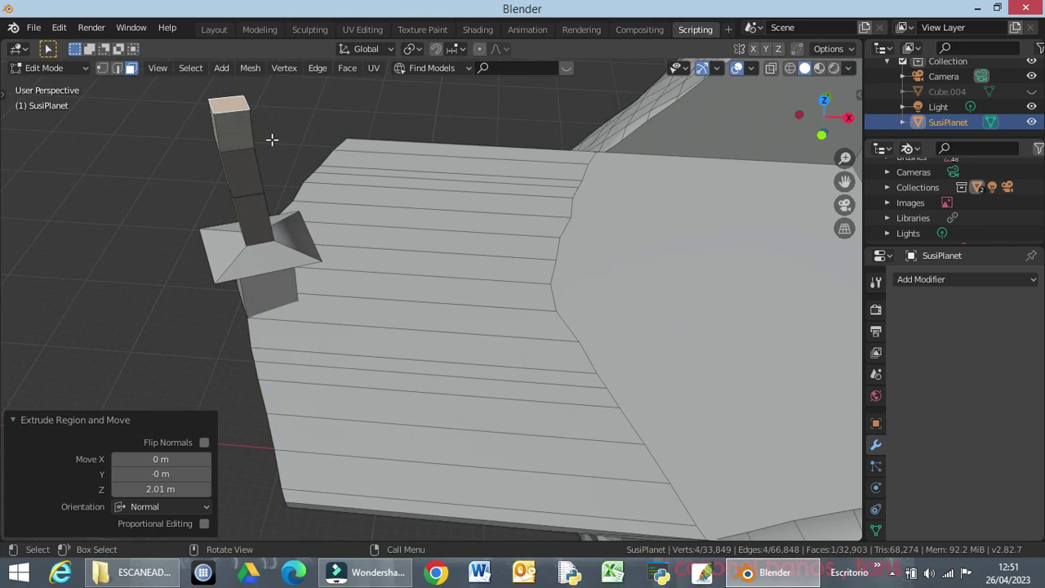
key(s)
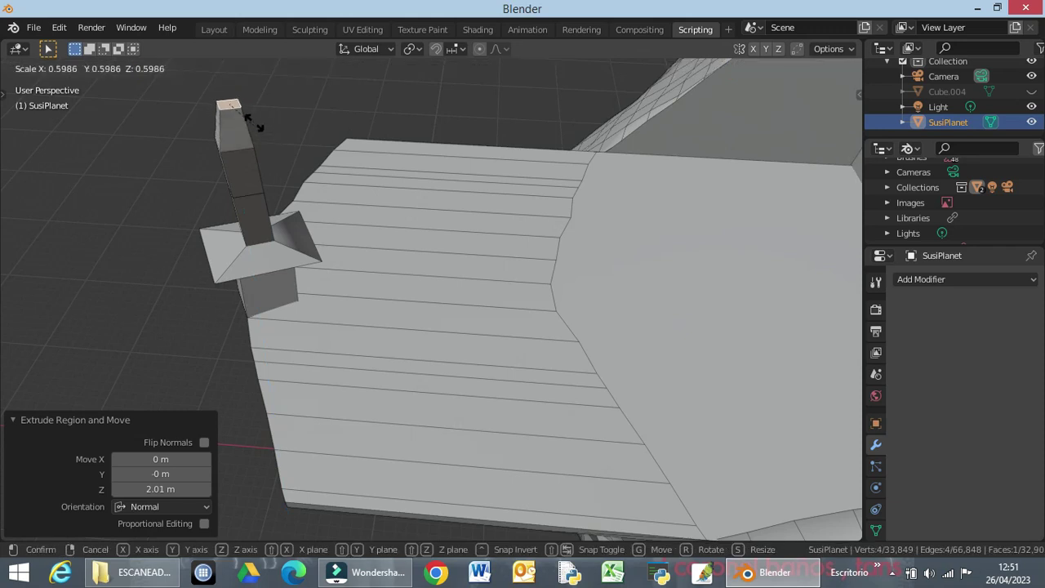
click(248, 114)
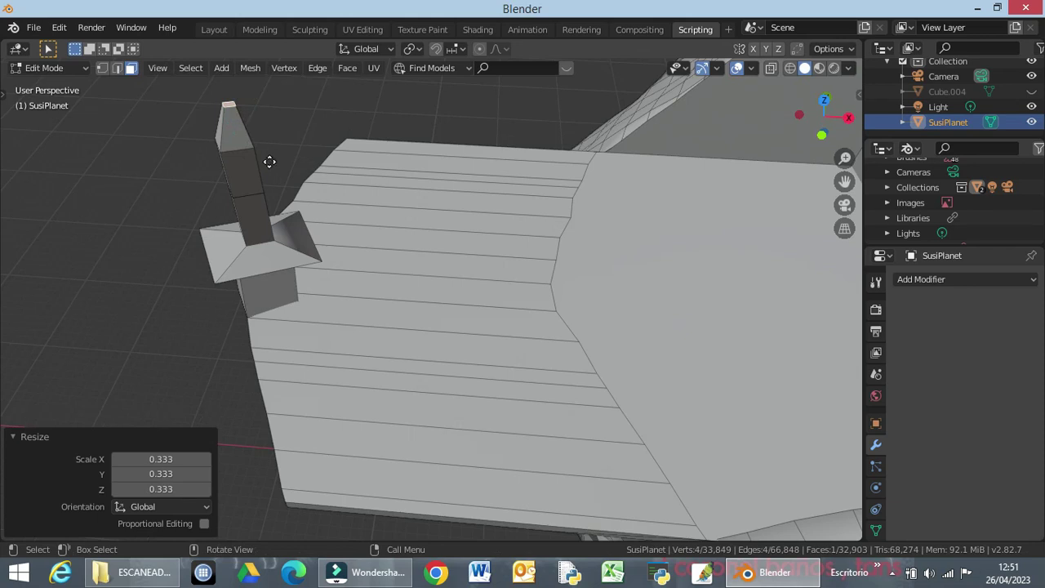
Extrude the narrow tip face about 0.343 m along its normal and scale it by about 3.164 into a wide cap
key(e)
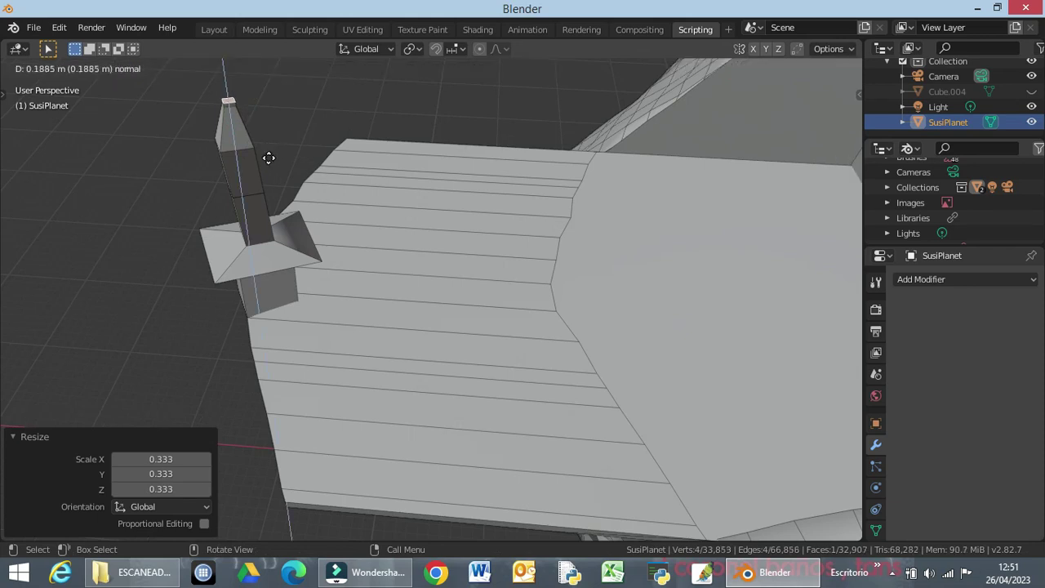
click(263, 156)
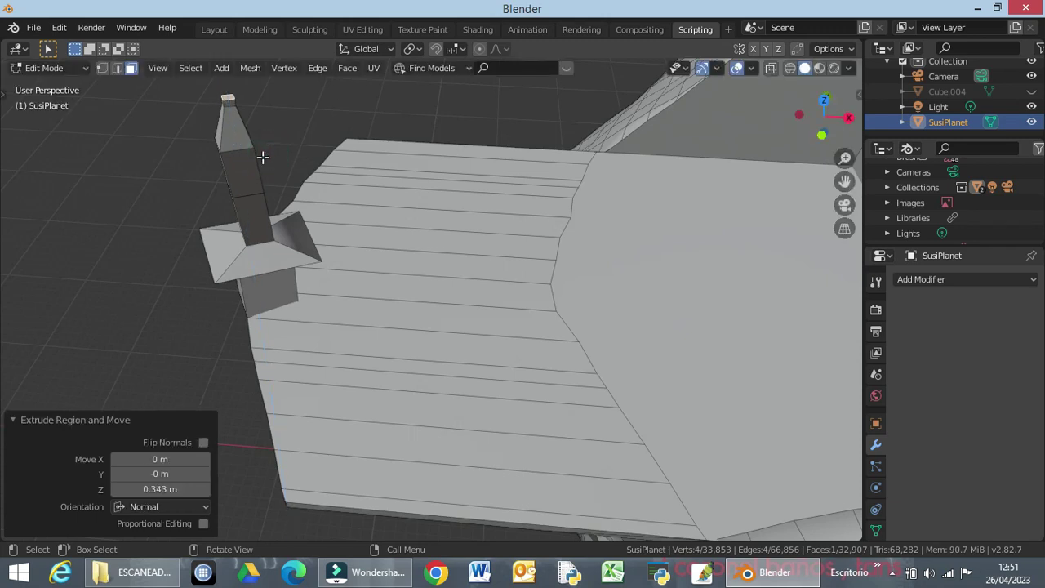
key(s)
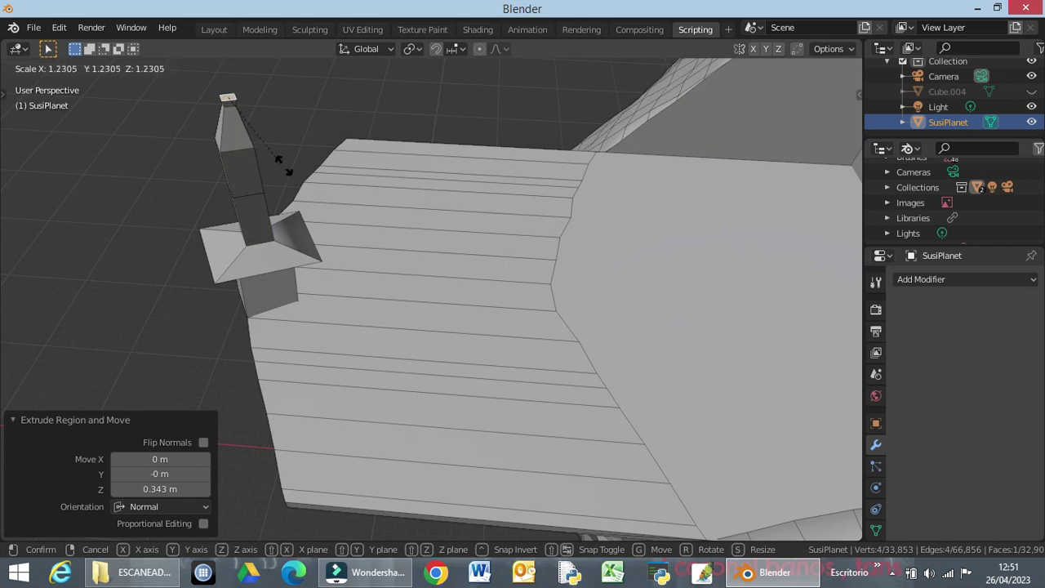
click(412, 200)
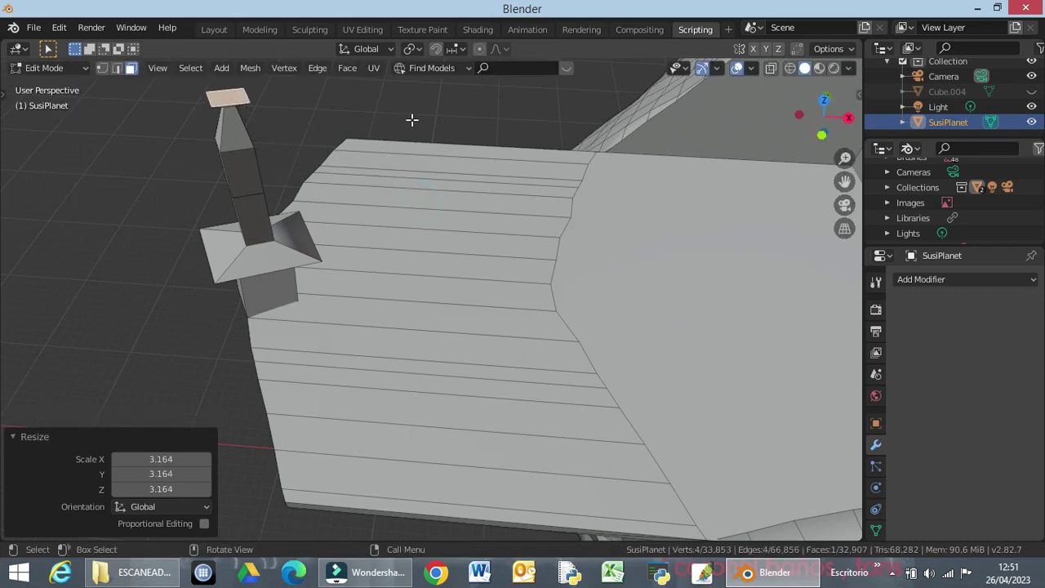
Inset the cap's top face by about 0.0131 m and extrude the inner face about 1.08 m along local Z
key(i)
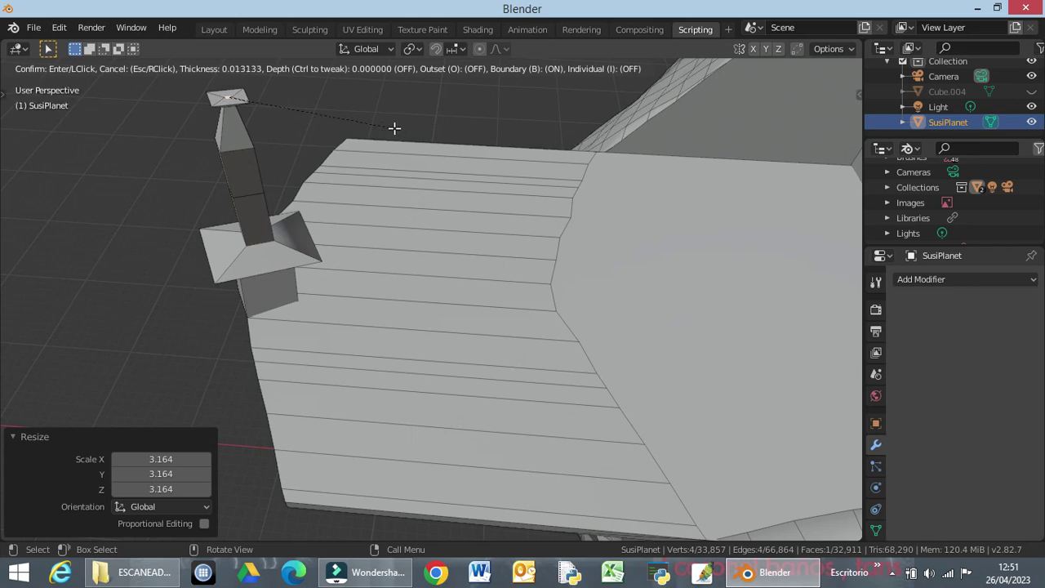
click(394, 128)
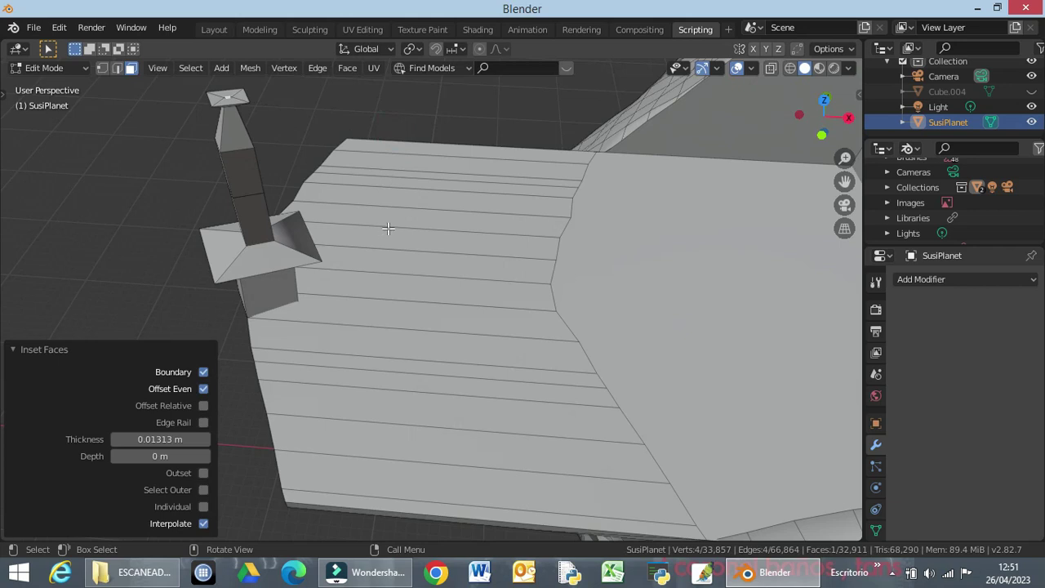
key(e)
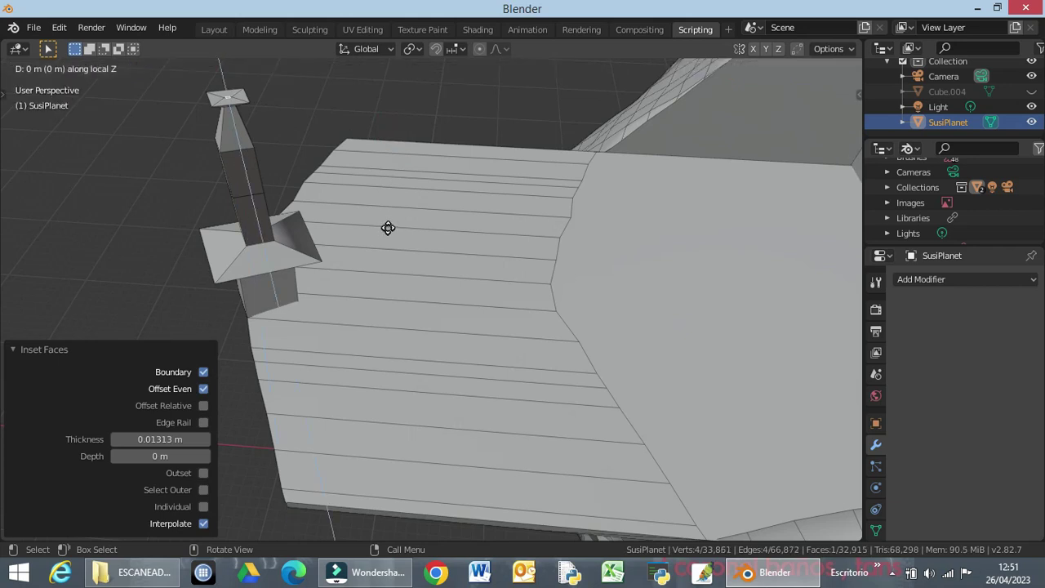
click(384, 207)
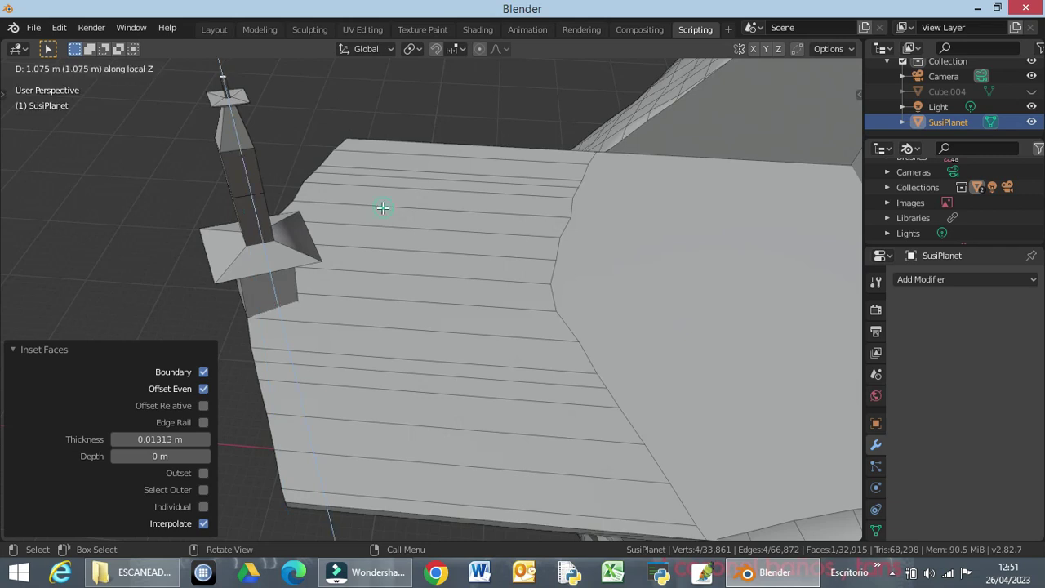
Extrude the thin rod's top face about -0.209 m along its normal and scale the end block's four side faces by about 2.114
key(e)
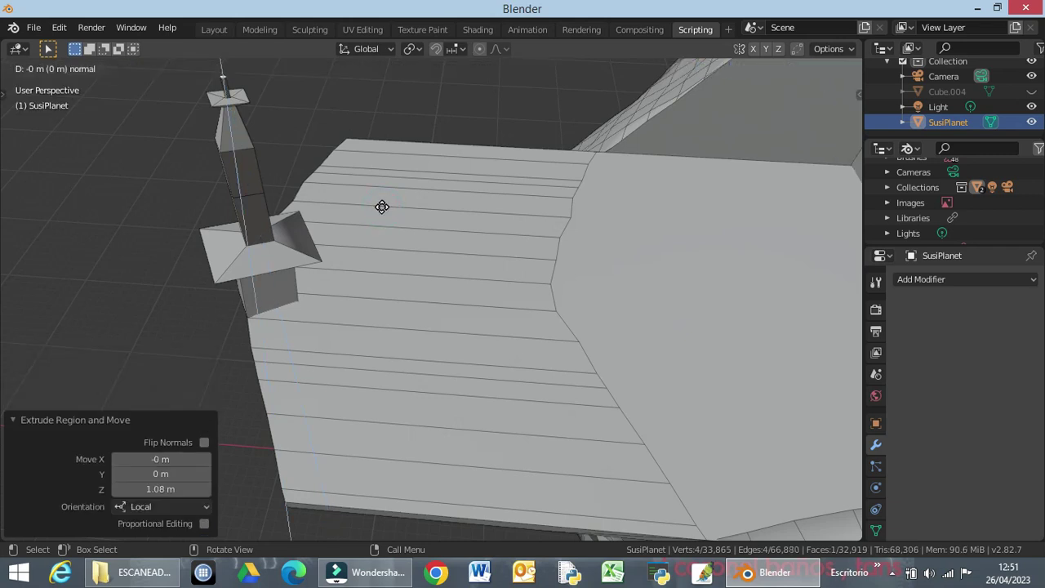
click(410, 199)
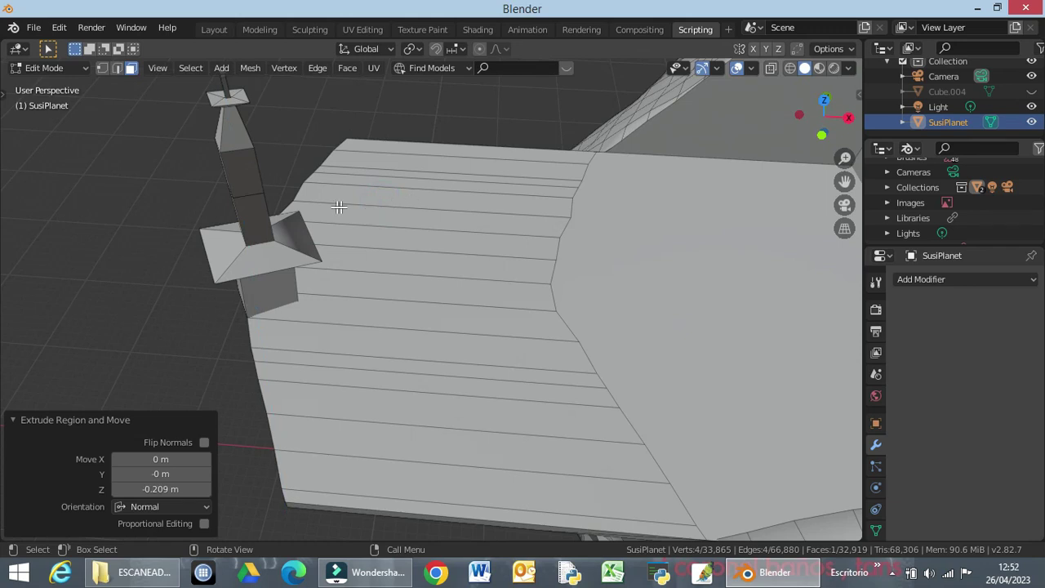
scroll(248, 210, up, 6)
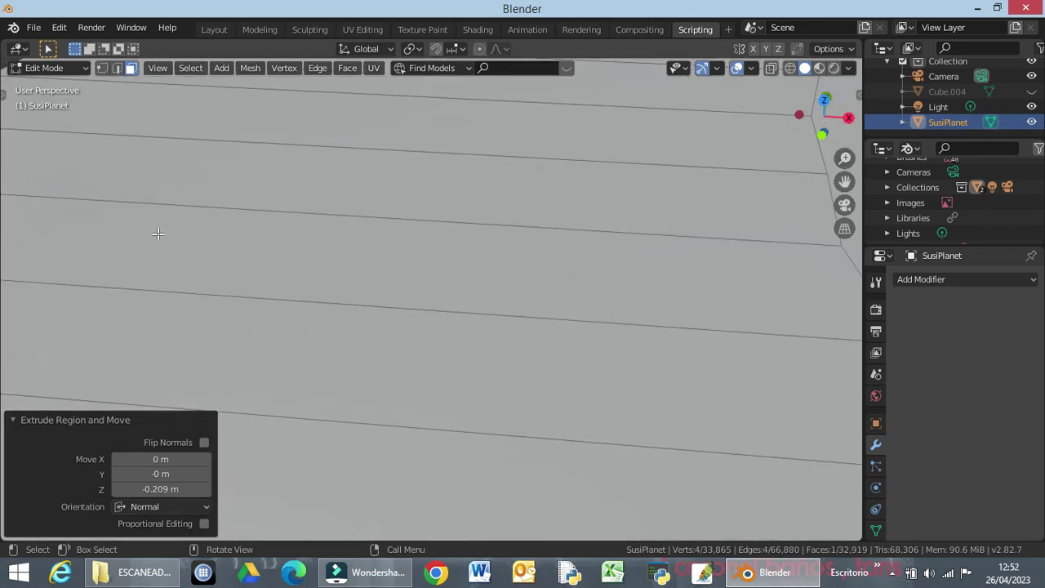
scroll(157, 226, down, 5)
scroll(191, 233, down, 6)
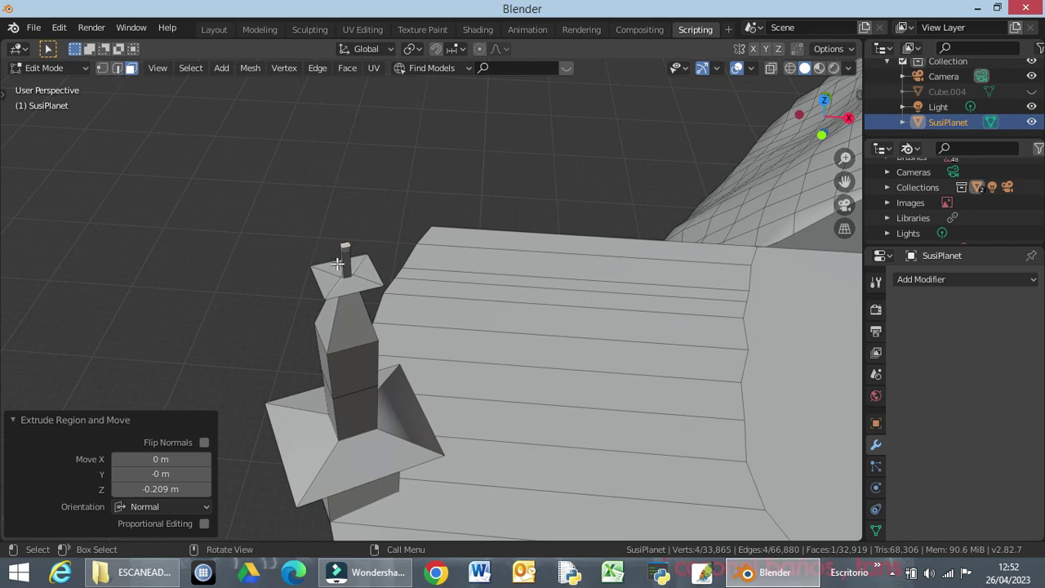
scroll(339, 255, up, 3)
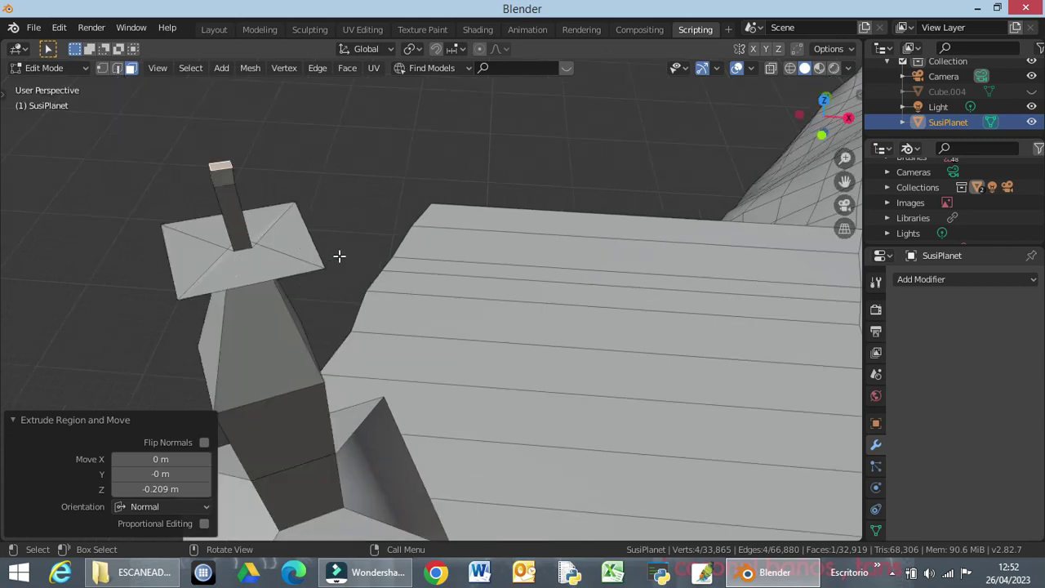
alt+click(227, 174)
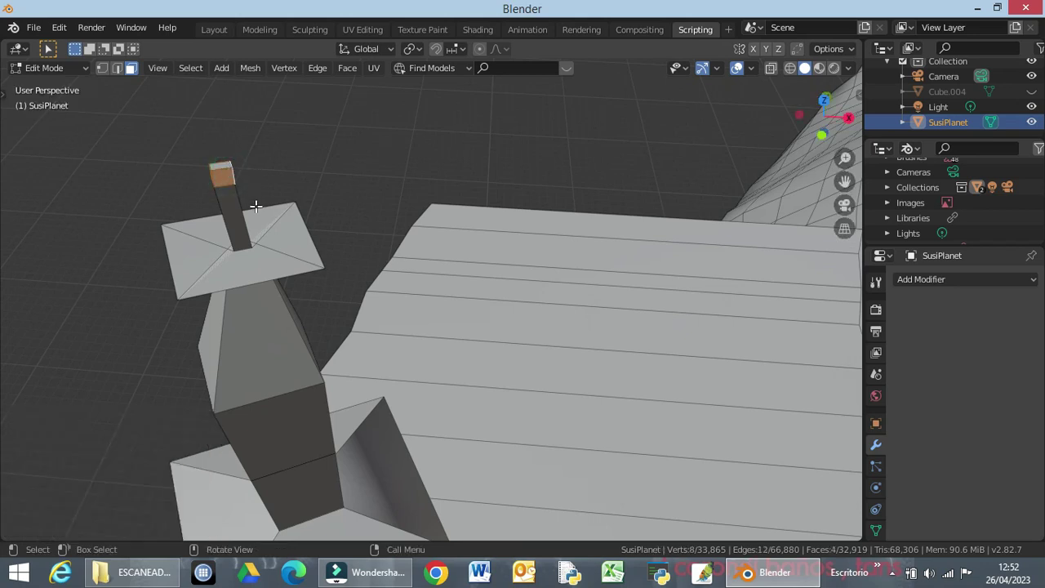
key(s)
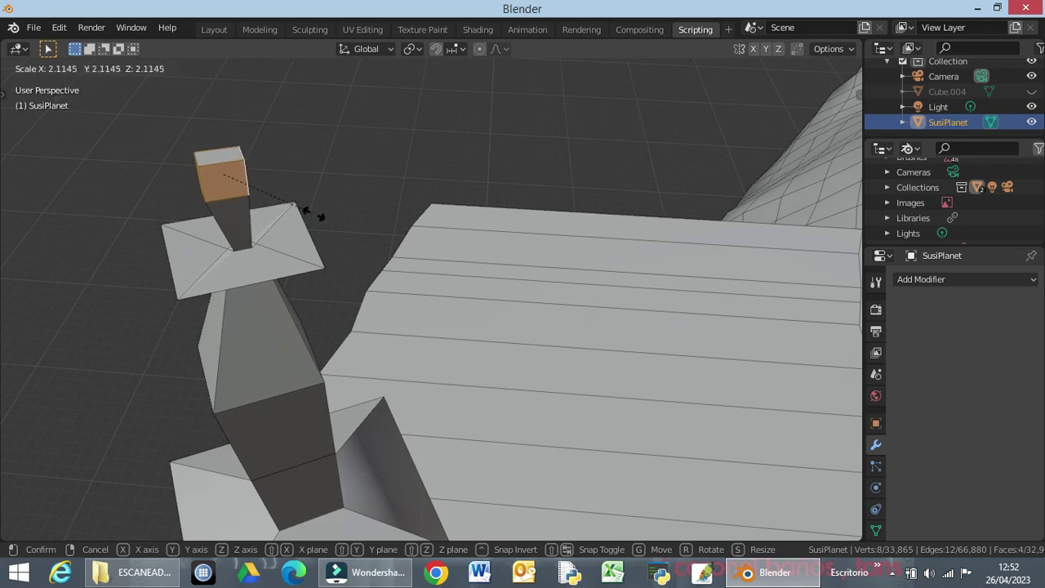
click(309, 211)
Bevel the outer edge loop of the tower's cap with an offset of about 0.00256 m and 6 segments
middle_drag(286, 285, 378, 296)
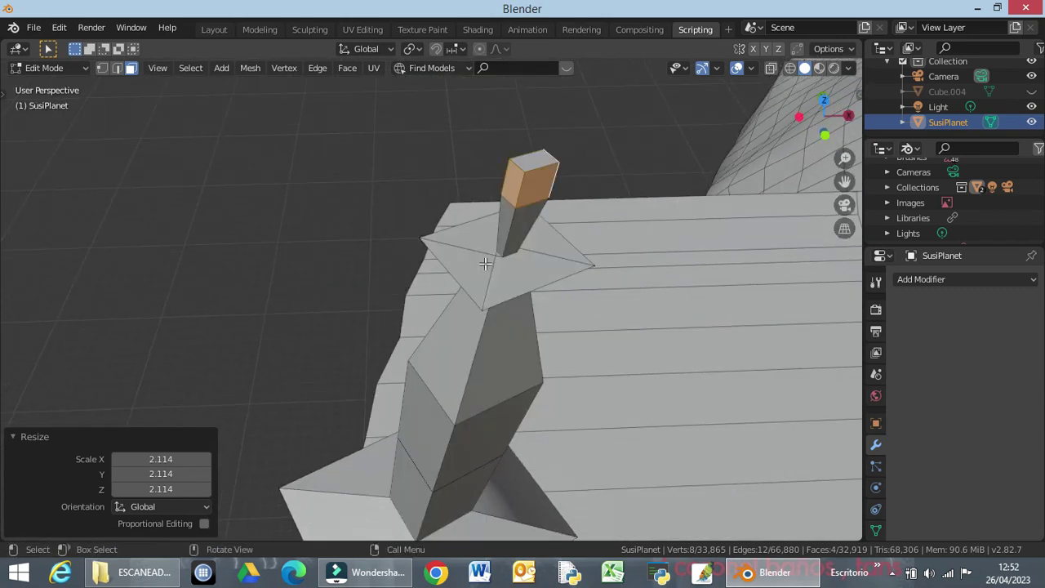
key(alt)
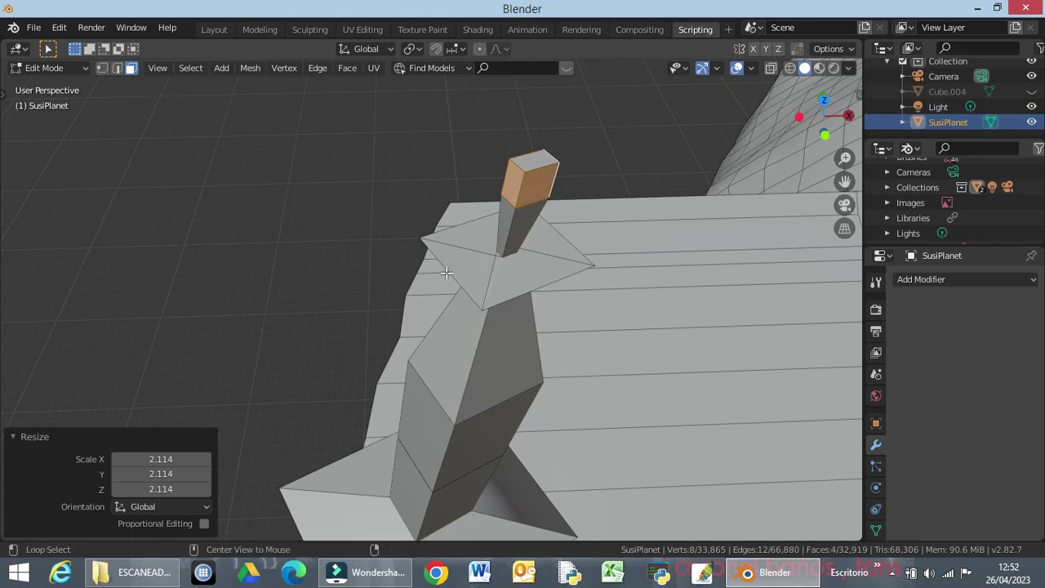
alt+click(447, 270)
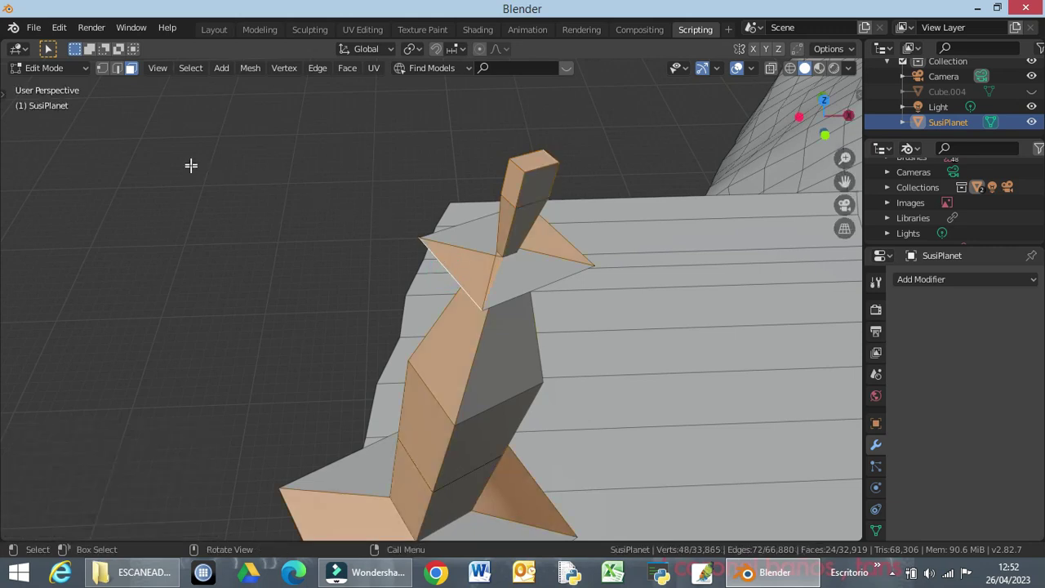
click(116, 68)
click(199, 156)
key(alt)
alt+click(457, 281)
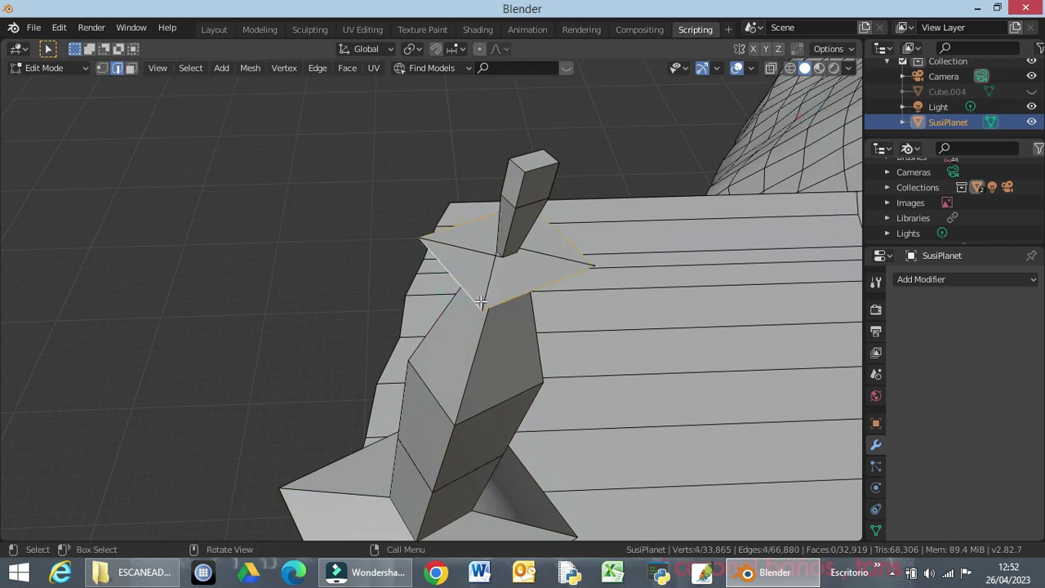
key(ctrl)
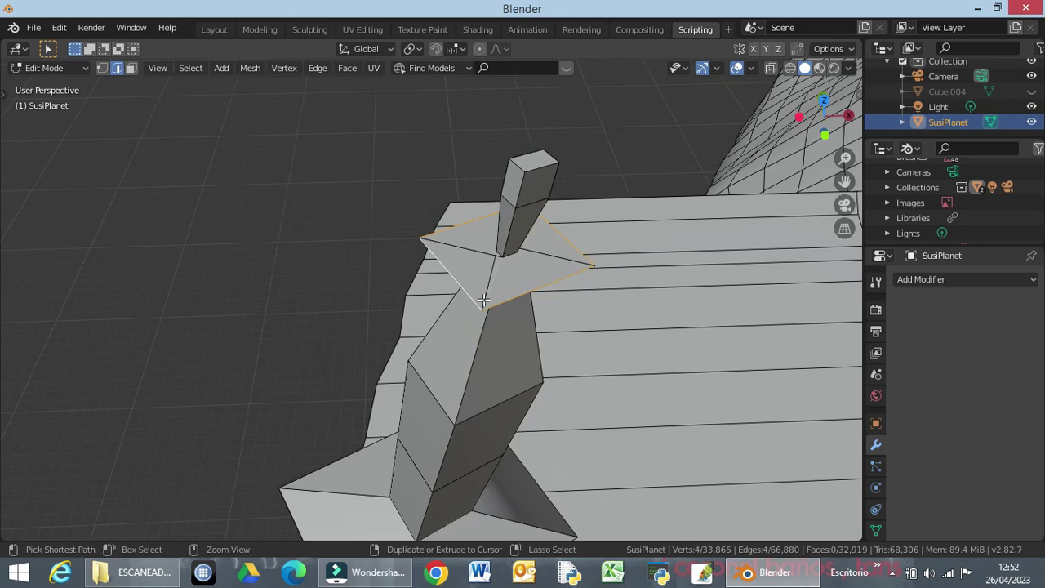
key(ctrl+b)
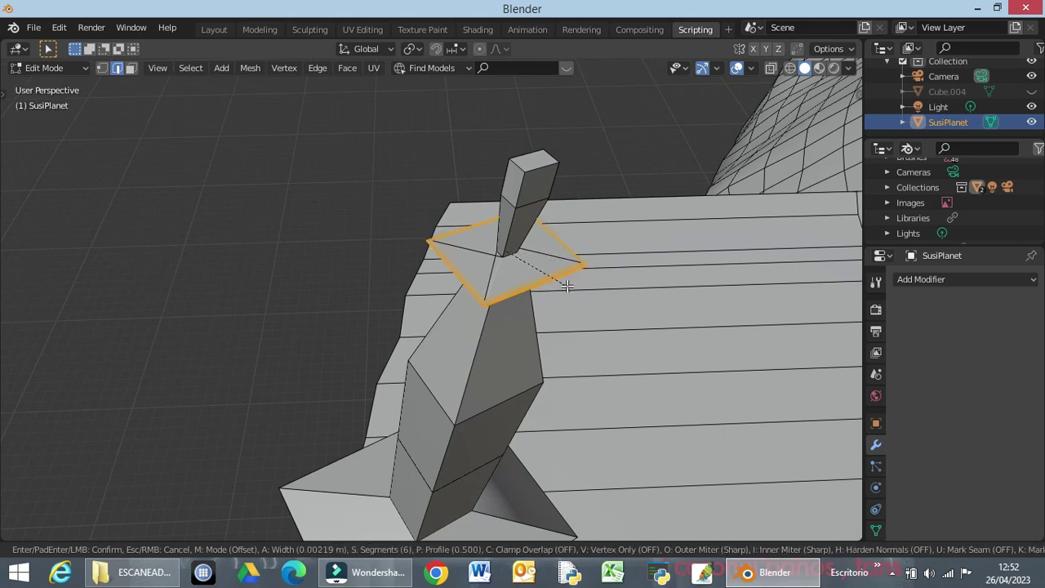
click(566, 284)
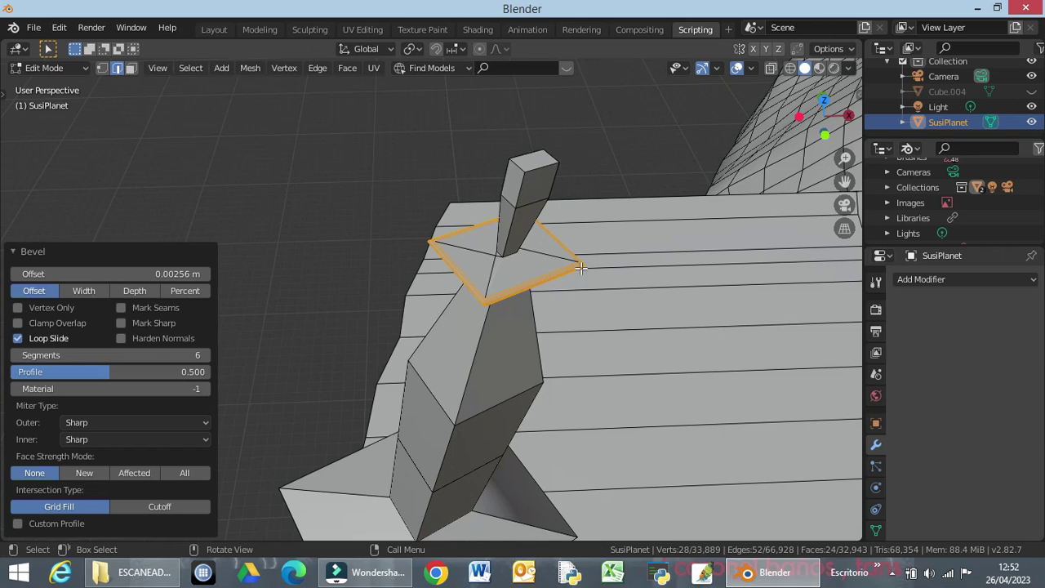
Raise the cap's beveled rim about 0.423 m along global Z
key(g)
key(z)
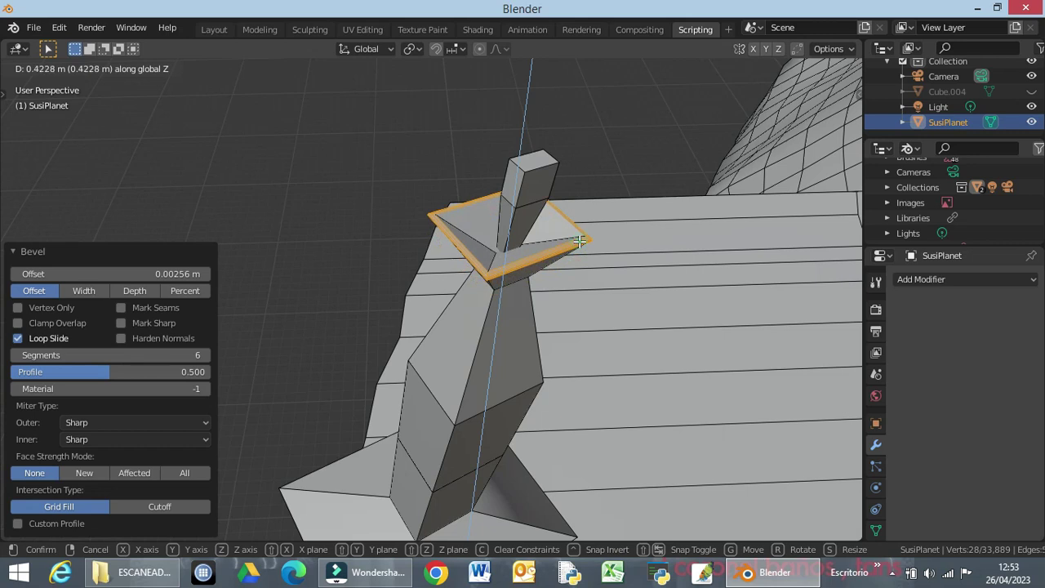
click(576, 238)
Bevel the edge loop where the shaft begins to taper, about 0.0129 m wide with 6 segments
scroll(555, 376, up, 5)
middle_drag(556, 376, 516, 345)
middle_drag(436, 380, 466, 252)
key(super)
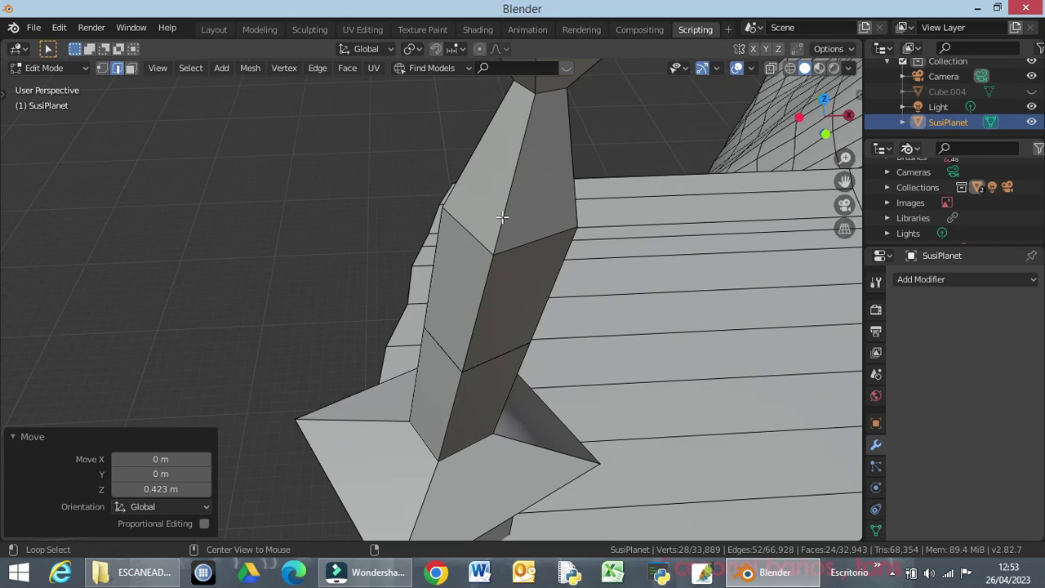
alt+click(479, 238)
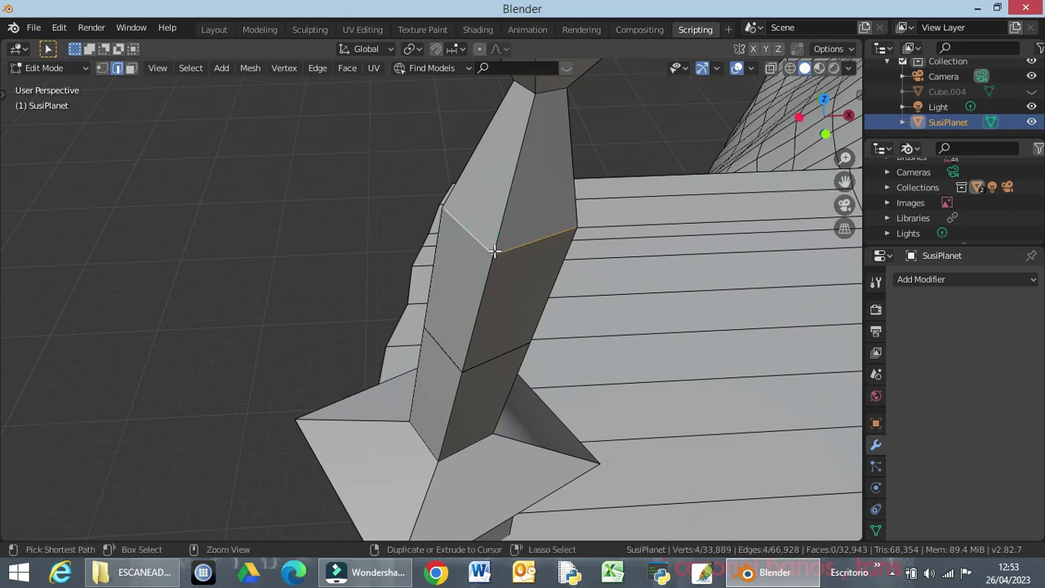
key(ctrl+b)
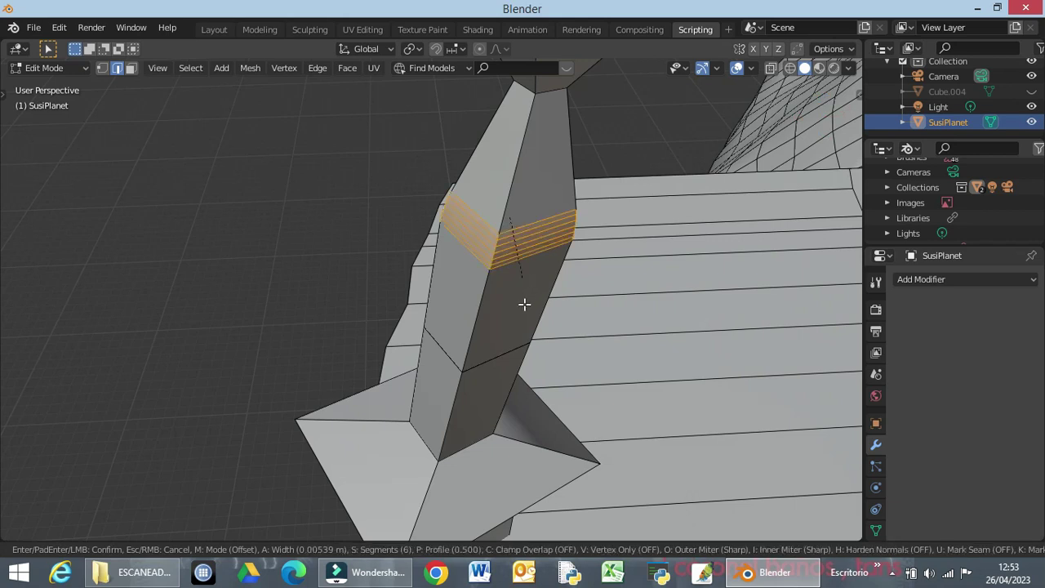
click(524, 304)
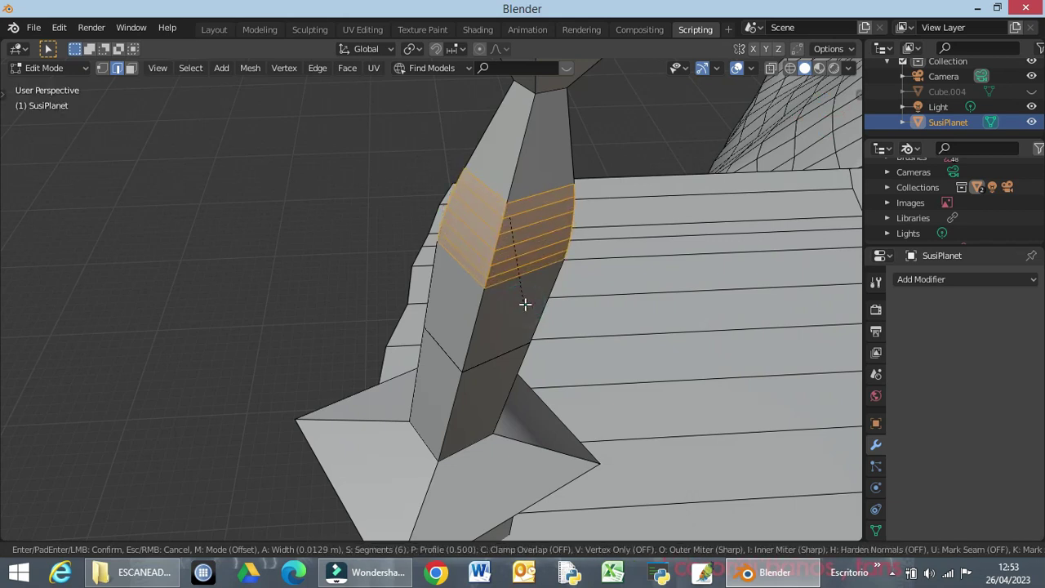
click(525, 304)
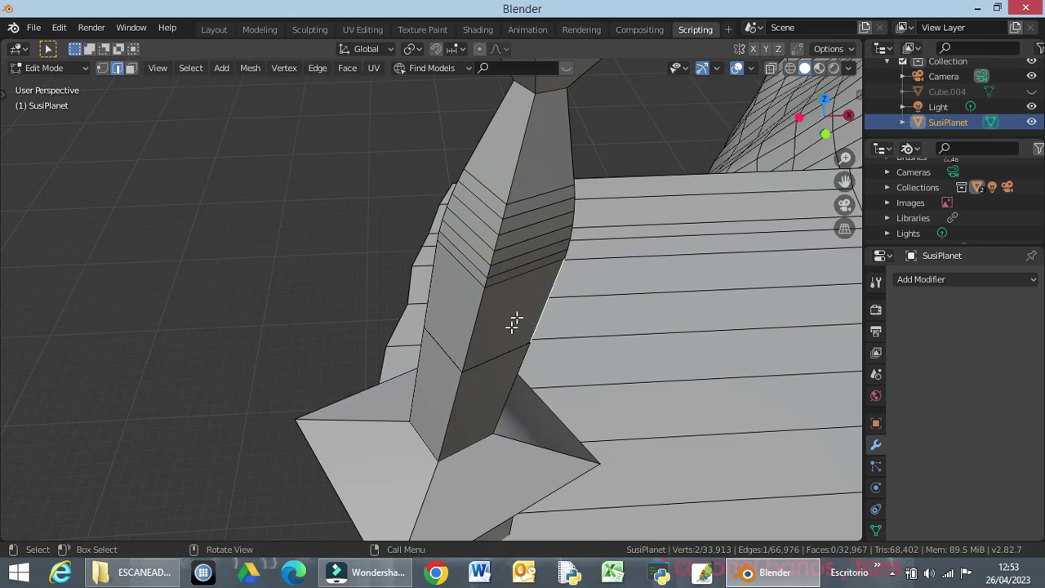
Scale the edge loop just below the shaft's beveled bands by about 1.239 and bevel it about 0.00487 m with 6 segments
ctrl+click(495, 283)
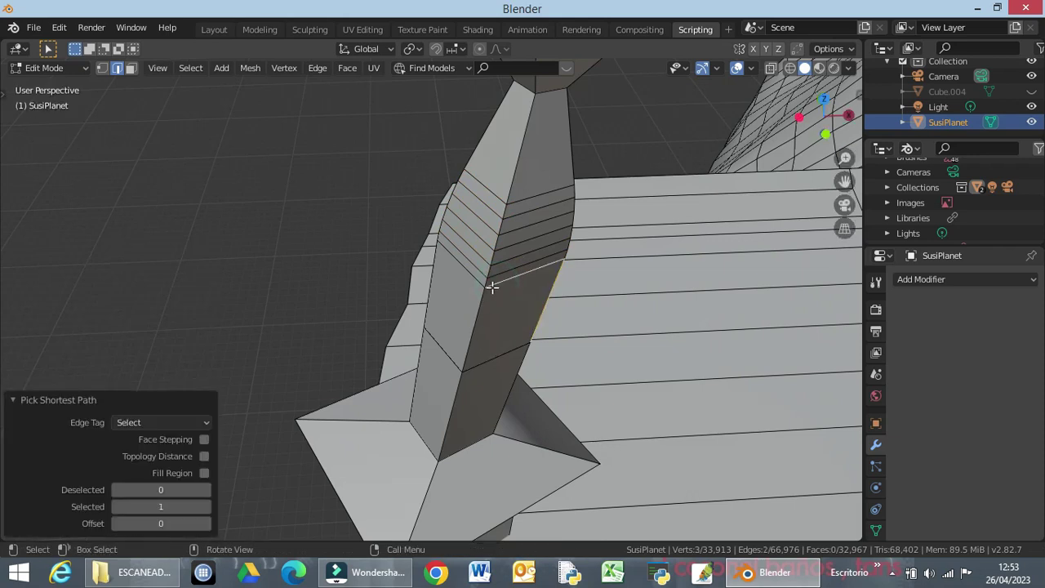
alt+click(493, 285)
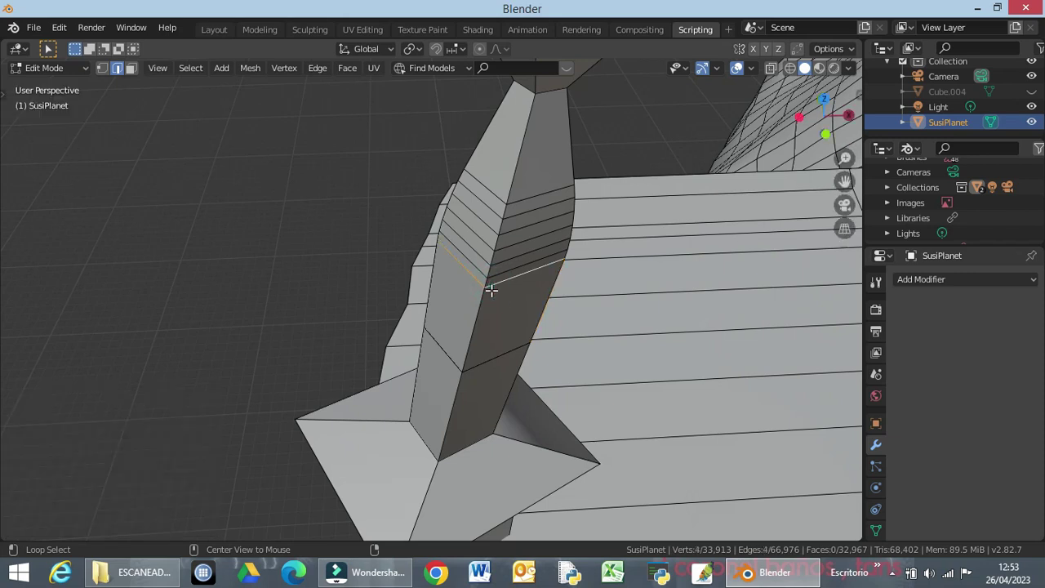
key(g)
key(s)
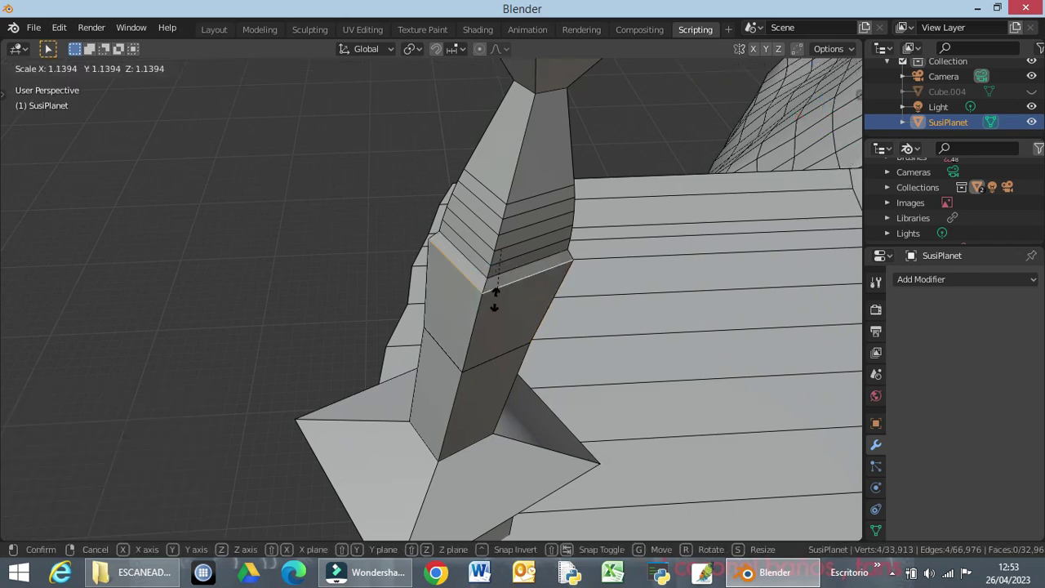
click(492, 295)
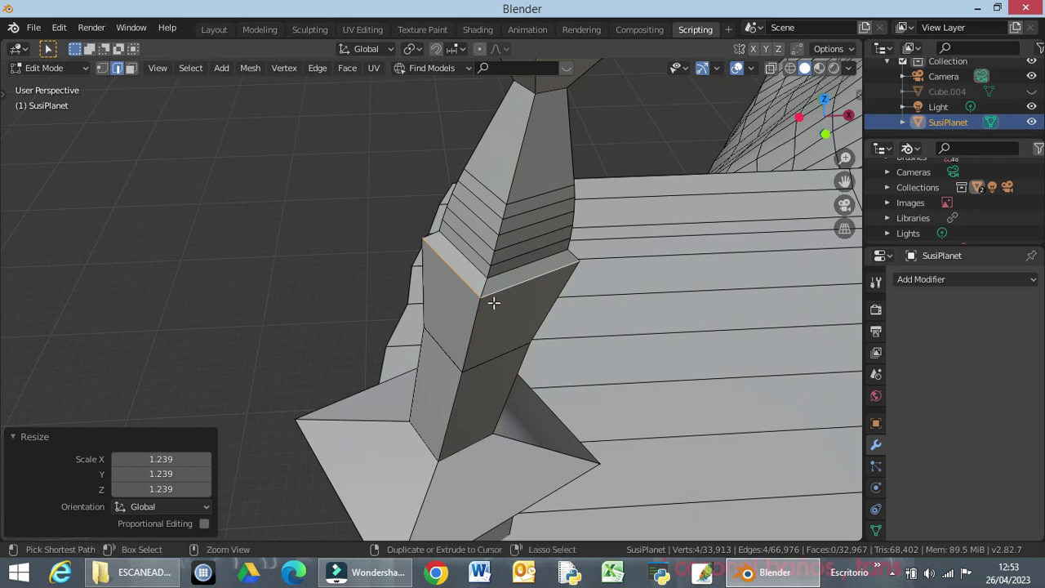
key(ctrl+b)
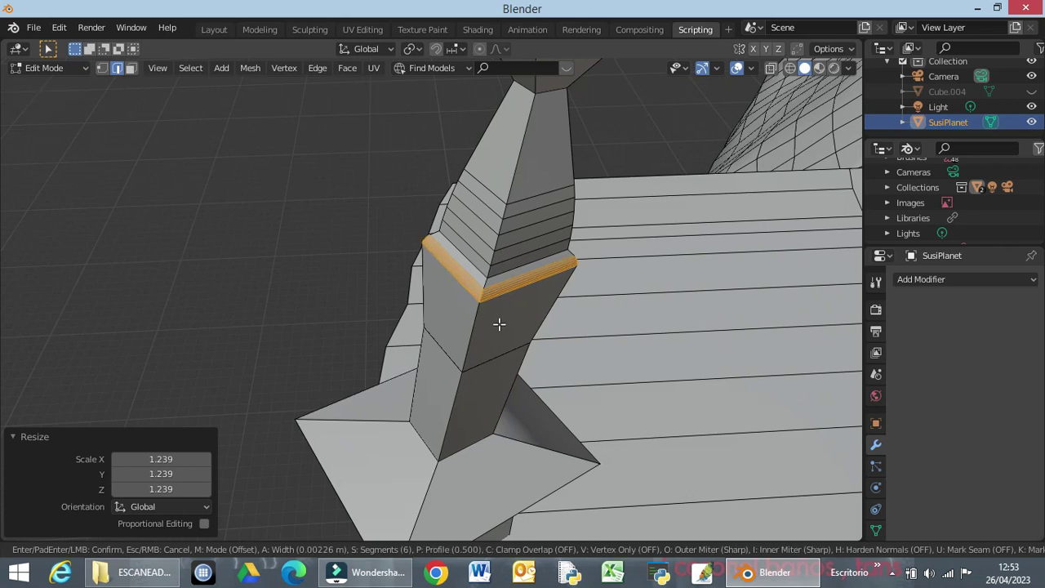
click(499, 324)
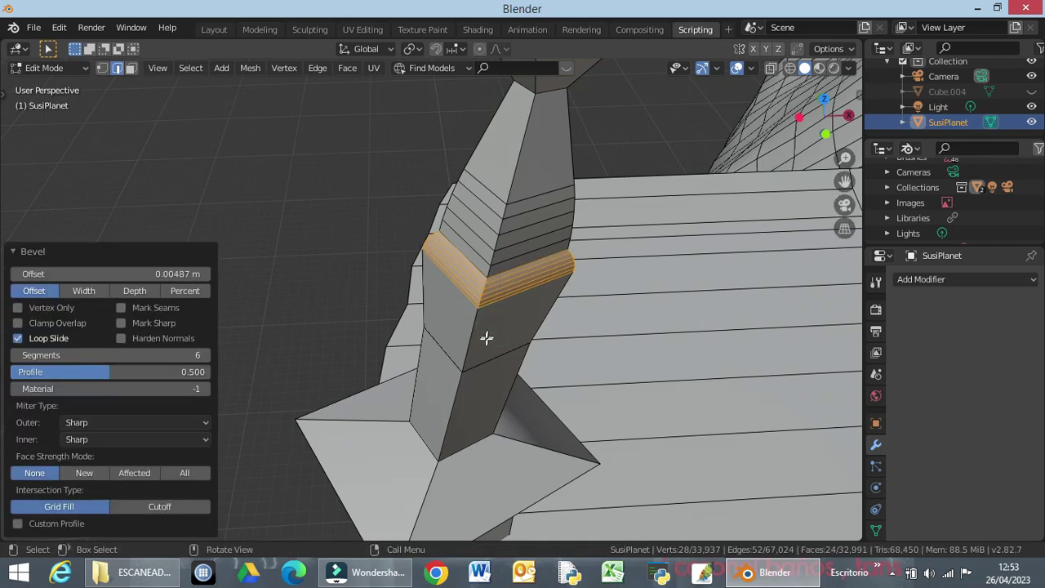
Bevel the vertical edge loop along the tower's front corner with an offset of about 0.00446 m and 6 segments
mouse_move(470, 381)
middle_down()
mouse_move(470, 366)
mouse_move(494, 382)
mouse_move(486, 370)
middle_up()
scroll(488, 380, down, 3)
shift+middle_drag(464, 326, 372, 303)
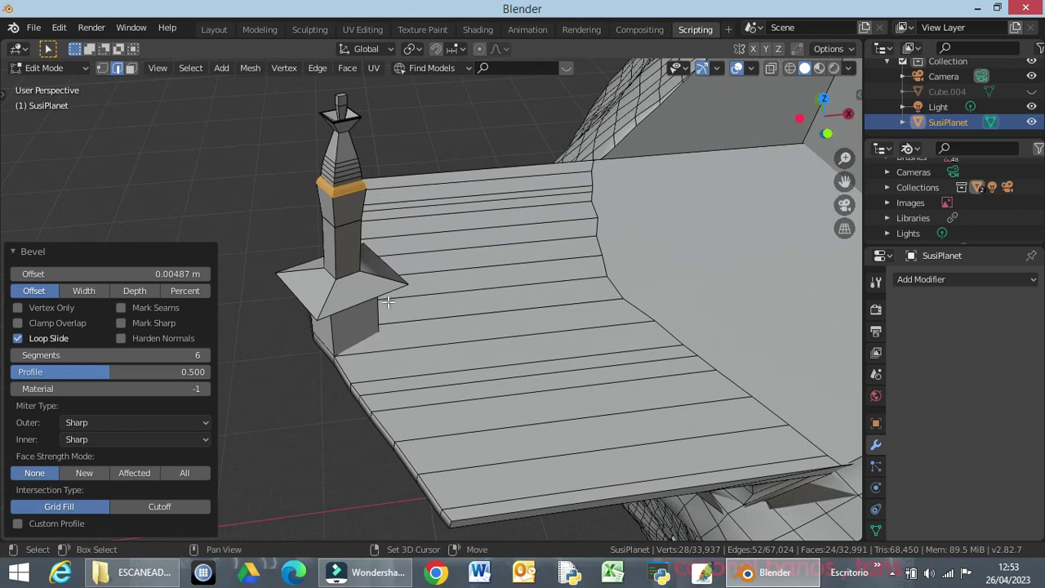
alt+click(331, 331)
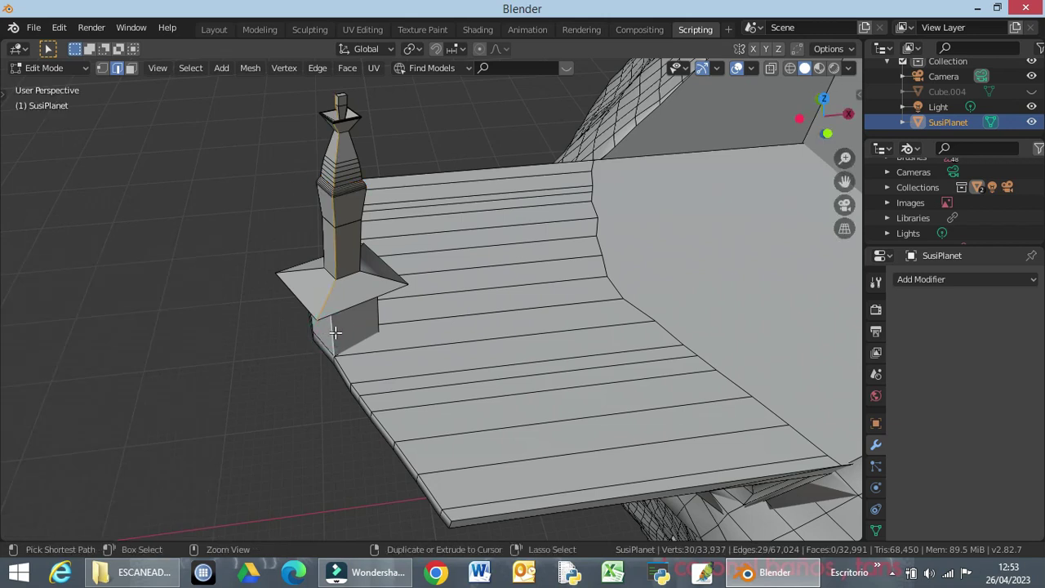
key(ctrl+b)
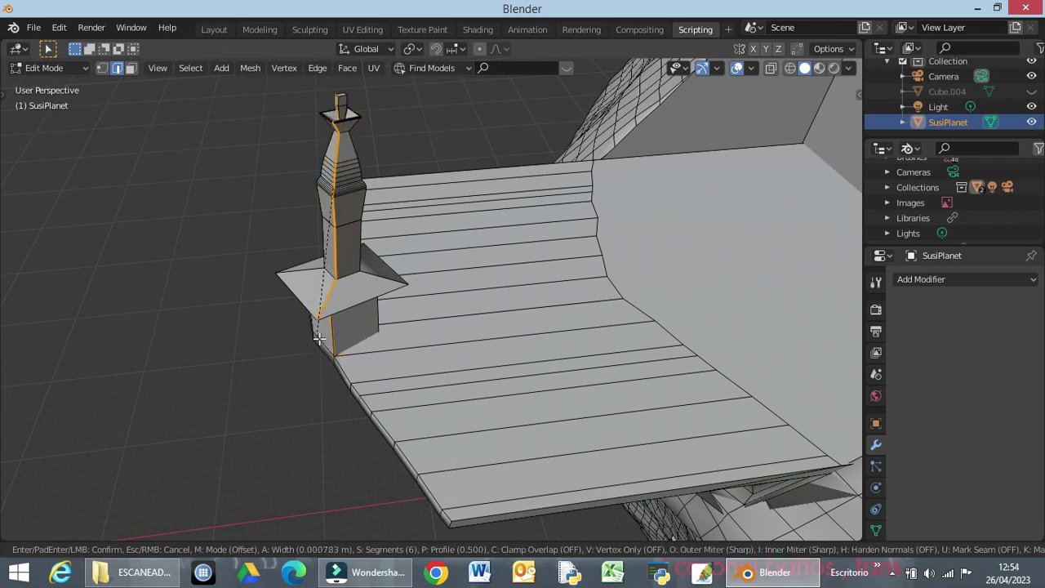
click(320, 342)
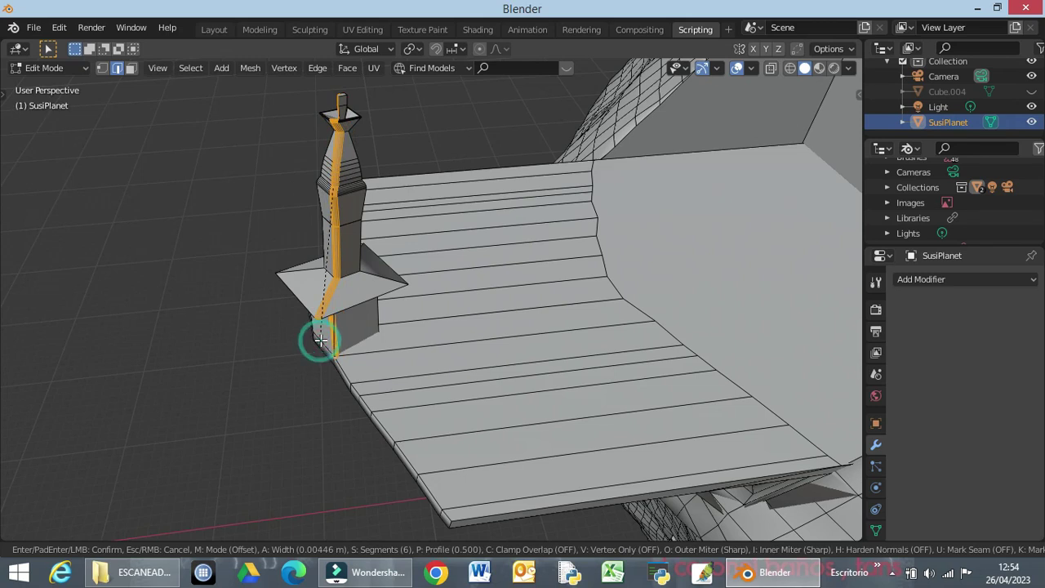
Bevel the vertical edge loop along the tower's adjacent outer corner with an offset of about 0.0021 m and 6 segments
middle_drag(317, 390, 397, 367)
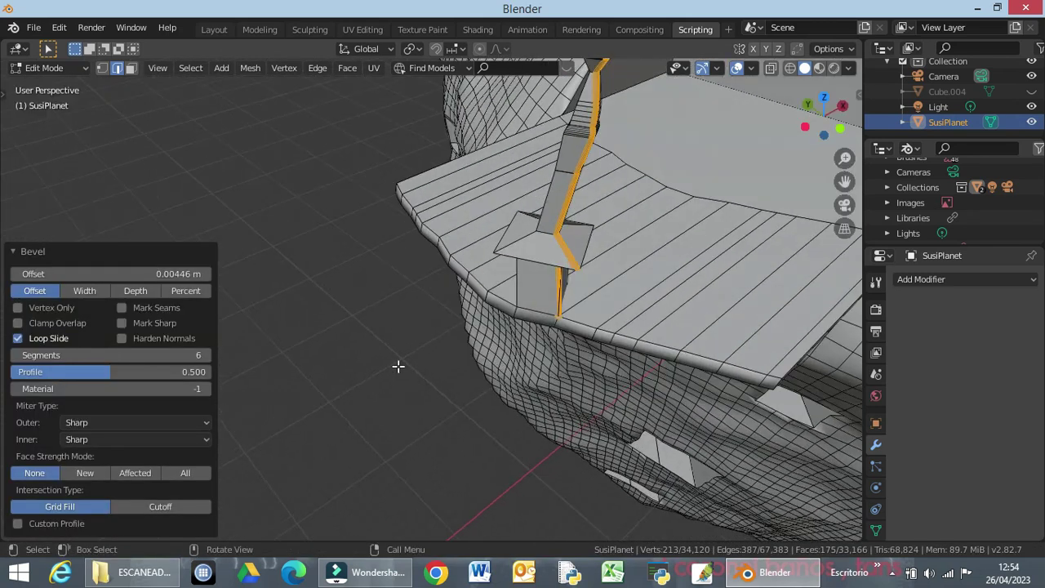
alt+click(516, 238)
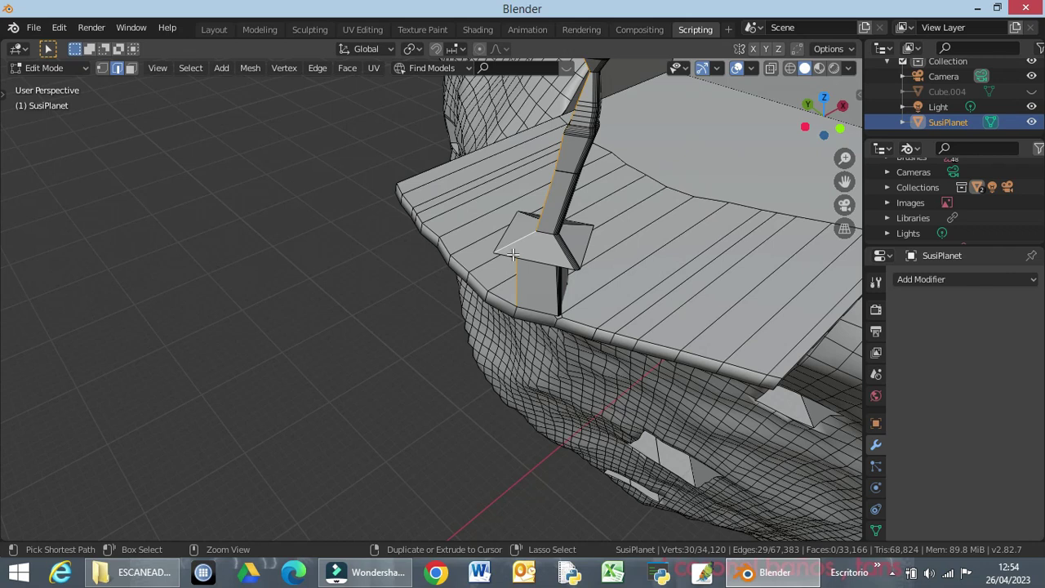
key(ctrl+b)
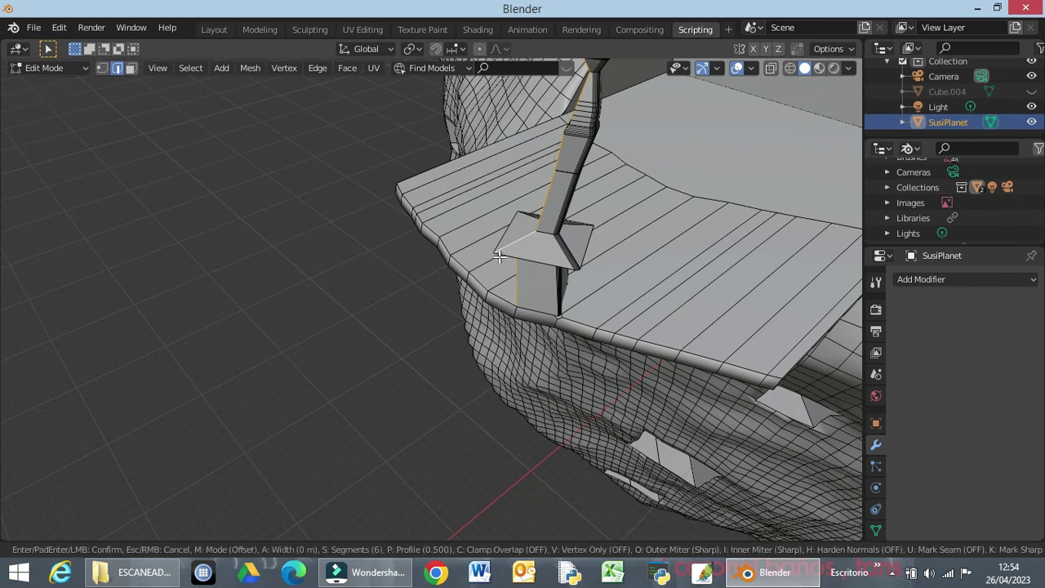
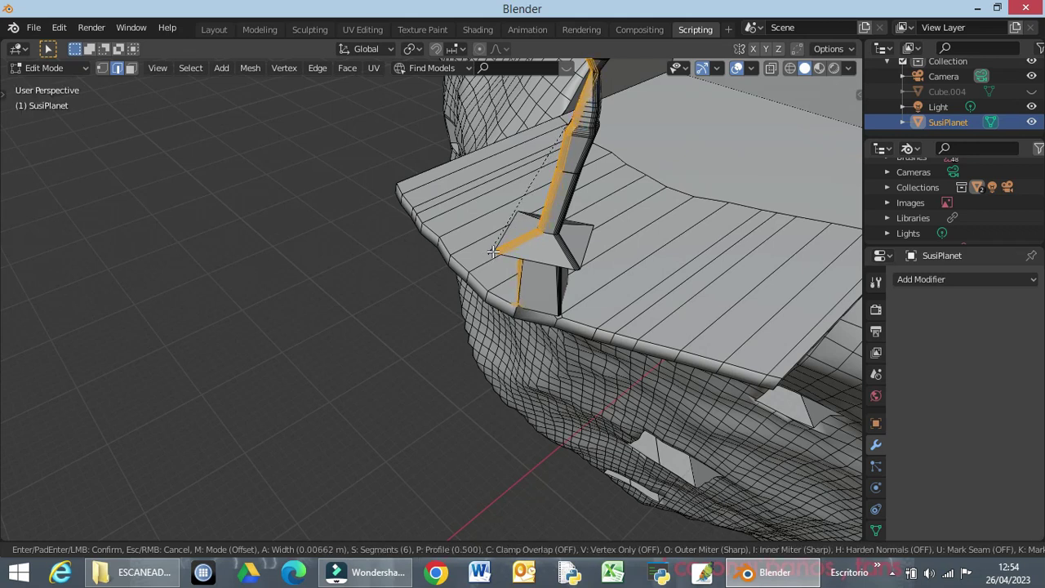
click(487, 319)
In front wireframe view, select the whole flared collar above the tower's base and rotate it about -17.9° around global Y
middle_drag(516, 297, 557, 307)
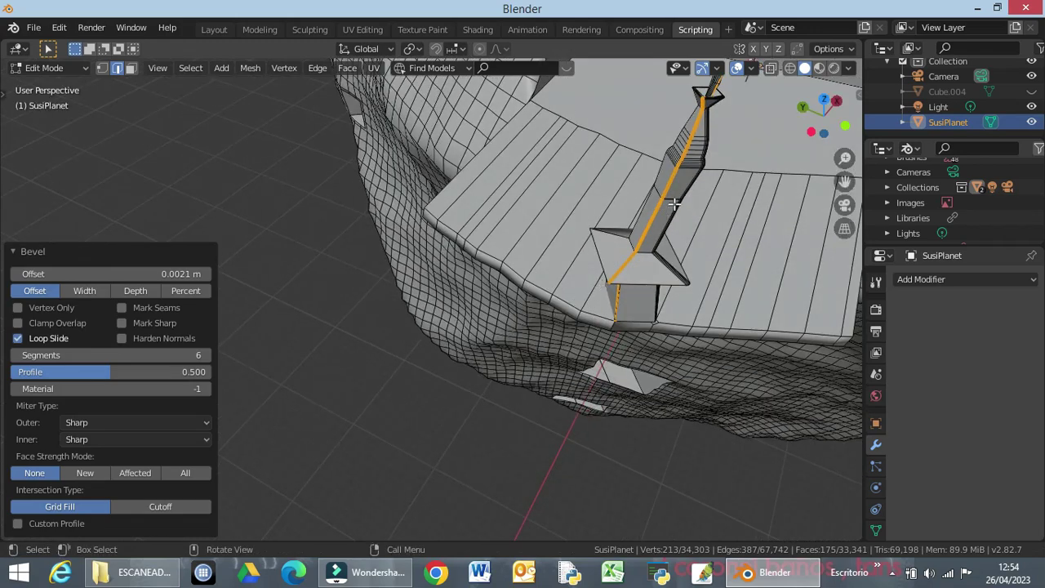
middle_drag(716, 358, 684, 336)
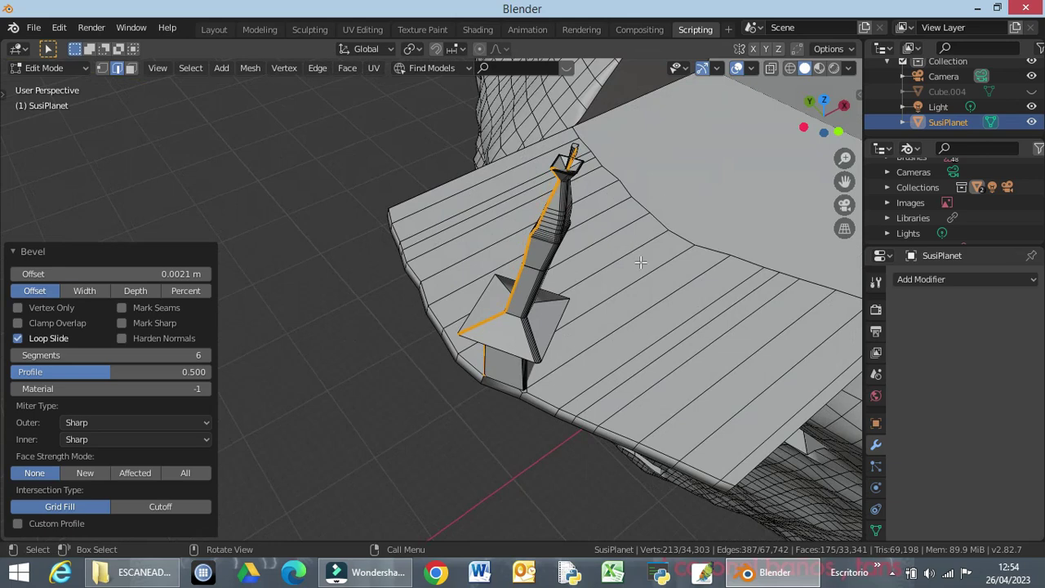
middle_drag(654, 270, 600, 282)
scroll(473, 356, down, 4)
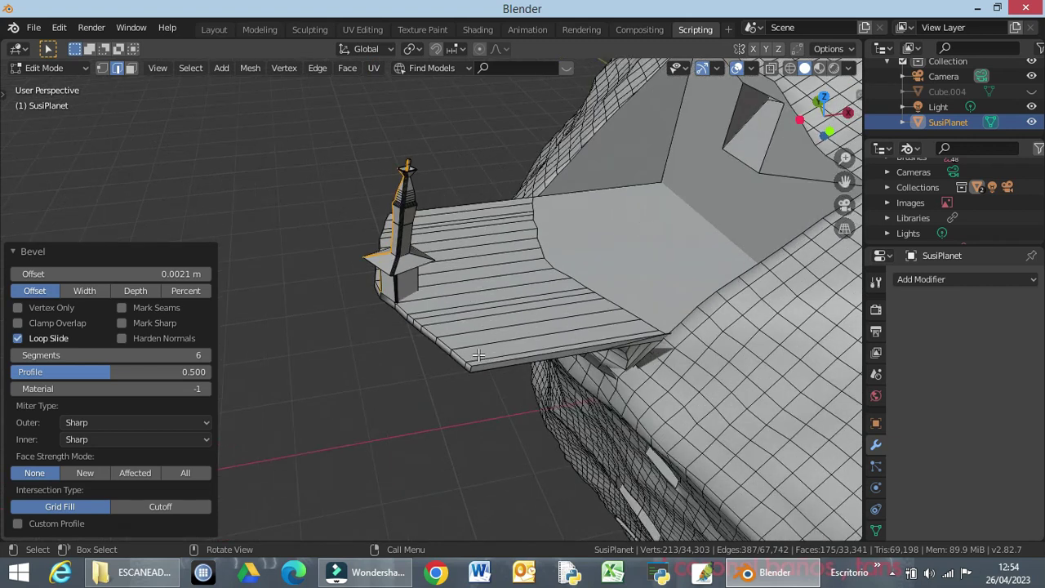
key(KP_1)
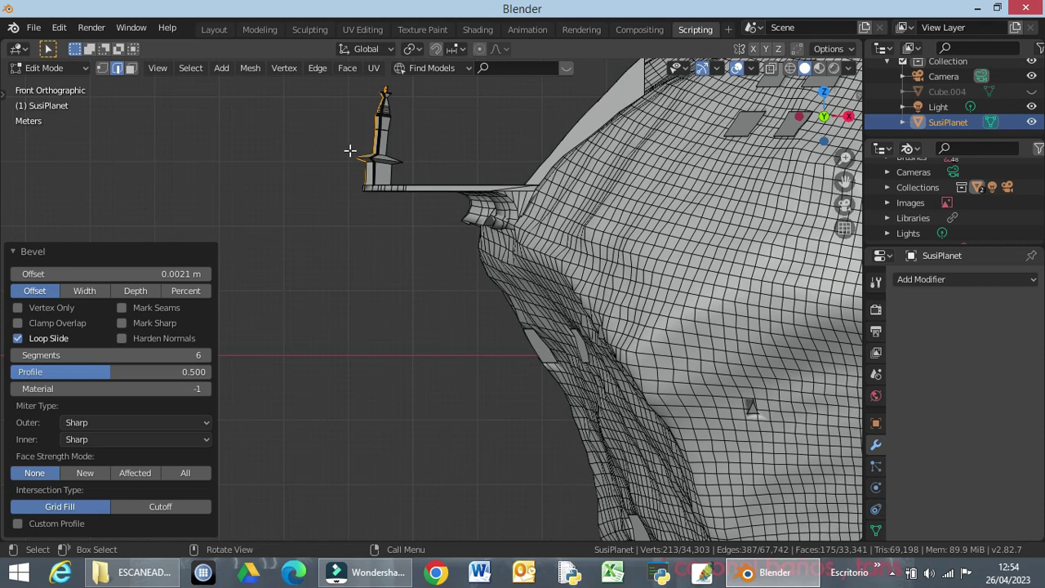
drag(346, 150, 408, 166)
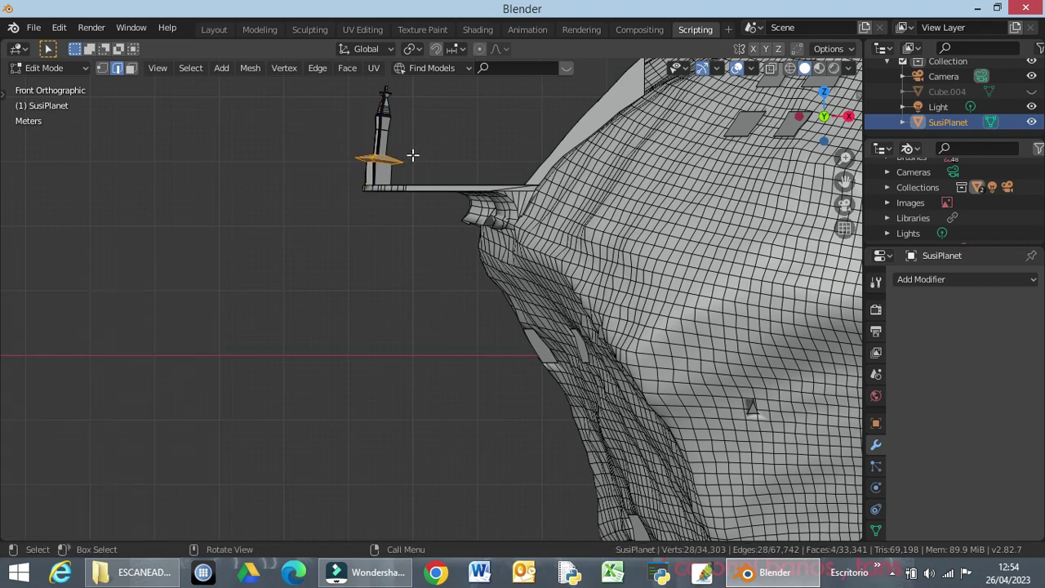
key(z)
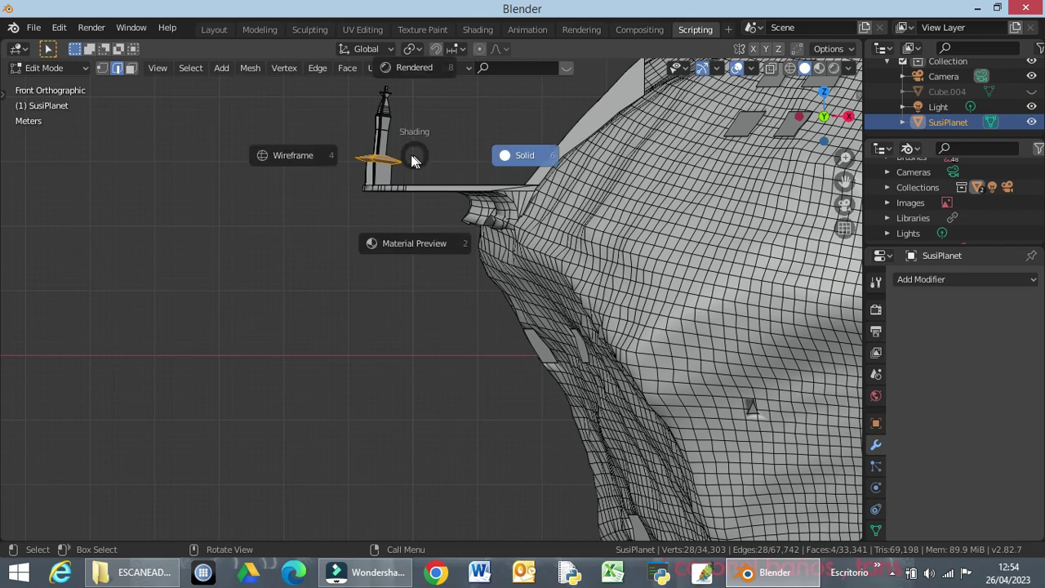
click(309, 157)
click(345, 145)
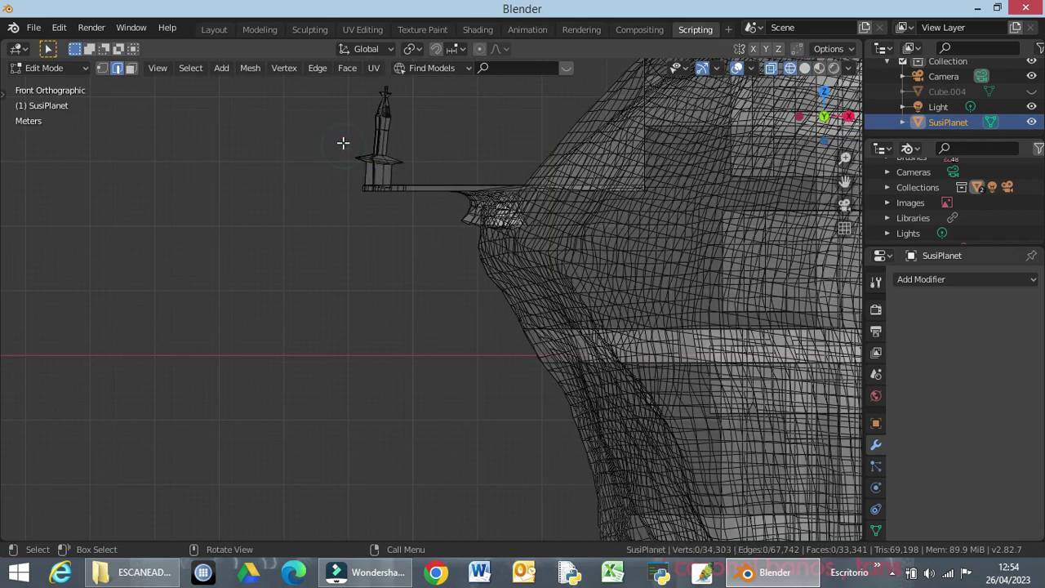
drag(343, 143, 414, 174)
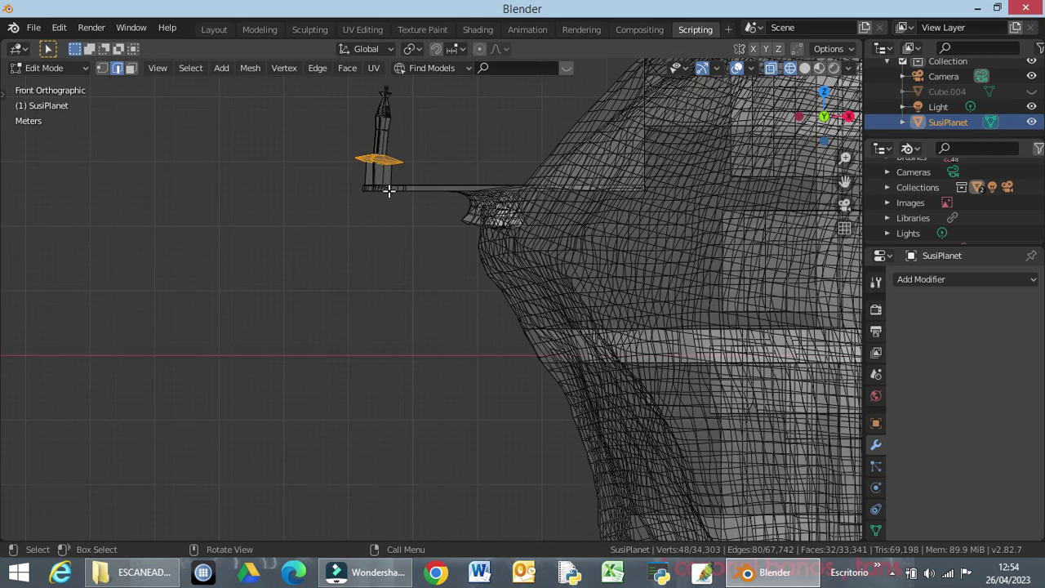
key(r)
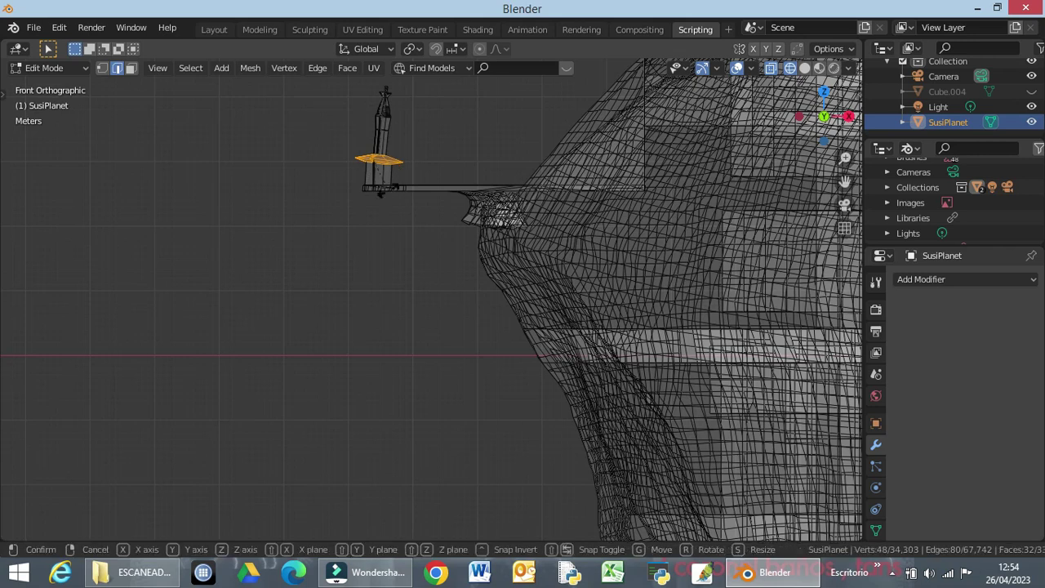
key(y)
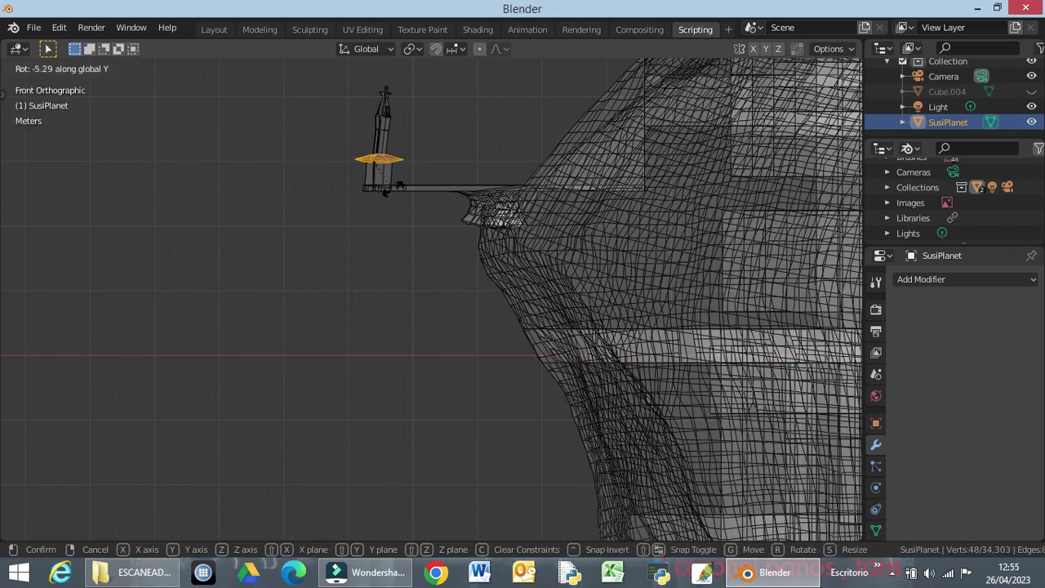
click(402, 176)
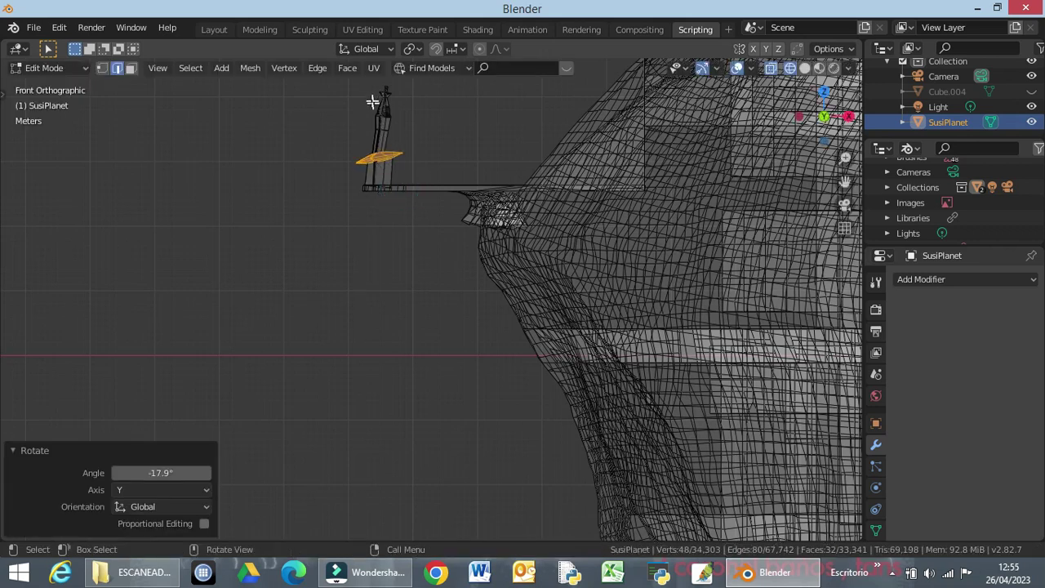
Select the tower's upper section, including the cap and spire, and rotate it about -21.5° around global Y
drag(363, 82, 405, 133)
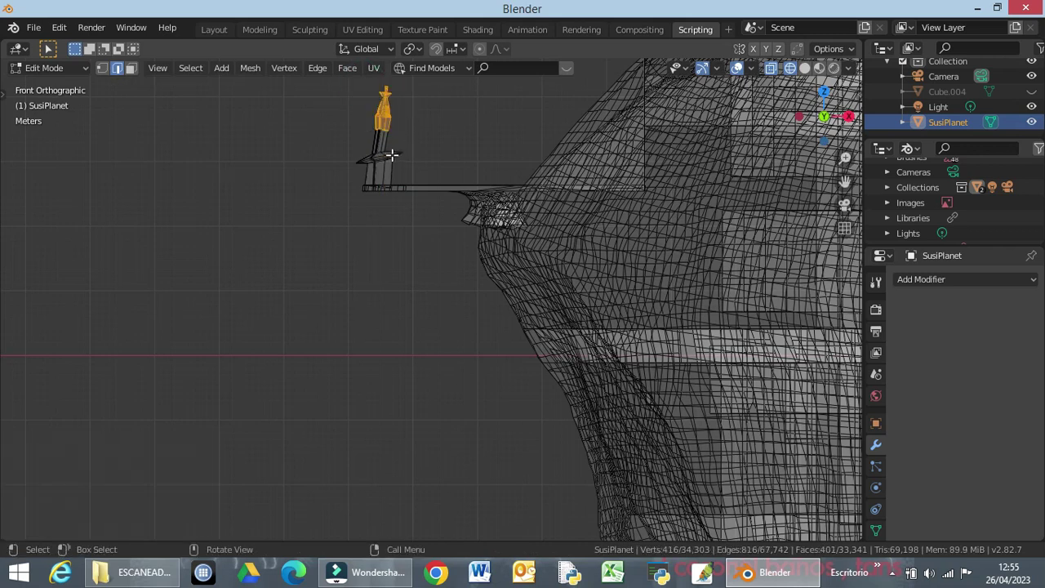
key(r)
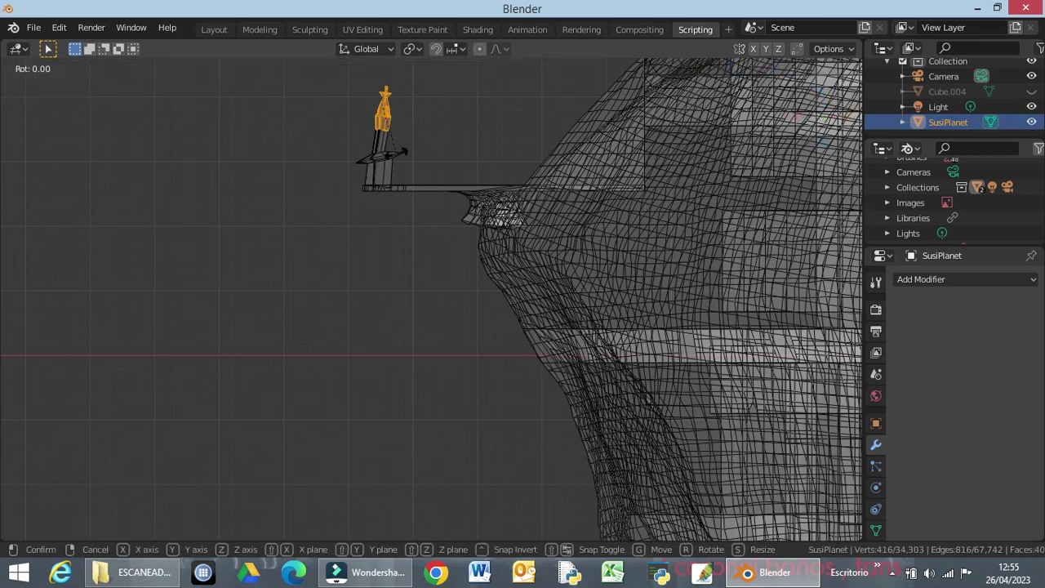
key(y)
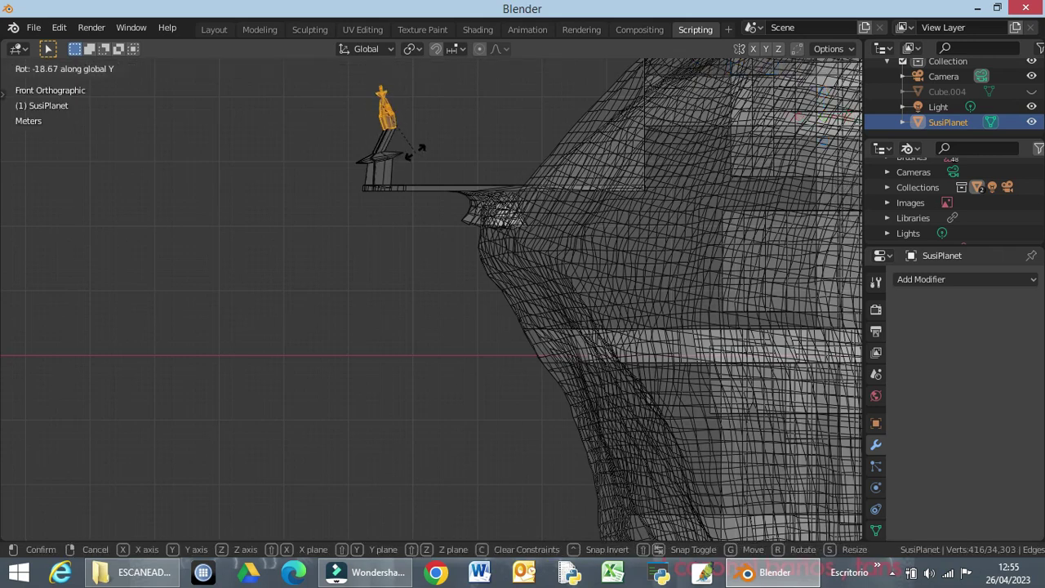
click(417, 152)
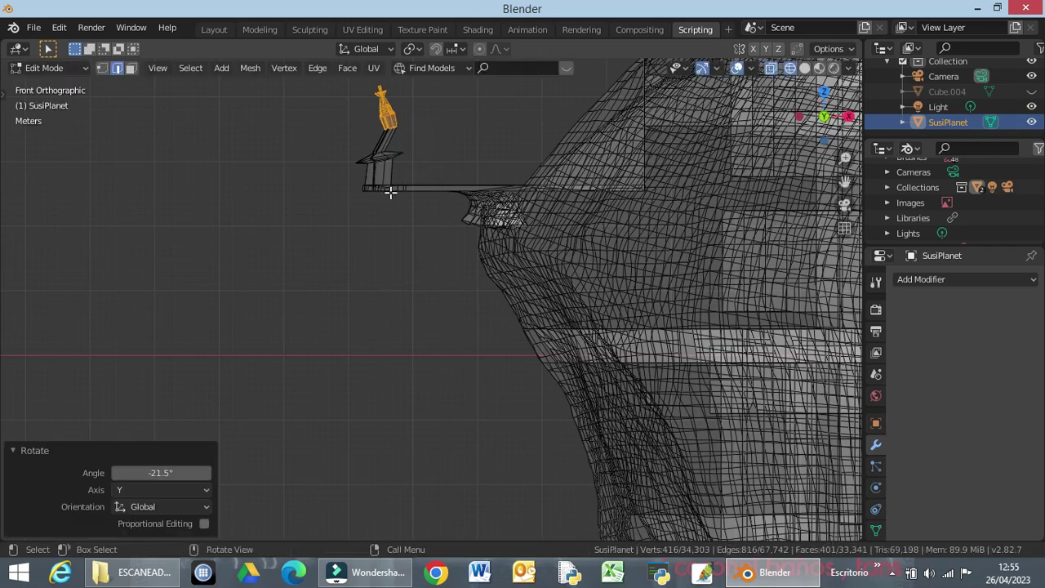
Move the tower's upper section about -2.01 m along global Z and about -2.72 m along global X
key(g)
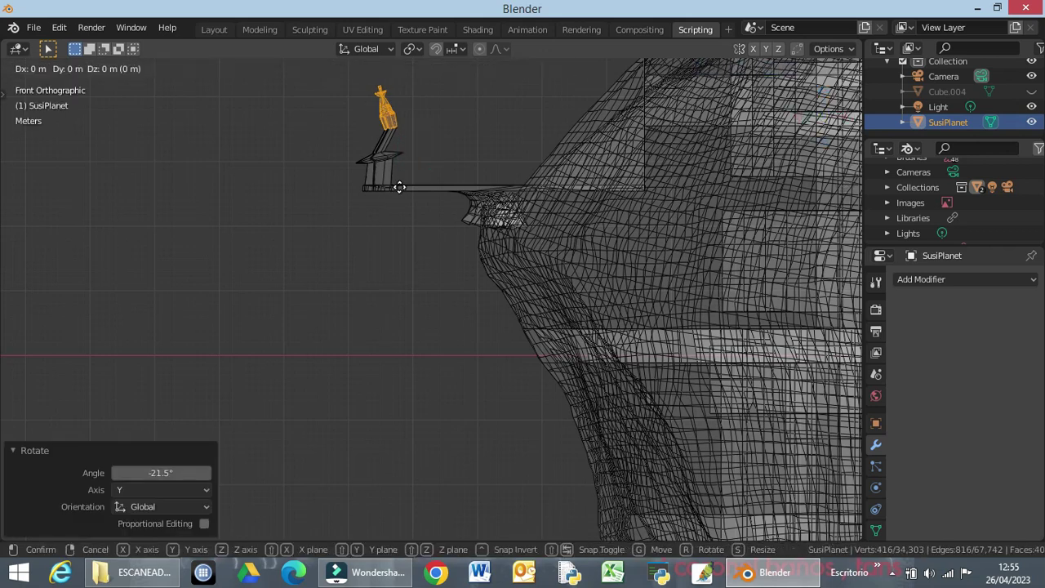
key(z)
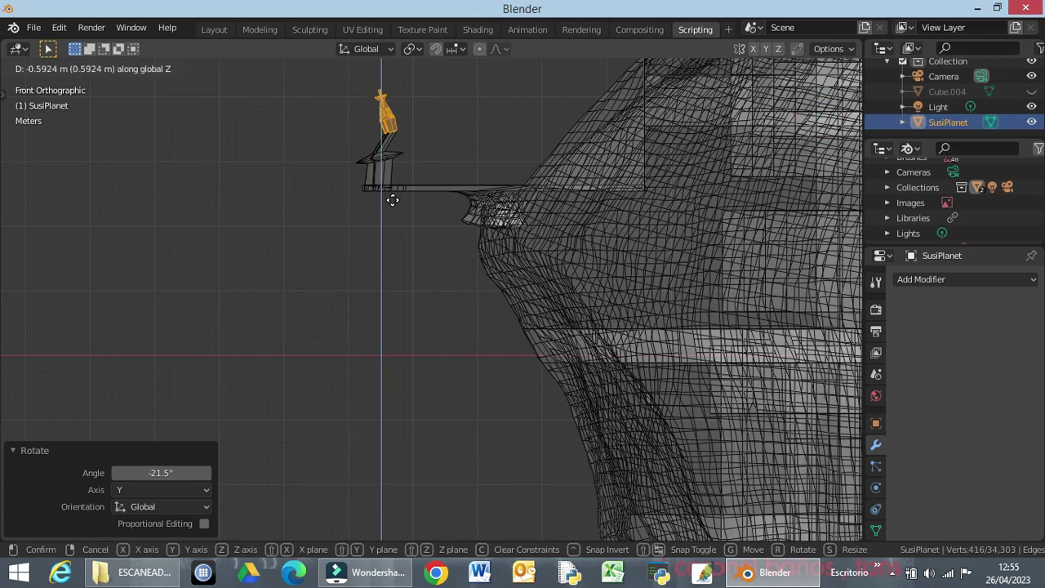
click(392, 200)
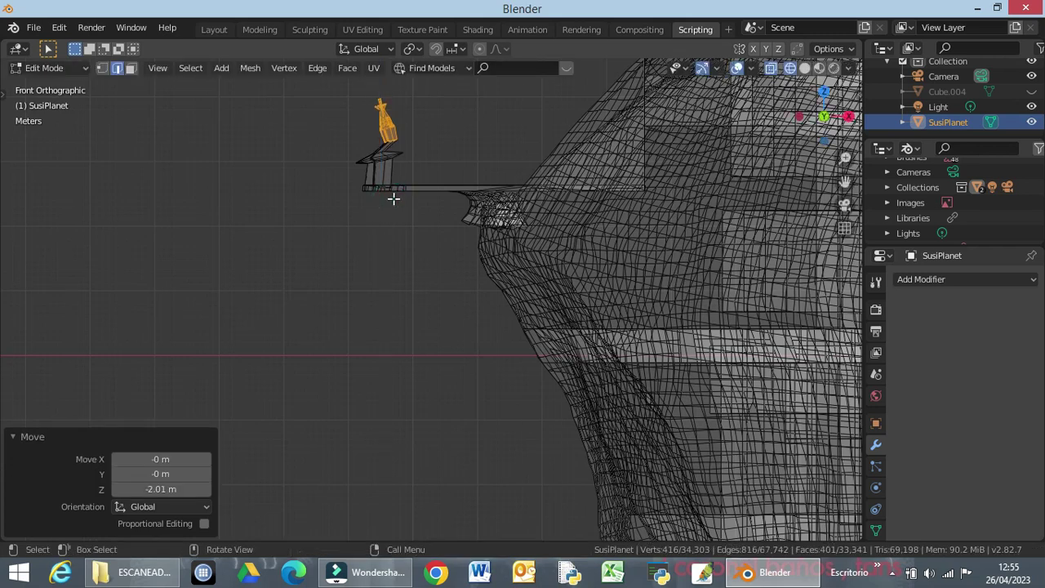
key(g)
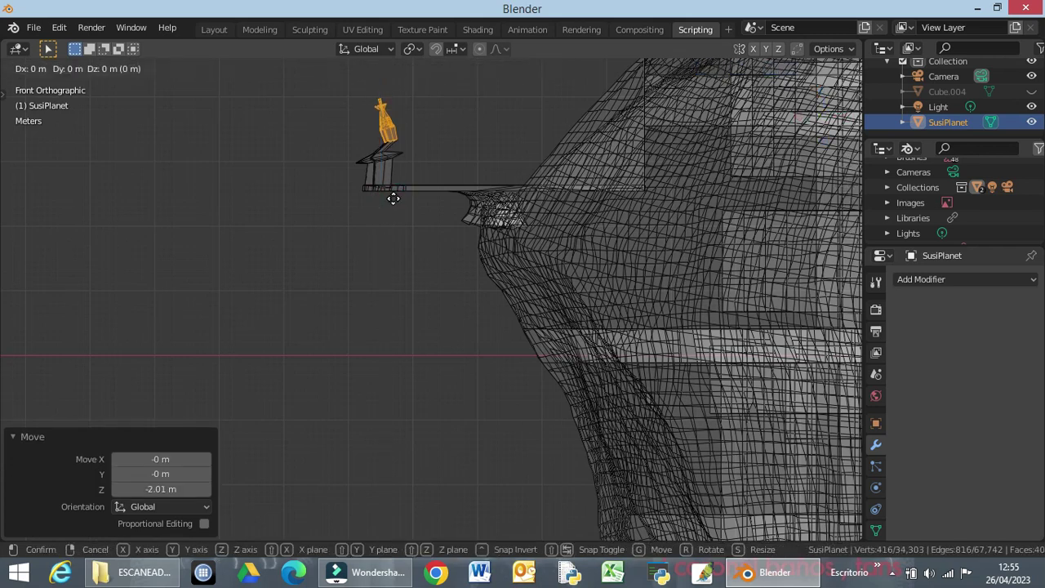
key(x)
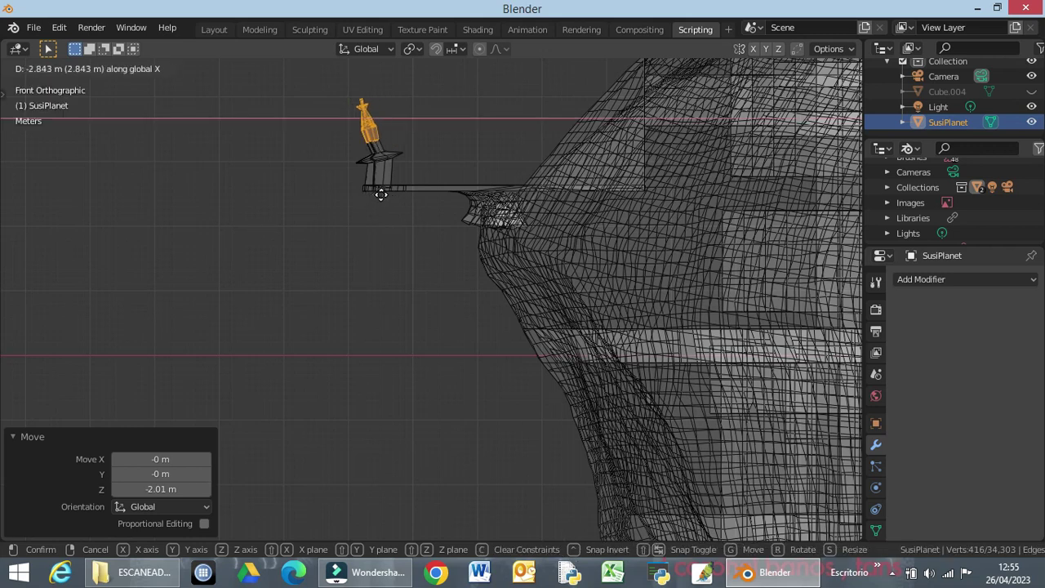
click(376, 194)
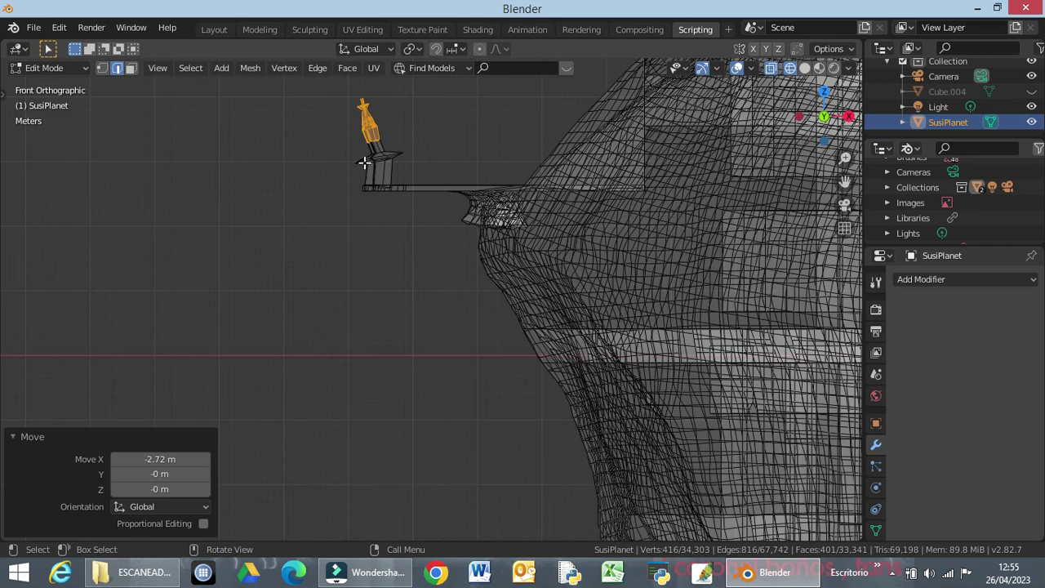
Select the edge loop where the tower's neck meets the flared collar and scale it uniformly by about 2.182
scroll(369, 161, up, 2)
shift+middle_drag(354, 199, 366, 297)
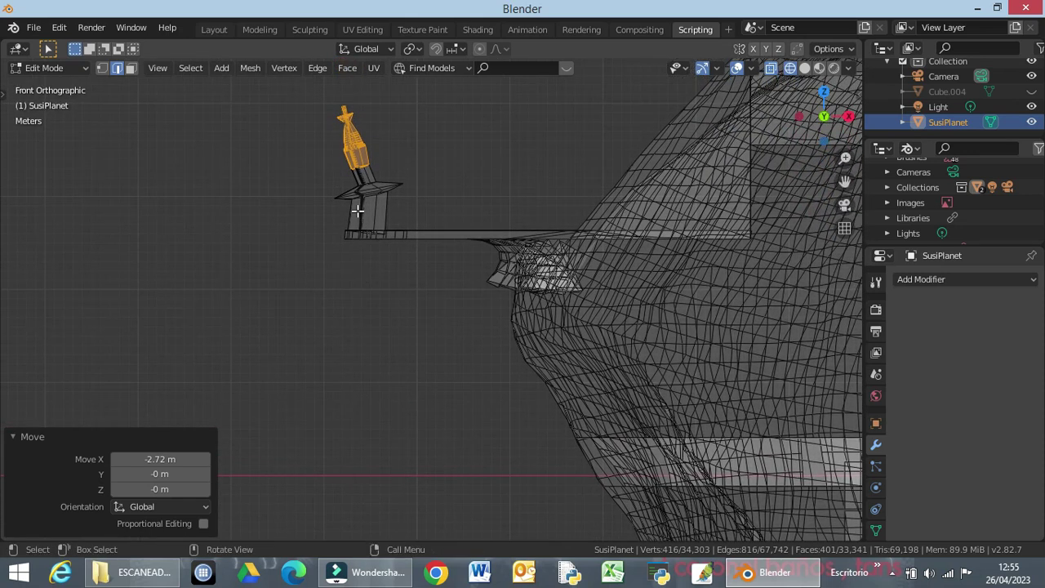
scroll(359, 210, up, 1)
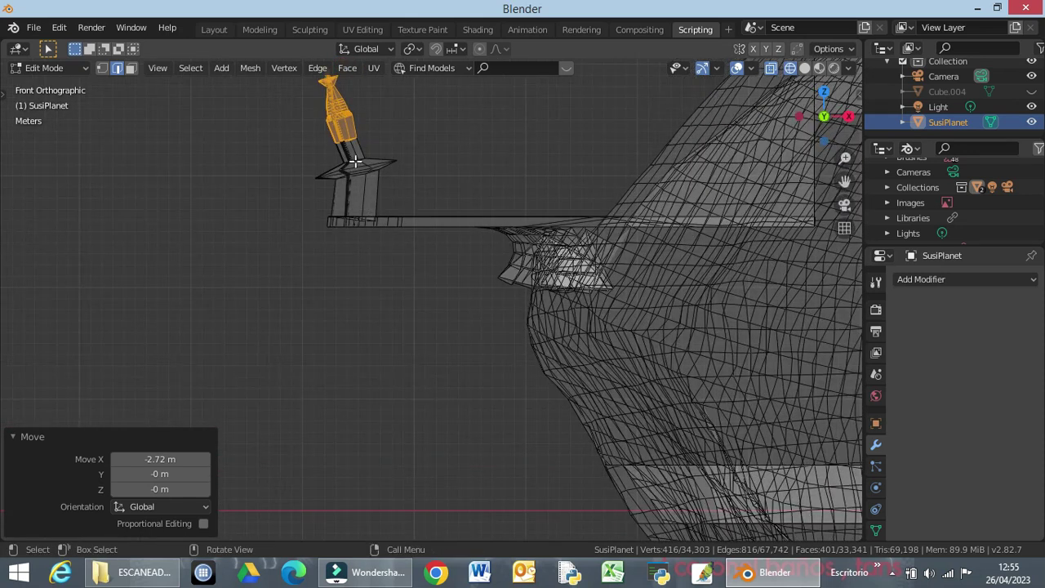
key(alt)
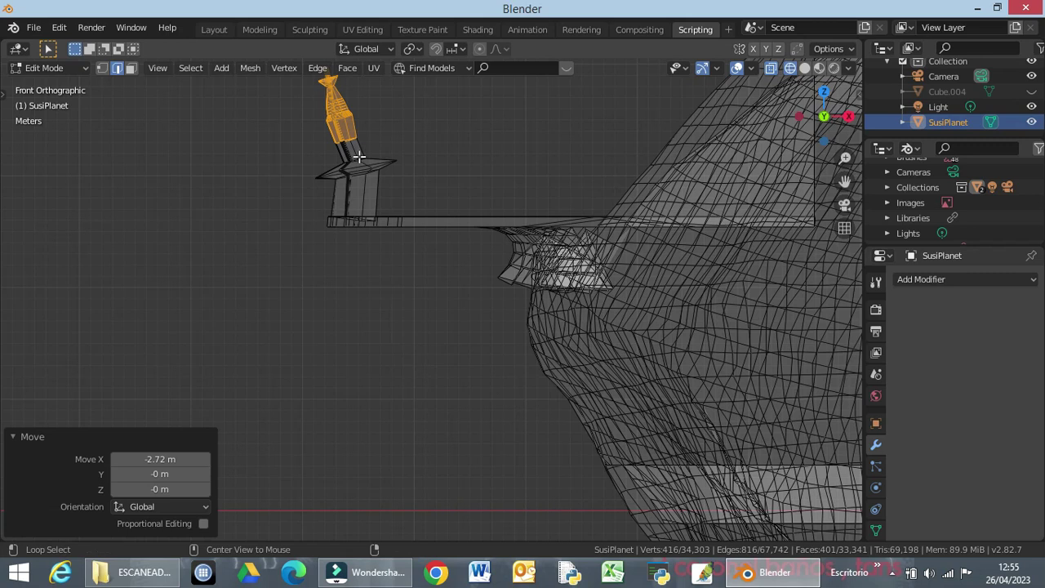
alt+click(357, 158)
alt+click(352, 162)
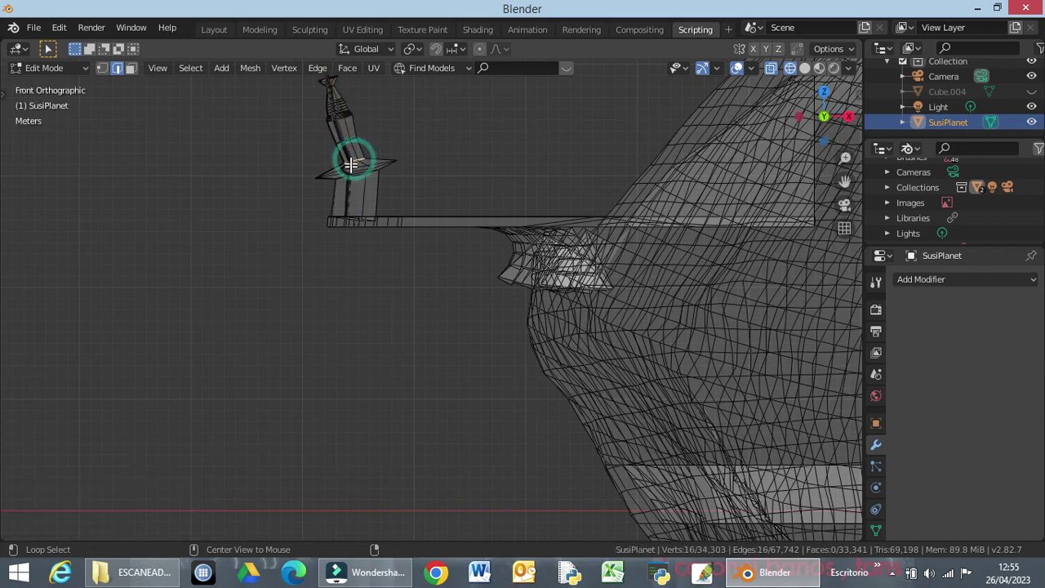
key(s)
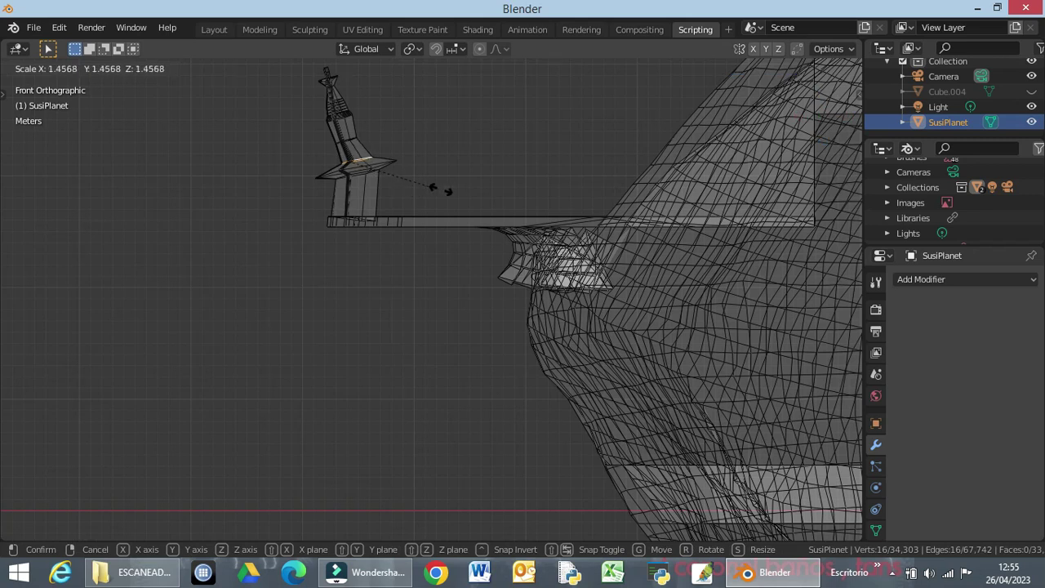
click(482, 201)
Select the tower's top section with the cap and spire and, in right view, rotate it about 22.7° around global X
middle_drag(366, 261, 374, 321)
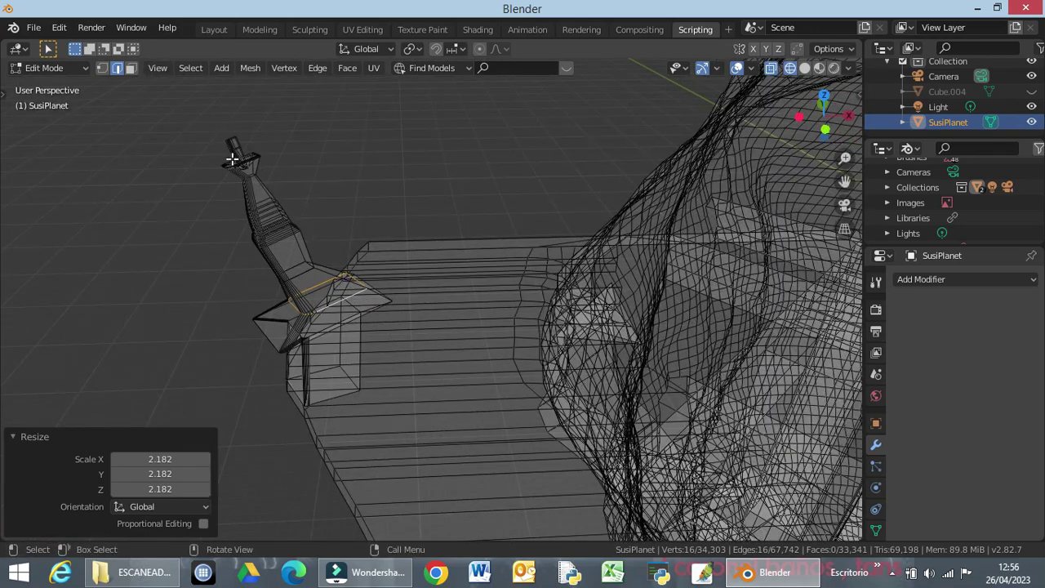
drag(202, 127, 311, 252)
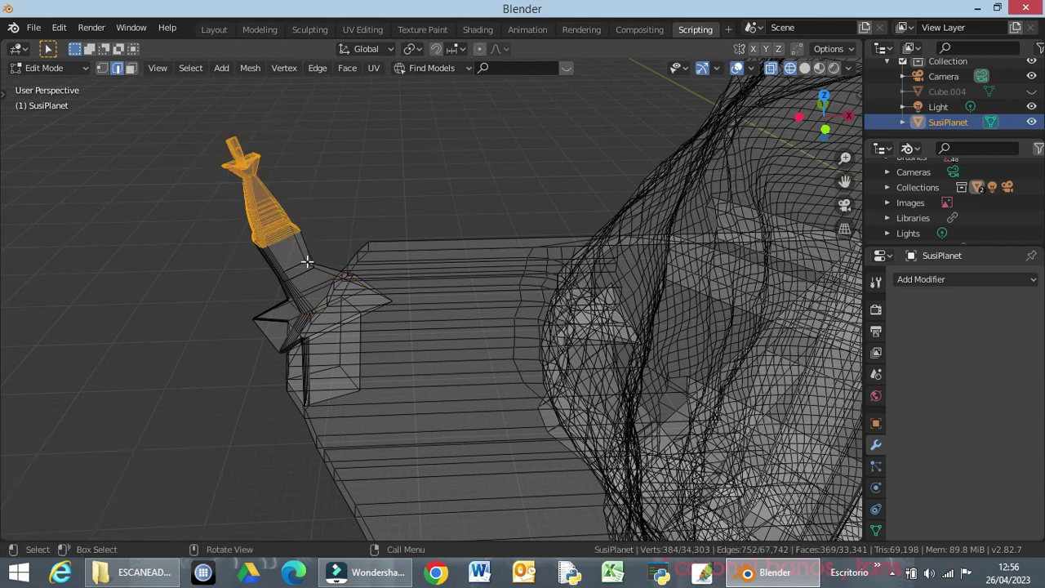
key(KP_1)
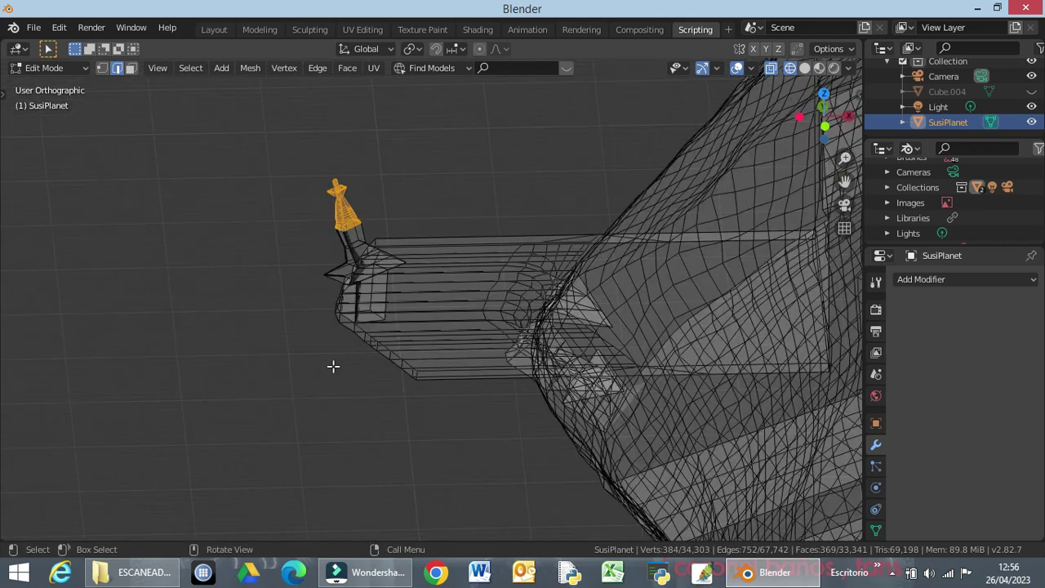
key(KP_3)
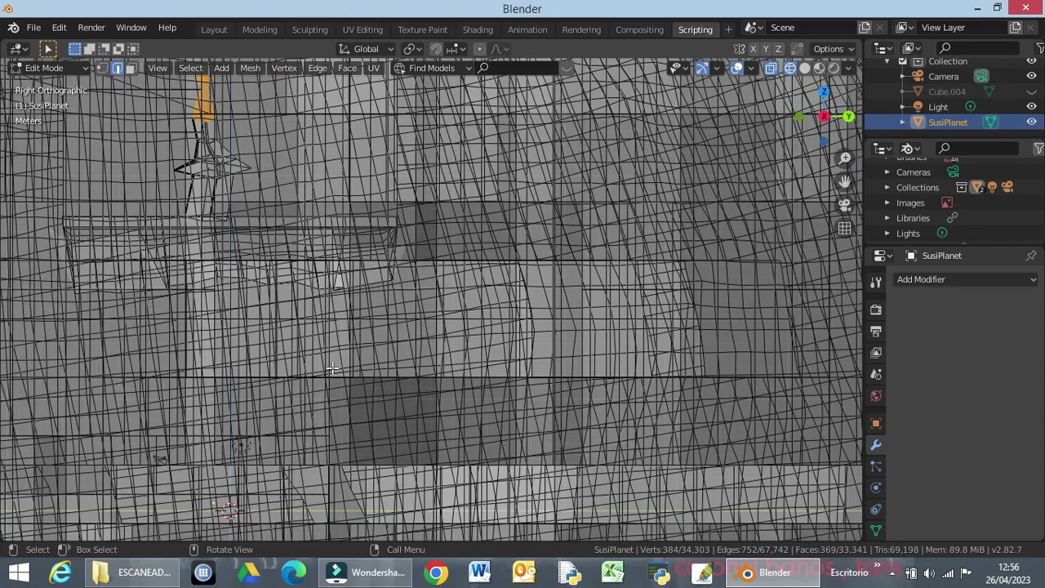
ctrl+middle_drag(267, 336, 487, 418)
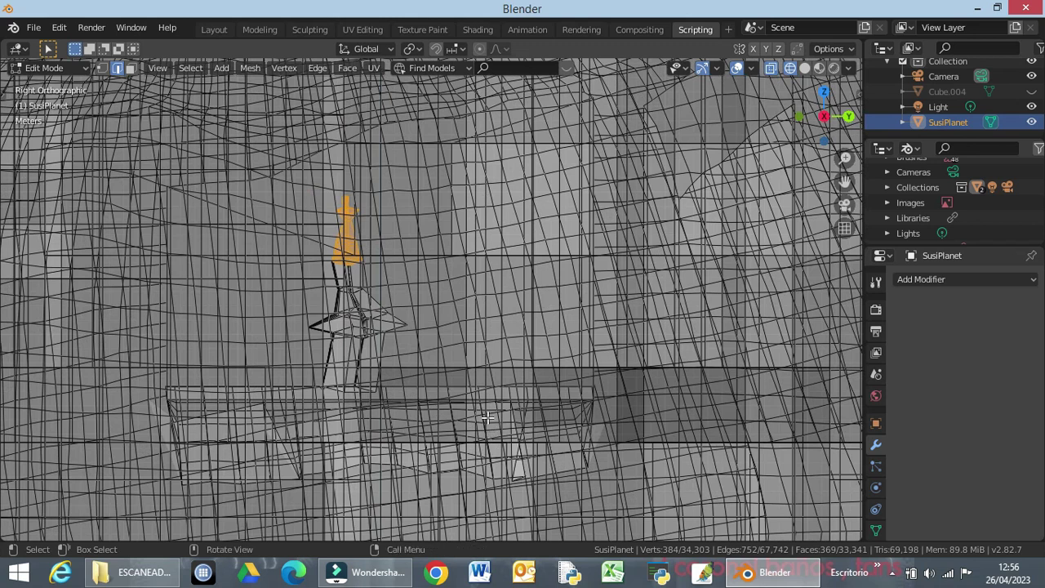
key(r)
key(x)
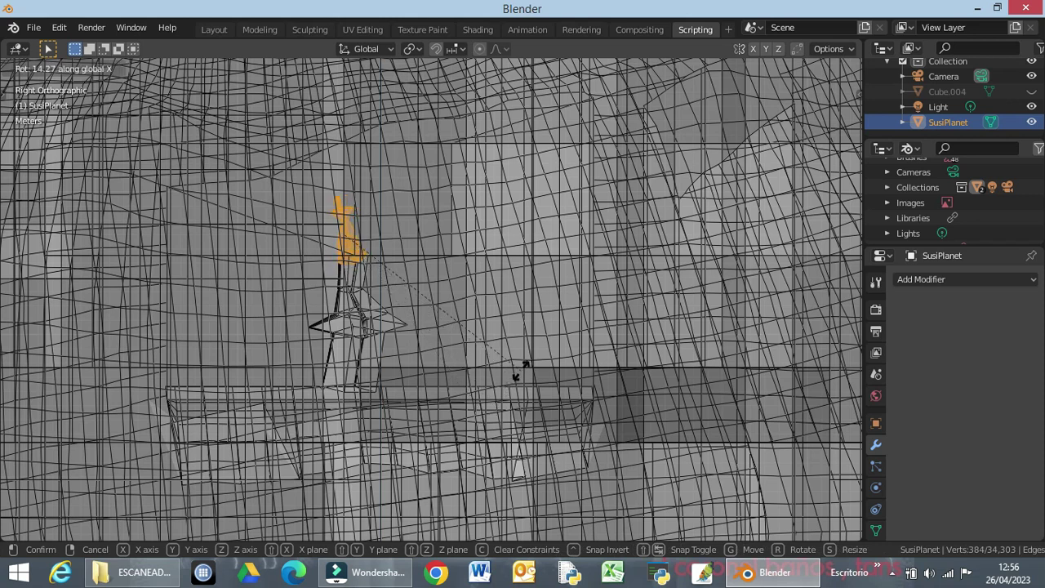
click(534, 339)
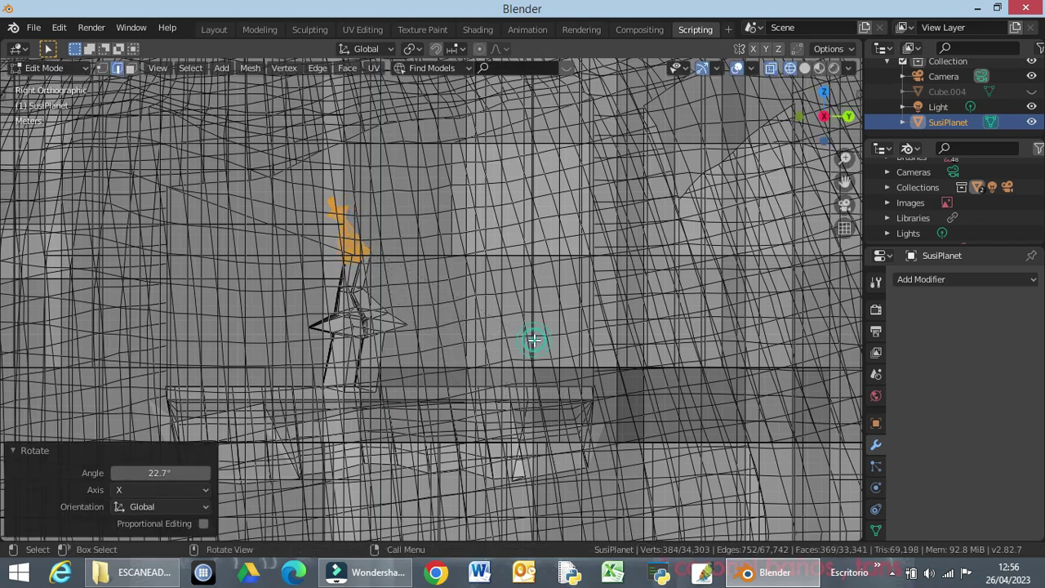
Move the tower's top section about -1.24 m along global Y and about -1.02 m along global Z
key(g)
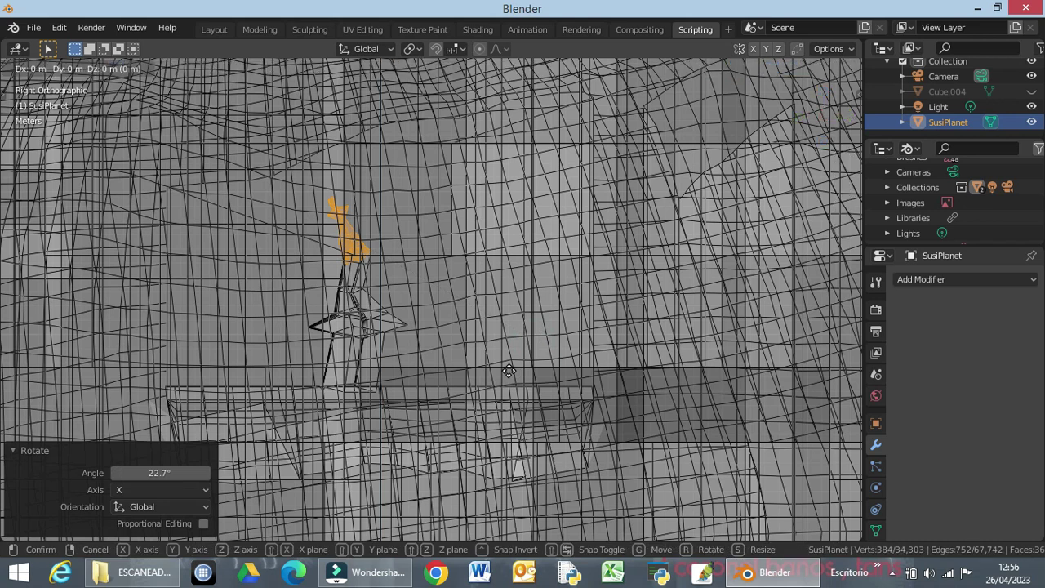
key(y)
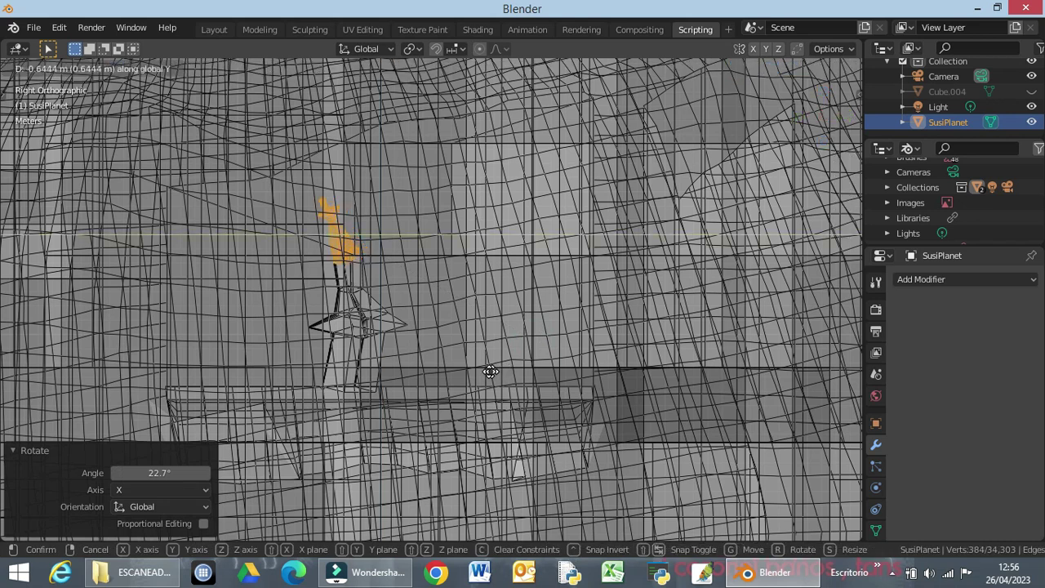
click(490, 369)
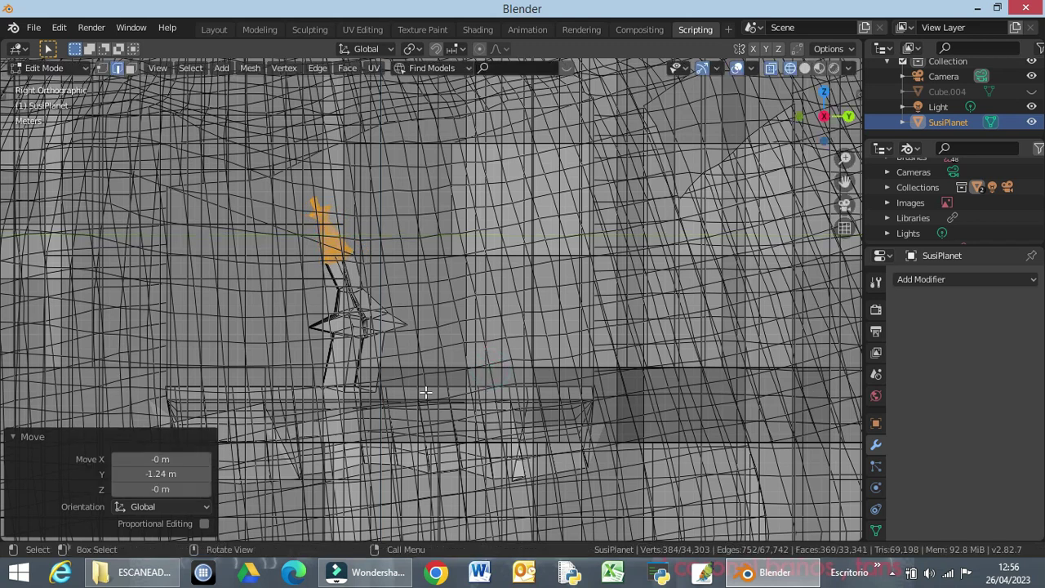
key(g)
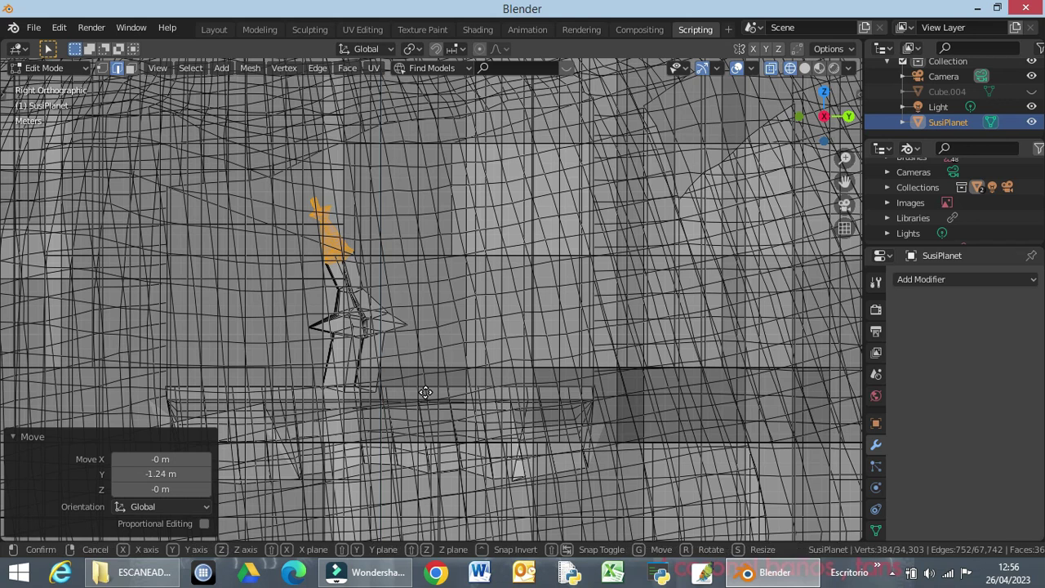
key(z)
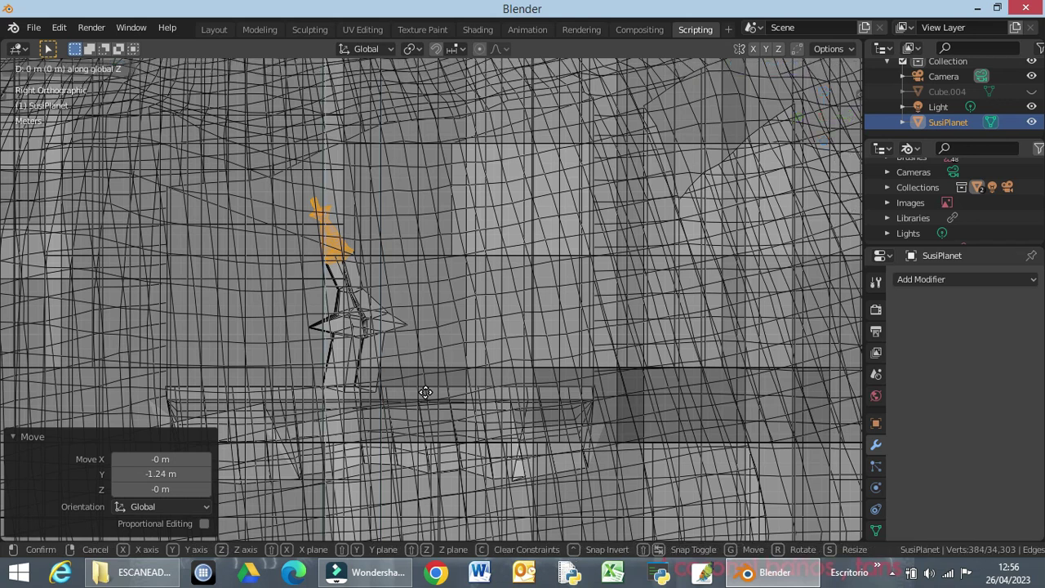
click(441, 406)
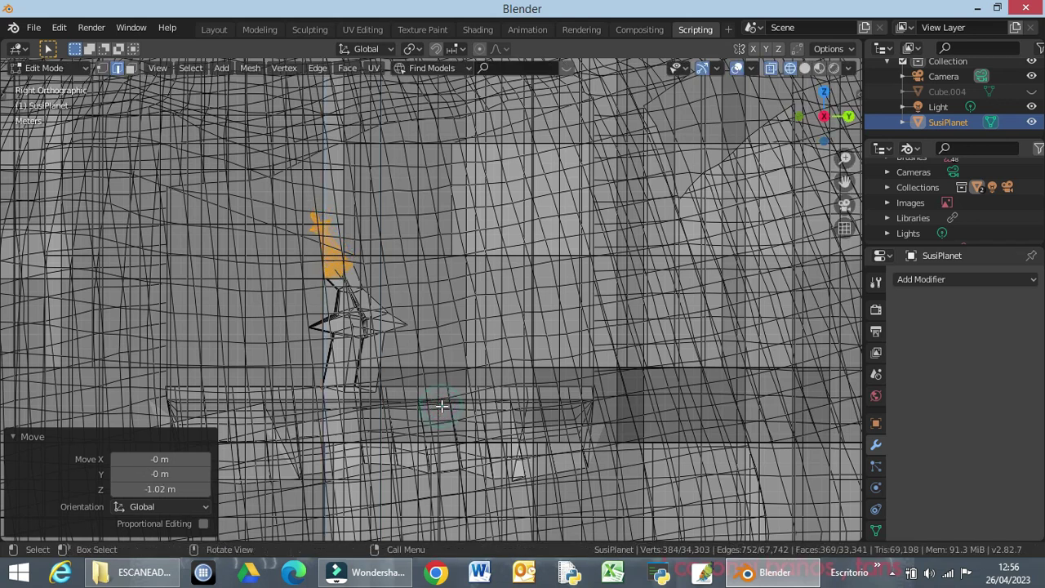
Select the tower's flat cap and the spire above it and scale them uniformly by about 1.725
middle_drag(435, 414, 849, 411)
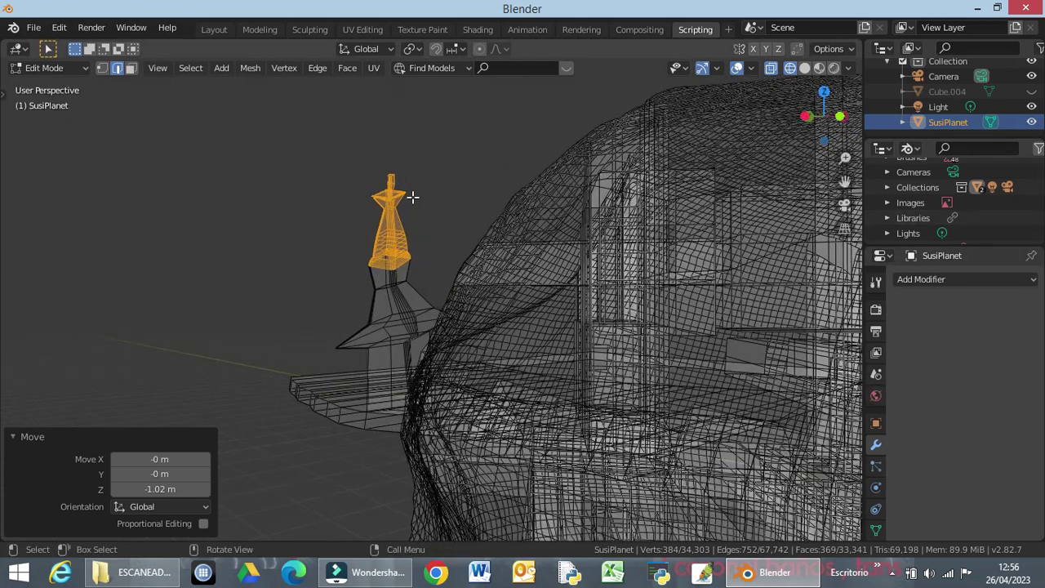
drag(348, 163, 415, 204)
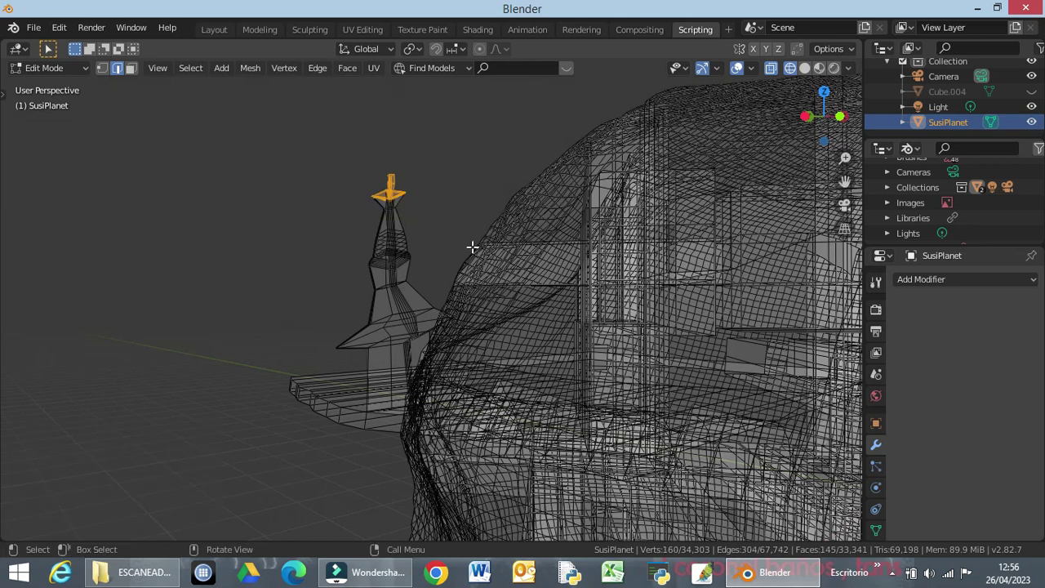
key(s)
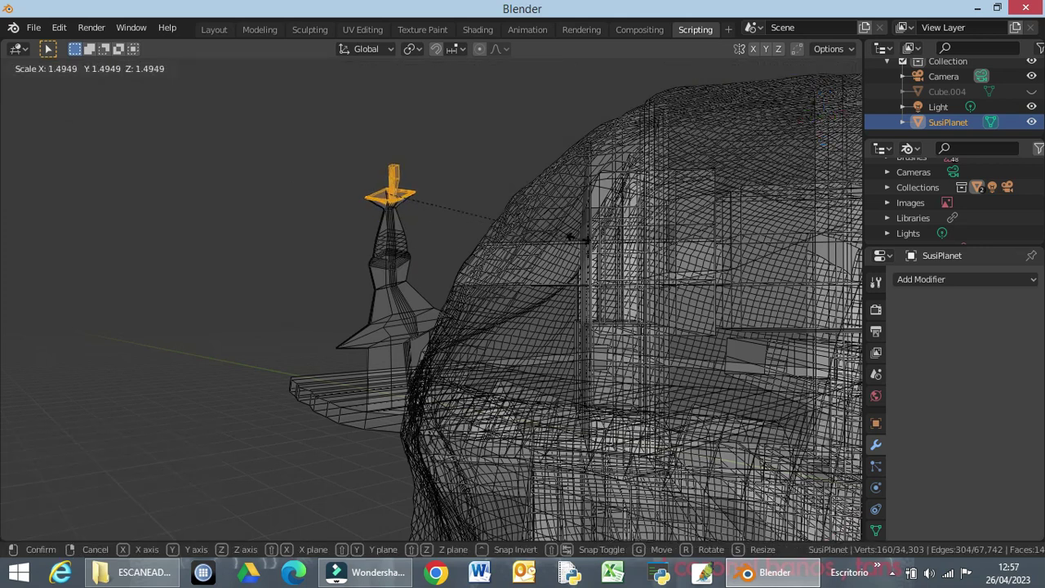
click(600, 238)
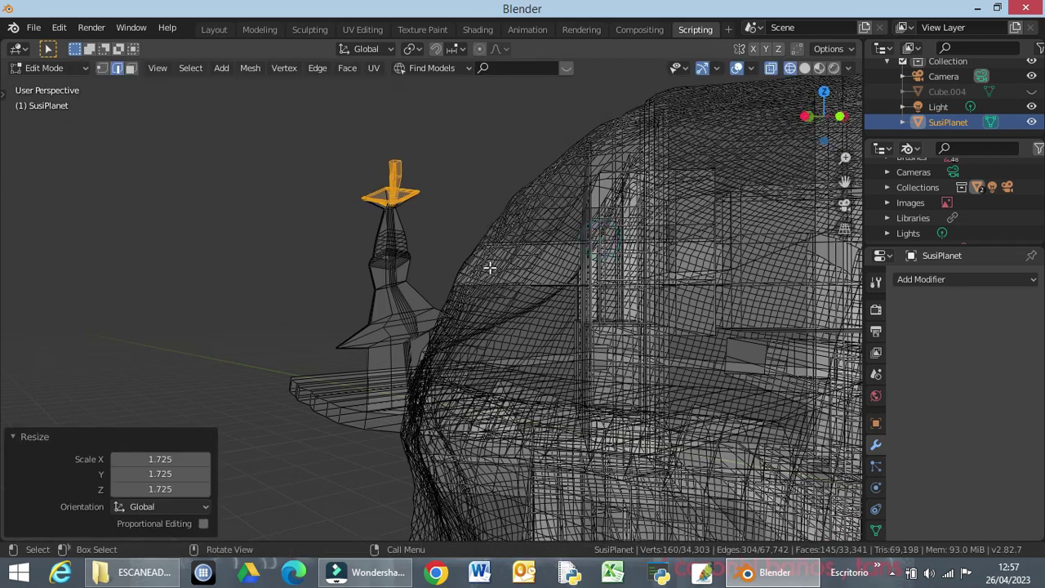
Switch the viewport to solid shading and unhide the airship object Cube.004
click(426, 184)
middle_drag(434, 219, 415, 256)
click(295, 317)
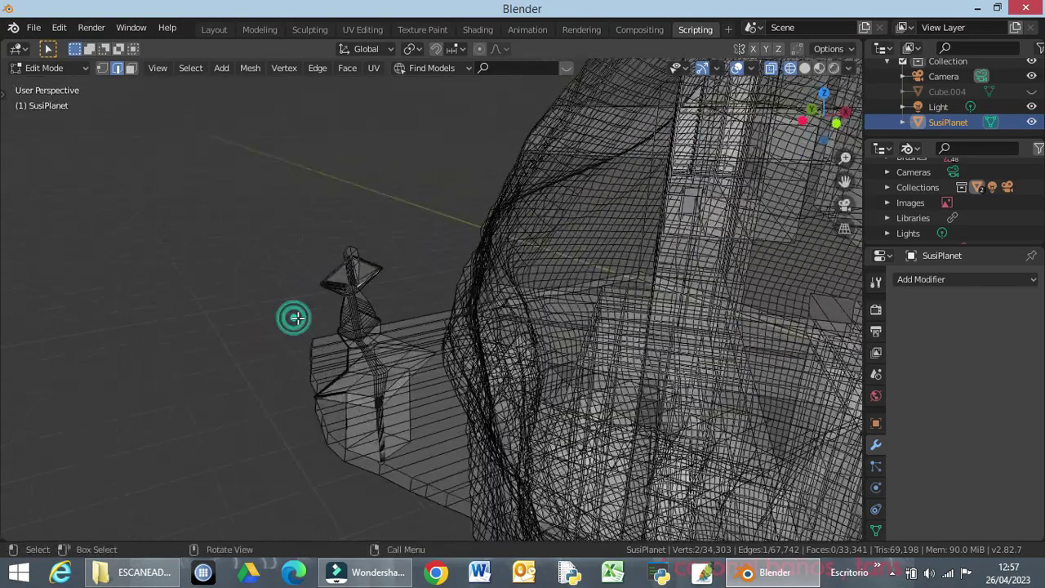
middle_drag(214, 394, 223, 354)
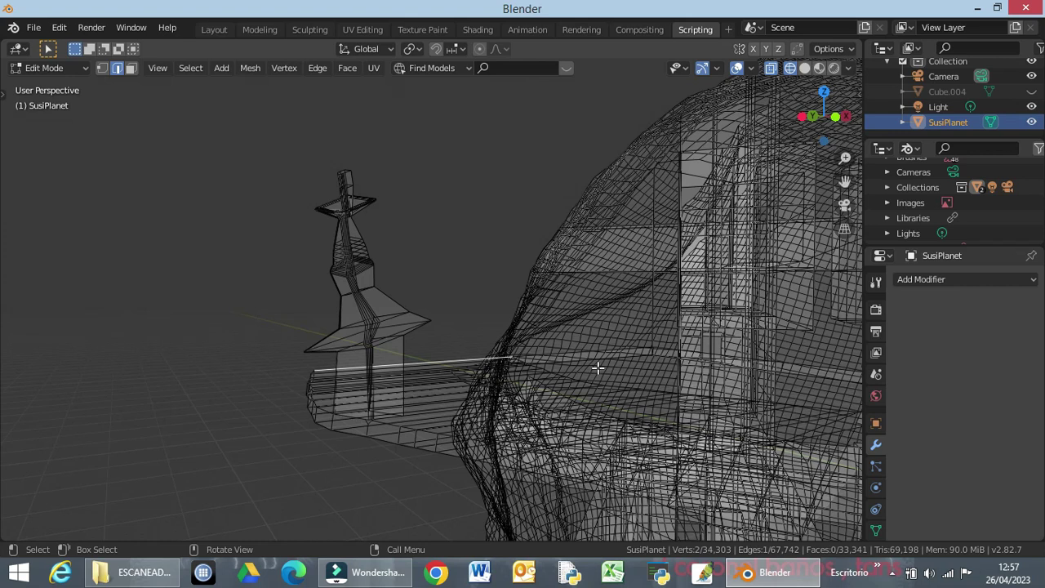
key(z)
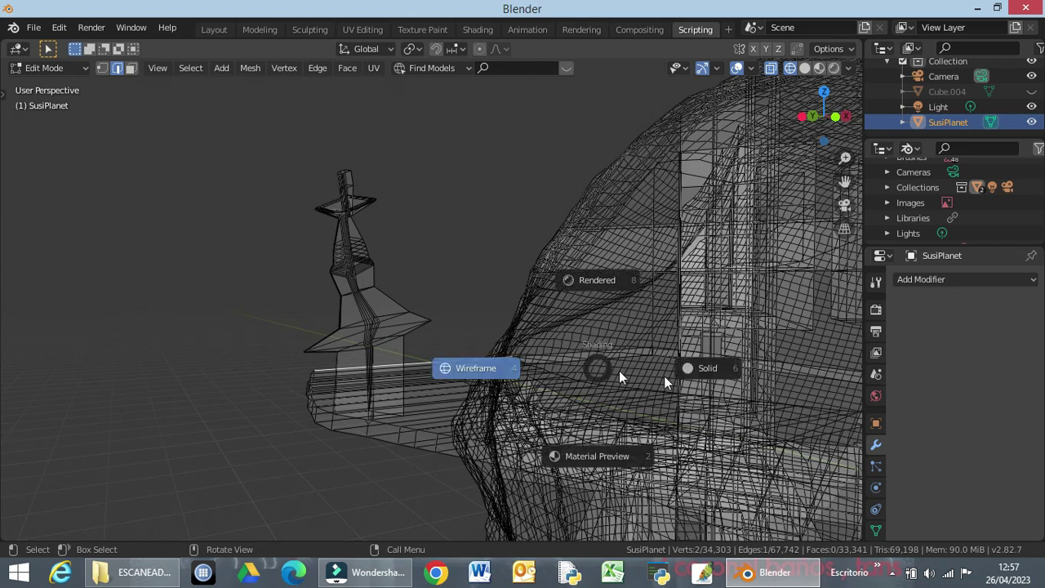
click(702, 370)
middle_drag(367, 357, 269, 355)
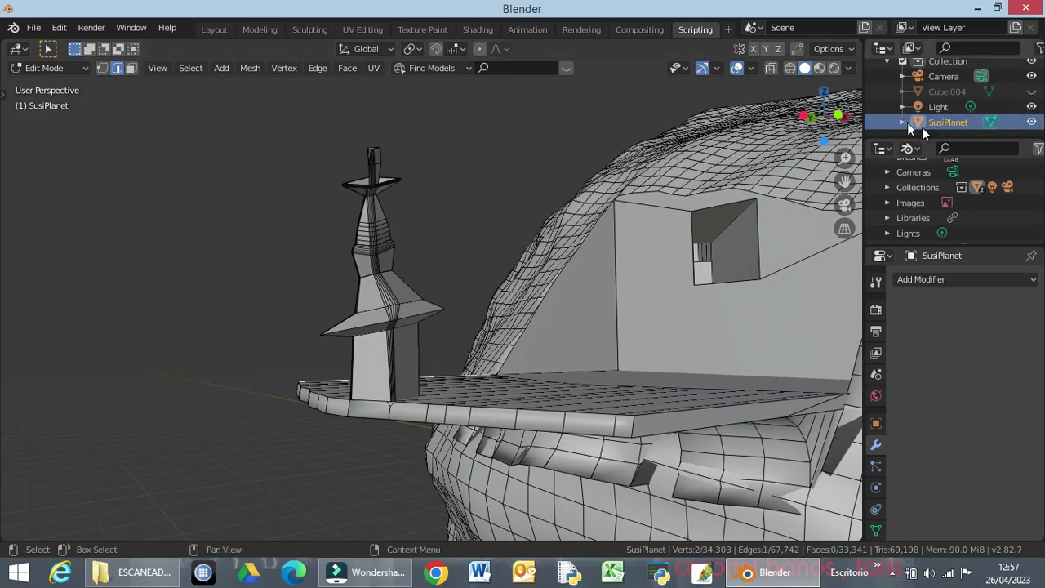
click(1032, 93)
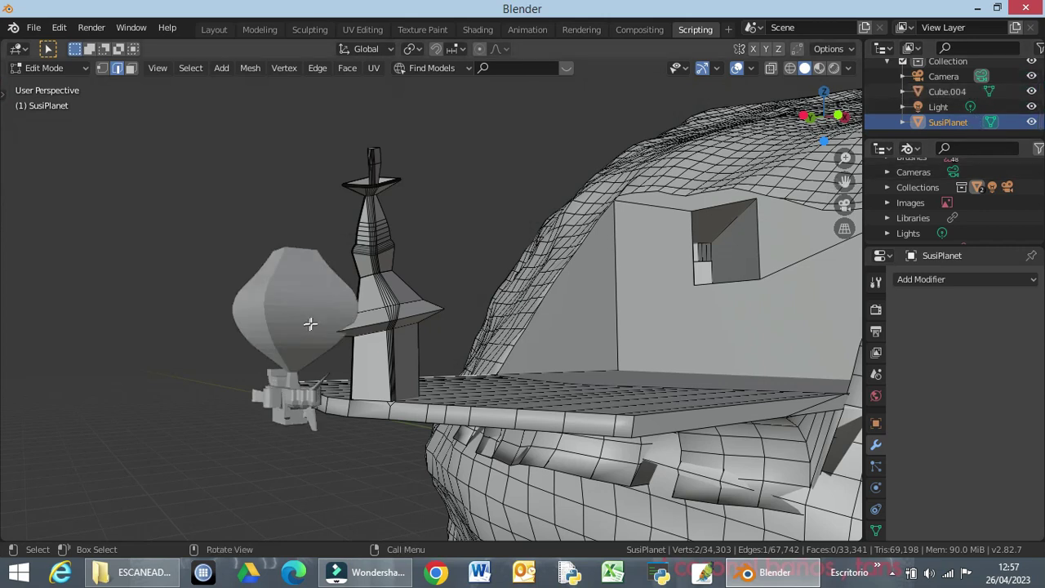
key(g)
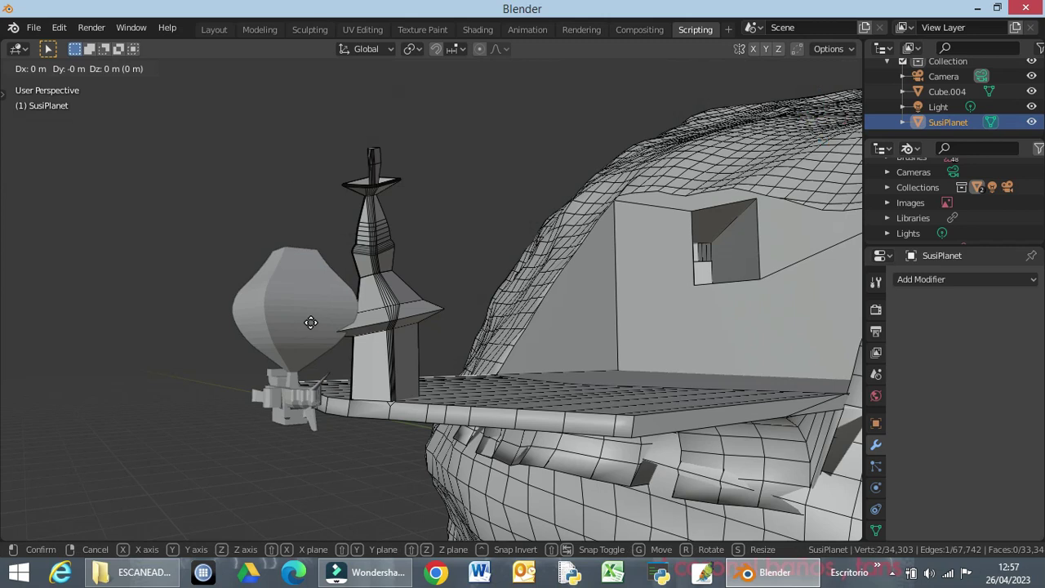
key(x)
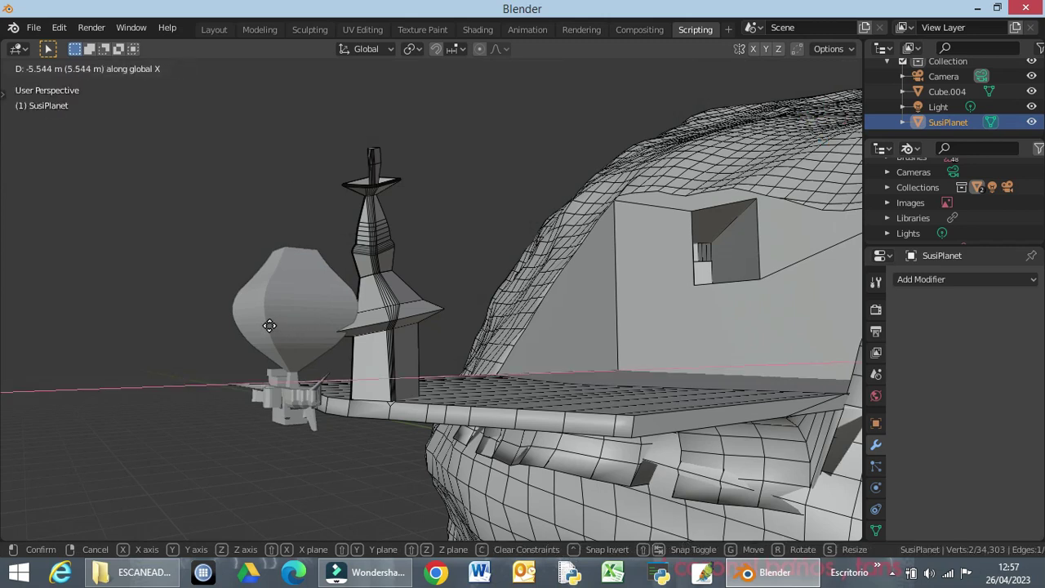
click(255, 321)
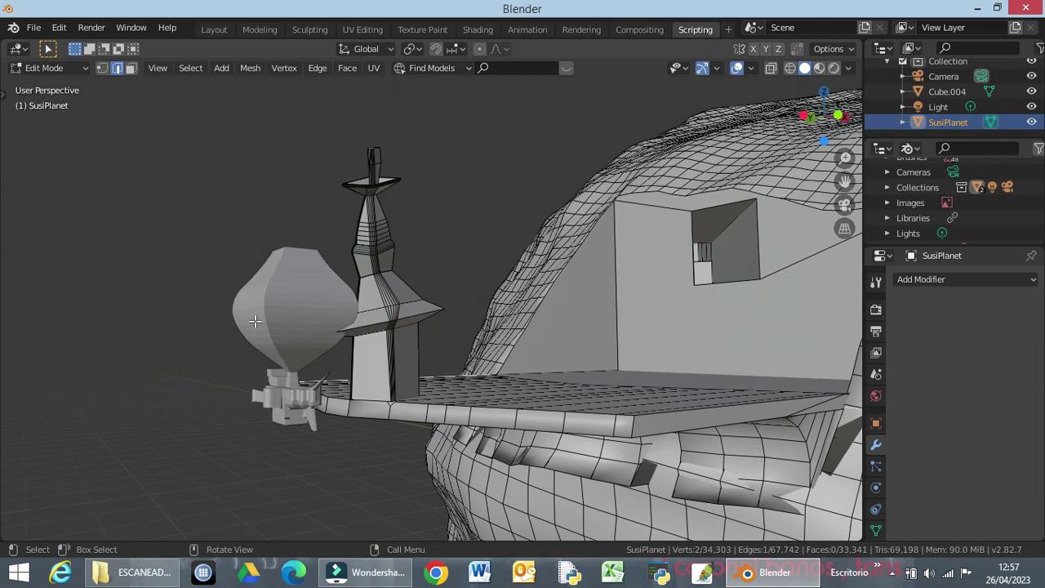
key(g)
key(y)
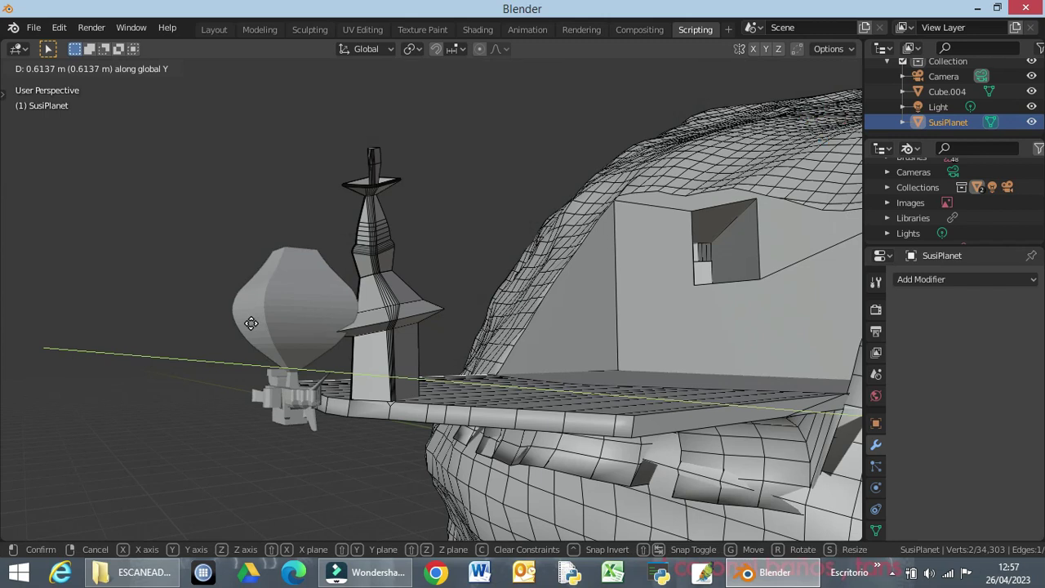
click(252, 323)
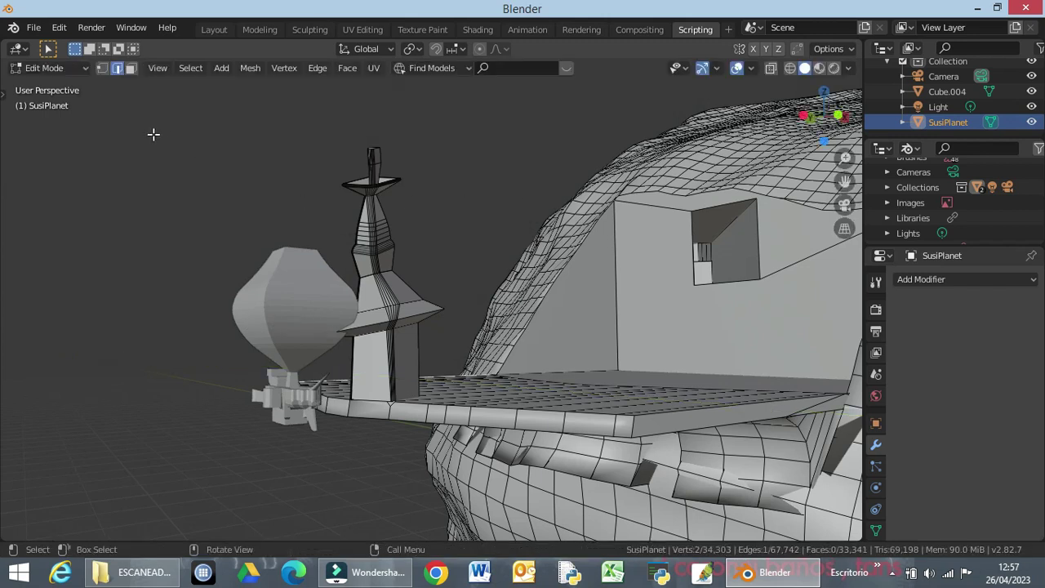
In Object Mode, select the airship Cube.004 and move it about -1.91 m along global X, away from the tower
key(Tab)
click(294, 294)
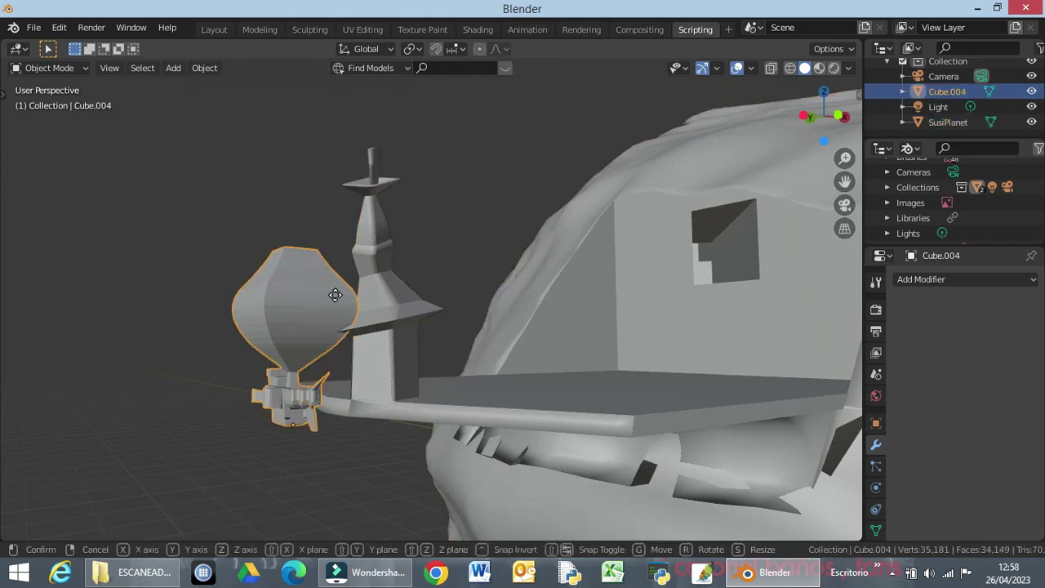
key(g)
key(x)
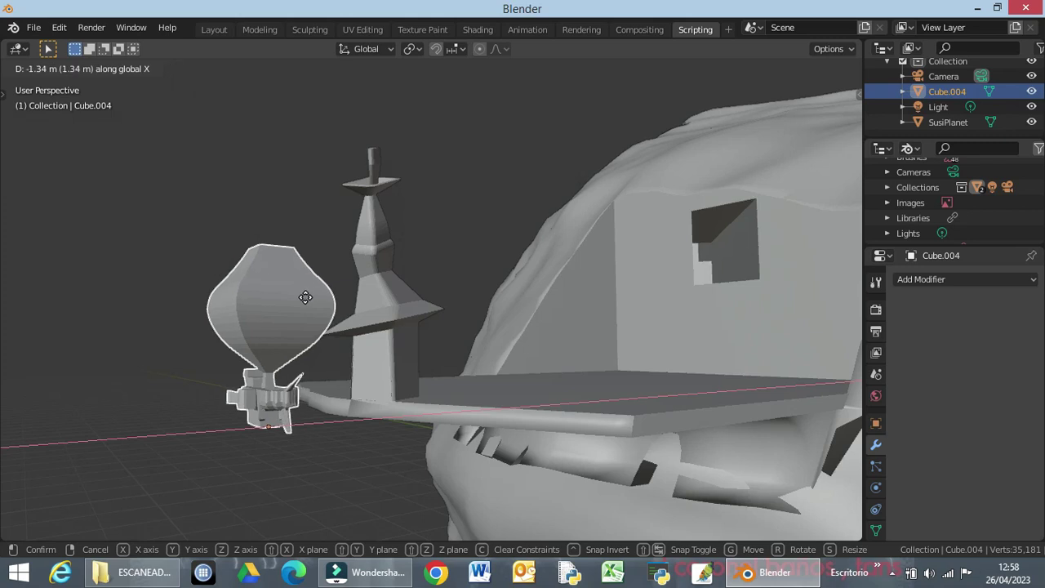
click(300, 303)
middle_drag(341, 382, 268, 382)
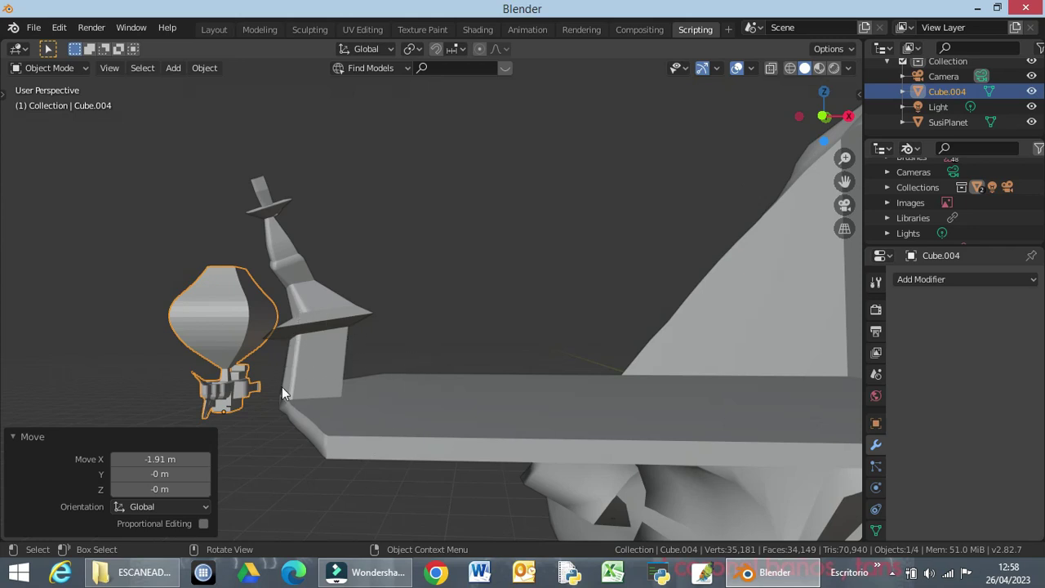
Copy and paste the airship, and move the copy about 37.7 m in X, -16.7 m in Y and -57.6 m in Z
scroll(412, 375, down, 10)
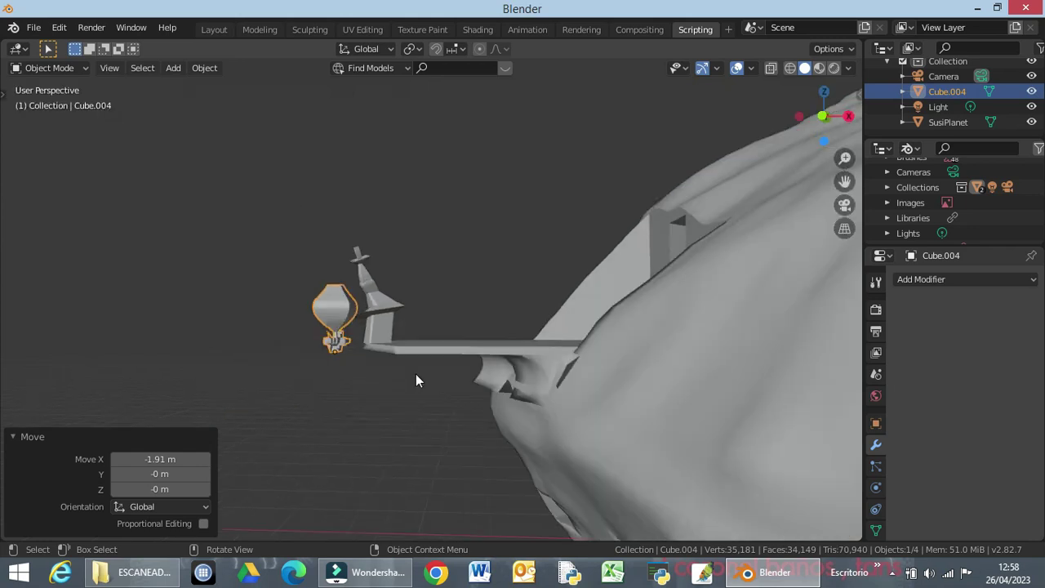
scroll(418, 372, down, 3)
scroll(418, 369, up, 3)
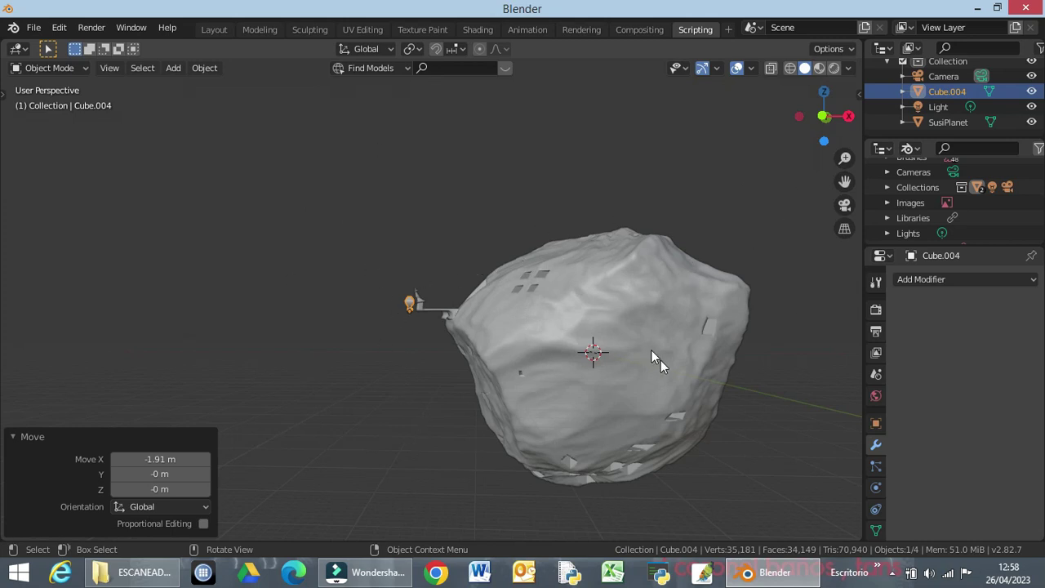
middle_drag(616, 407, 536, 438)
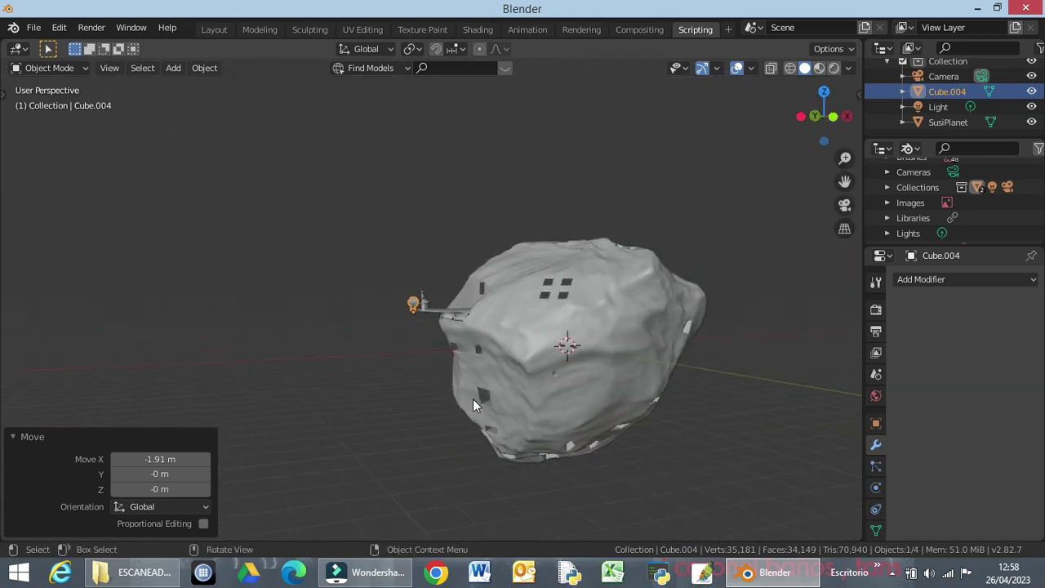
click(412, 309)
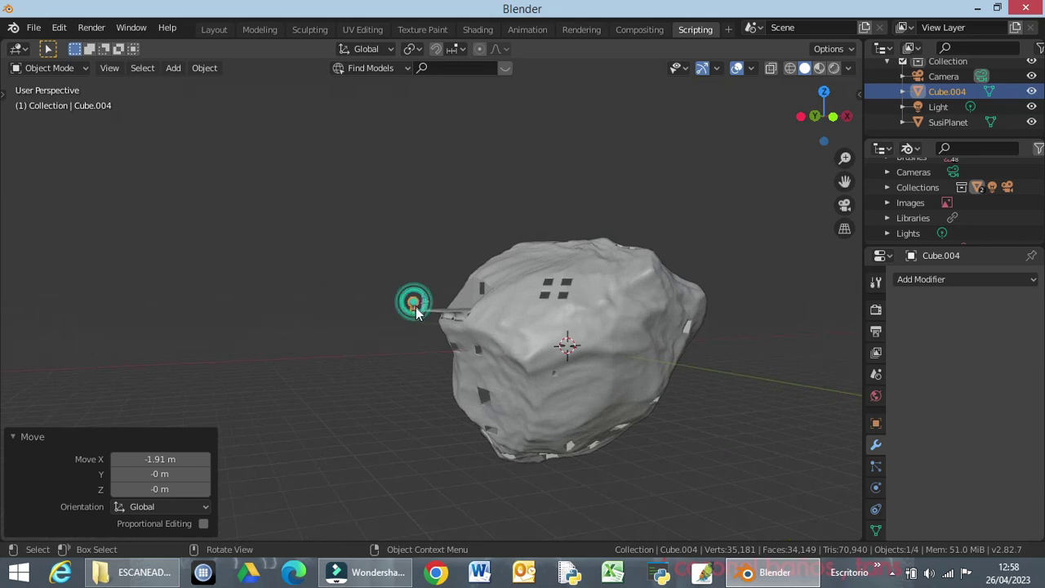
key(ctrl+c)
key(ctrl+v)
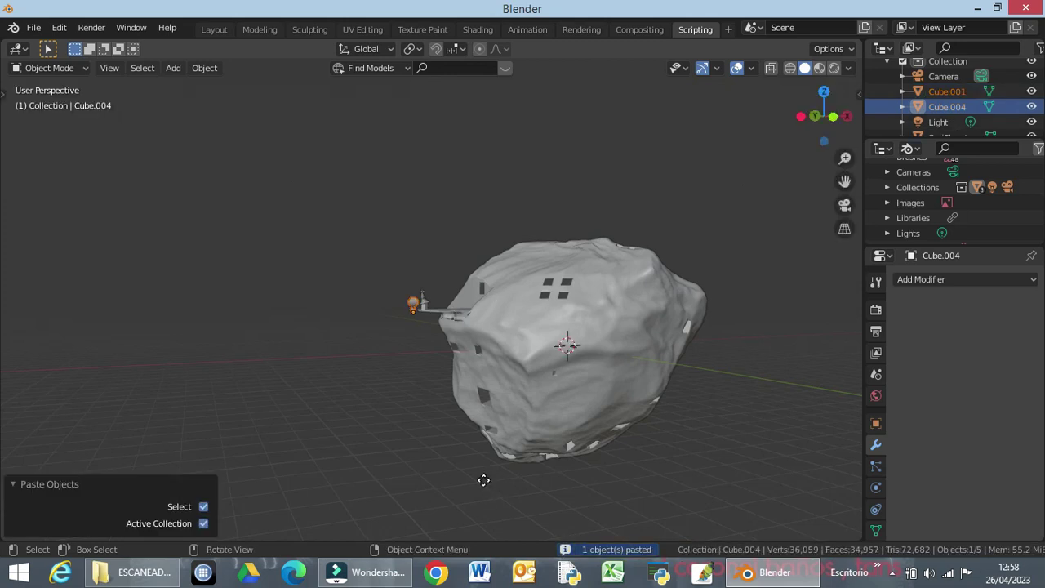
key(g)
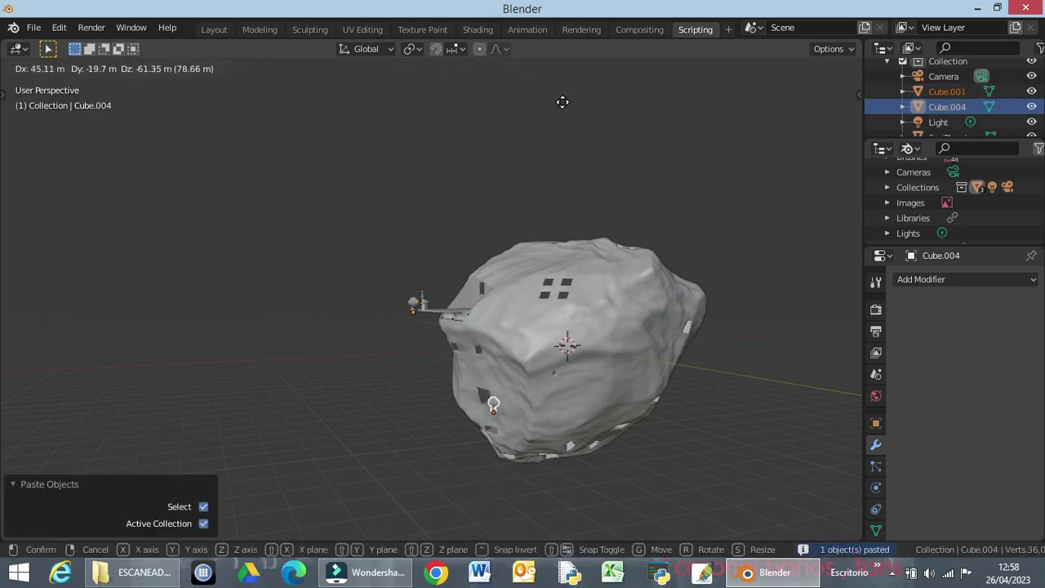
click(548, 100)
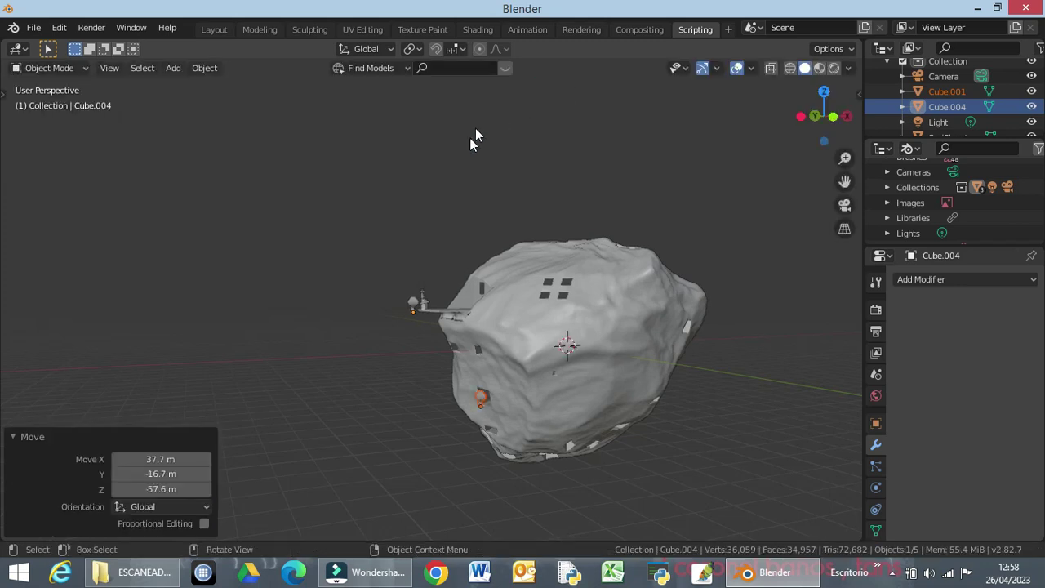
Shift the airship copy about -0.64 m in X, 13.3 m in Y and -2.93 m in Z, in front of the asteroid's lower opening
middle_drag(472, 353, 595, 361)
key(g)
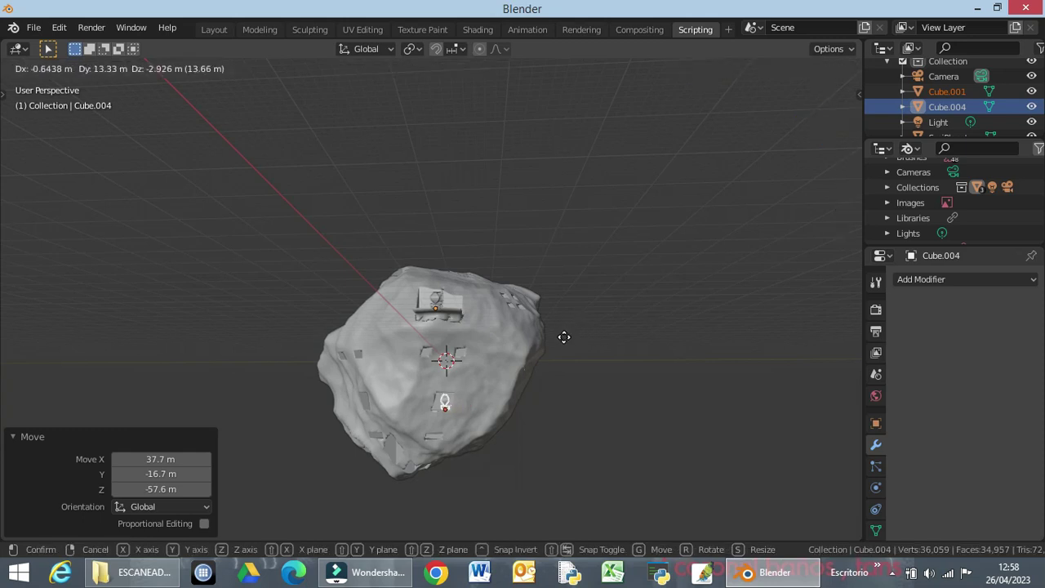
click(563, 337)
Rotate the airship copy about 69.7° around the global Z axis
middle_drag(509, 427, 352, 410)
key(r)
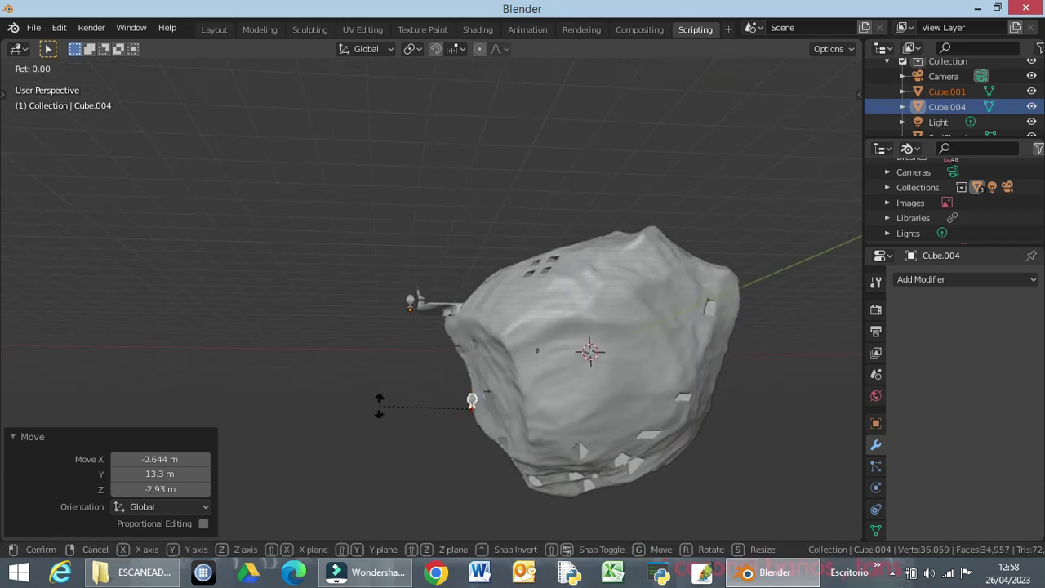
key(z)
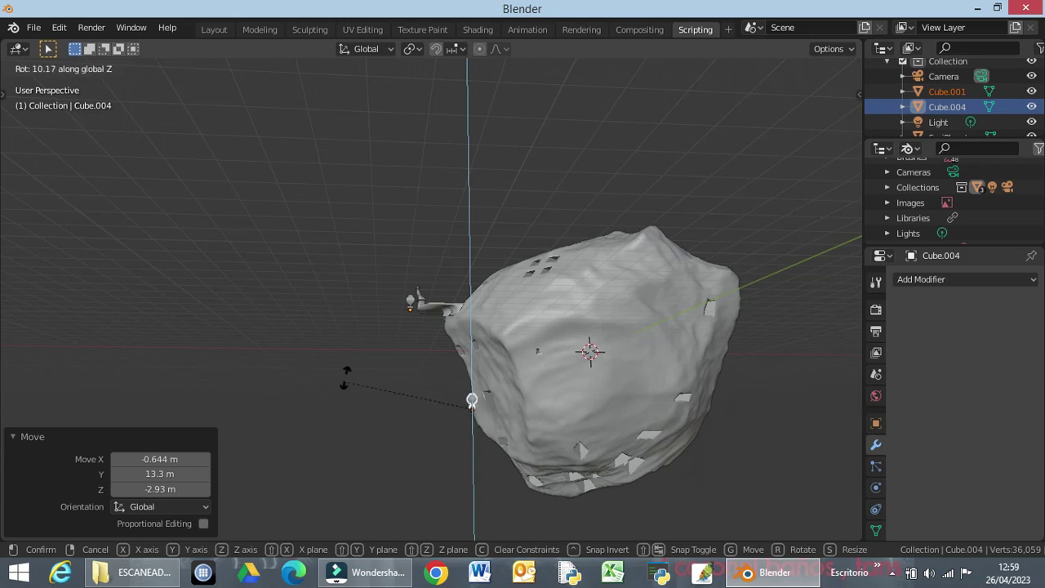
click(445, 329)
Move the airship copy about 11.7 m along global X, into the asteroid's lower opening
scroll(462, 433, up, 5)
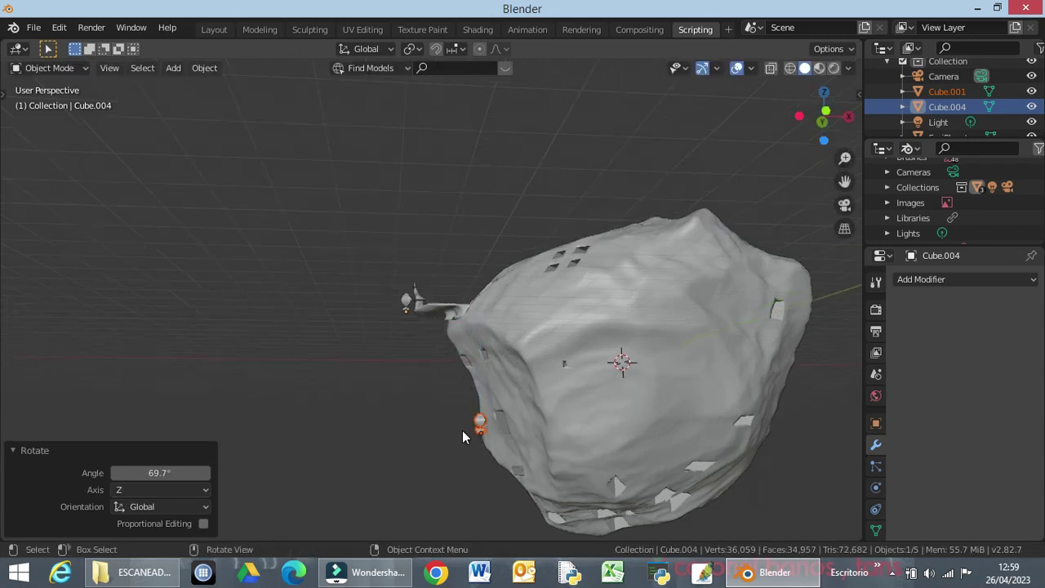
mouse_move(441, 314)
middle_down()
mouse_move(438, 351)
mouse_move(422, 348)
mouse_move(434, 352)
middle_up()
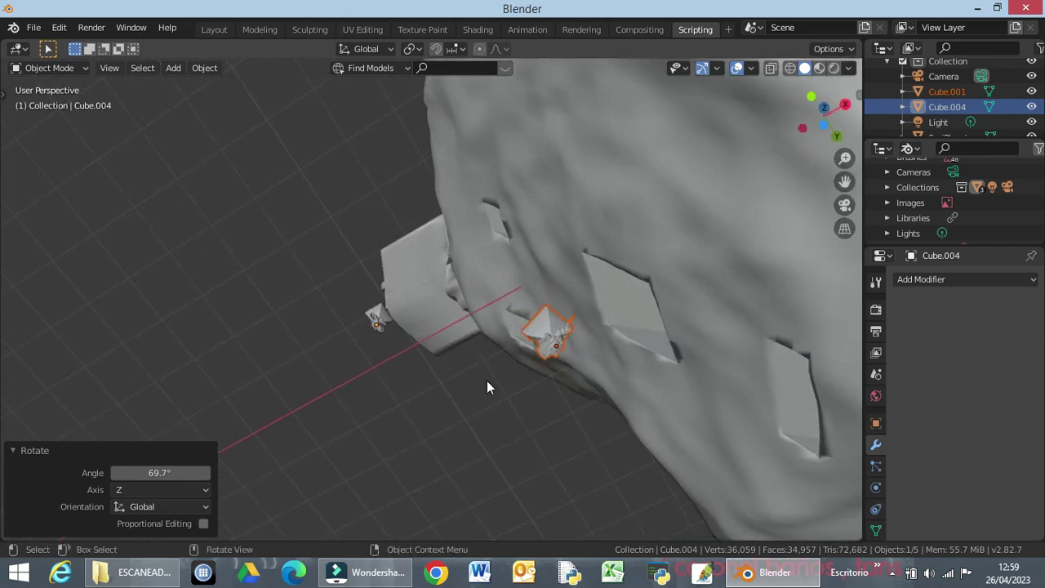
key(g)
key(x)
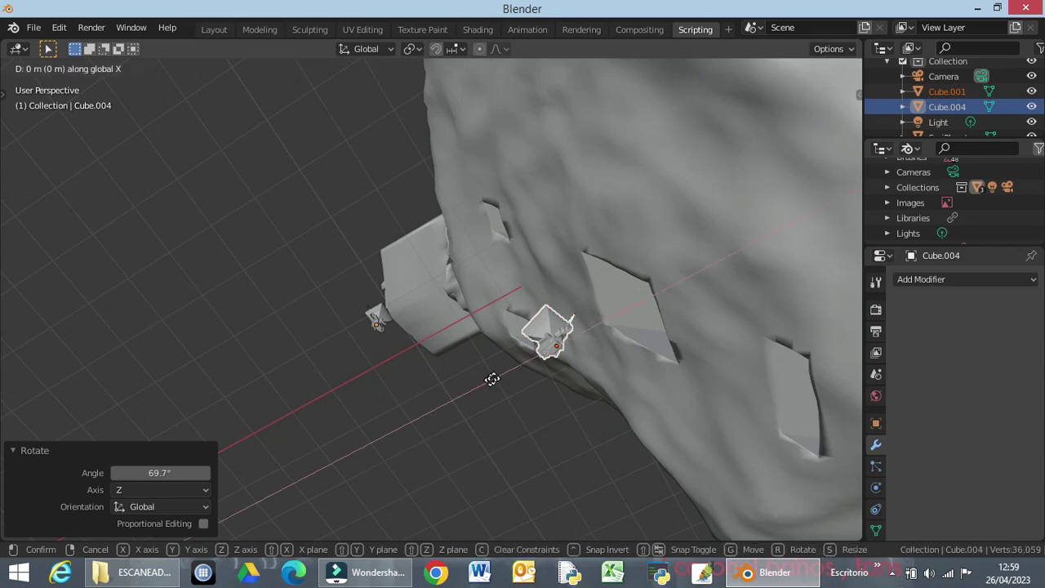
click(575, 344)
Check the airship copy's placement in the opening from the front and sides, and rotate it further around the global Z axis
middle_drag(587, 355, 626, 443)
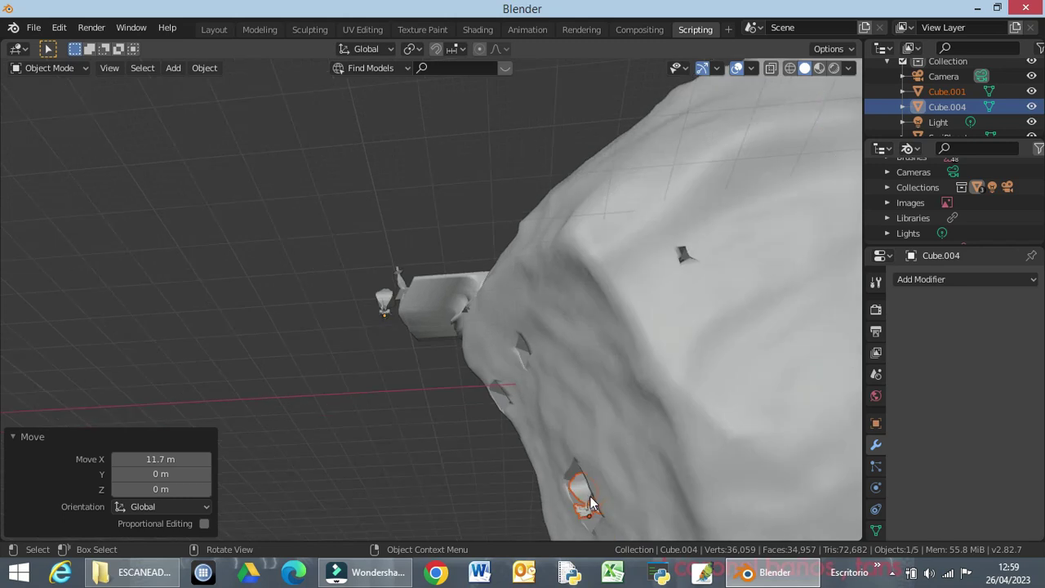
key(KP_1)
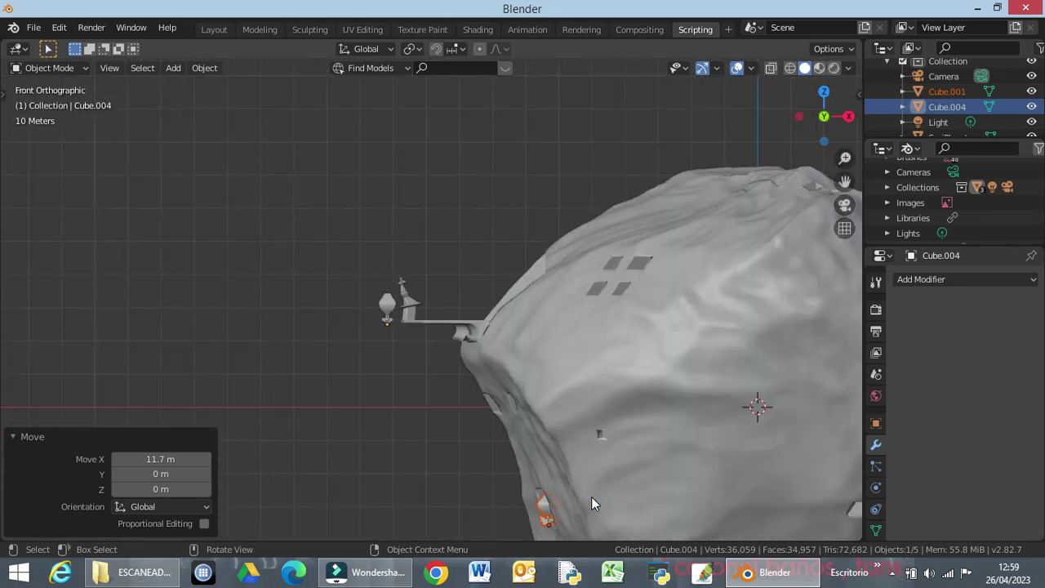
key(KP_3)
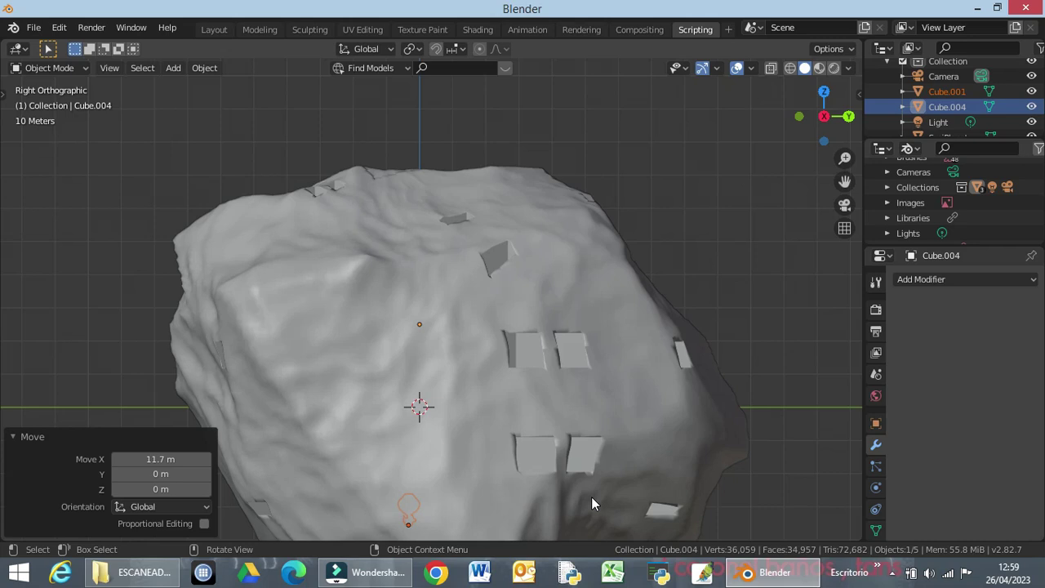
key(ctrl+KP_3)
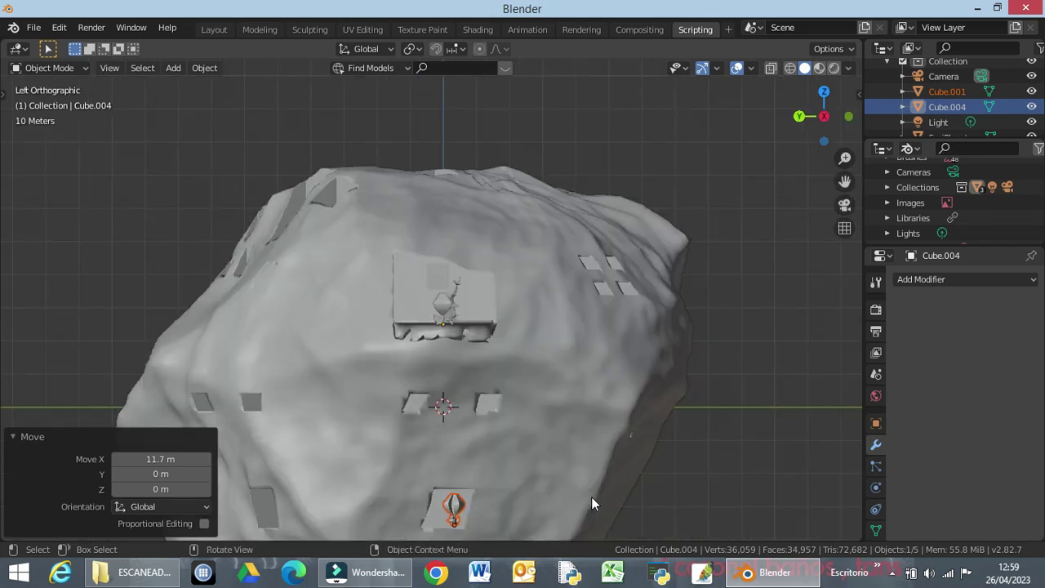
middle_drag(477, 525, 414, 483)
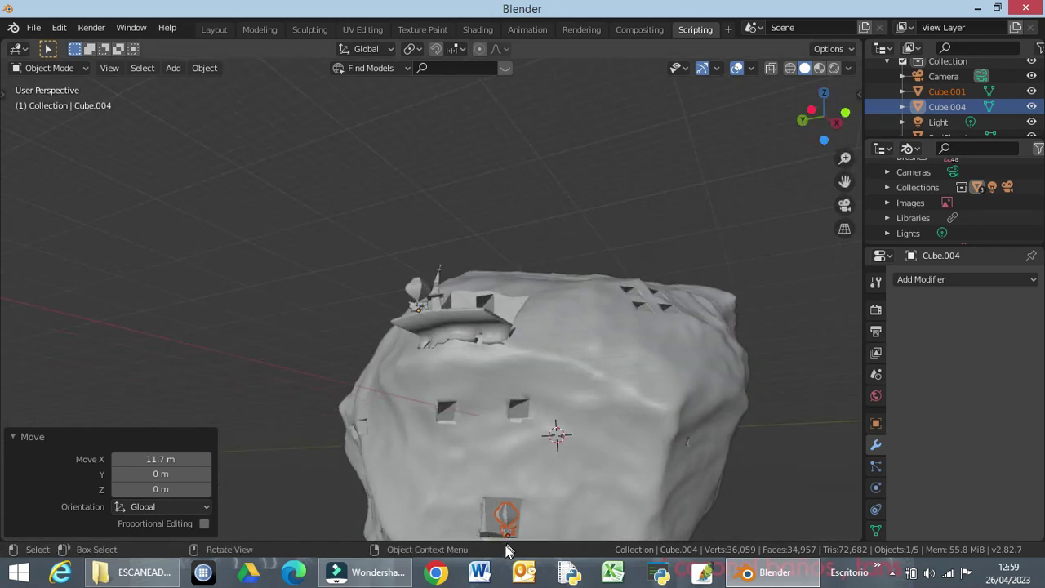
middle_drag(519, 525, 496, 517)
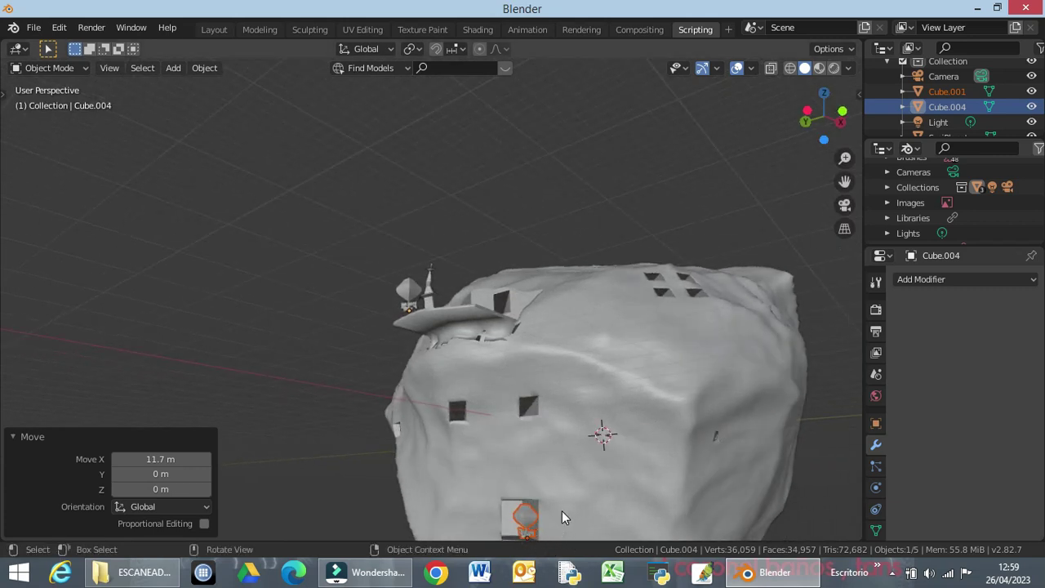
key(r)
key(z)
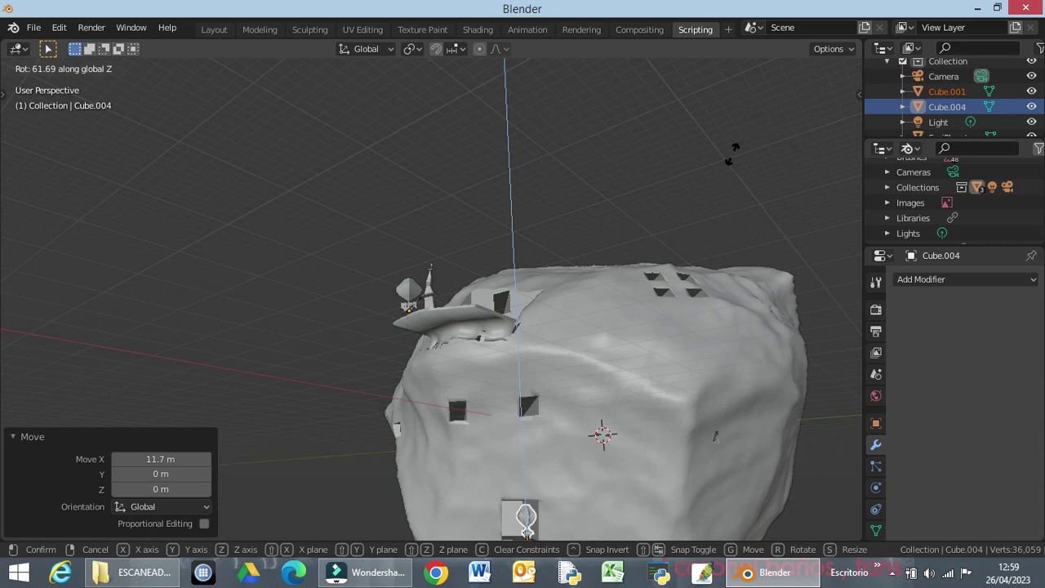
click(649, 173)
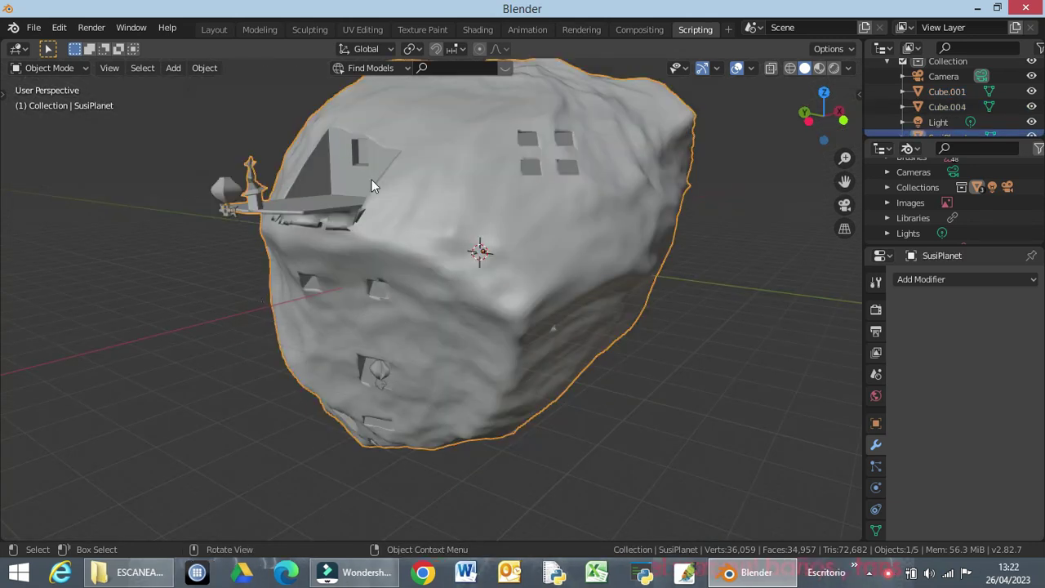
Add the airship beside the tower and its copy in the lower opening to the selection with SusiPlanet
middle_drag(201, 229, 333, 315)
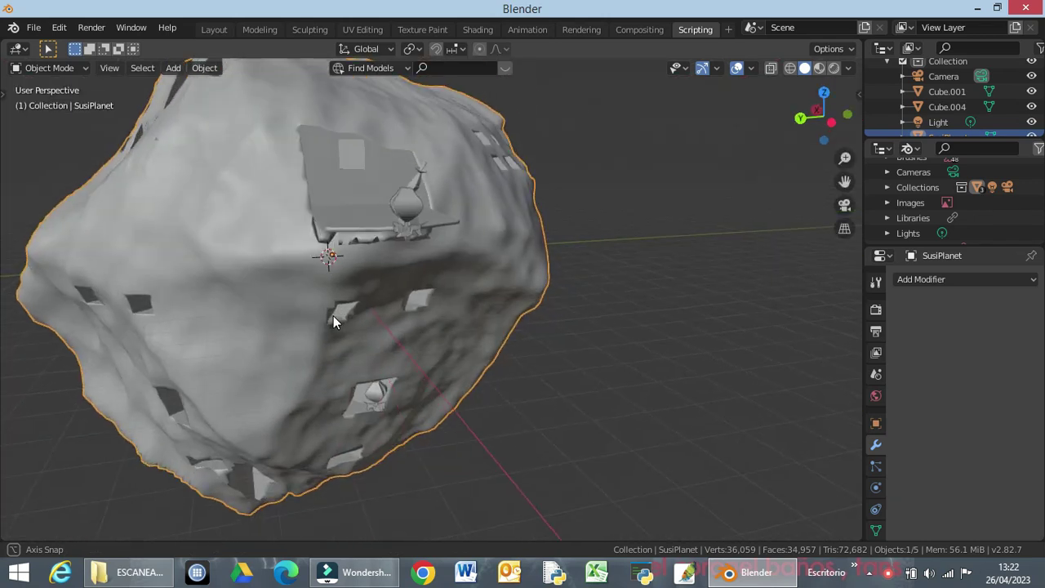
middle_drag(421, 259, 351, 250)
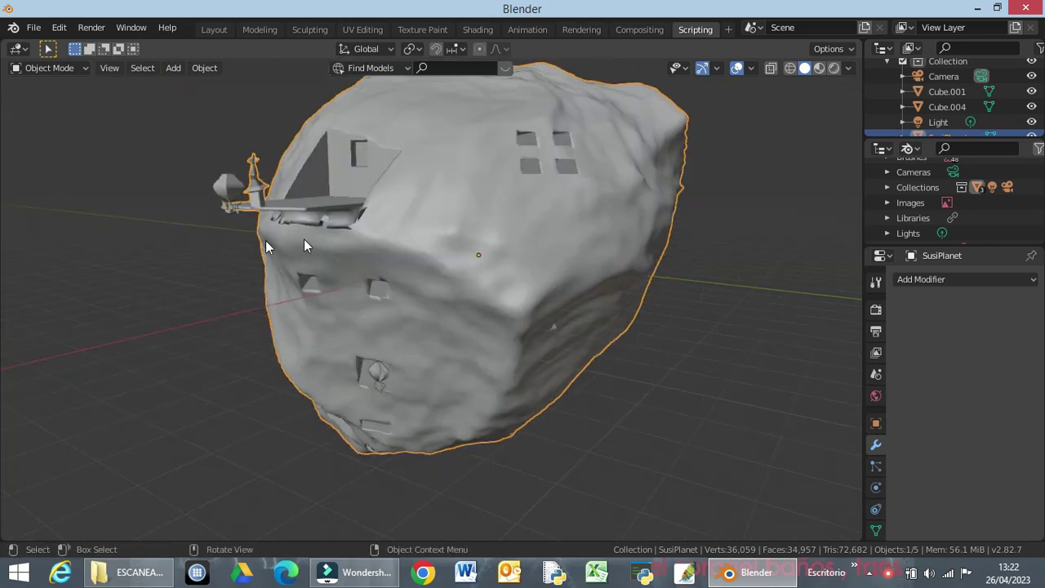
scroll(304, 239, up, 3)
middle_drag(242, 214, 265, 229)
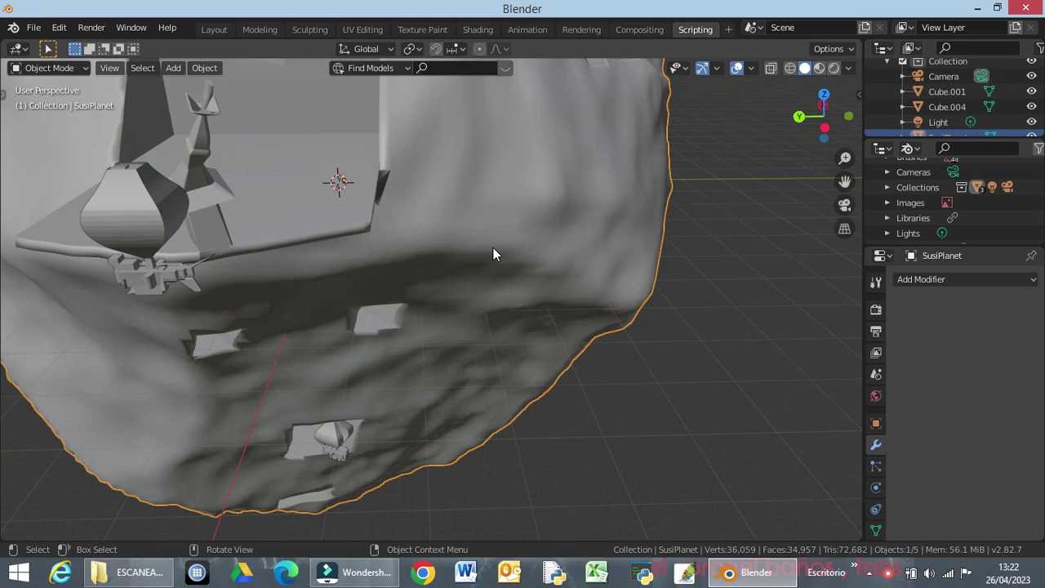
click(154, 215)
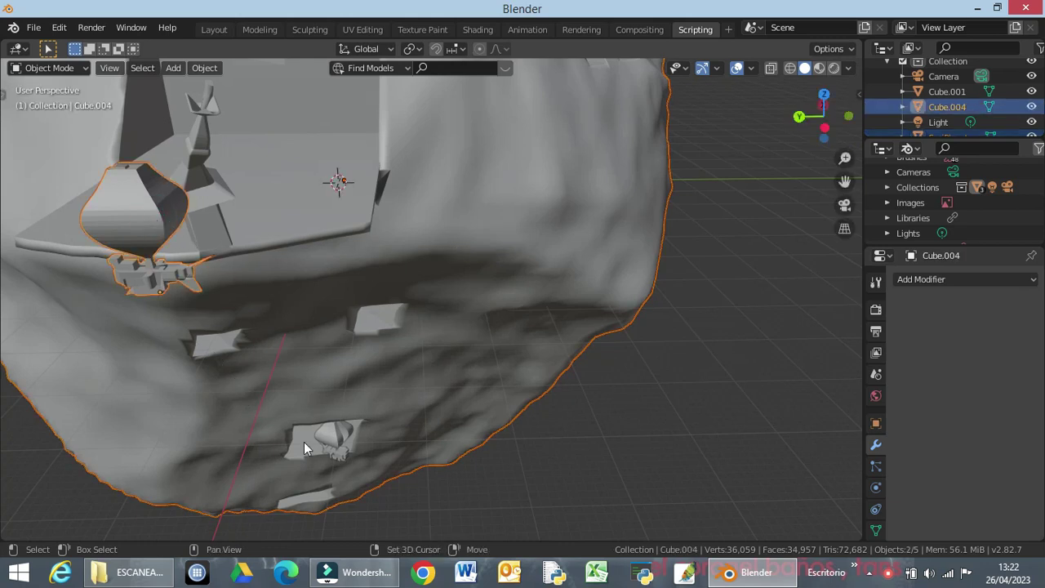
shift+click(327, 441)
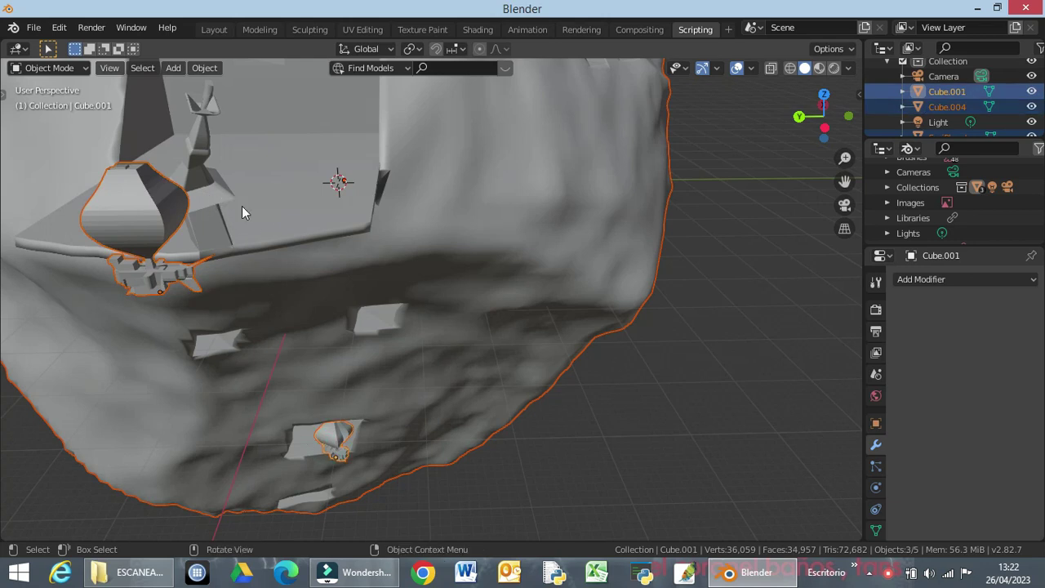
Start a Wavefront (.obj) export and choose the folder UNIVERSO RUFOWOW\000 SusiDance as its destination
click(34, 27)
mouse_move(61, 254)
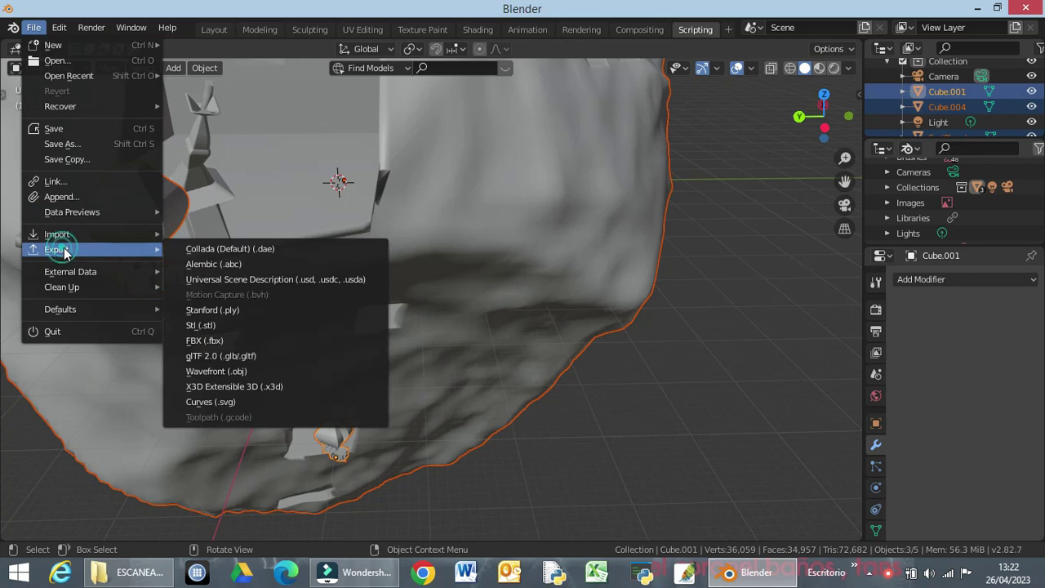
click(222, 372)
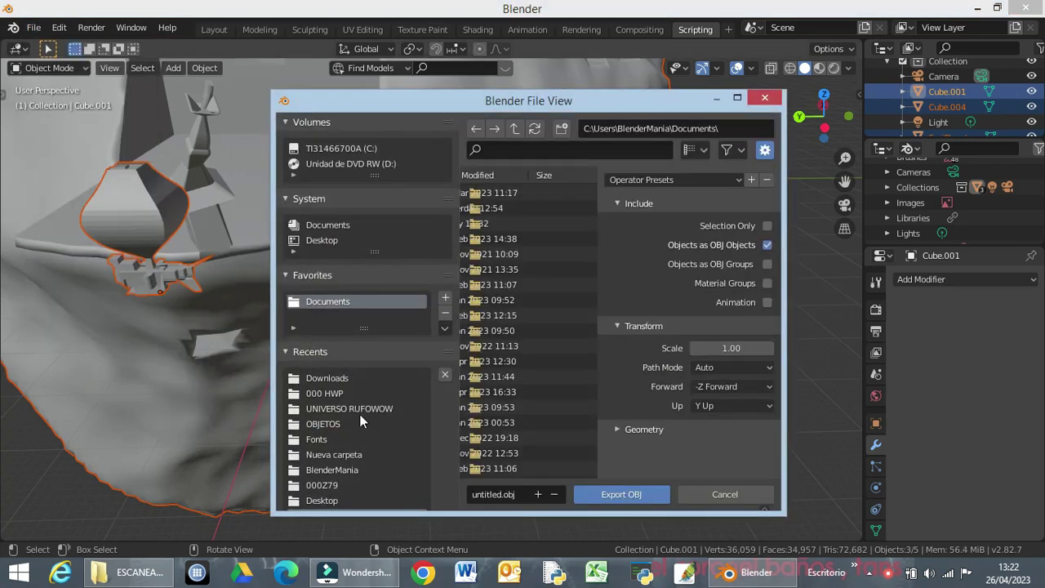
click(557, 103)
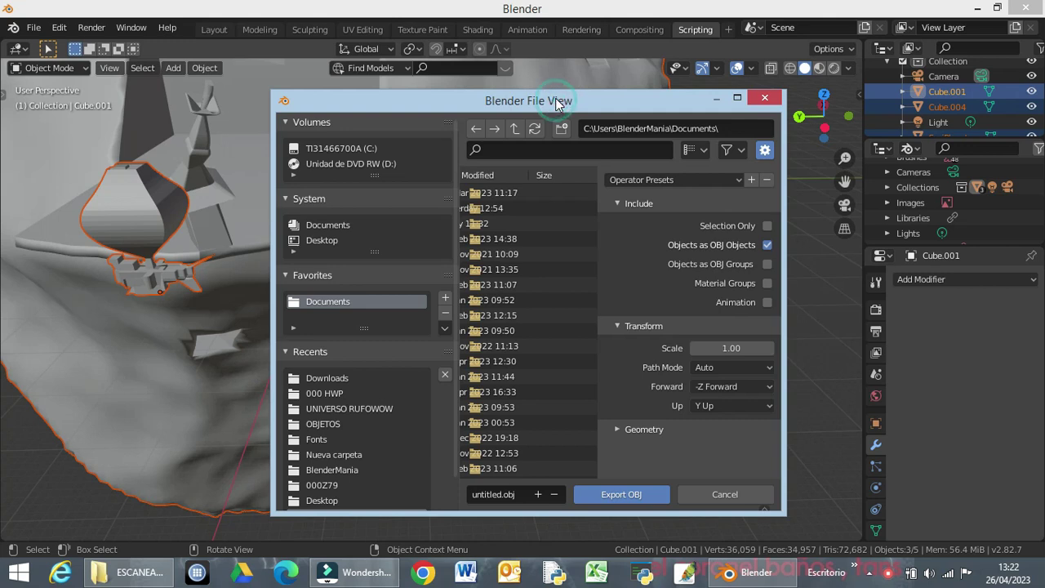
double_click(553, 100)
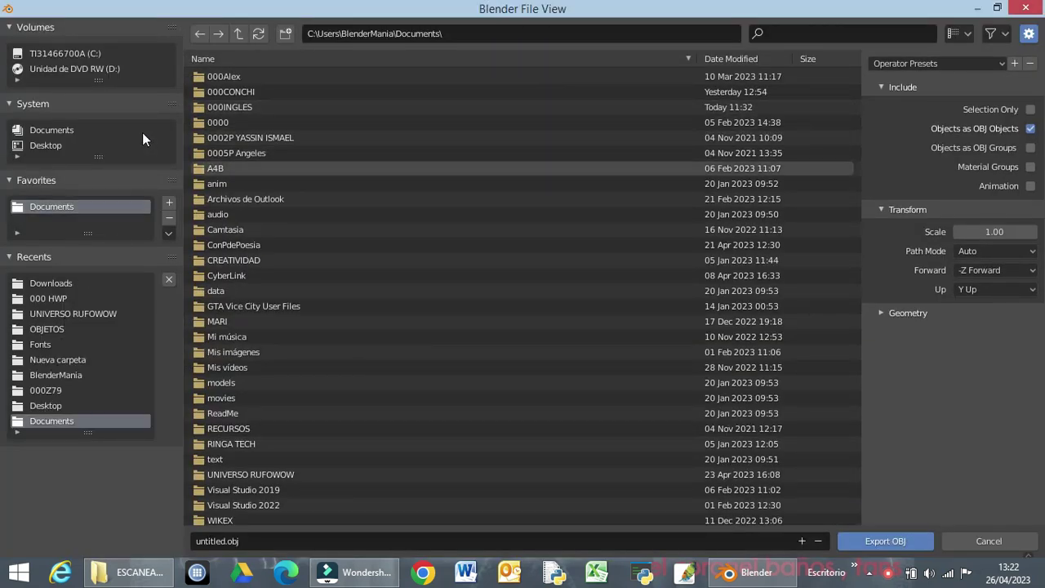
click(53, 315)
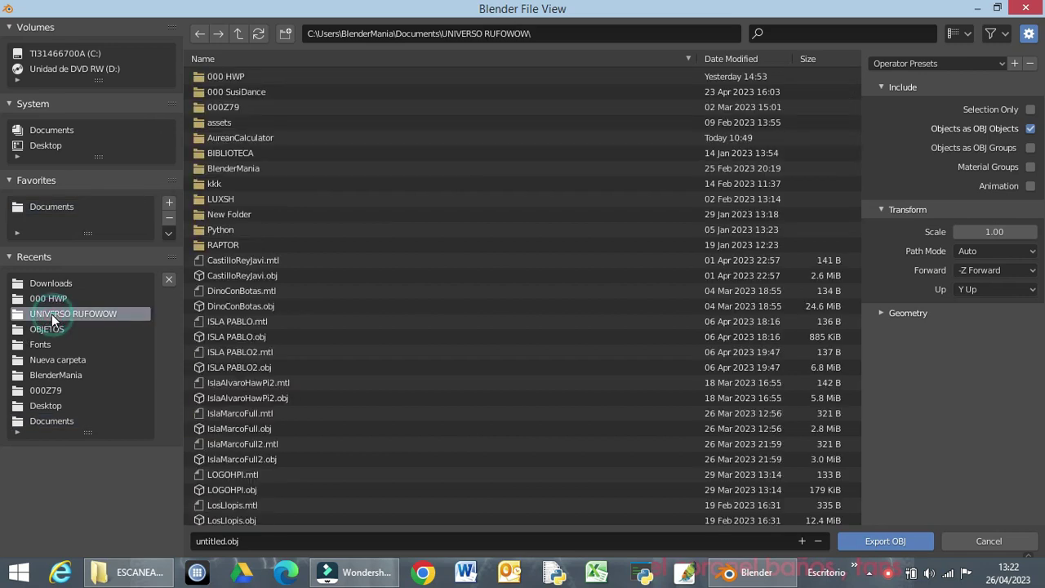
double_click(247, 93)
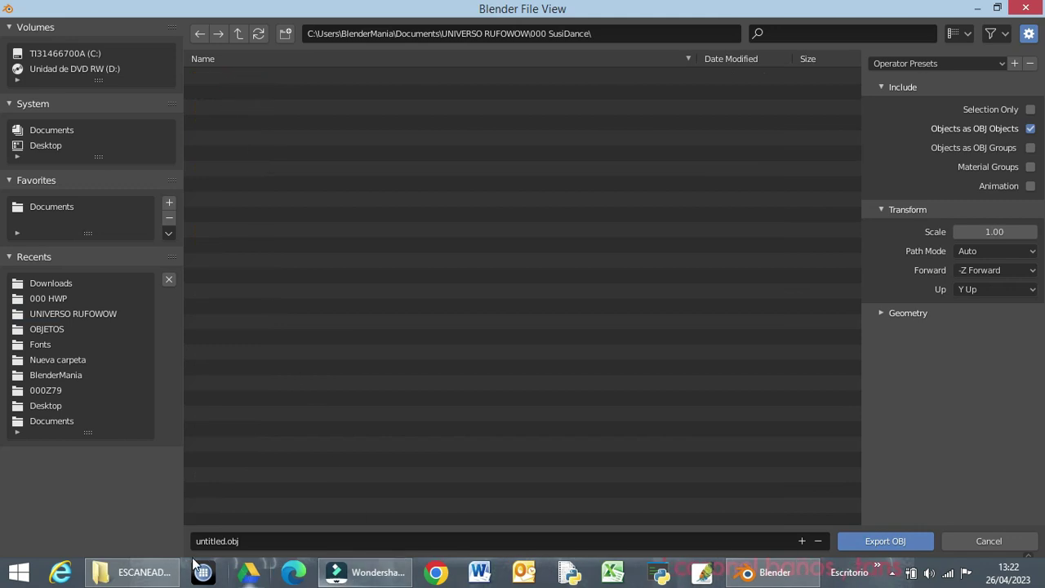
Name the export file SusiPlanet.obj
click(222, 542)
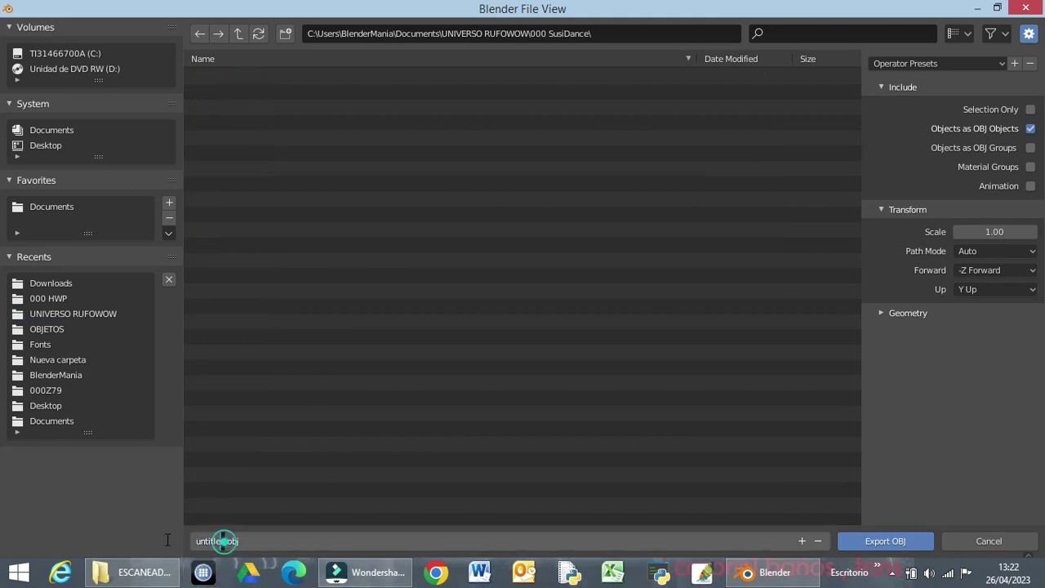
text(pLA)
key(BackSpace)
key(BackSpace)
key(BackSpace)
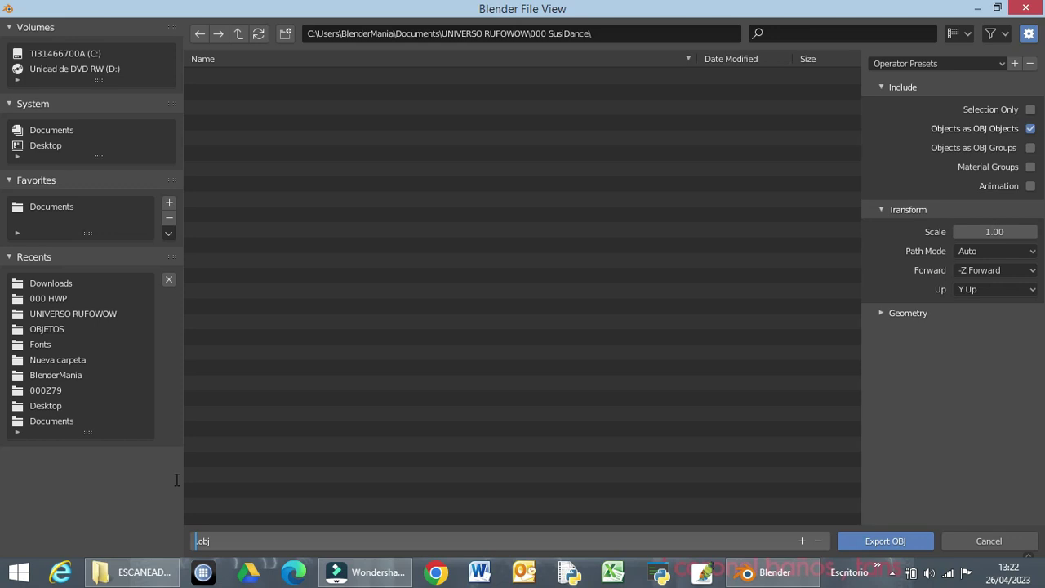
text(SusiPlanet)
key(Return)
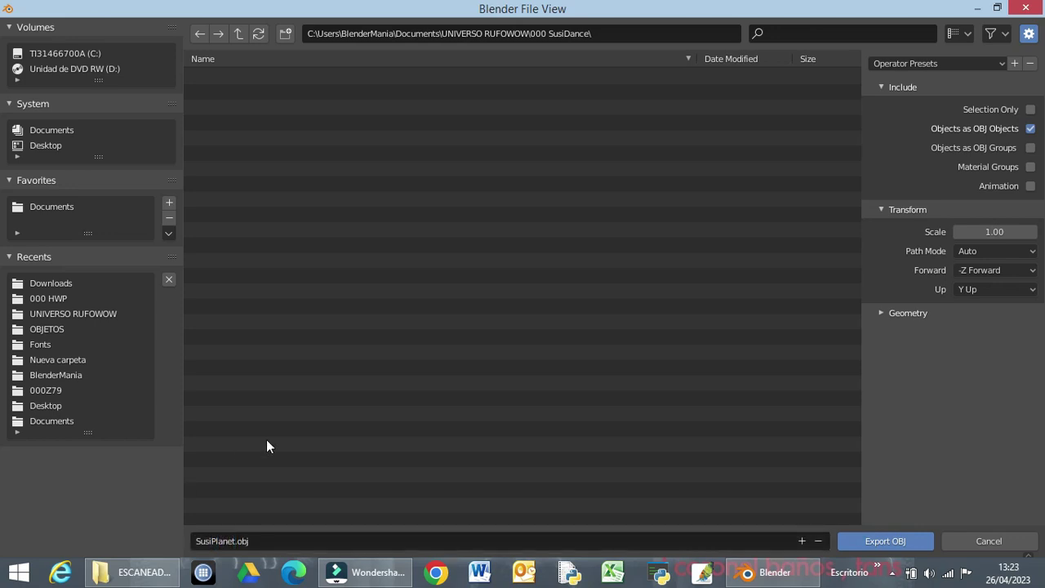
Run the OBJ export of SusiPlanet.obj into the 000 SusiDance folder
click(844, 541)
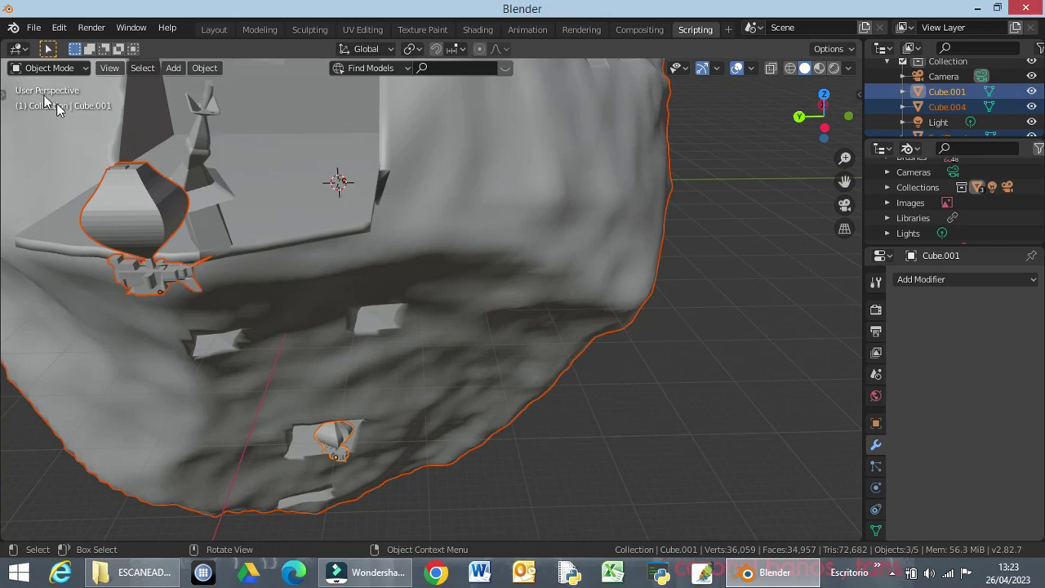
scroll(104, 168, down, 5)
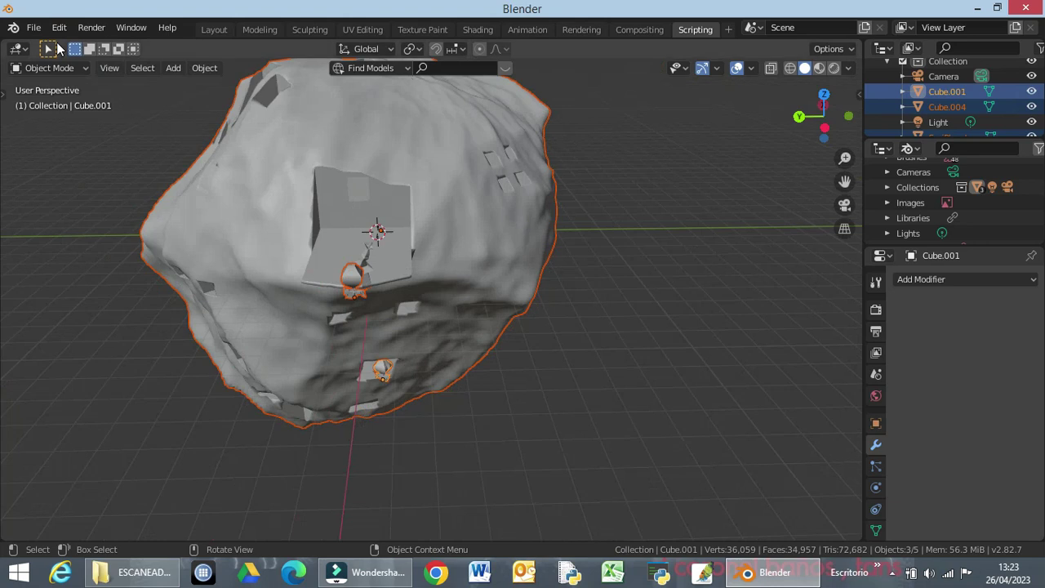
Open the recent file IslaSusiWA.blend without saving the untitled scene and look over the island
click(38, 29)
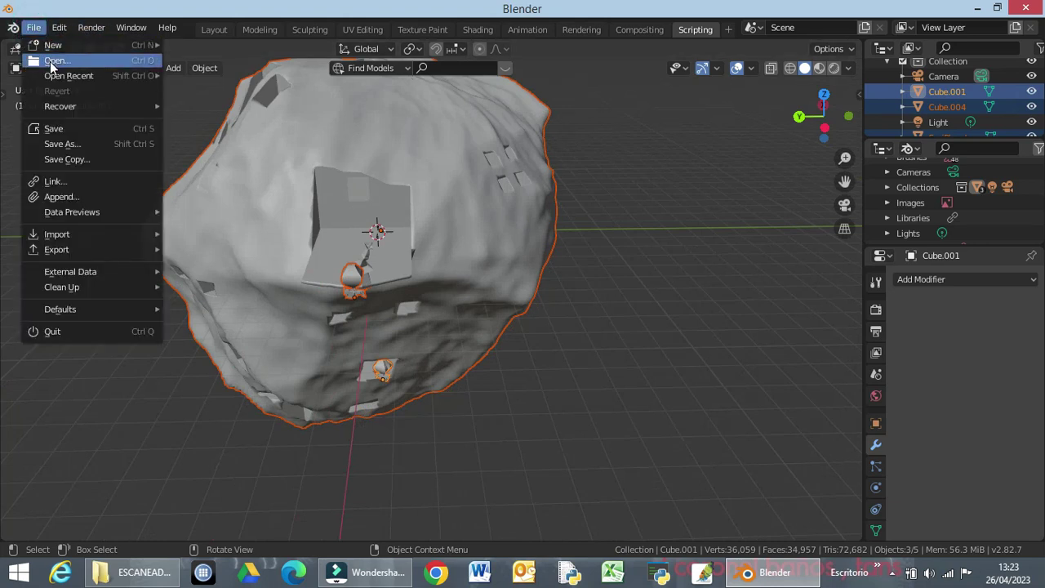
mouse_move(52, 75)
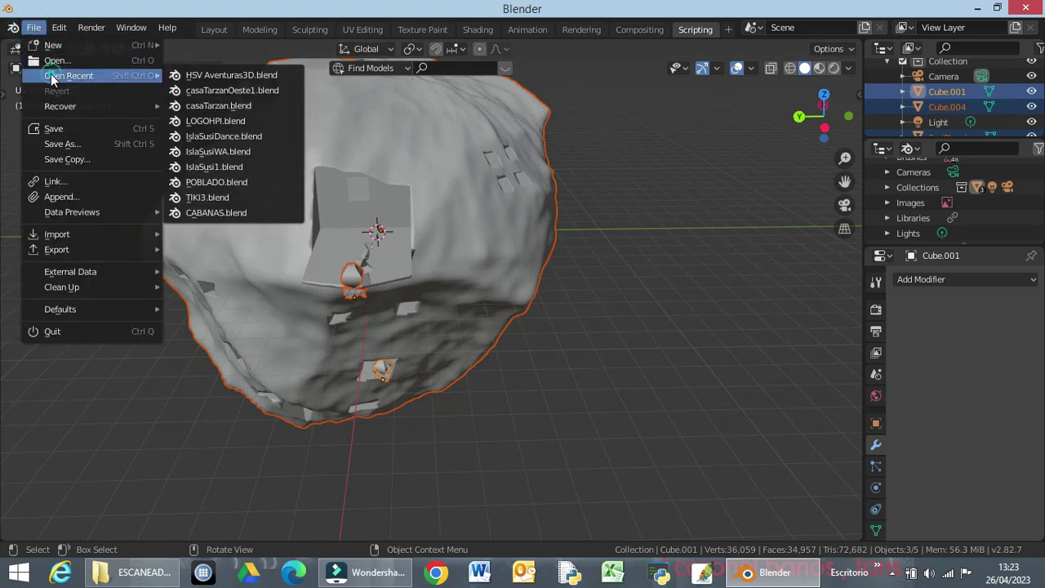
click(214, 152)
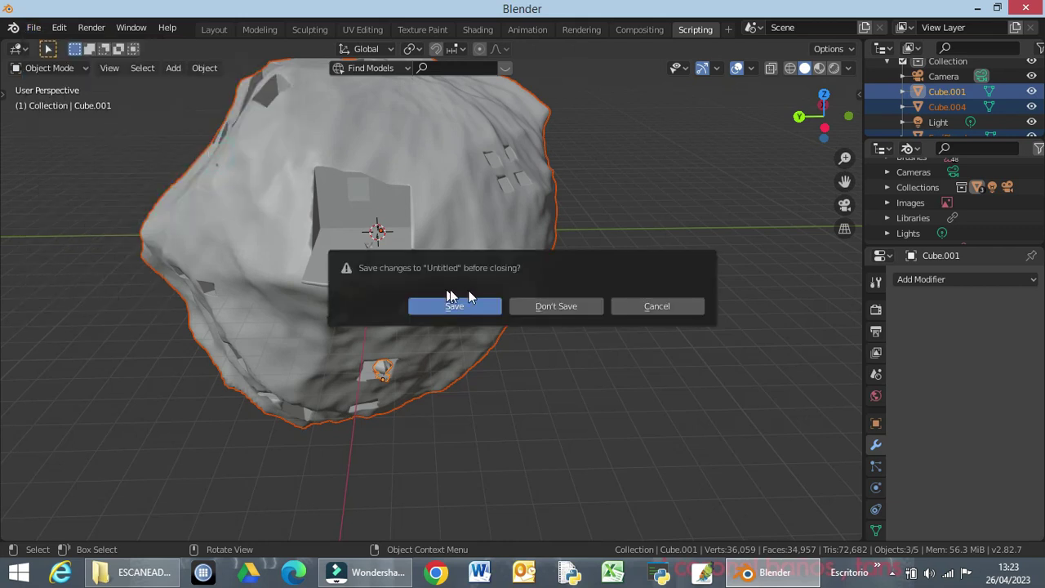
click(537, 304)
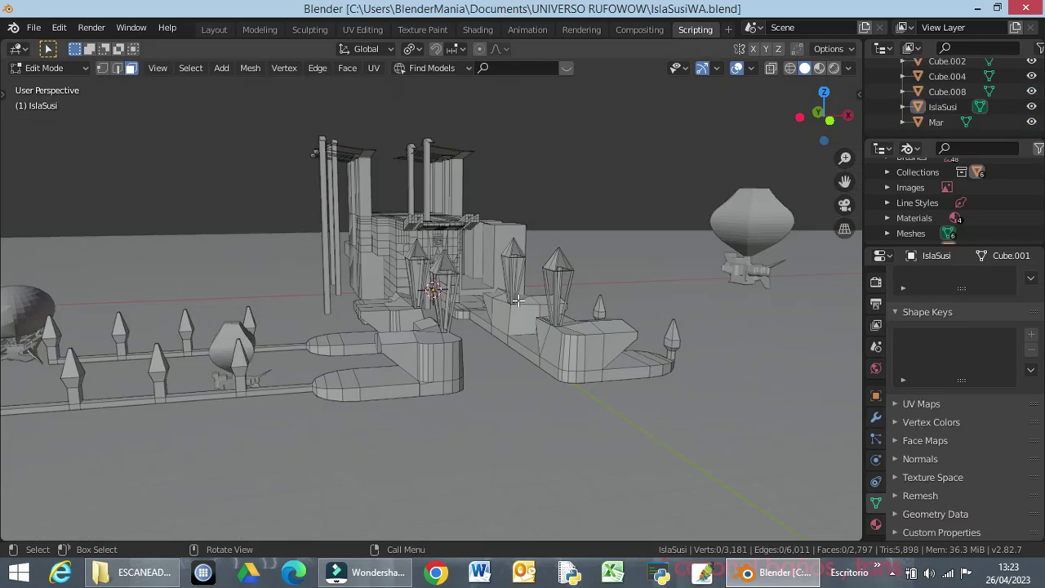
middle_drag(390, 333, 425, 358)
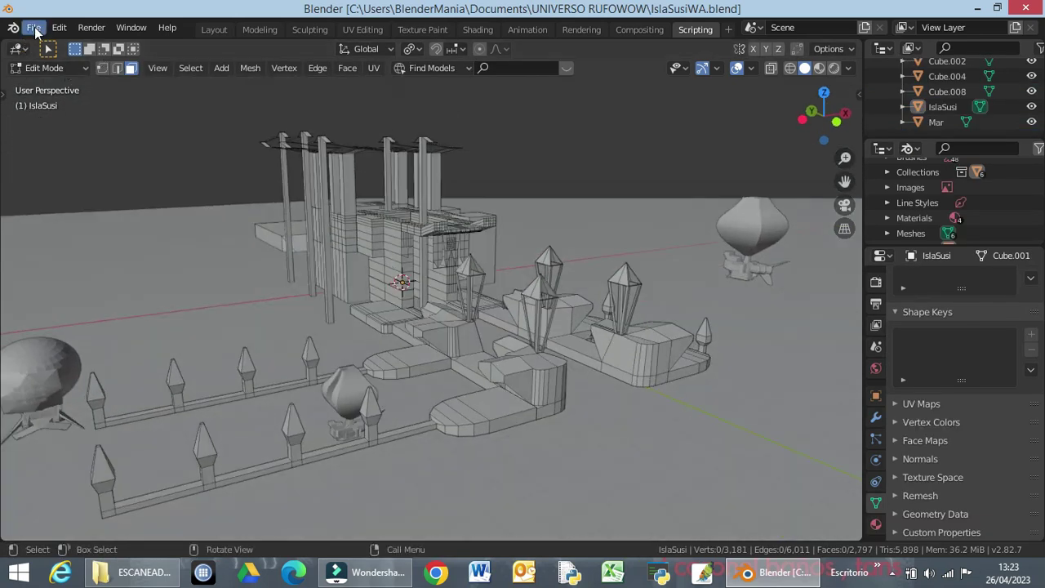
Open the recent file IslaSusiDance.blend and bring the whole island into view
click(35, 31)
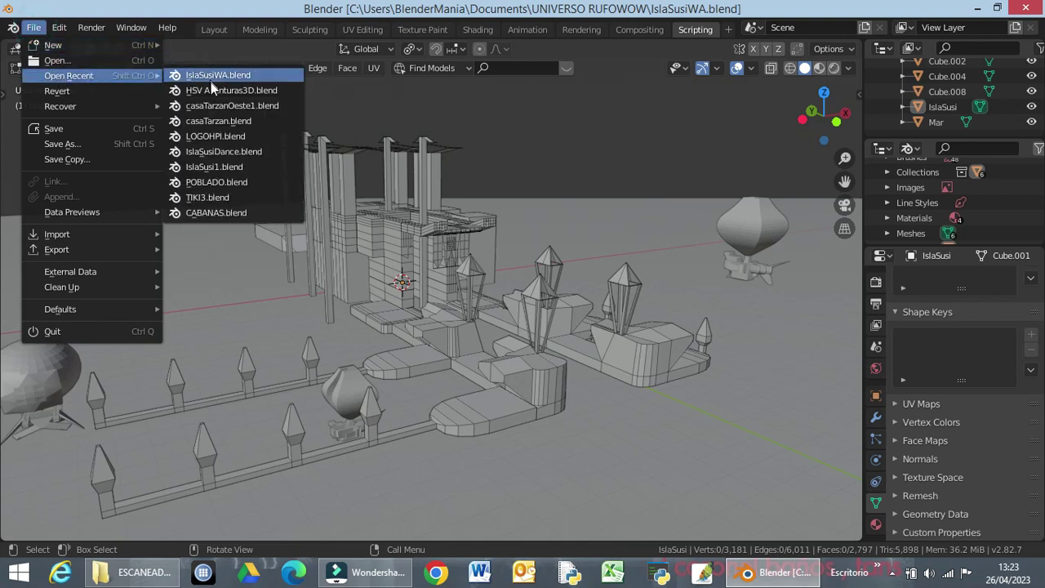
click(207, 154)
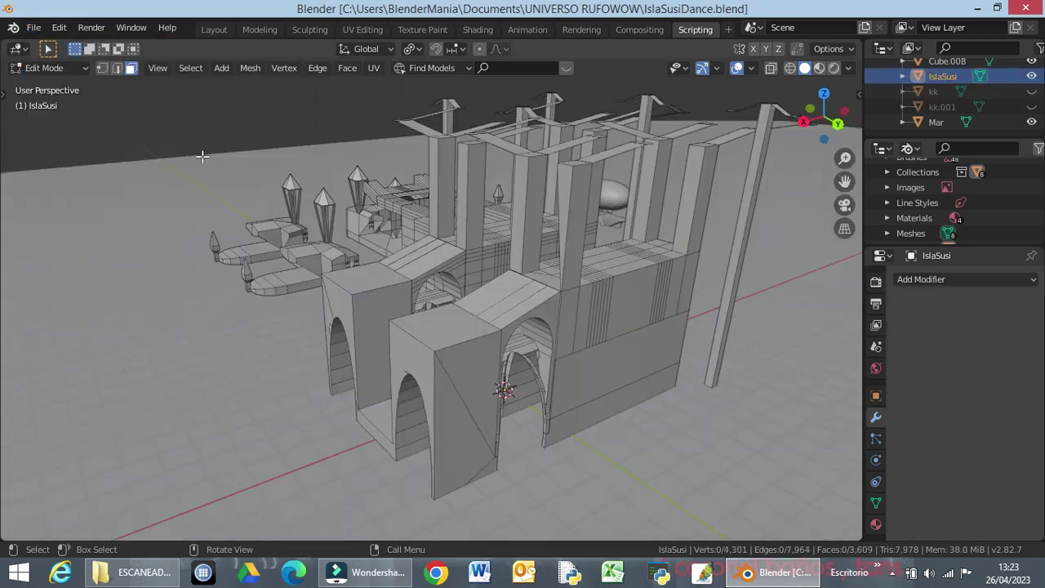
middle_drag(354, 276, 333, 181)
scroll(539, 247, down, 6)
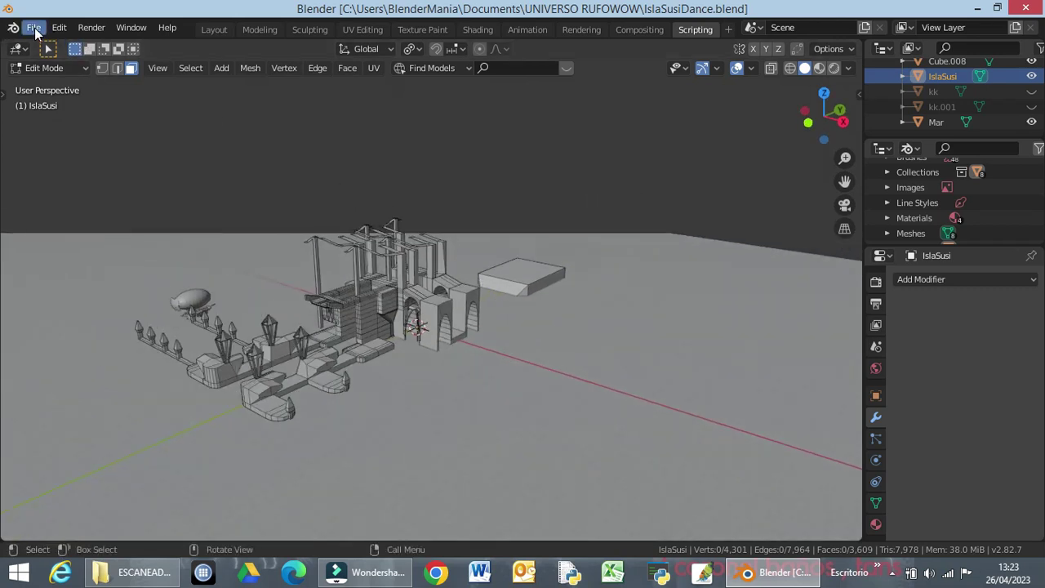
Try importing the Wavefront file SusiPlanet.obj from the 000 SusiDance folder while IslaSusi is in Edit Mode
click(35, 30)
mouse_move(69, 234)
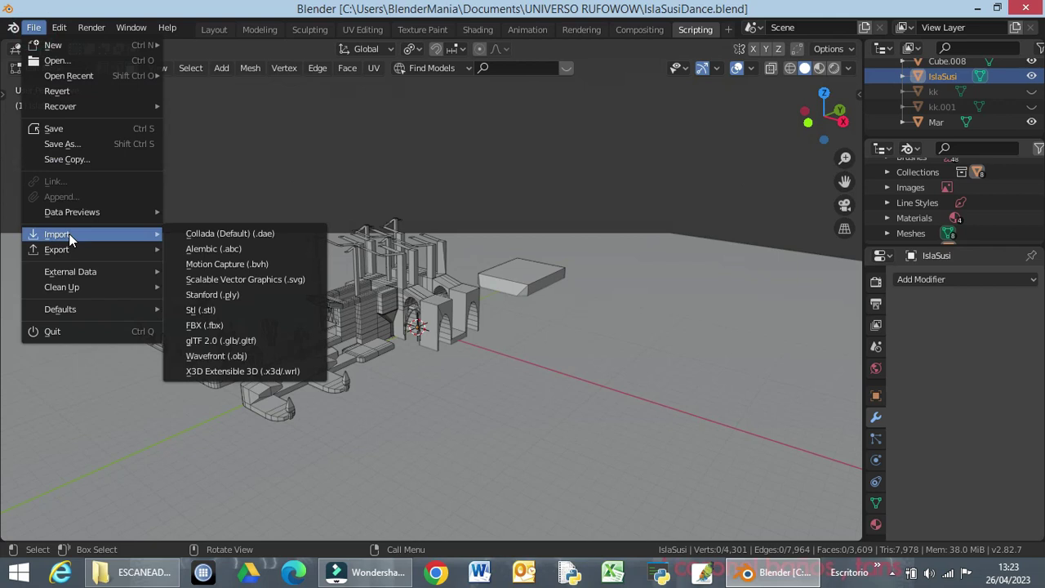
click(215, 356)
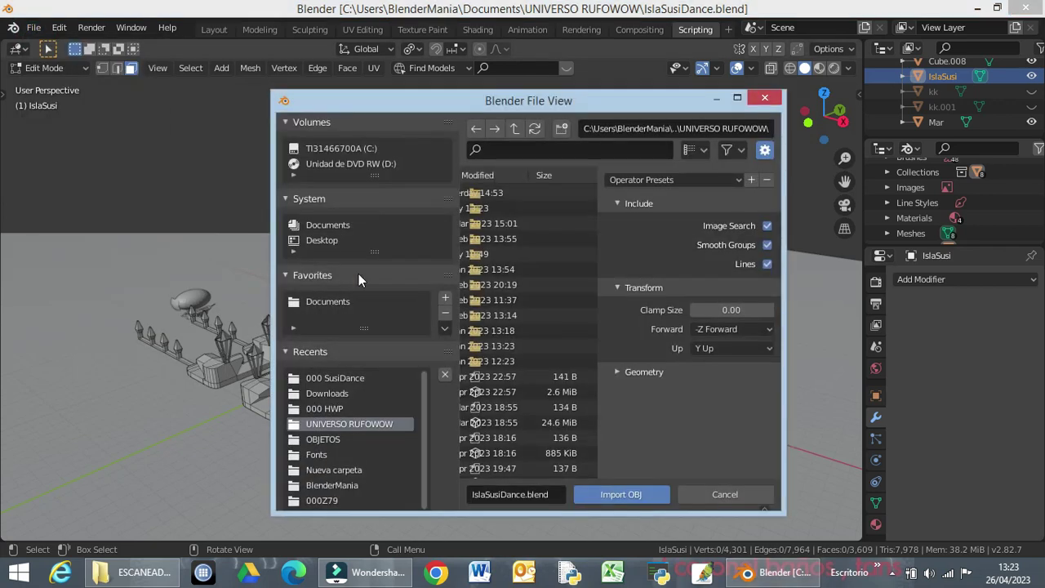
double_click(490, 103)
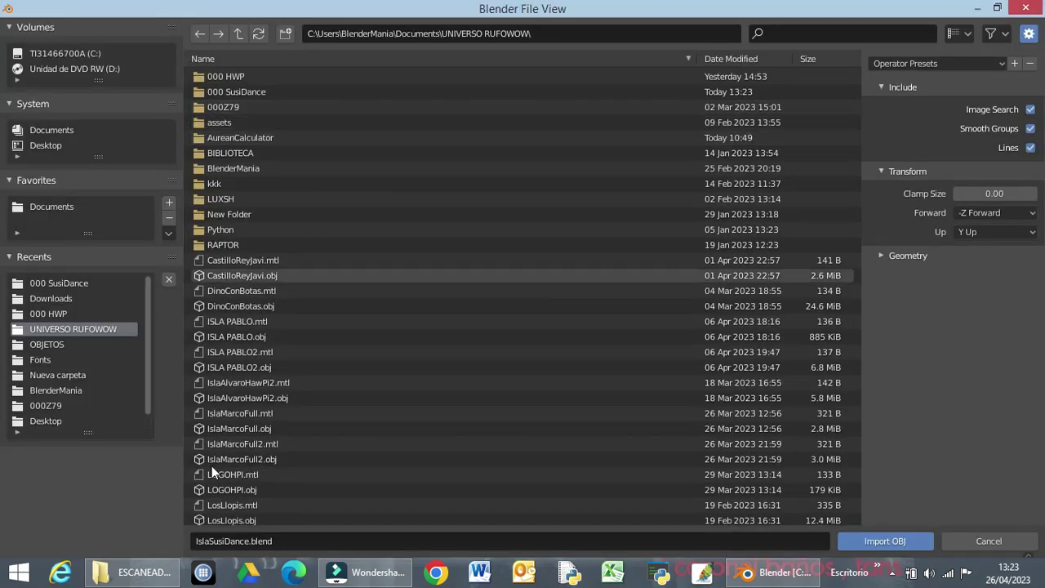
double_click(52, 283)
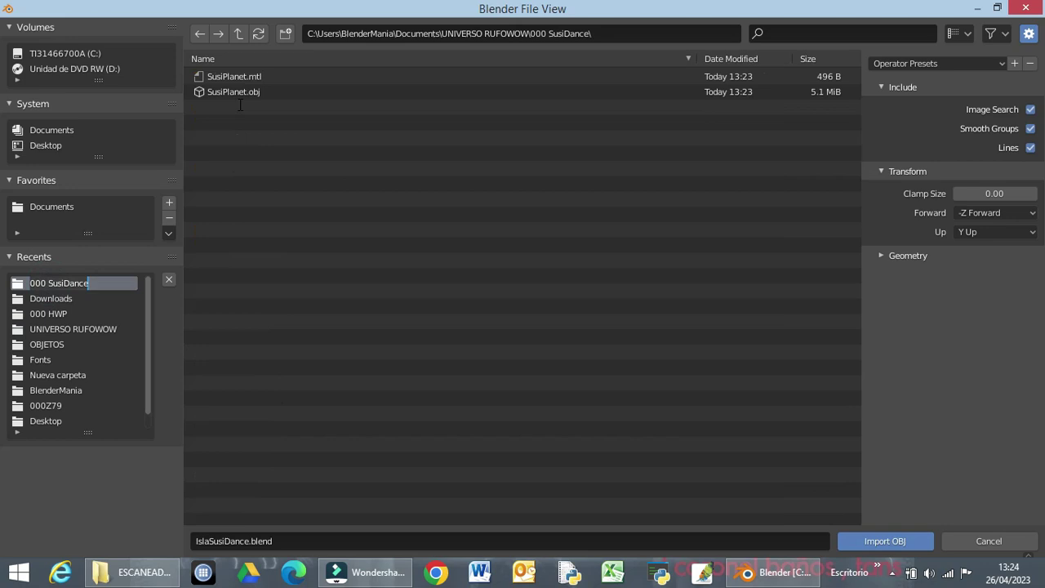
double_click(215, 92)
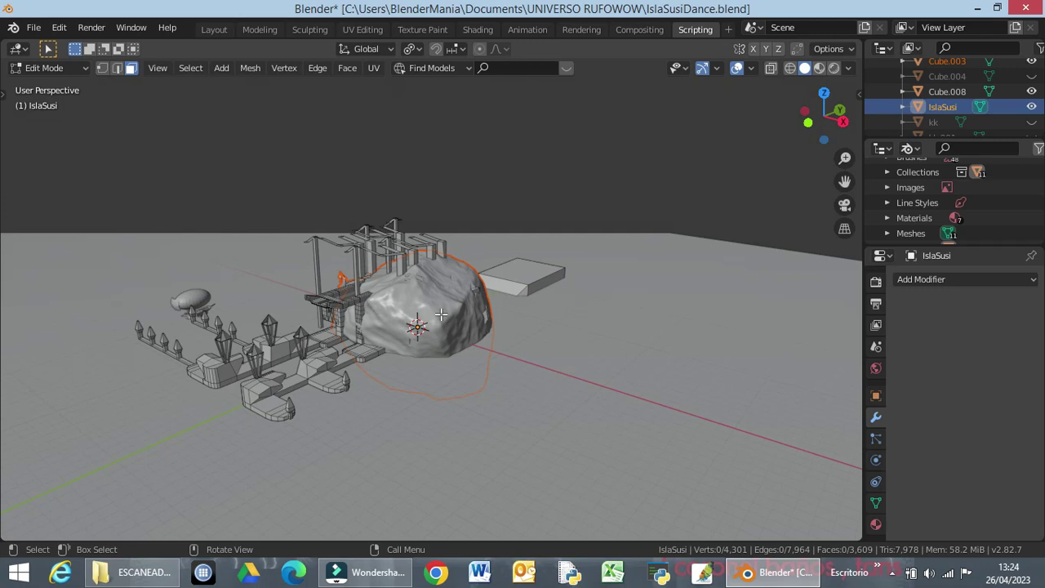
Undo the import of SusiPlanet.obj
key(z)
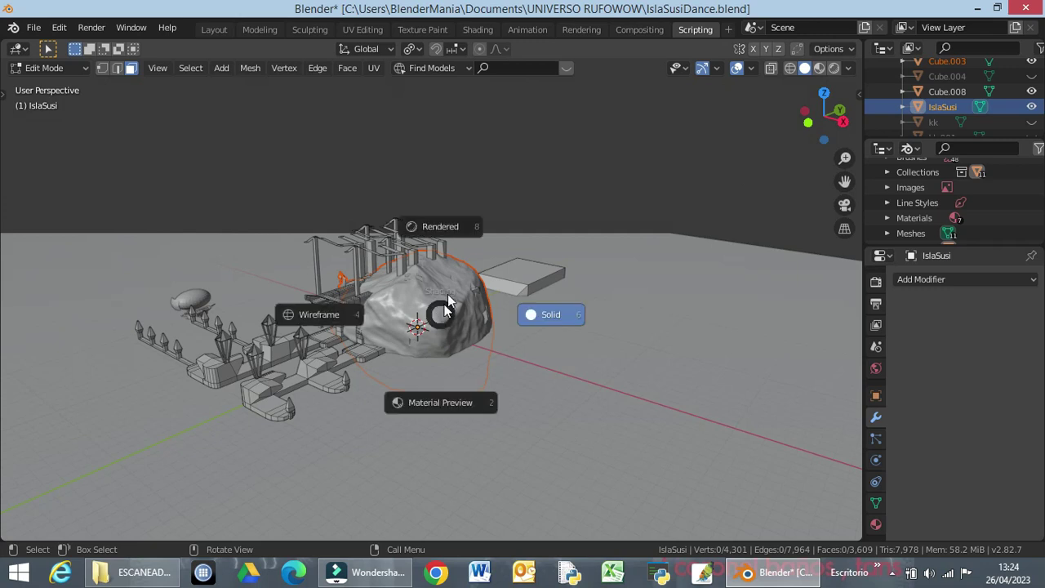
key(Escape)
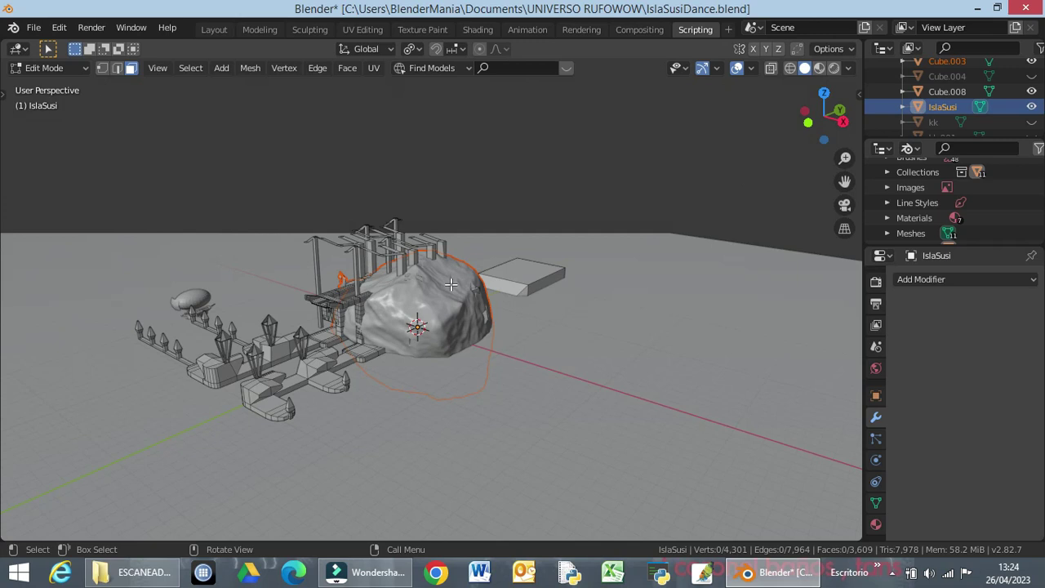
key(ctrl+z)
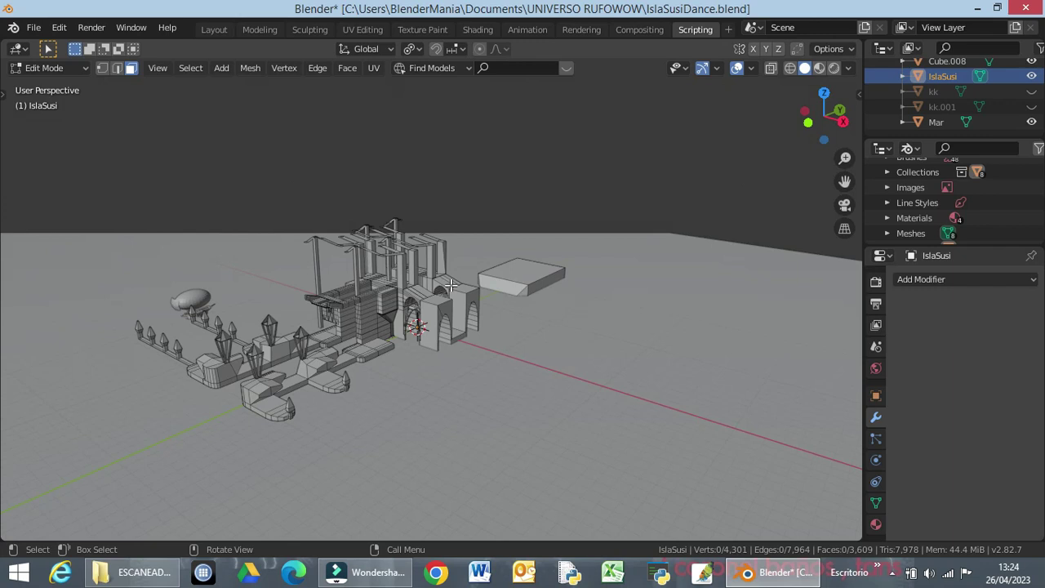
Switch to Object Mode with nothing selected and import SusiPlanet.obj from the 000 SusiDance folder
key(Tab)
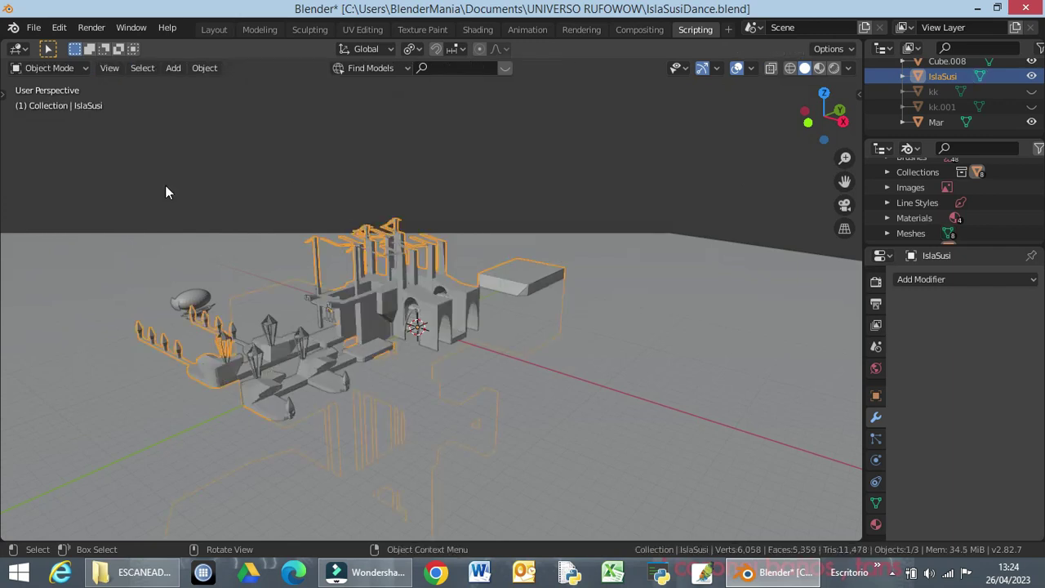
key(alt+a)
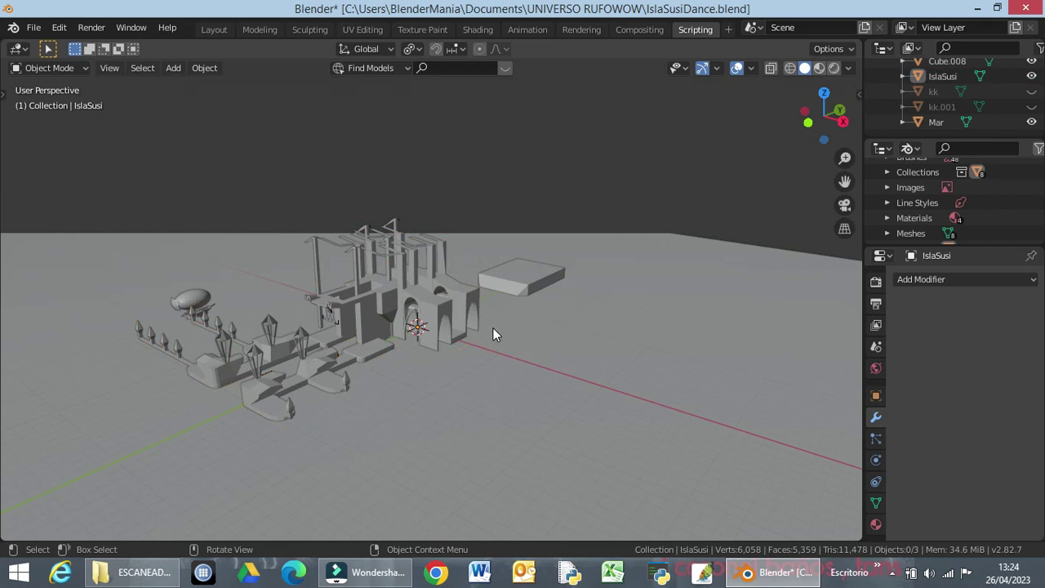
click(33, 29)
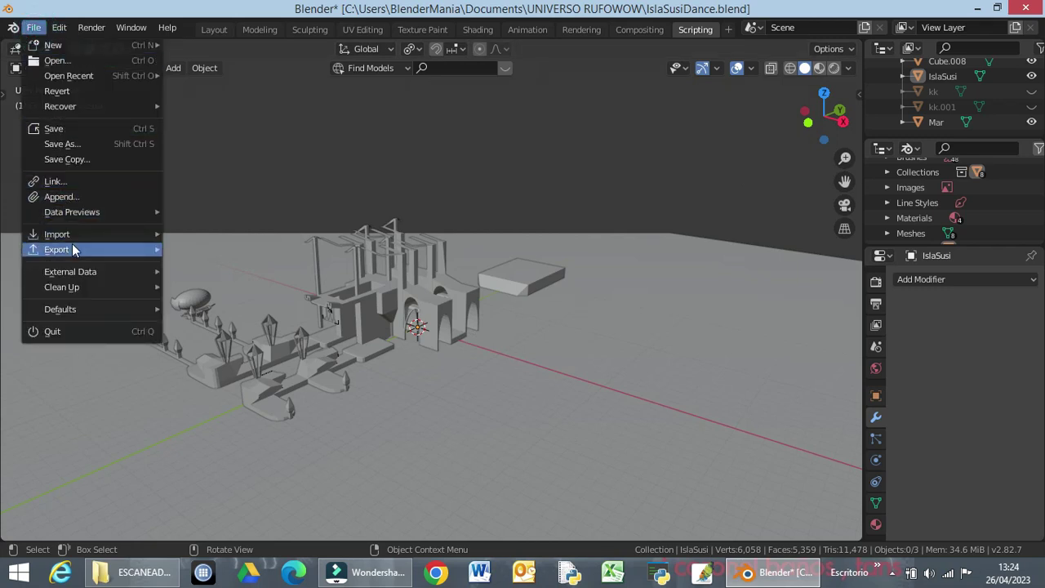
mouse_move(71, 235)
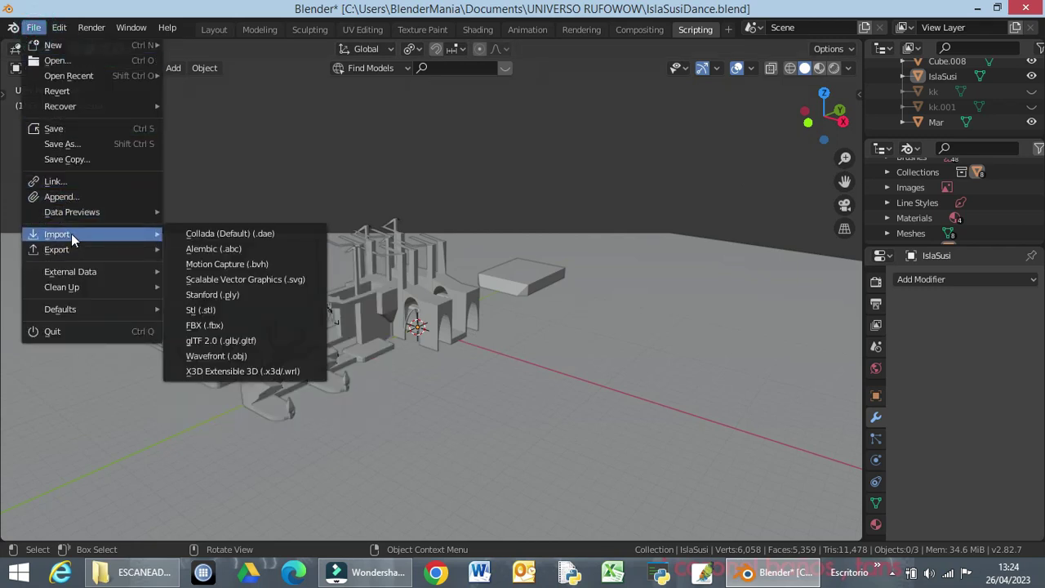
click(218, 359)
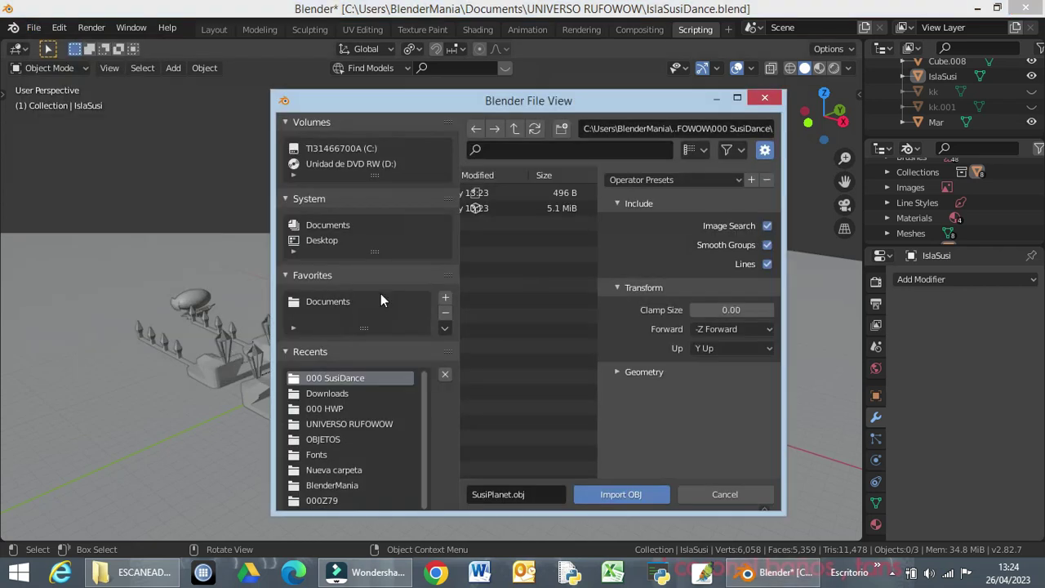
double_click(505, 102)
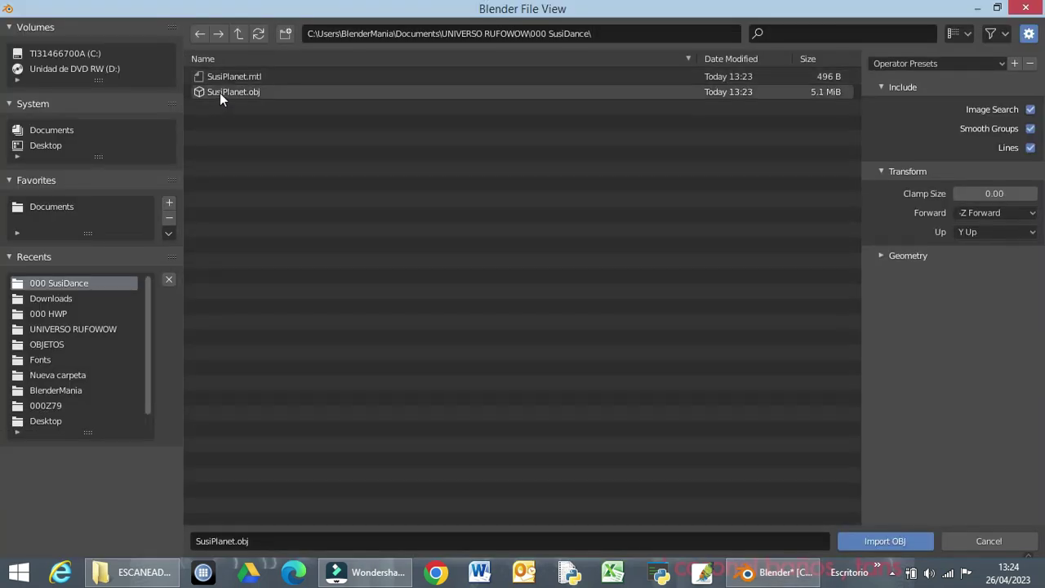
double_click(220, 92)
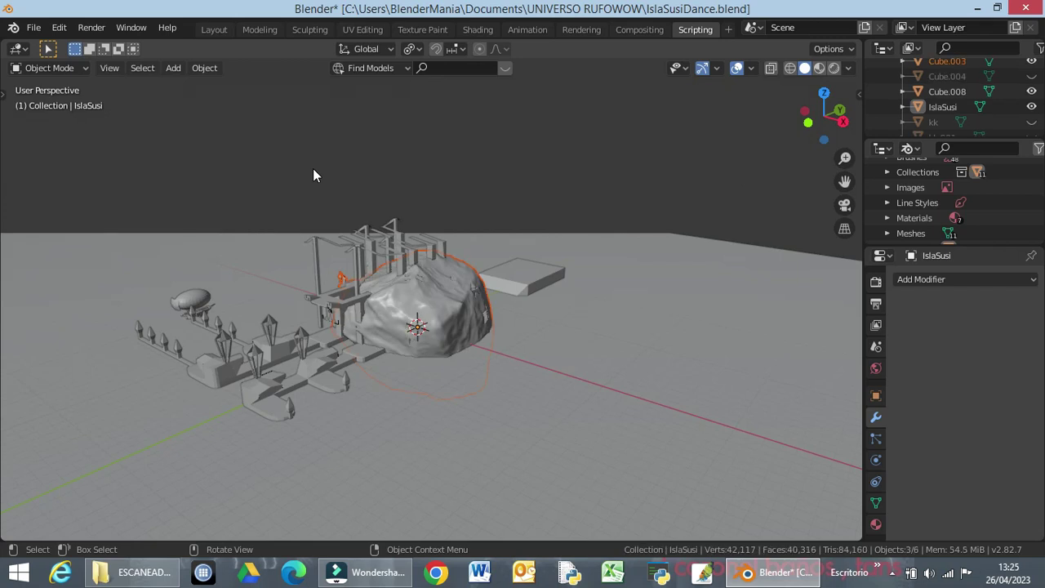
Raise the imported asteroid and airships about 245 m along the global Z axis, above the island
key(g)
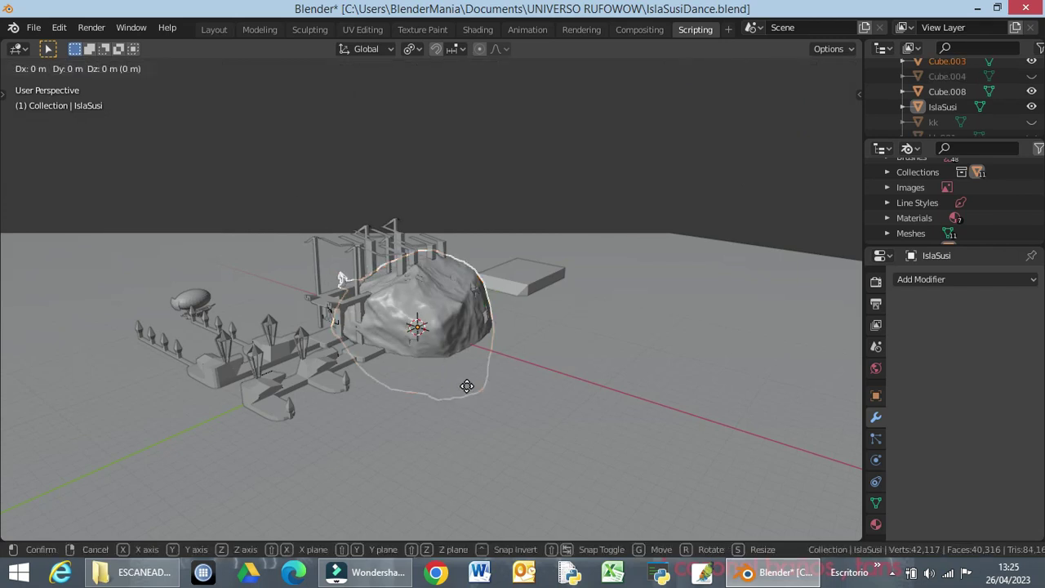
key(z)
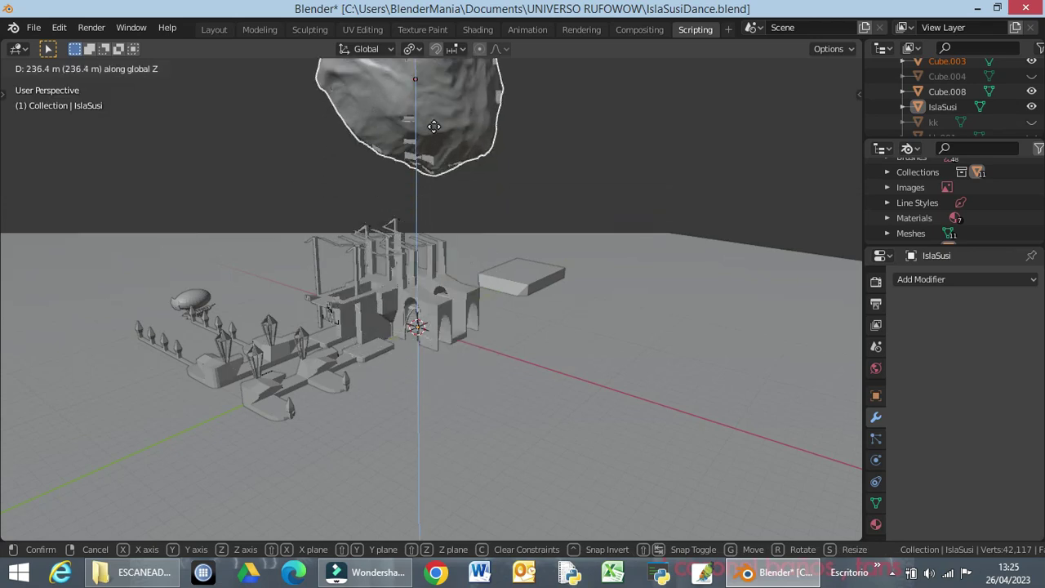
click(439, 136)
middle_drag(469, 241, 531, 234)
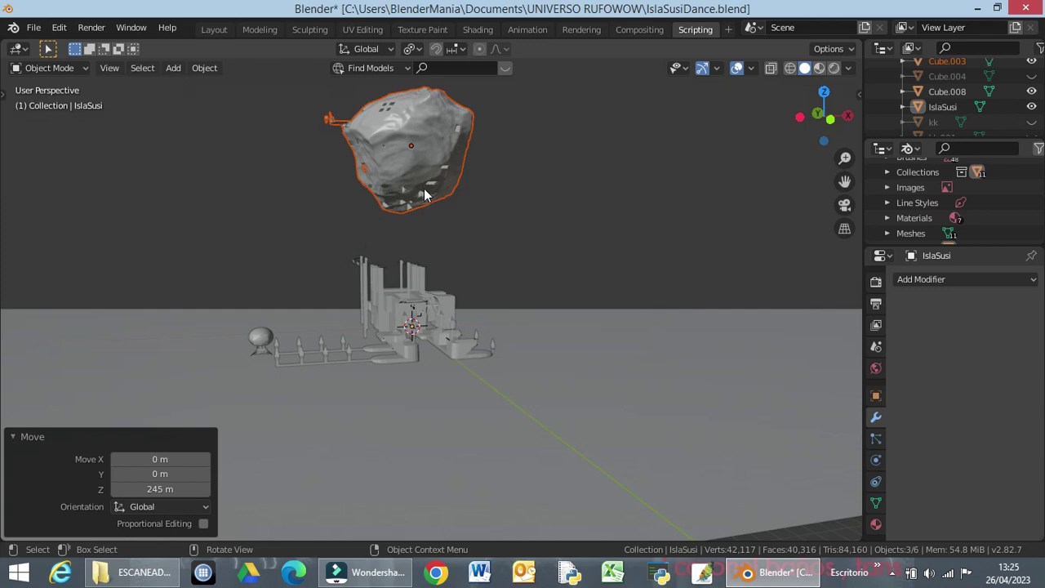
Scale the imported asteroid and airships uniformly by about 5.892, judging their size from the top view
key(KP_7)
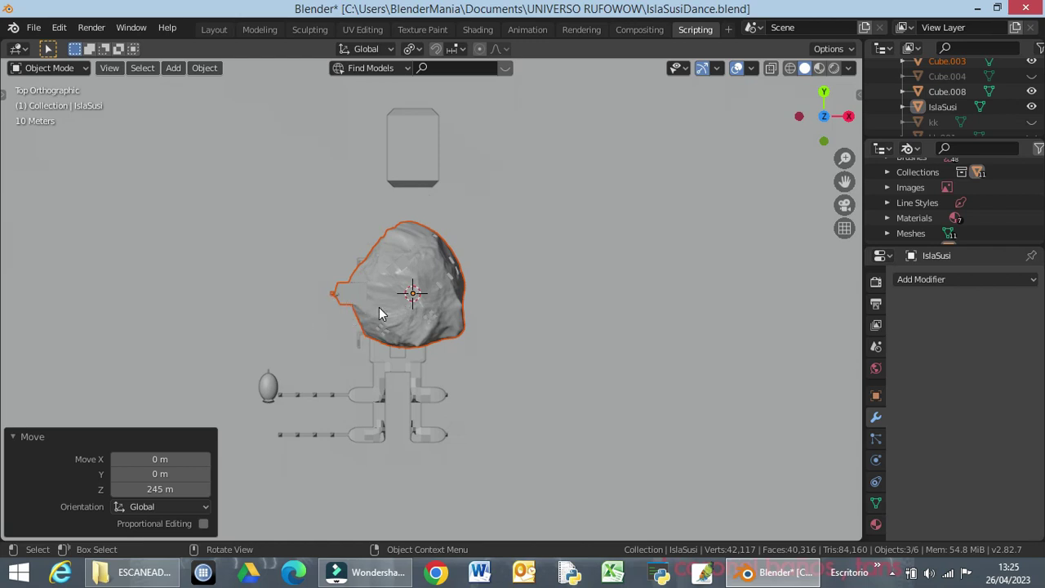
key(s)
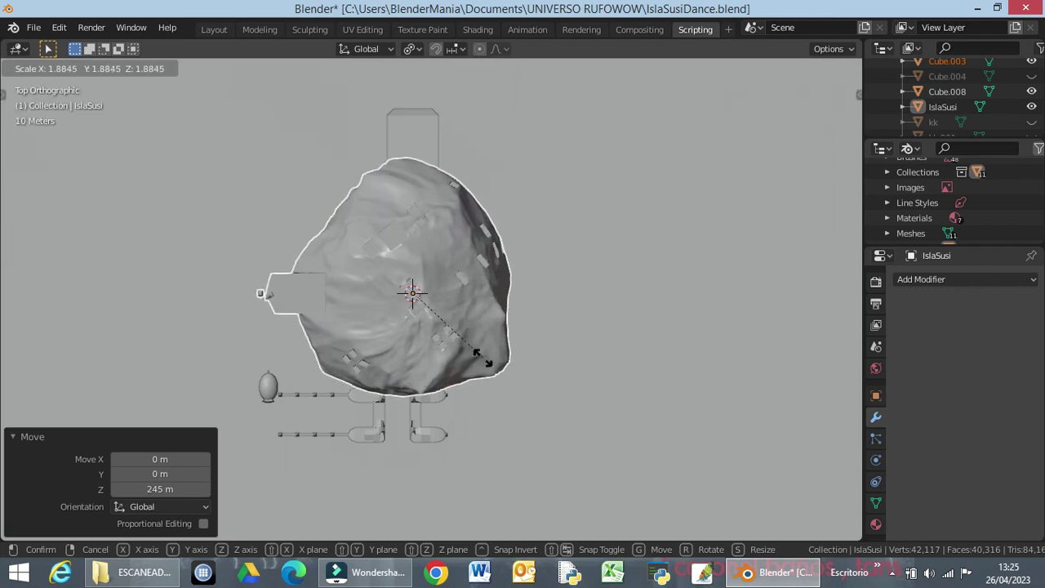
click(636, 490)
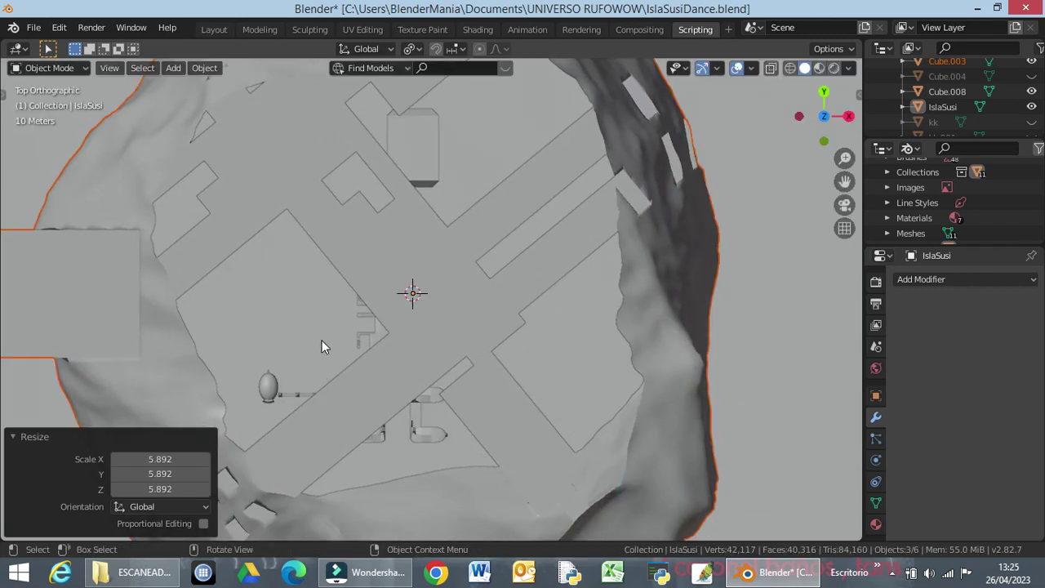
Move the enlarged asteroid and airships about 463 m along the global X axis, placing the platform over the island
key(g)
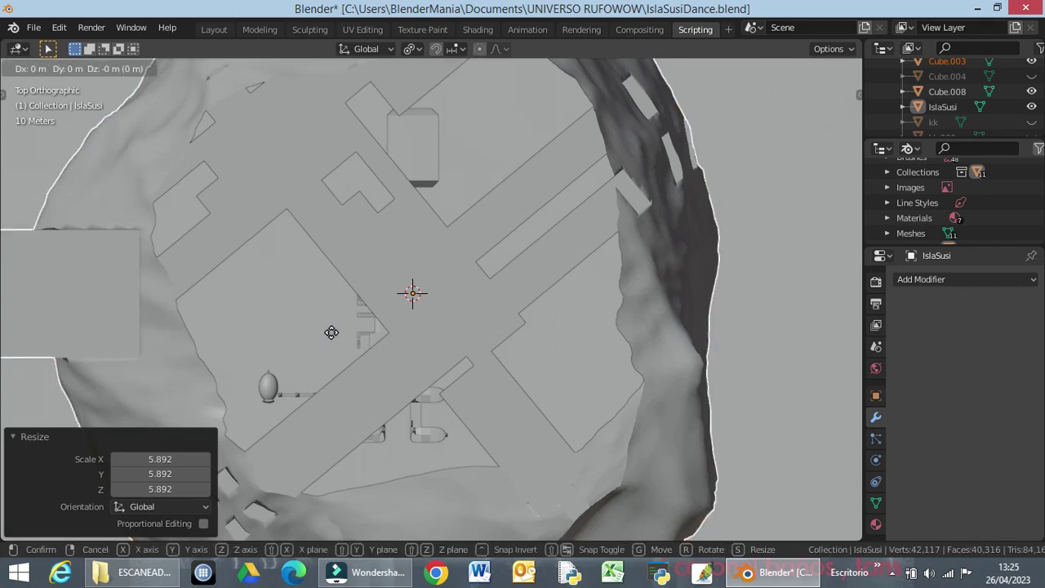
key(x)
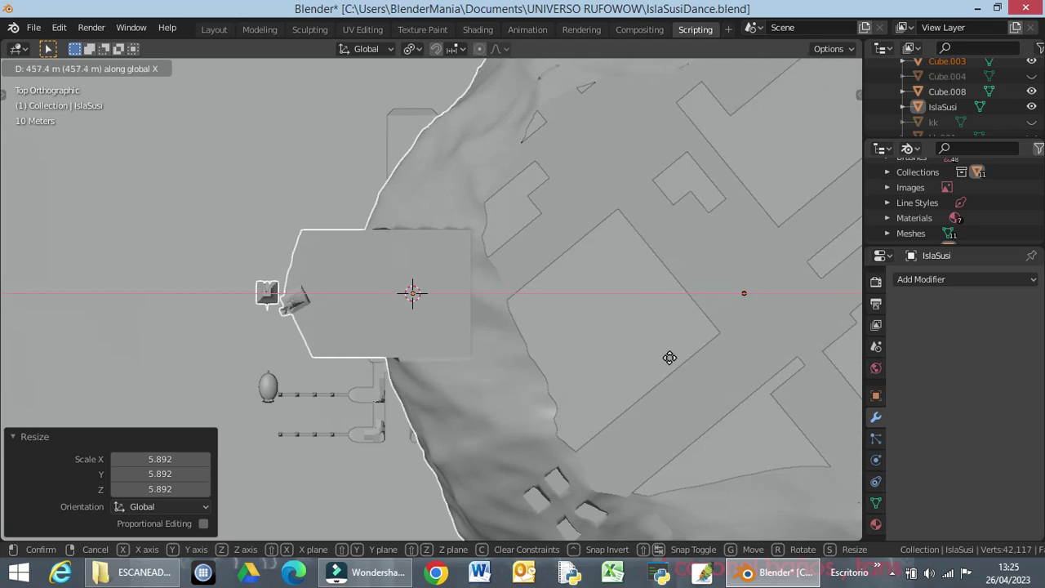
click(665, 362)
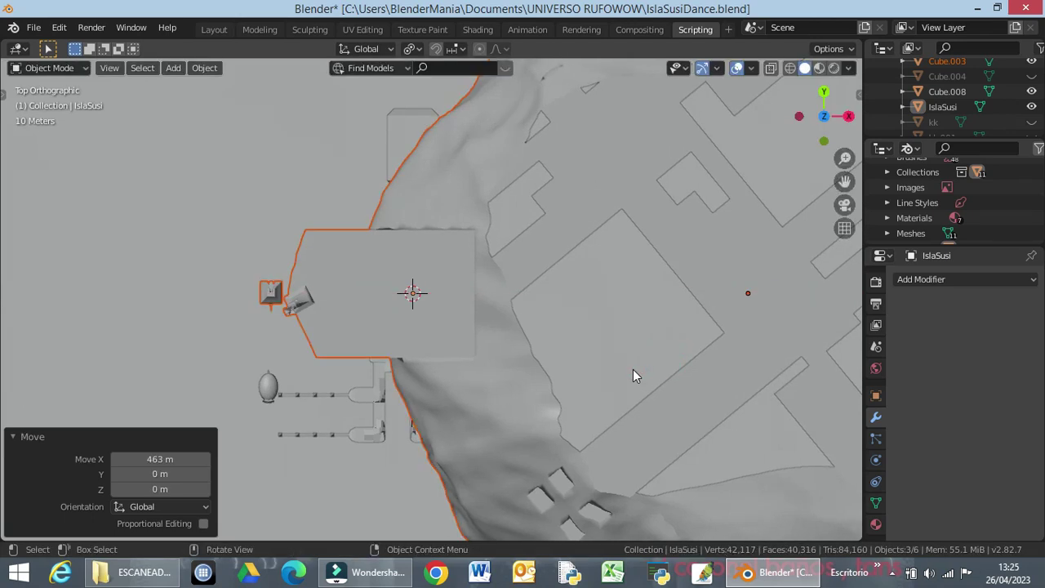
scroll(634, 371, up, 2)
scroll(637, 368, down, 12)
middle_drag(614, 390, 466, 352)
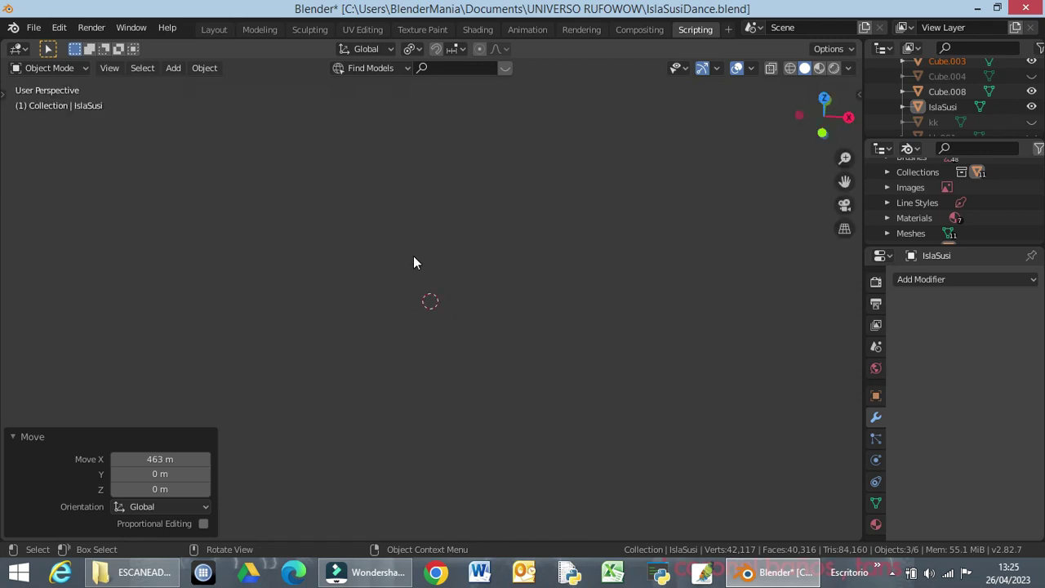
Move the asteroid and airships freely in the front view by about 196 m in X and 534 m in Z, clear above the island
key(KP_Decimal)
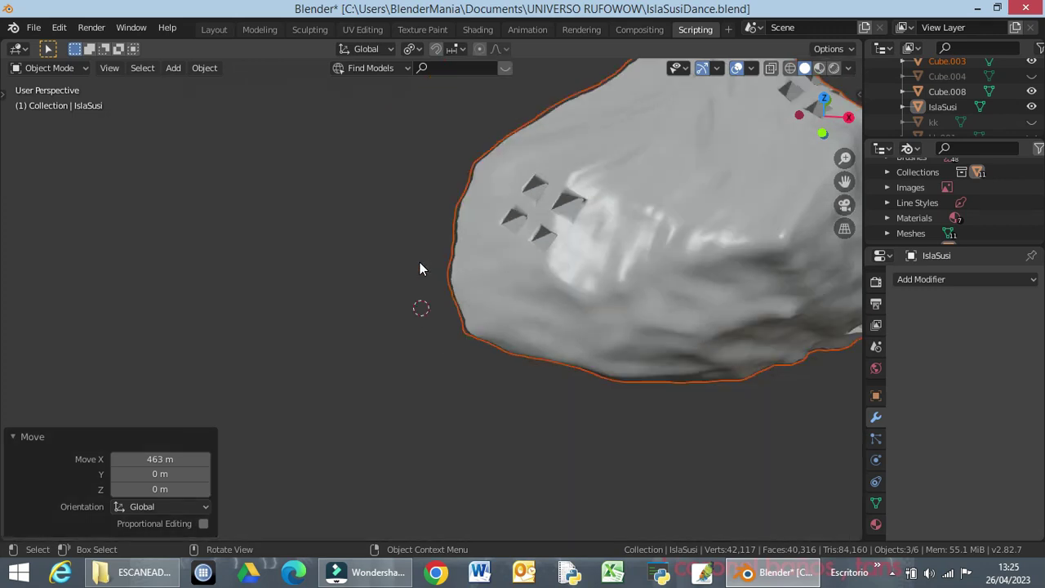
scroll(378, 299, down, 10)
middle_drag(542, 299, 494, 290)
key(shift+alt+z)
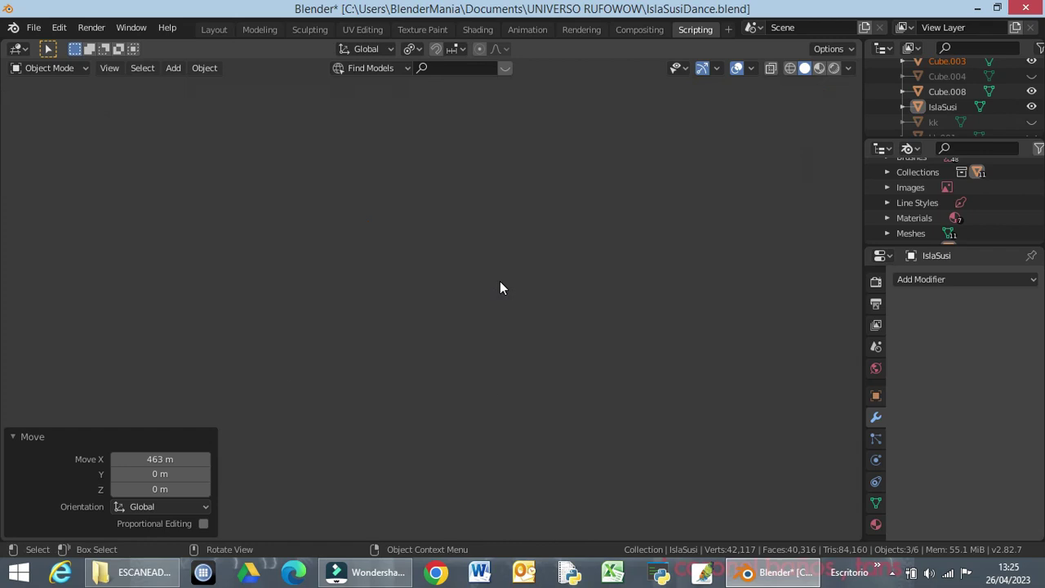
key(shift+alt+z)
scroll(506, 277, up, 1)
scroll(508, 278, up, 3)
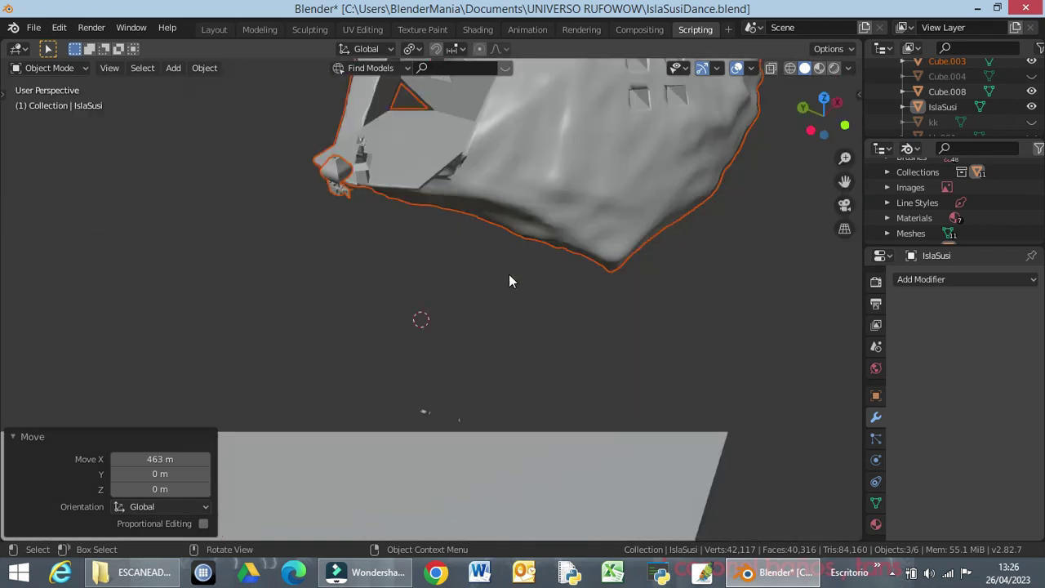
scroll(509, 281, up, 2)
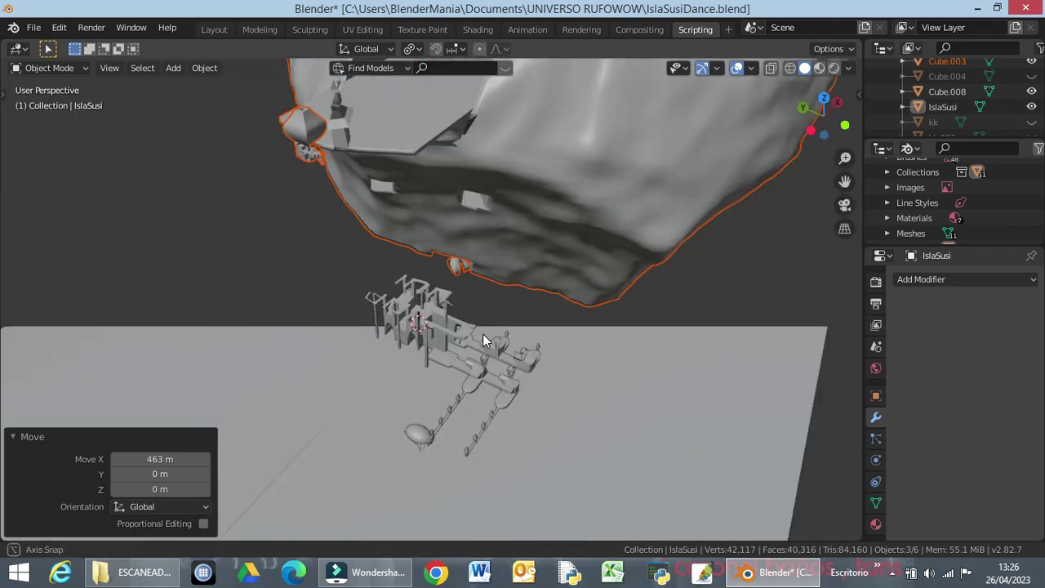
key(KP_1)
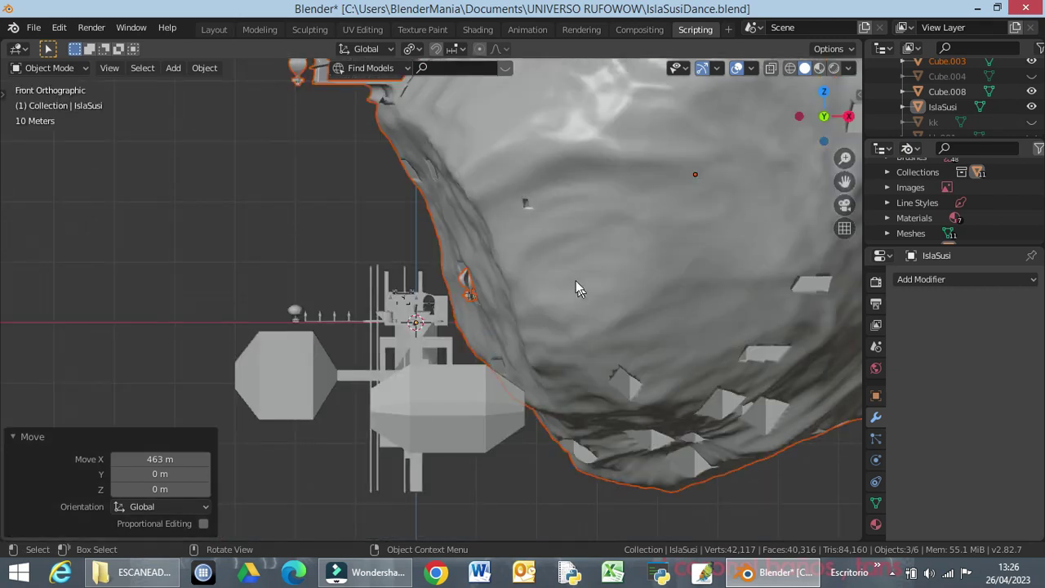
scroll(578, 274, down, 2)
scroll(579, 272, down, 1)
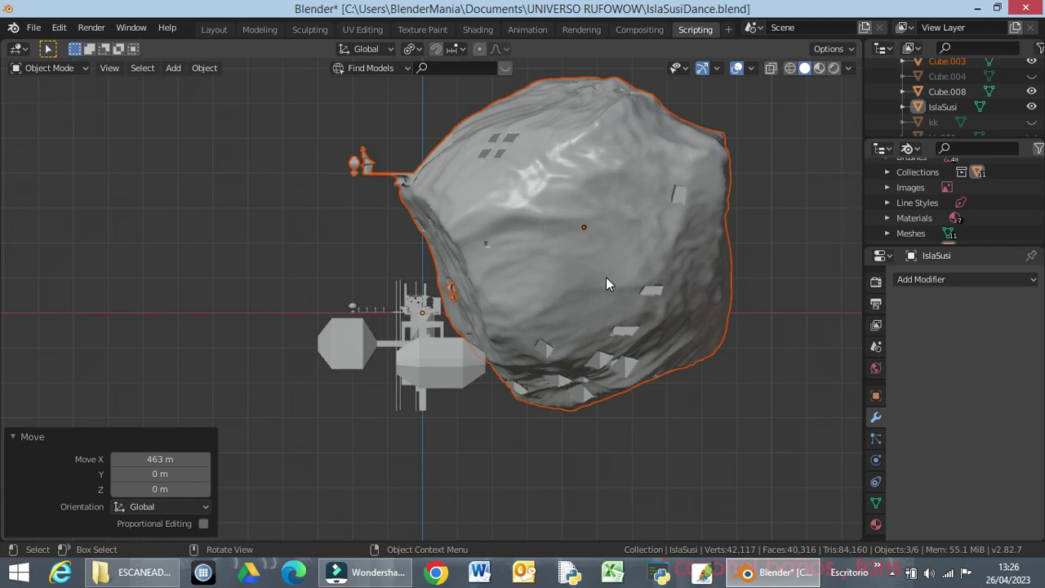
scroll(605, 282, down, 4)
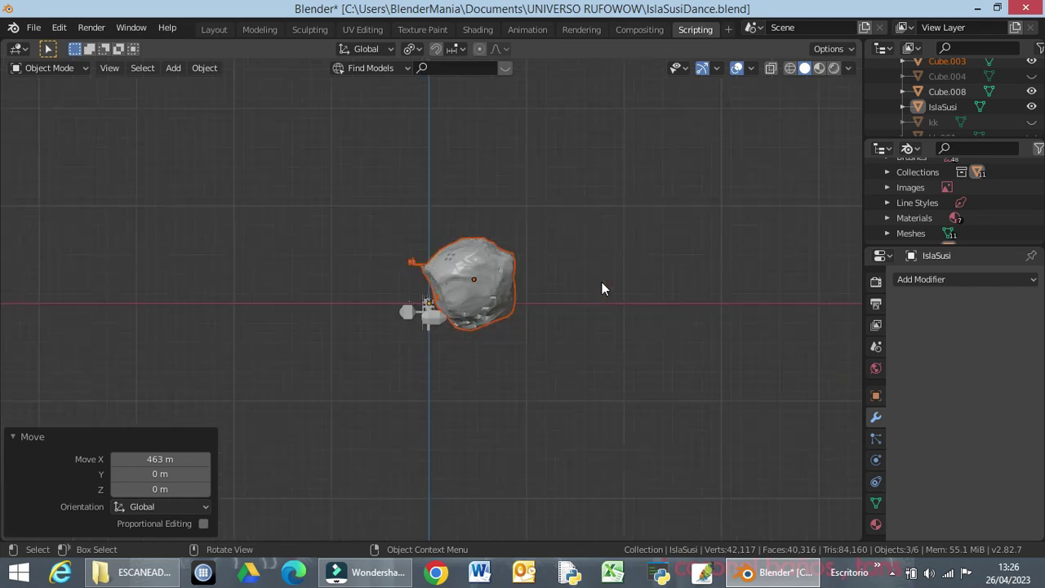
key(g)
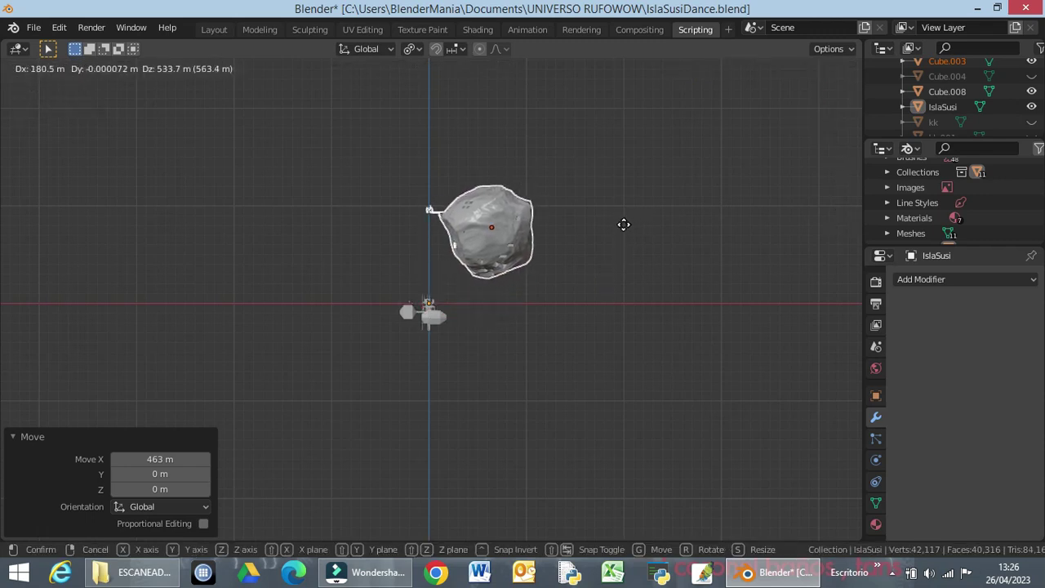
click(626, 227)
Examine the raised asteroid from below, up close to the island's towers, to judge its height over the buildings
middle_drag(489, 319, 570, 269)
scroll(570, 262, down, 5)
scroll(570, 261, up, 6)
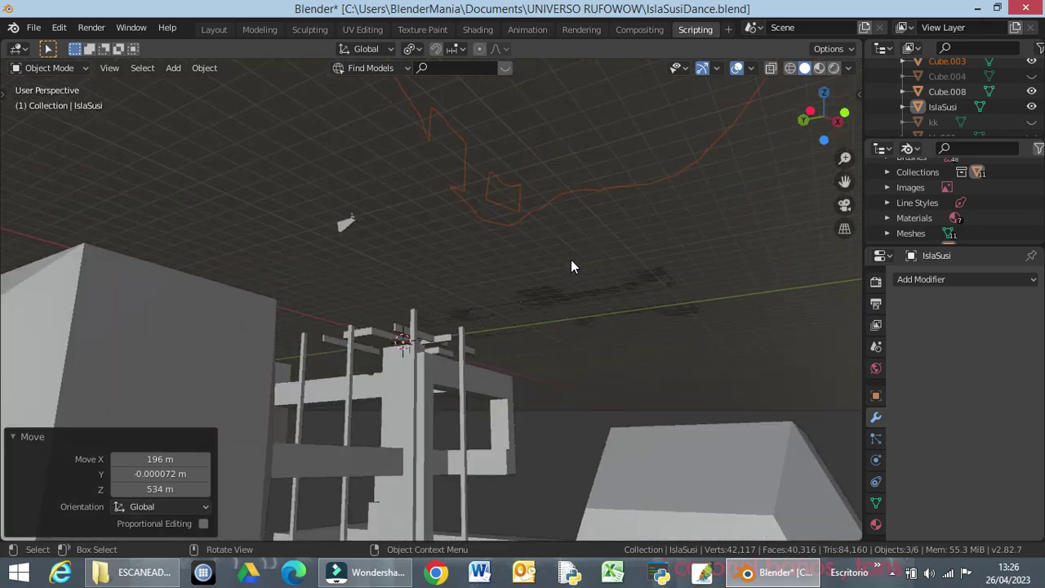
scroll(570, 251, up, 8)
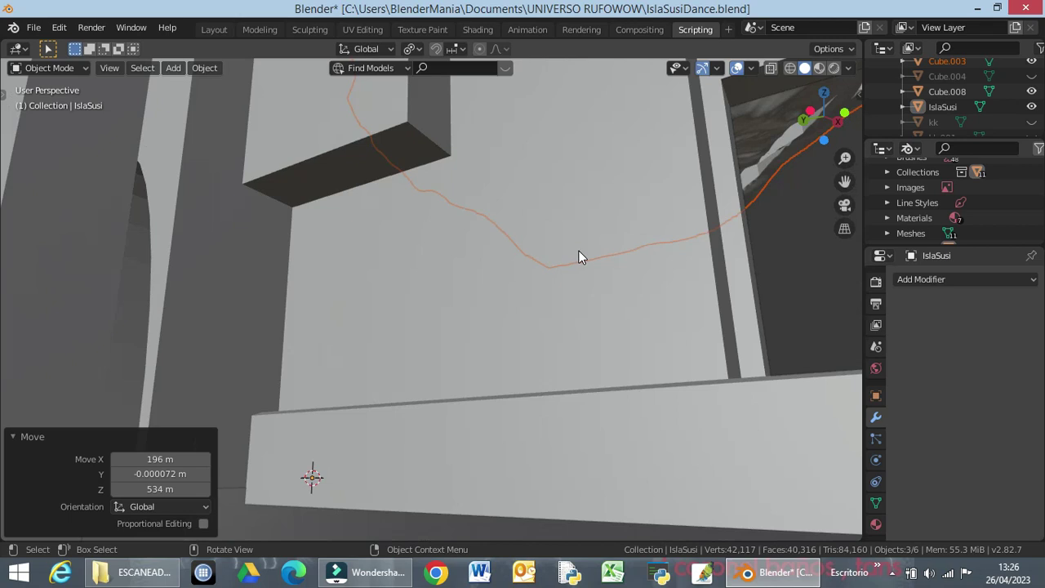
middle_drag(578, 253, 564, 389)
scroll(563, 389, up, 6)
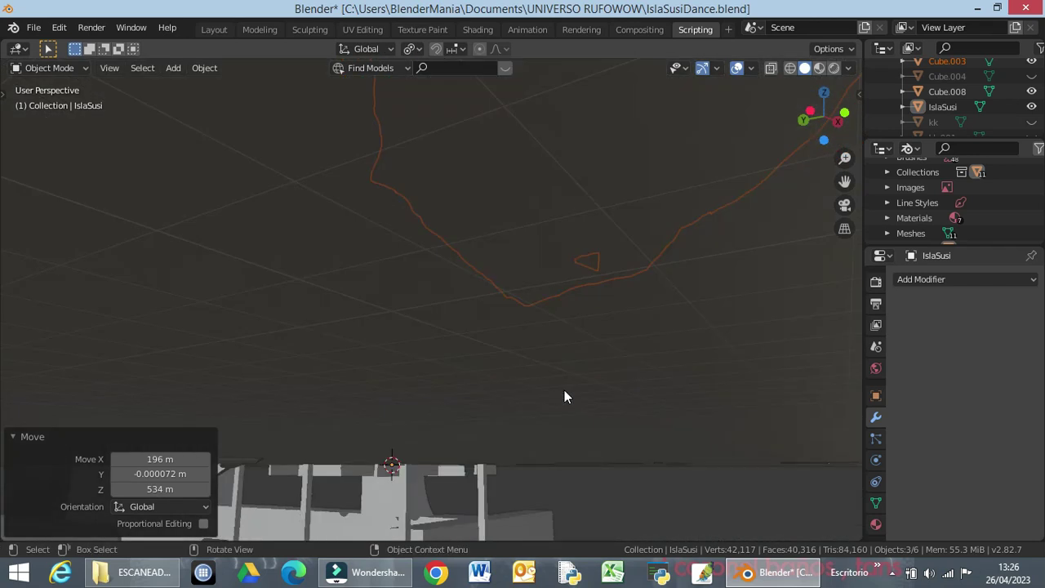
scroll(553, 347, up, 8)
scroll(555, 342, down, 3)
scroll(555, 342, up, 3)
scroll(555, 343, down, 3)
scroll(556, 342, up, 3)
scroll(556, 347, up, 3)
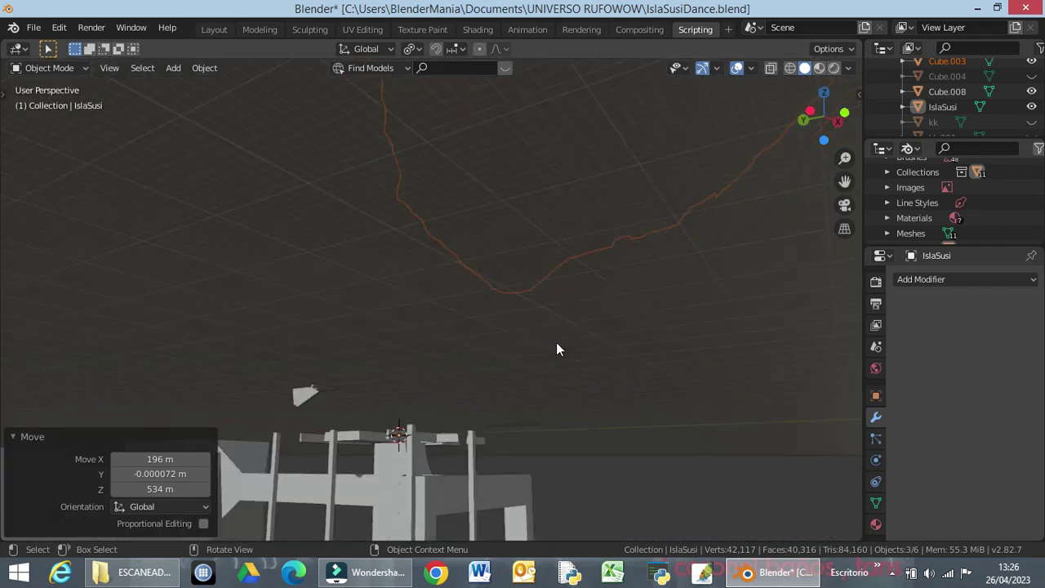
Switch the viewport to wireframe shading and examine the gap between the asteroid and the island buildings
key(z)
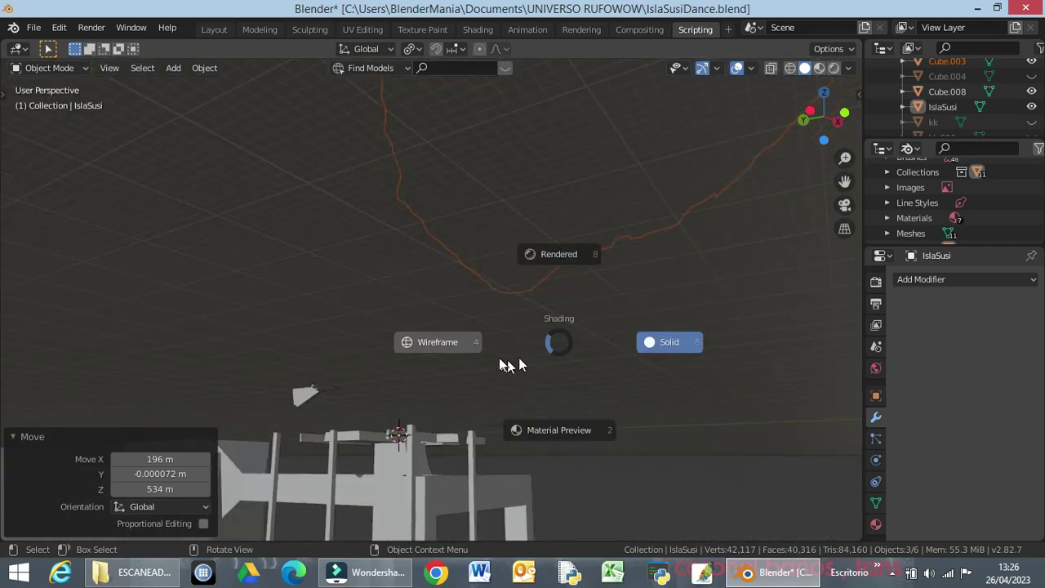
click(442, 351)
scroll(493, 325, up, 6)
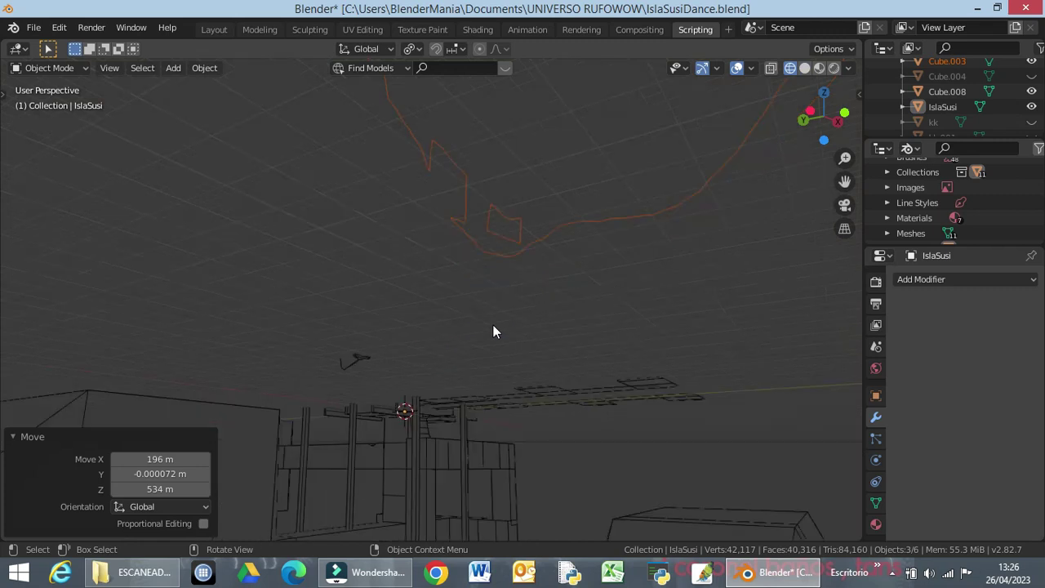
middle_drag(498, 329, 531, 428)
scroll(501, 366, down, 10)
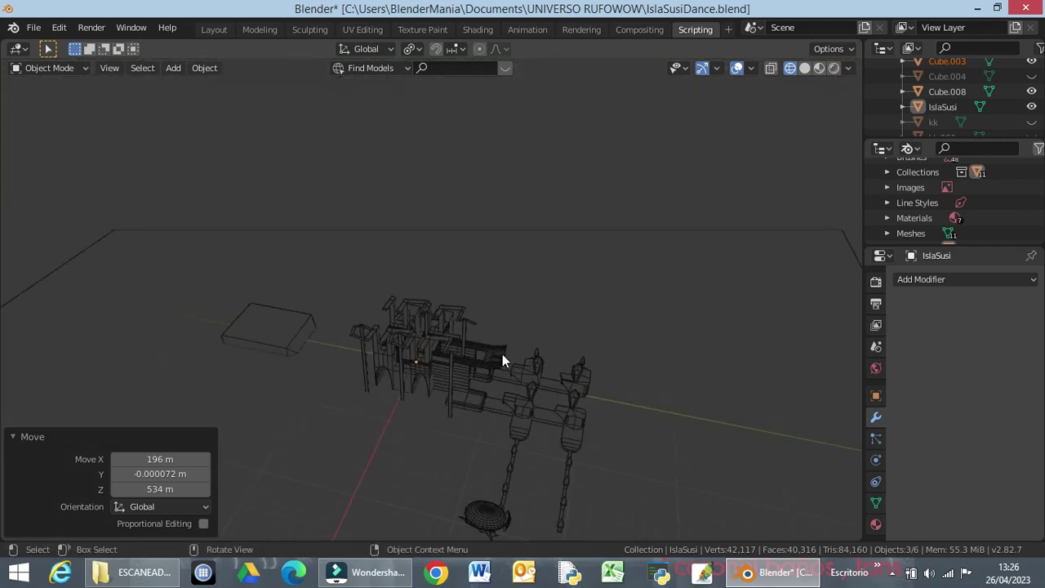
middle_drag(504, 364, 510, 348)
scroll(513, 345, up, 5)
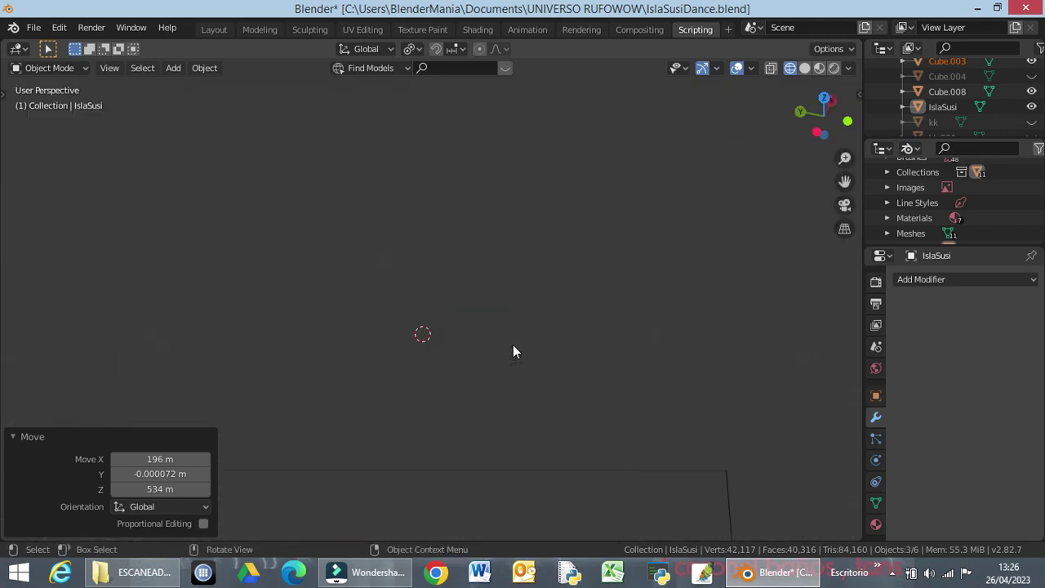
scroll(518, 328, down, 5)
scroll(517, 329, up, 2)
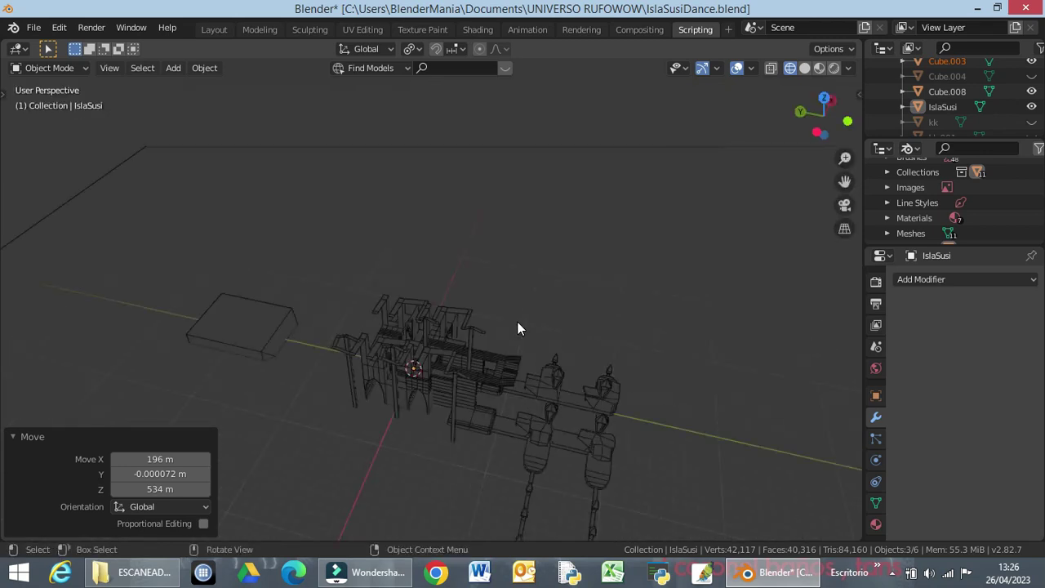
middle_drag(445, 330, 440, 245)
shift+scroll(452, 262, up, 10)
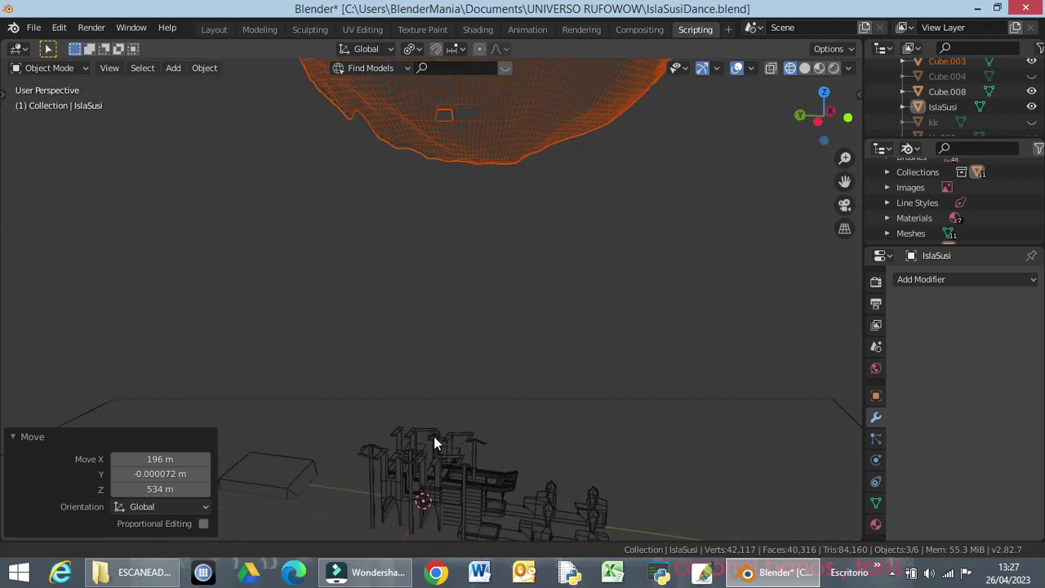
middle_drag(453, 202, 474, 77)
middle_drag(508, 117, 504, 381)
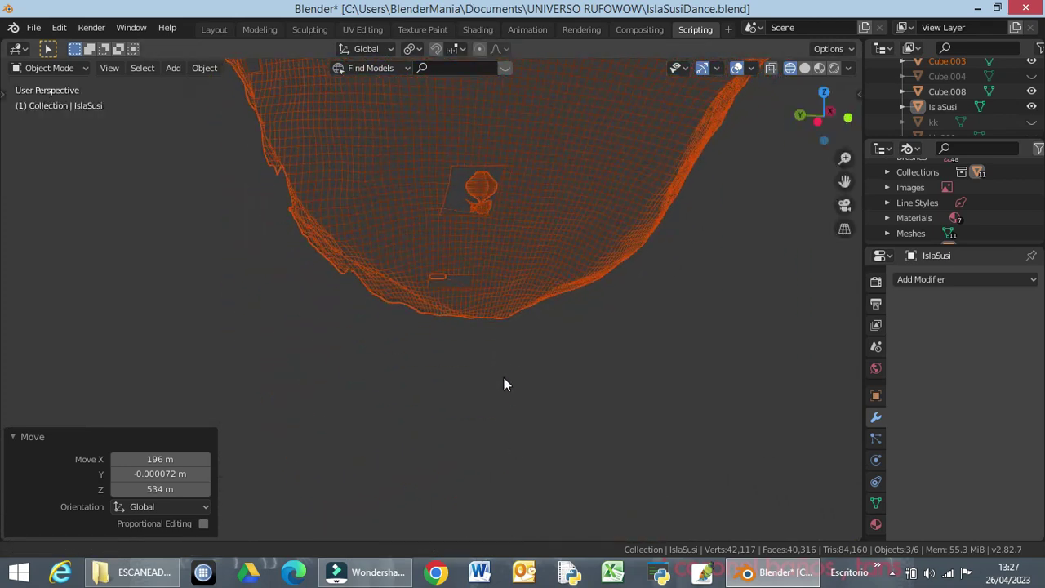
middle_drag(535, 539, 536, 302)
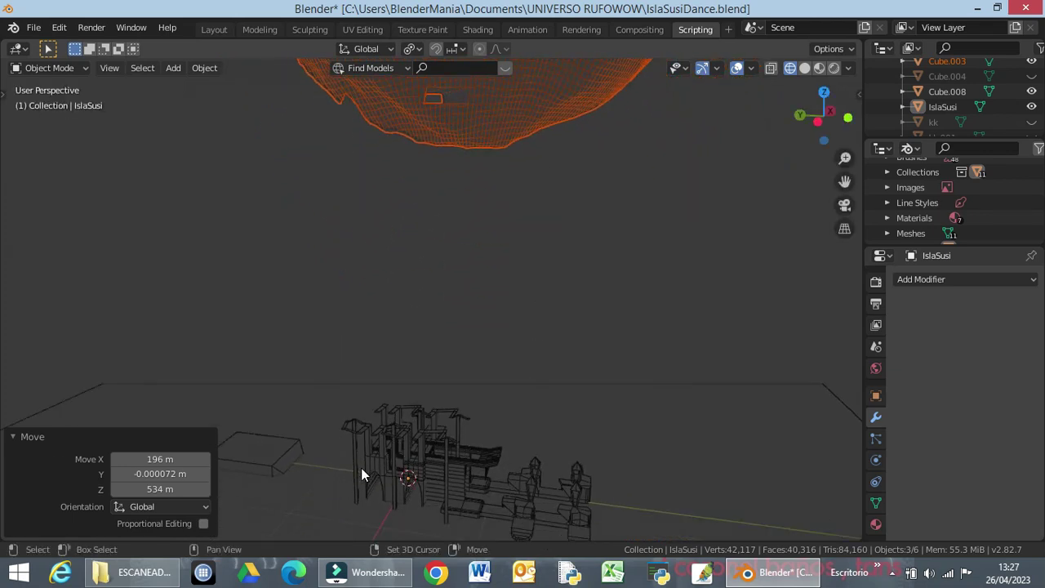
shift+middle_drag(435, 364, 447, 357)
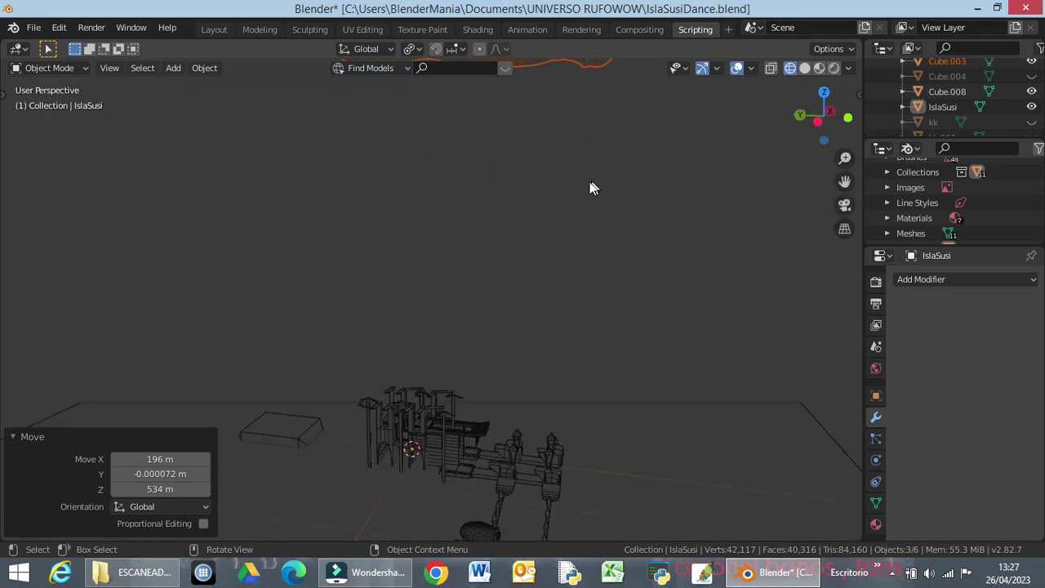
Inspect the wireframe asteroid and island from several low and side angles to compare their positions
key(KP_8)
key(KP_8)
key(KP_8)
key(KP_8)
key(KP_8)
key(KP_8)
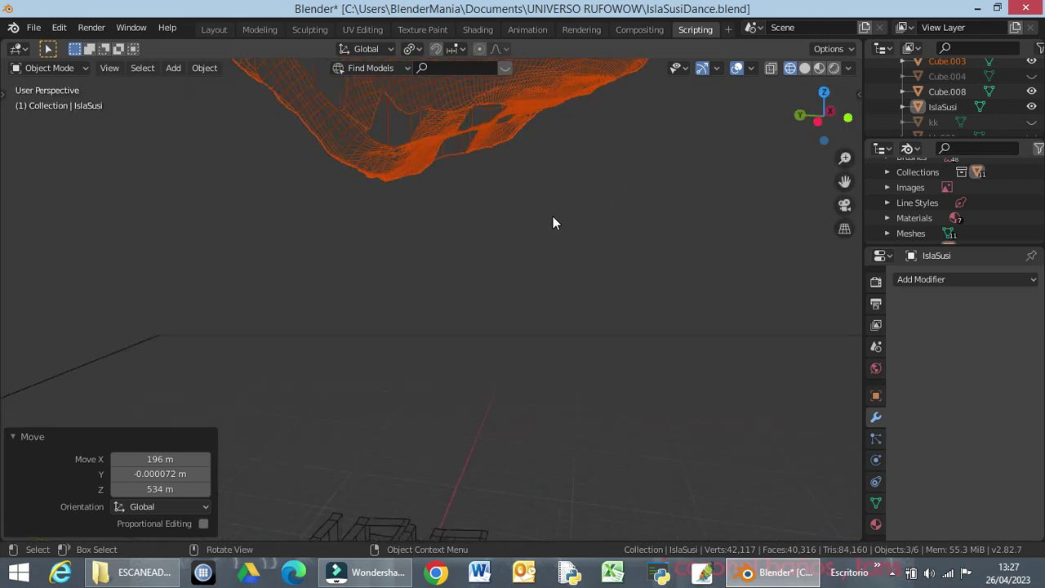
key(KP_2)
key(KP_2)
key(KP_2)
key(KP_2)
key(KP_2)
middle_drag(552, 216, 542, 259)
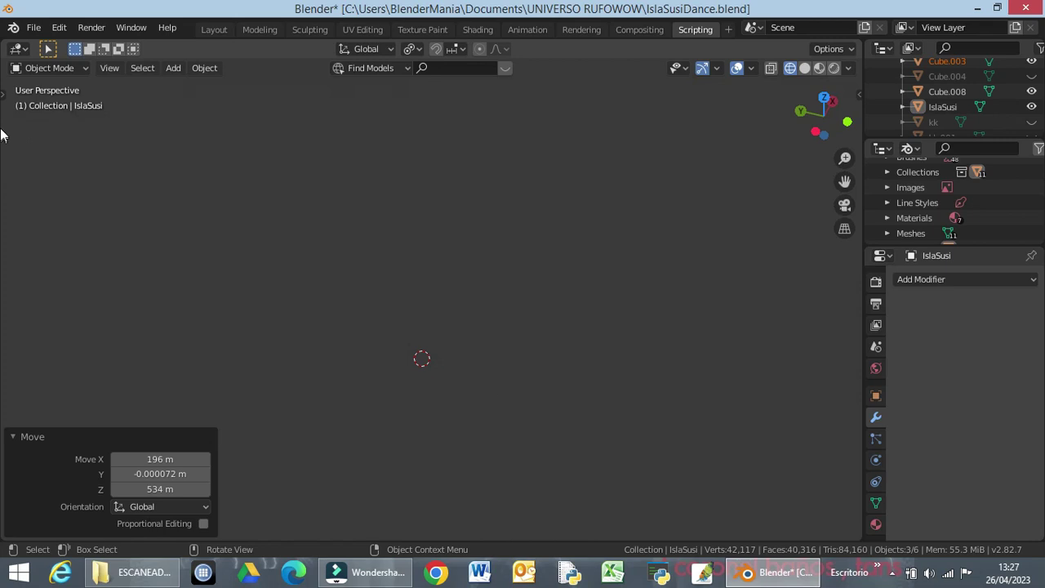
click(36, 68)
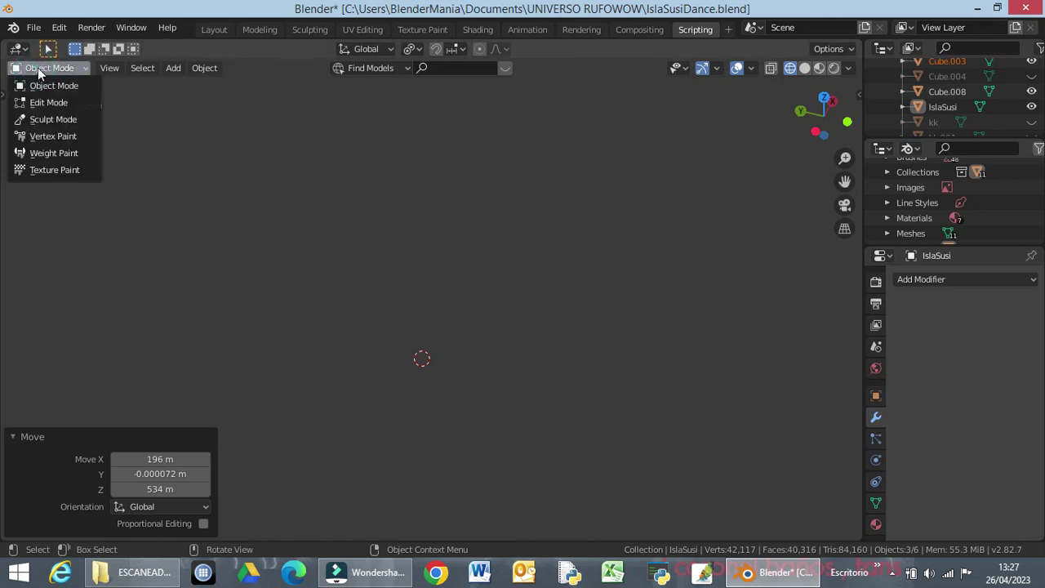
click(37, 67)
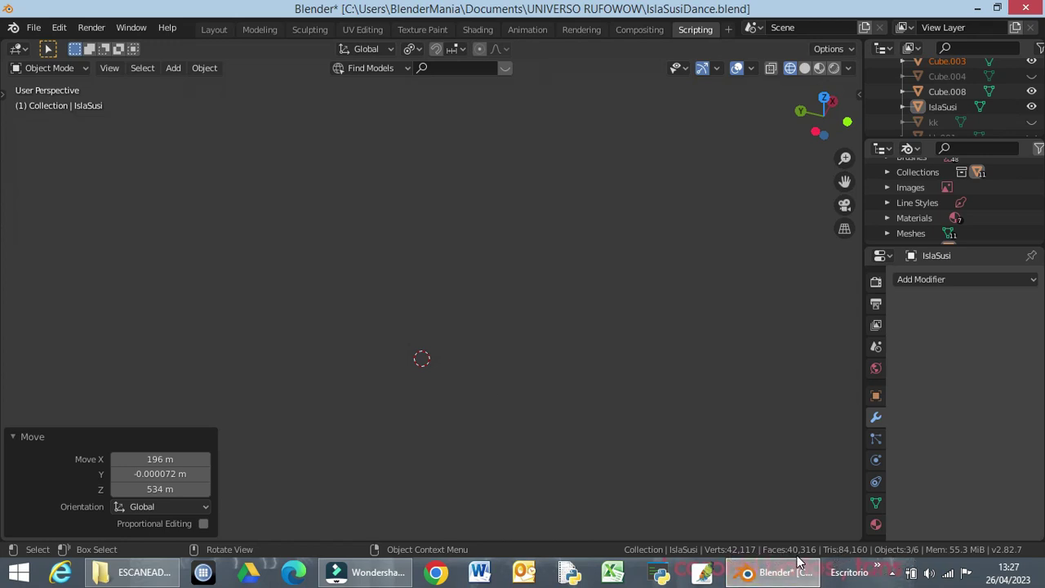
scroll(635, 381, down, 5)
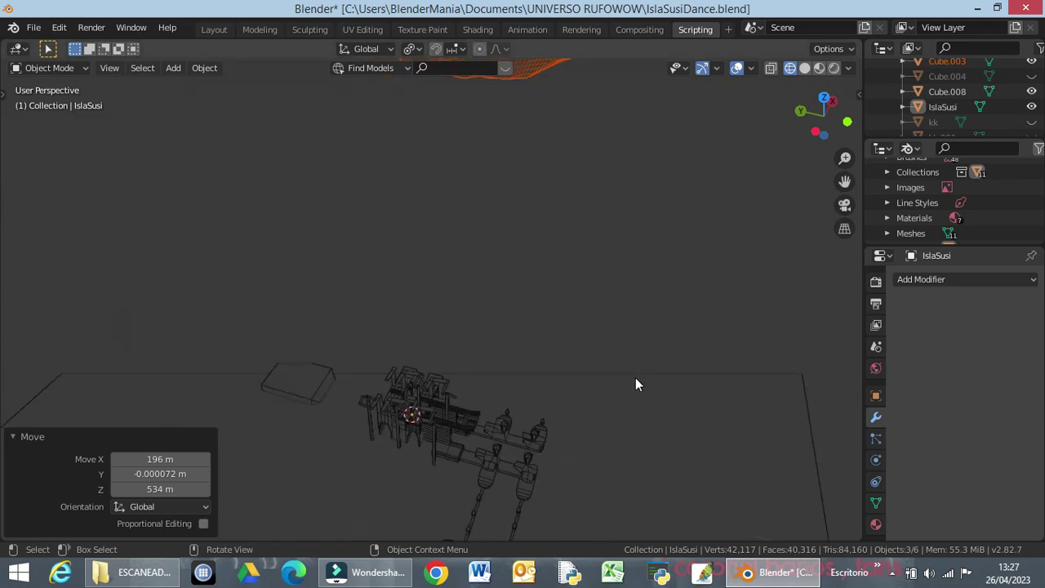
middle_drag(633, 377, 565, 321)
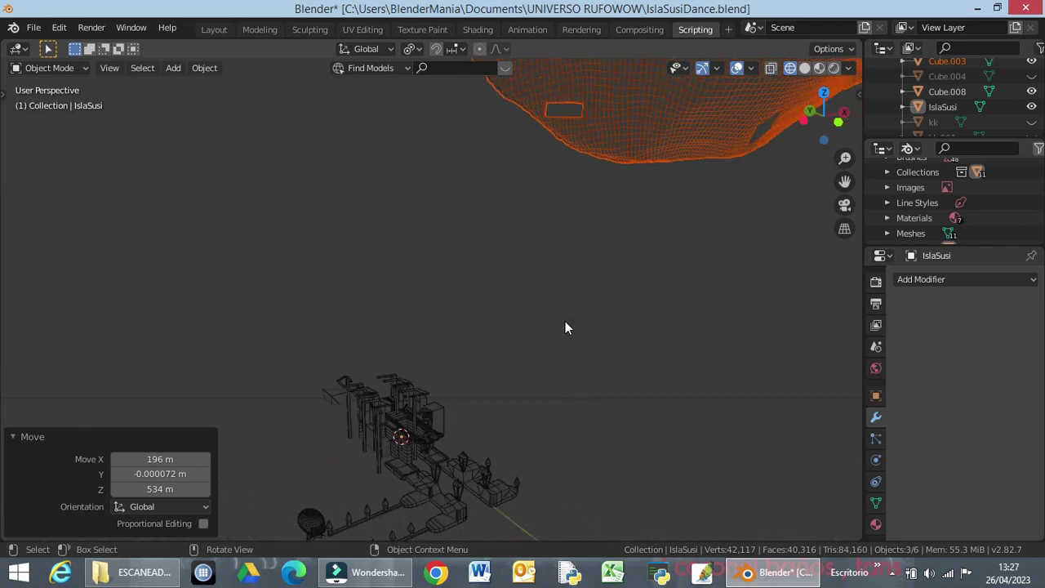
key(KP_8)
key(KP_2)
middle_drag(467, 359, 608, 356)
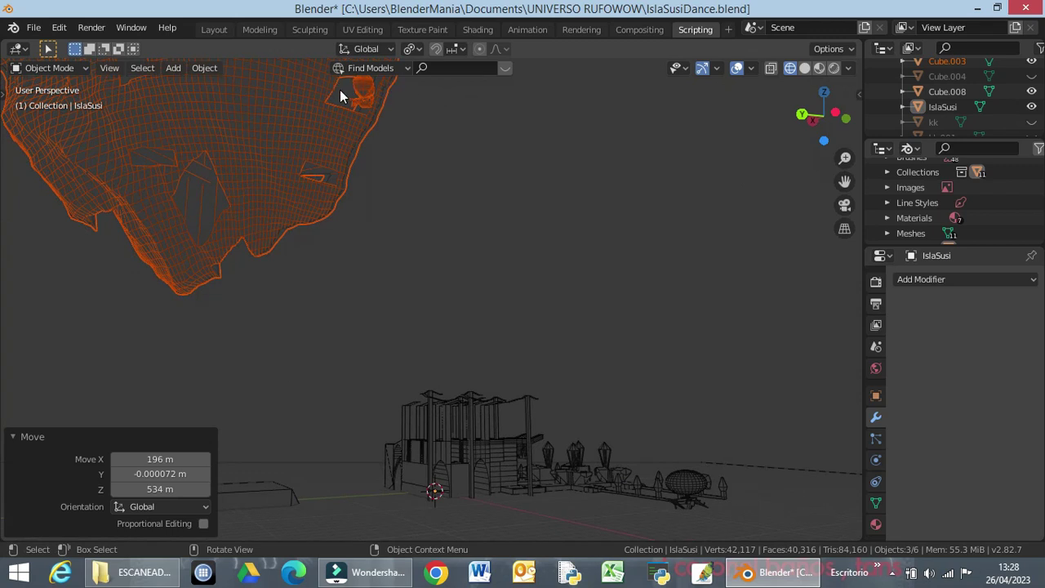
Return the viewport to solid shading and deselect the asteroid and airships
key(z)
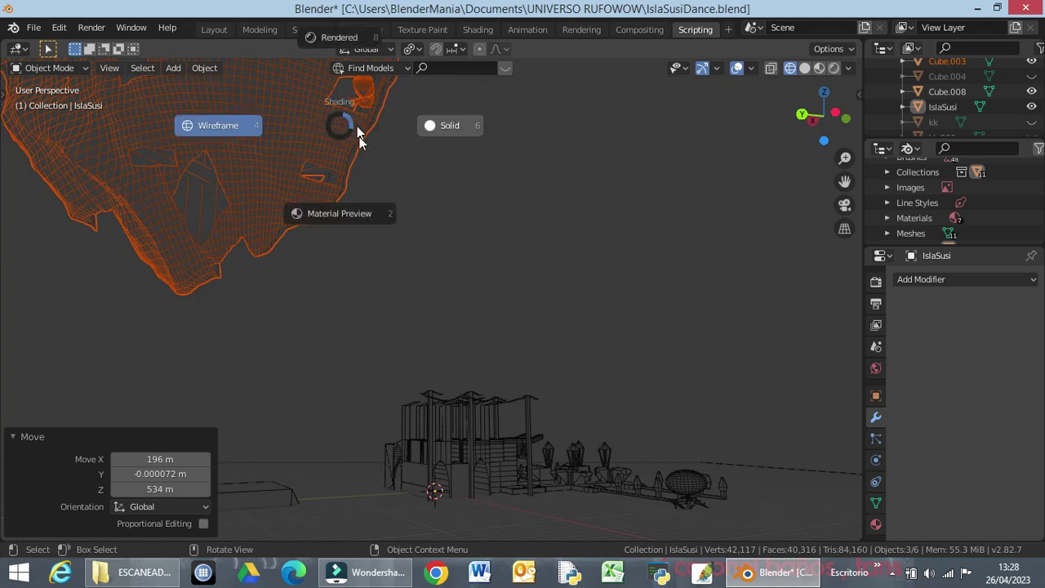
click(443, 129)
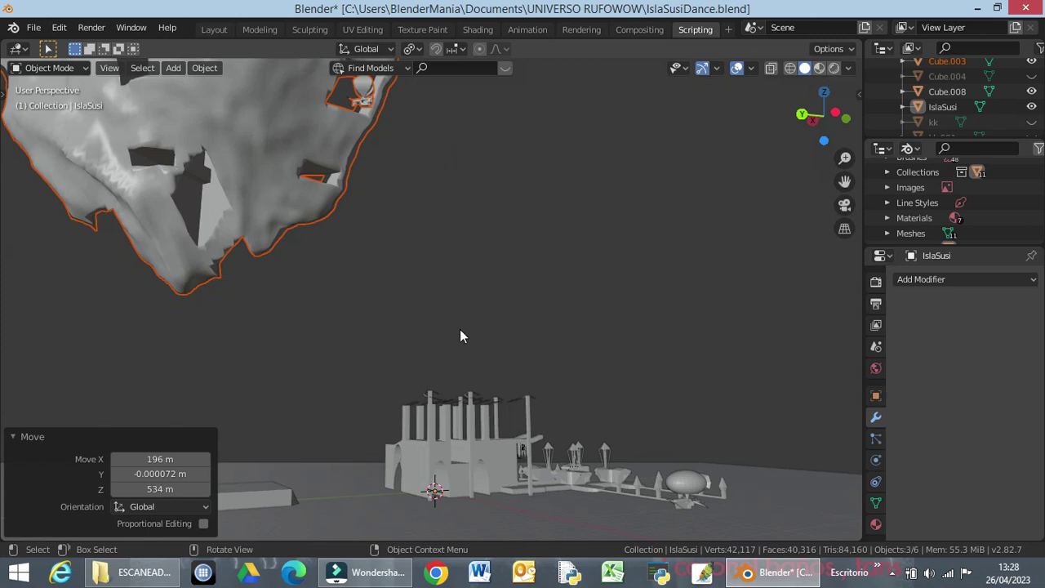
click(243, 296)
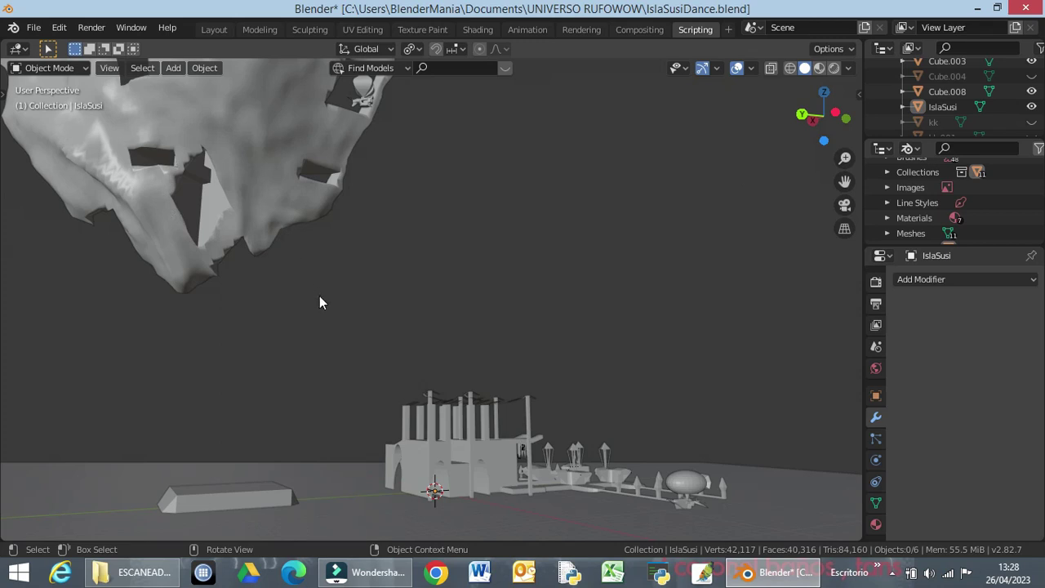
Check the composition of the floating asteroid over the island from a low ground-level viewpoint
scroll(320, 302, down, 3)
scroll(320, 301, up, 1)
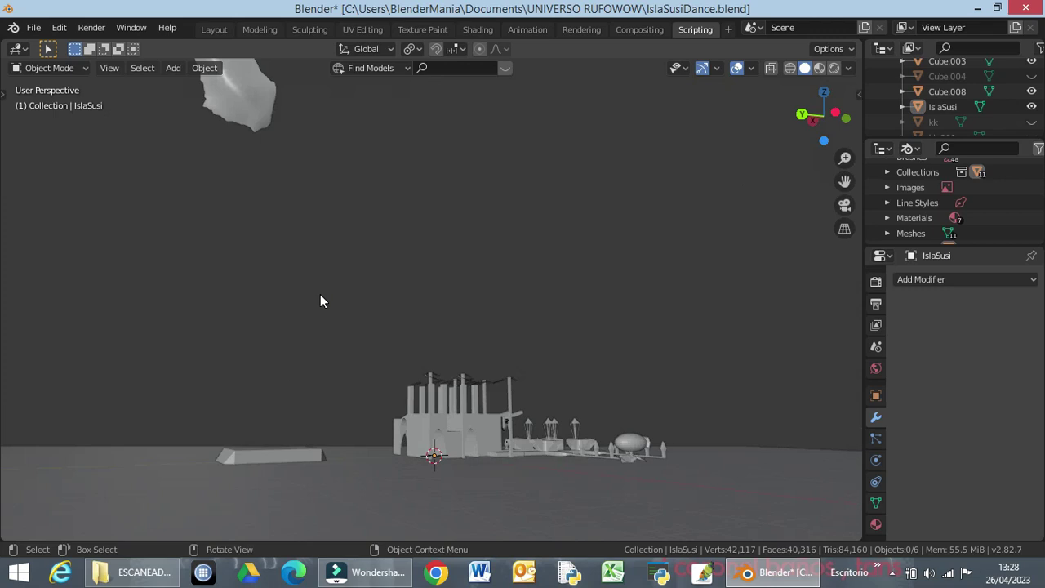
scroll(320, 301, up, 3)
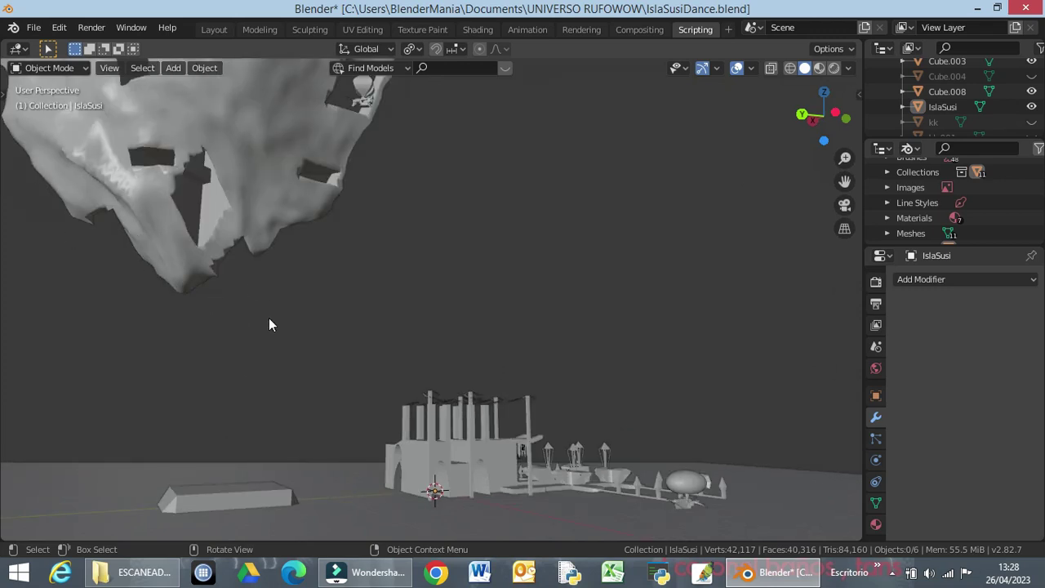
scroll(269, 317, up, 2)
scroll(269, 318, down, 5)
scroll(268, 315, up, 4)
middle_drag(472, 259, 414, 261)
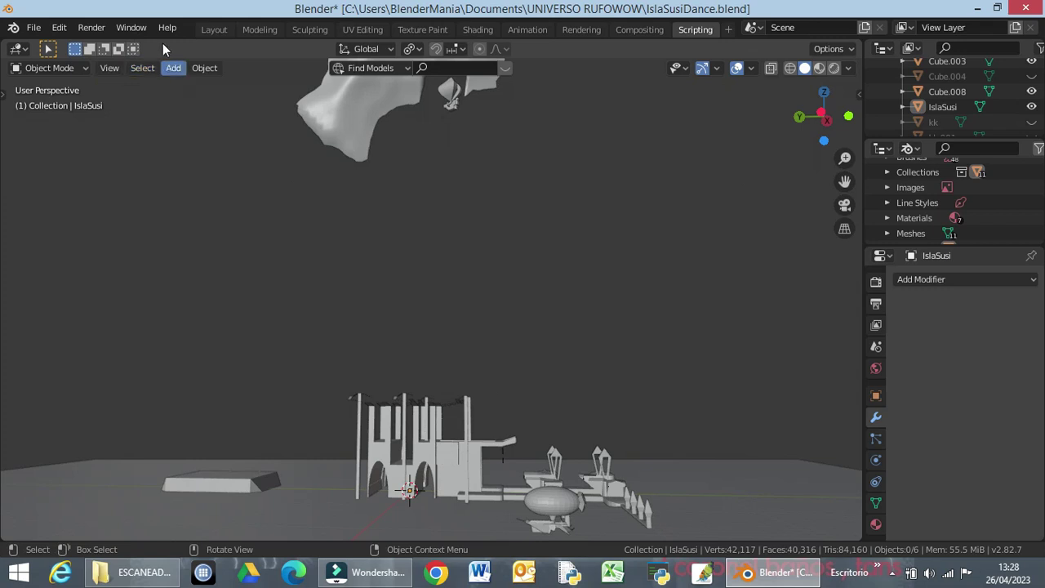
Try to render the scene as a still image
click(91, 28)
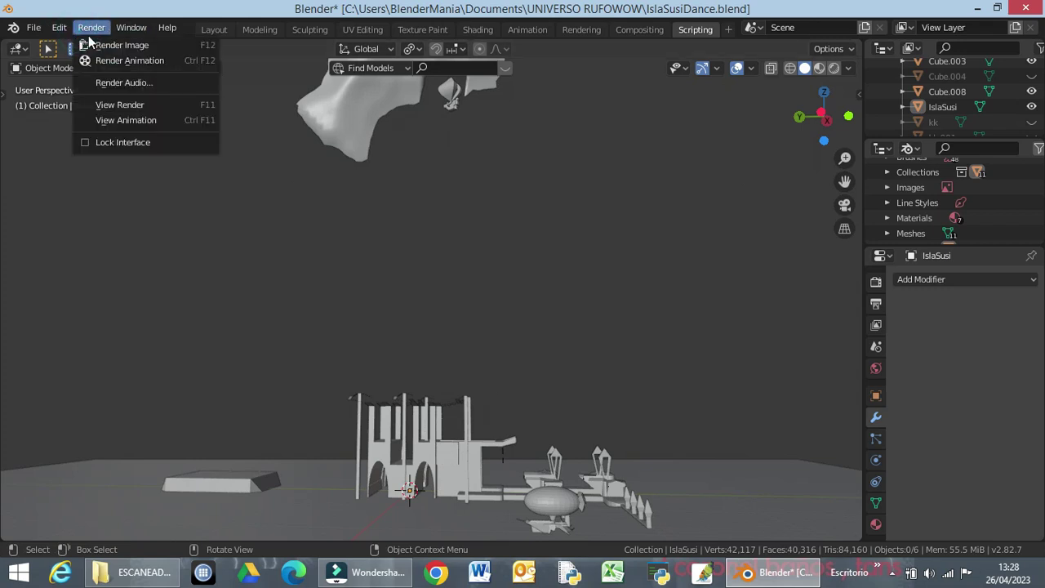
click(104, 46)
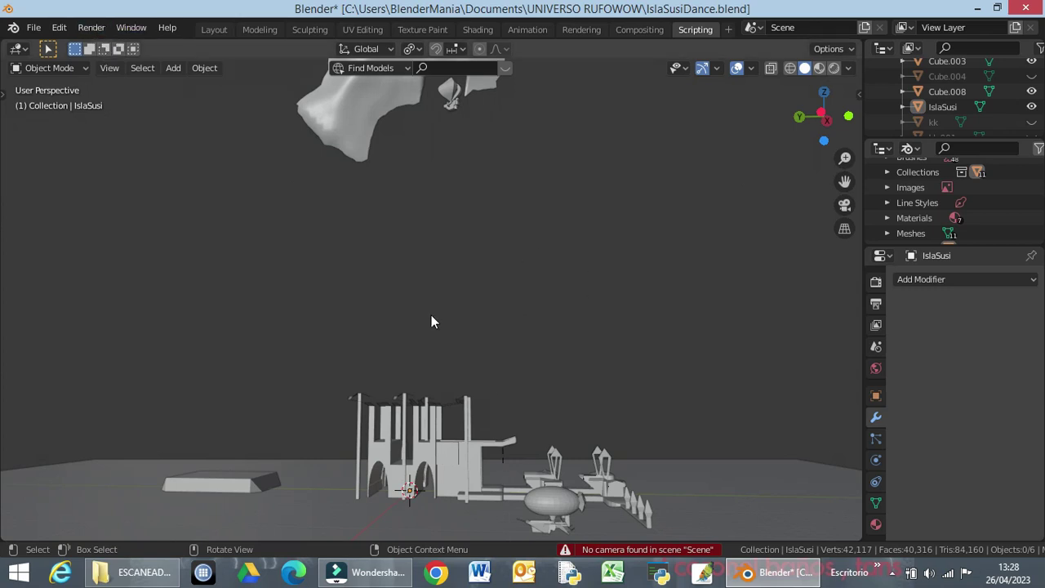
Inspect the asteroid's underside, its upper platform and the island below from several perspective angles
middle_drag(578, 342, 472, 417)
middle_drag(460, 332, 800, 328)
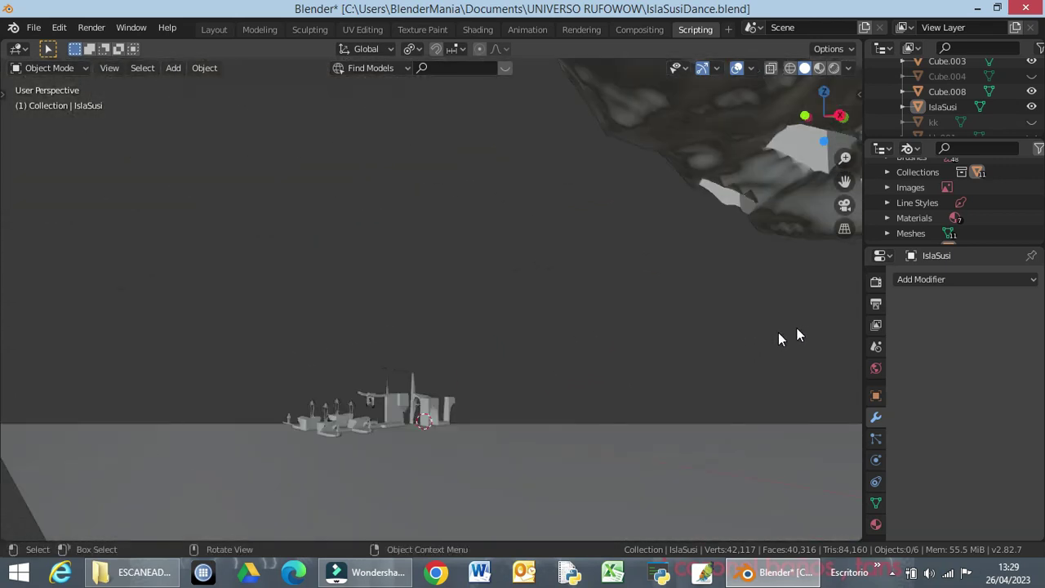
middle_drag(623, 368, 485, 447)
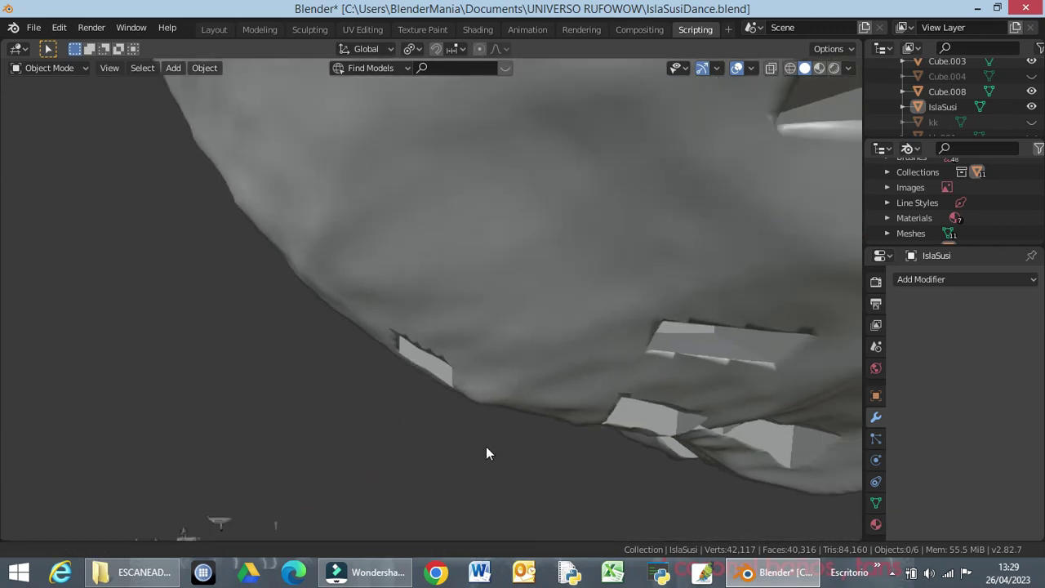
middle_drag(482, 257, 567, 434)
middle_drag(597, 334, 729, 332)
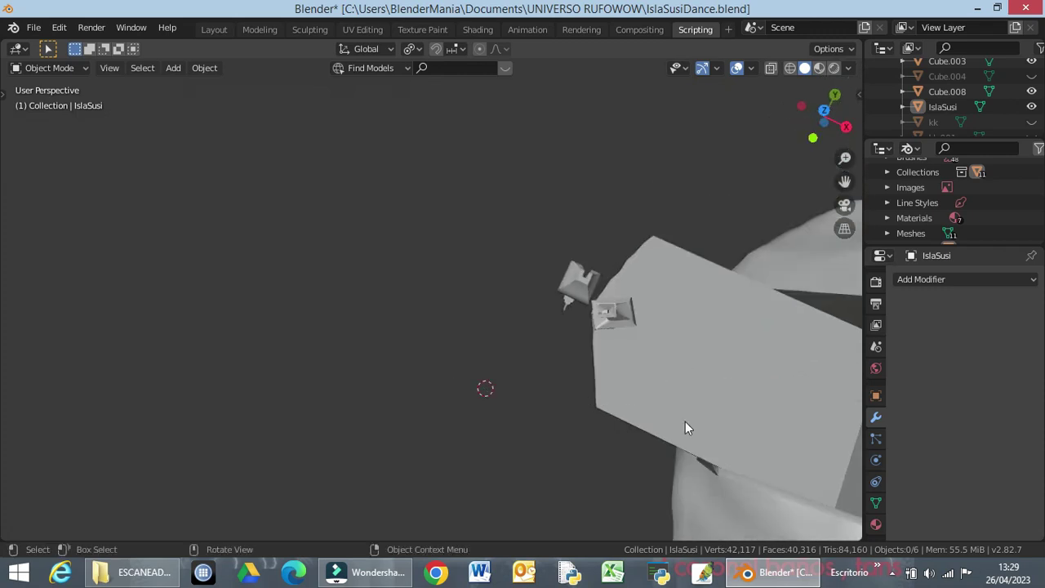
middle_drag(468, 383, 352, 340)
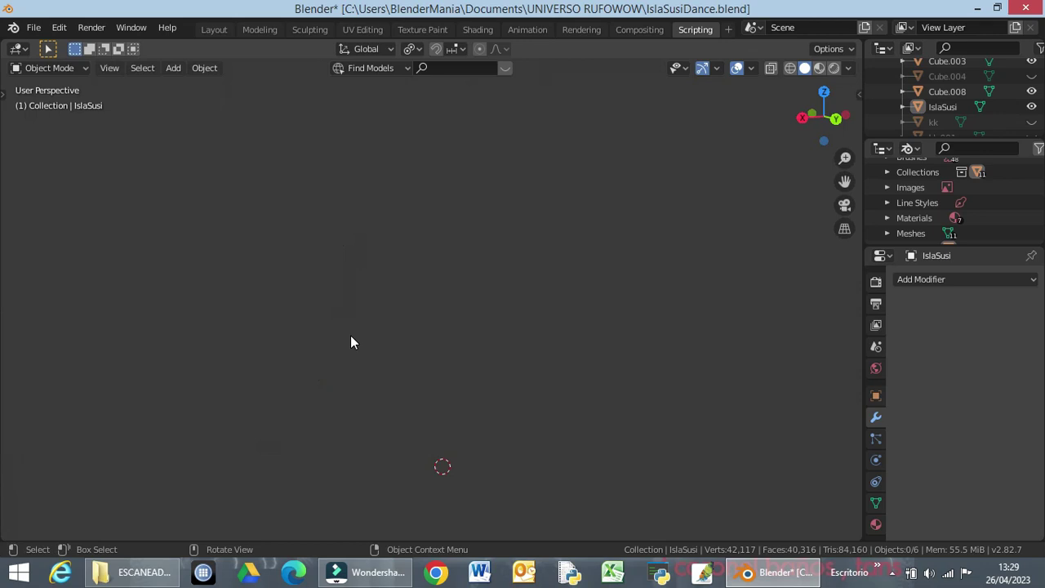
Compare the asteroid's position with the island in the front, right and top orthographic views, finishing in the front view
key(KP_1)
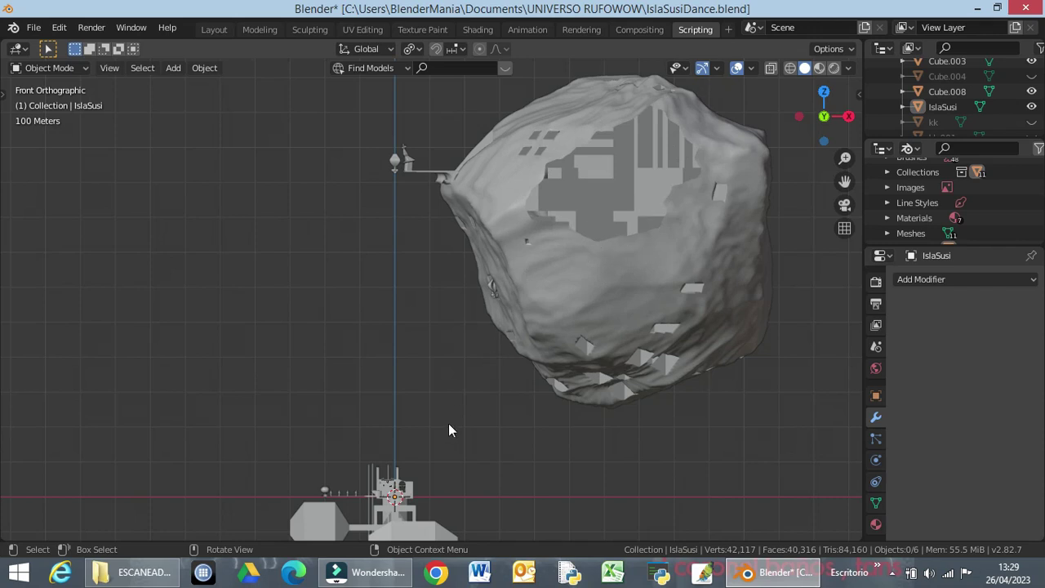
scroll(452, 408, down, 1)
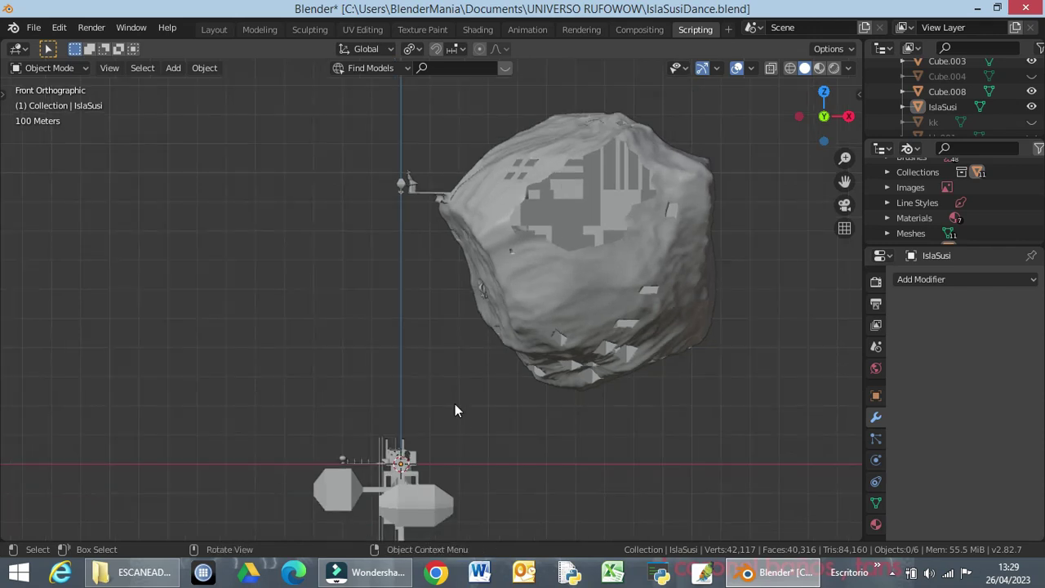
shift+middle_drag(453, 403, 467, 361)
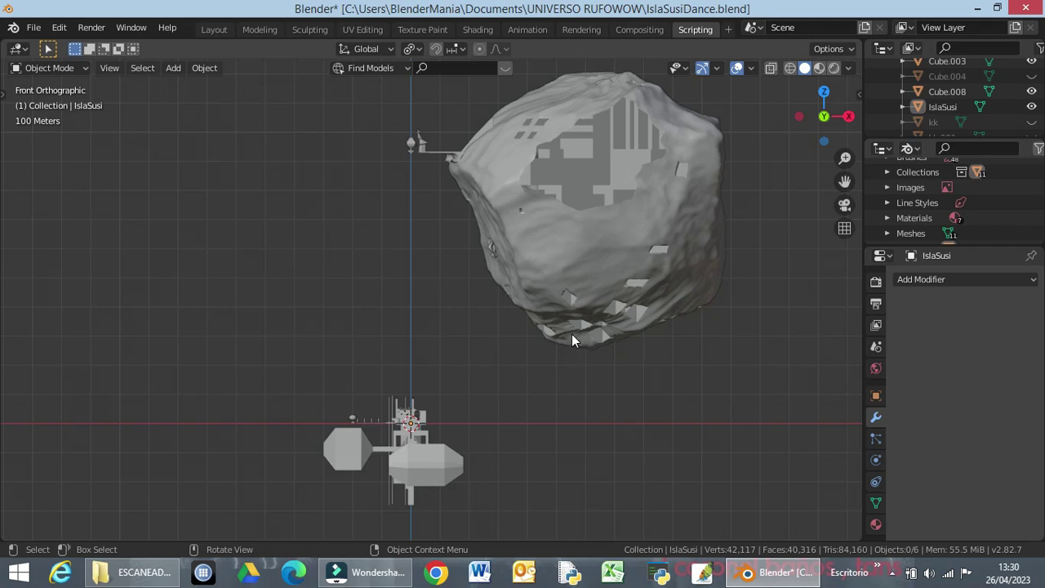
scroll(411, 404, up, 5)
mouse_move(413, 402)
middle_down()
mouse_move(432, 399)
mouse_move(430, 407)
middle_up()
key(KP_1)
key(KP_3)
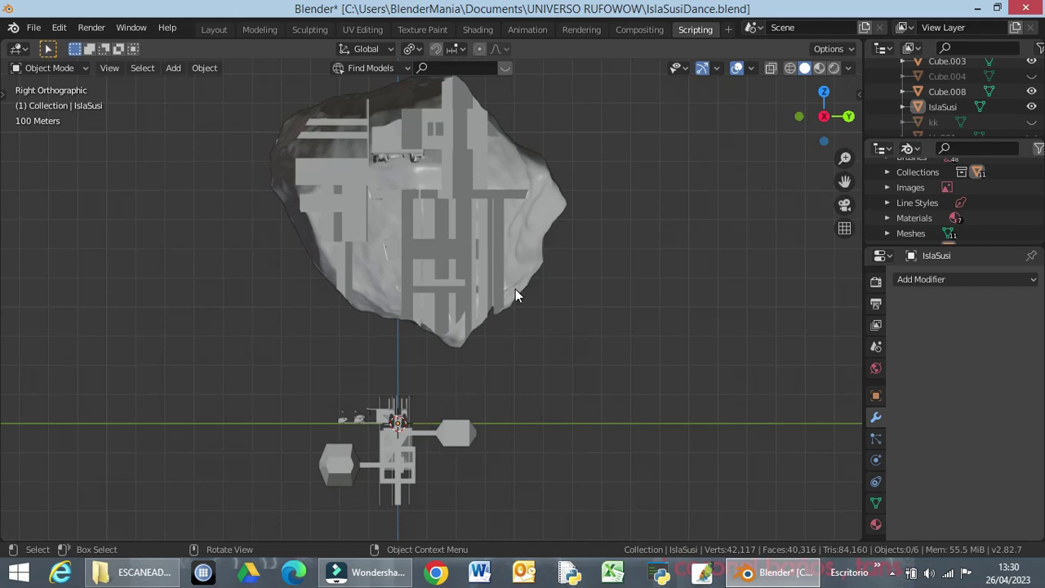
key(KP_7)
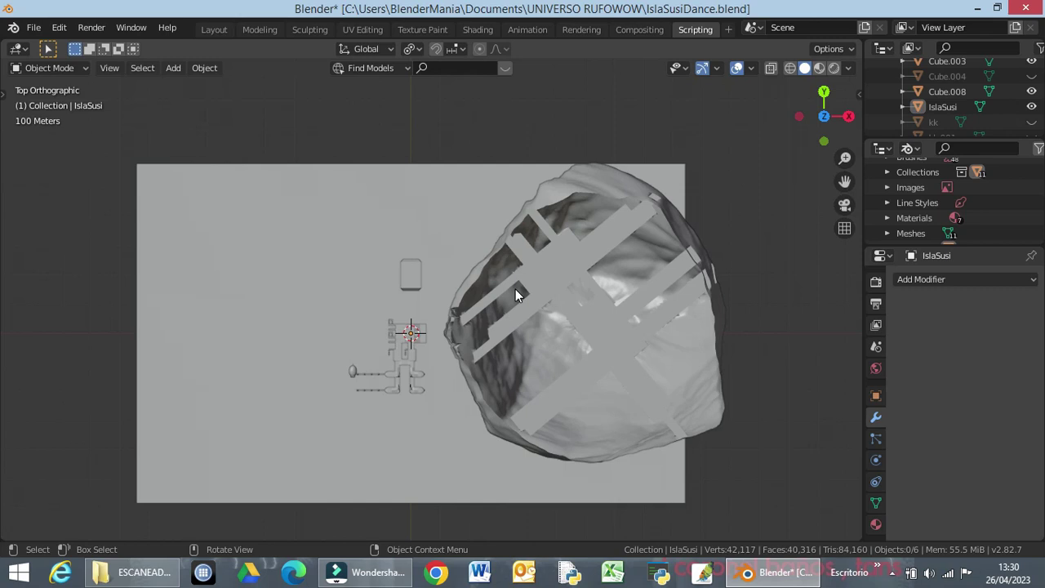
key(KP_3)
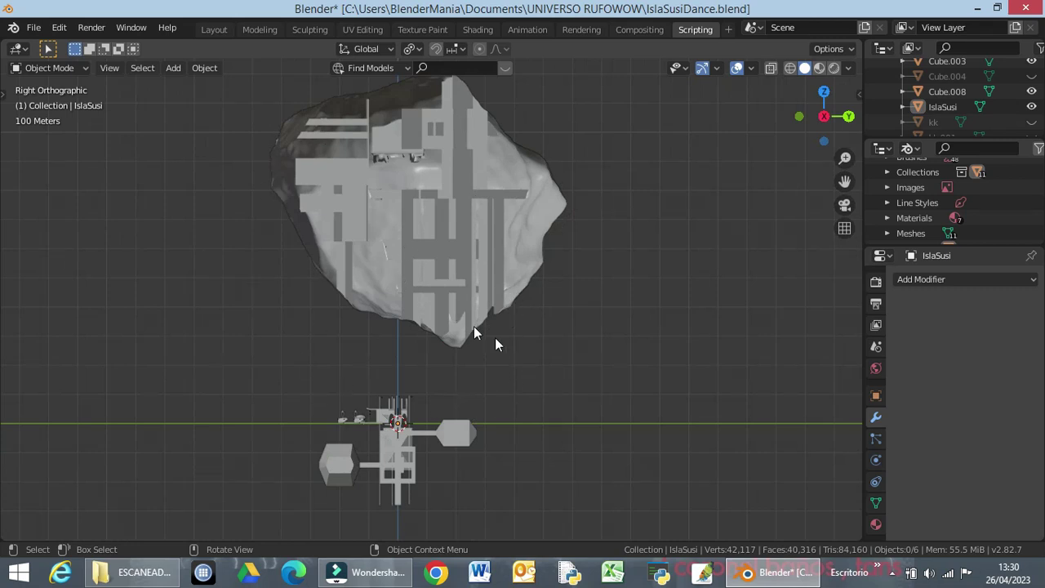
mouse_move(490, 397)
middle_down()
mouse_move(472, 396)
mouse_move(498, 383)
middle_up()
key(KP_1)
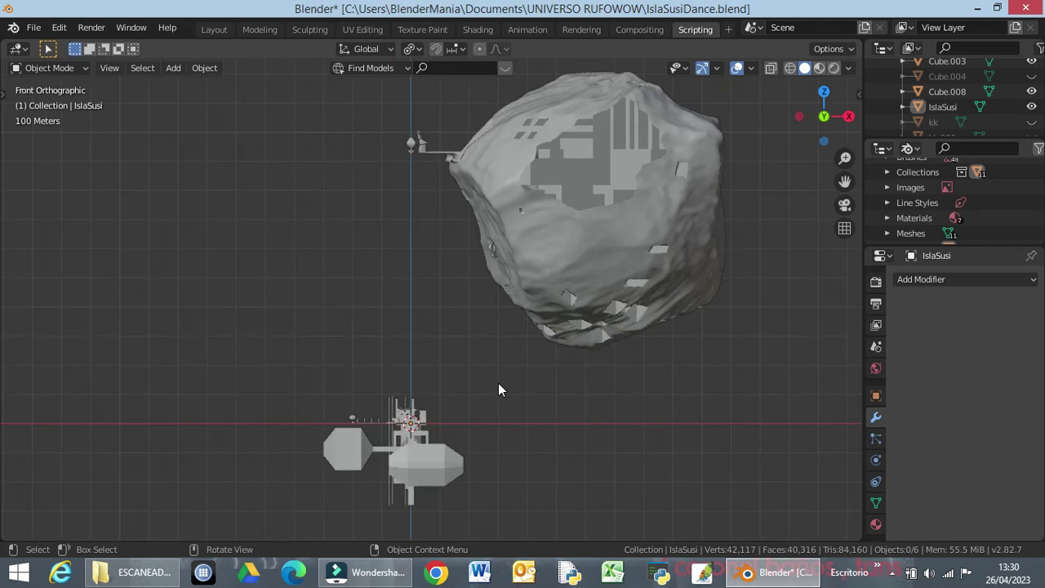